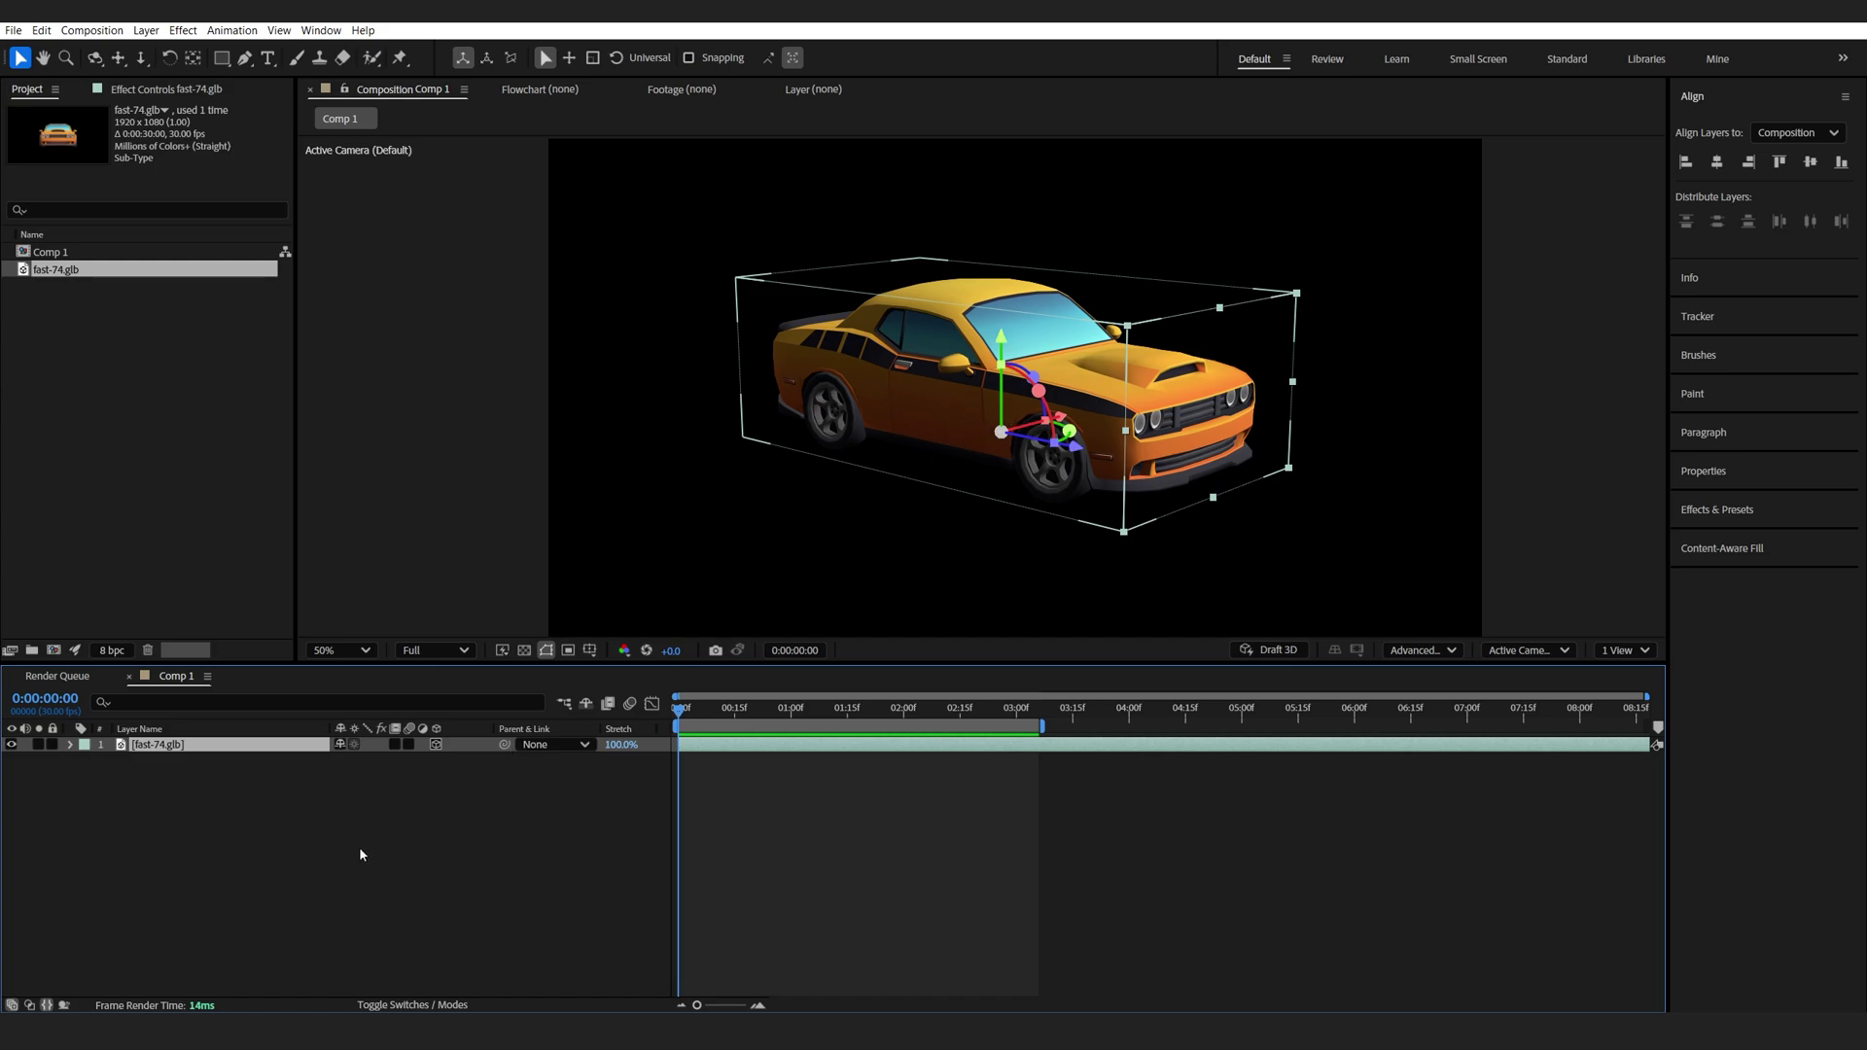
Reveal the rotation properties of the fast-74.glb layer and set its Y Rotation to -4.0°.
key("r")
mouse_move(355, 791)
left_mouse_down()
mouse_move(388, 789)
mouse_move(364, 801)
left_mouse_up()
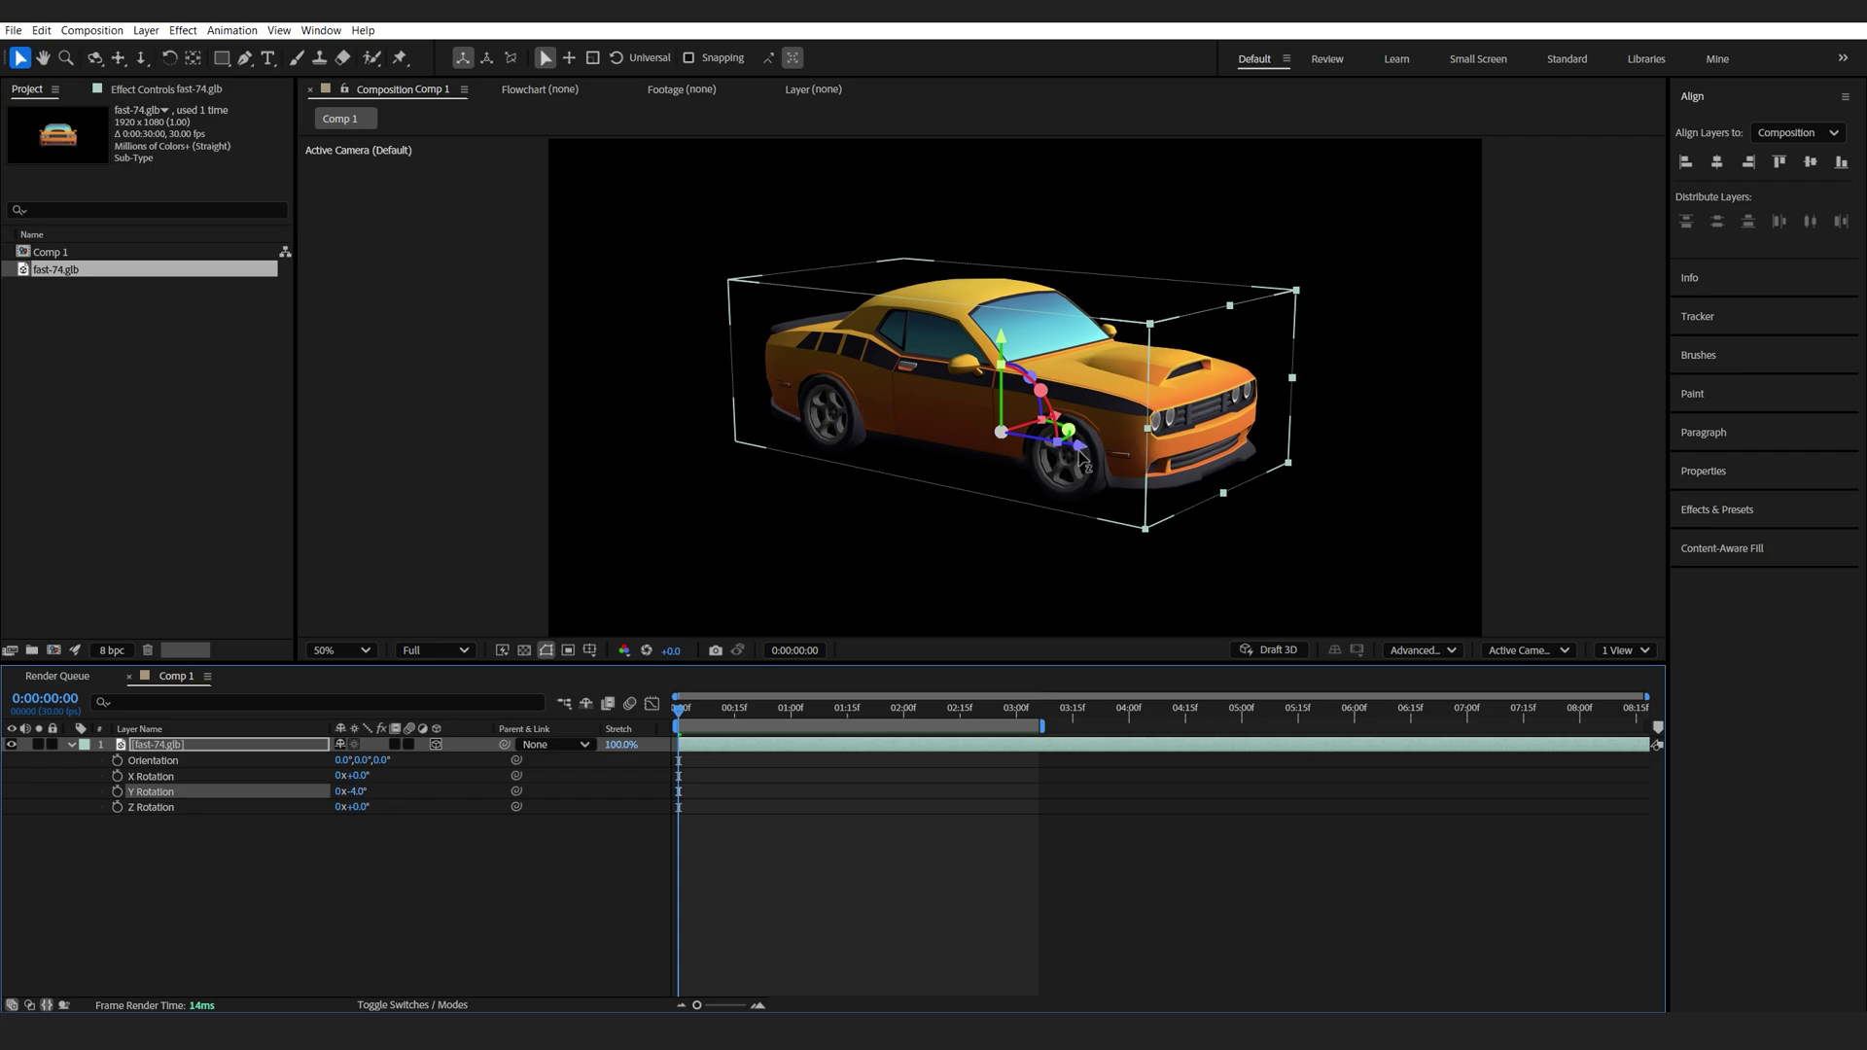
left_click(190, 897)
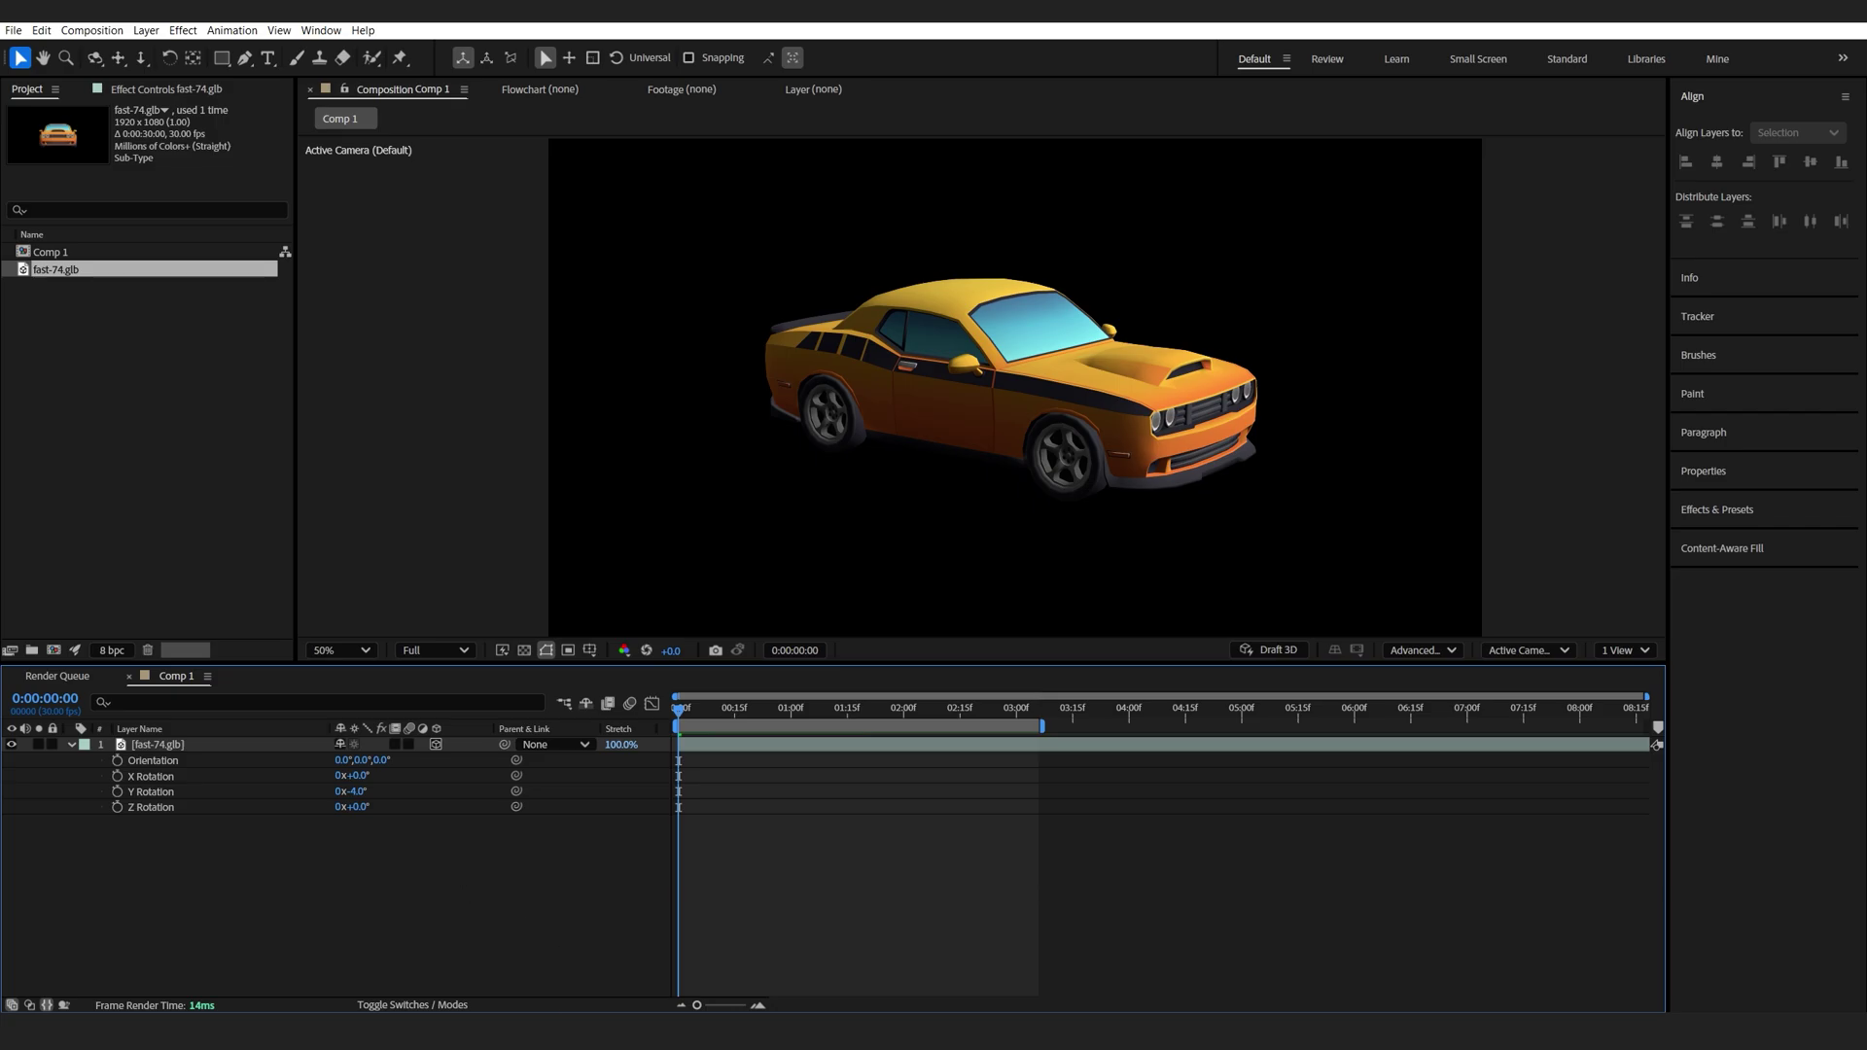
Switch to Blender and expand the Fast_Charger_Variant_1 hierarchy to list its child objects.
mouse_move(565, 1011)
left_click(566, 948)
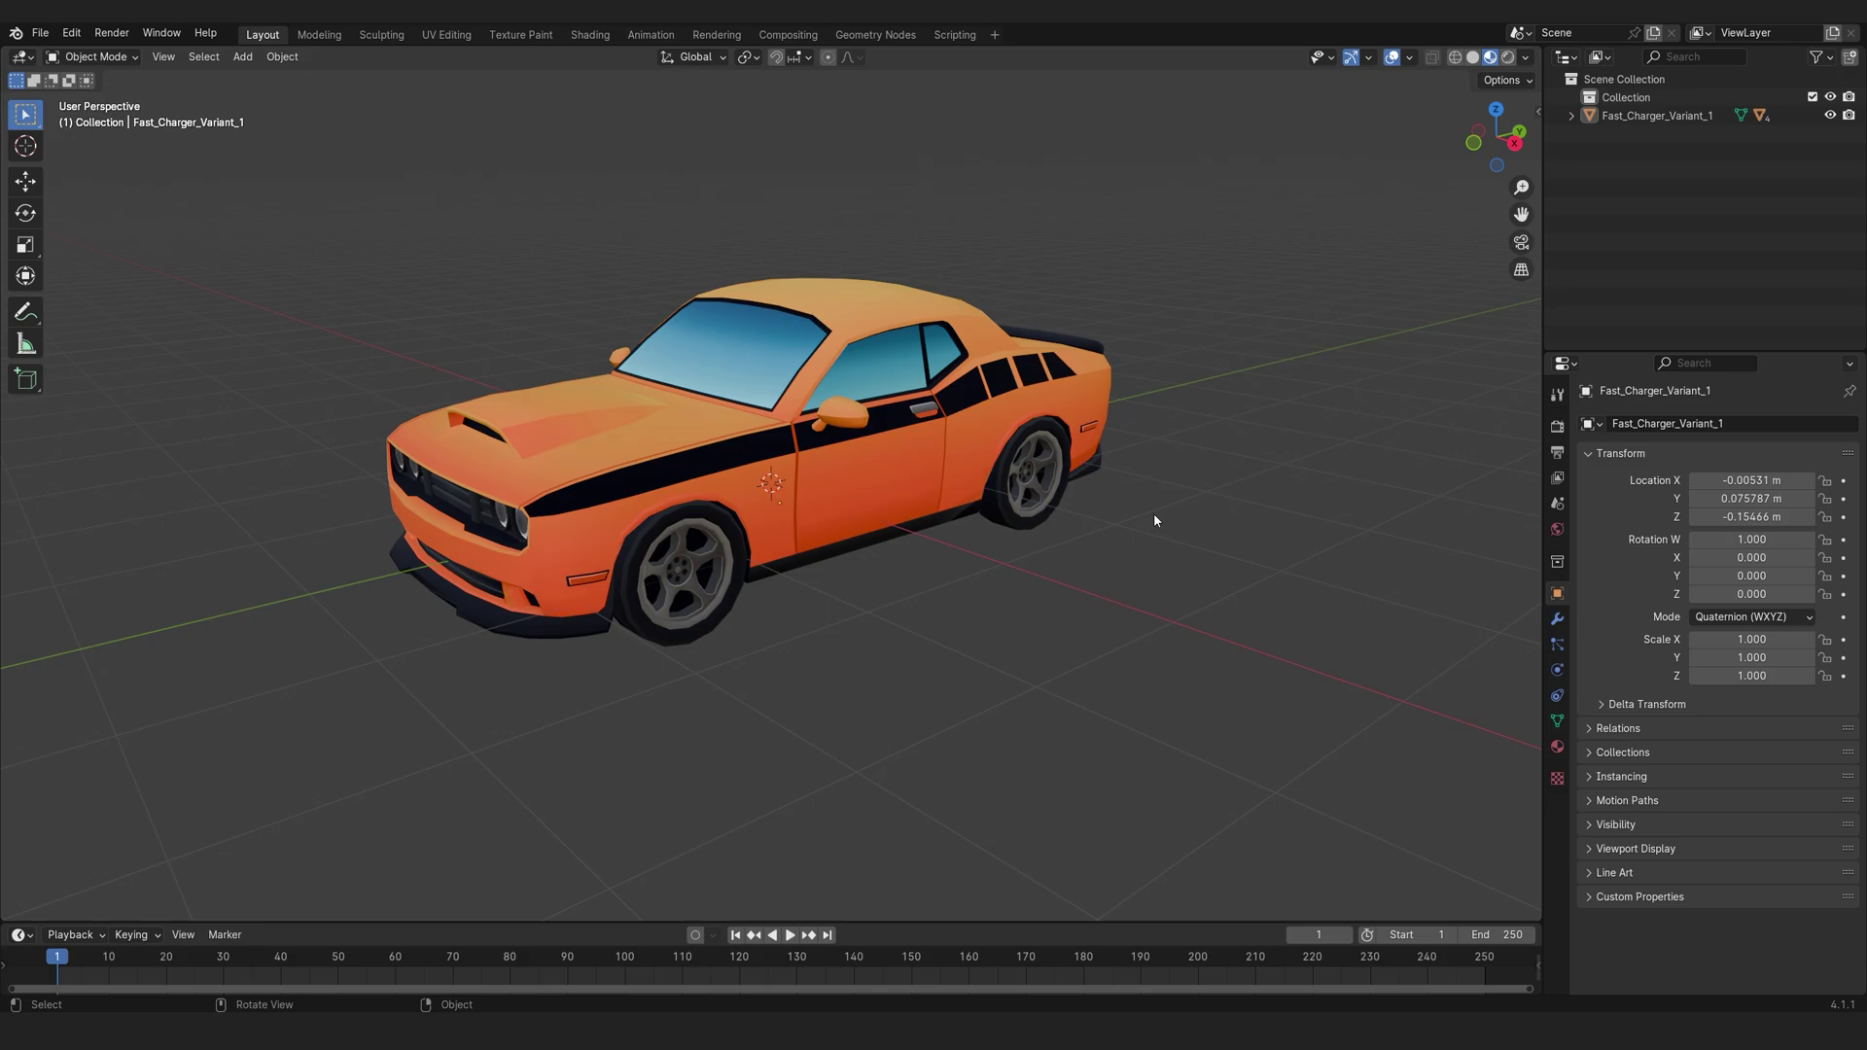
left_click(1571, 115)
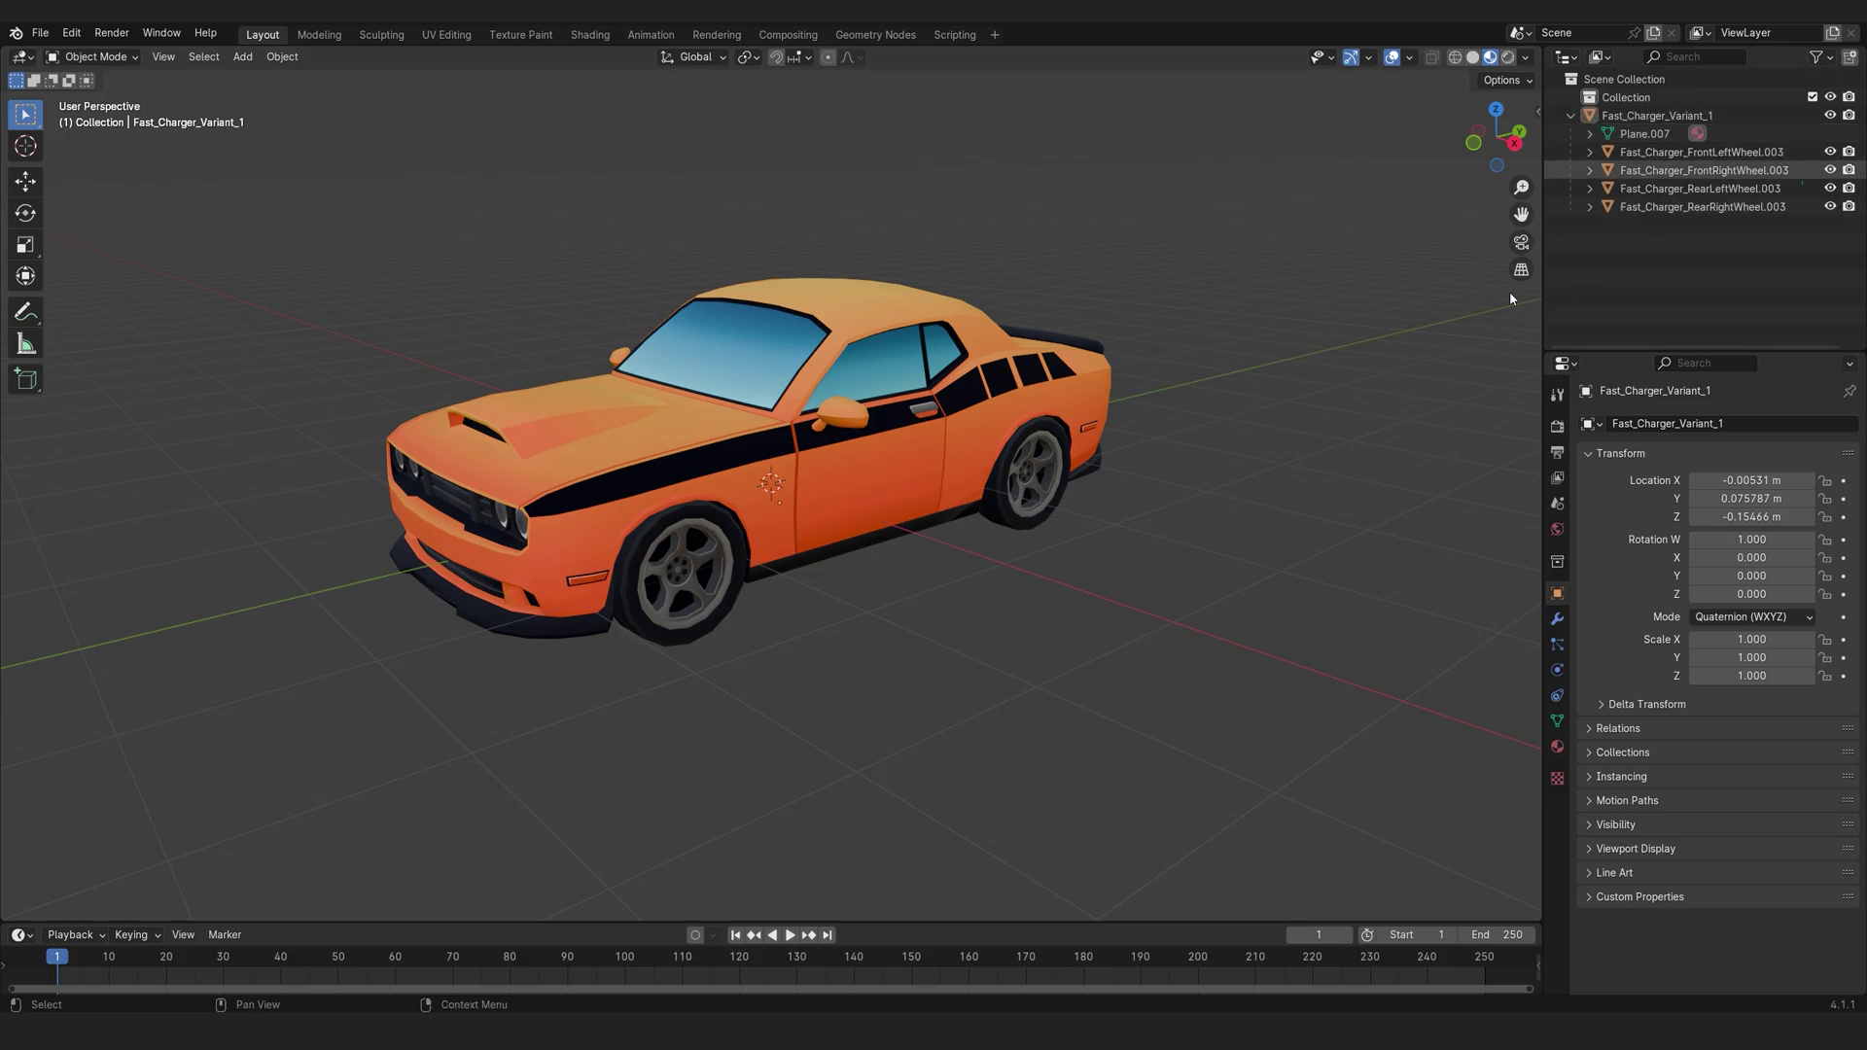
Select the front left wheel object and check it by hiding it and showing it again.
left_click(1653, 170)
left_click(1702, 152)
left_click(1830, 152)
left_click(1830, 152)
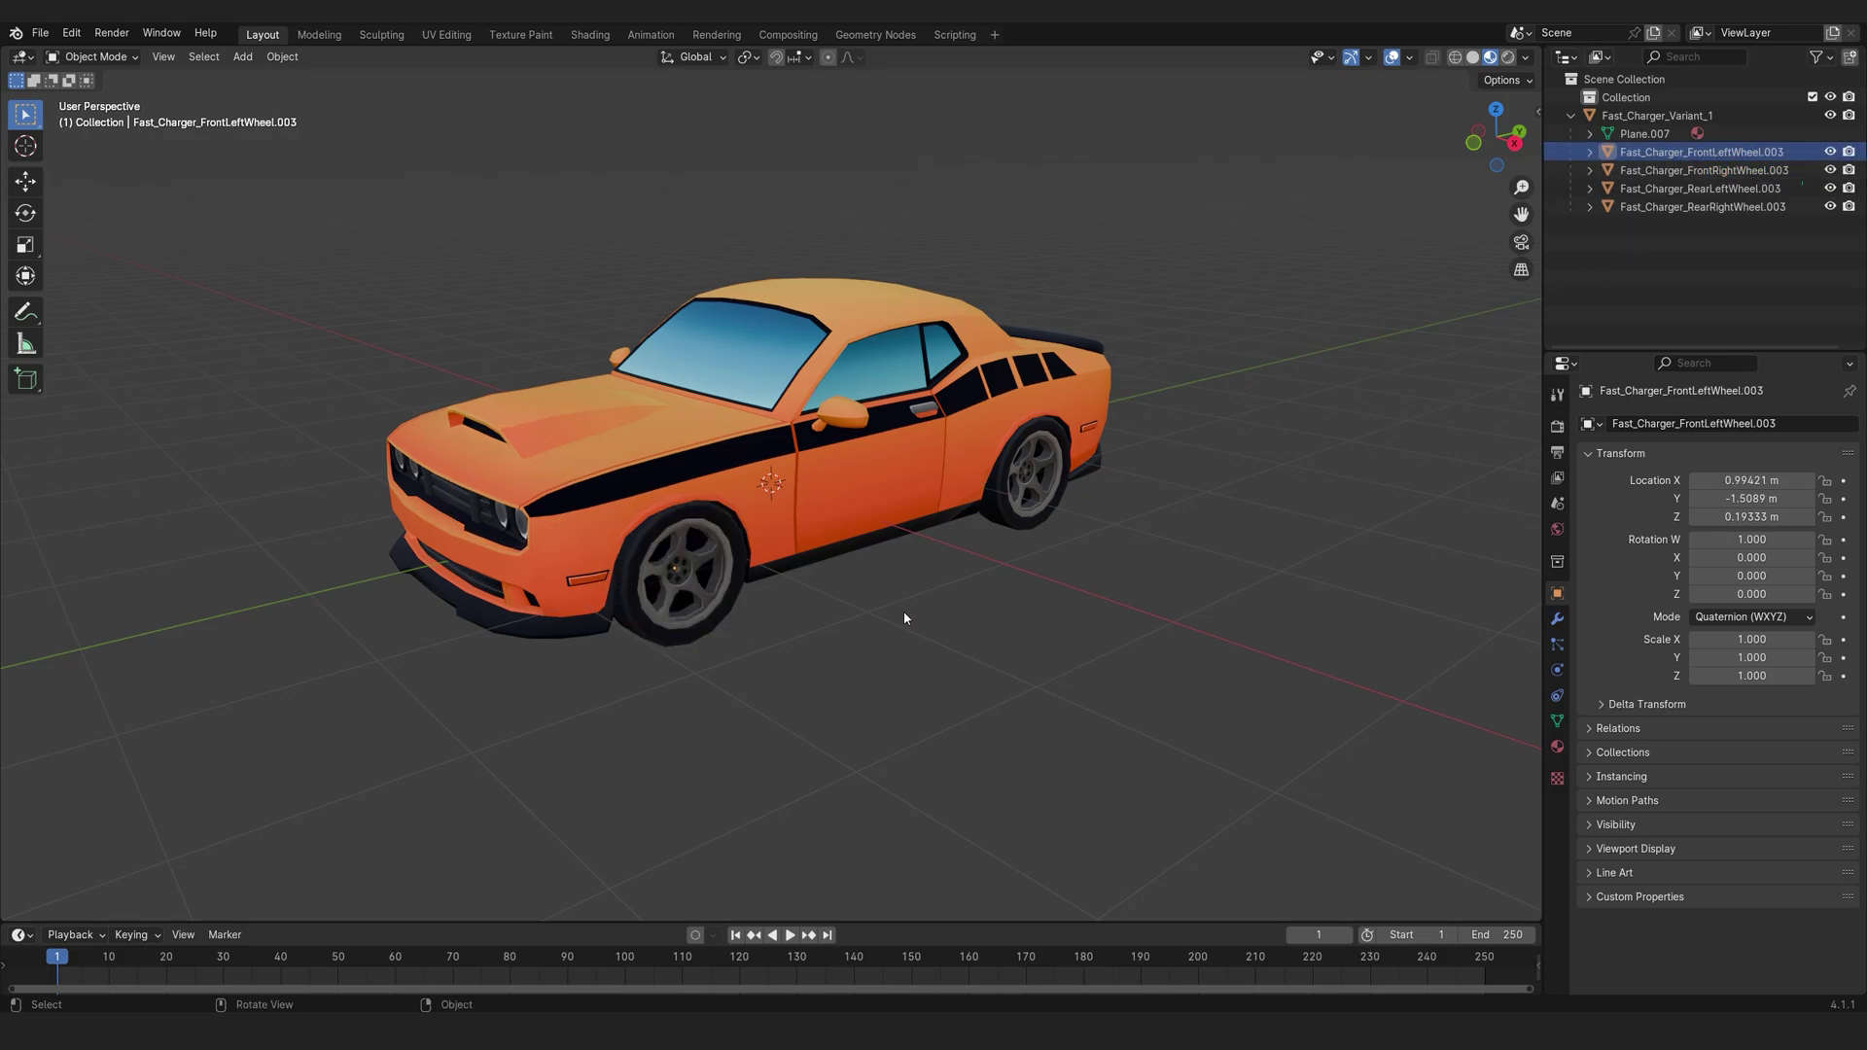
Select the car body and enter Edit Mode with face selection.
left_click(874, 472)
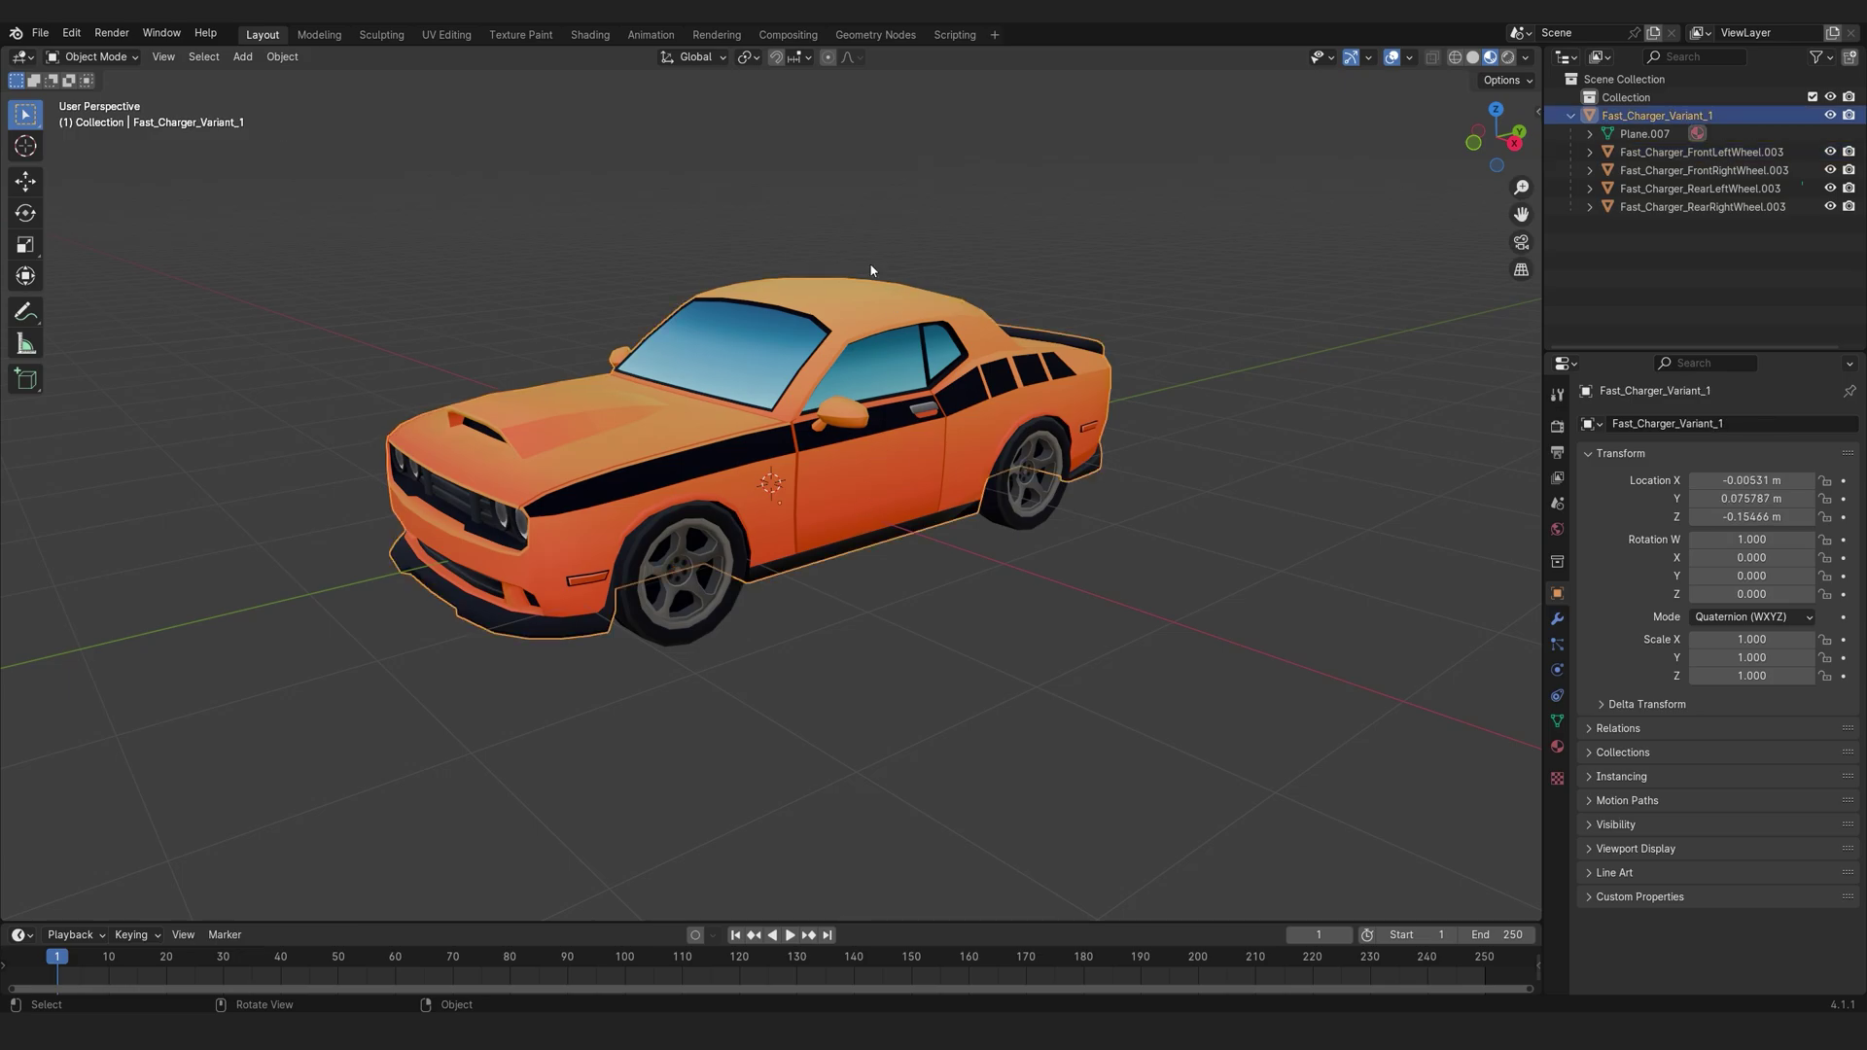
scroll(871, 272, "up", 5)
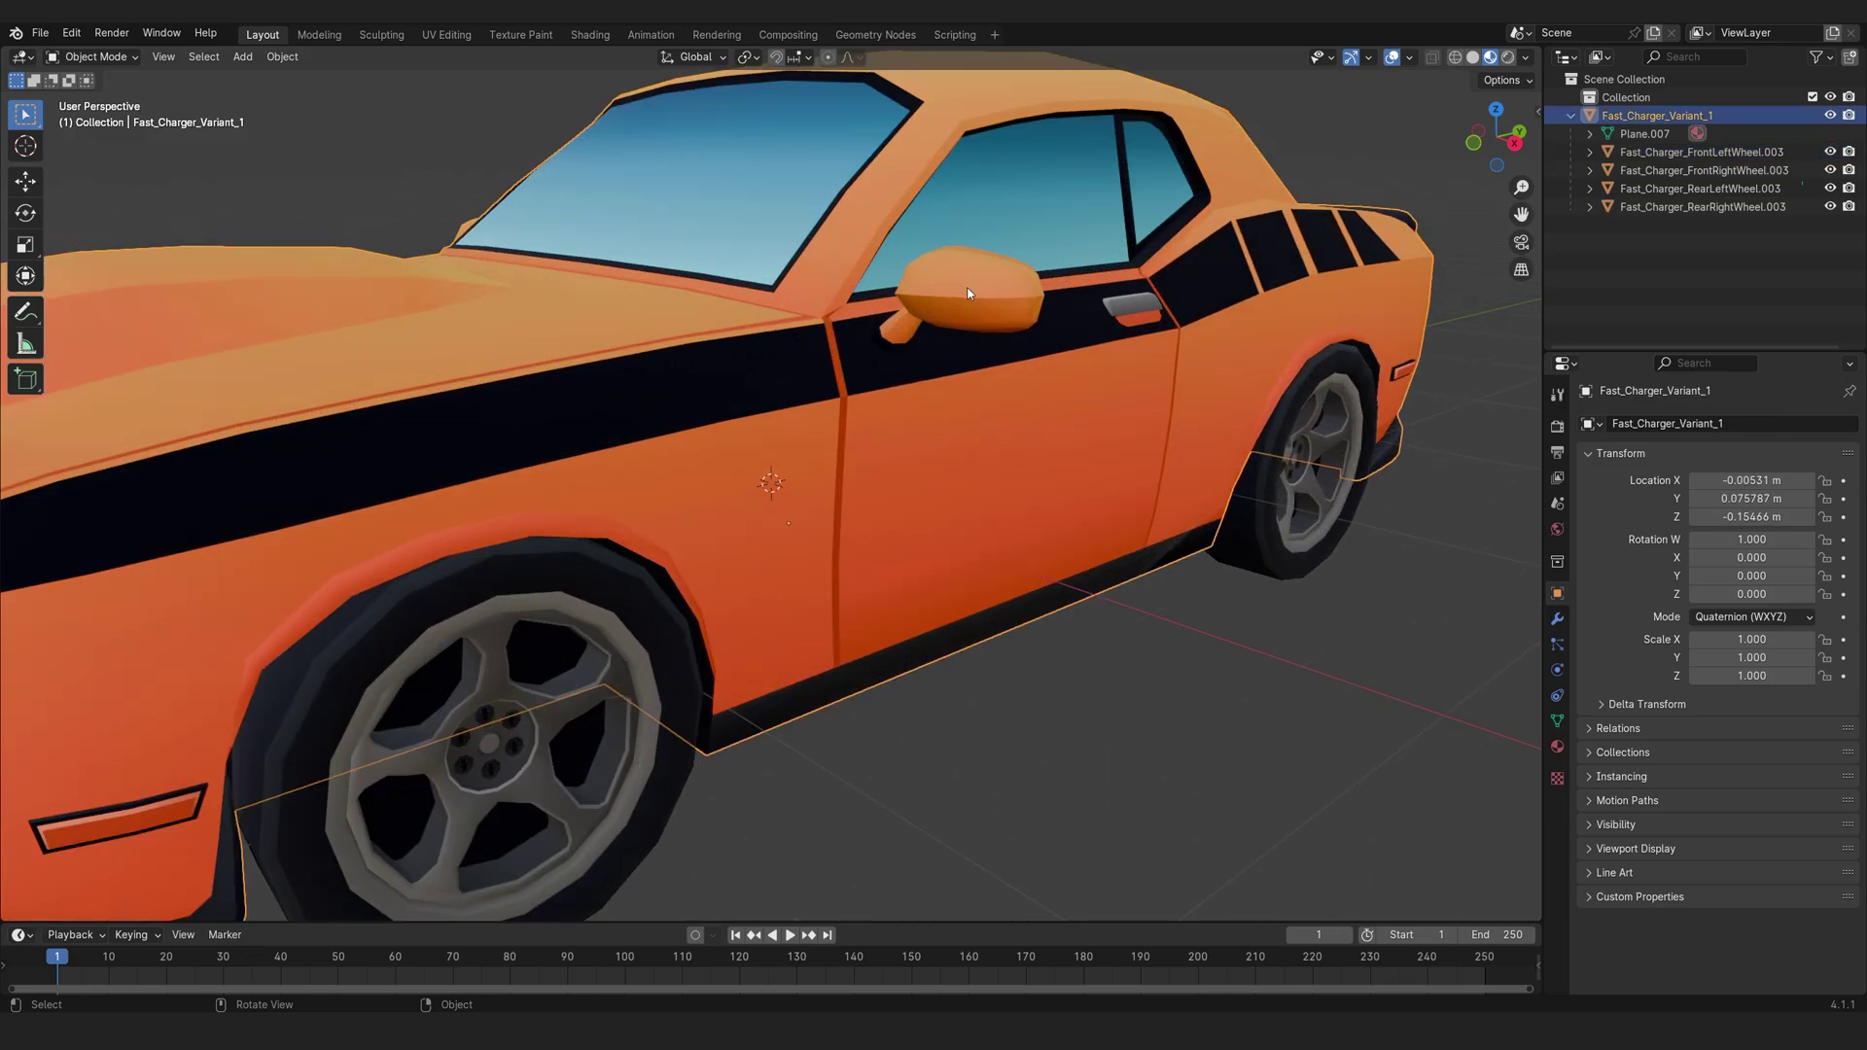
left_click_drag(967, 291, 1035, 389)
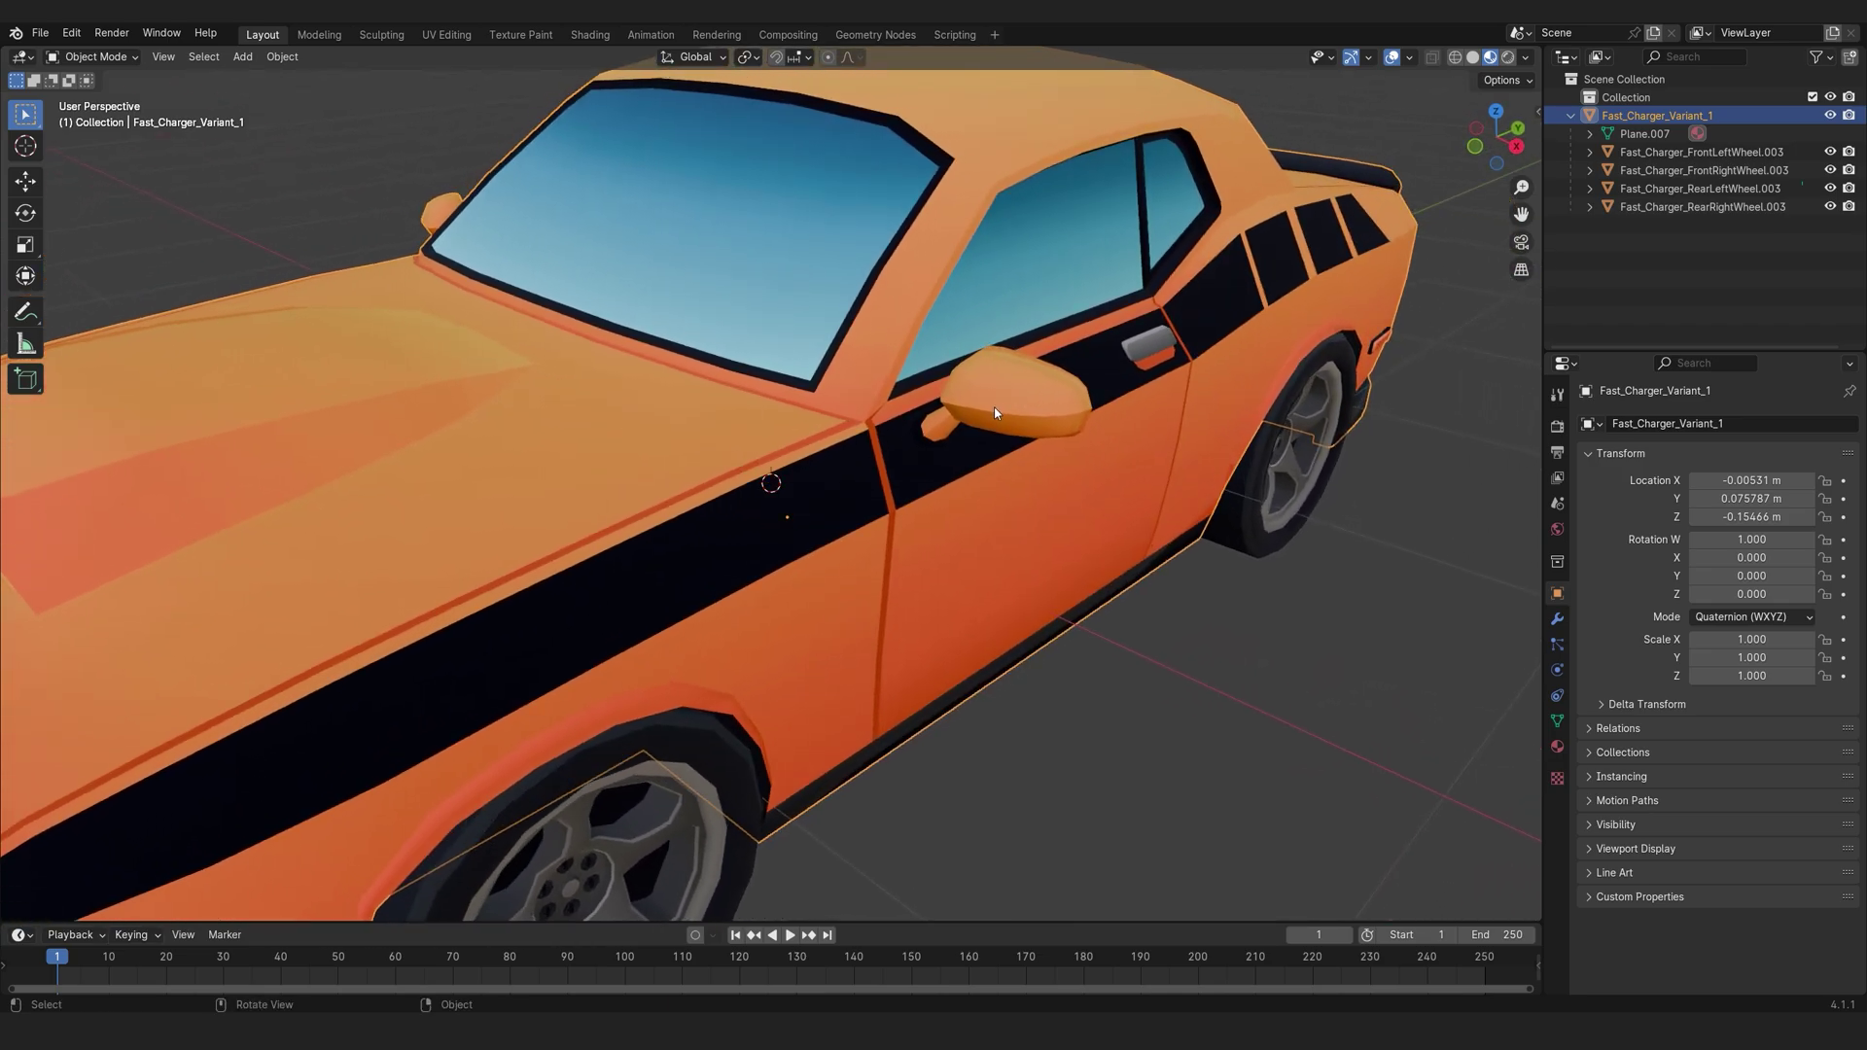
key("Tab")
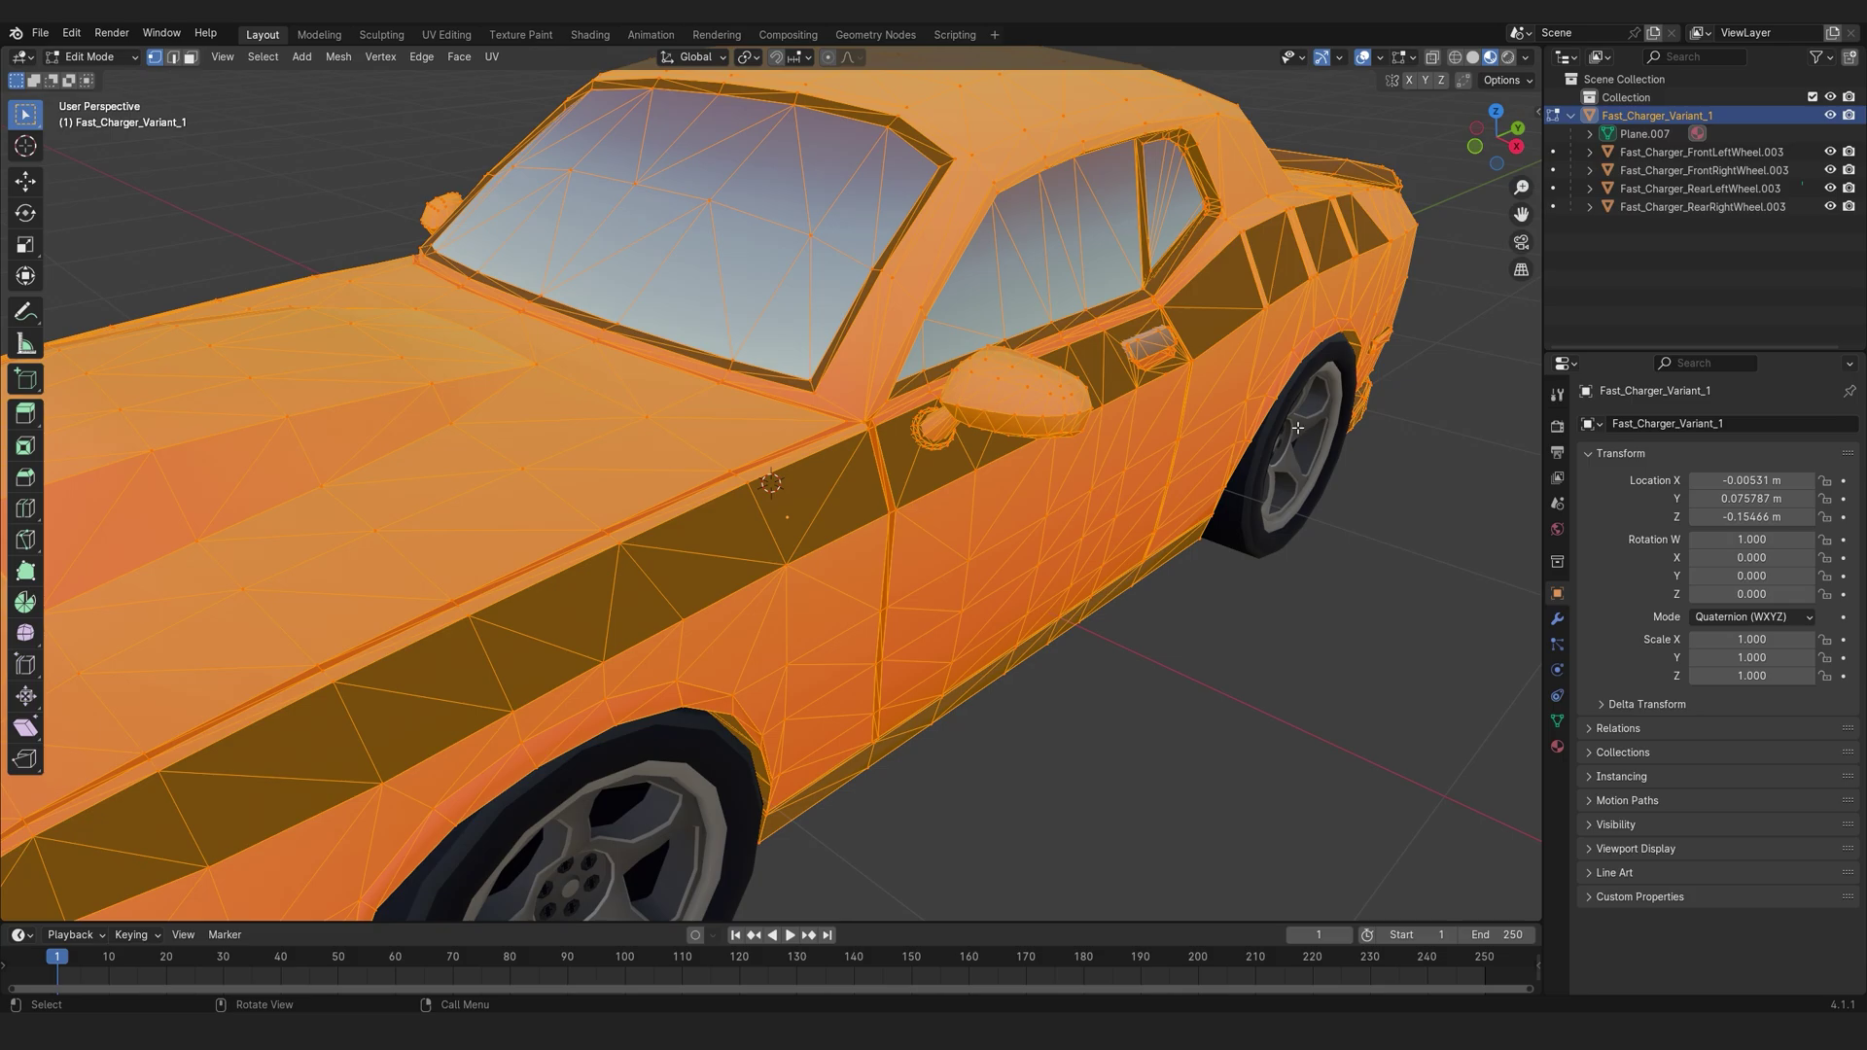
left_click(191, 58)
Pick several faces on the left side mirror and its glass, and extend the selection to all linked geometry.
left_click(1047, 406)
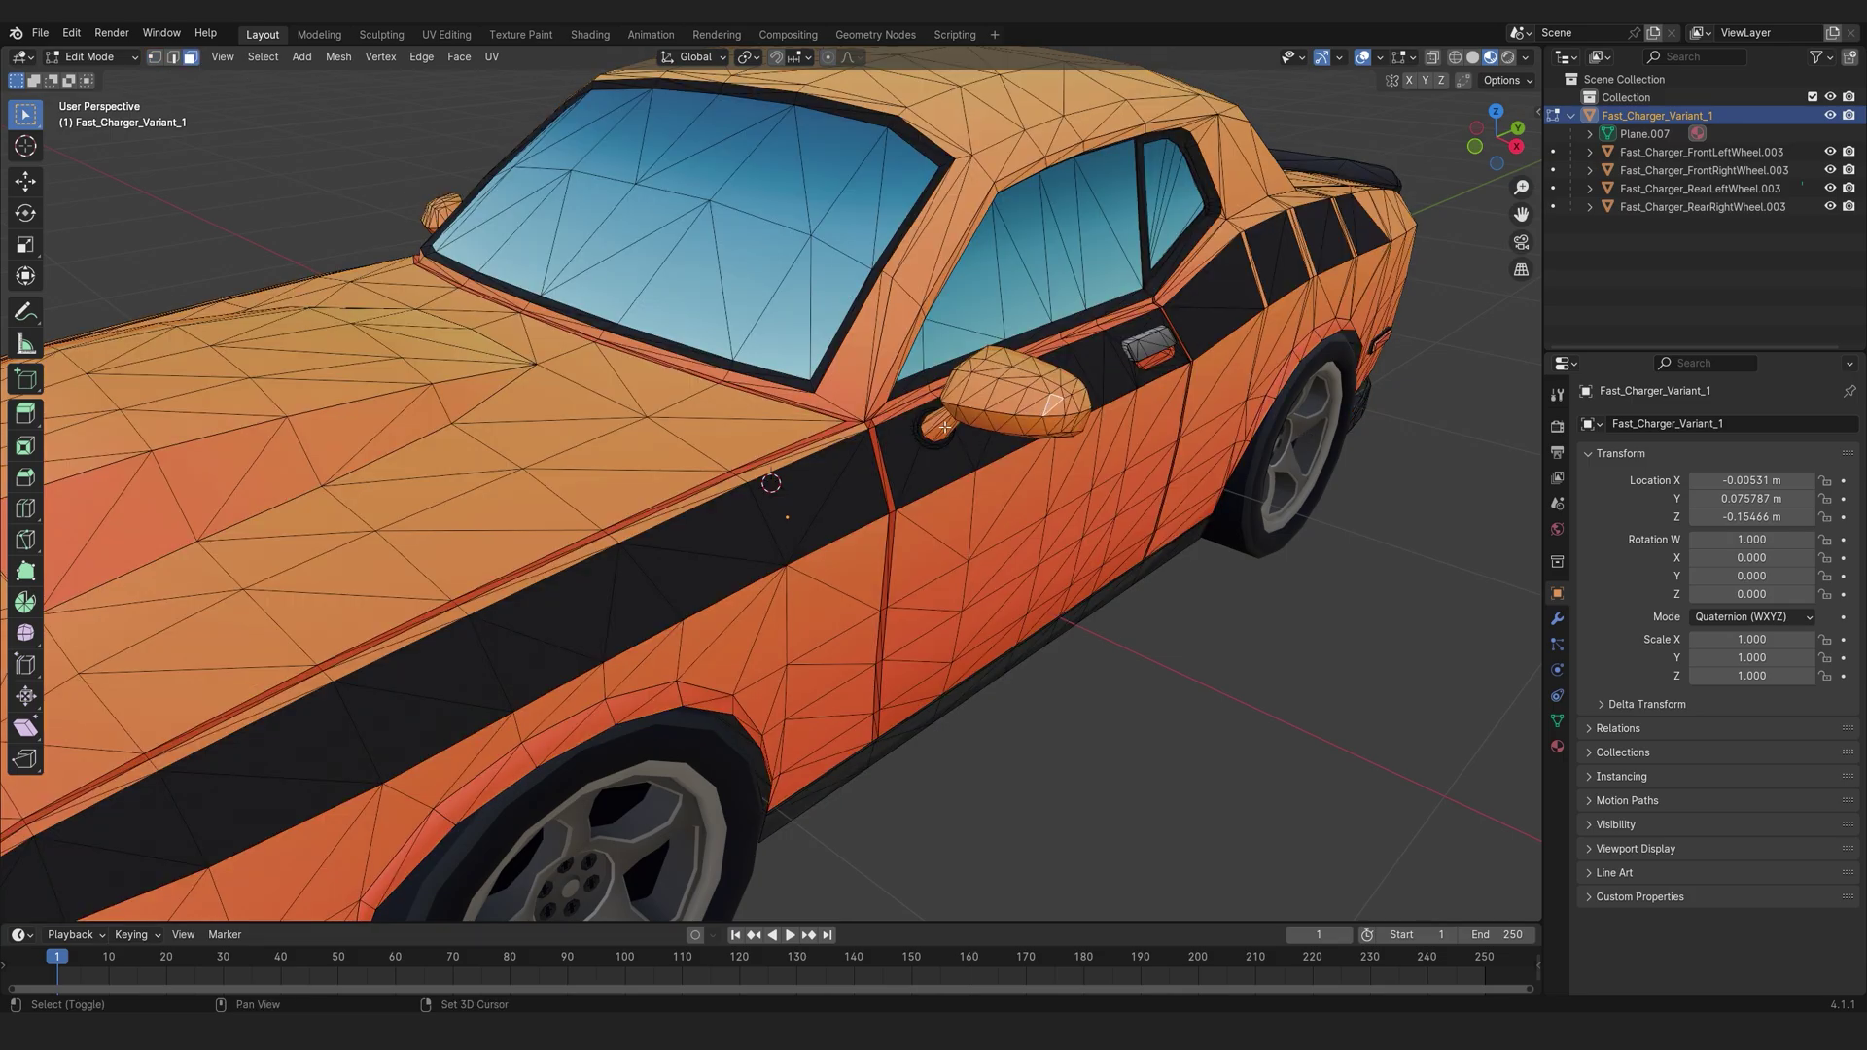
left_click(944, 428, "shift")
left_click_drag(1033, 404, 1139, 465)
left_click(371, 362, "shift")
left_click(346, 360, "shift")
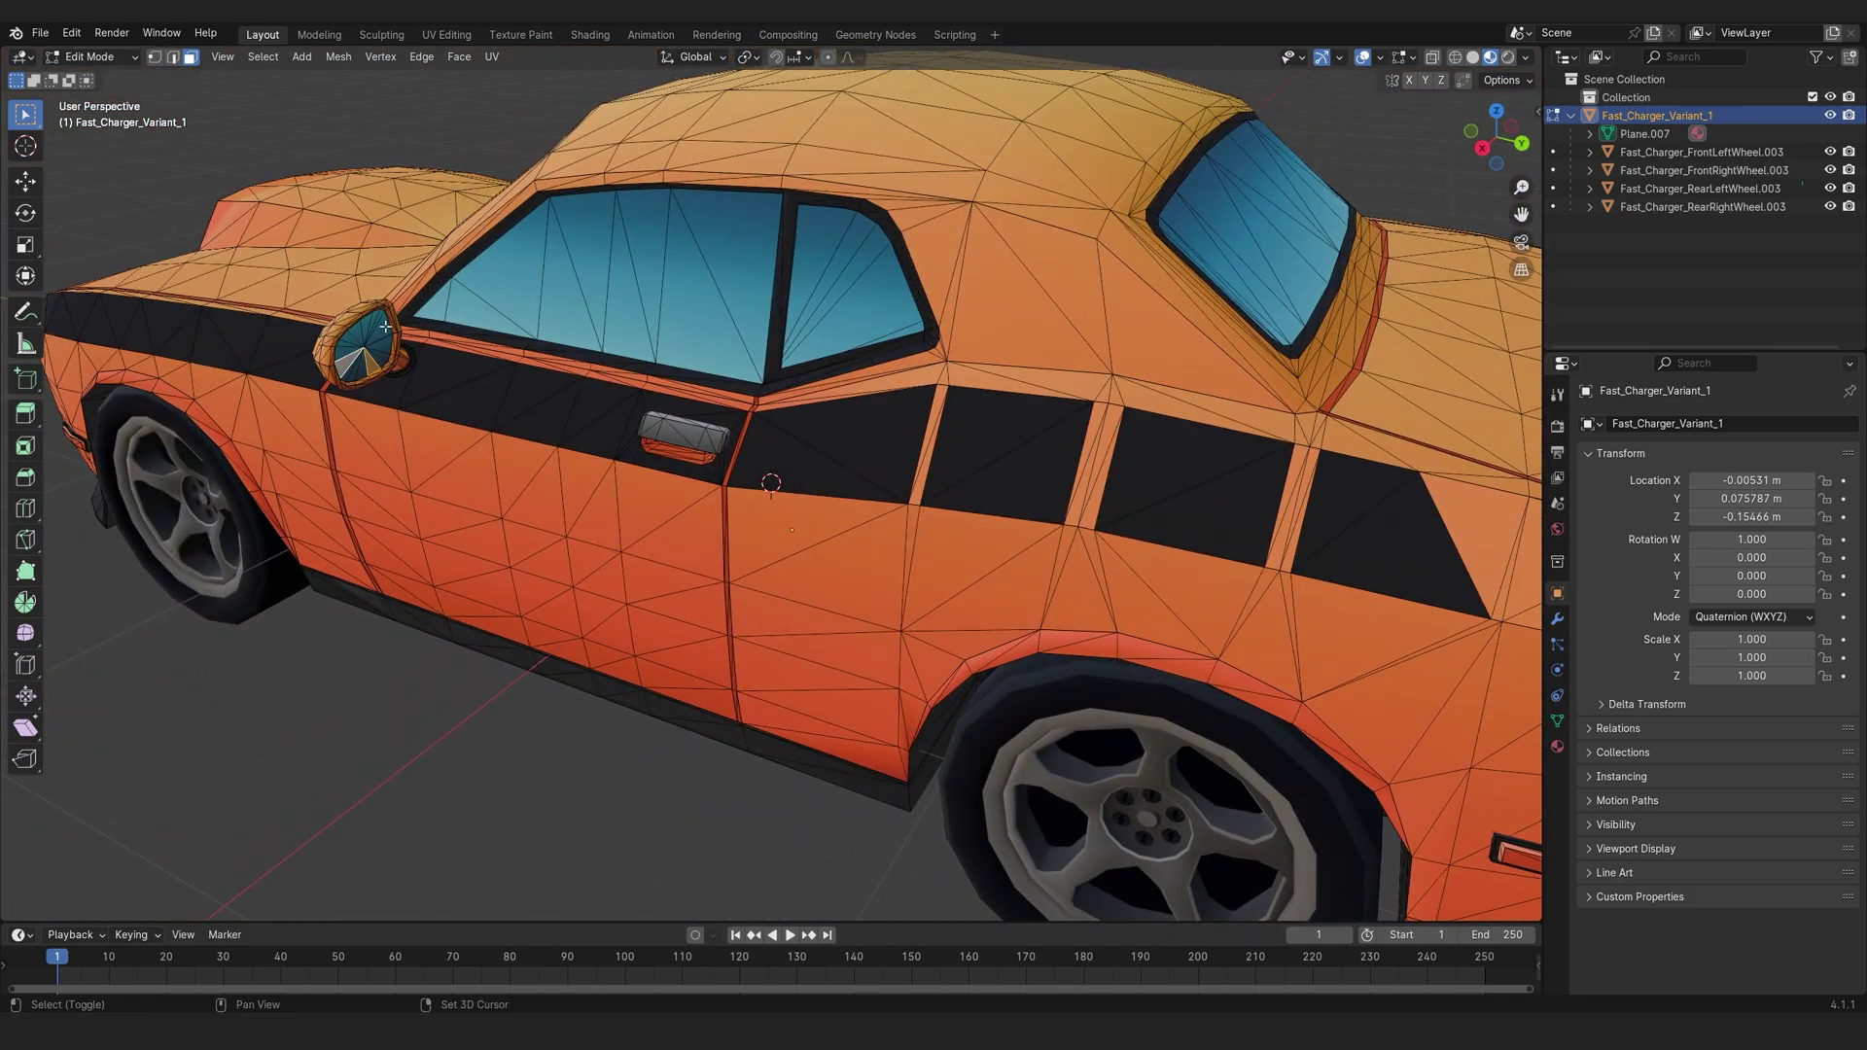
left_click(390, 322, "shift")
left_click(398, 361, "shift")
left_click(366, 340, "shift")
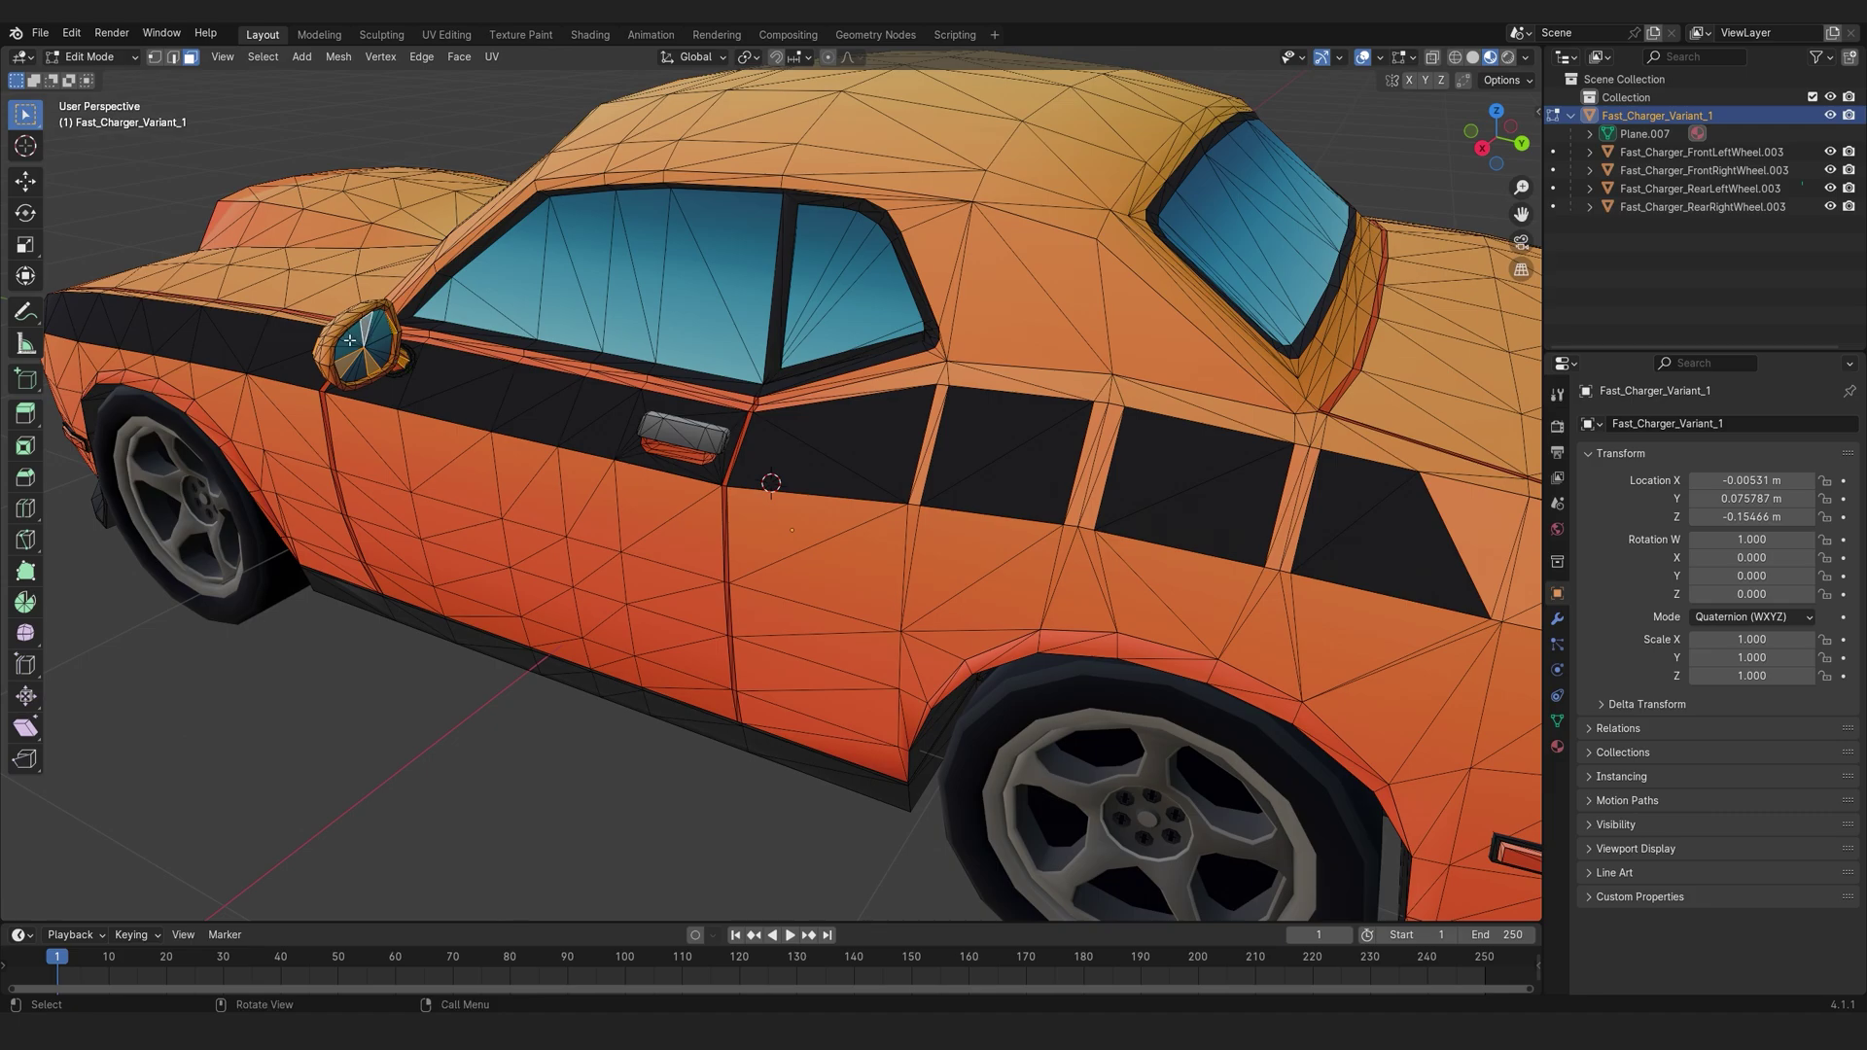
key("ctrl+l")
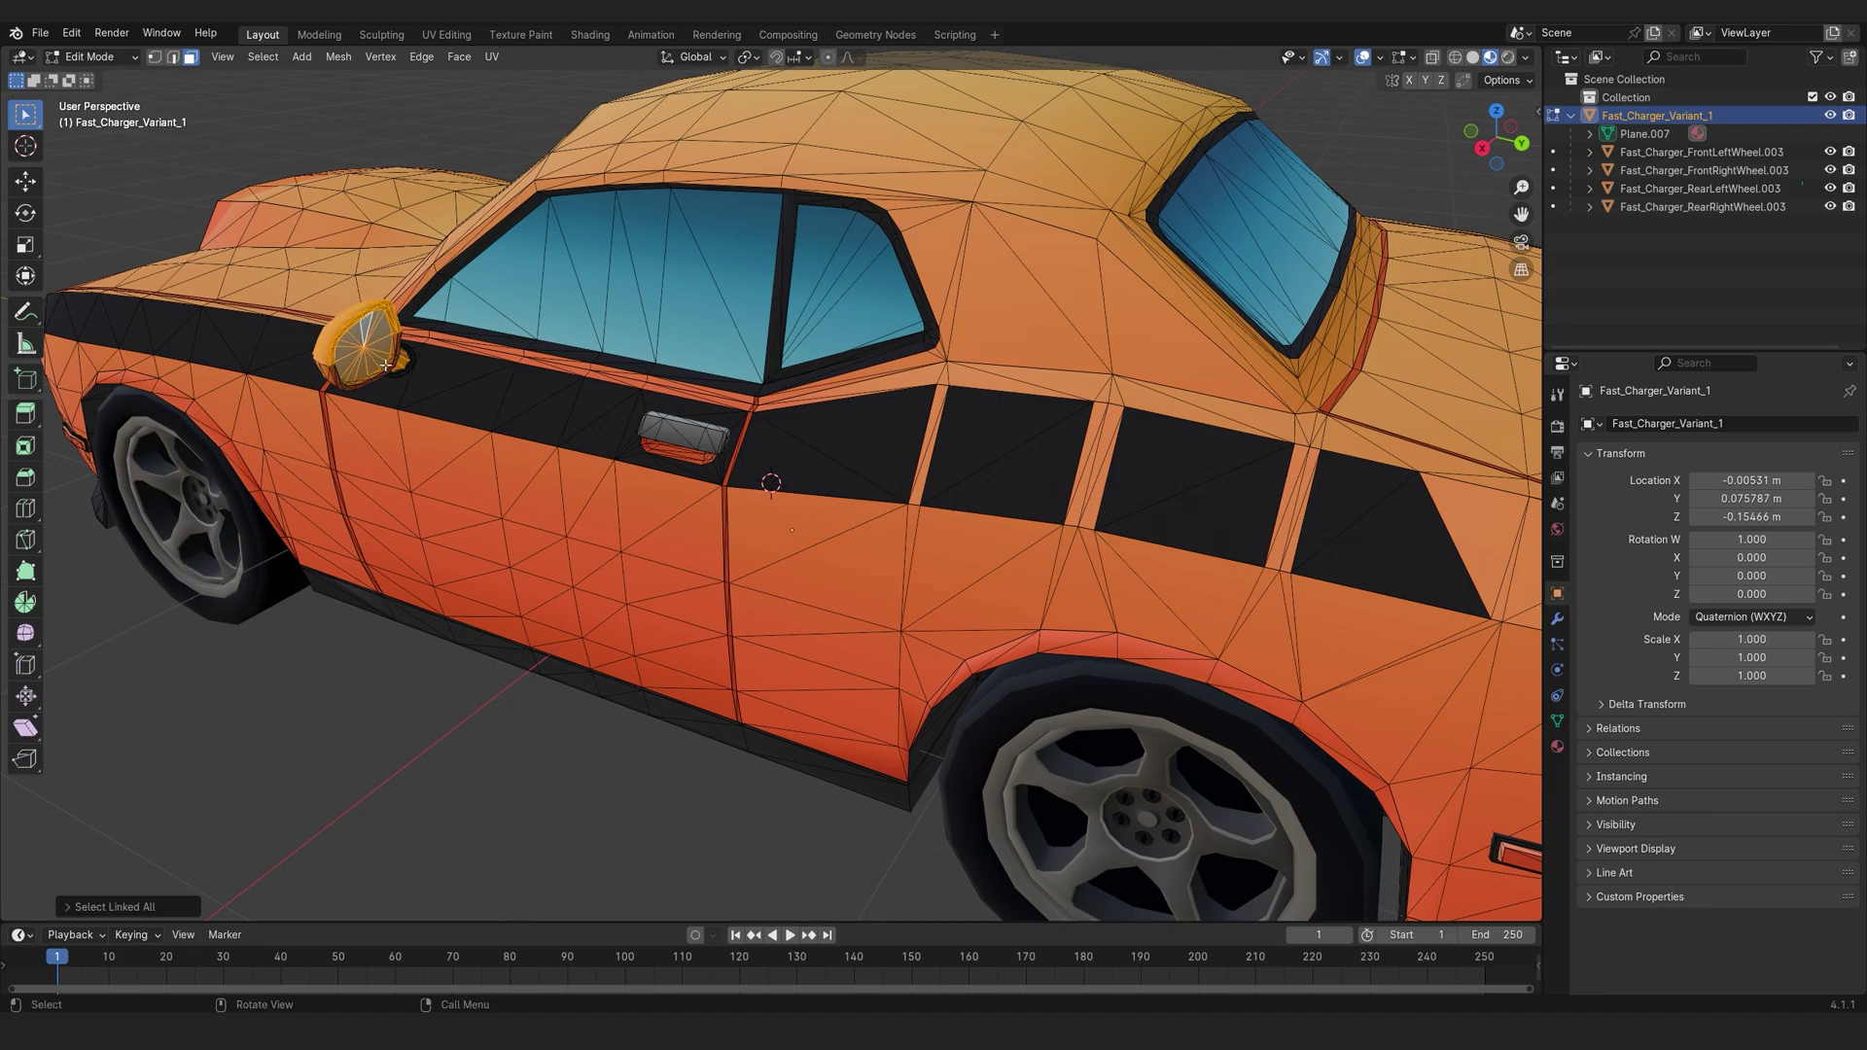
Add the linked faces of the mirror's underside and mounting arm to the selection.
scroll(386, 365, "up", 1)
left_click_drag(386, 366, 732, 174)
left_click(331, 143, "shift")
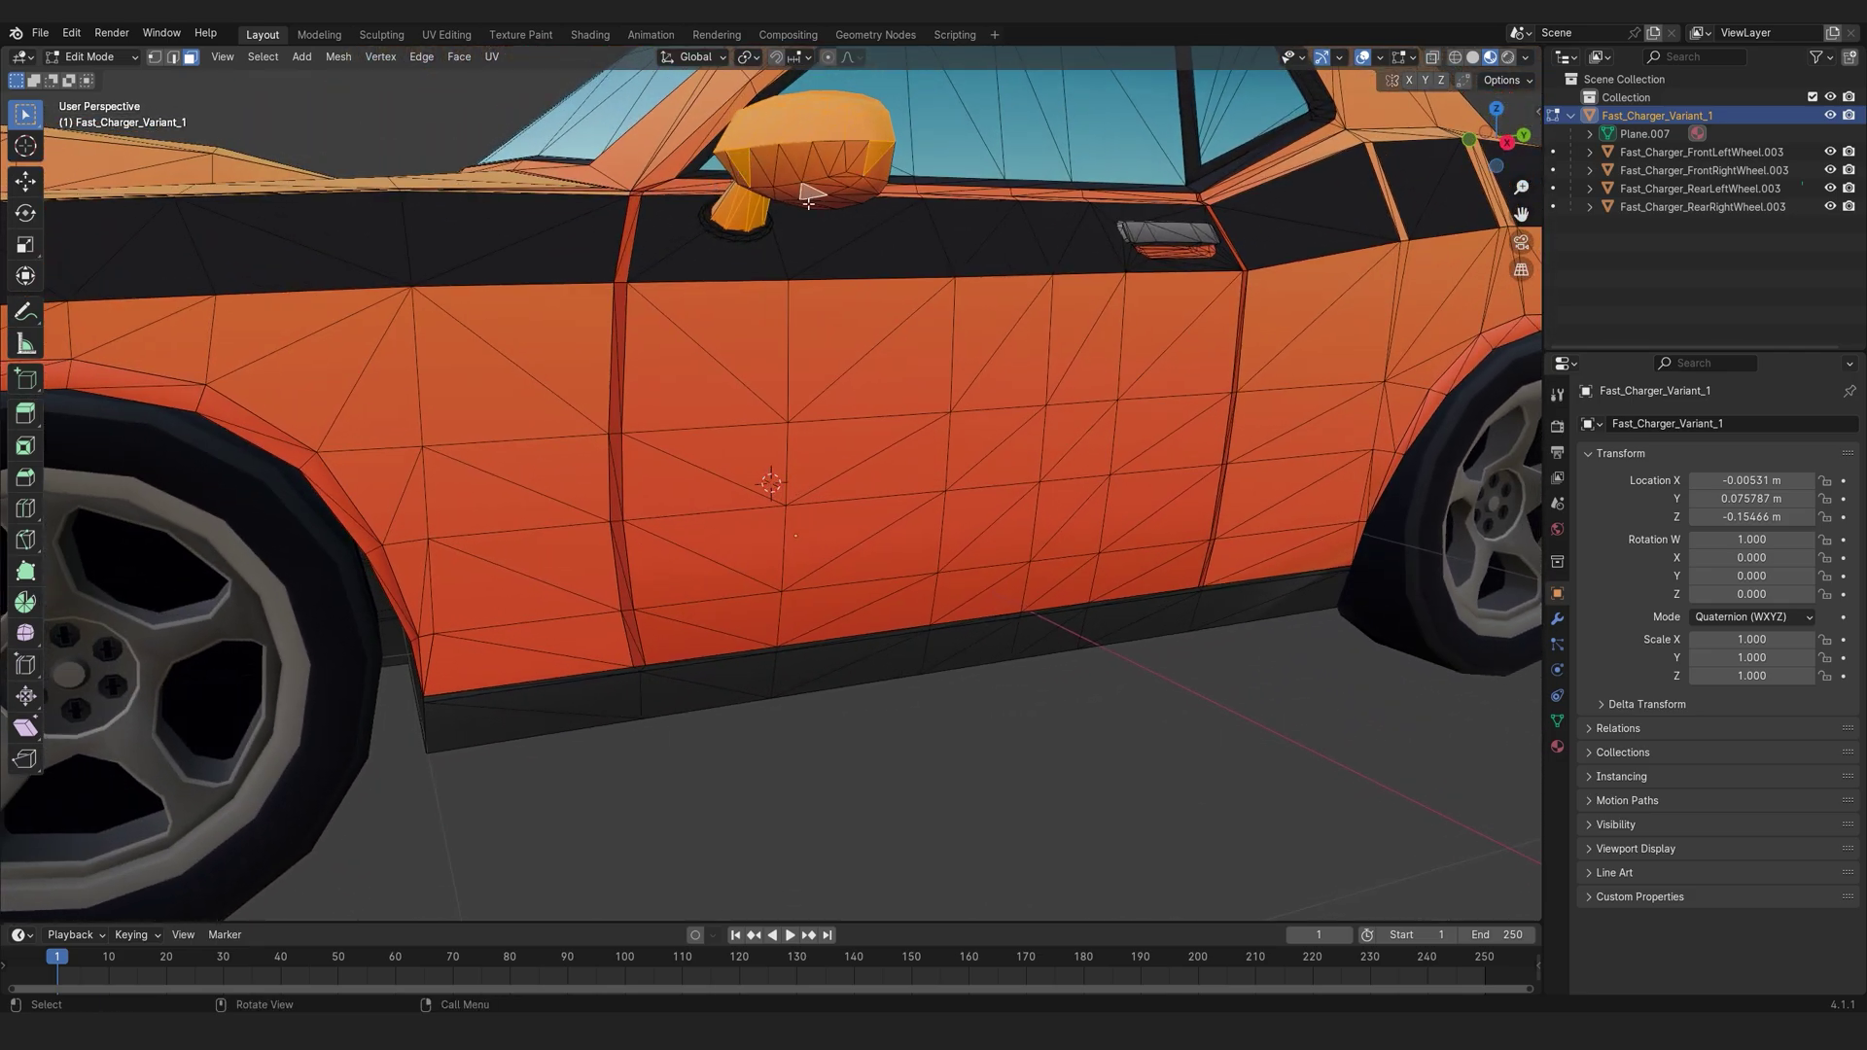
key("ctrl+l")
left_click_drag(808, 203, 1115, 387)
left_click(1116, 387, "shift")
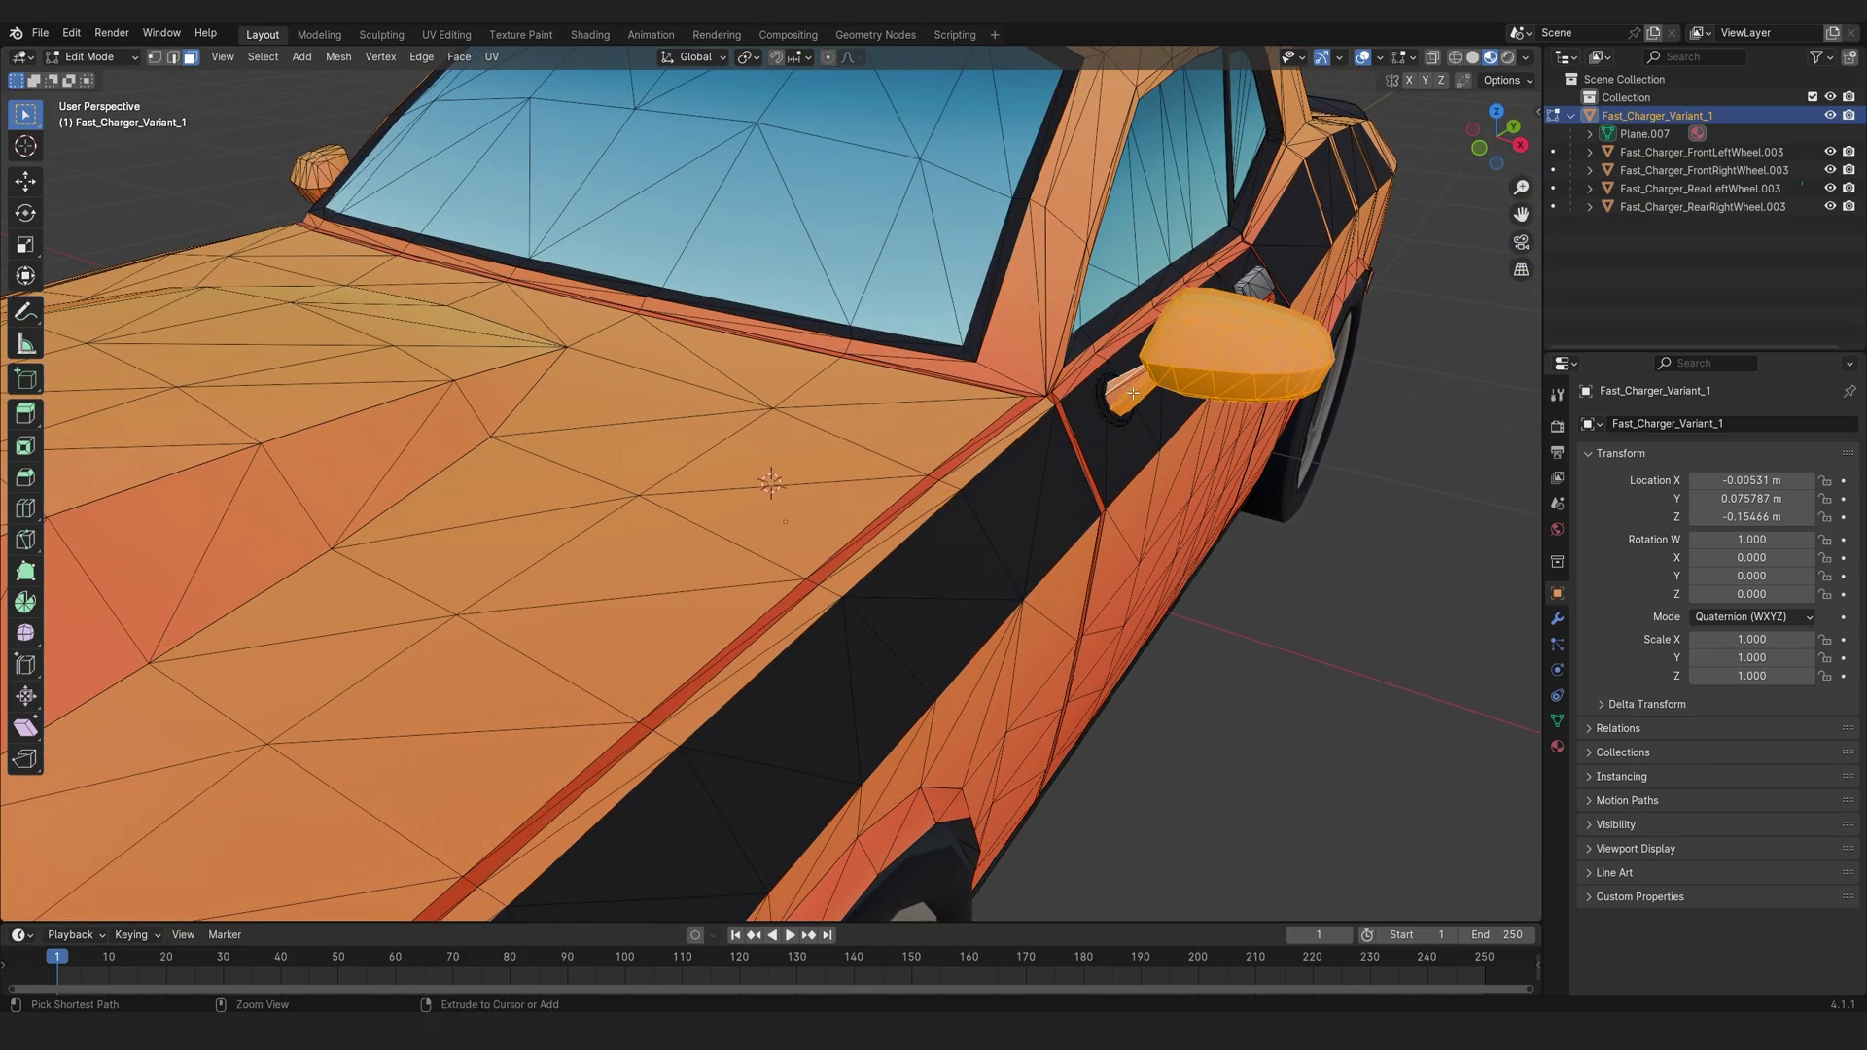
key("ctrl+l")
left_click_drag(1117, 374, 445, 370)
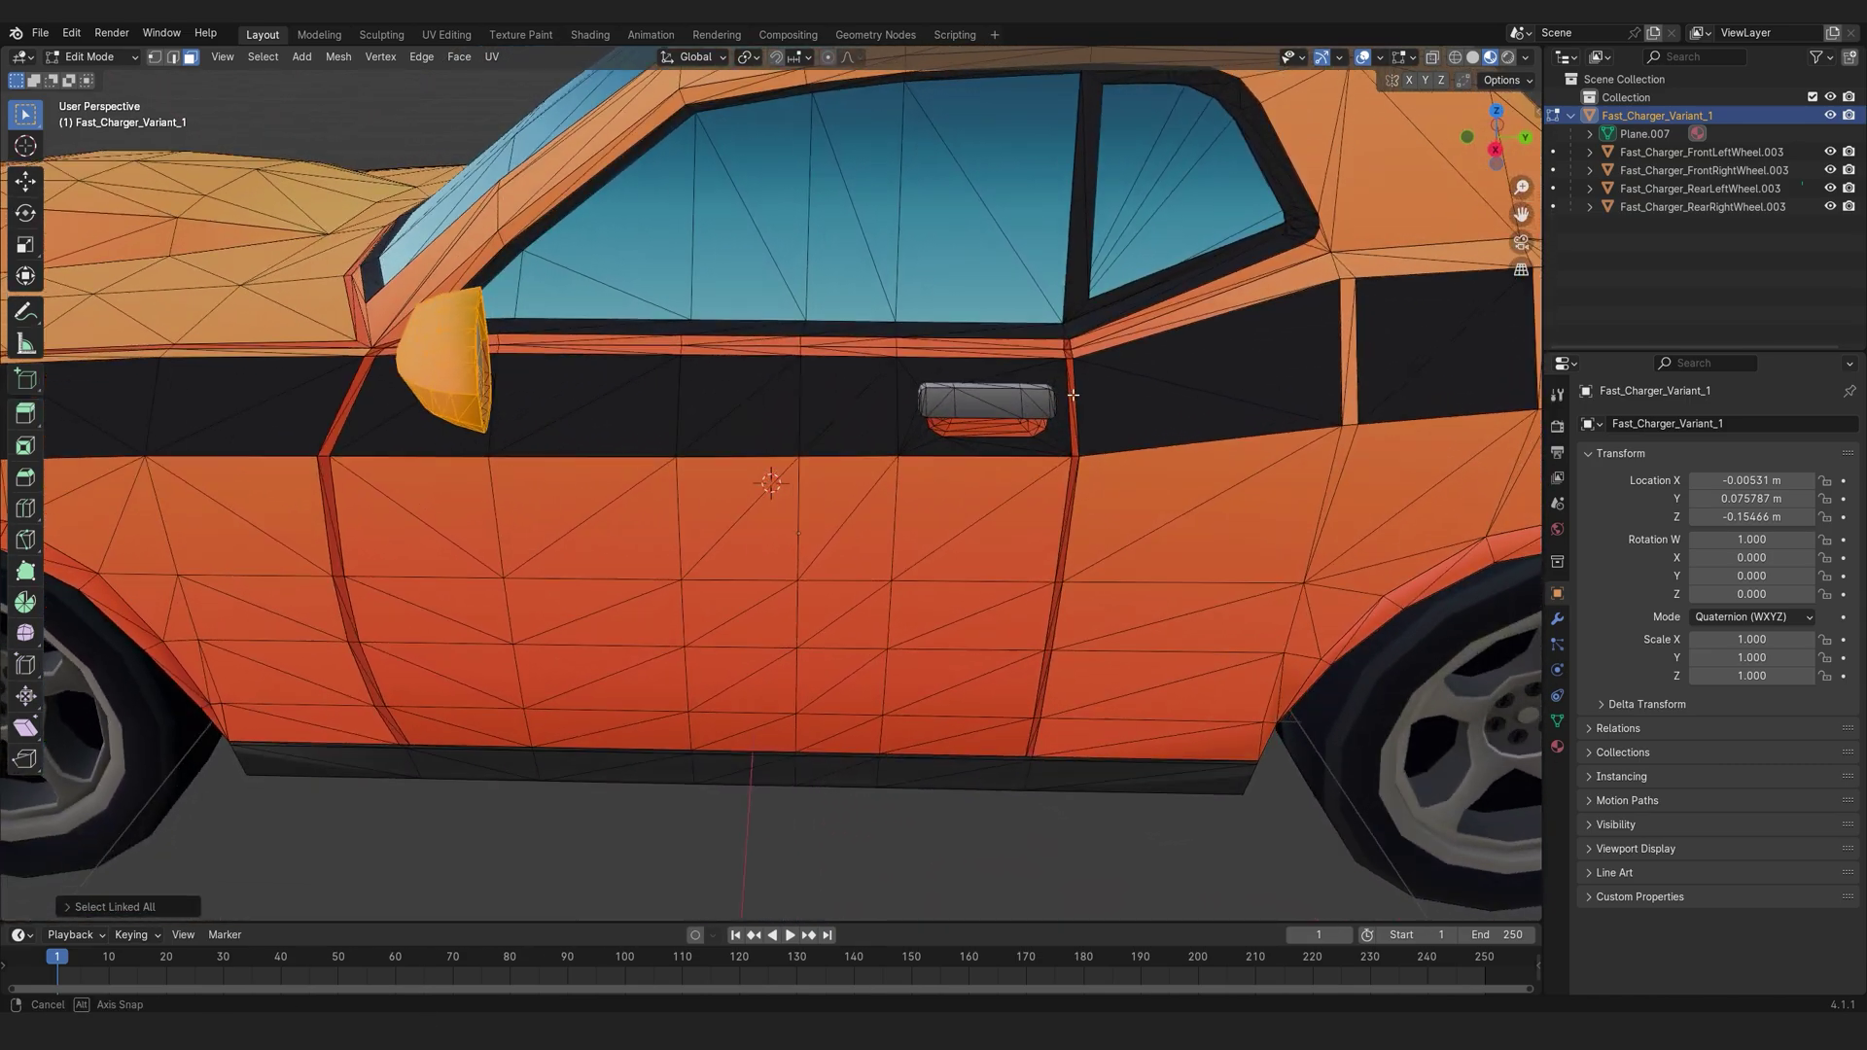
Separate the selected side mirror faces into their own object and return to Object Mode.
right_click(460, 370)
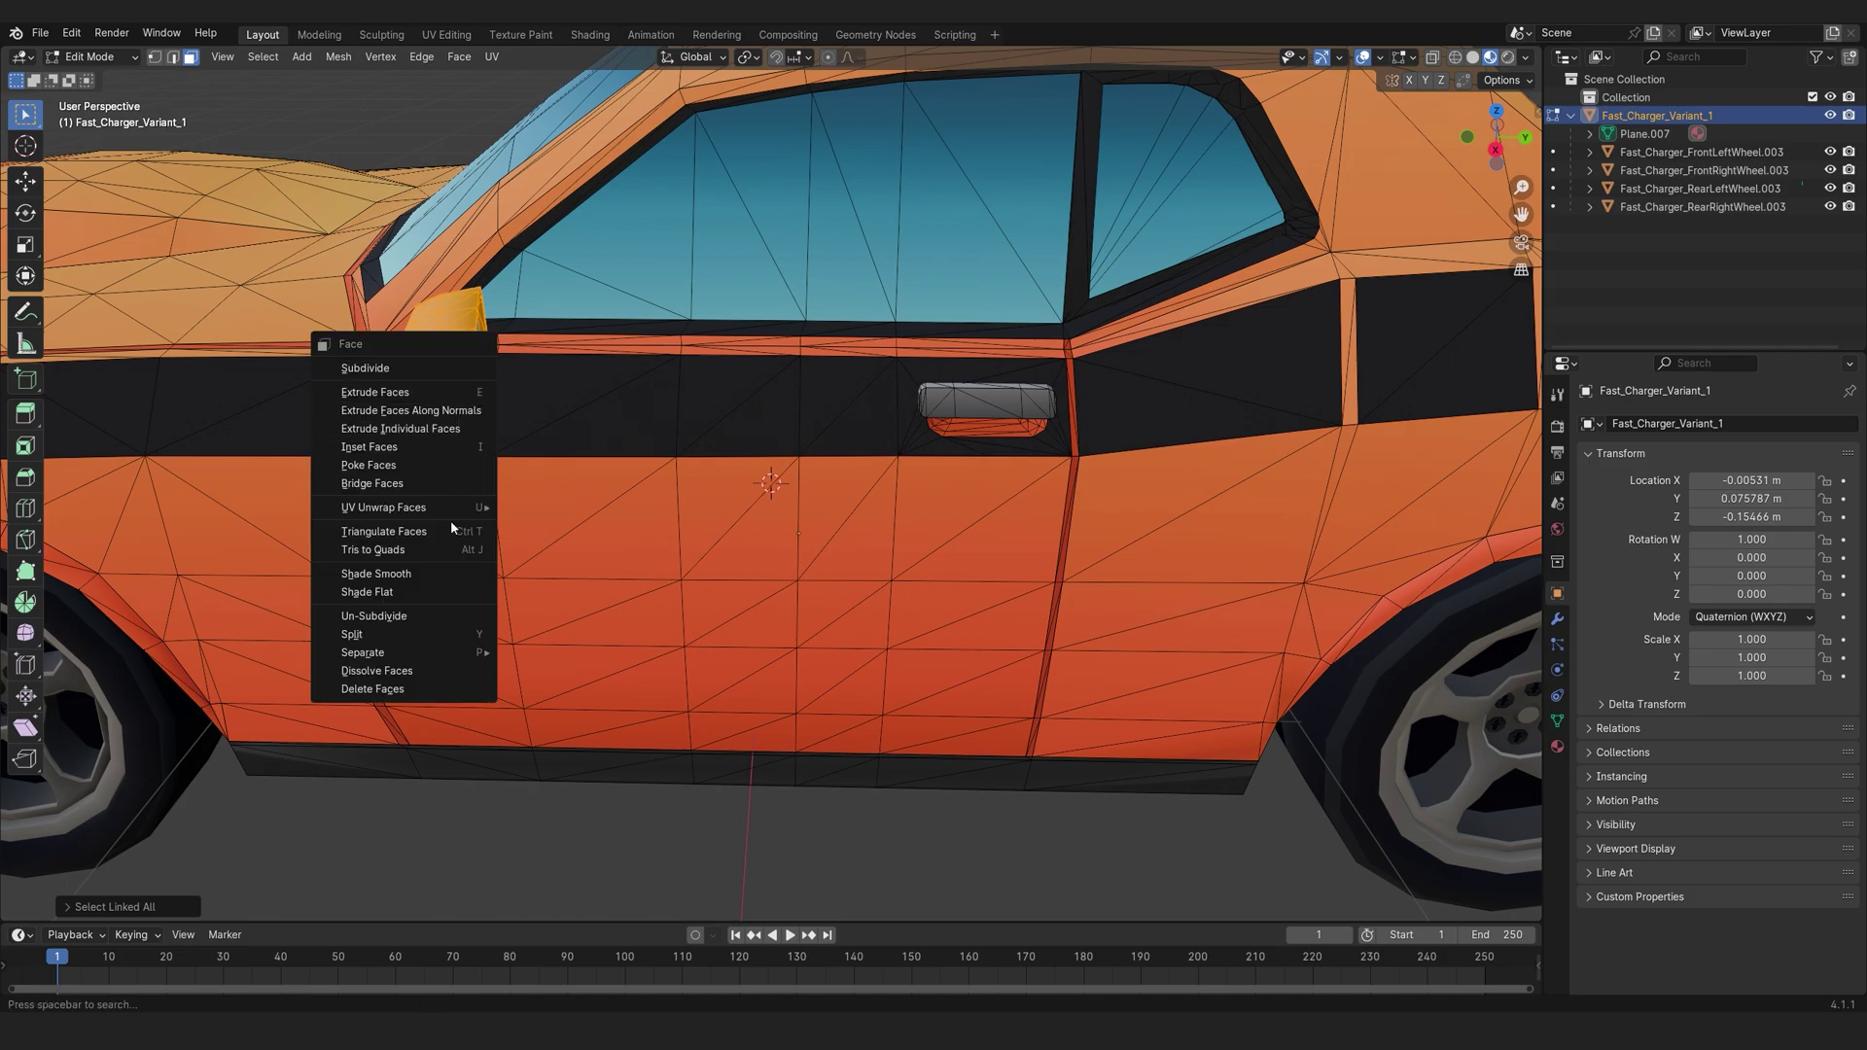
mouse_move(424, 656)
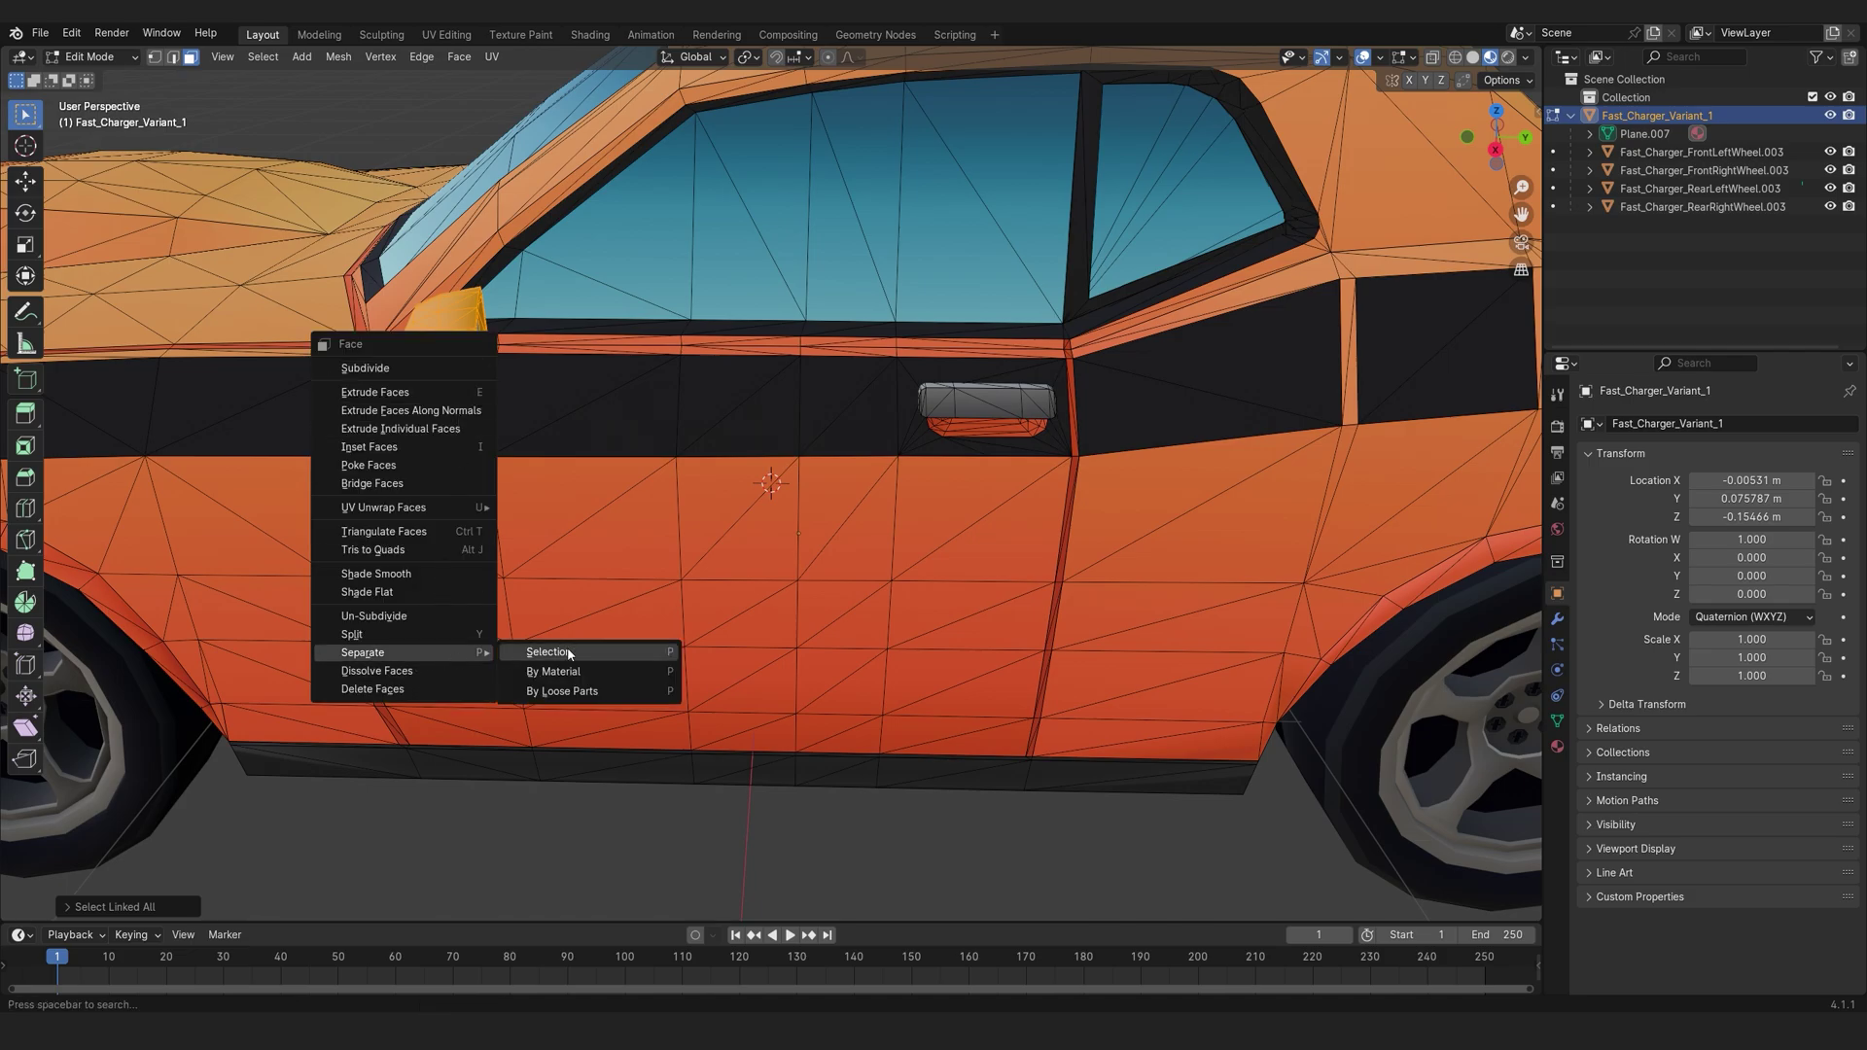
left_click(570, 652)
left_click(1669, 291)
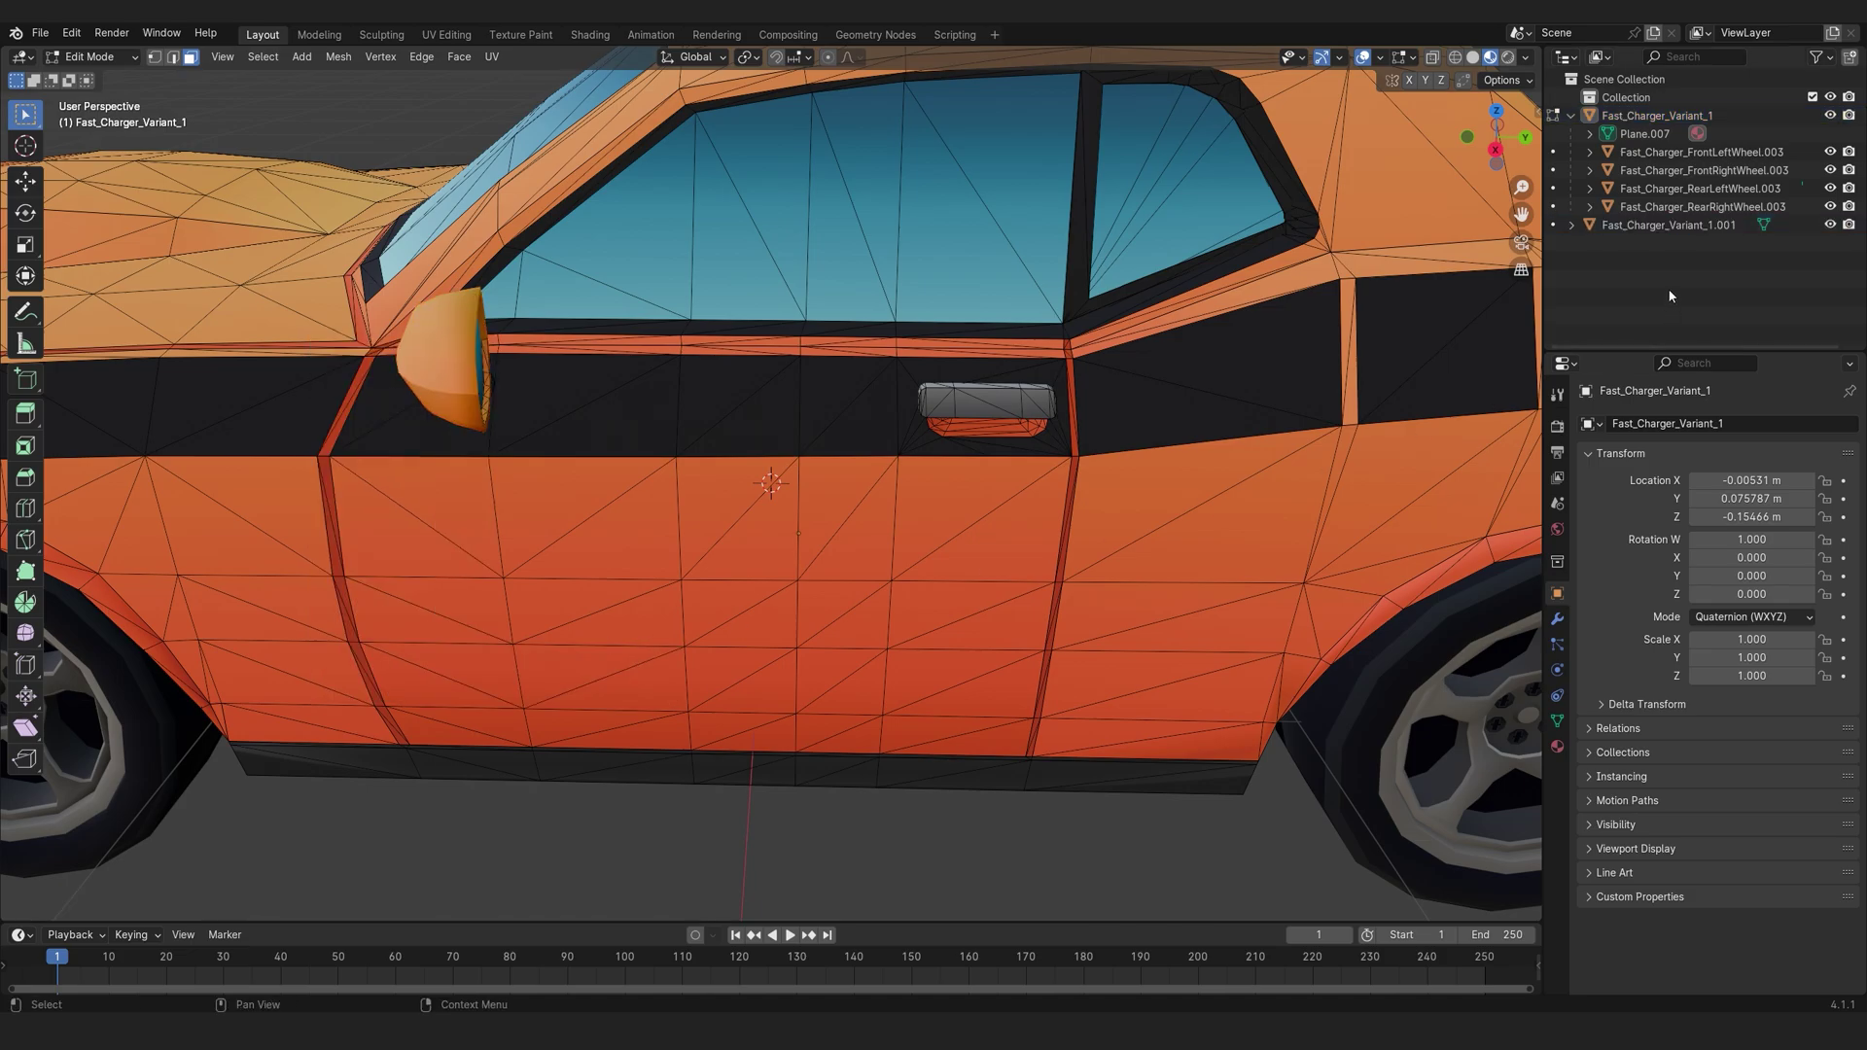
key("Tab")
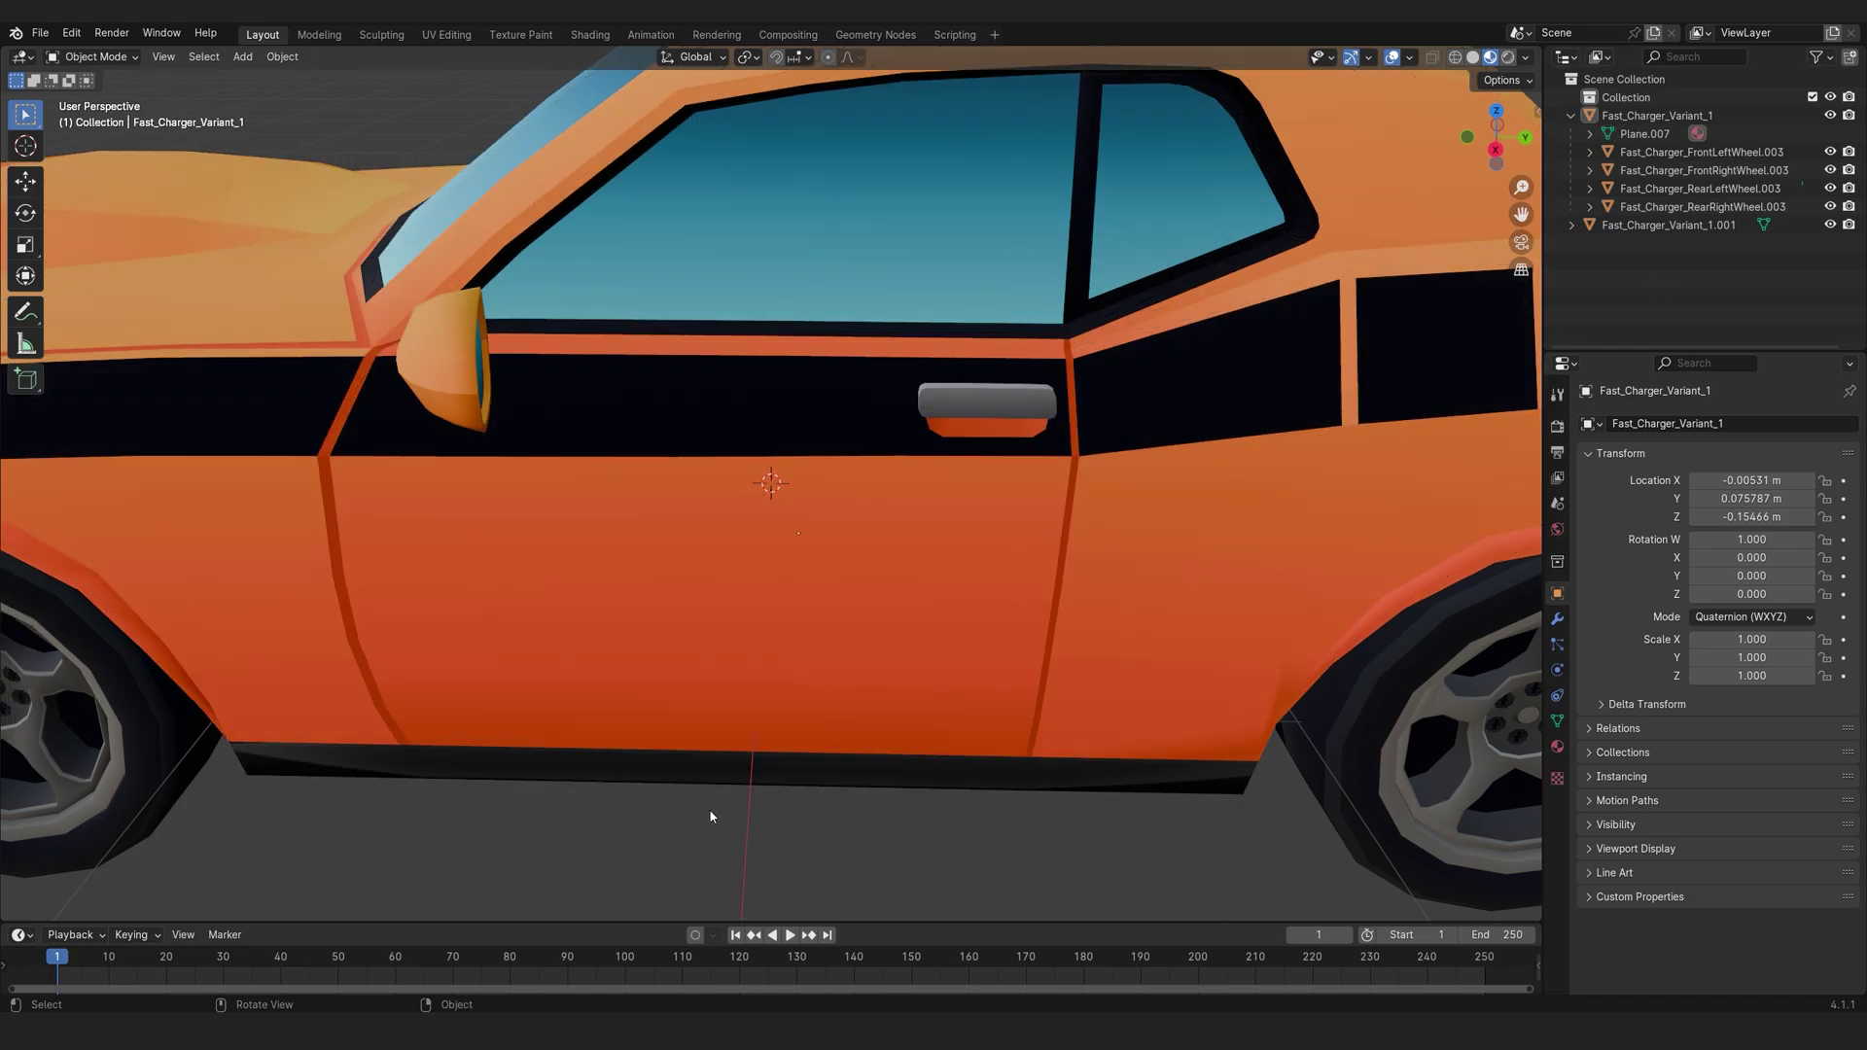
Select the separated mirror object and inspect it by toggling its visibility off and on.
left_click(1675, 226)
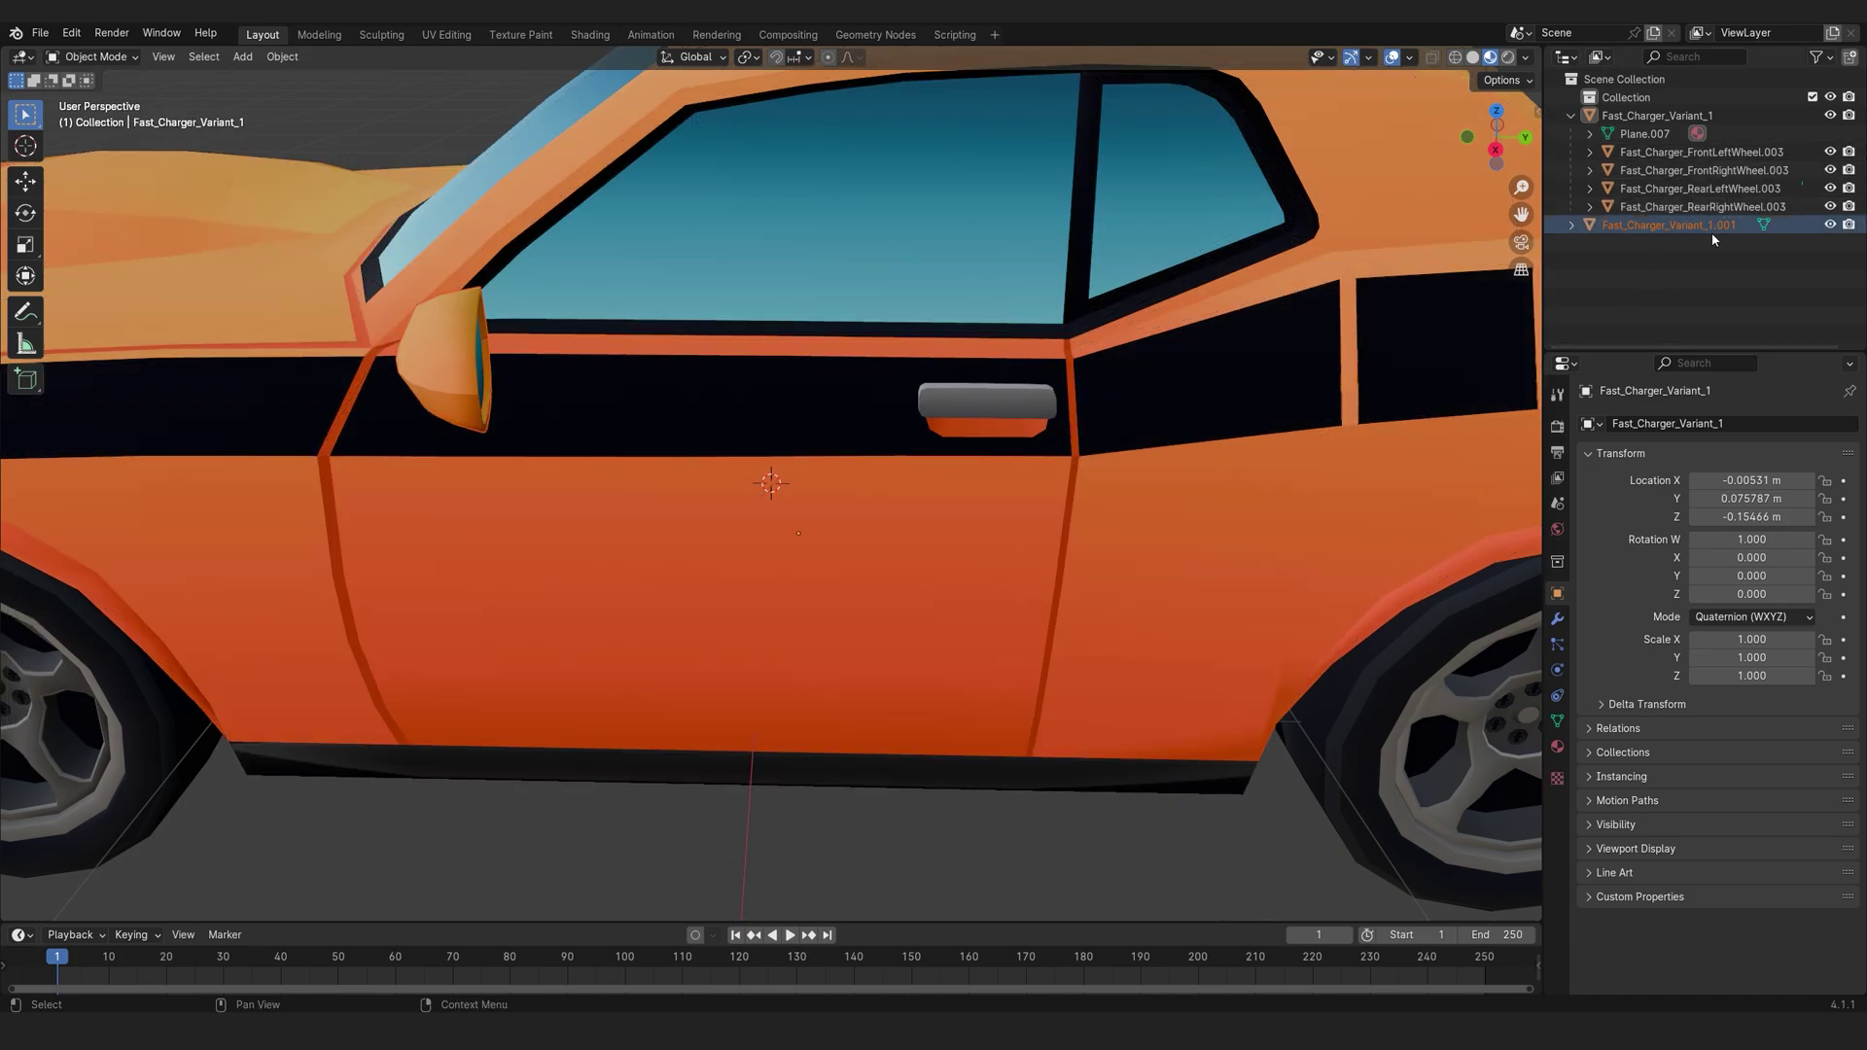
left_click(1830, 226)
left_click(1831, 225)
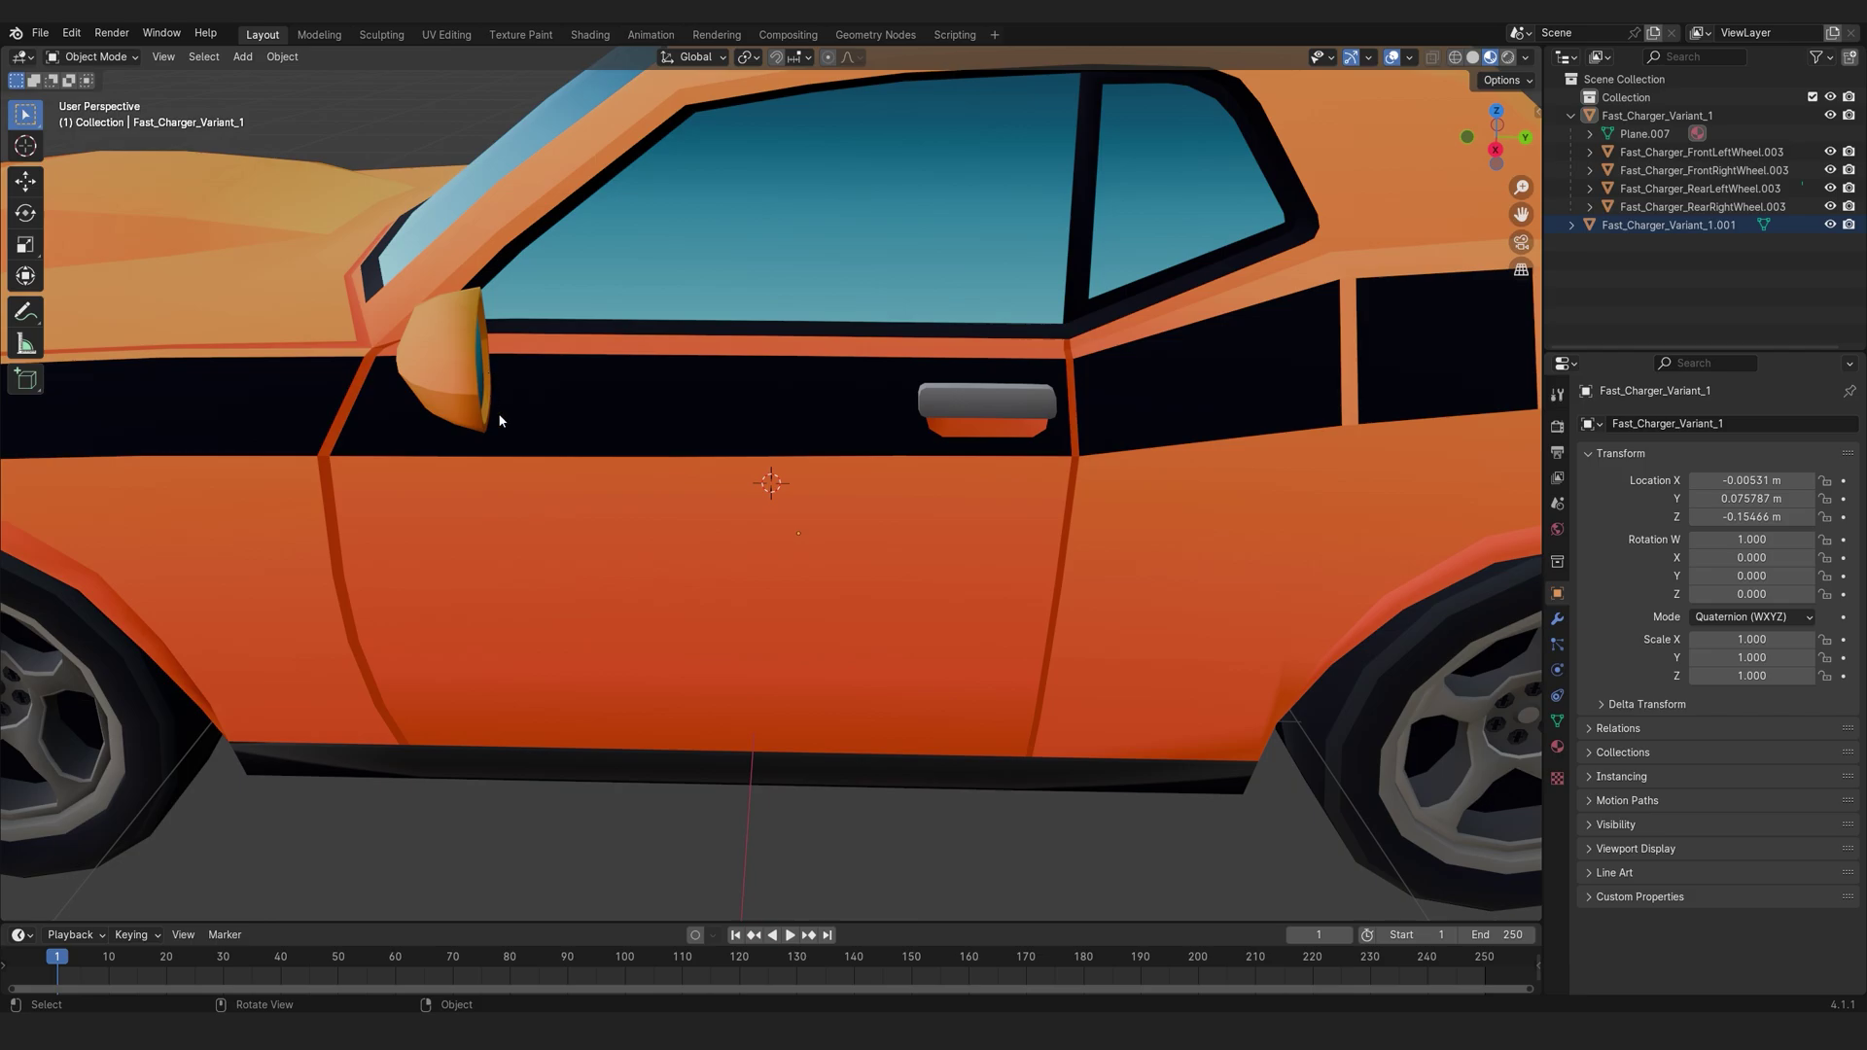
left_click_drag(499, 421, 584, 428)
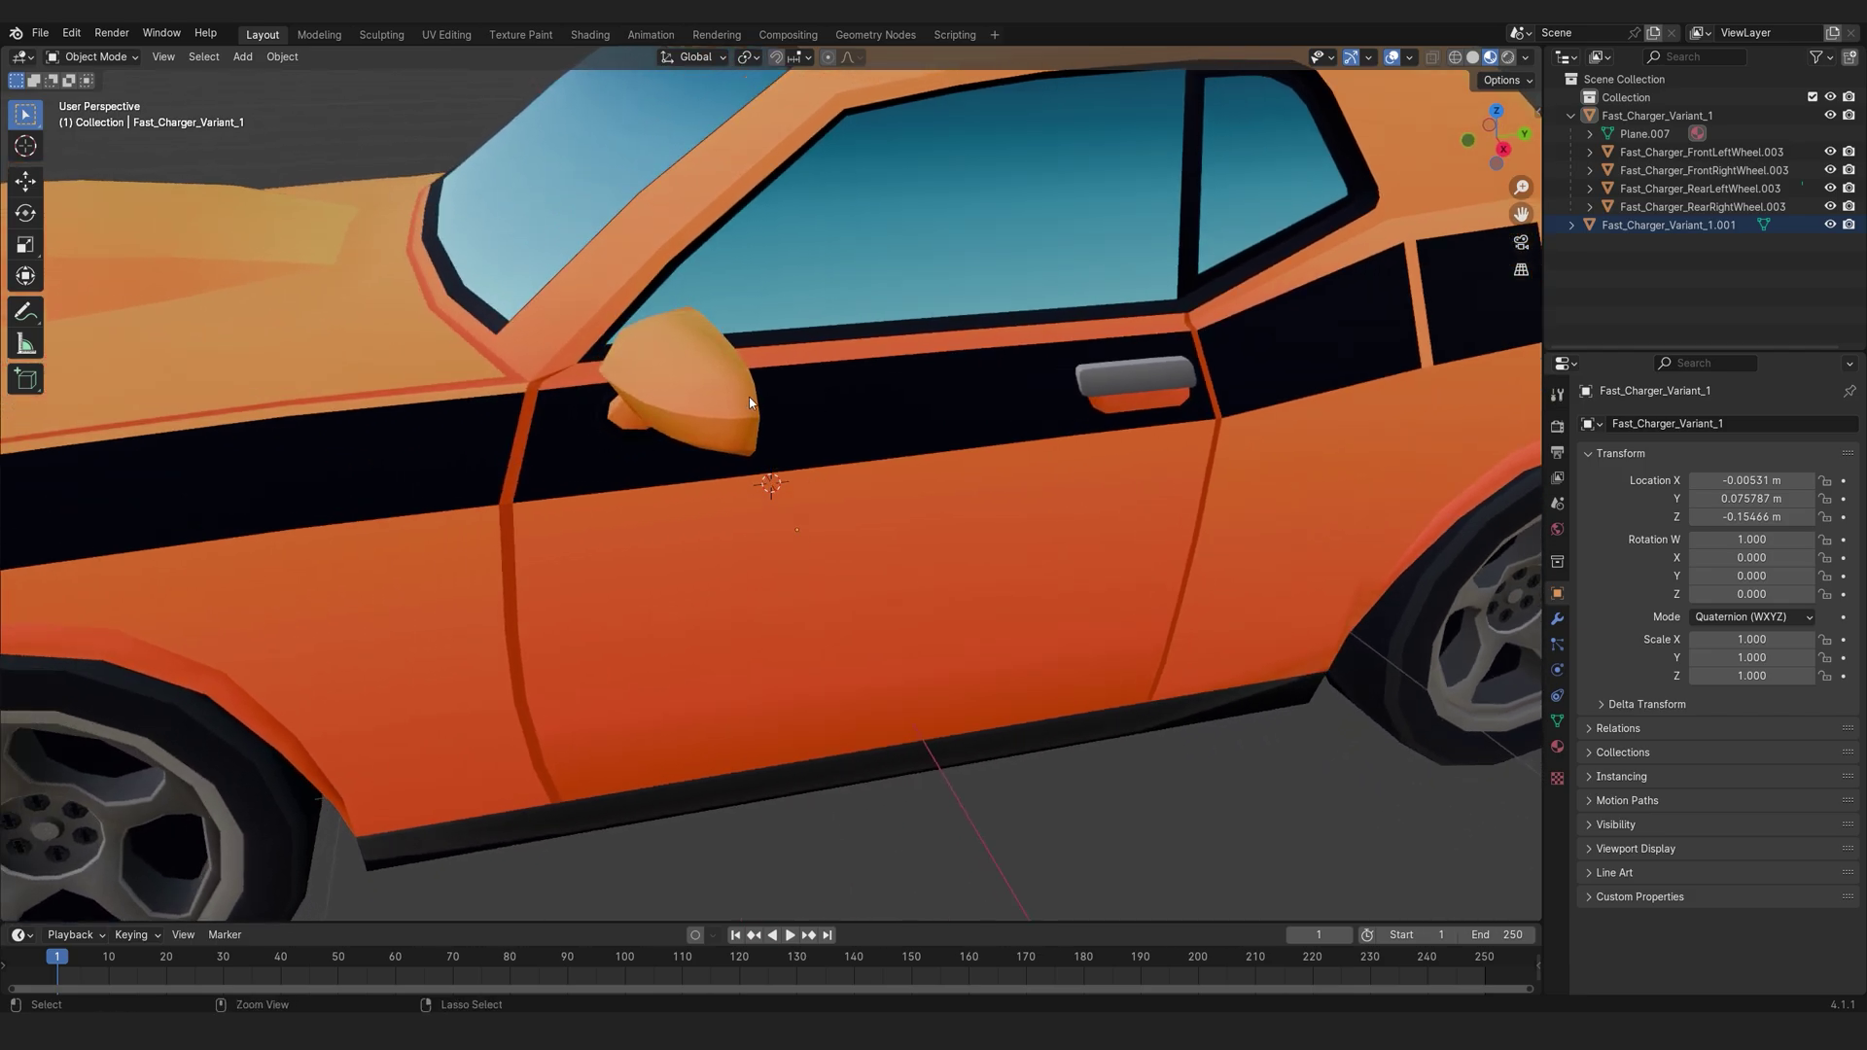
Undo the side mirror separation, clear the face selection and return to Object Mode.
key("ctrl+z")
key("ctrl+z")
key("ctrl+z")
key("ctrl+z")
key("ctrl+z")
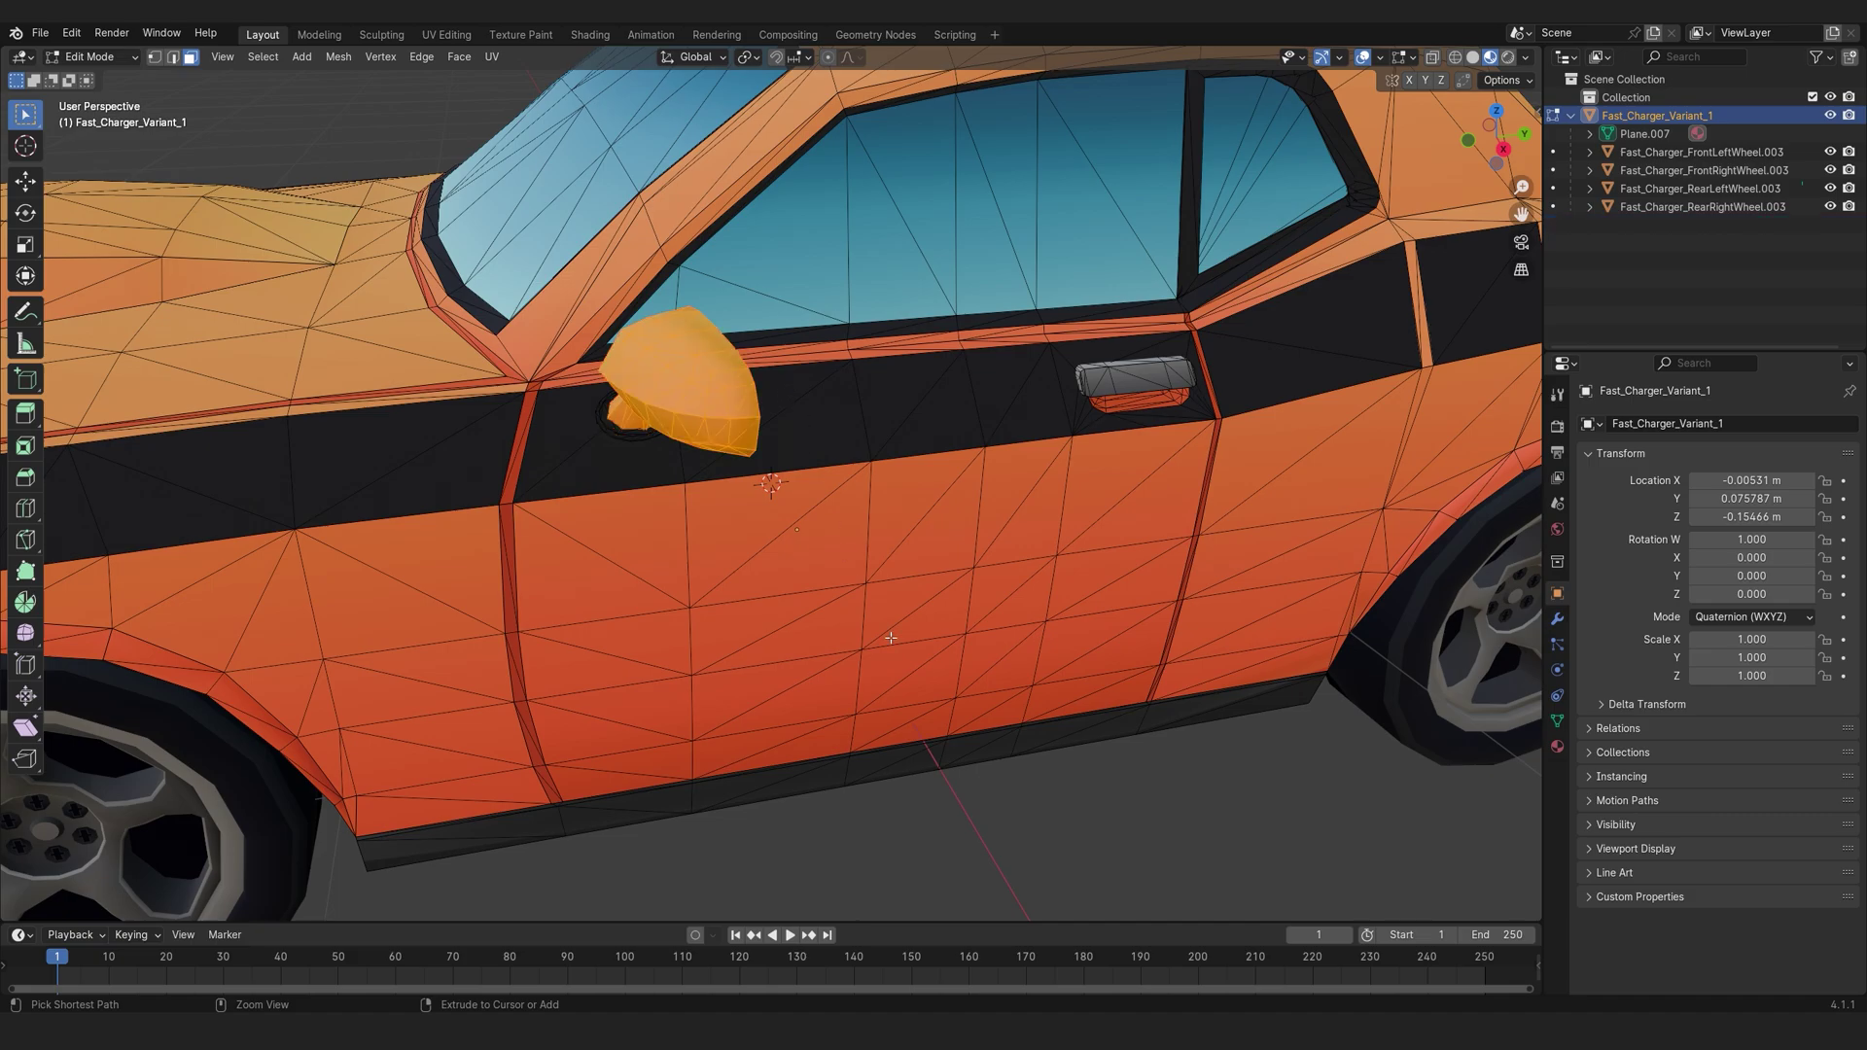
left_click(1233, 800)
left_click_drag(1070, 612, 1129, 613)
scroll(1129, 613, "down", 1)
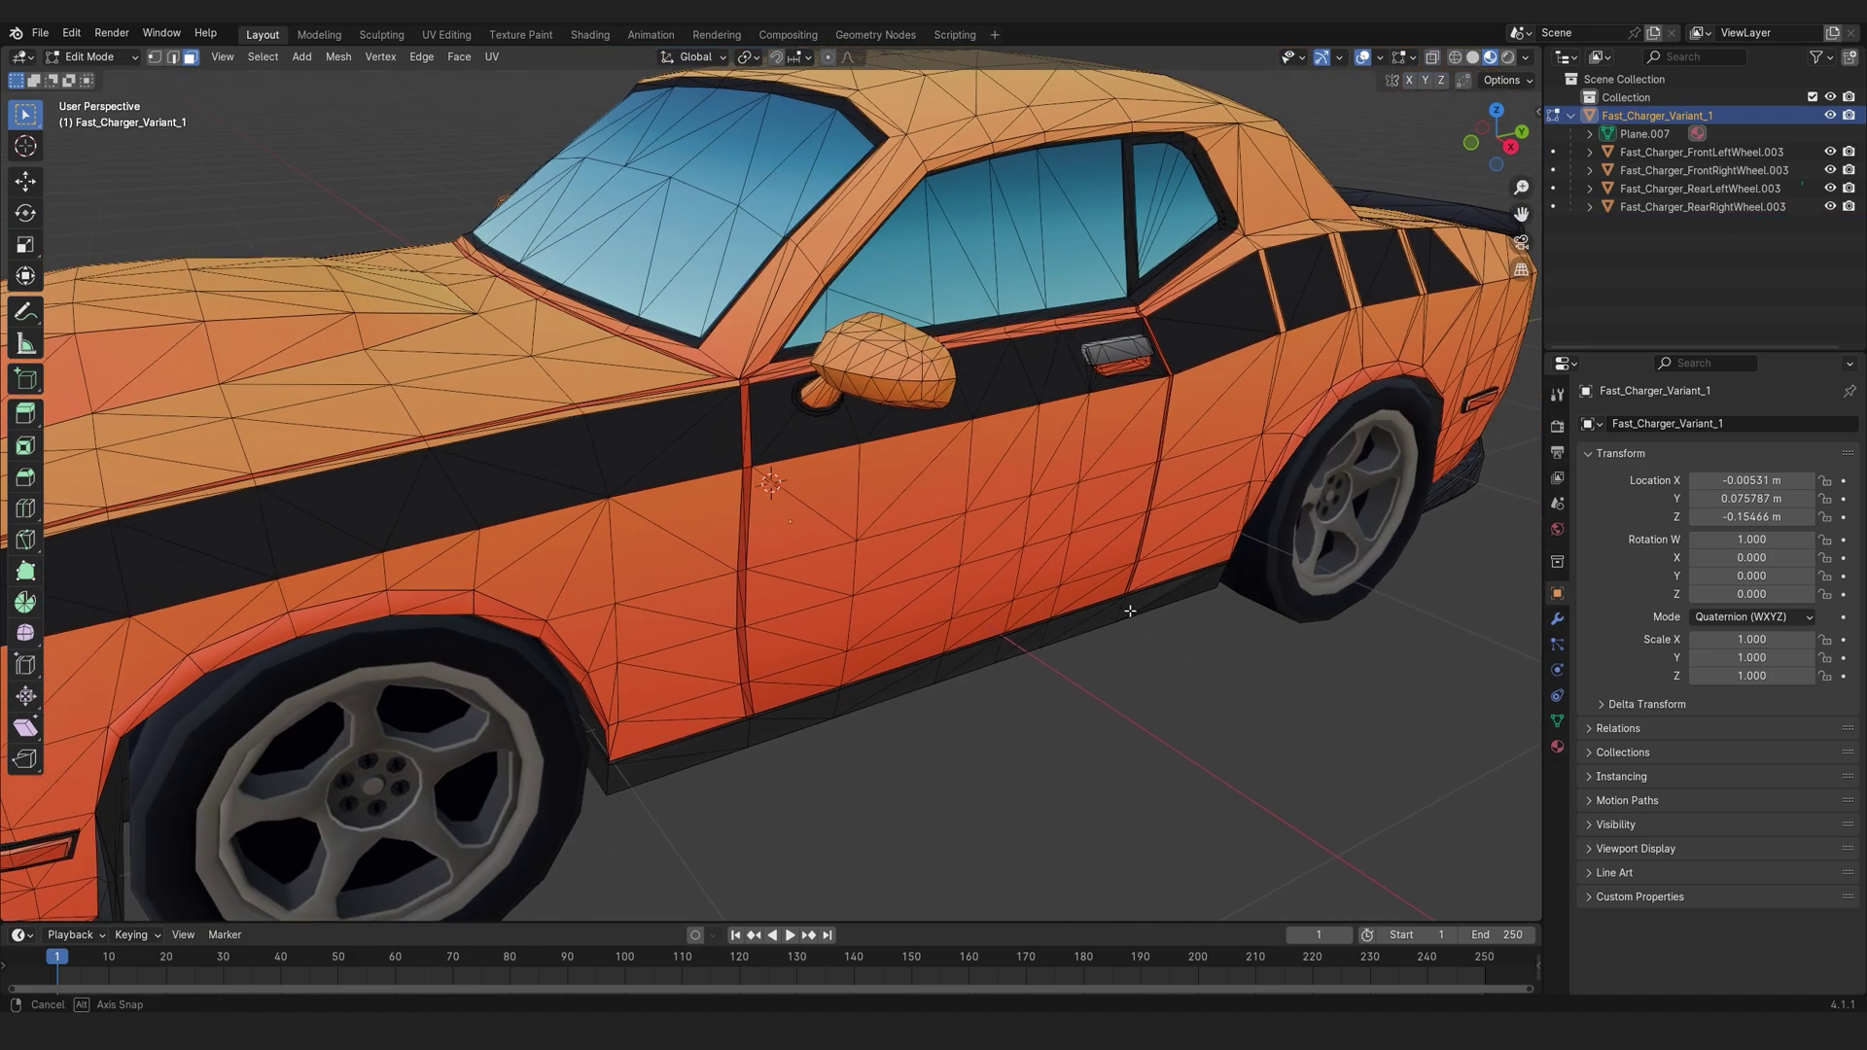
key("Tab")
left_click(1192, 697)
Delete all four wheel objects so that only the car body remains.
left_click(1645, 206)
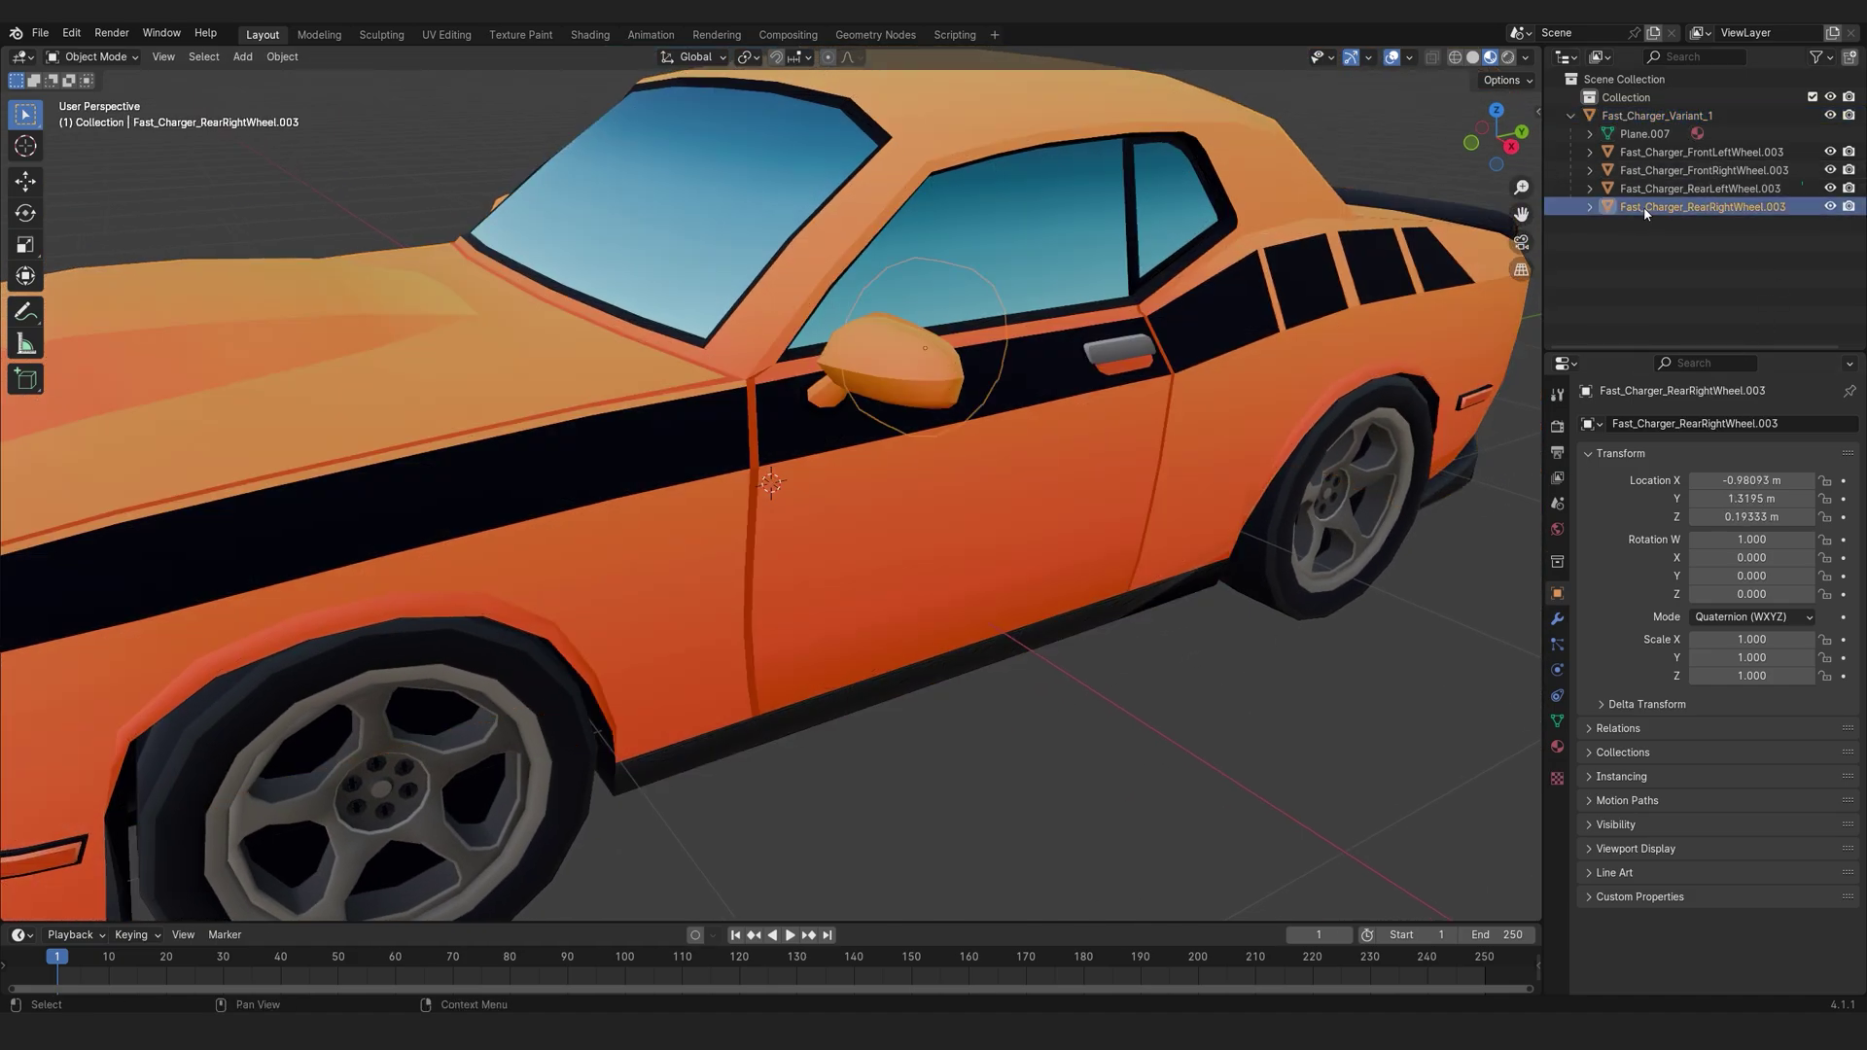
left_click(1668, 155, "shift")
key("Delete")
scroll(1118, 545, "down", 5)
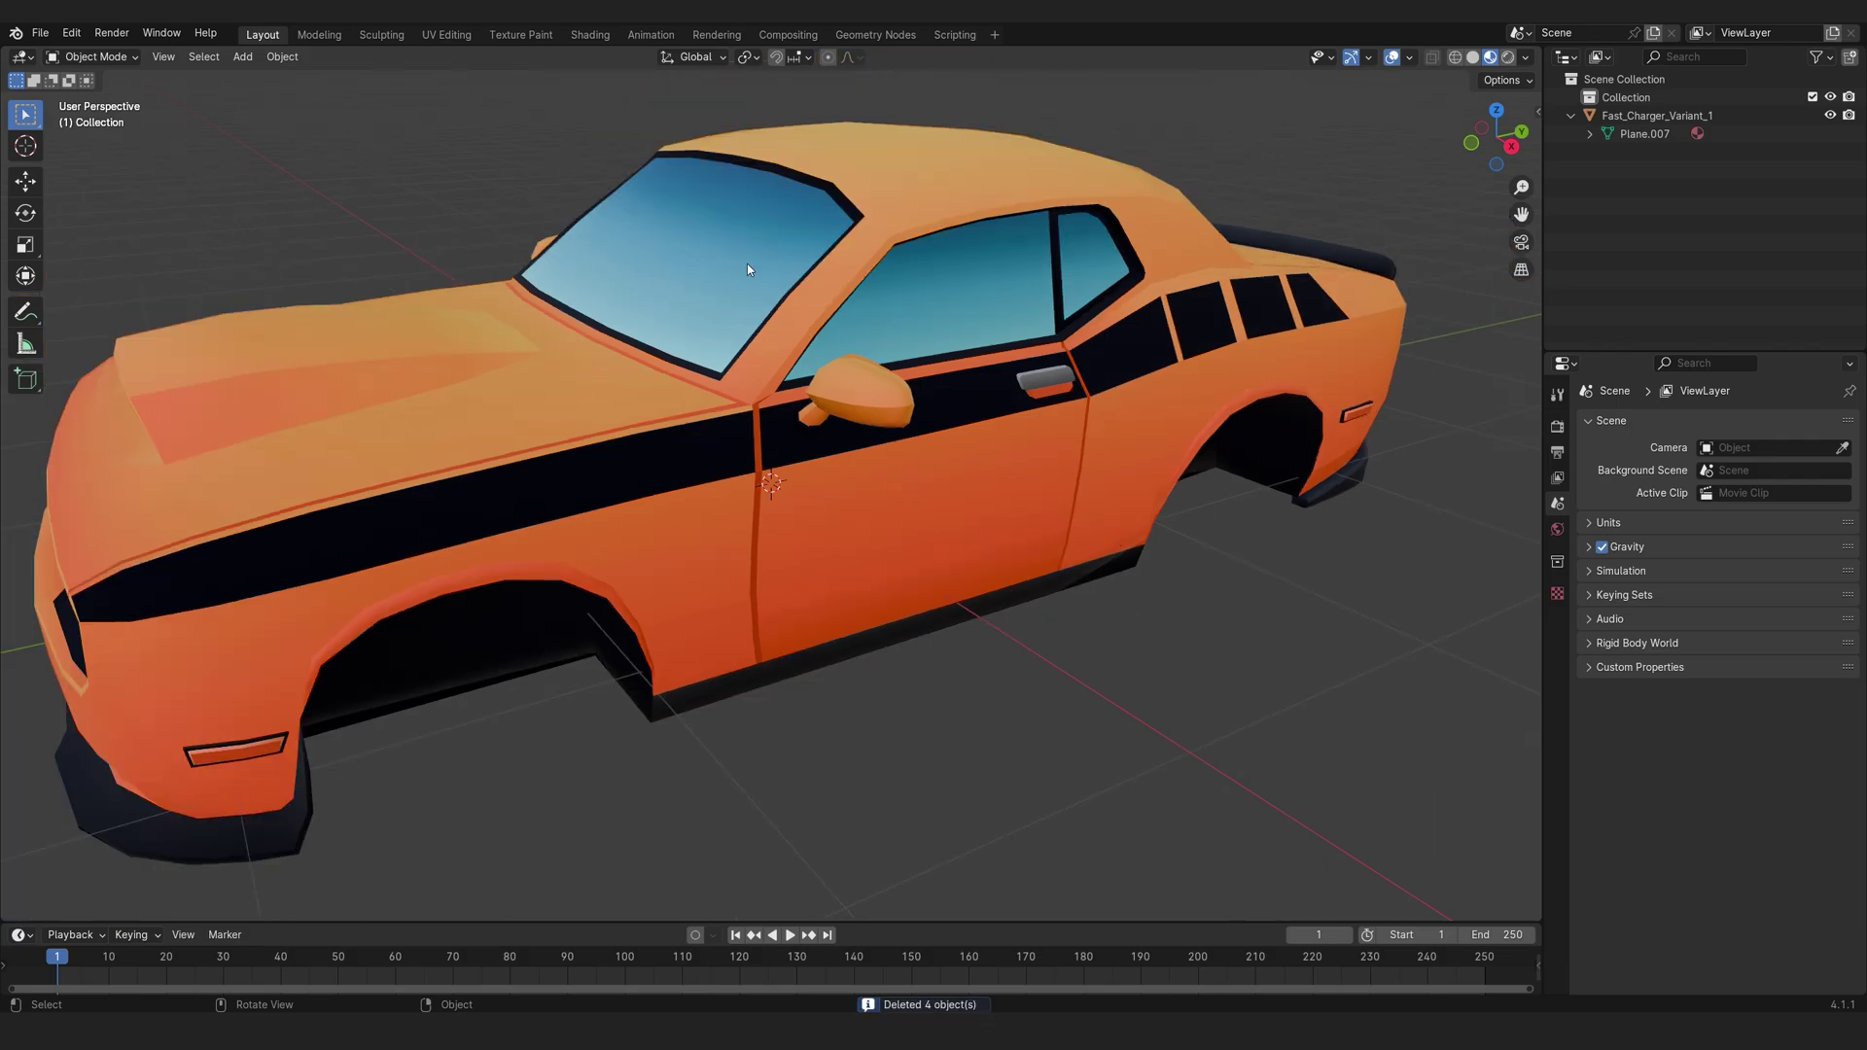
View the export formats for the selected car body without exporting, and undo the deletion of the wheels.
left_click(796, 423)
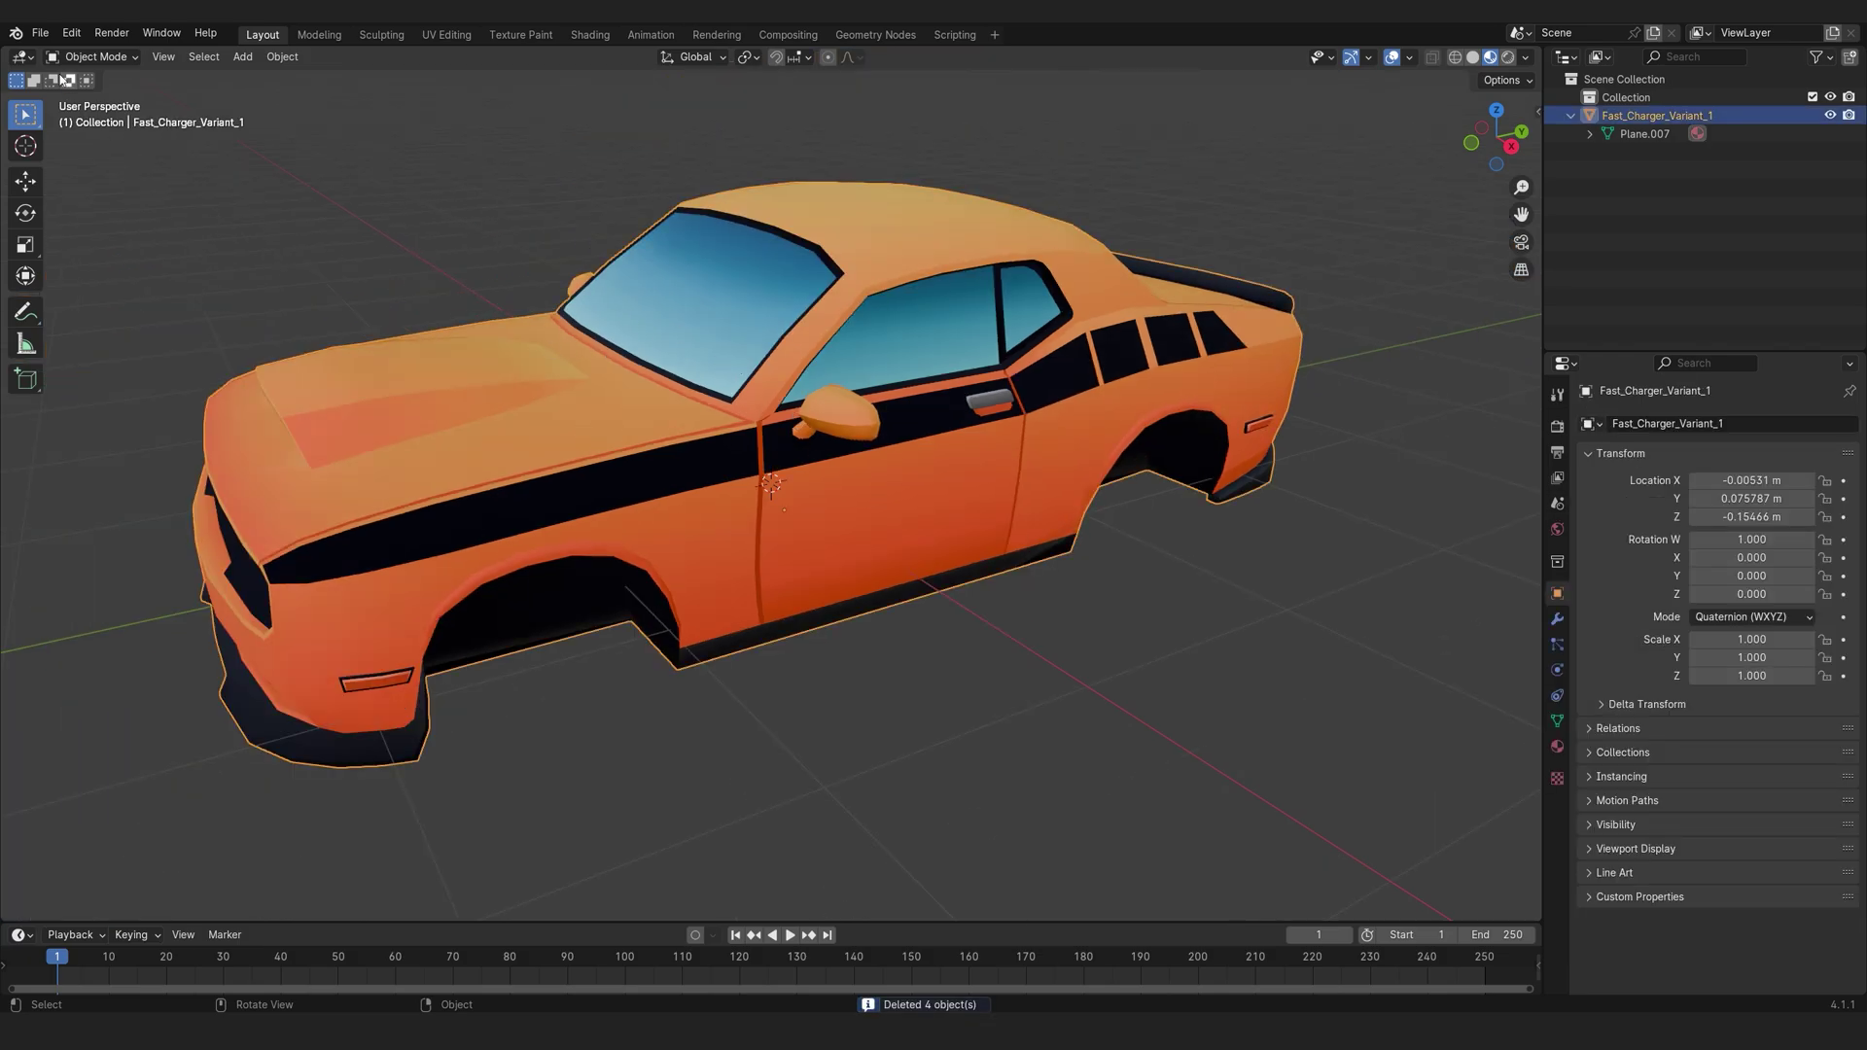
left_click(40, 32)
mouse_move(132, 309)
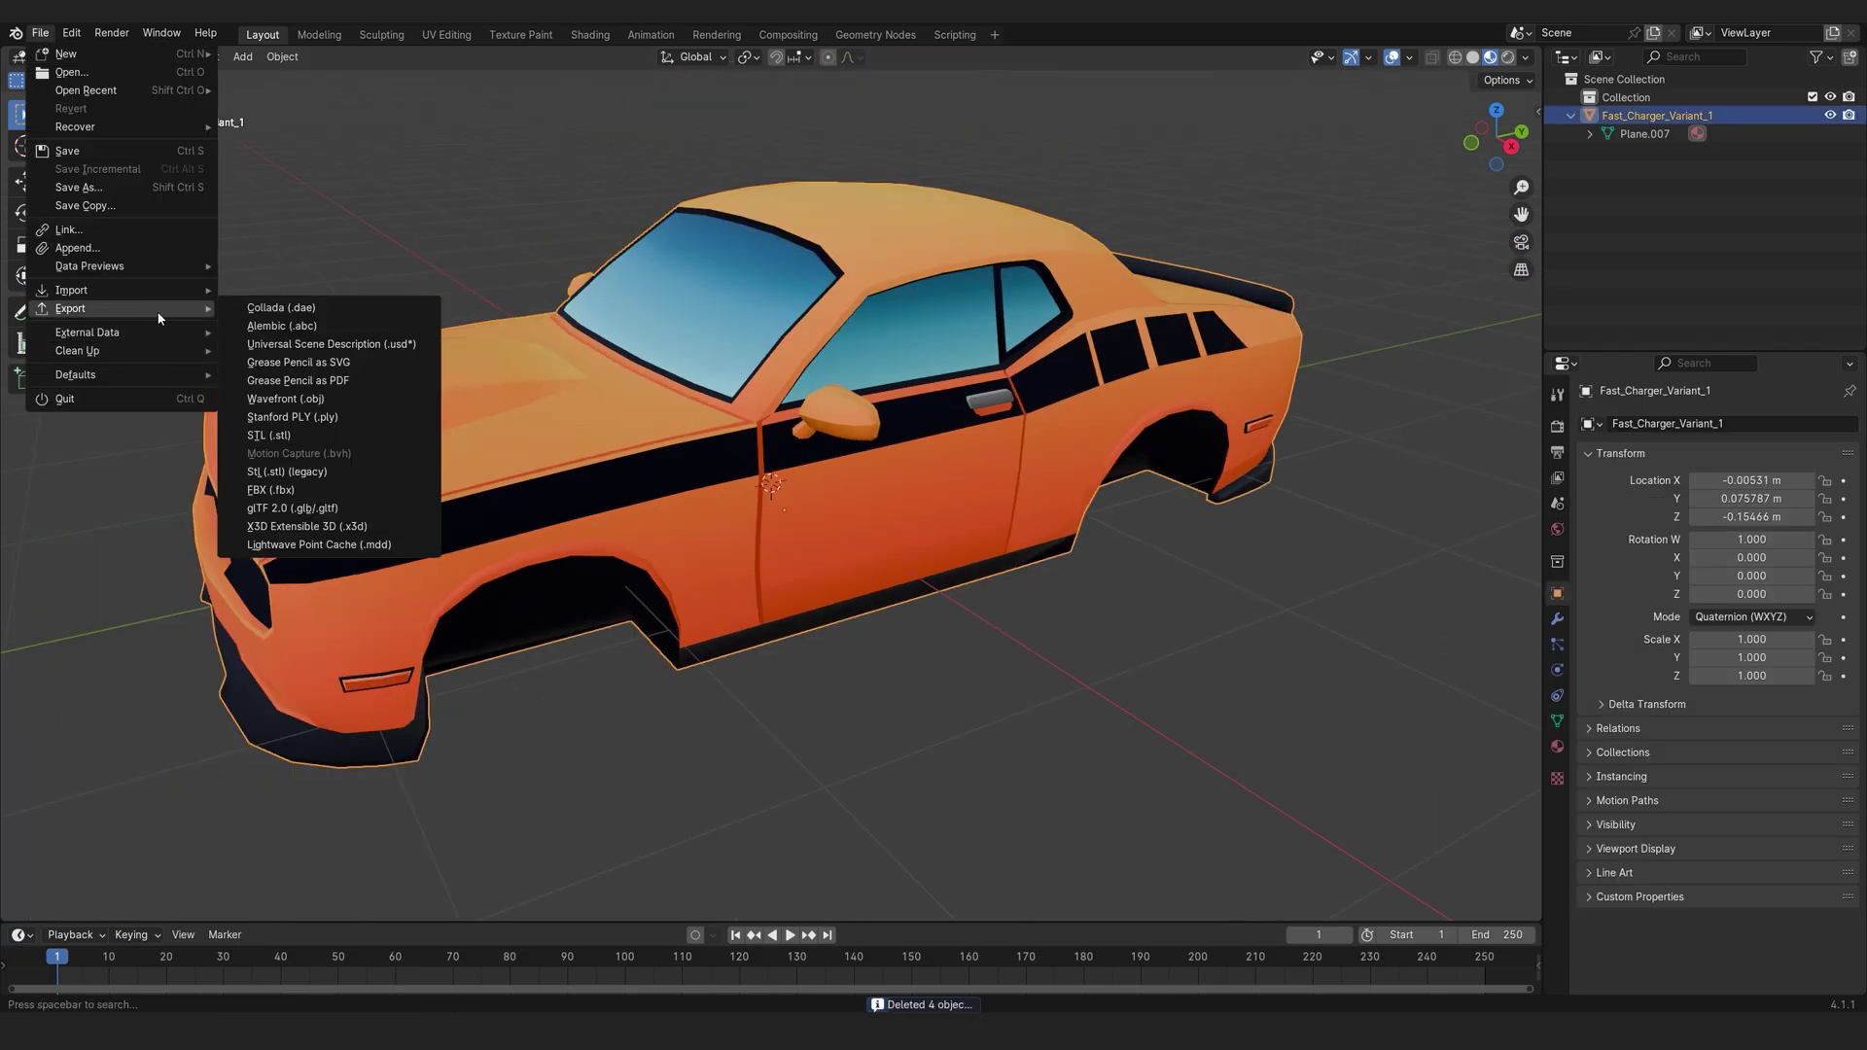
key("Escape")
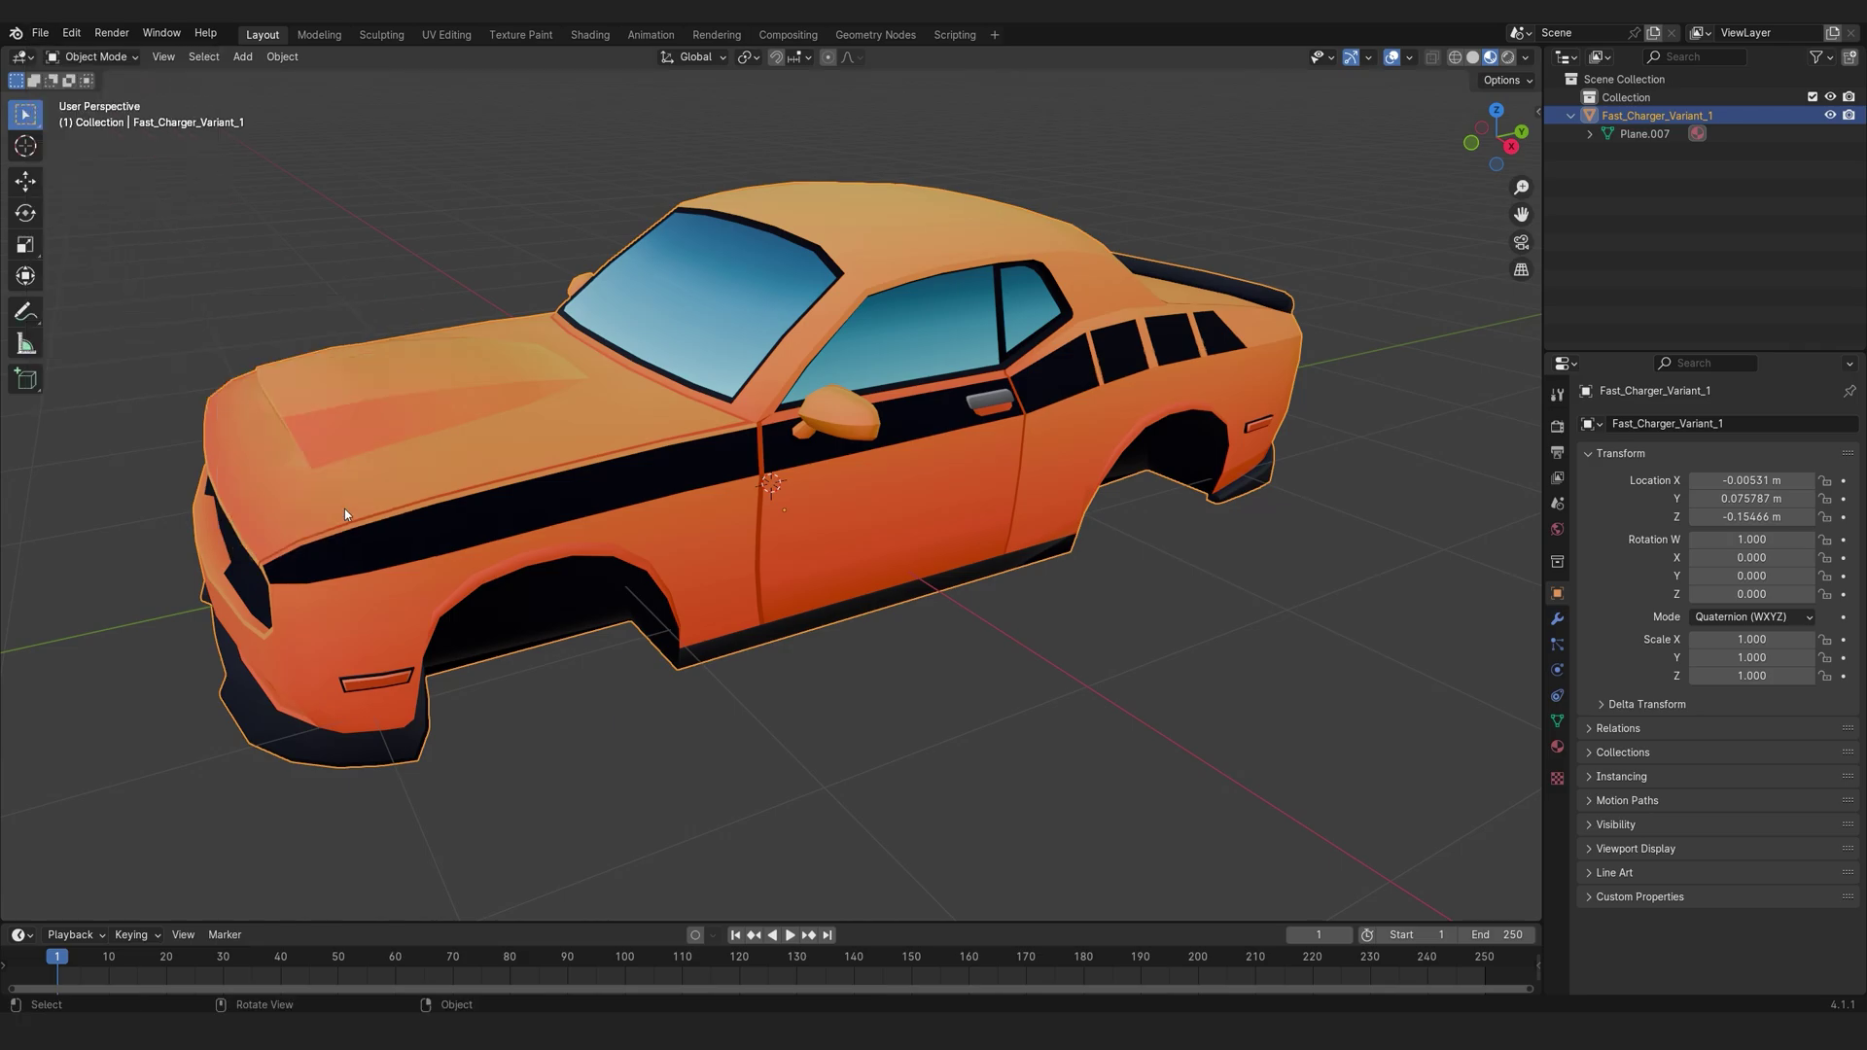
key("ctrl+z")
key("ctrl+z")
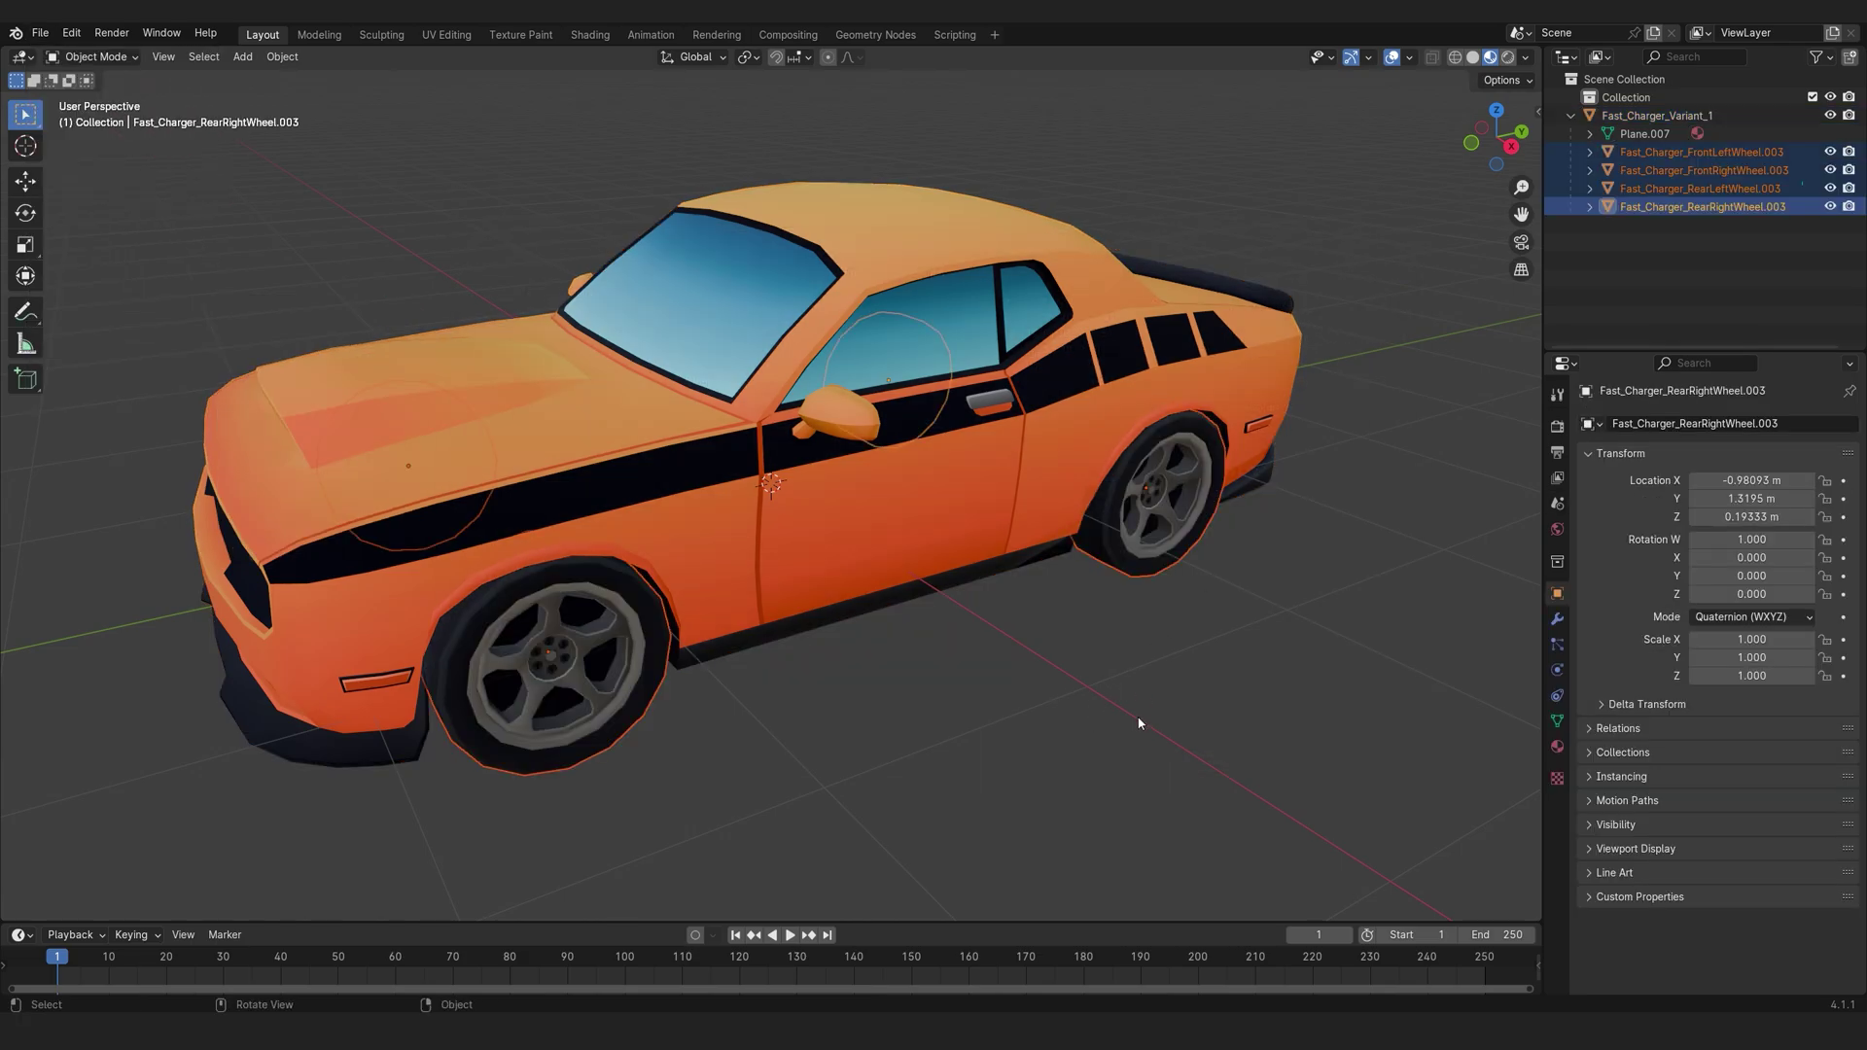
Delete the car body and every wheel except the front left one.
left_click(1655, 117)
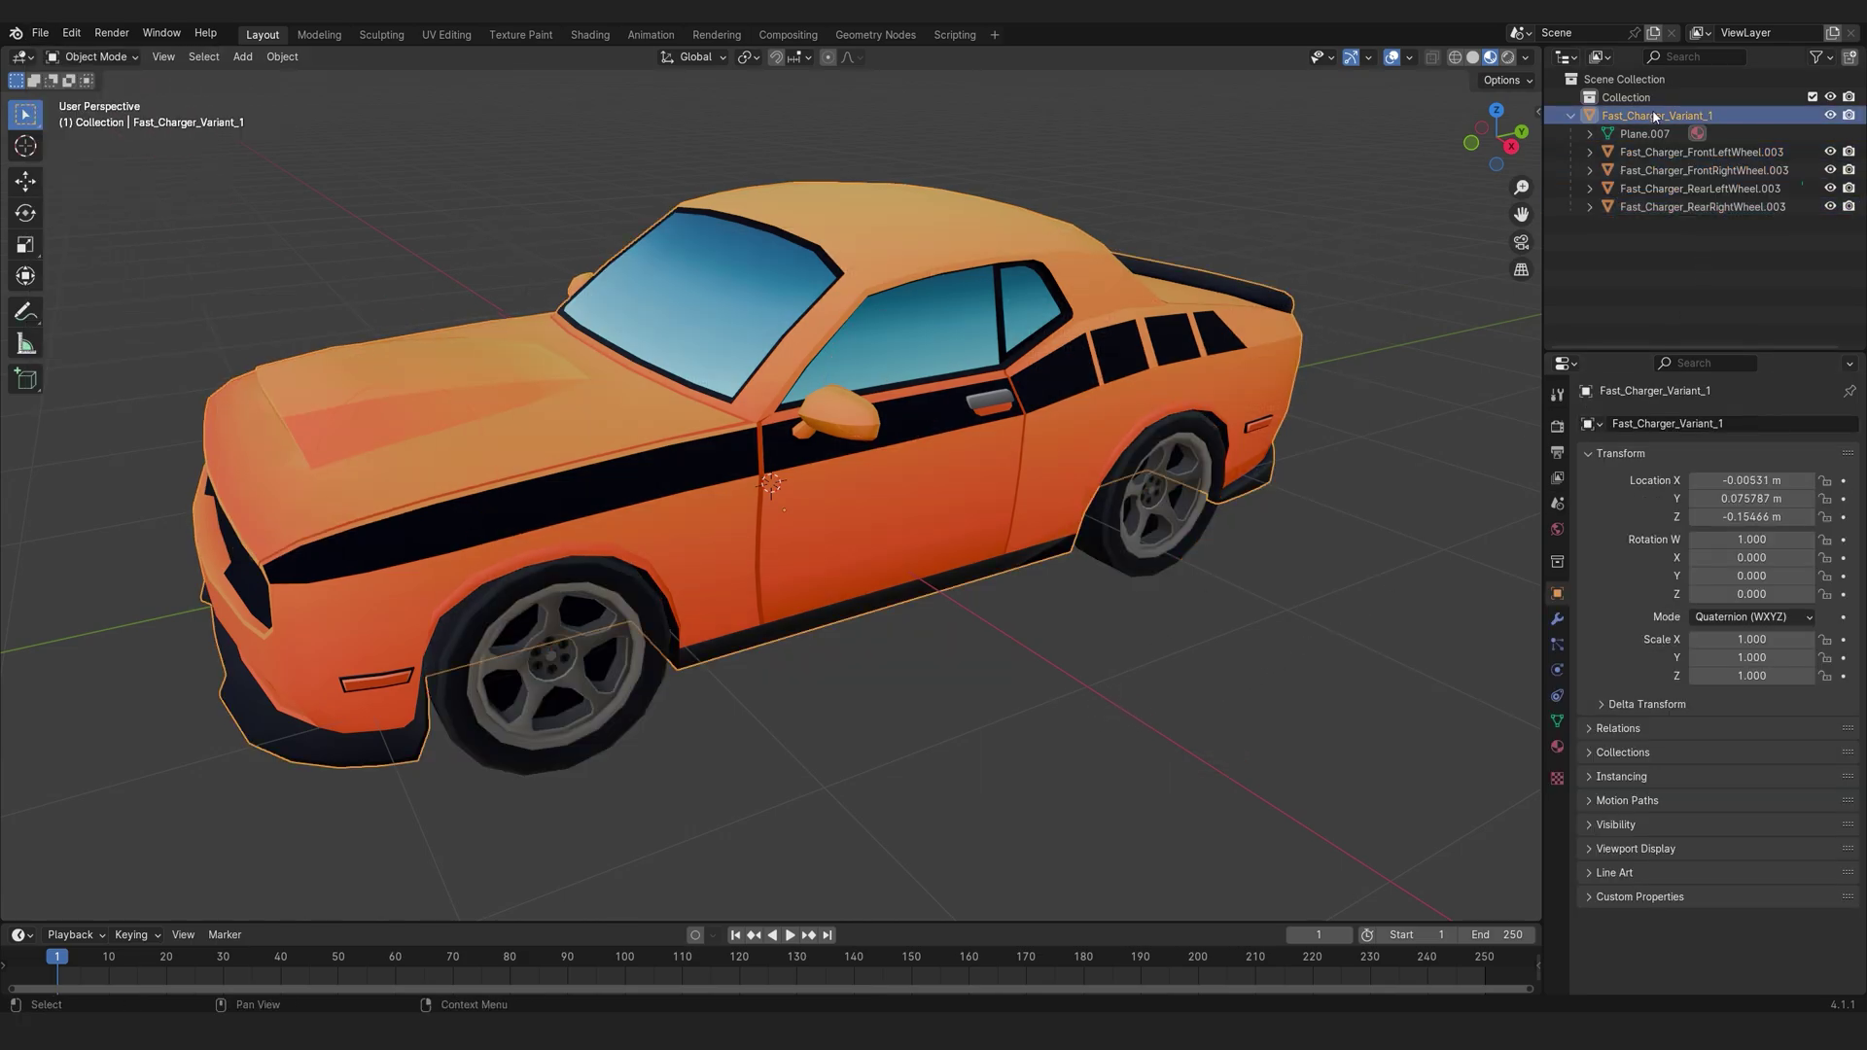
key("Delete")
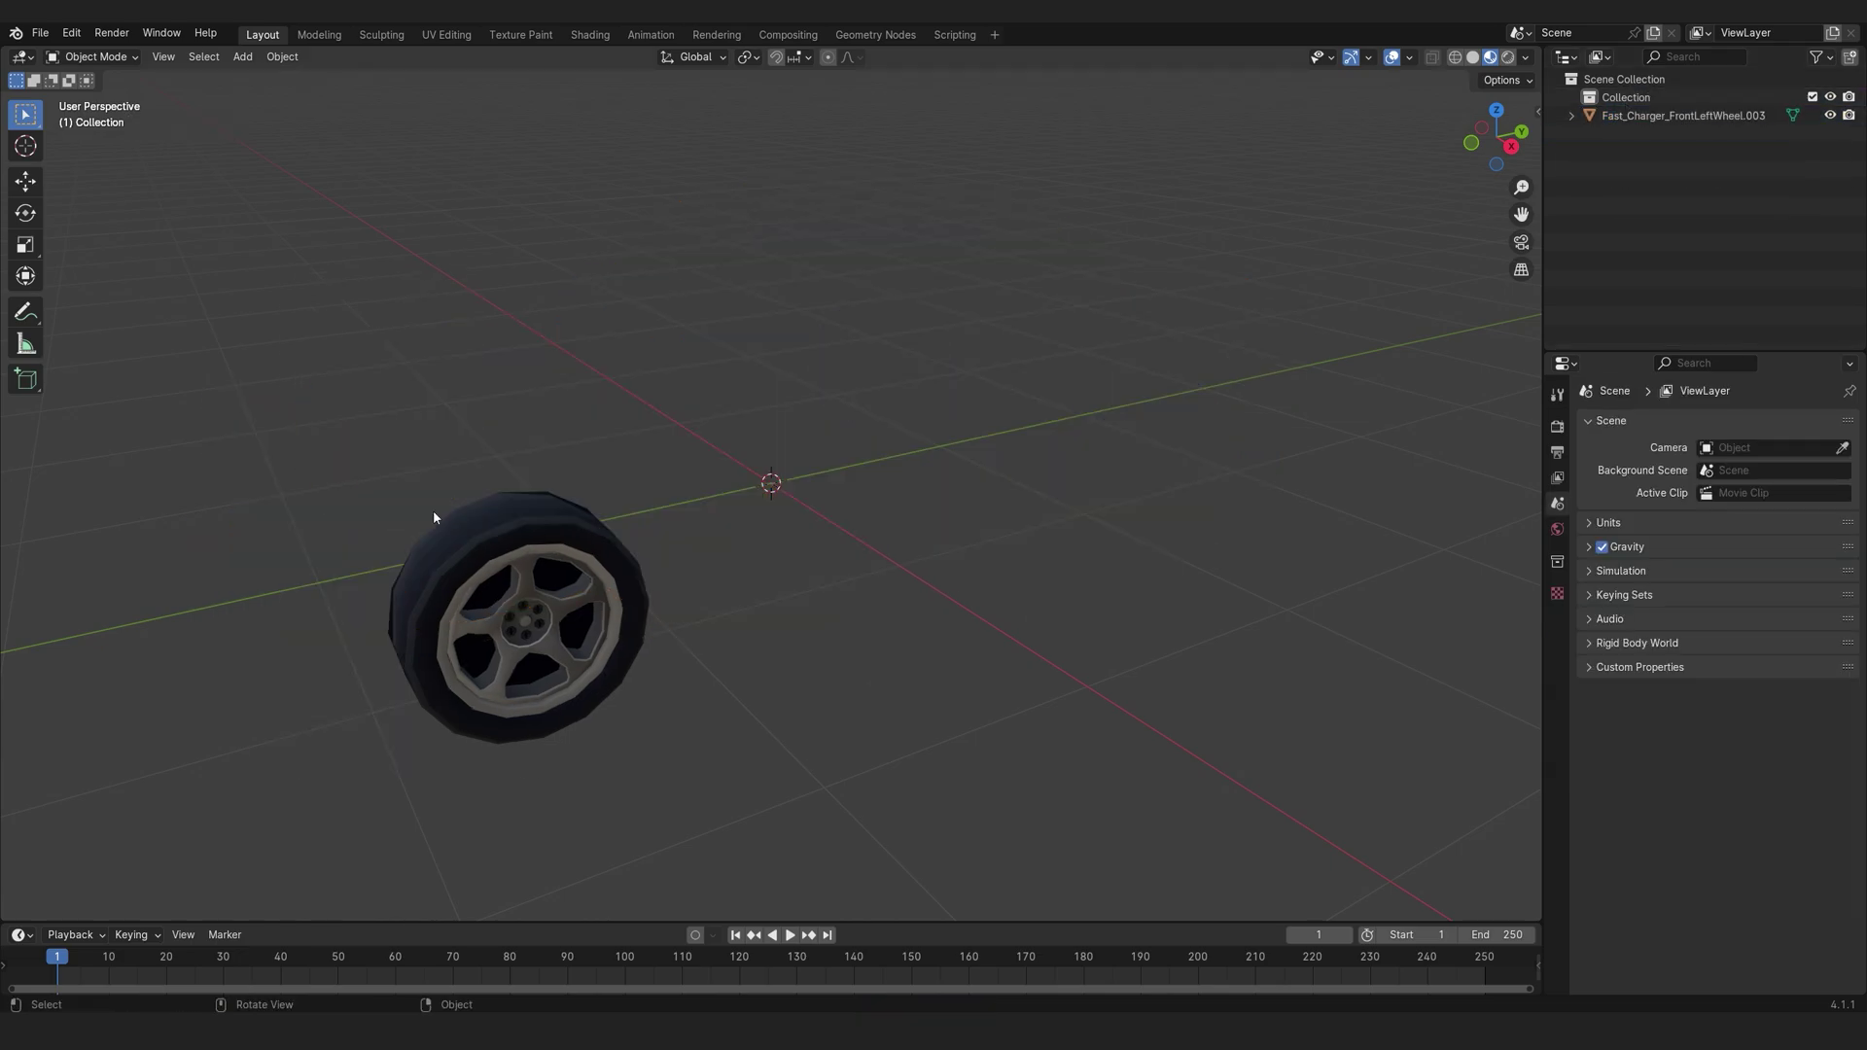
Select the remaining front left wheel and view the export formats available for it.
left_click_drag(683, 449, 393, 783)
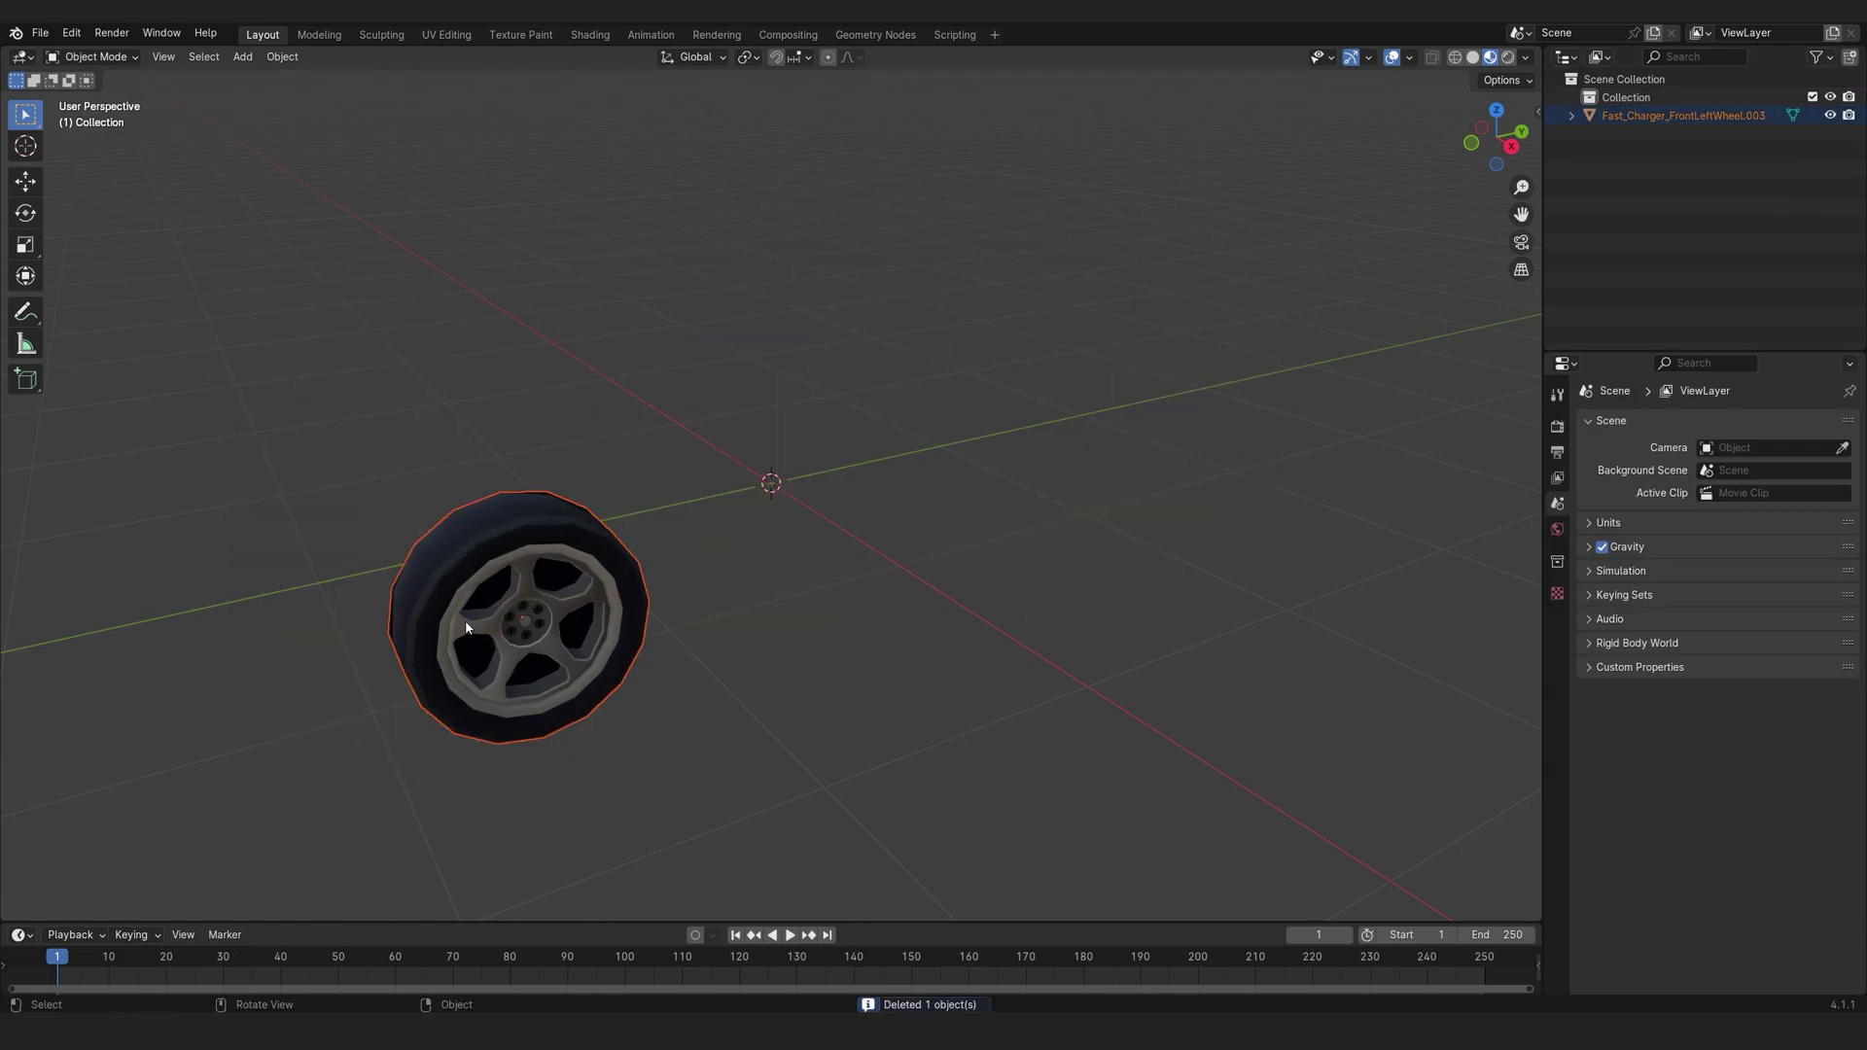
left_click(40, 32)
mouse_move(163, 311)
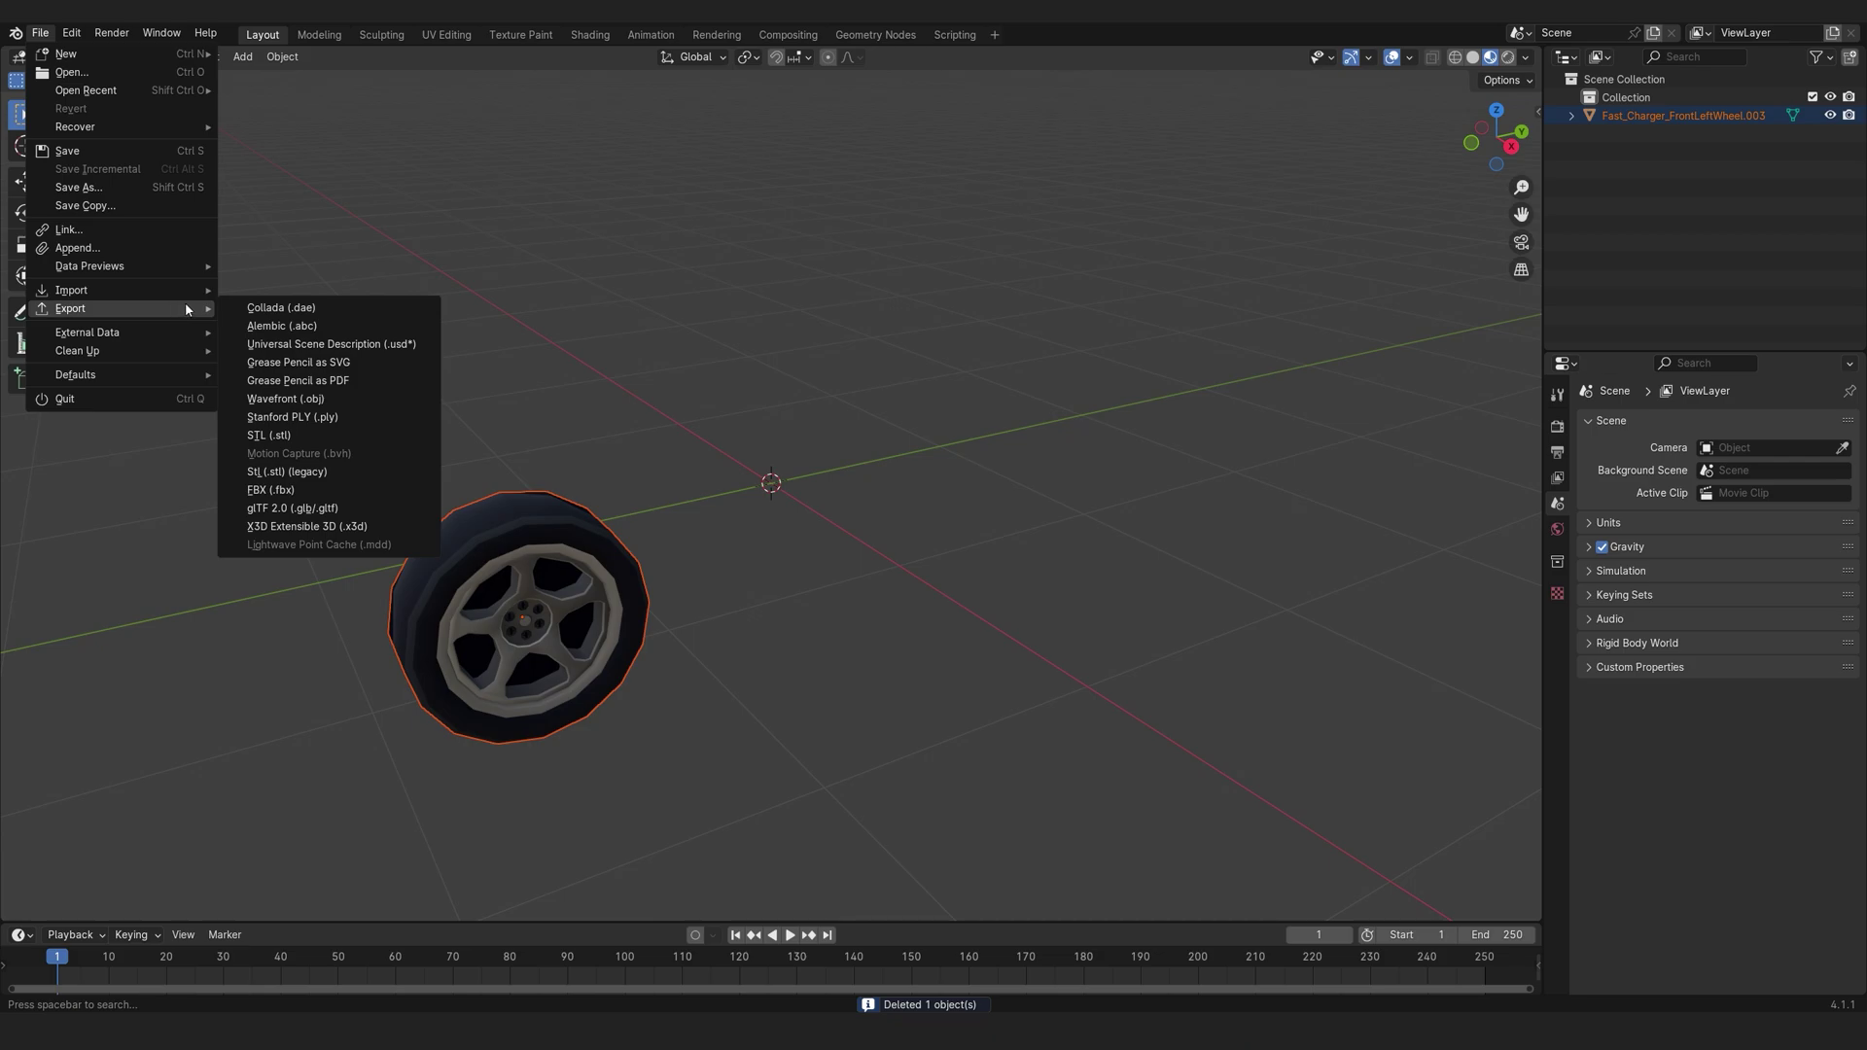
left_click(1255, 774)
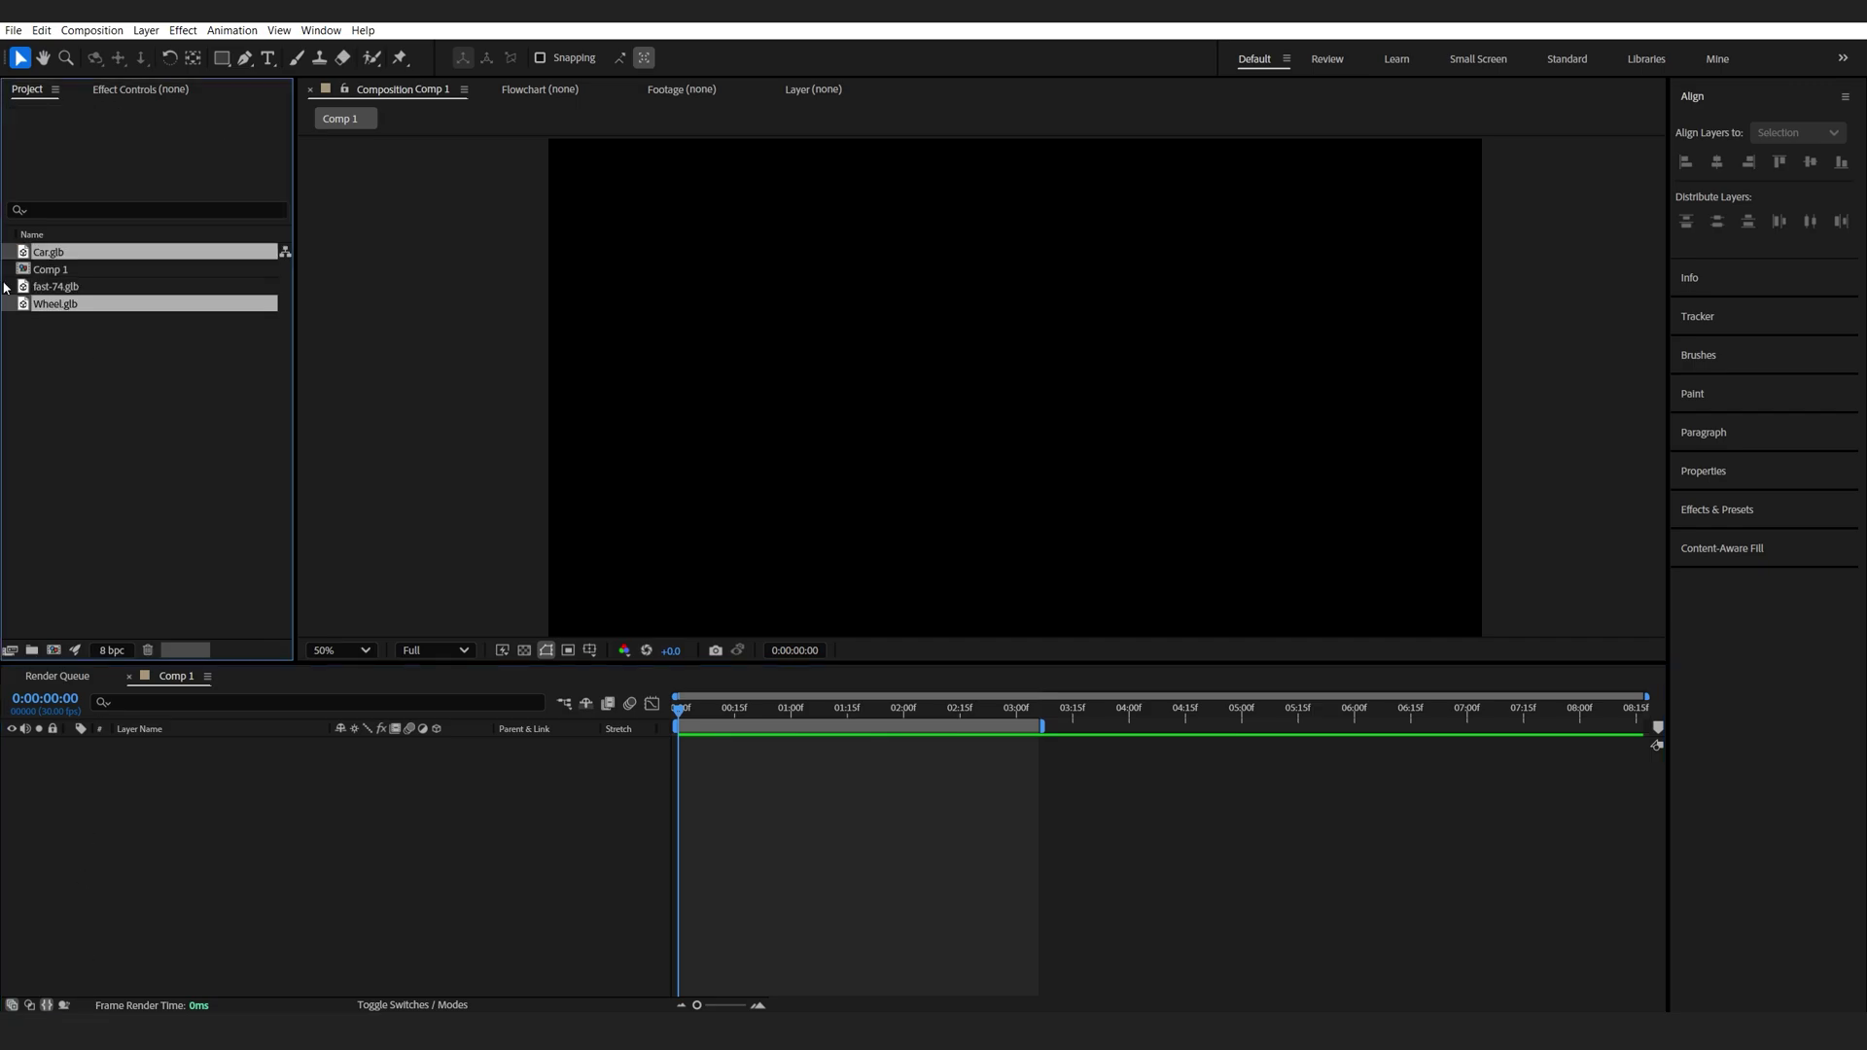
In After Effects, add Car.glb and Wheel.glb to Comp 1 and accept the default model settings for both.
left_click_drag(44, 308, 196, 868)
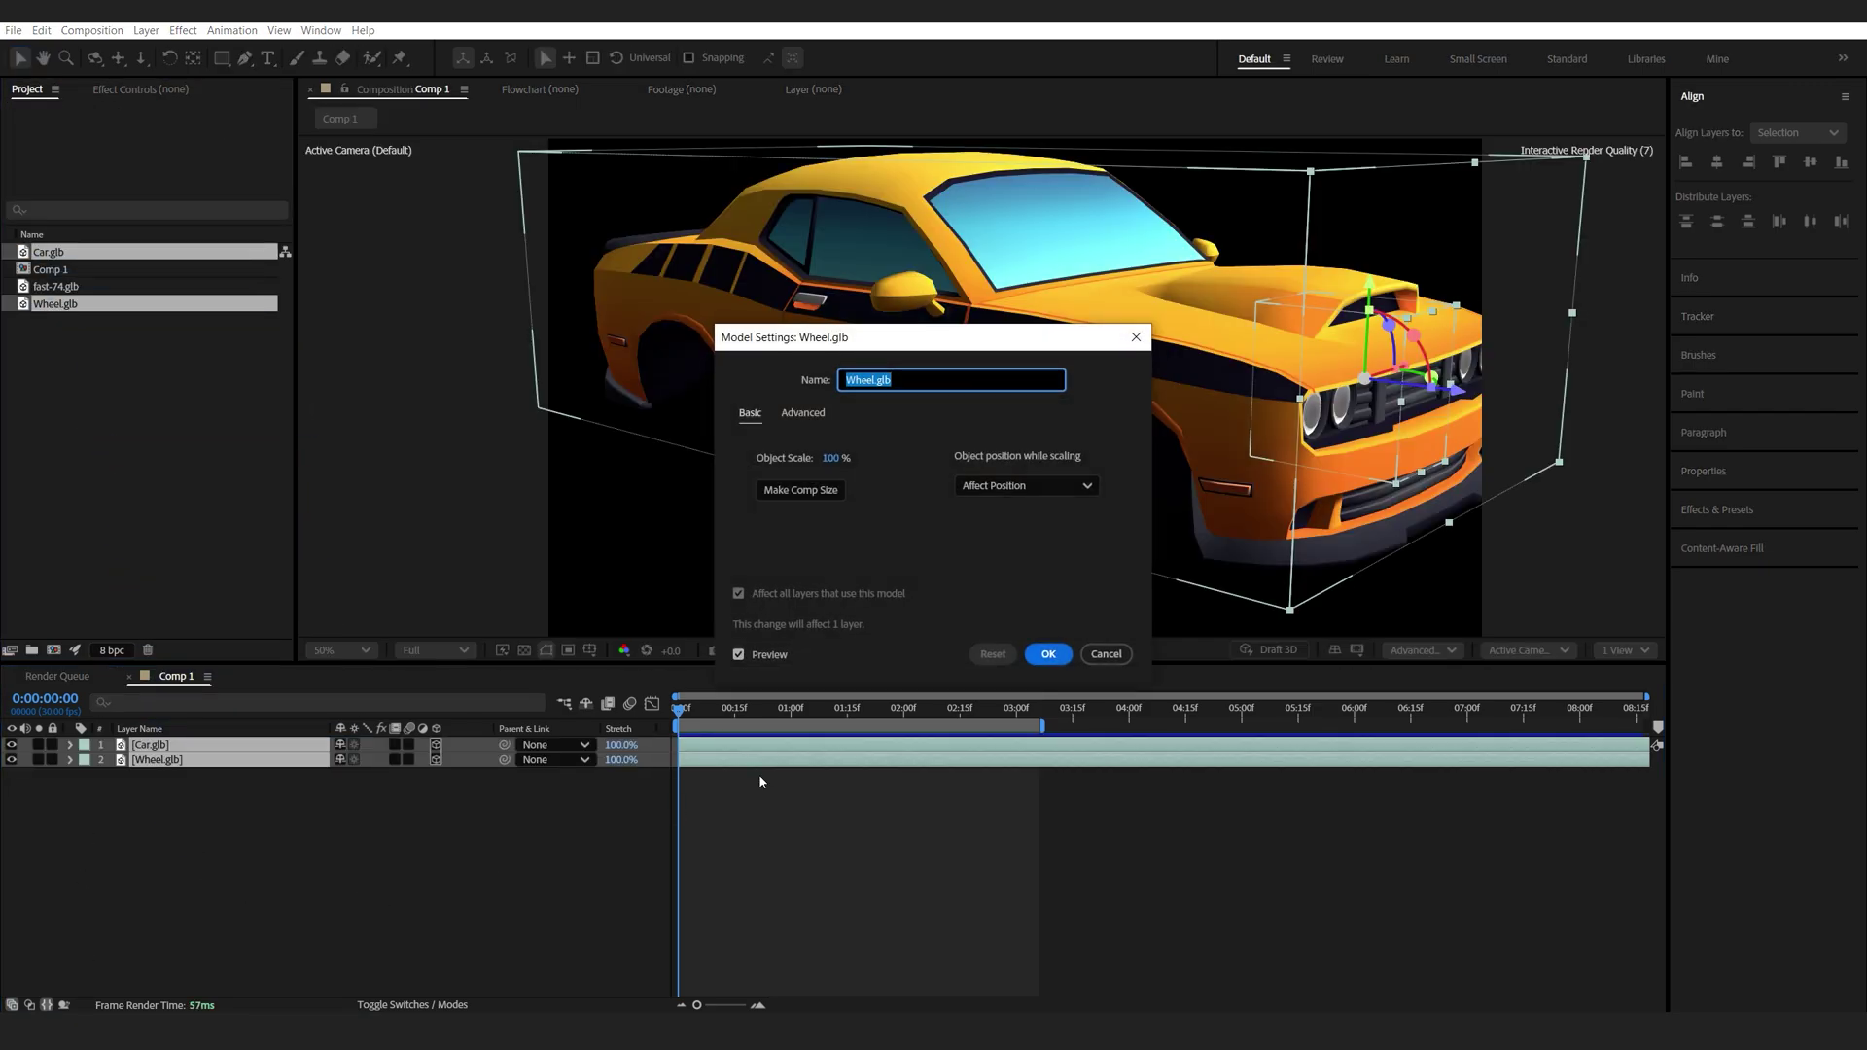
left_click(1063, 657)
left_click(1048, 655)
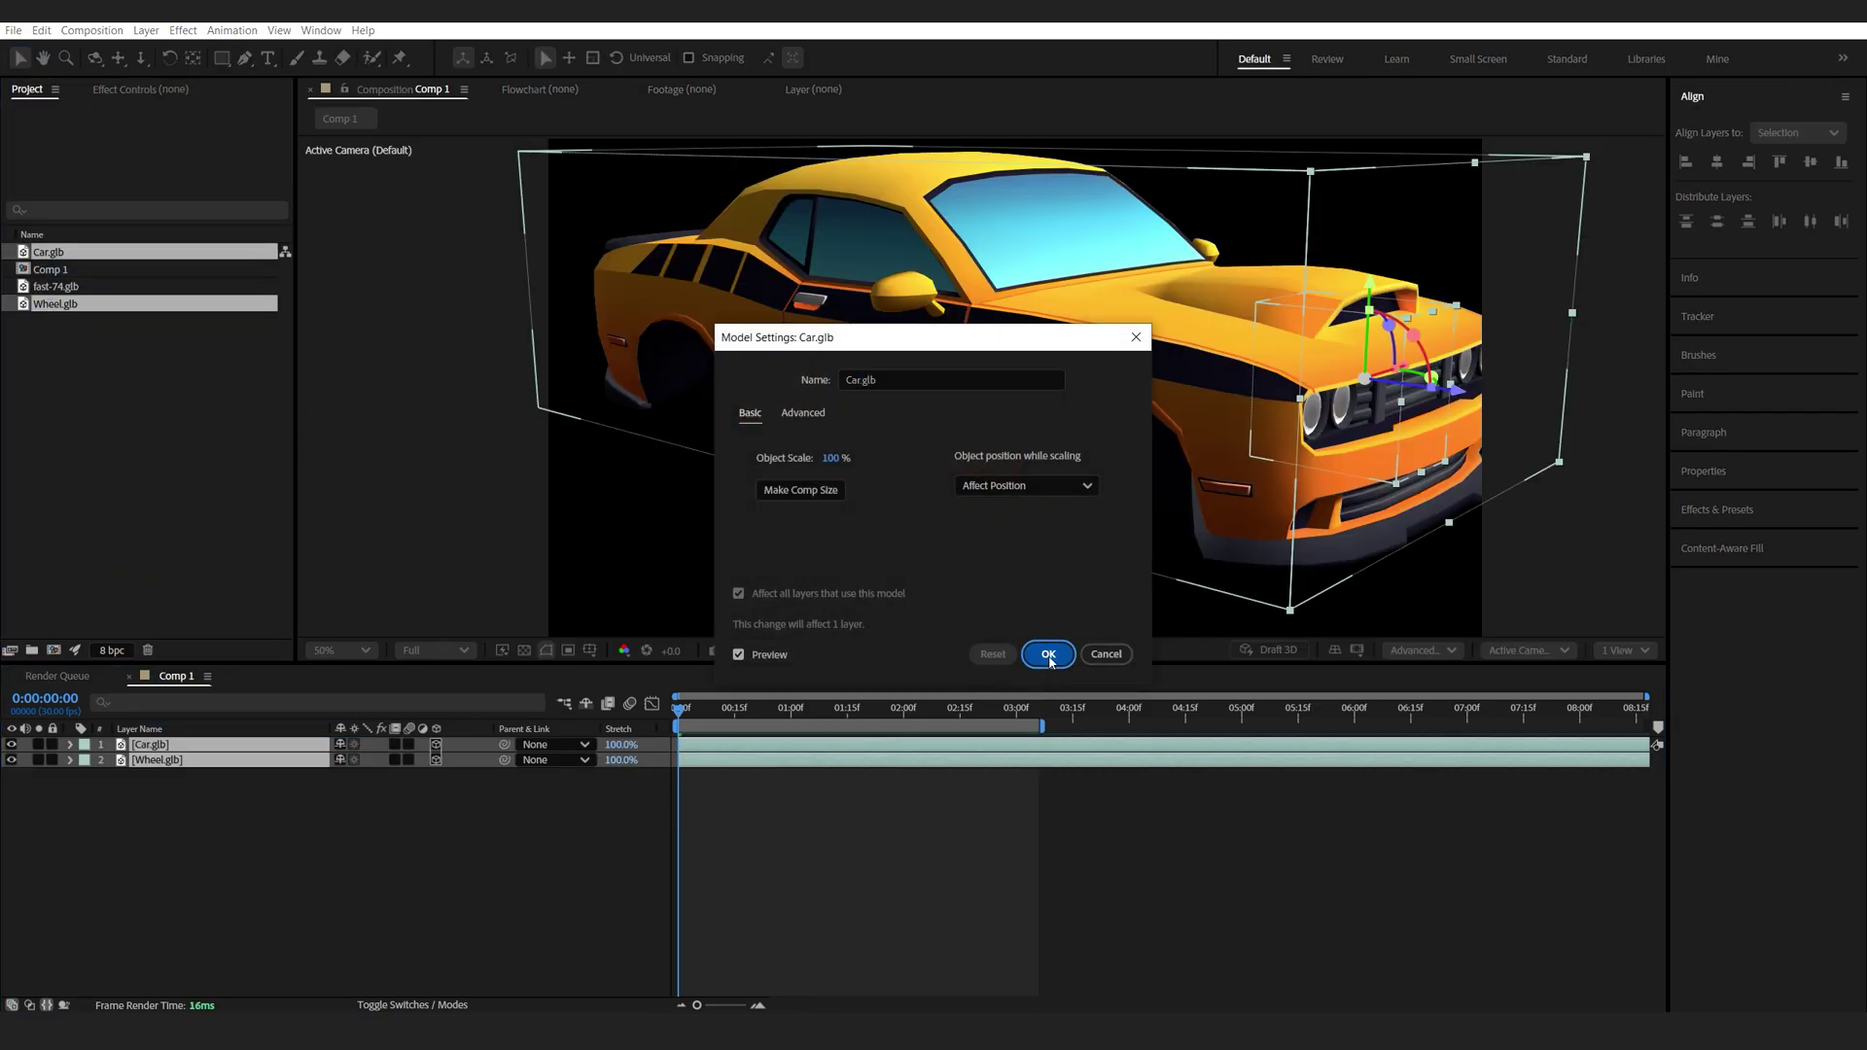
Scale the car and wheel layers down together to 51%.
key("s")
left_click_drag(362, 792, 331, 805)
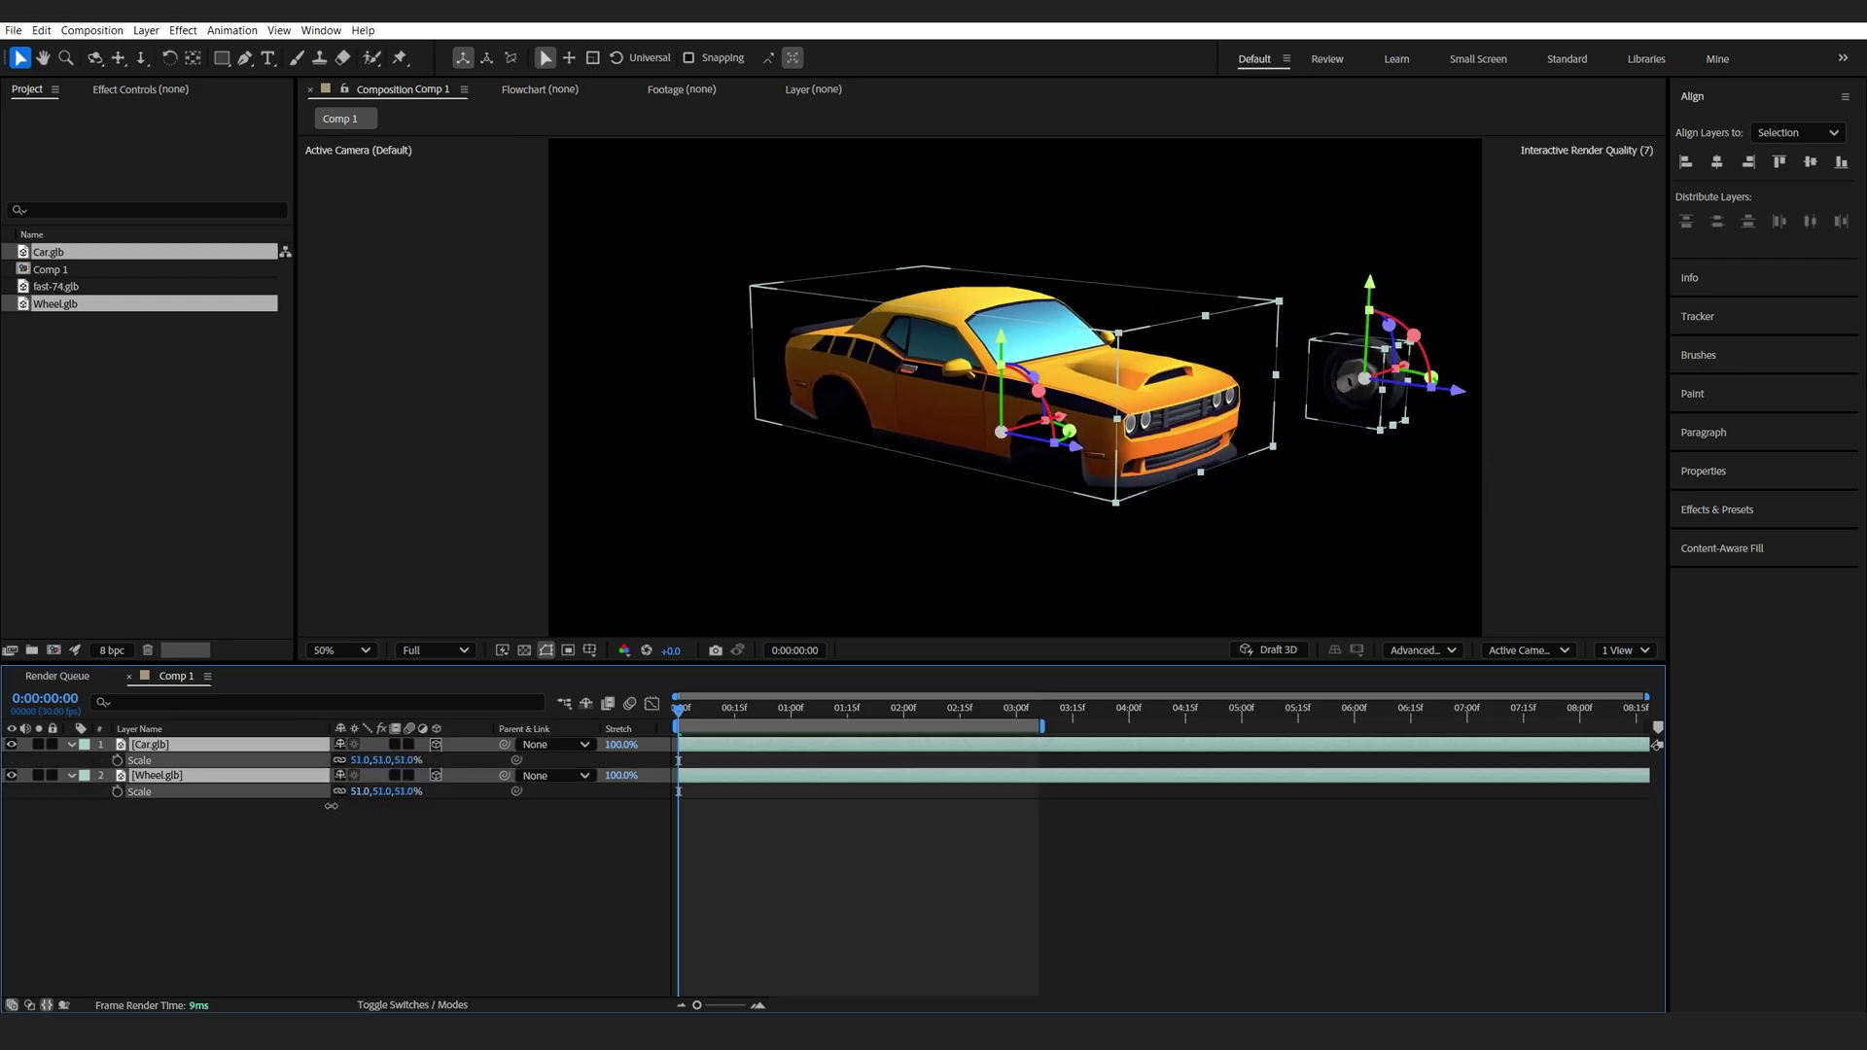
left_click(283, 875)
left_click(297, 745)
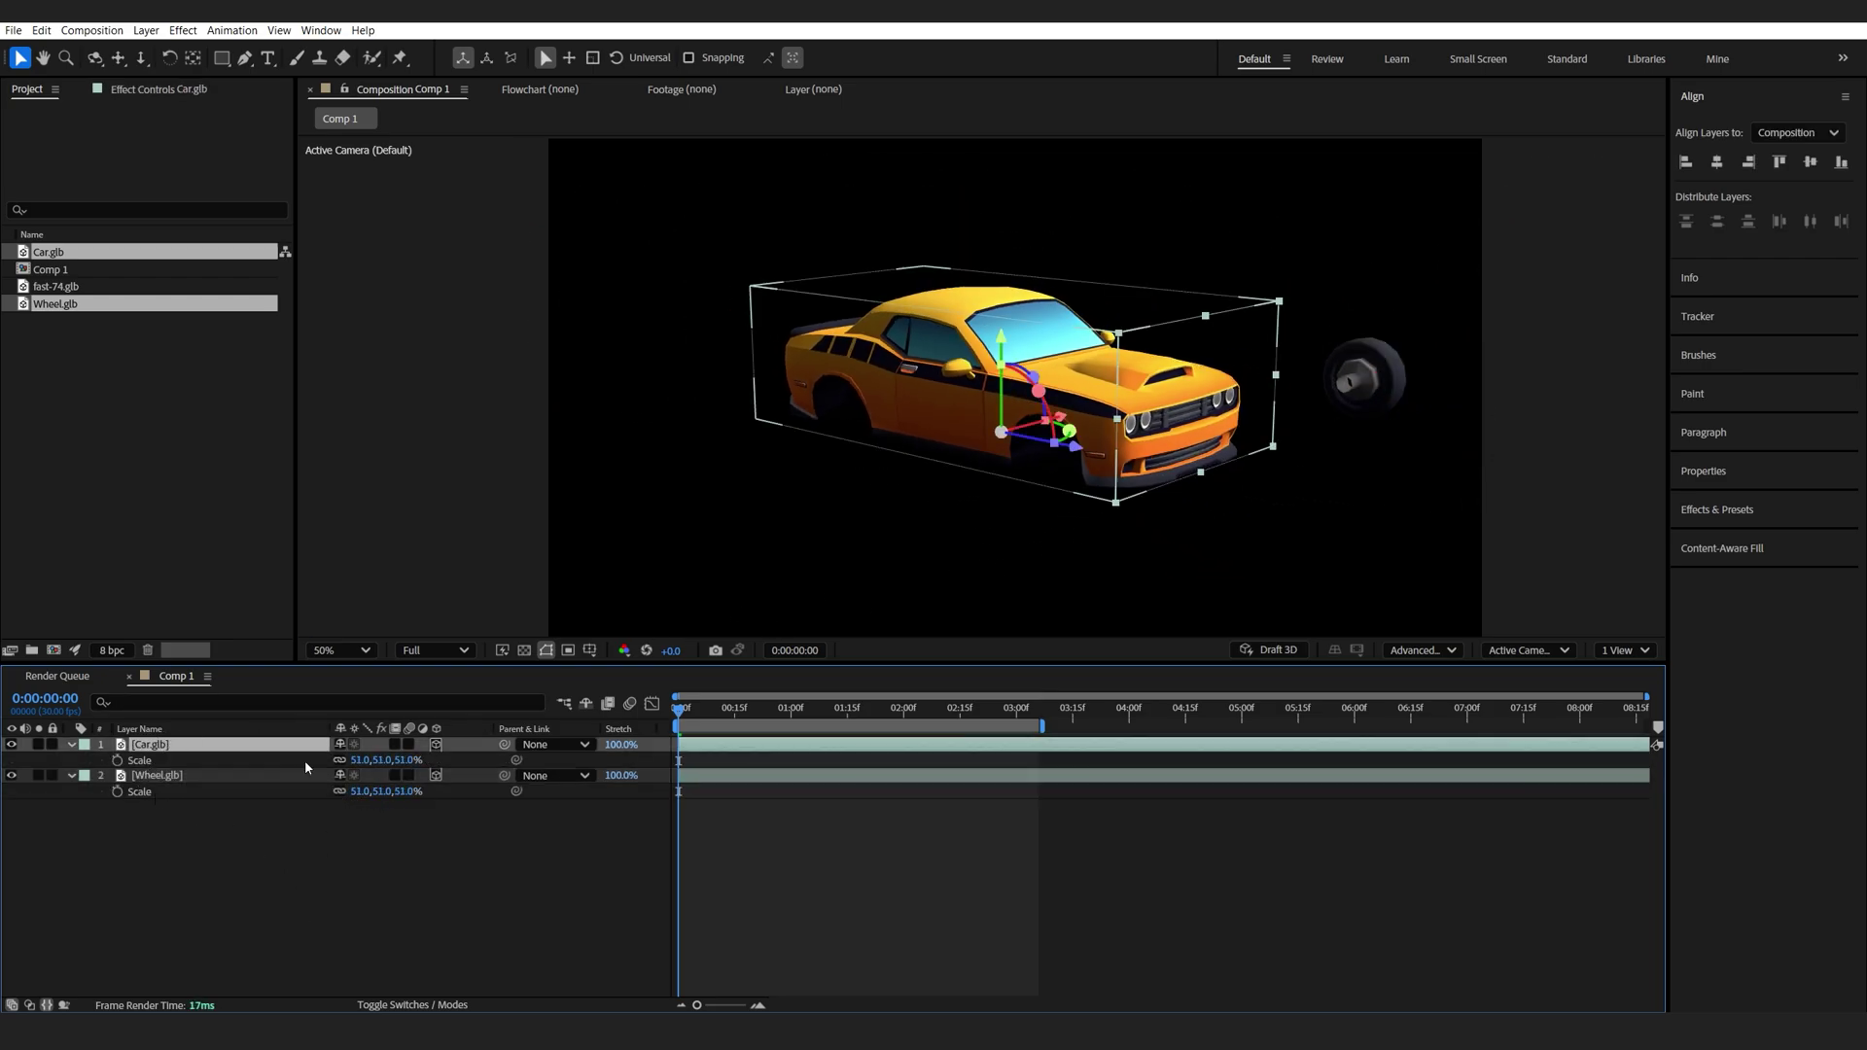
In the Left view, move the wheel into the car's front wheel arch and show the transparency grid.
left_click(234, 778)
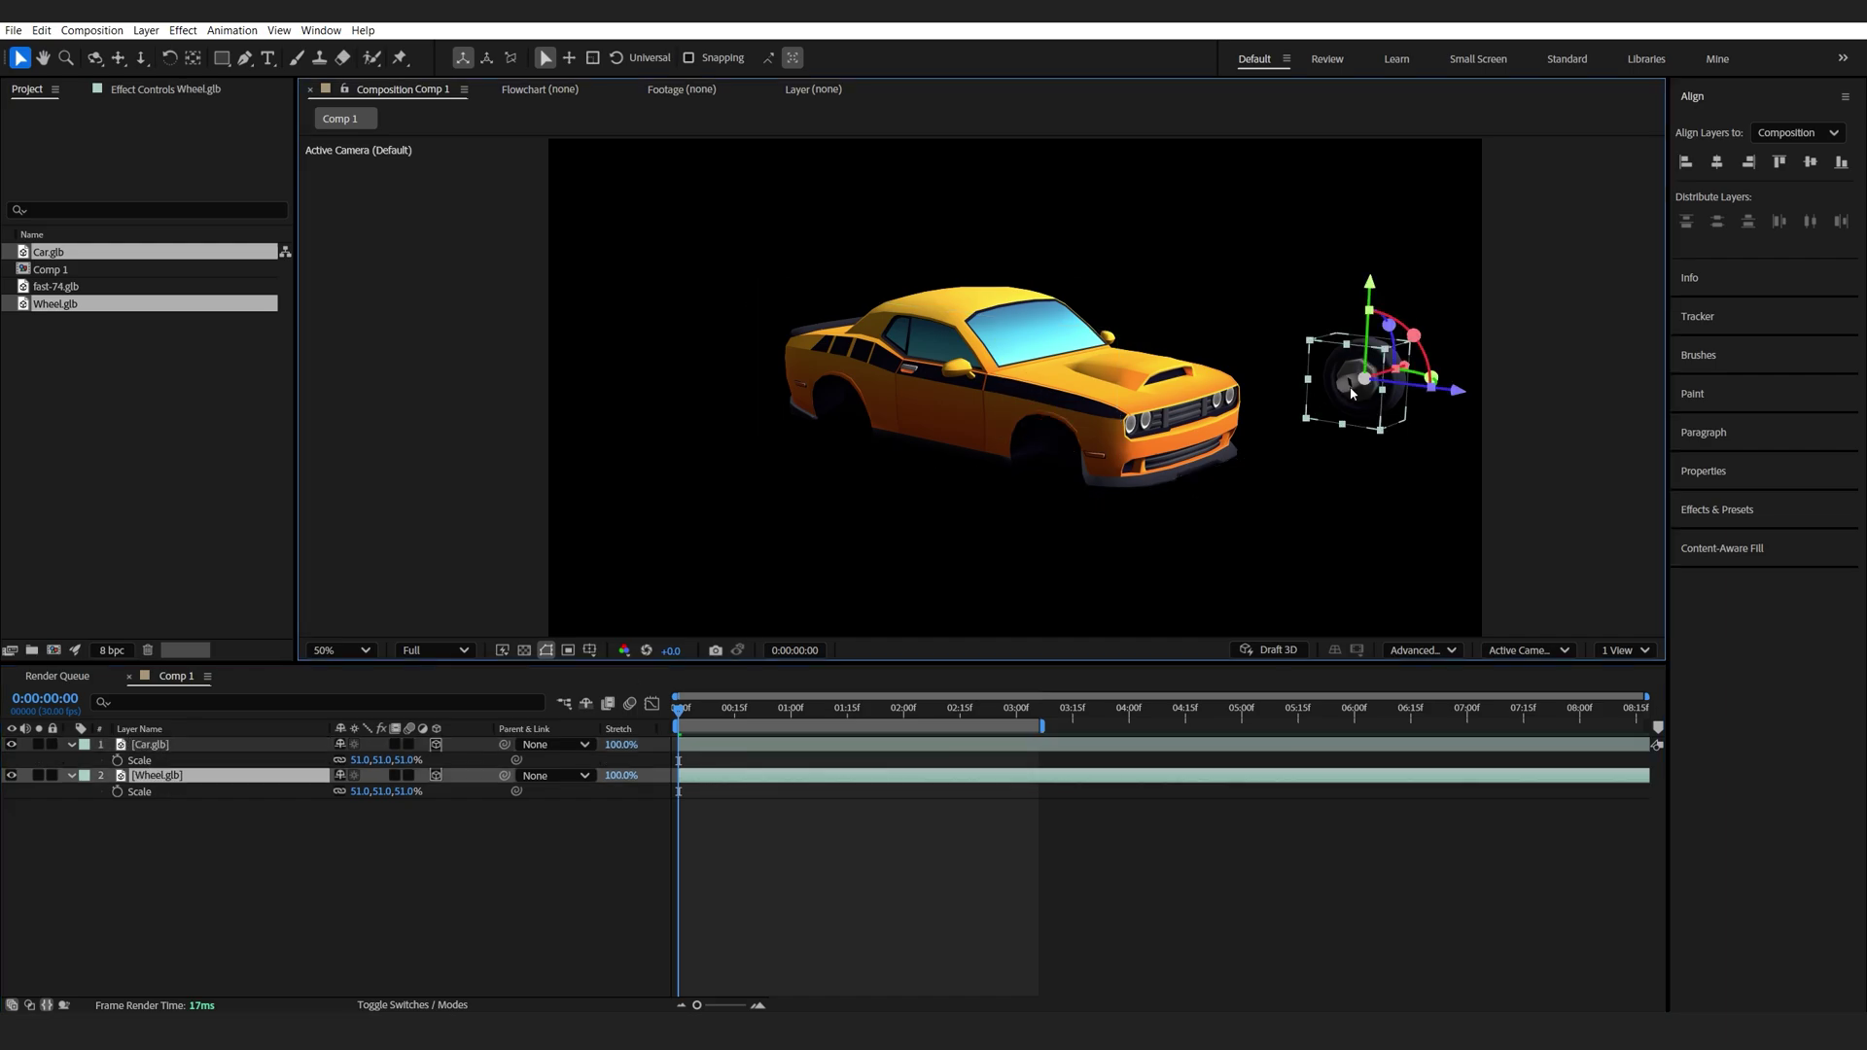
left_click(1522, 651)
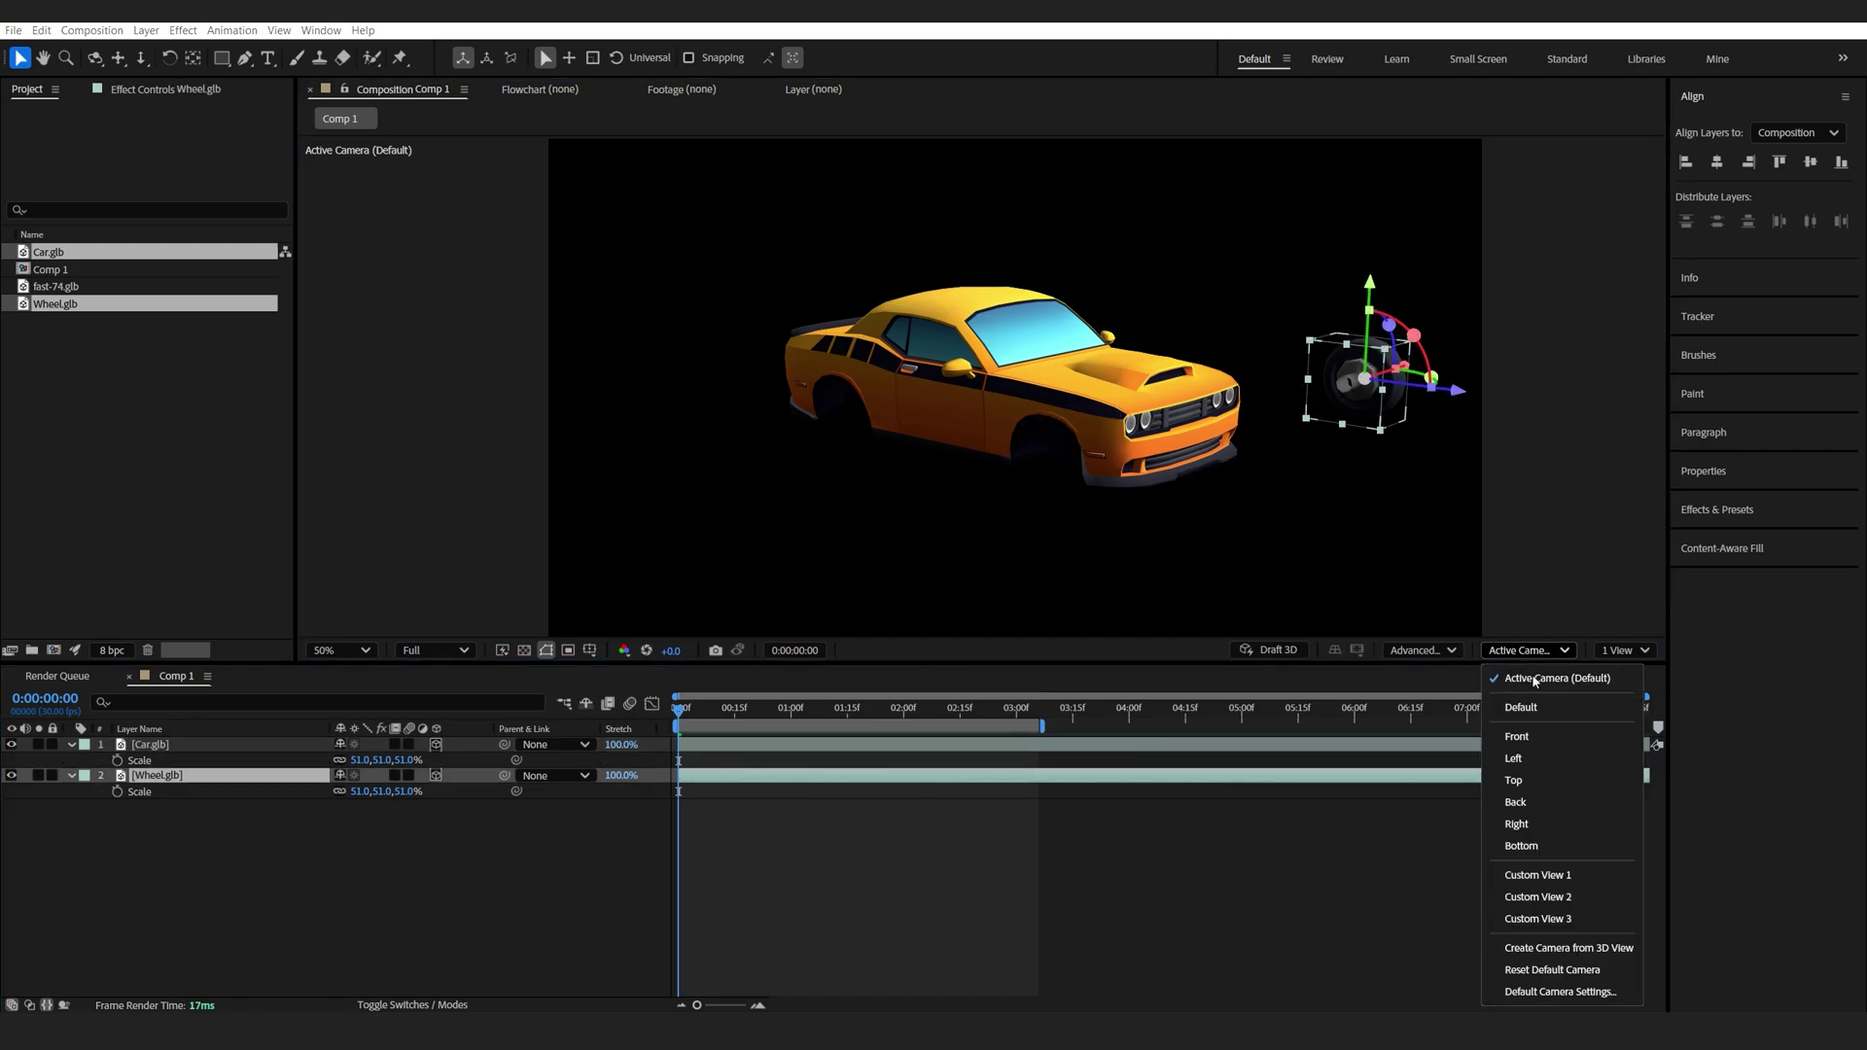
left_click(1643, 751)
scroll(1353, 412, "up", 1)
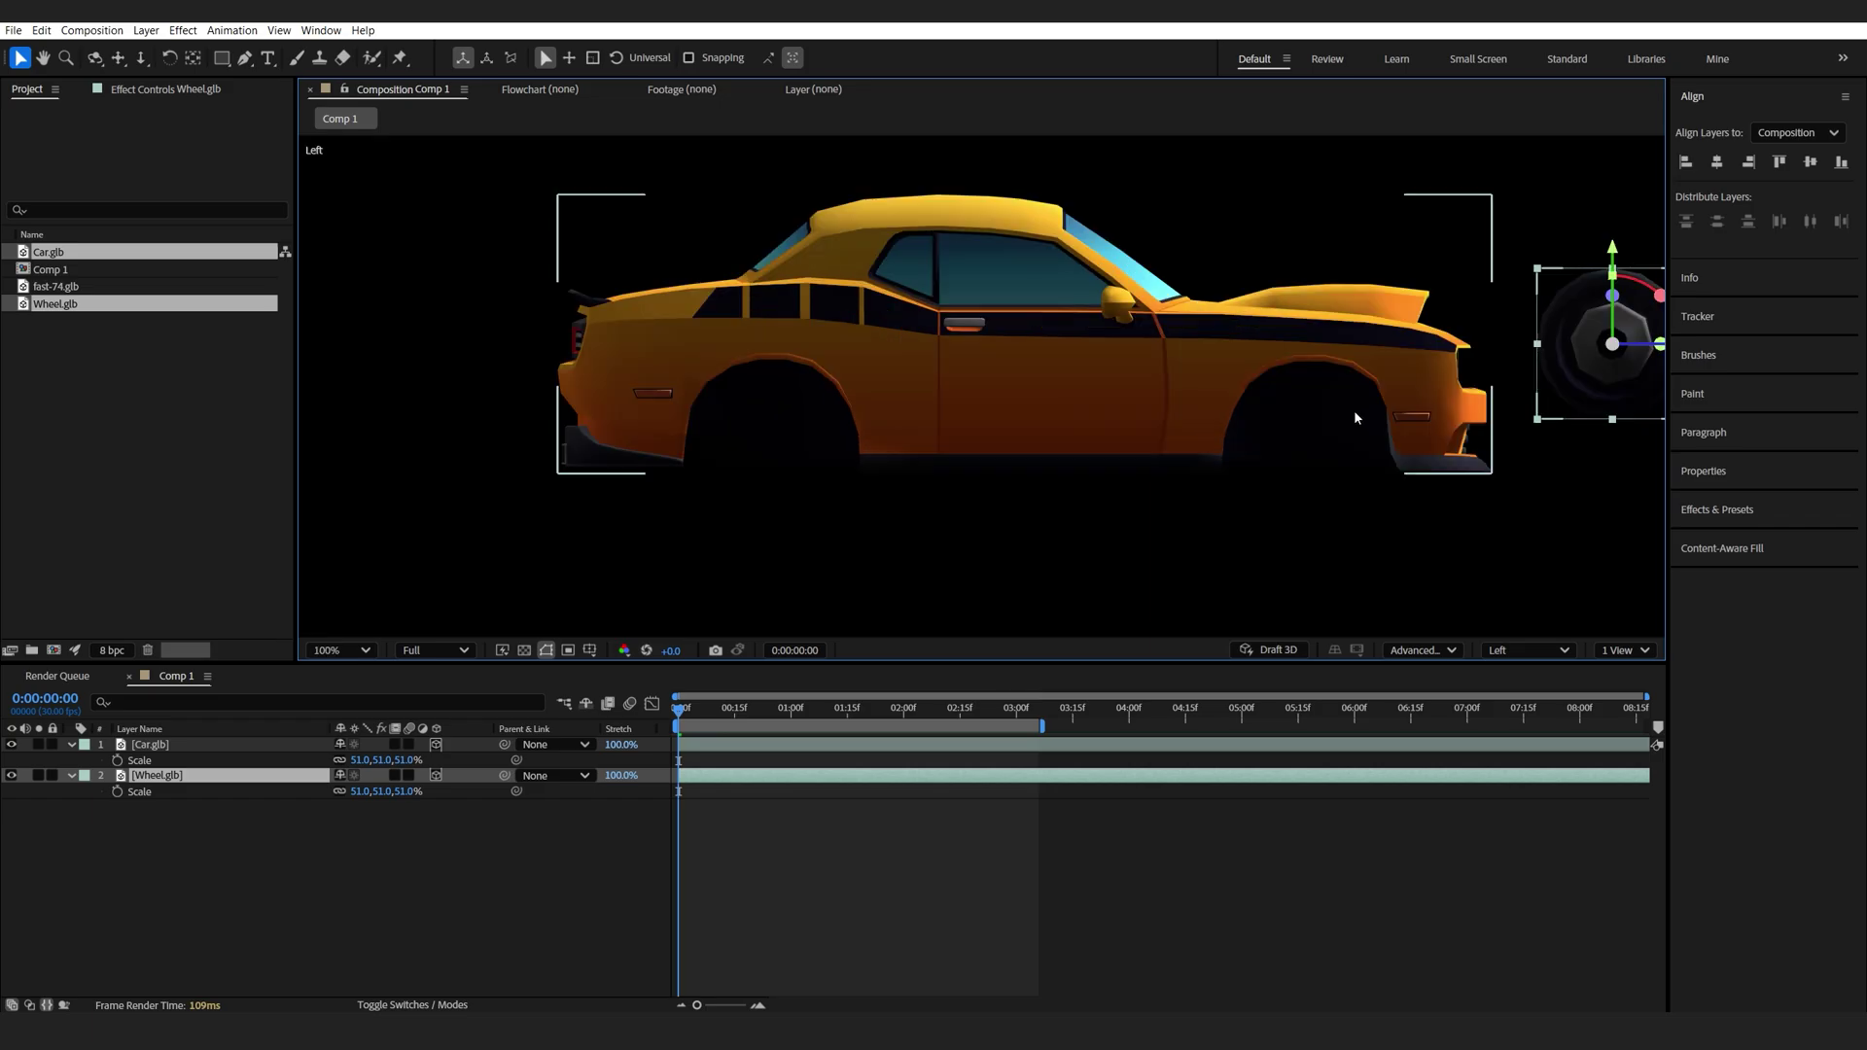
left_click_drag(1598, 434, 997, 513)
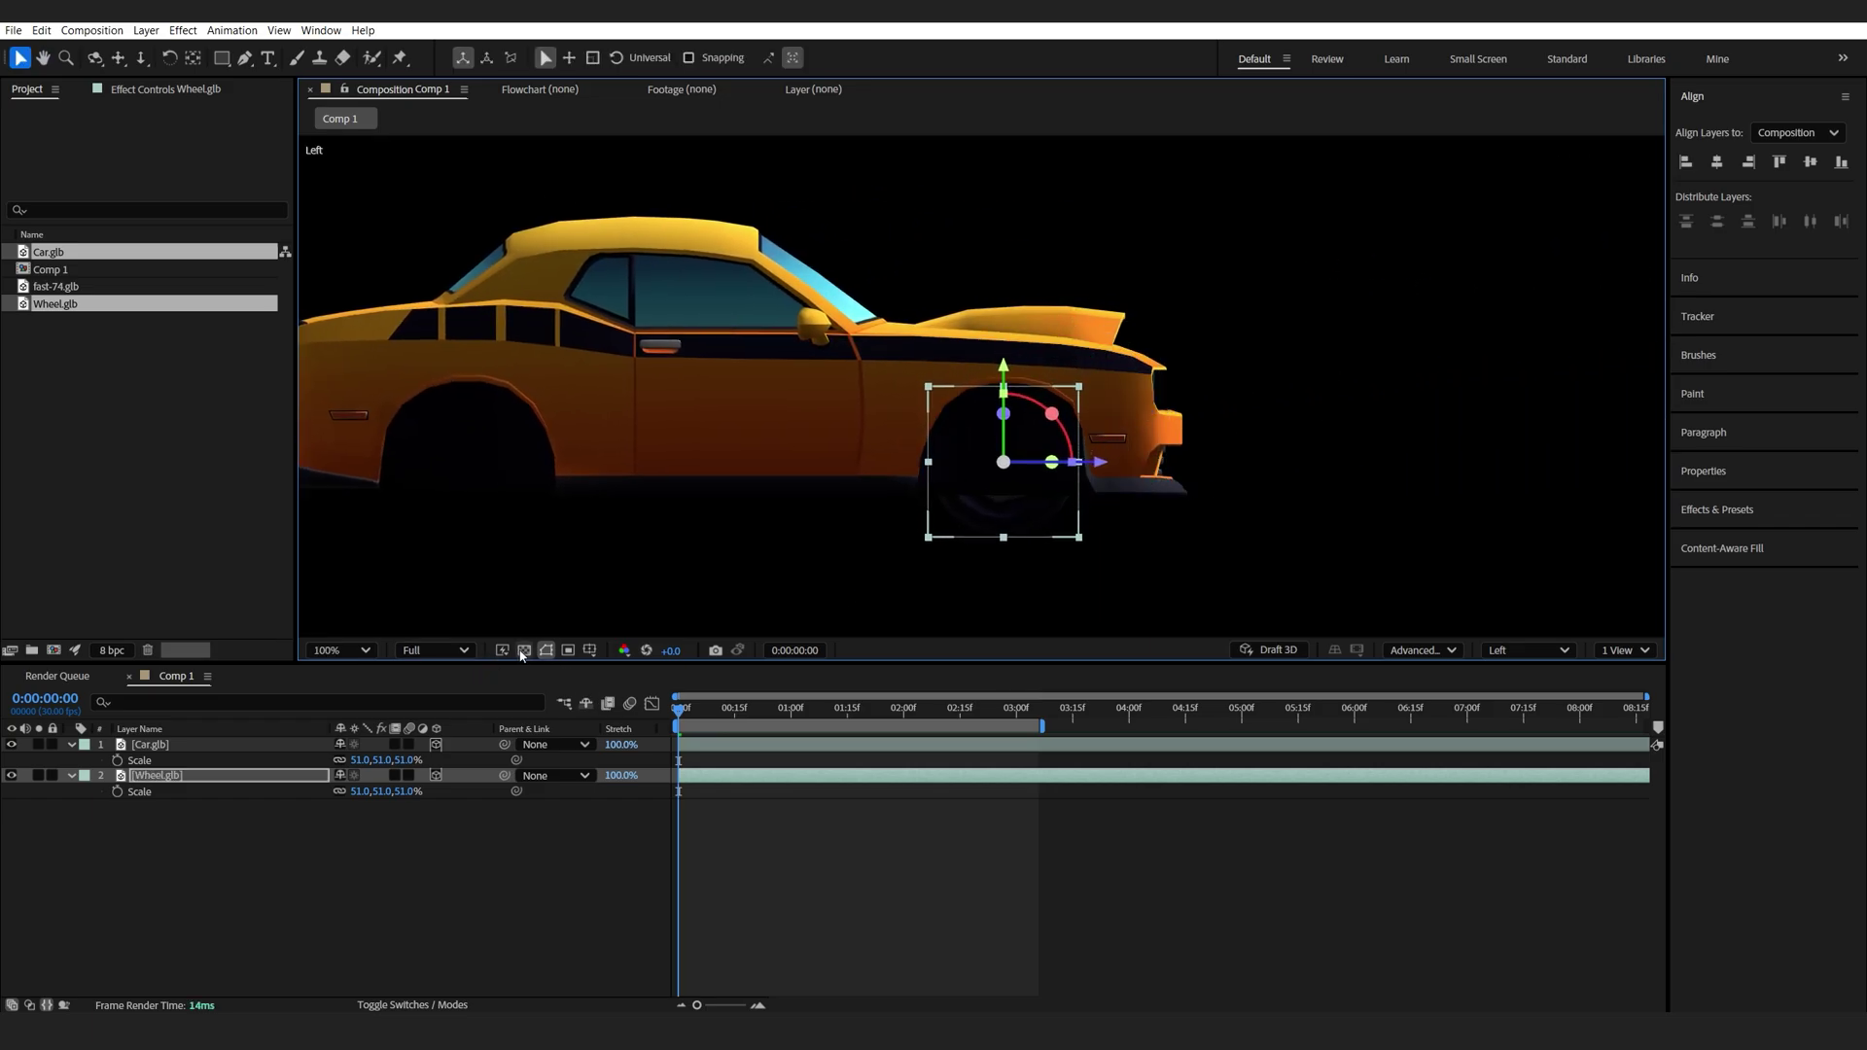
scroll(924, 535, "up", 4)
left_click_drag(990, 469, 992, 481)
In the Front view, move the wheel inward along its X axis until it sits under the car's side.
left_click(1513, 651)
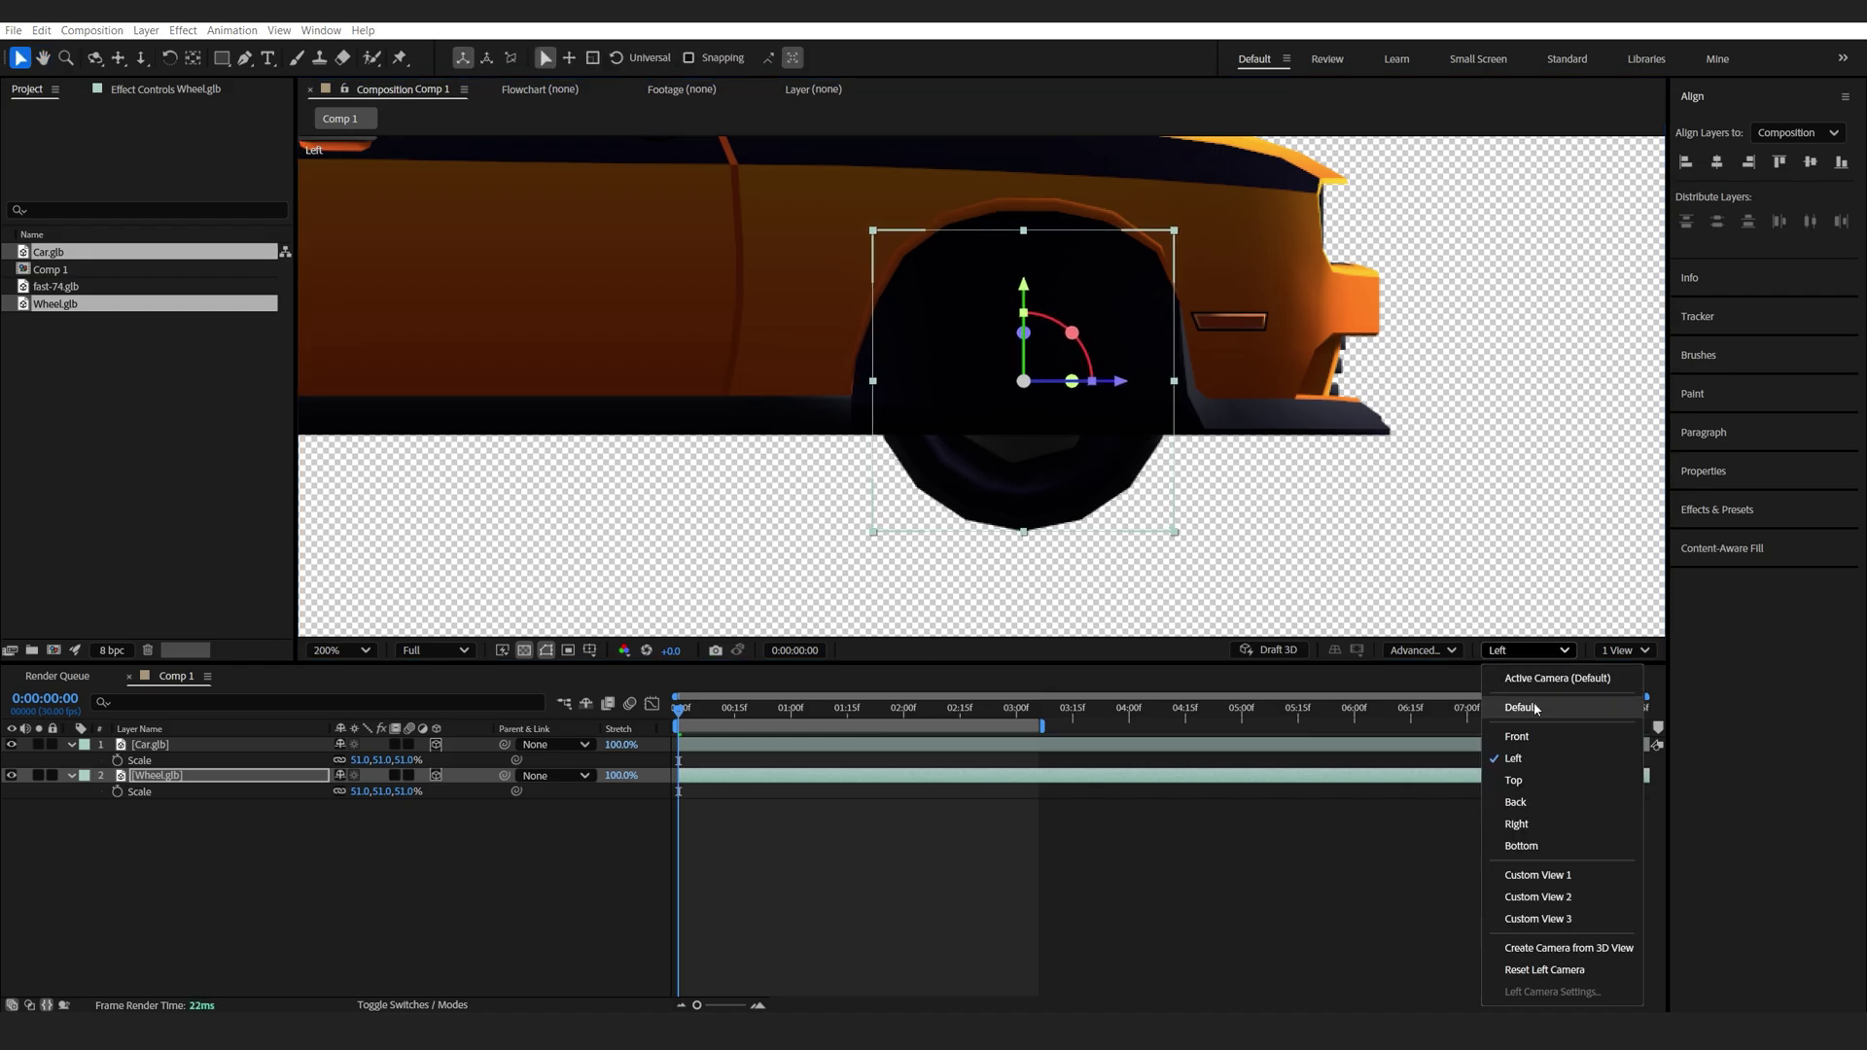
left_click(1540, 731)
left_click_drag(1171, 575, 1260, 569)
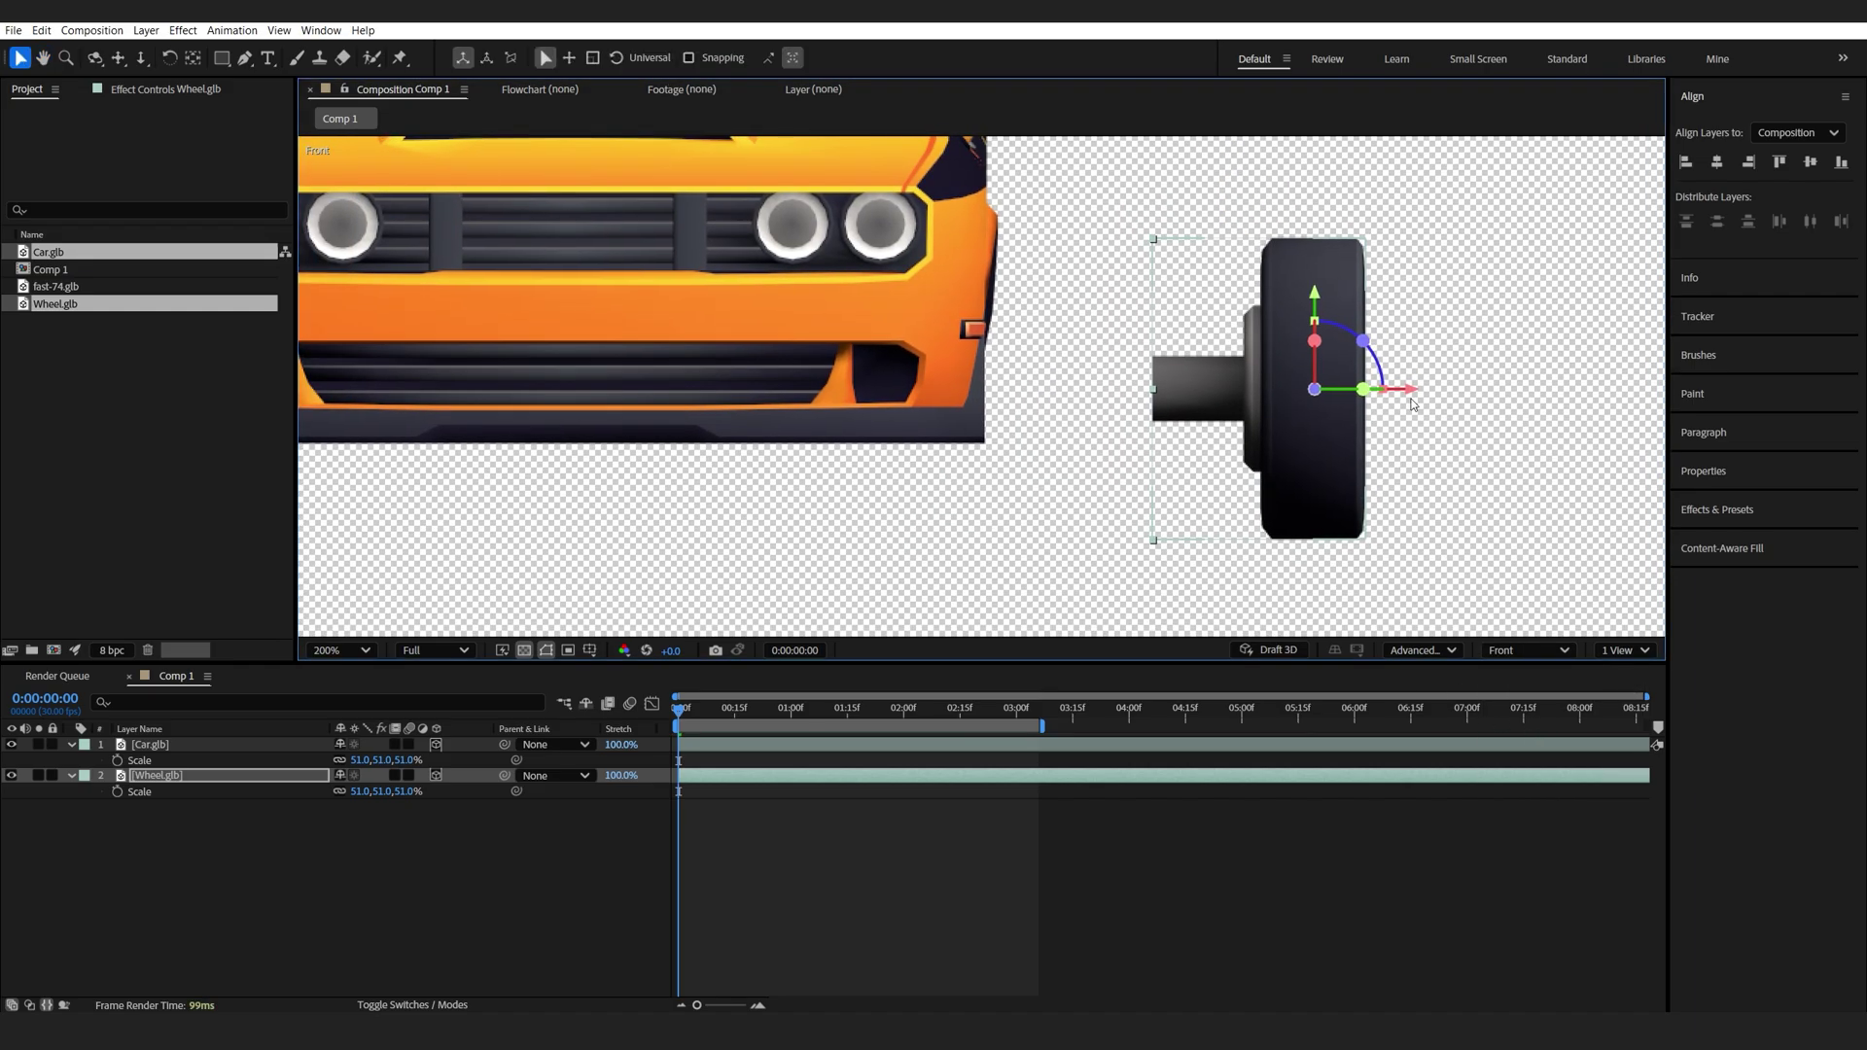
left_click_drag(1407, 401, 1036, 414)
scroll(862, 473, "down", 1)
left_click_drag(864, 472, 940, 476)
Duplicate the front wheel, set the copy's Y Rotation to 180°, and move it to the opposite side of the car.
key("ctrl+d")
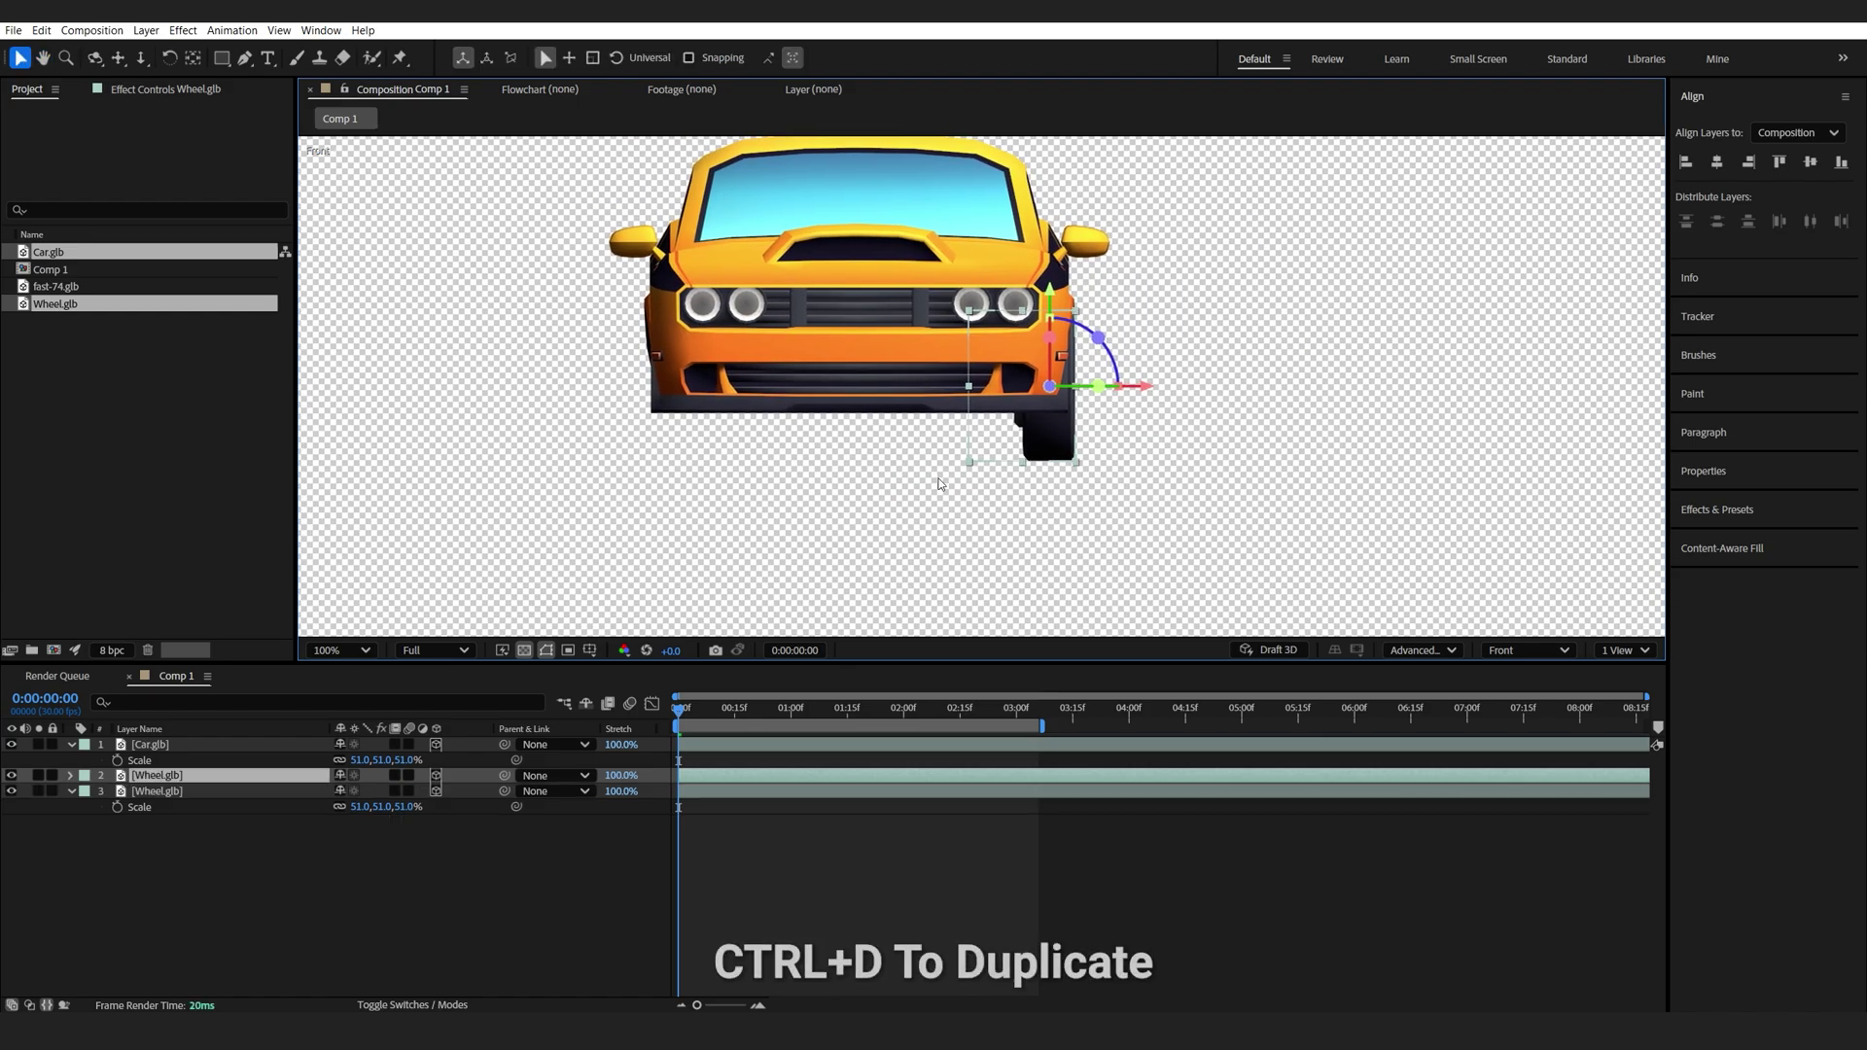
key("r")
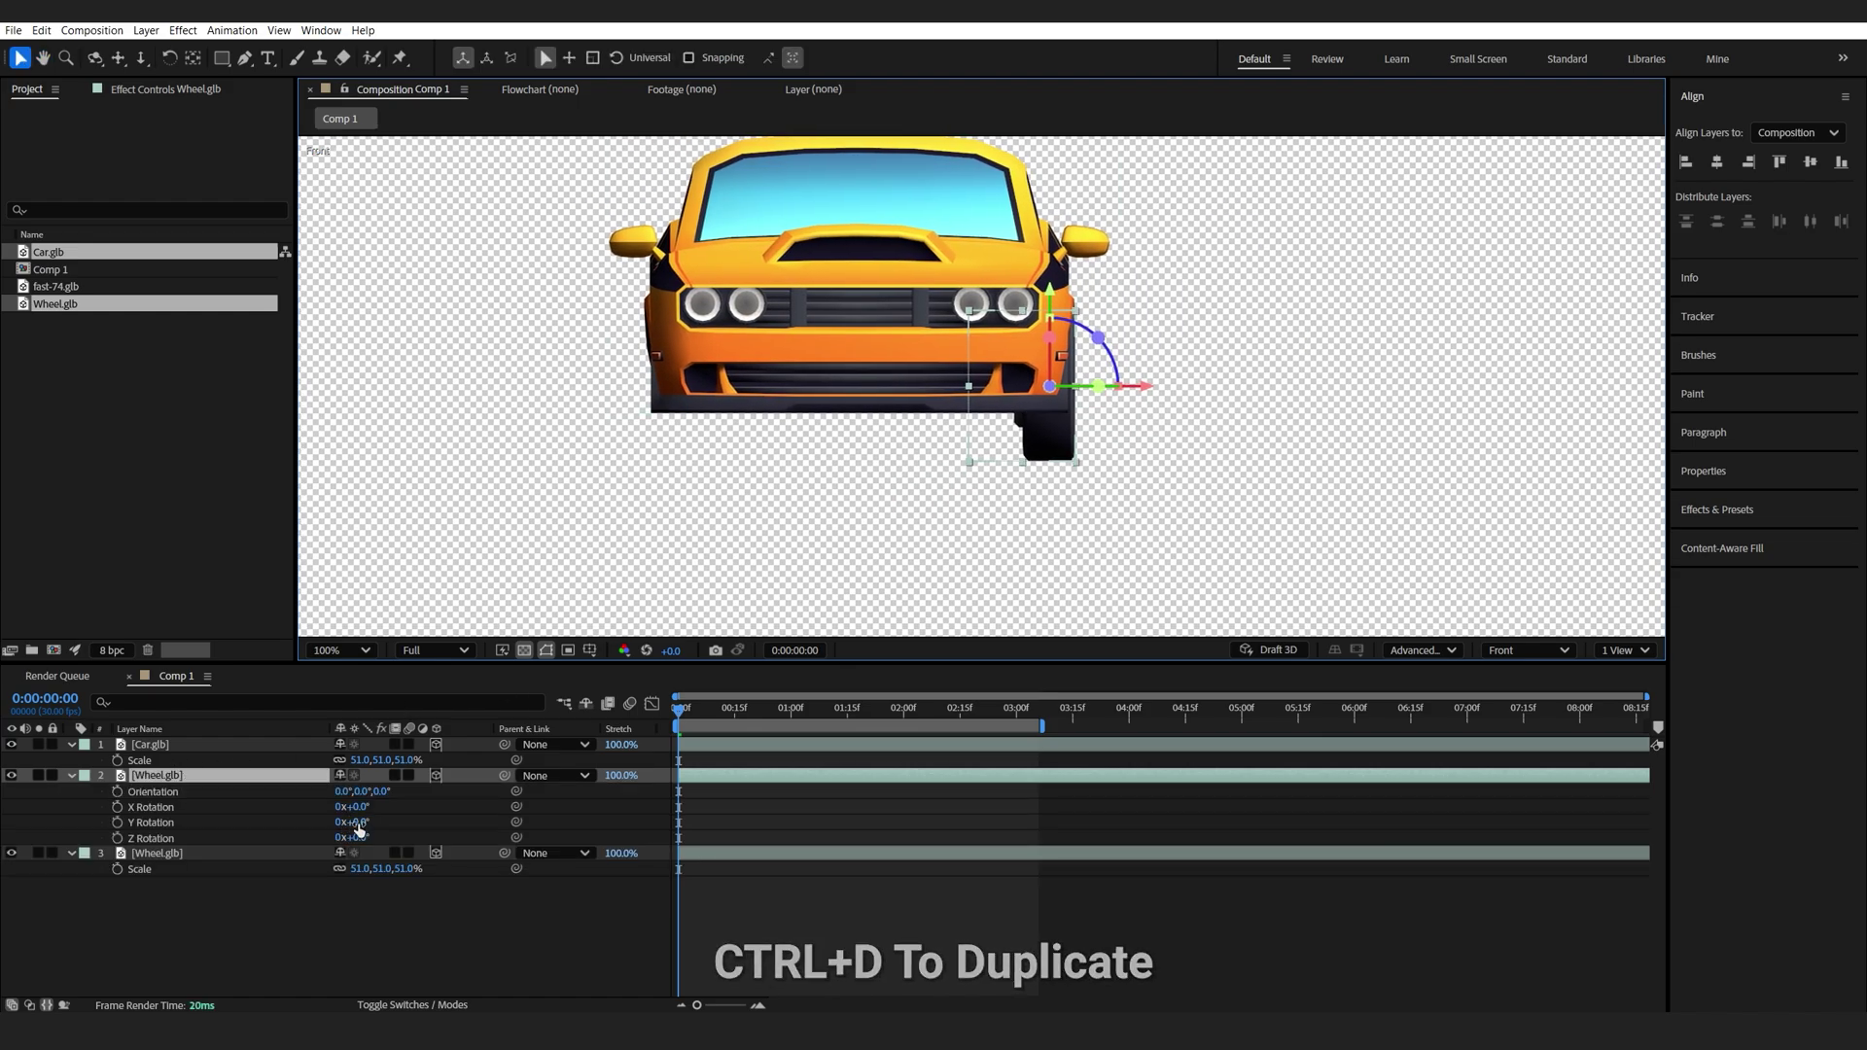
left_click(358, 823)
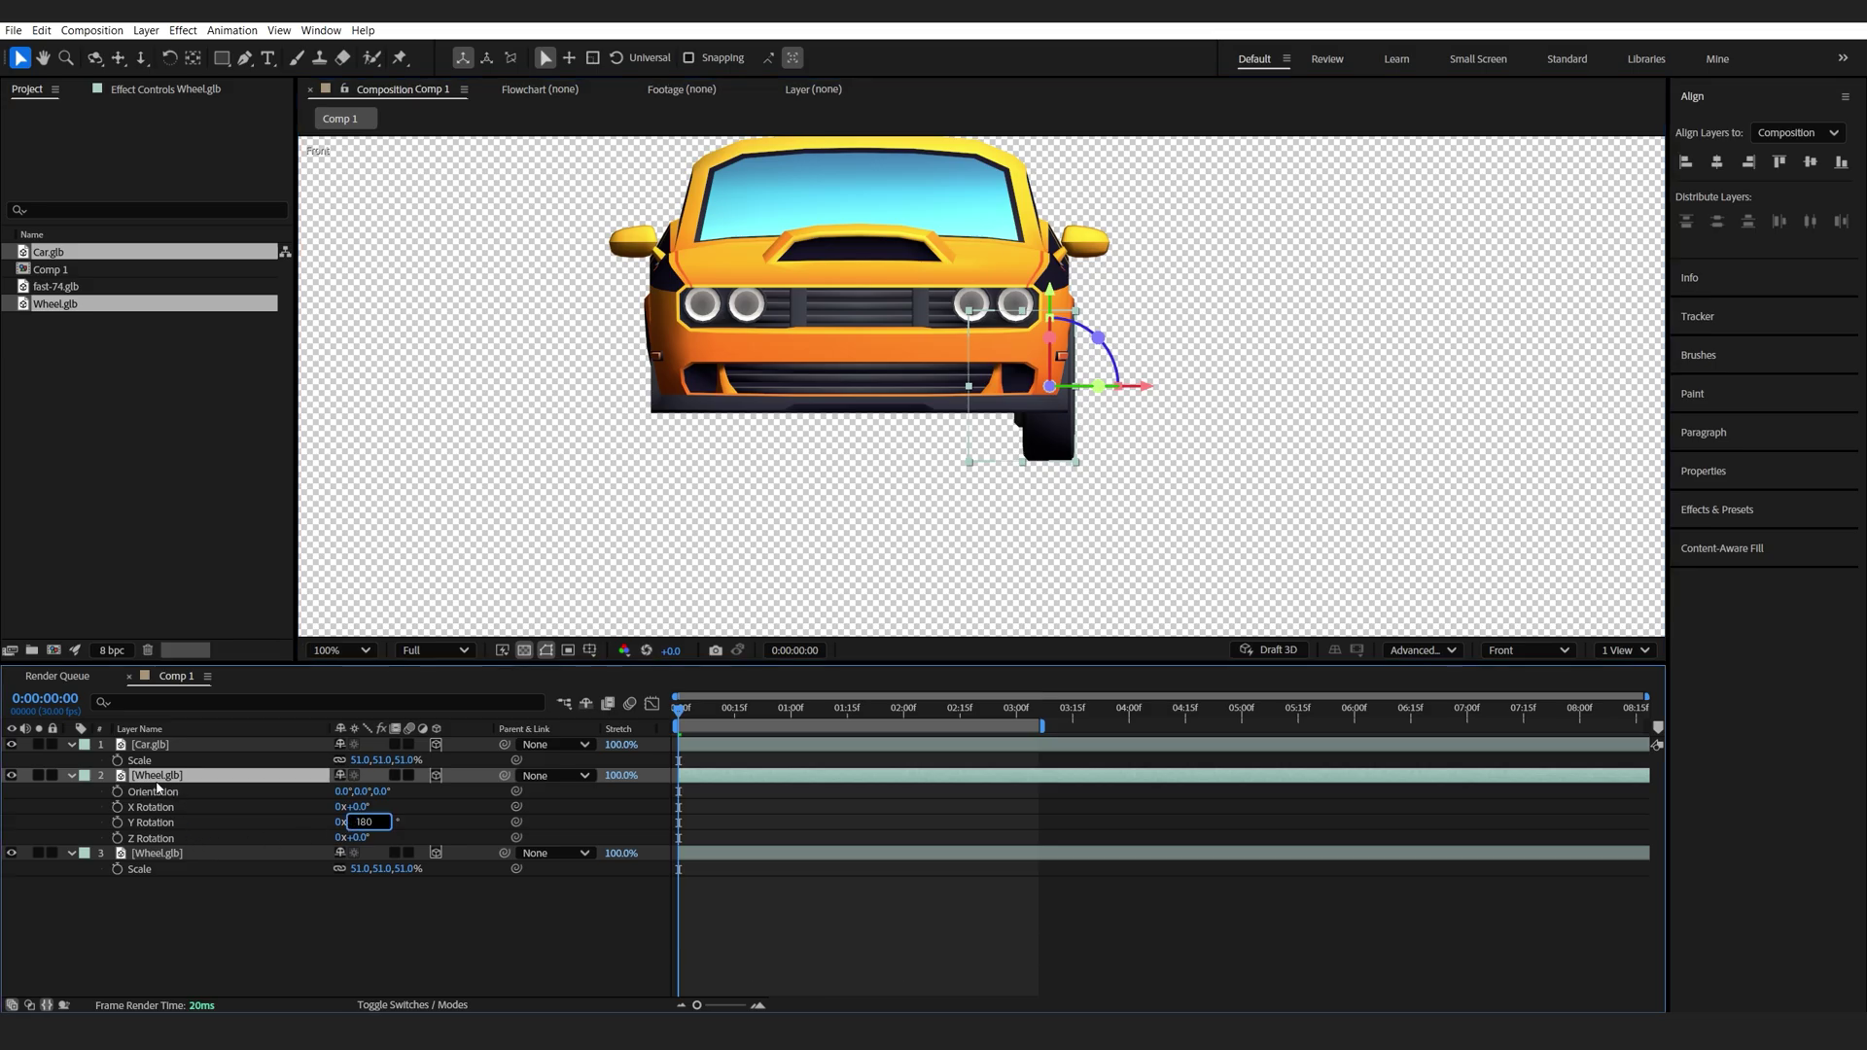
type("180")
key("Return")
left_click_drag(969, 397, 581, 424)
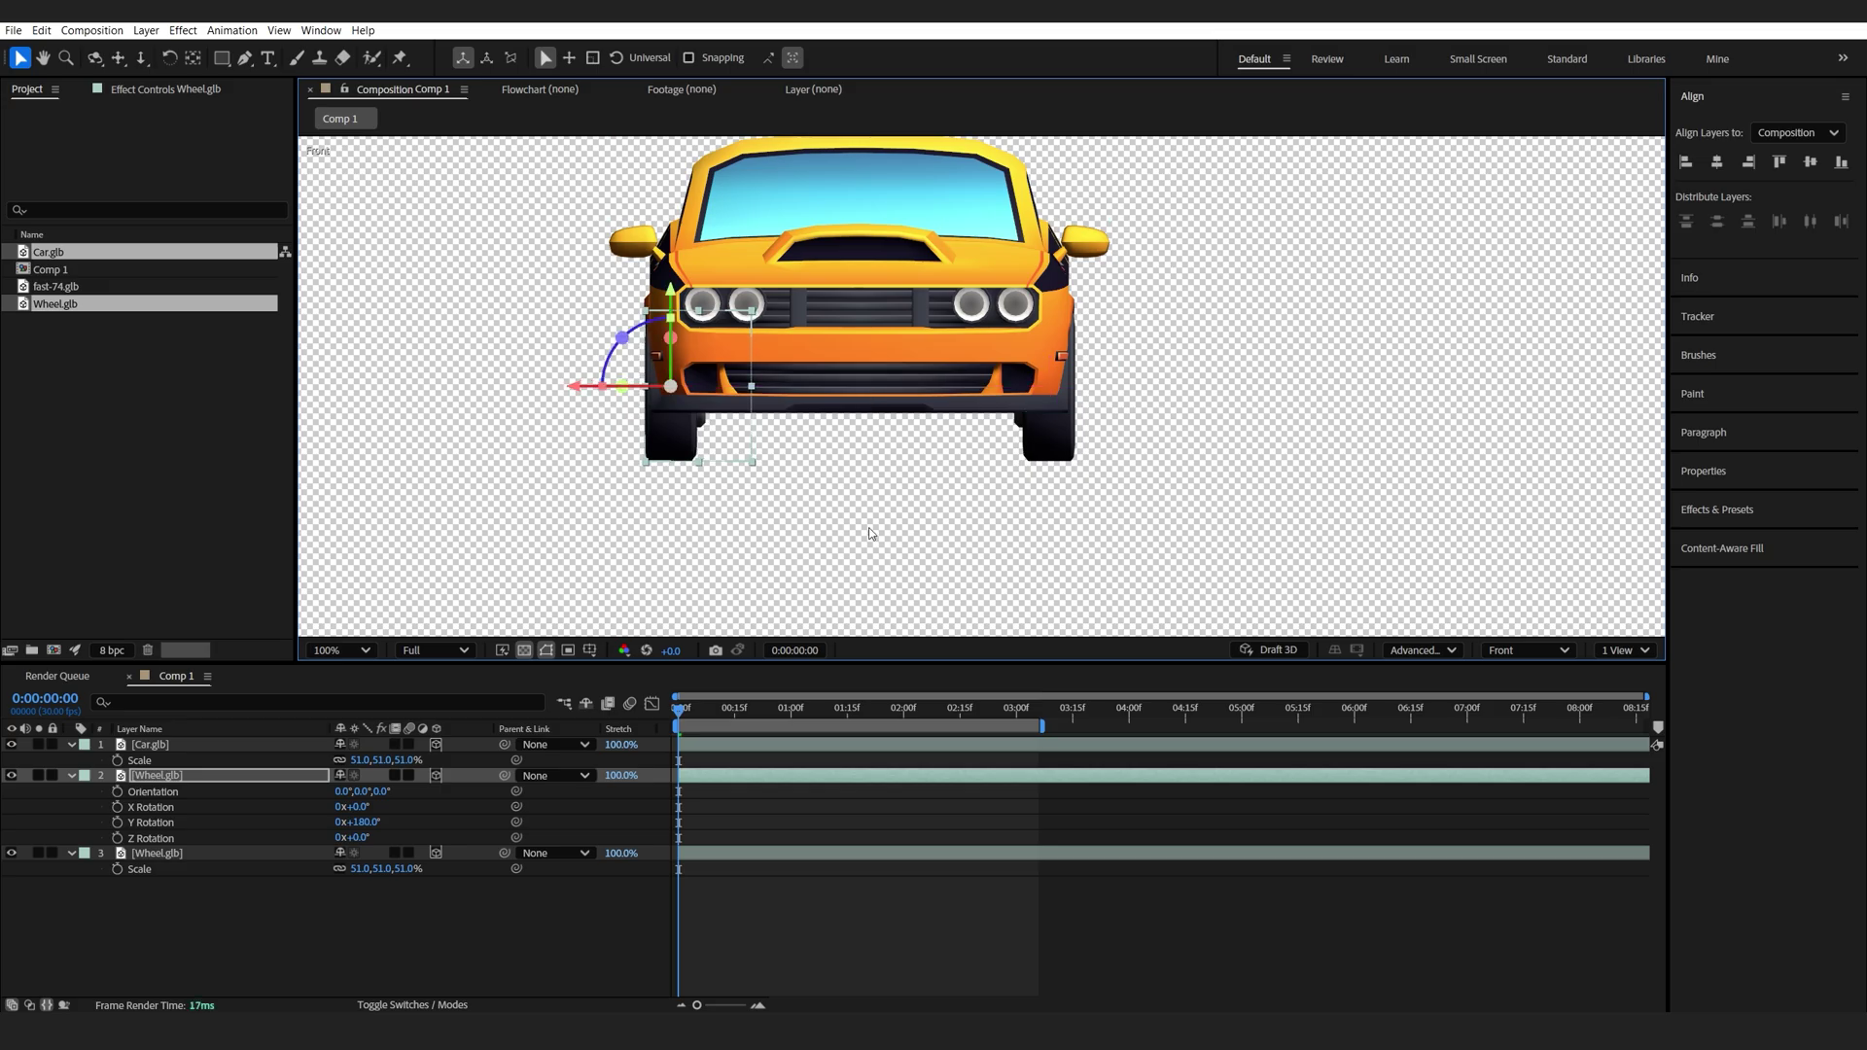
In the Left view, select both front wheels and lower them slightly within the wheel arch.
left_click(1542, 650)
left_click(1513, 758)
scroll(944, 463, "up", 2)
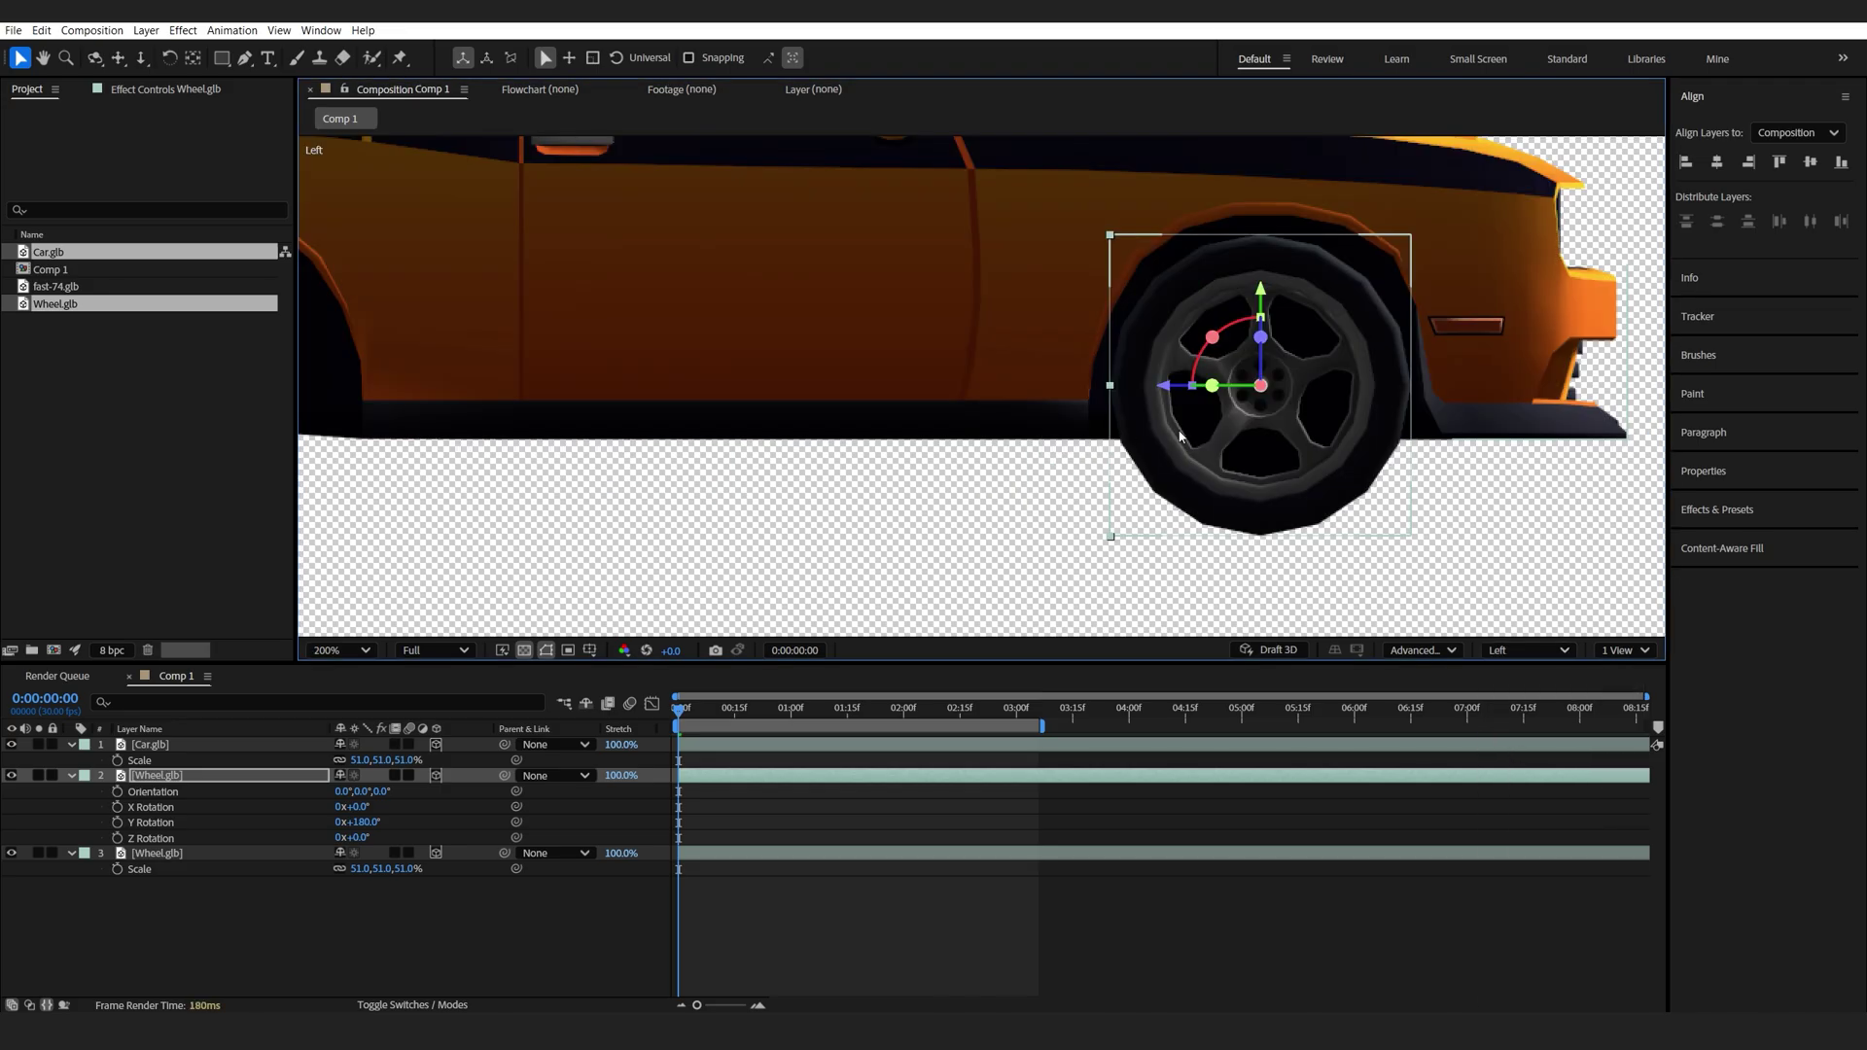
left_click(158, 853, "shift")
left_click_drag(1260, 316, 1258, 319)
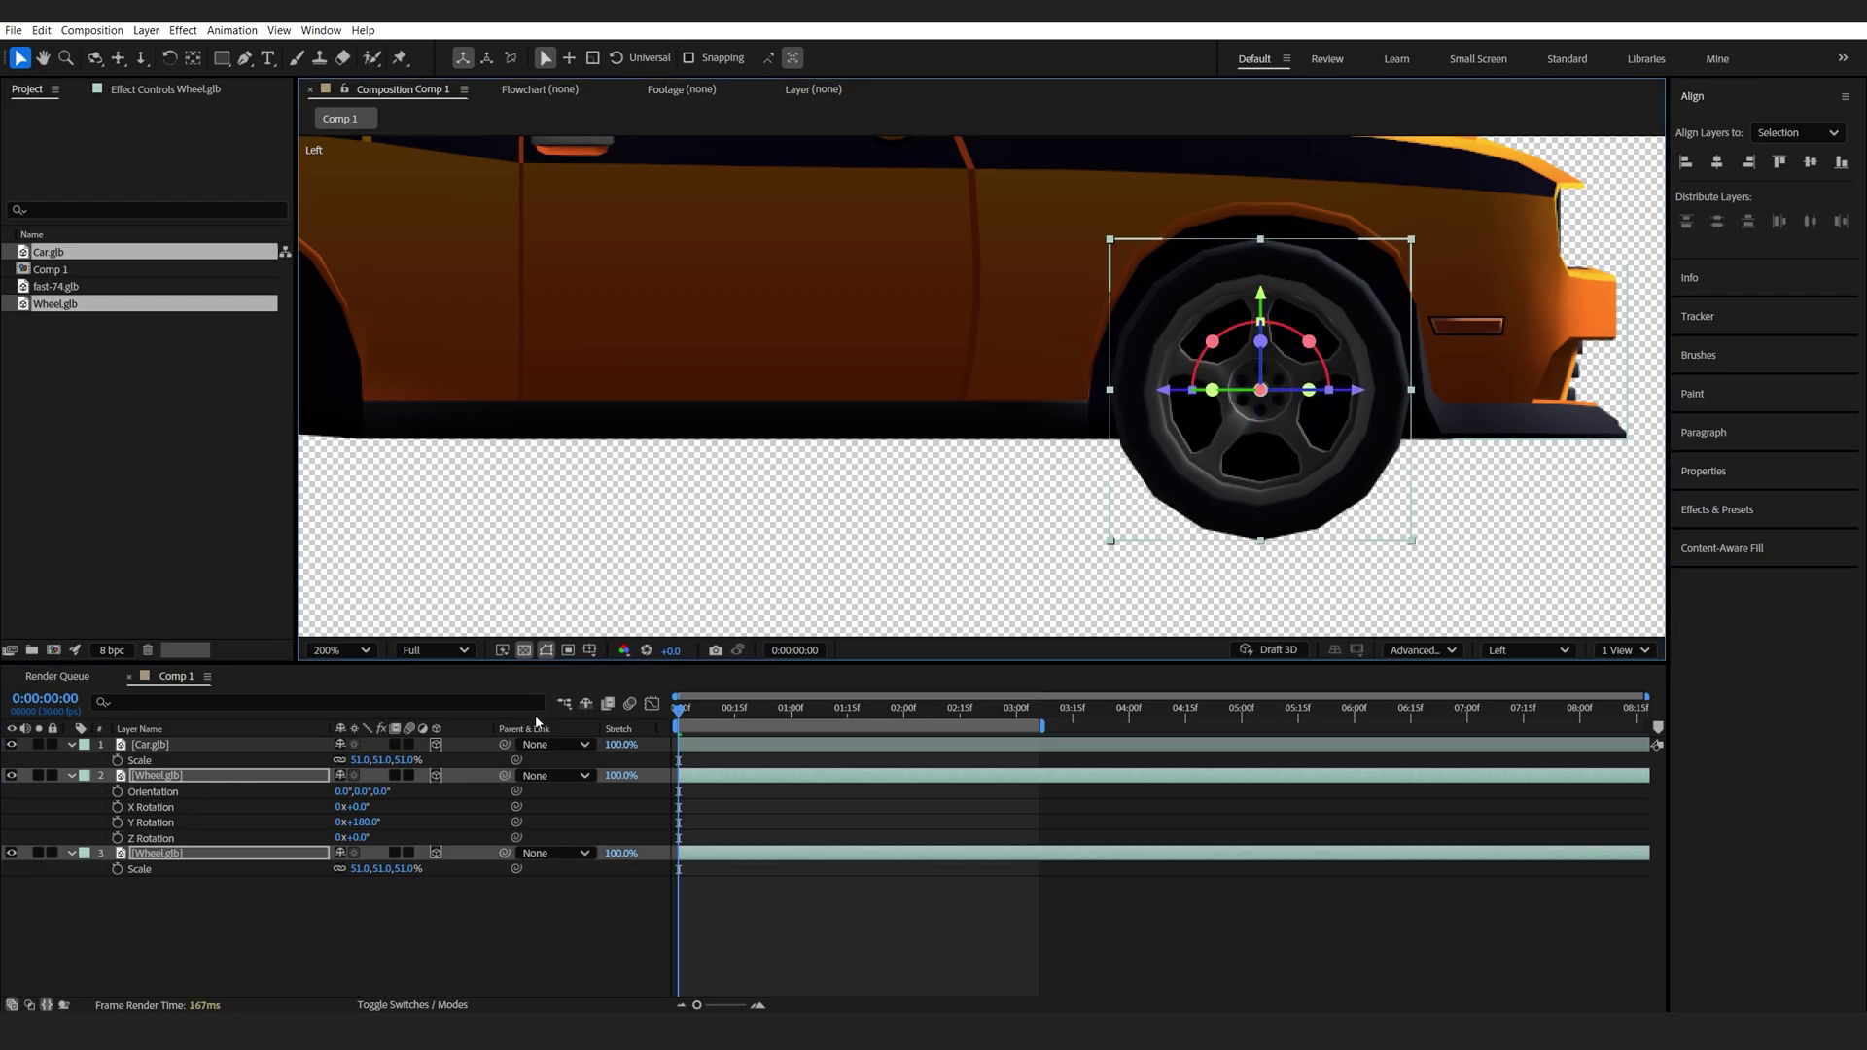
Duplicate both front wheels and move the copies back along the car into the rear wheel arches.
key("ctrl+d")
left_click_drag(1166, 393, 398, 394)
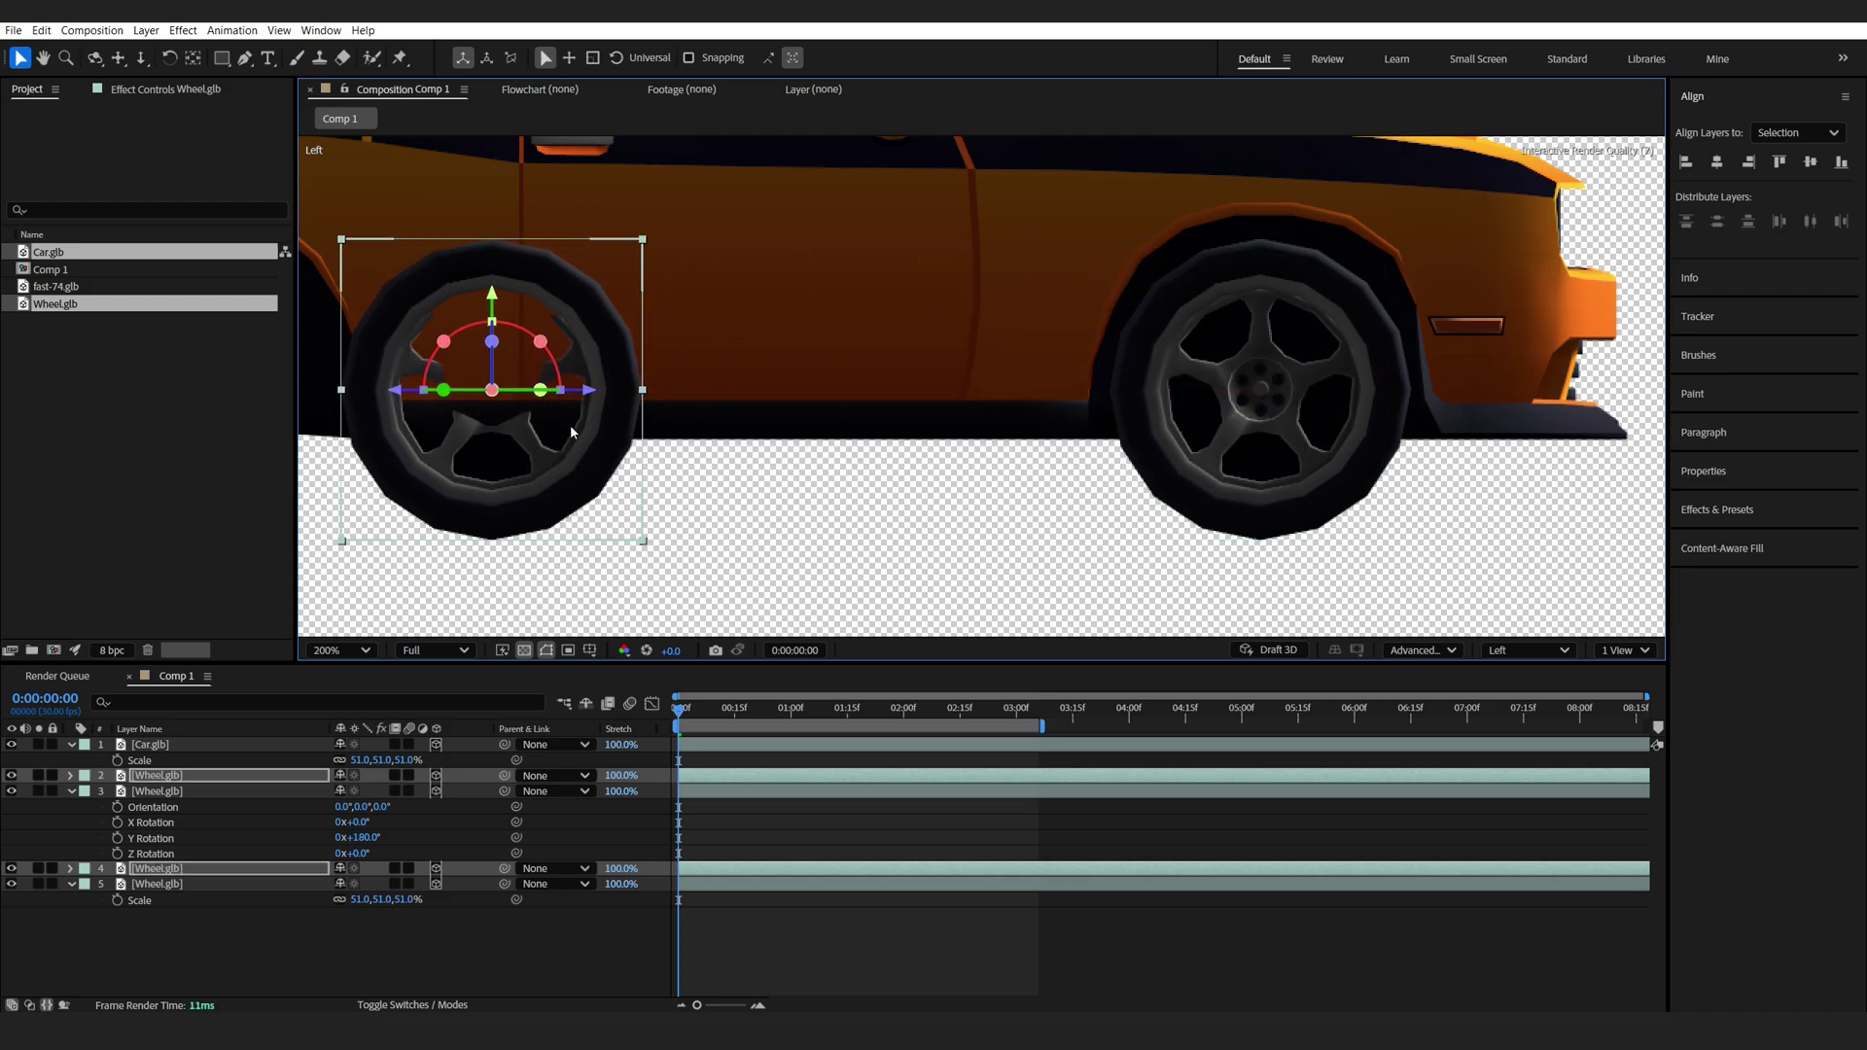
left_click_drag(1014, 440, 1459, 450)
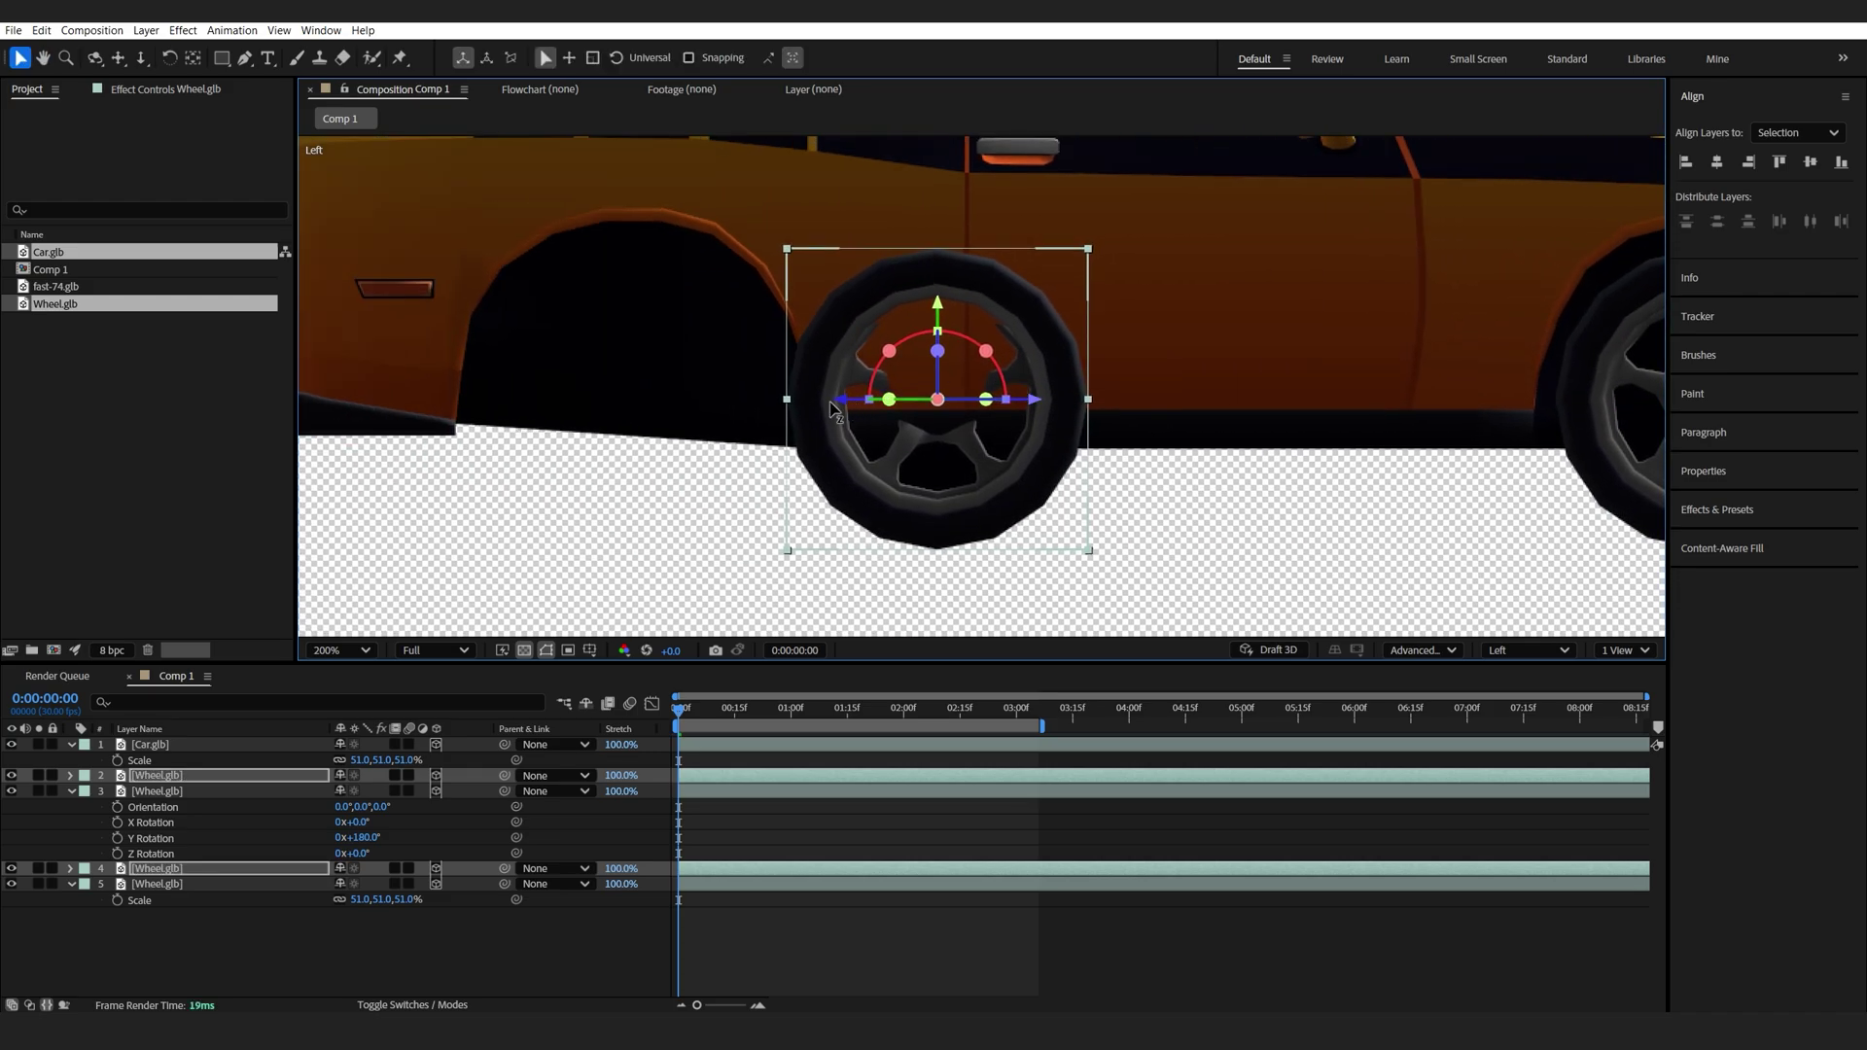
left_click_drag(853, 418, 546, 420)
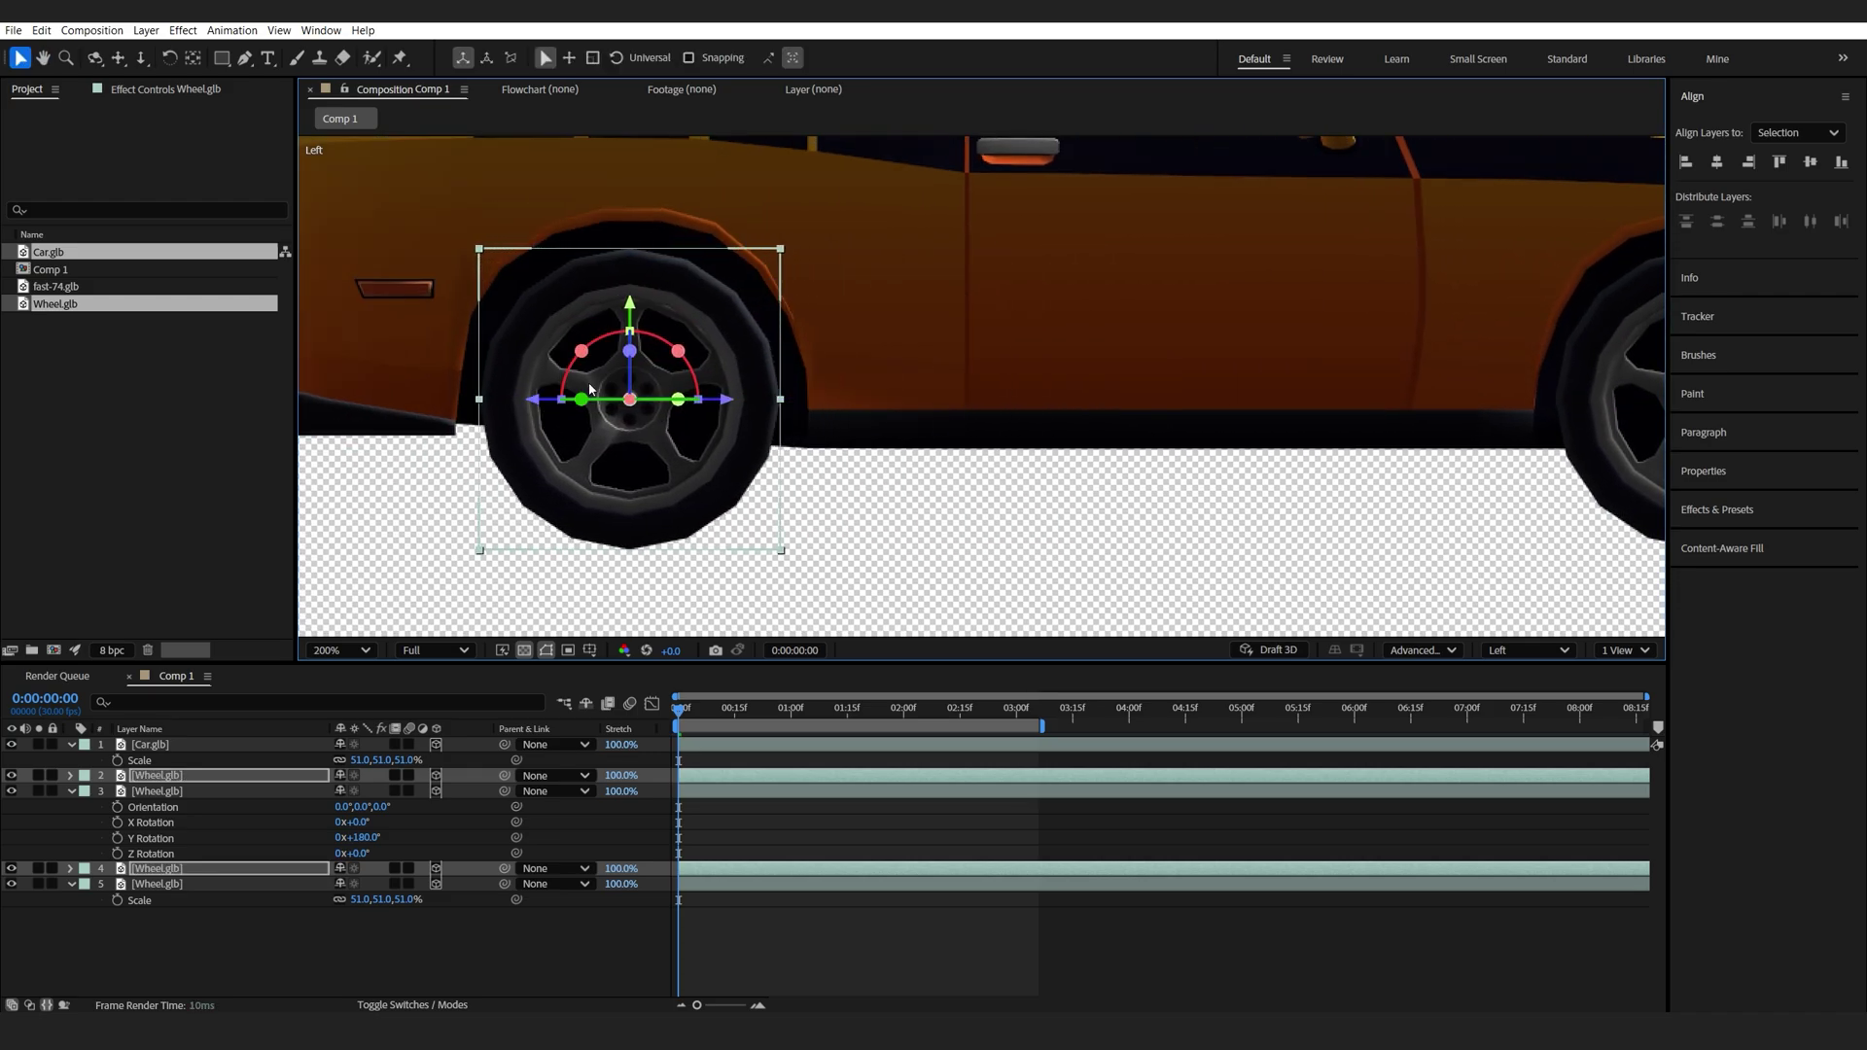
Collapse the expanded properties of the car and a wheel layer, and return to the Active Camera (Default) view.
left_click(304, 961)
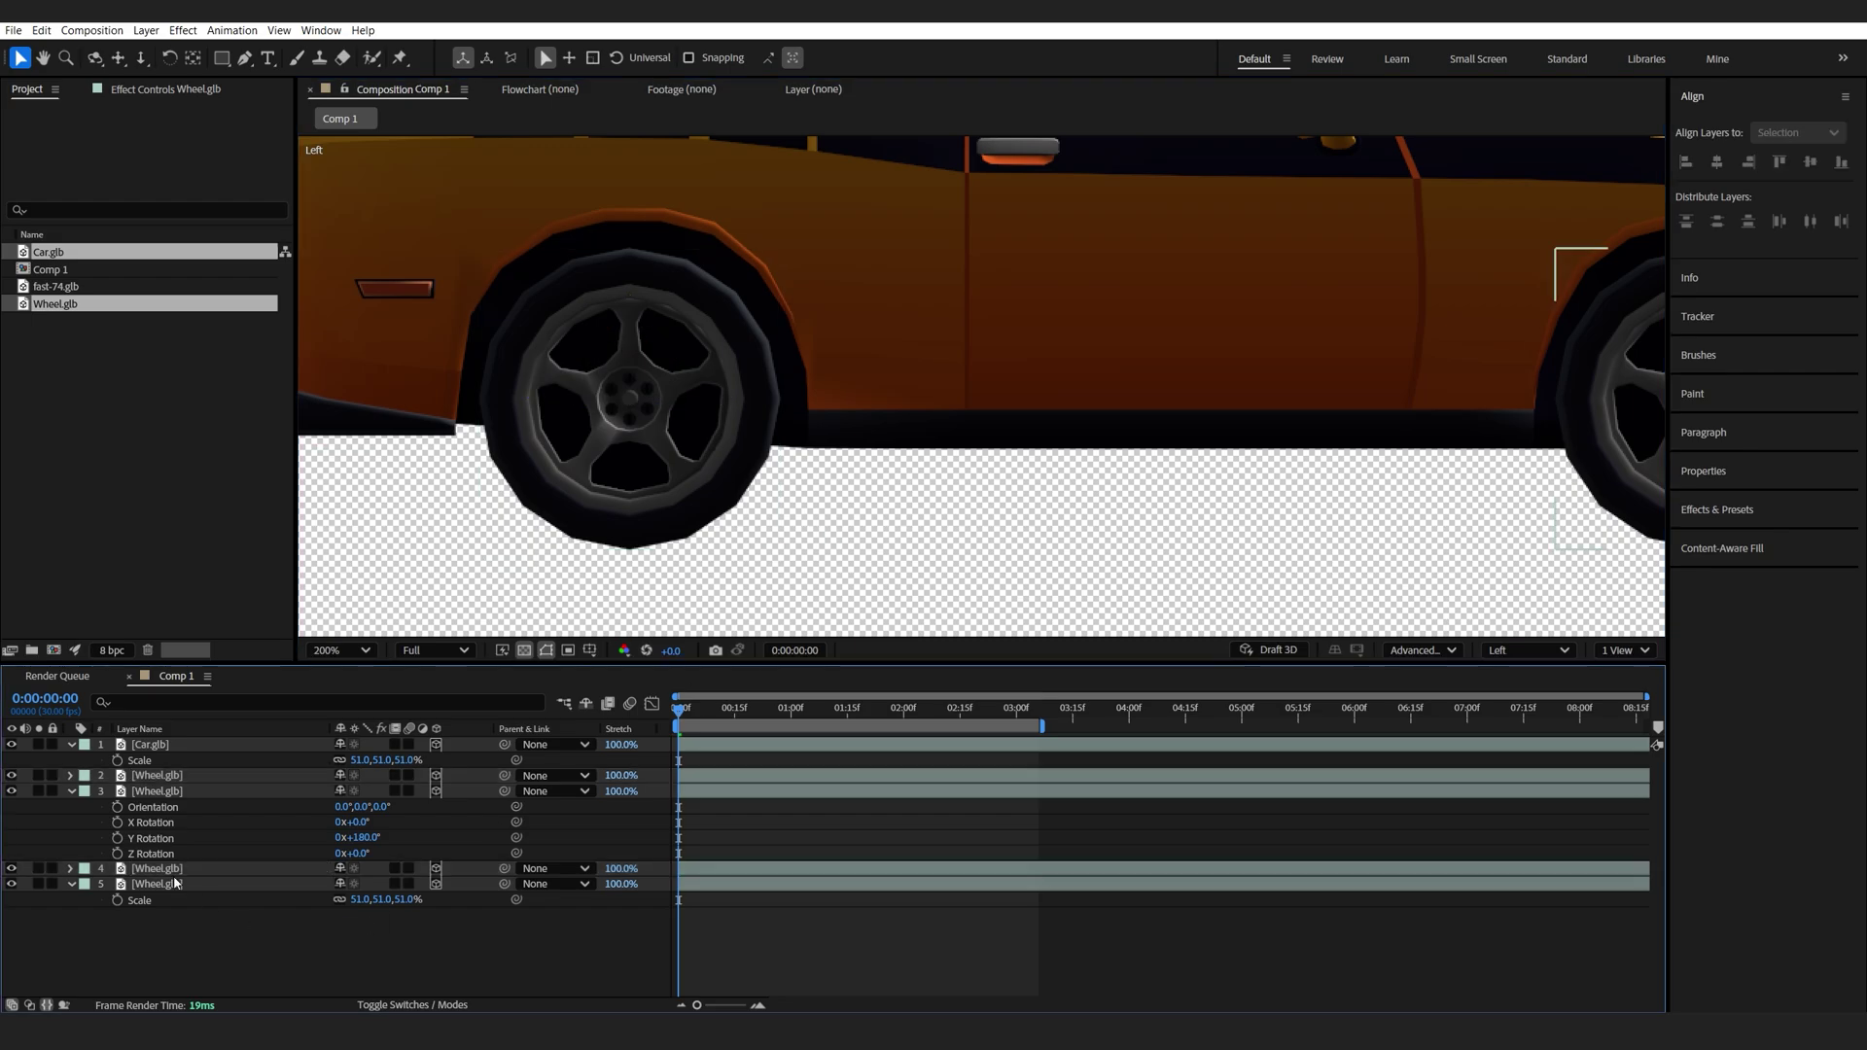
left_click(70, 791)
left_click(71, 744)
scroll(921, 537, "down", 1)
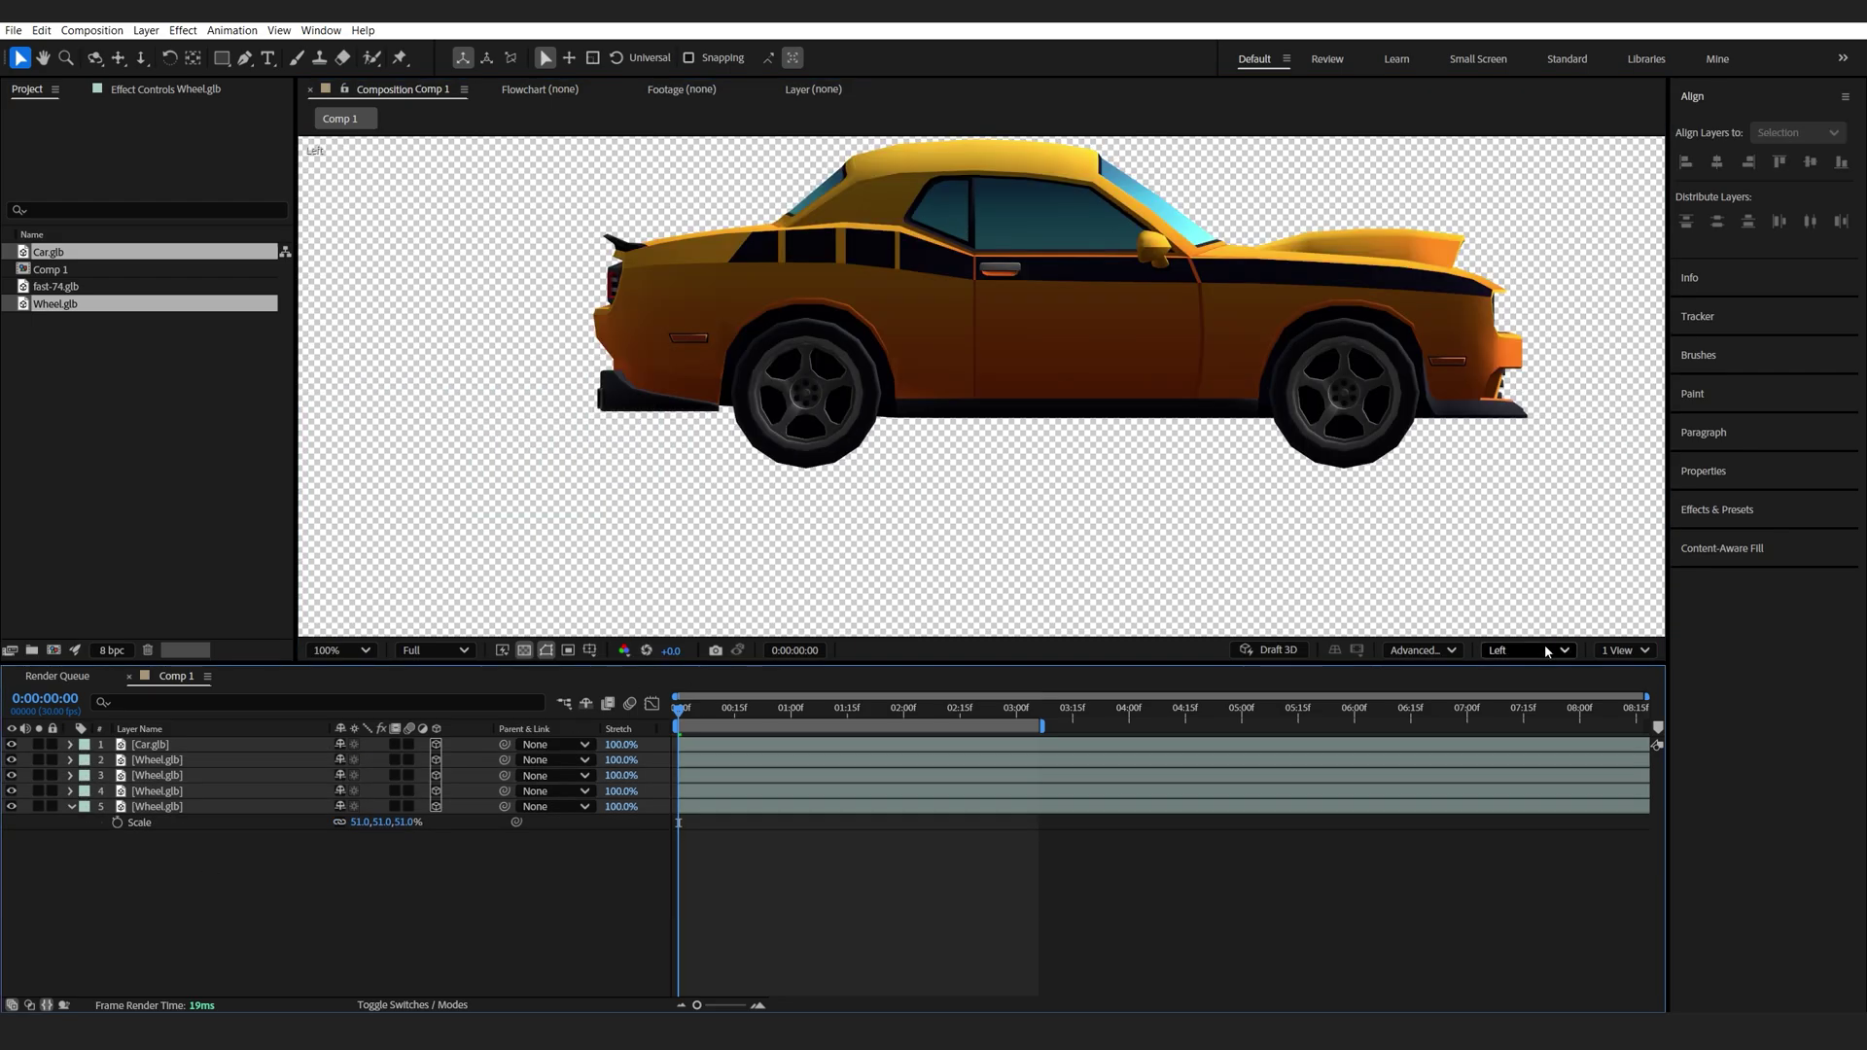
left_click(1544, 650)
left_click(1538, 679)
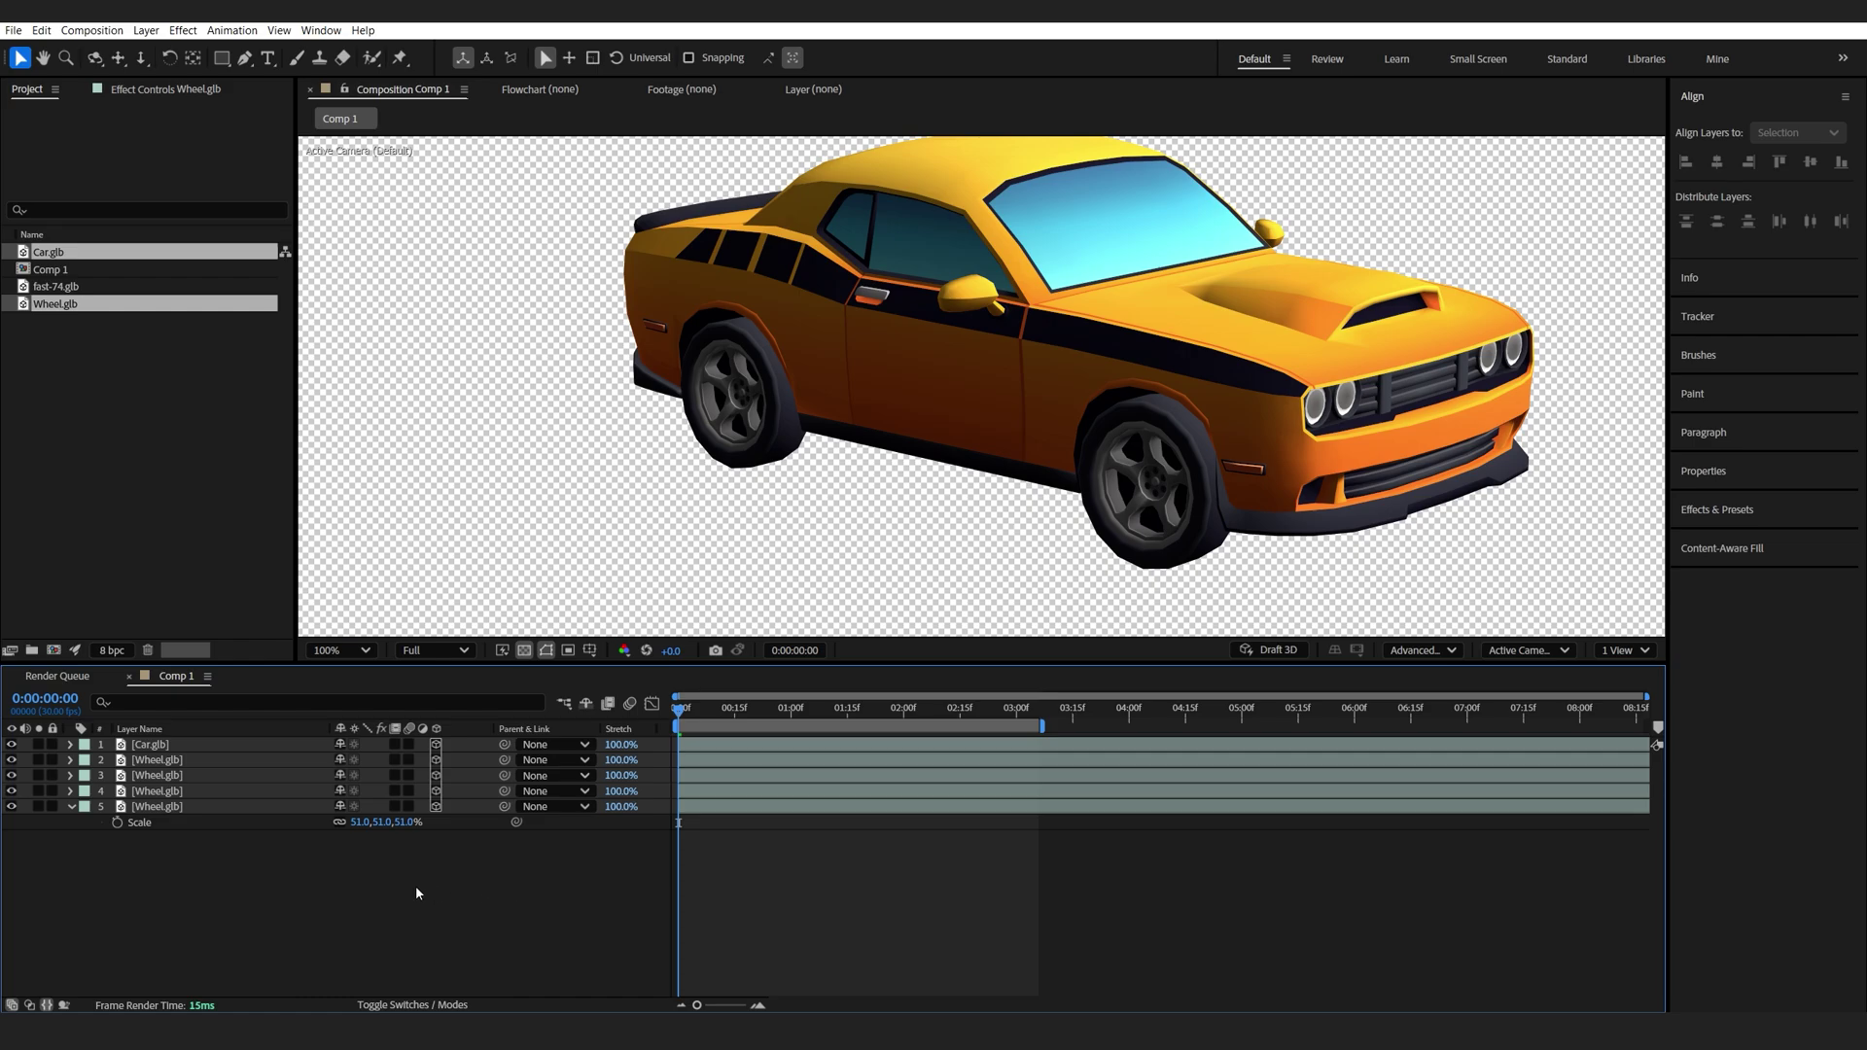
Add a new camera layer and orbit it to a raised three-quarter front view of the car.
right_click(416, 885)
mouse_move(545, 697)
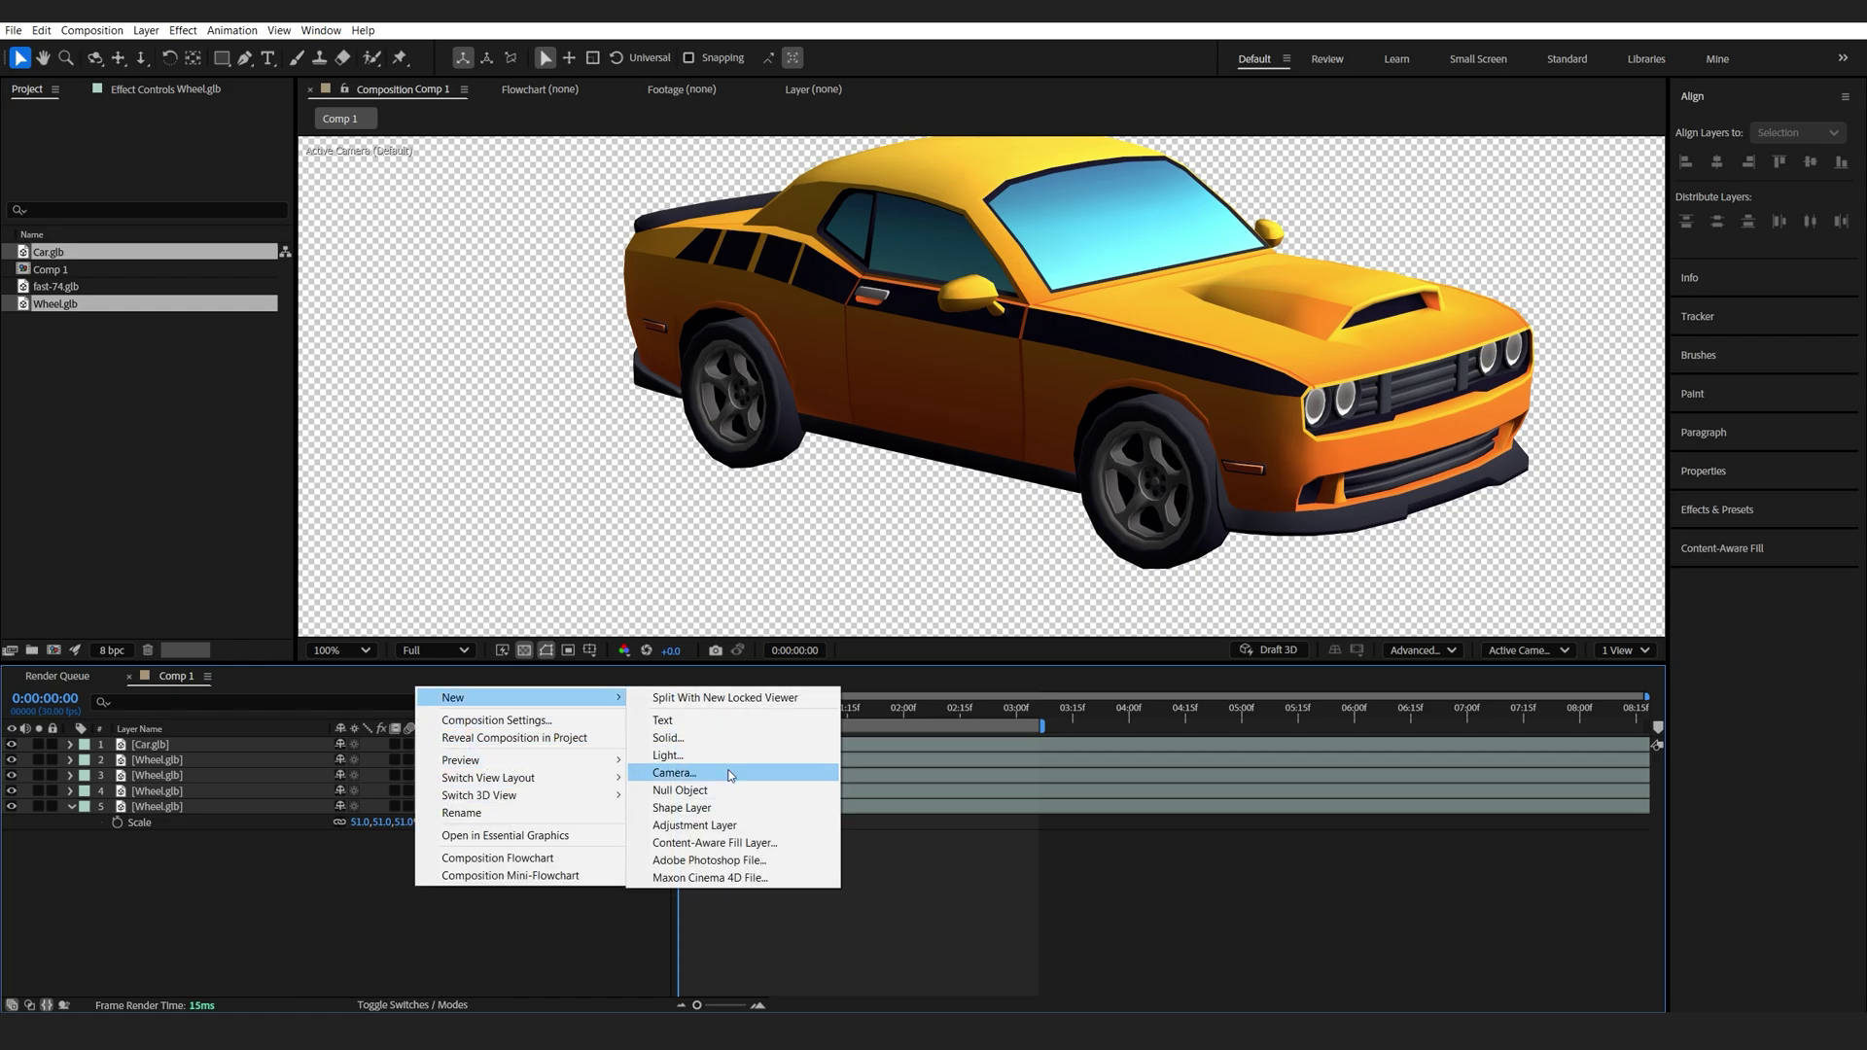
left_click(729, 774)
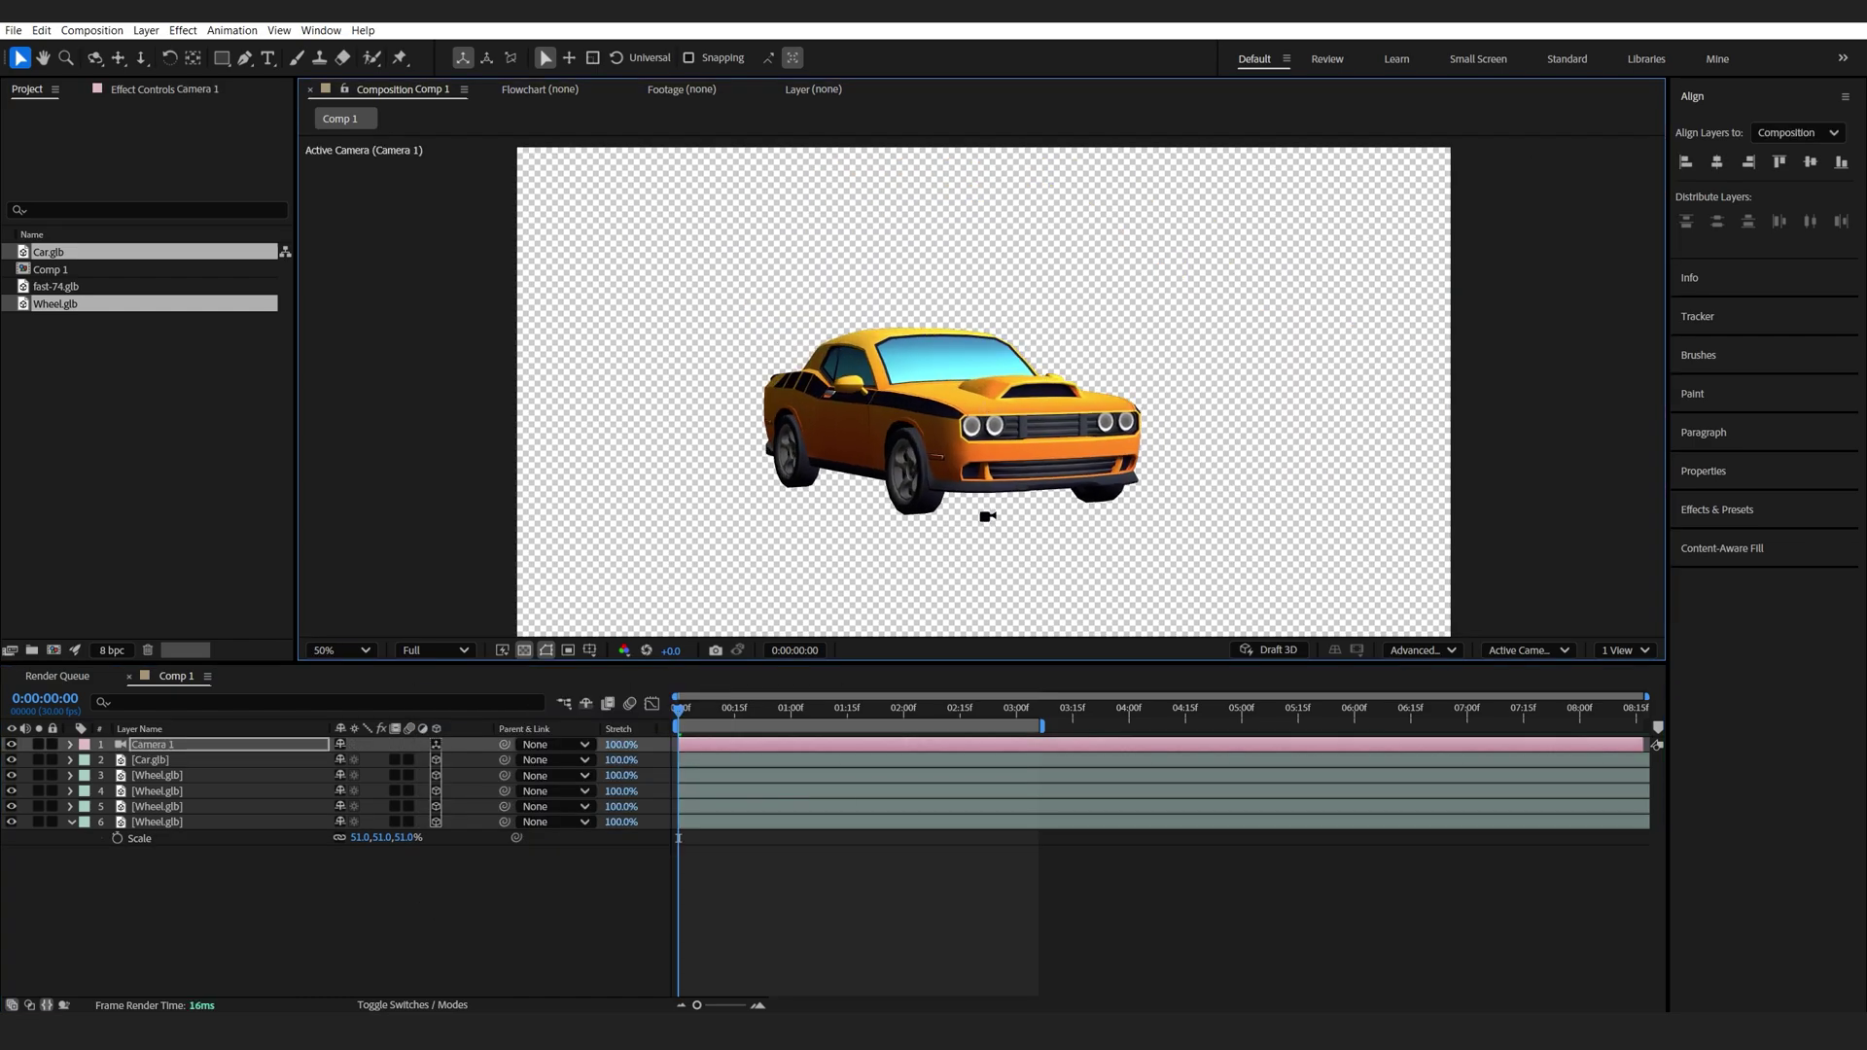
left_click_drag(986, 515, 1016, 478)
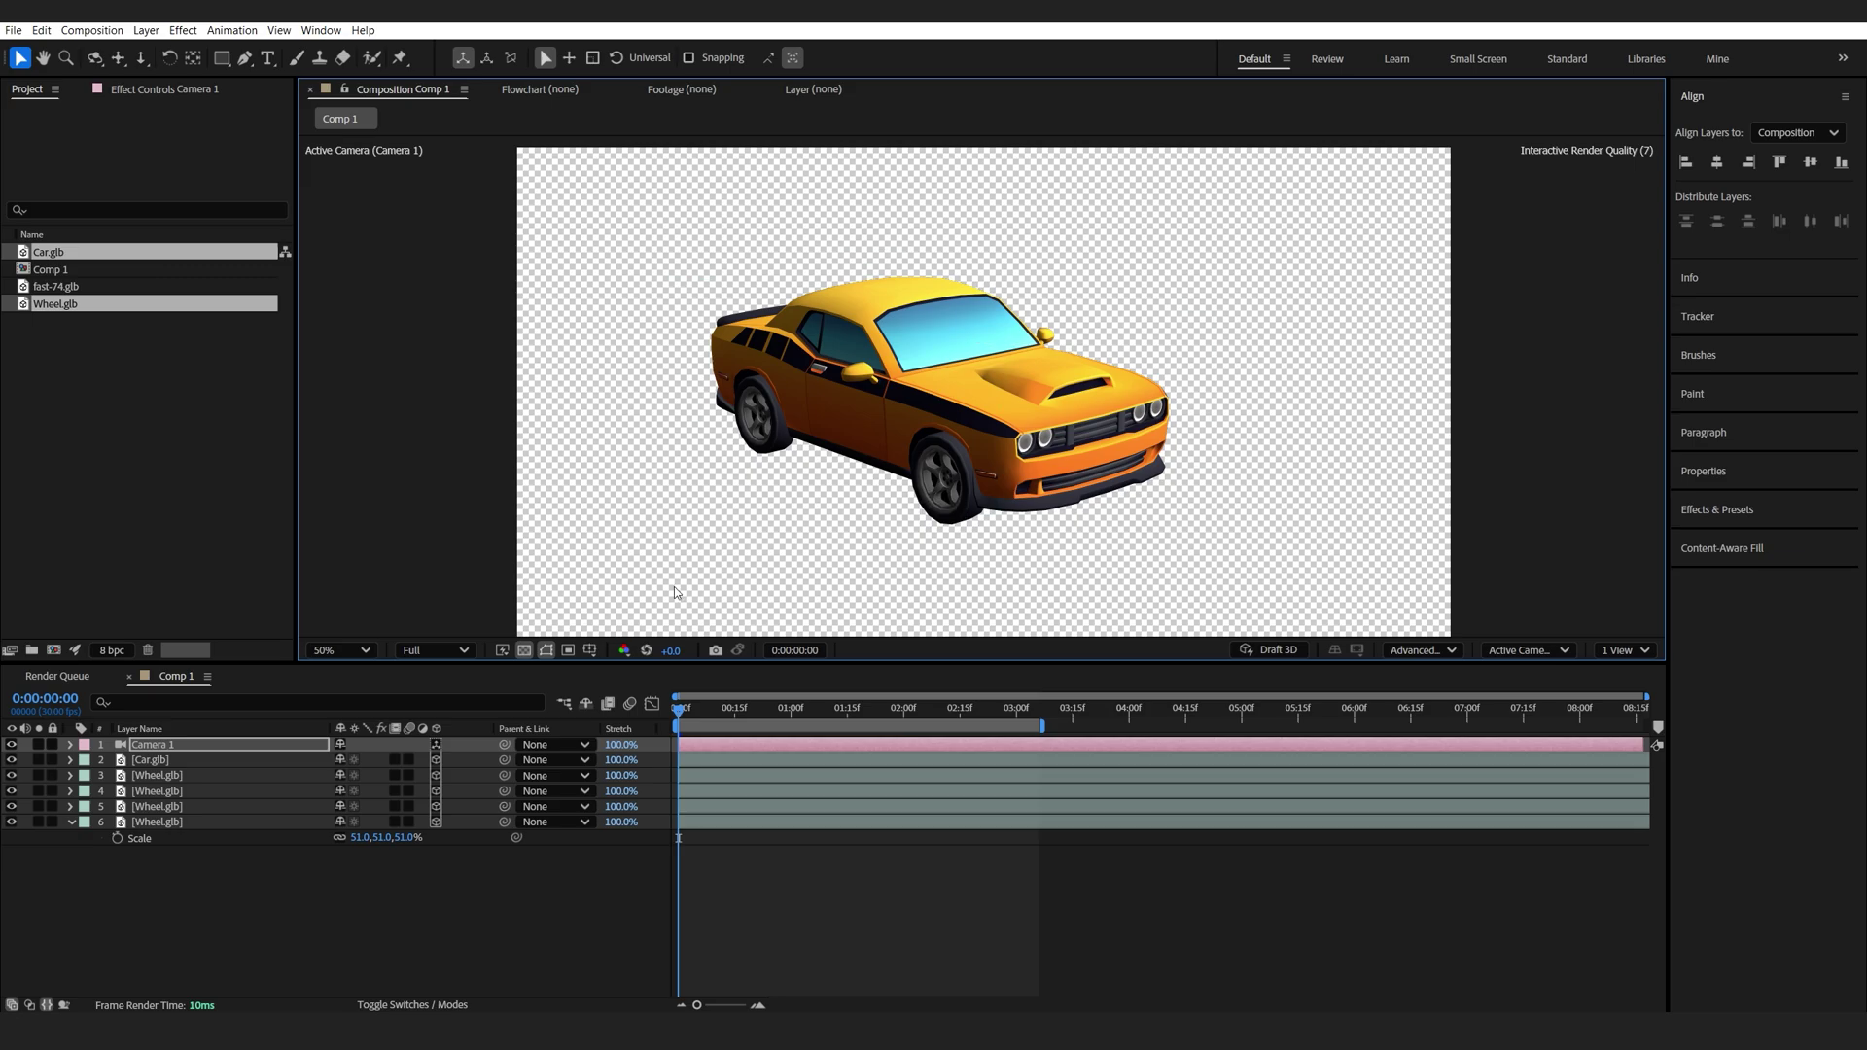
Center the anchor points of the car and all four wheel layers within their models.
left_click(165, 776)
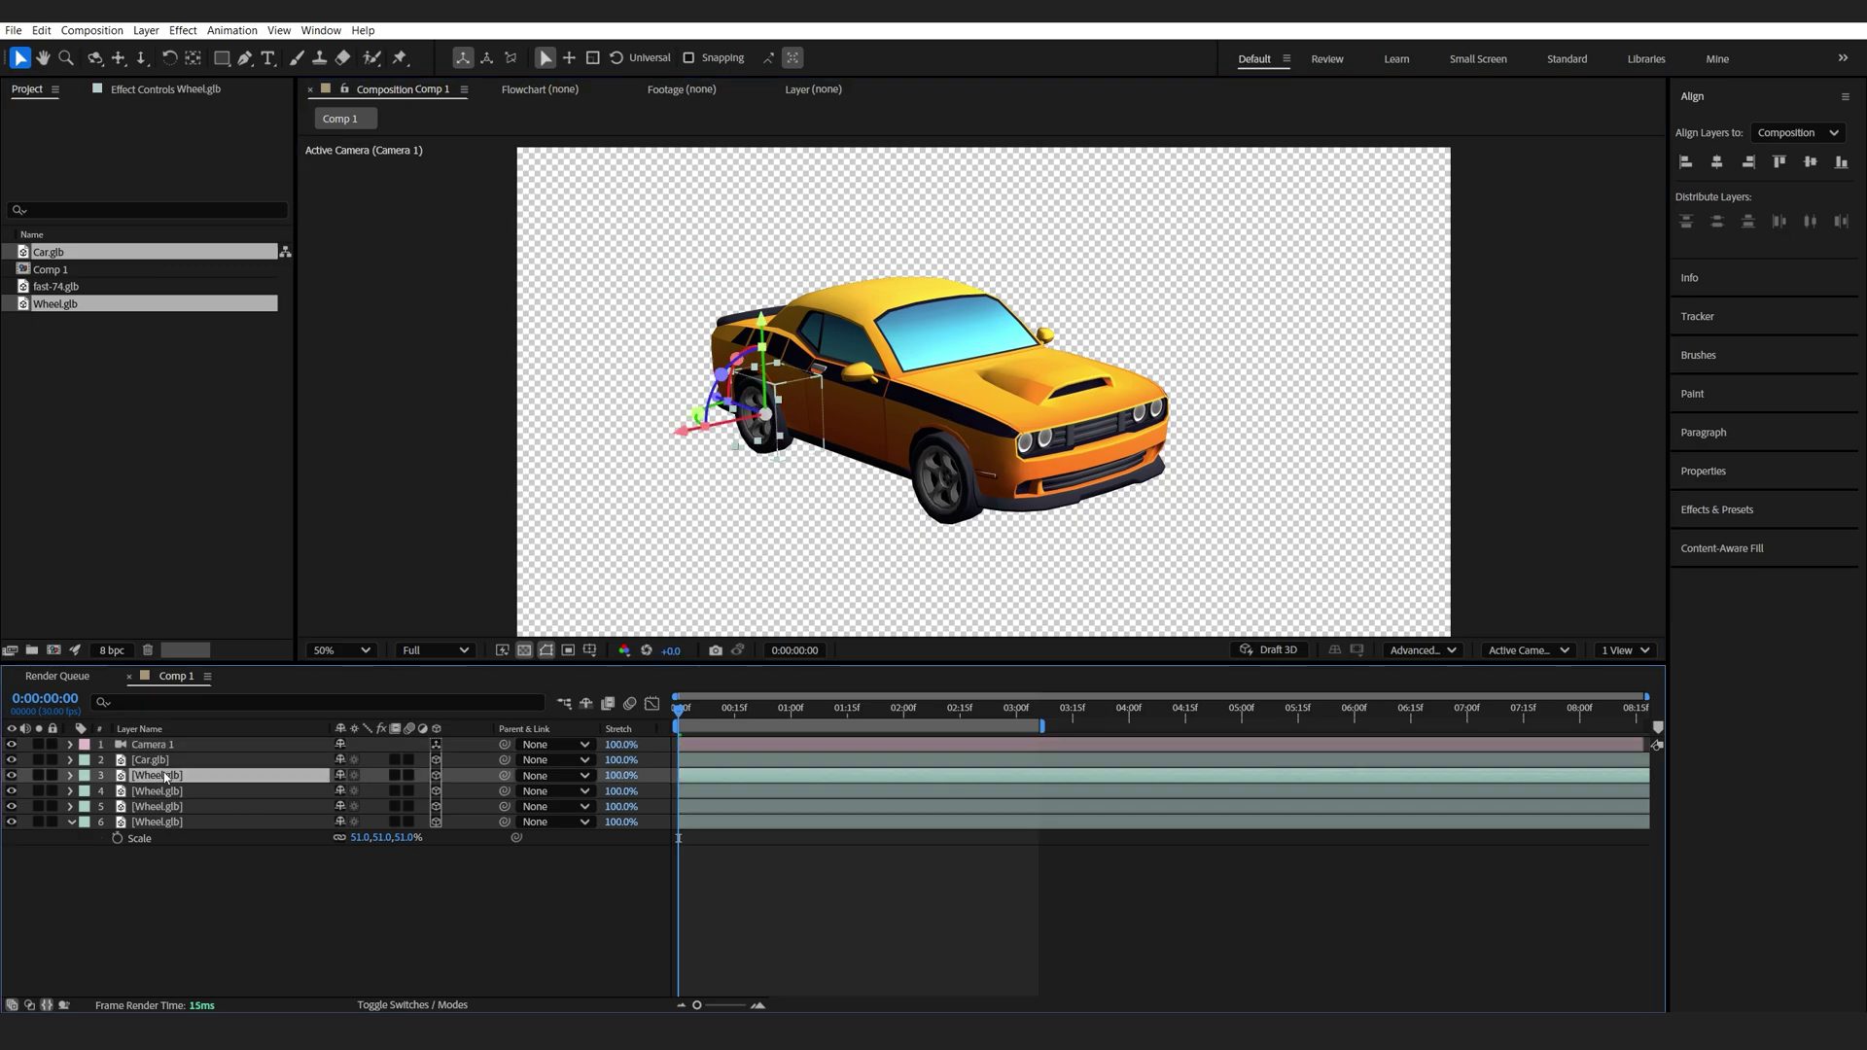
left_click(146, 762)
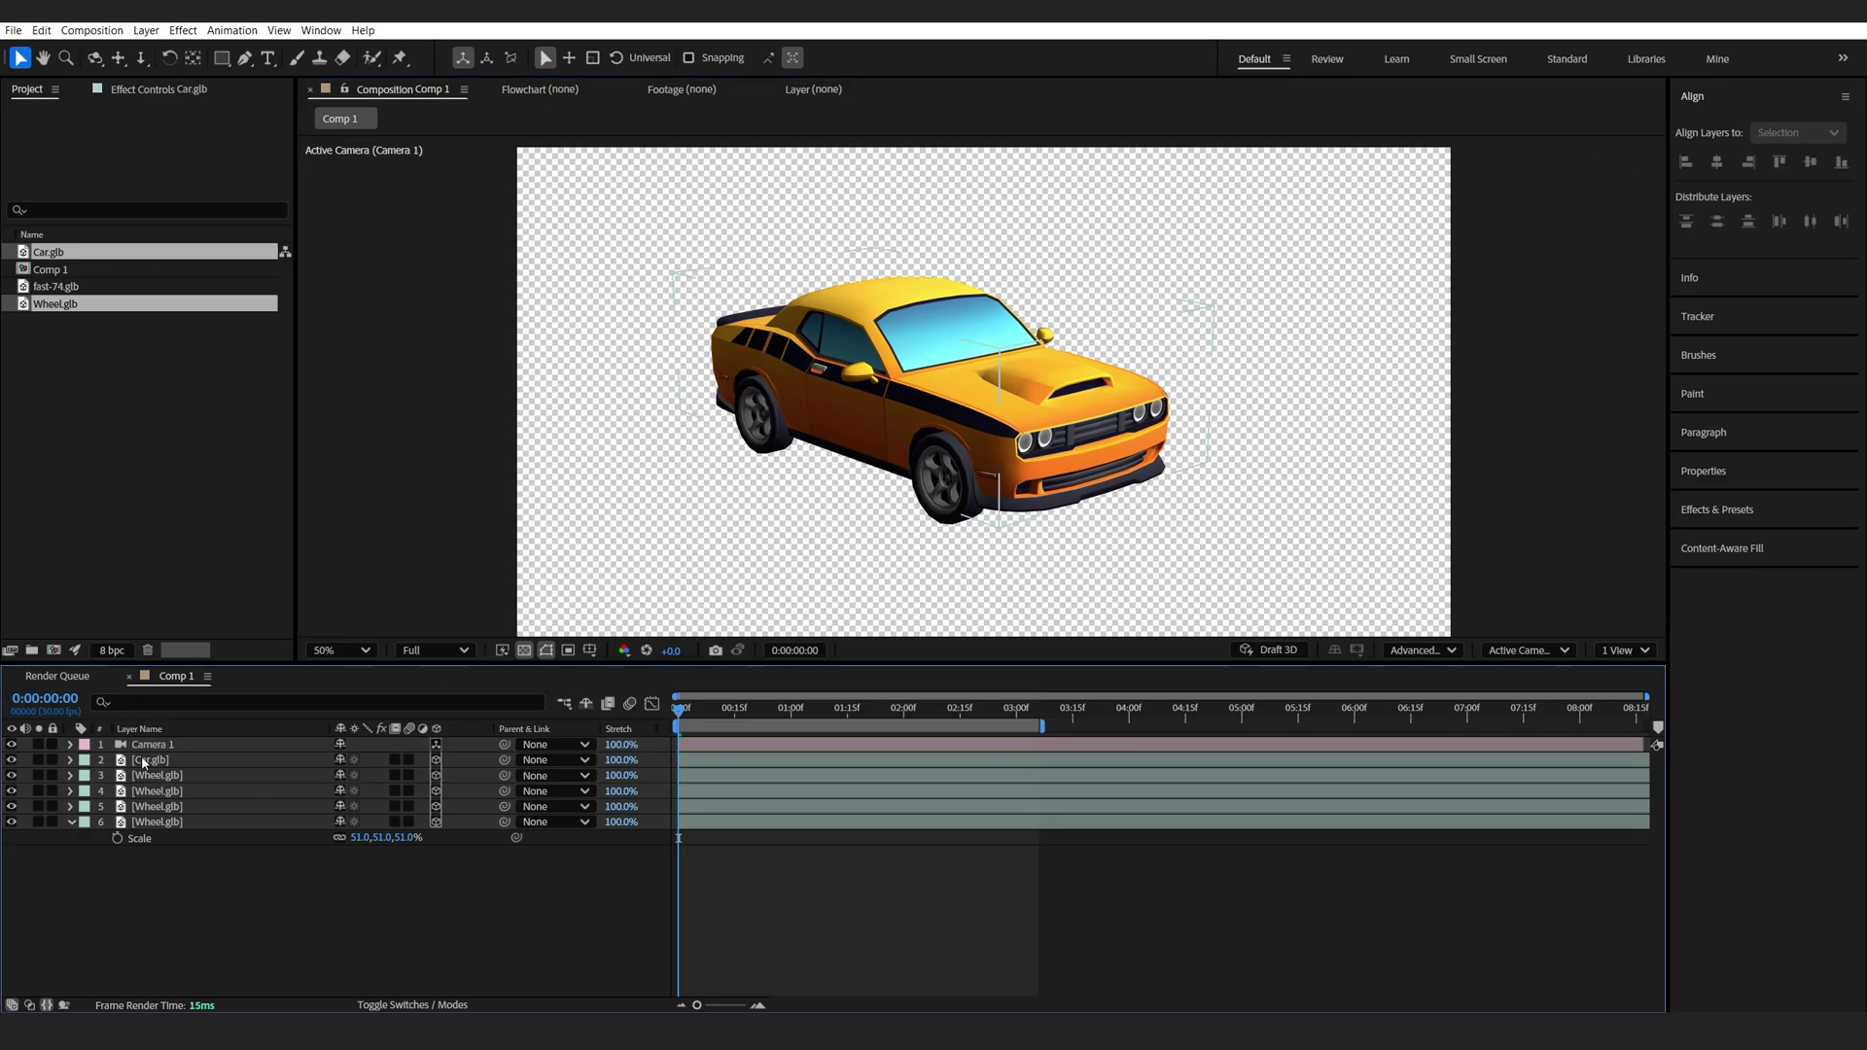
left_click(159, 824, "shift")
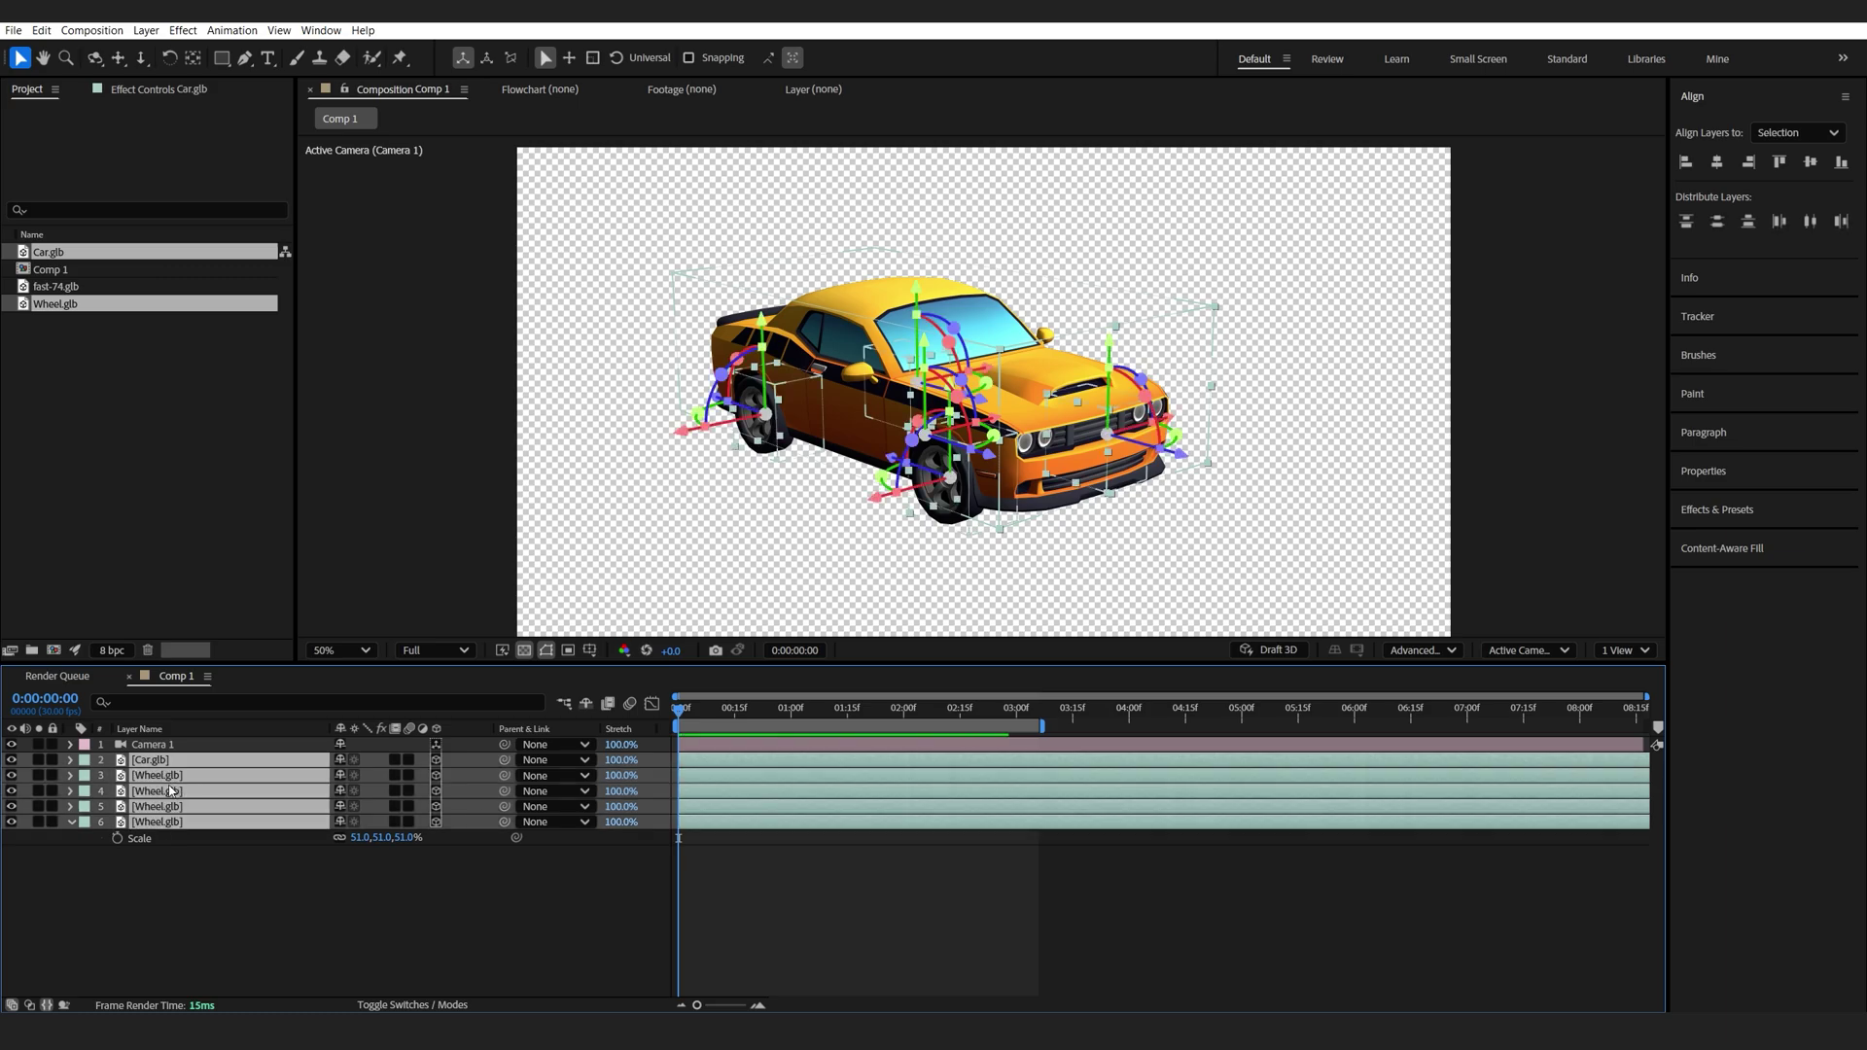
key("ctrl+alt+Home")
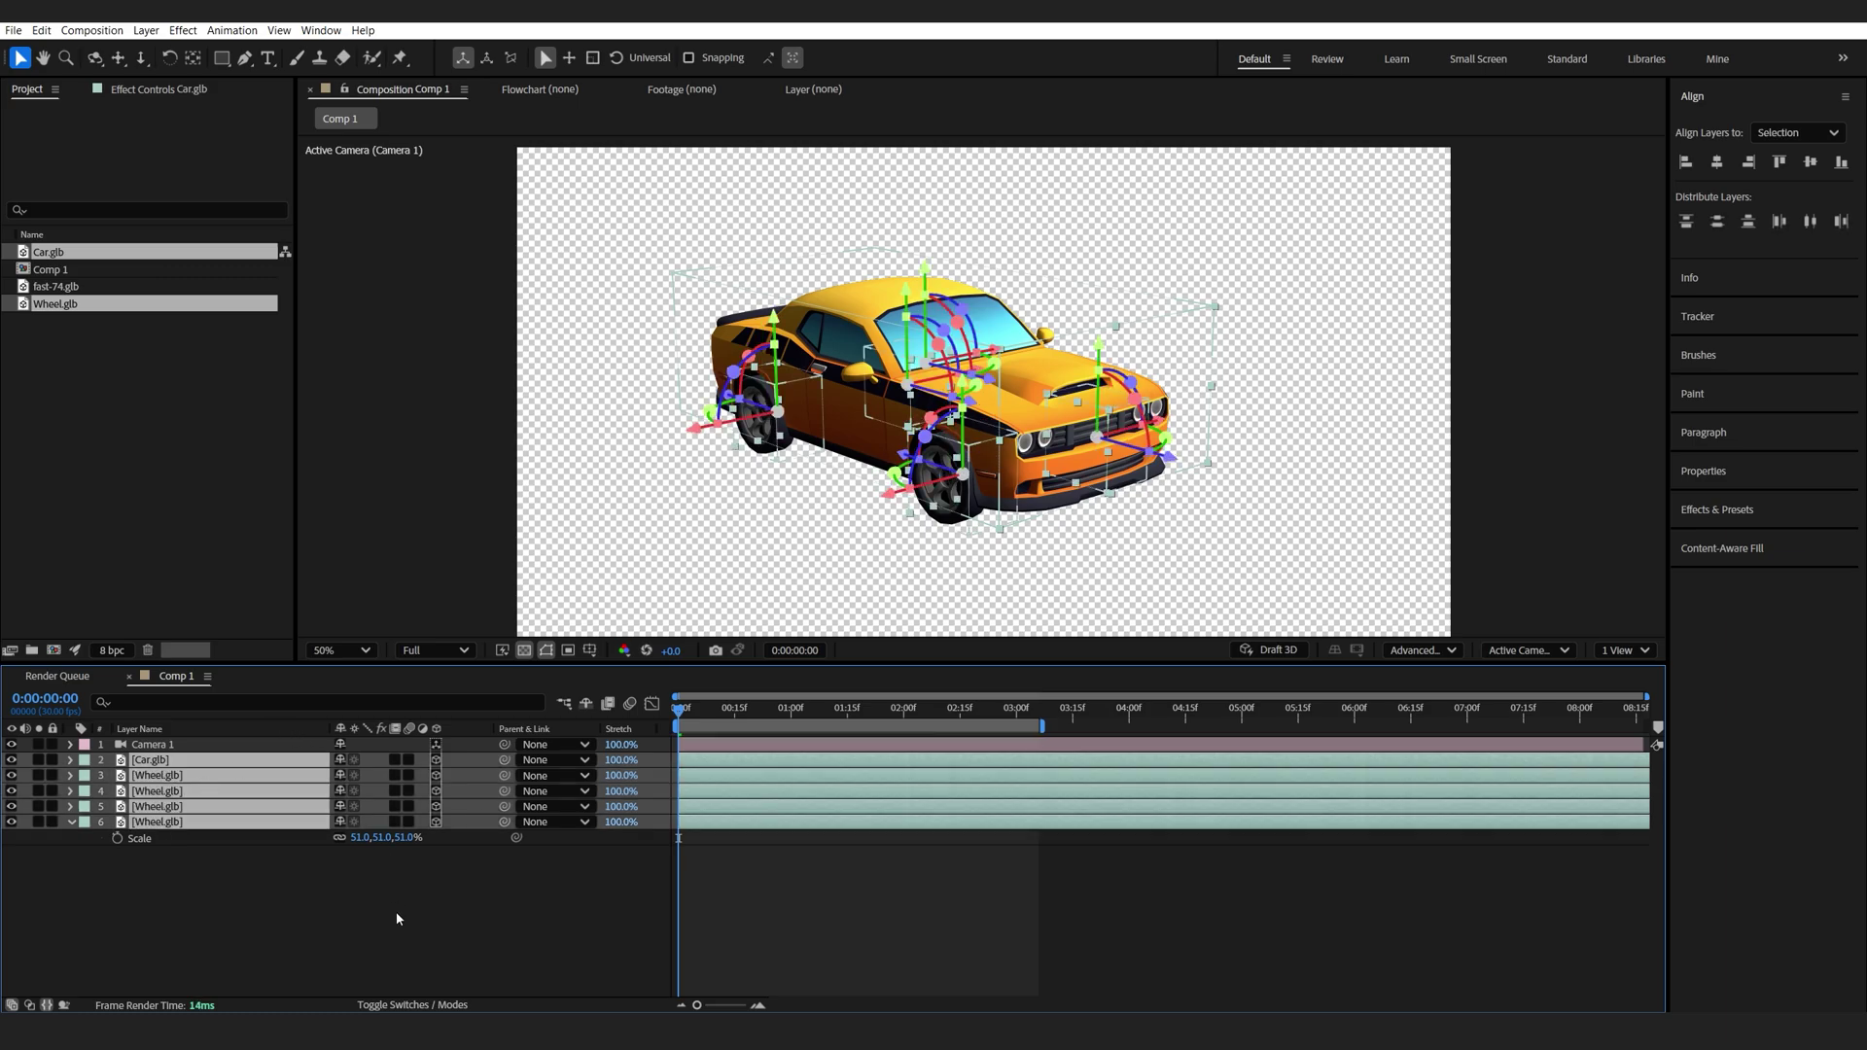
Try spinning a front wheel with its X Rotation, and undo the rotation.
left_click(195, 791)
key("r")
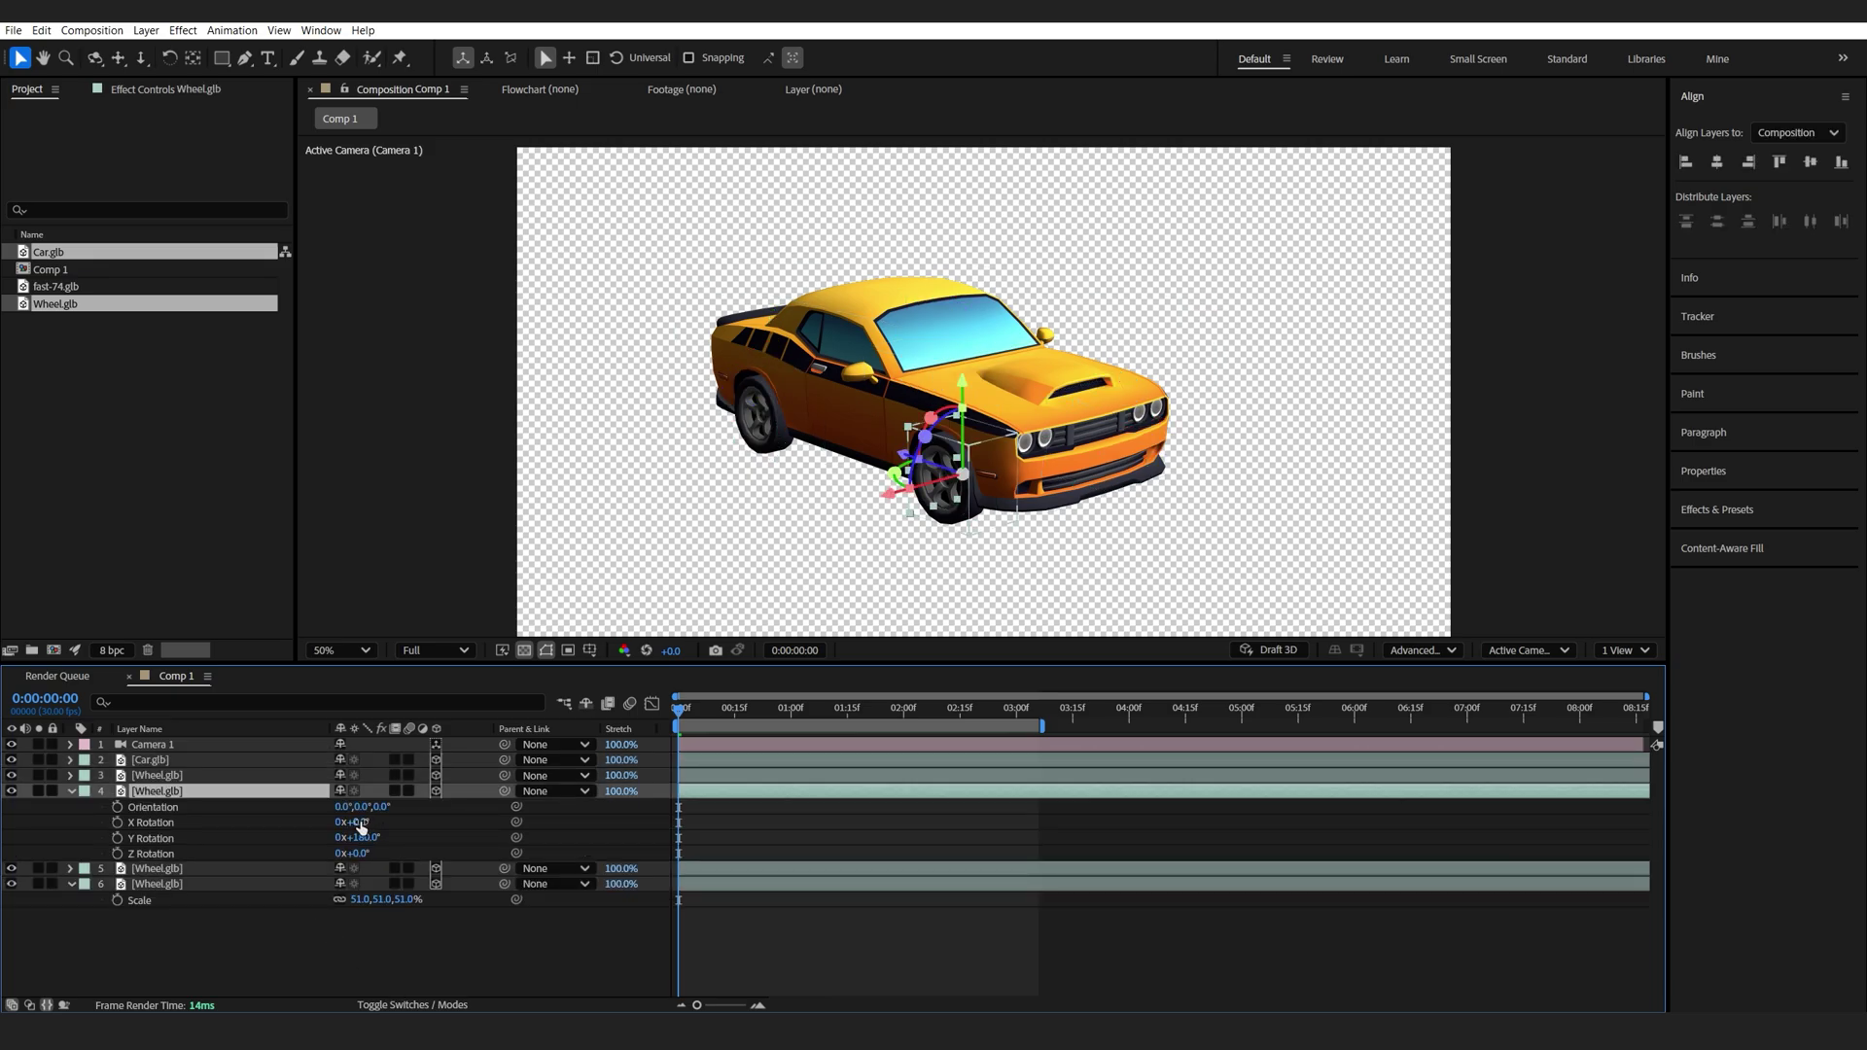
left_click_drag(360, 826, 982, 502)
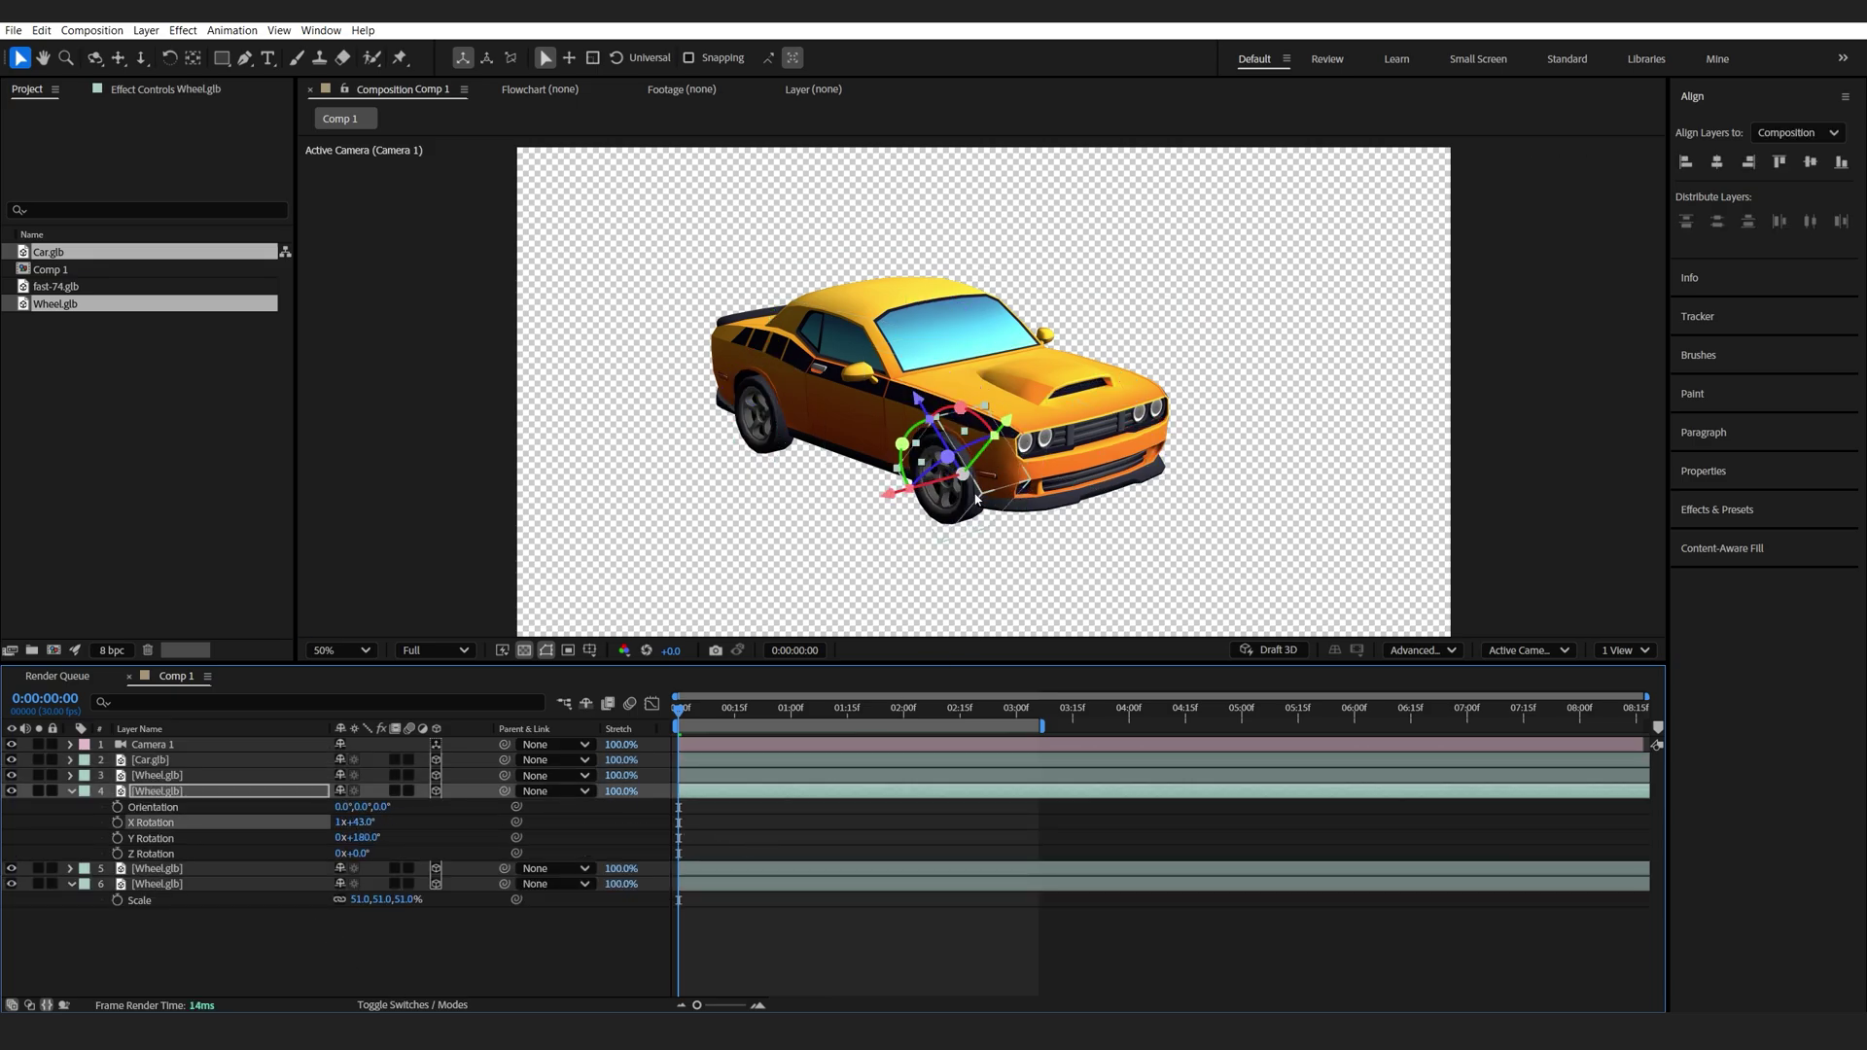
key("ctrl+z")
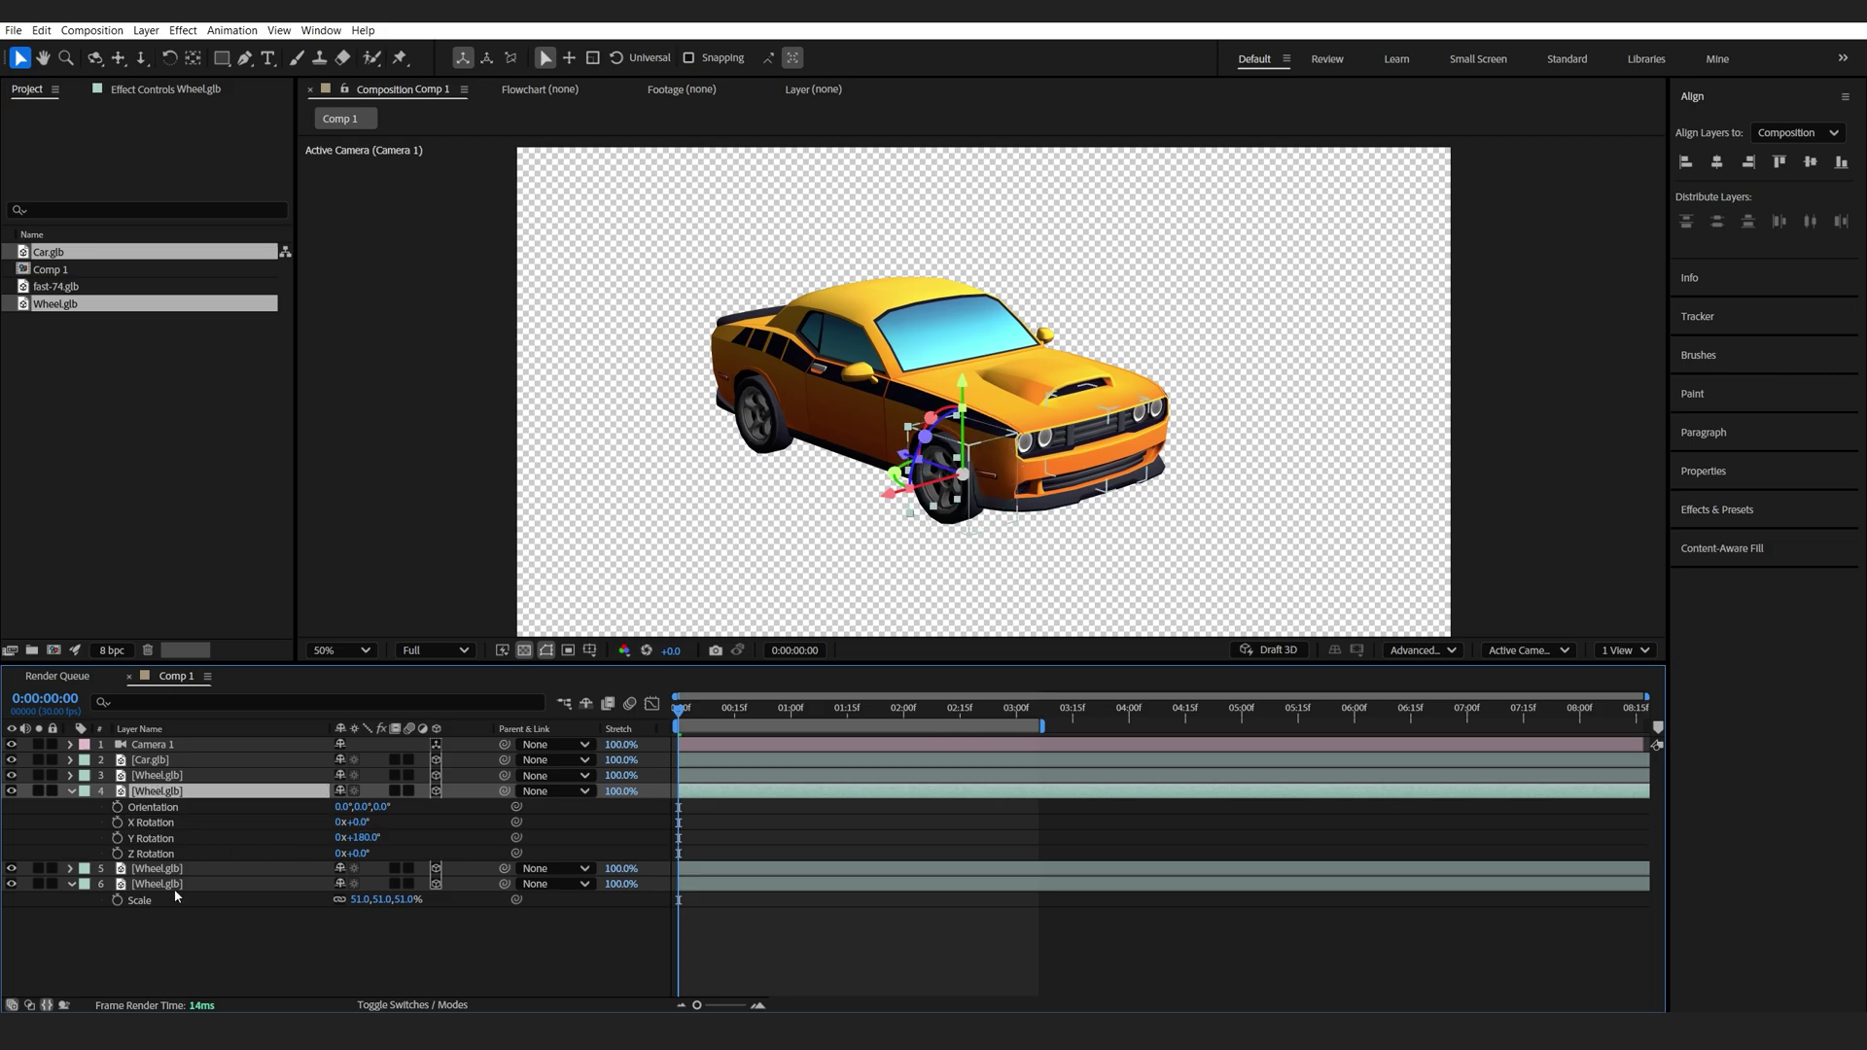
Try turning the car body with its Y Rotation, and undo the rotation.
left_click(175, 884)
left_click(150, 759)
key("r")
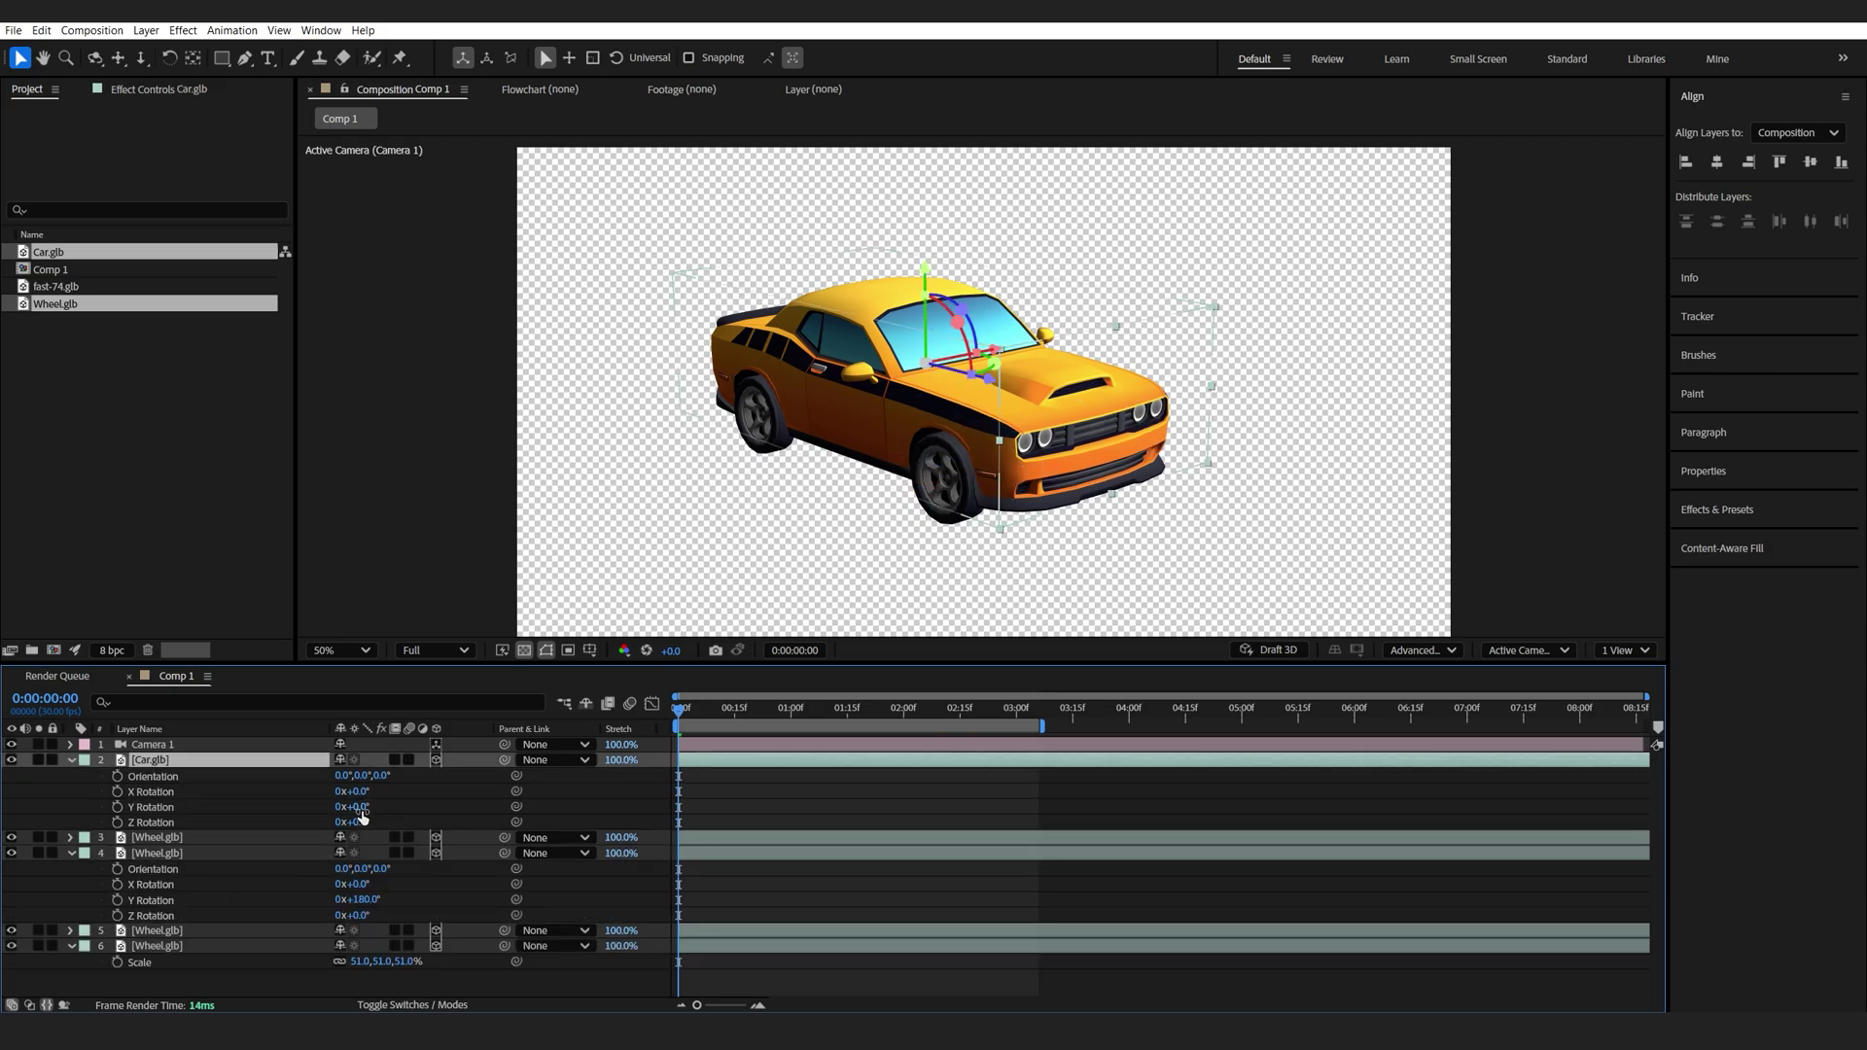
left_click_drag(362, 806, 367, 806)
key("ctrl+z")
Collapse the expanded layer properties and set X Rotation keyframes on all four wheel layers at 0 seconds.
left_click(70, 854)
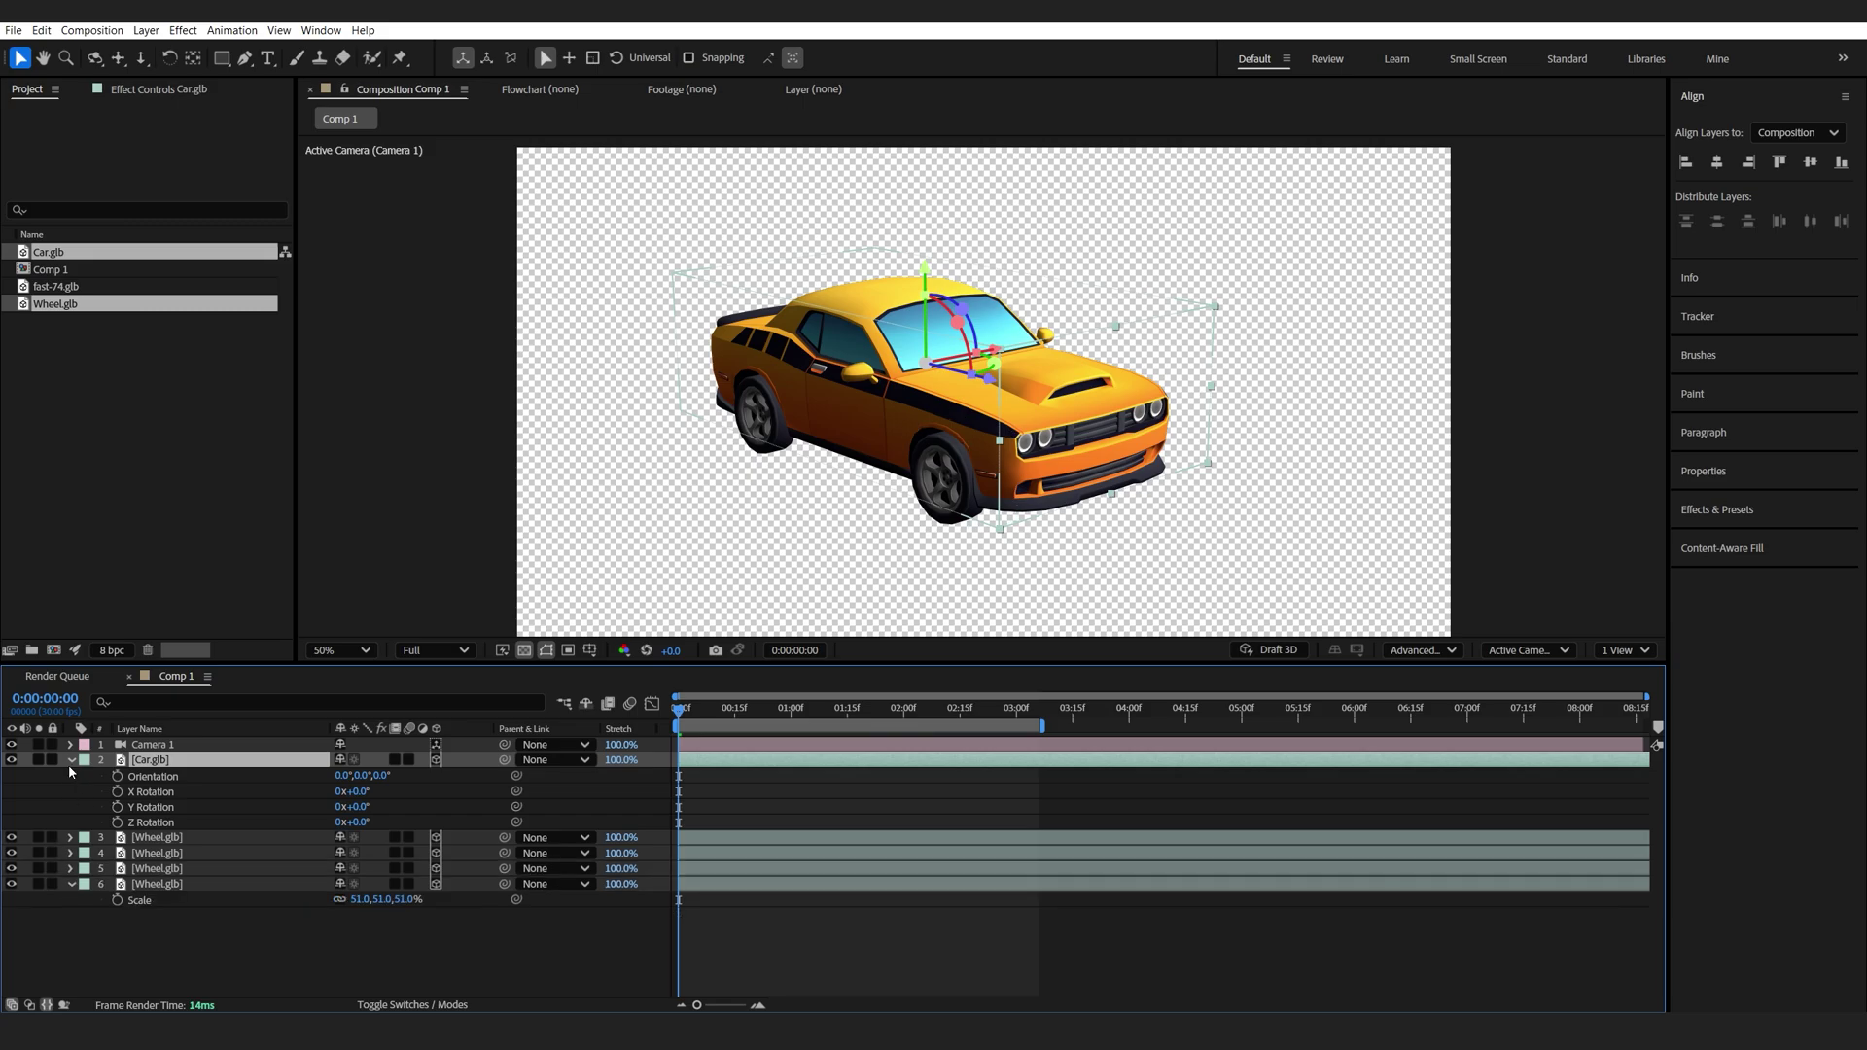
left_click(71, 760)
left_click(158, 776)
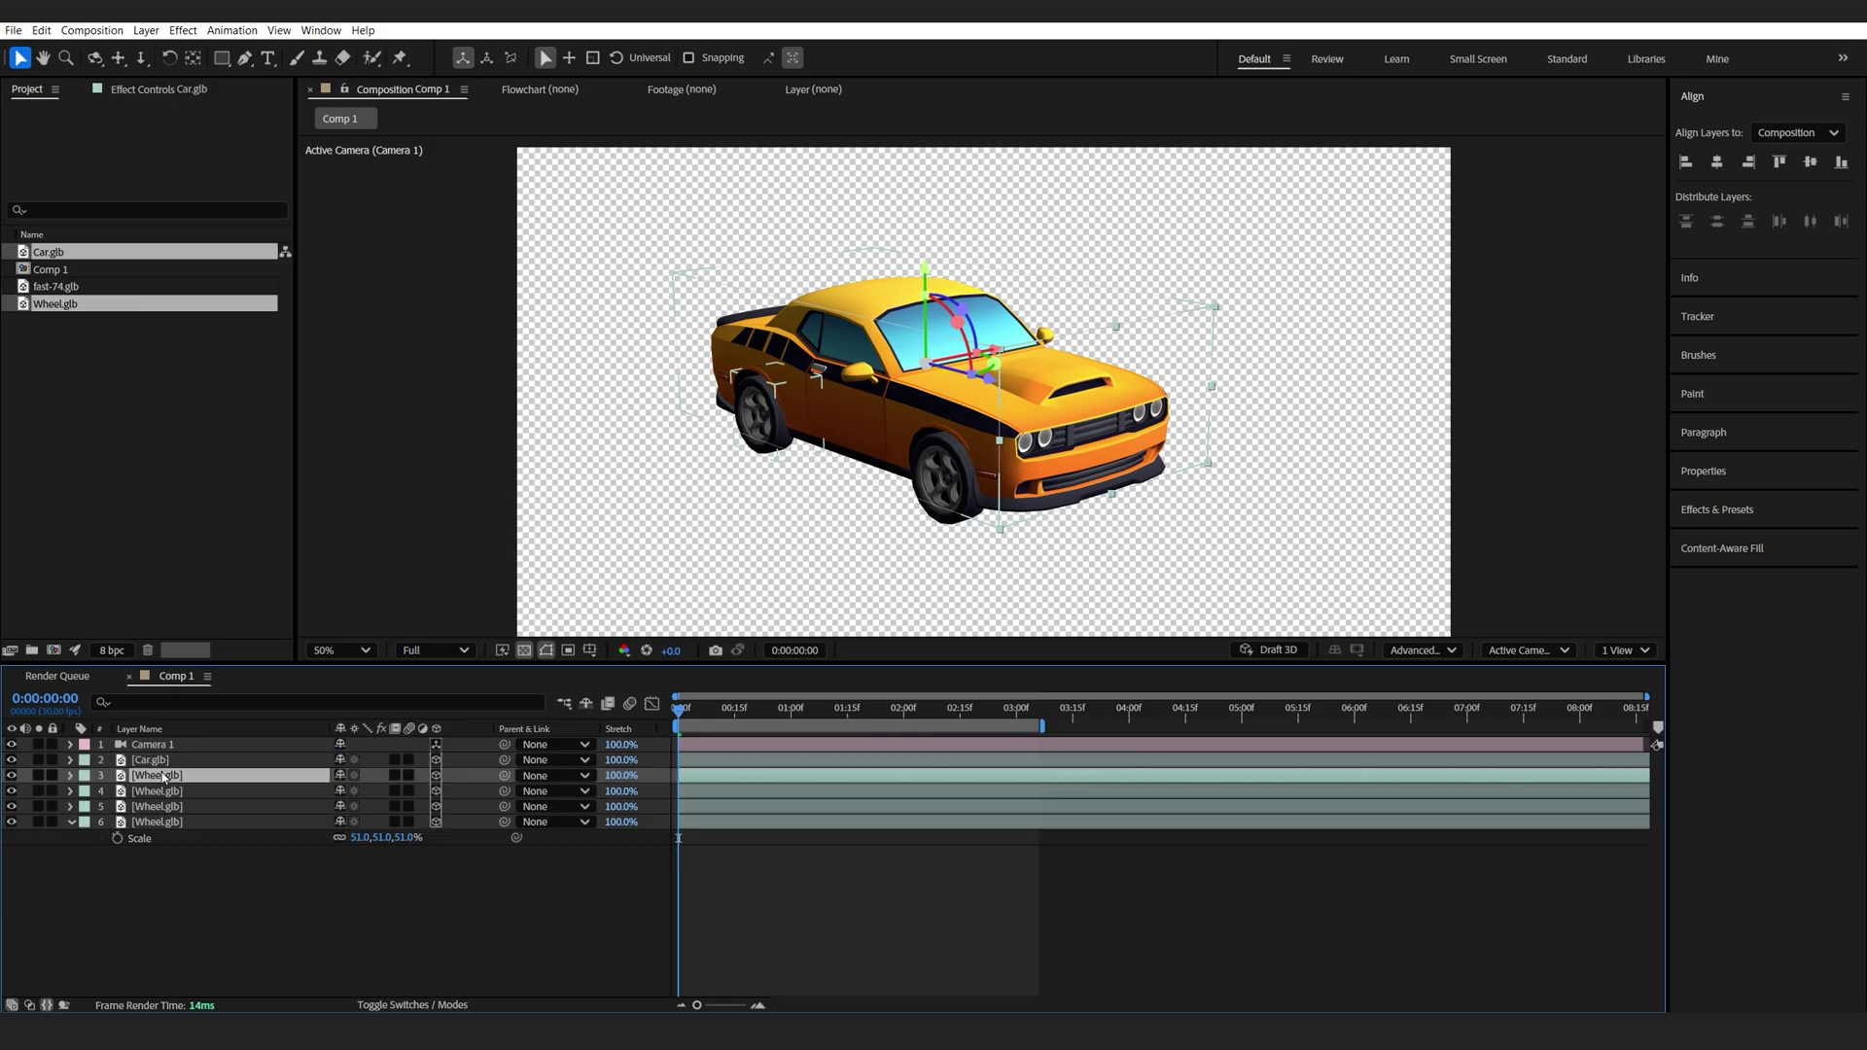
left_click(178, 821, "shift")
key("r")
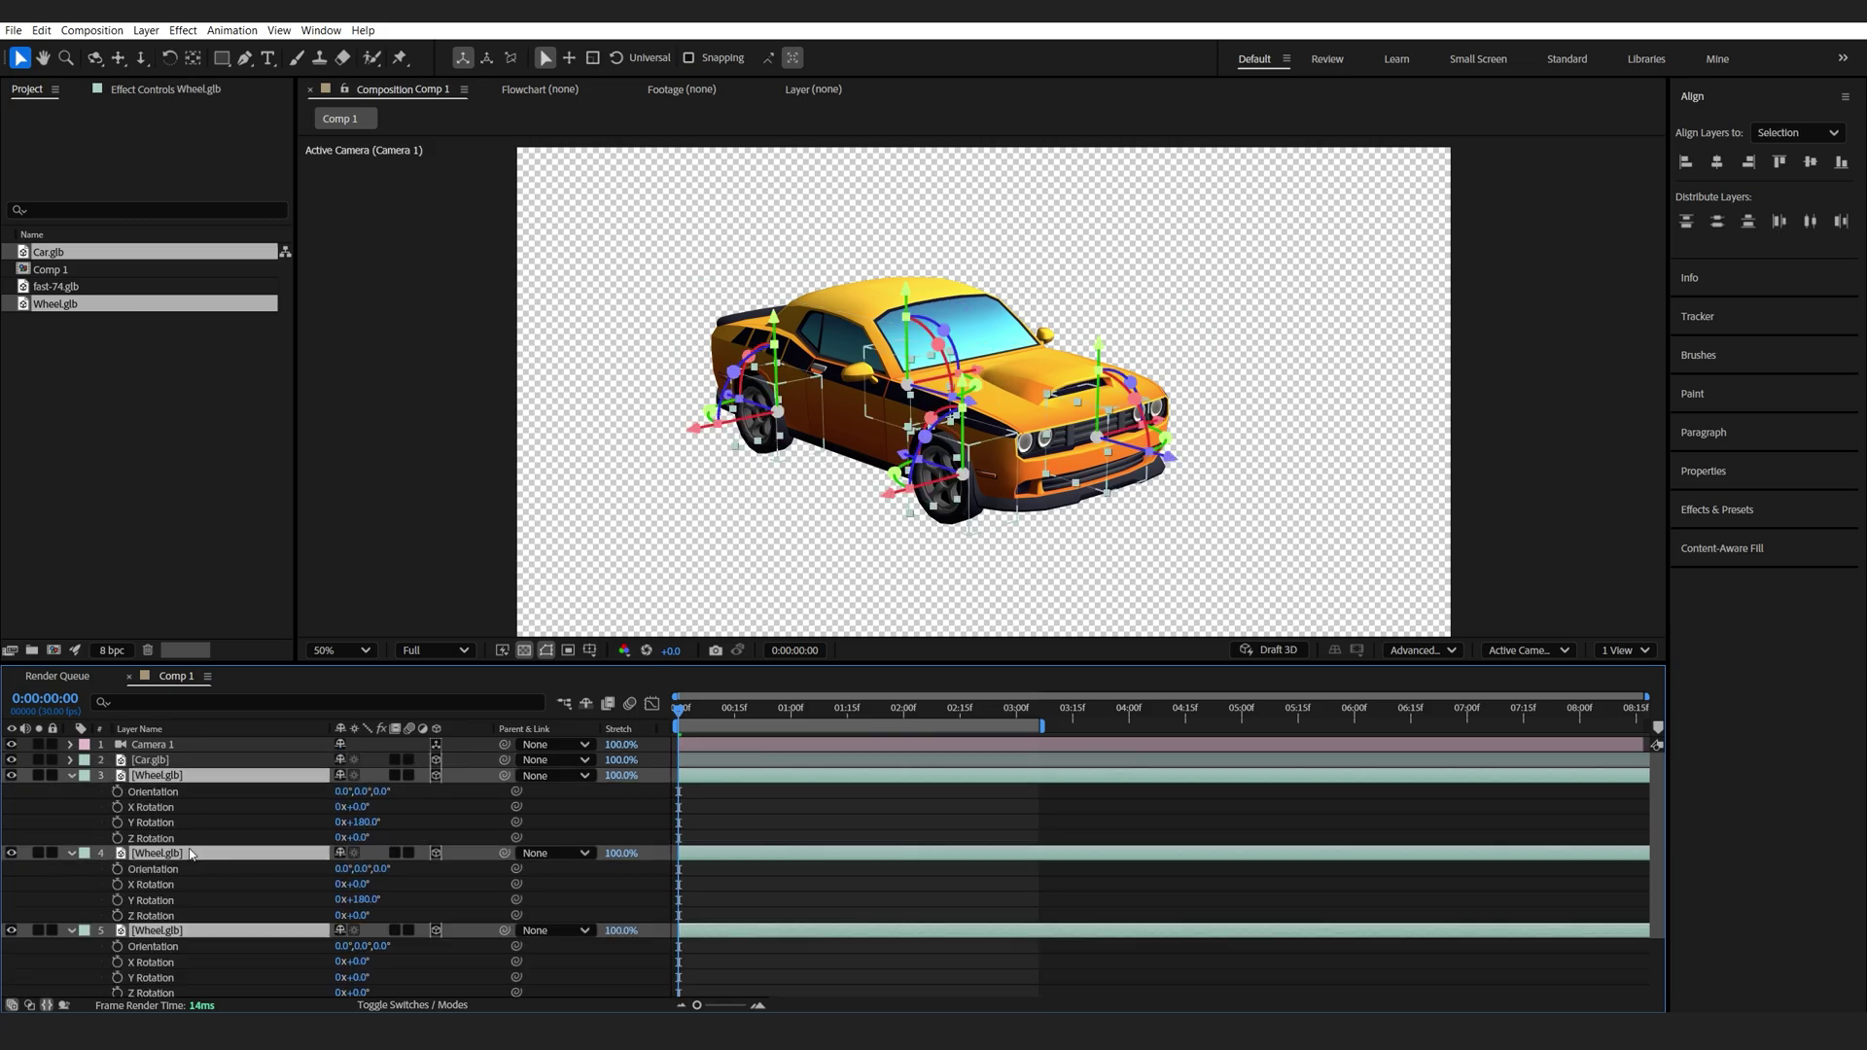
left_click(118, 807)
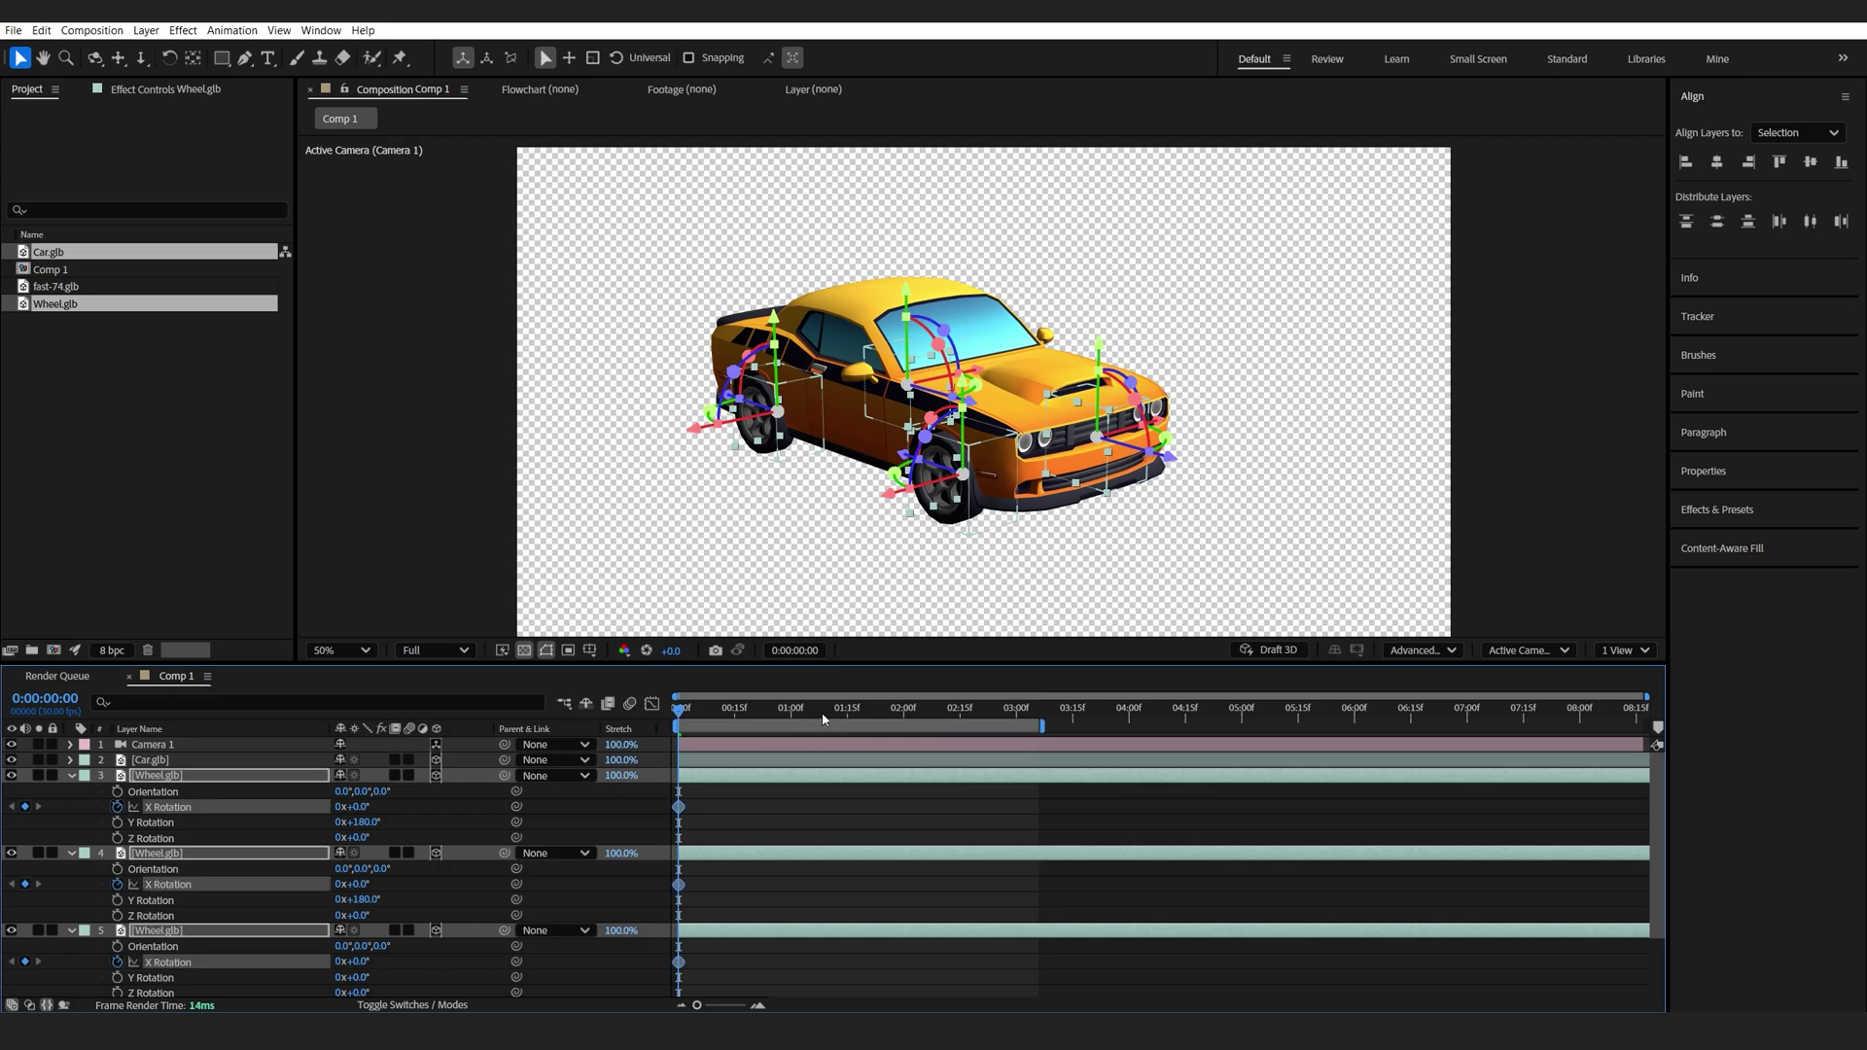
End the work area at 5 seconds, keyframe the wheels' X Rotation there at 3 revolutions, and preview the spin up close.
left_click(1239, 716)
key("n")
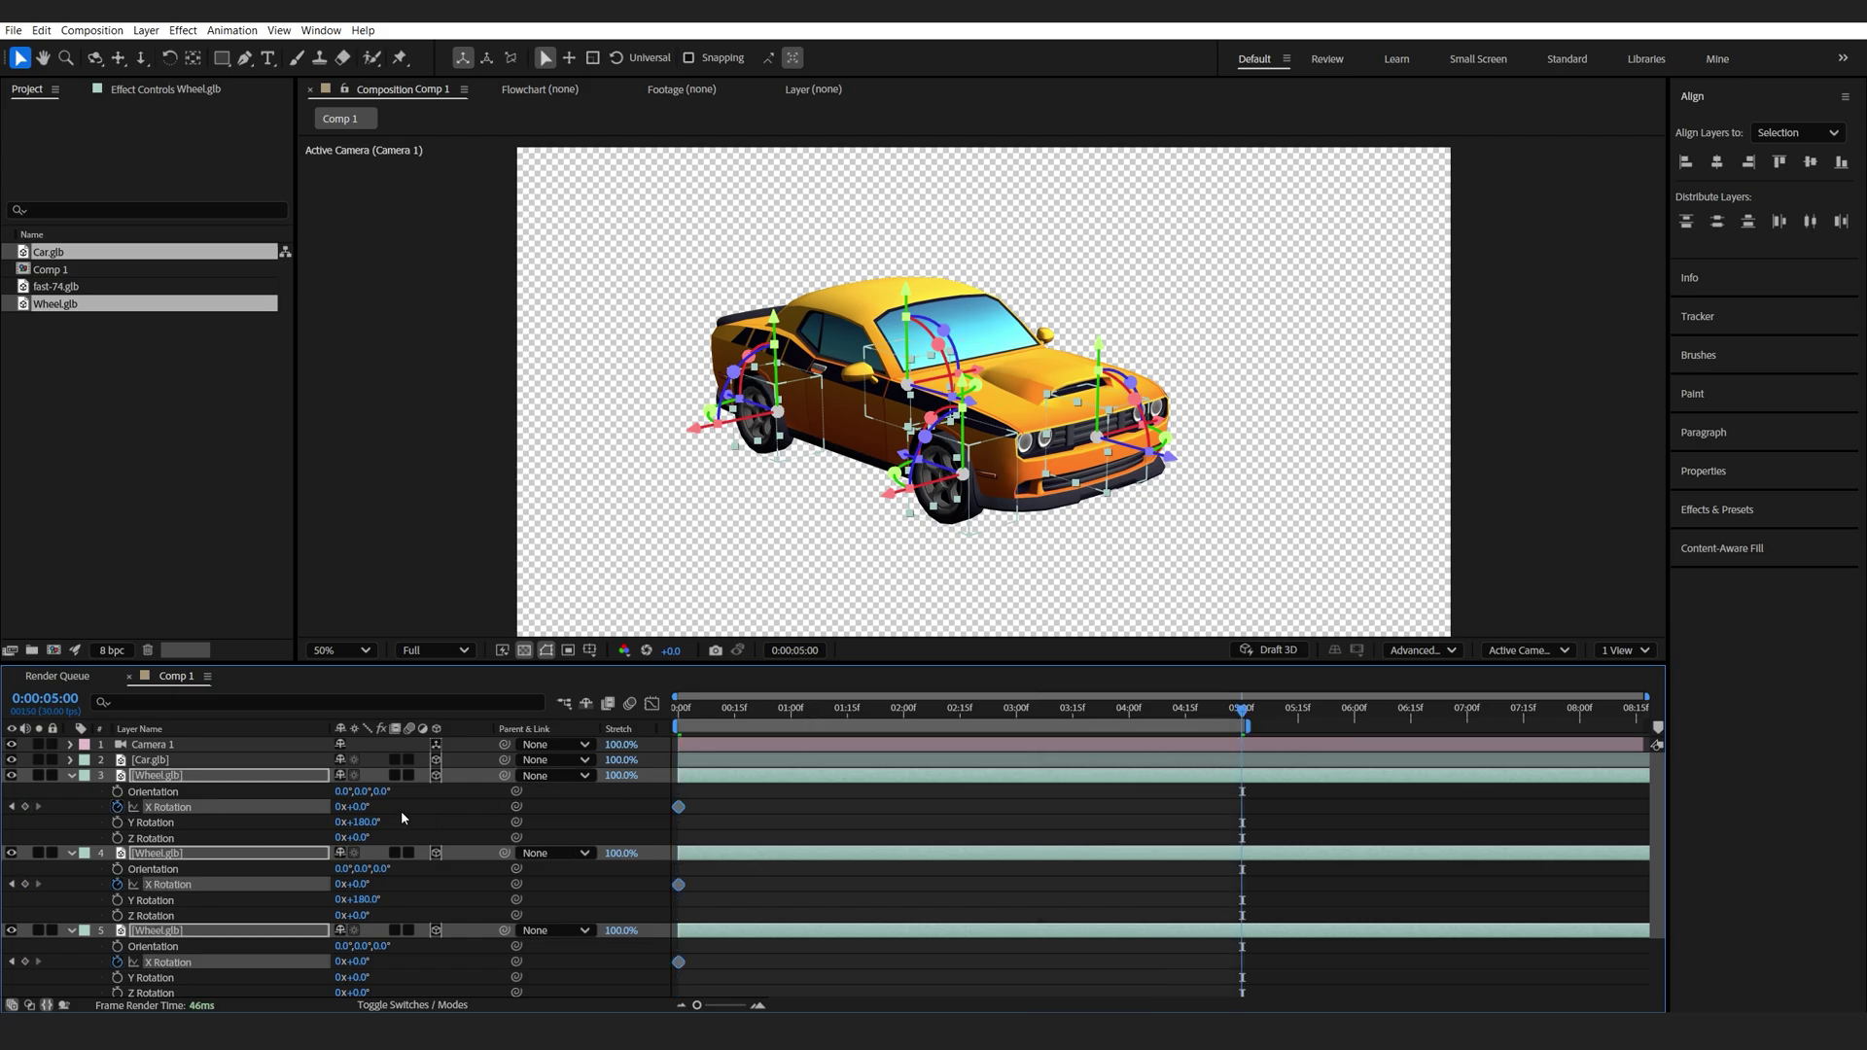
left_click(339, 807)
type("3")
left_click(723, 822)
key("space")
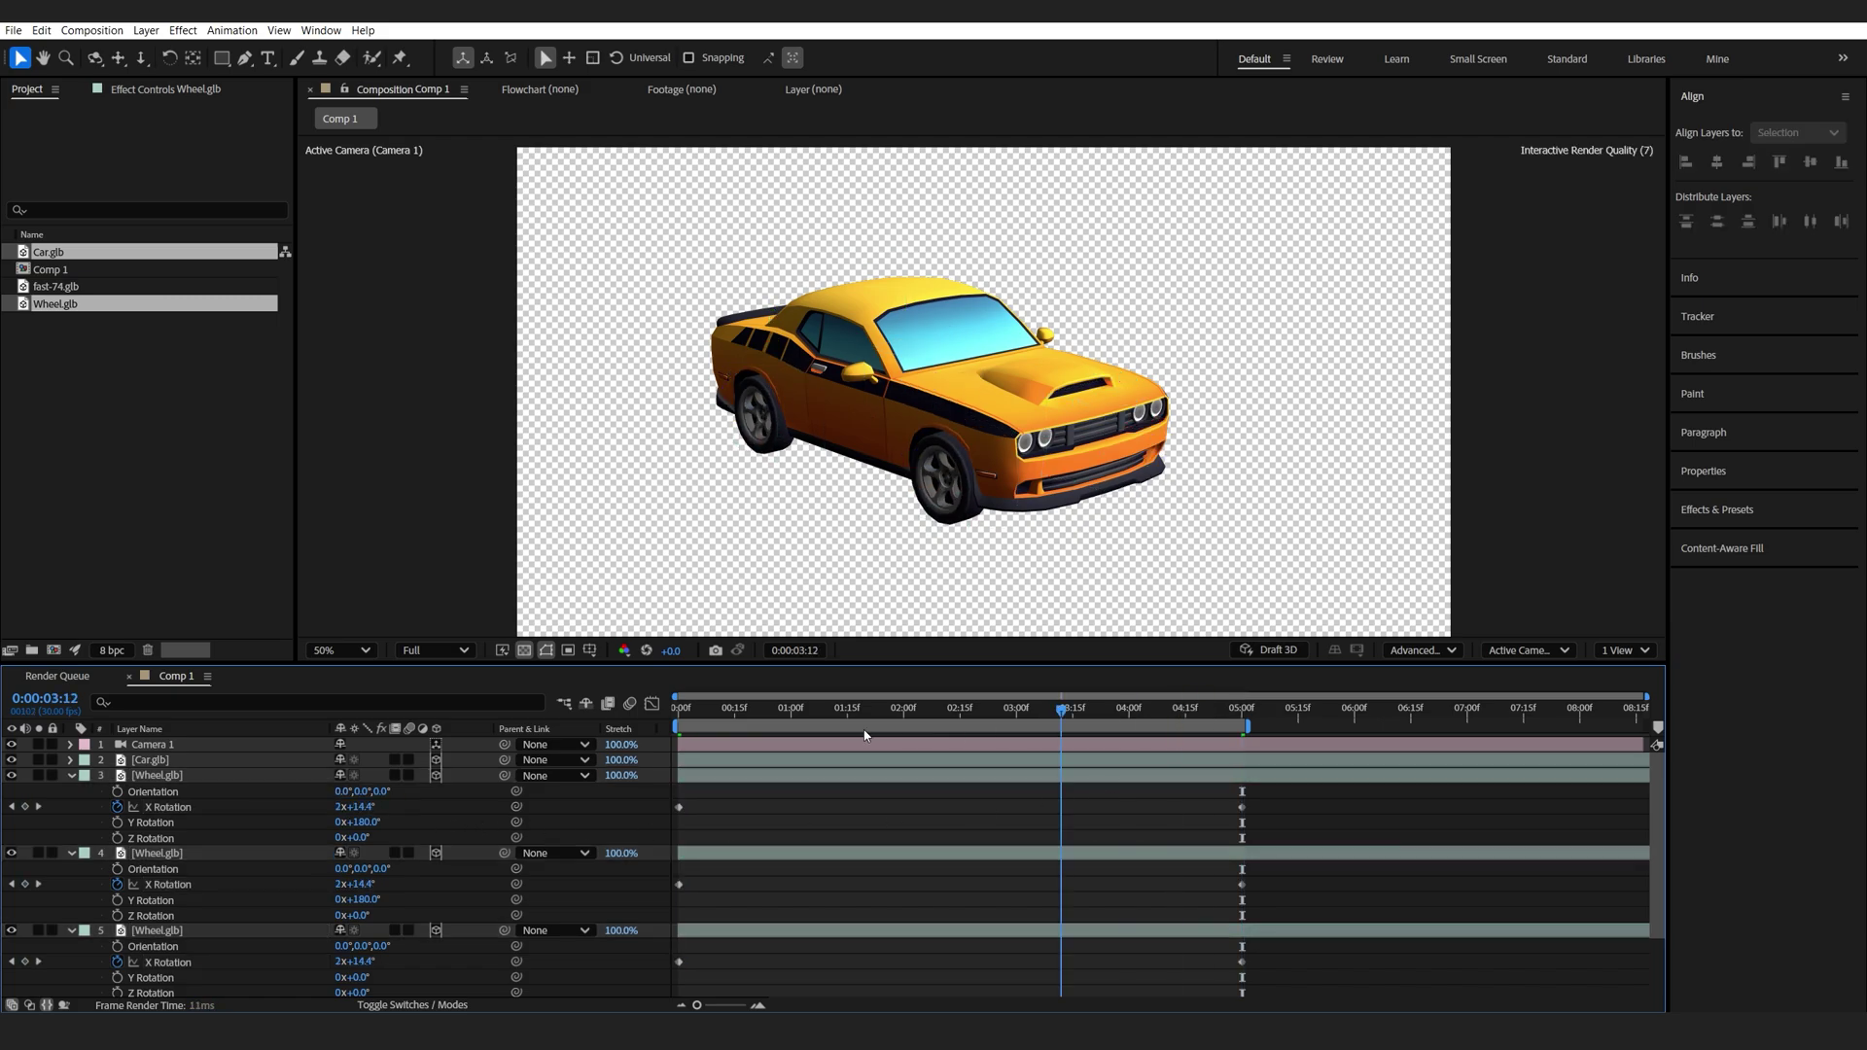
key("slash")
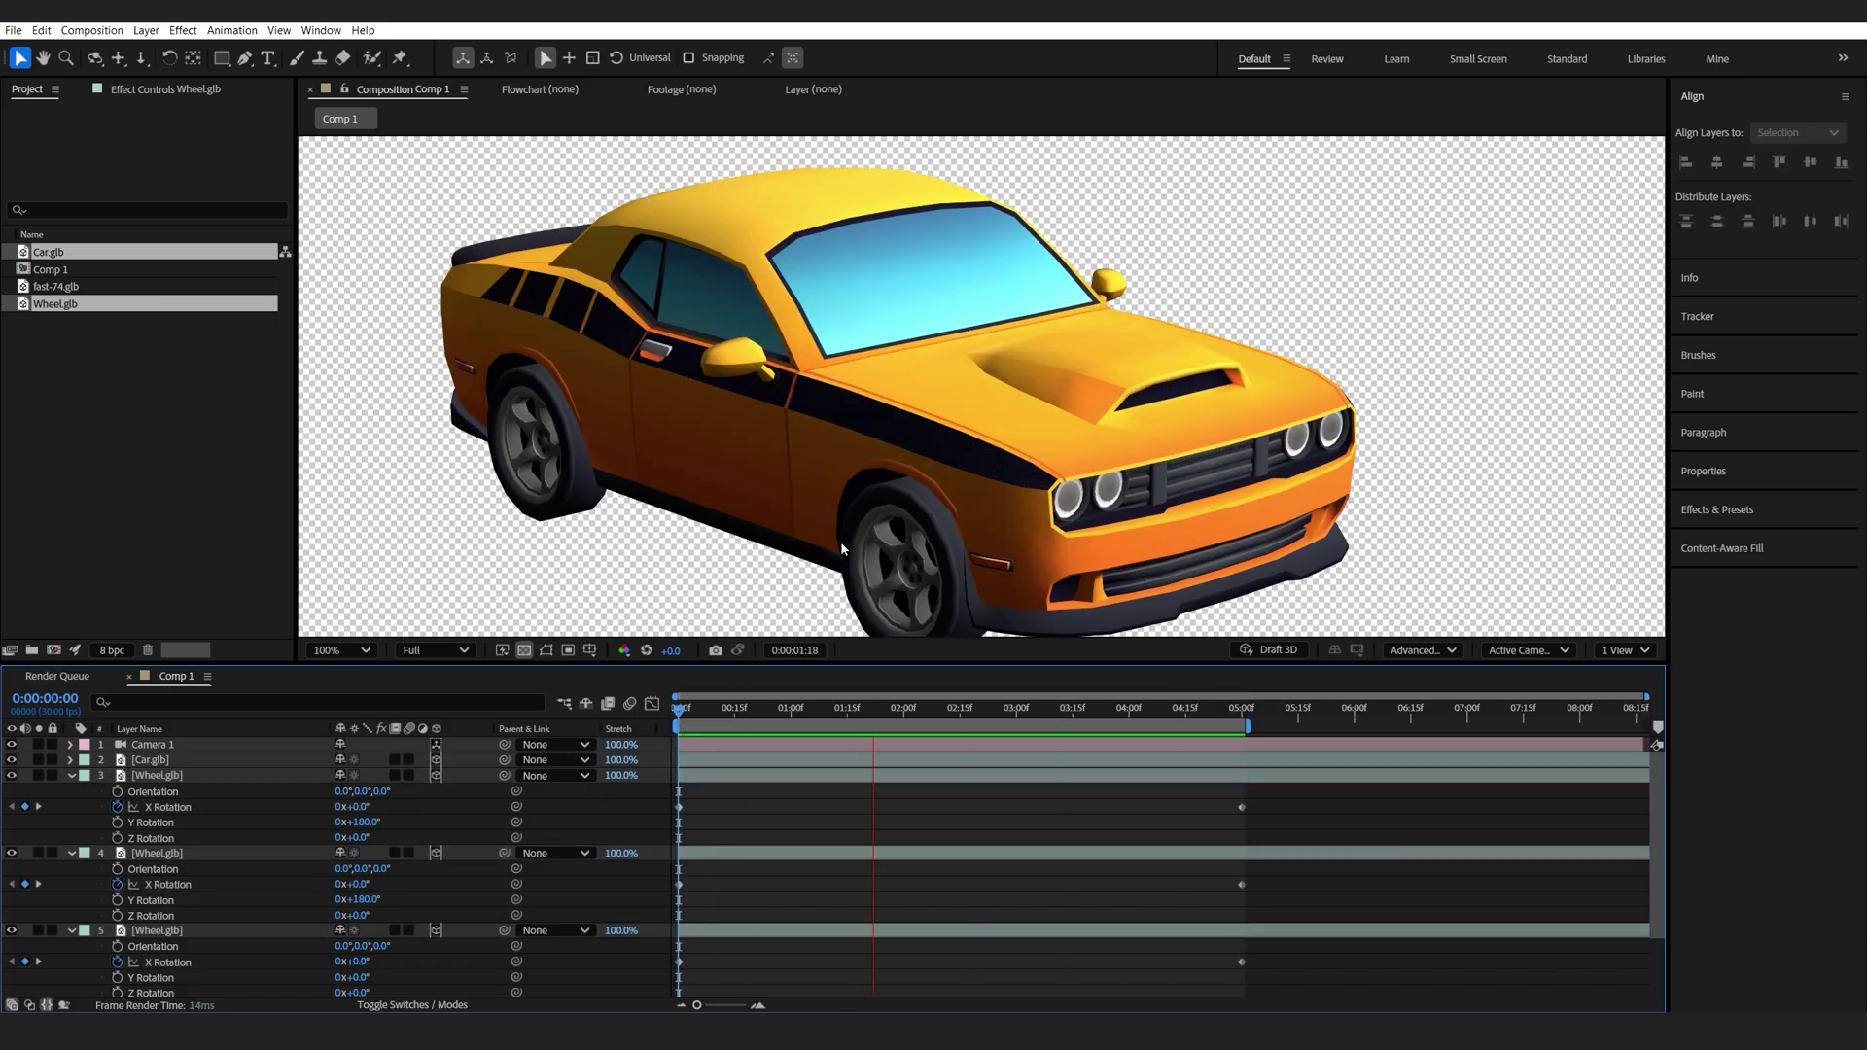
Set the X Rotation of all four wheels to 5 revolutions at 5 seconds, and play the animation from the start.
left_click(1241, 713)
left_click_drag(1282, 789, 1130, 997)
left_click_drag(1281, 997, 1282, 1007)
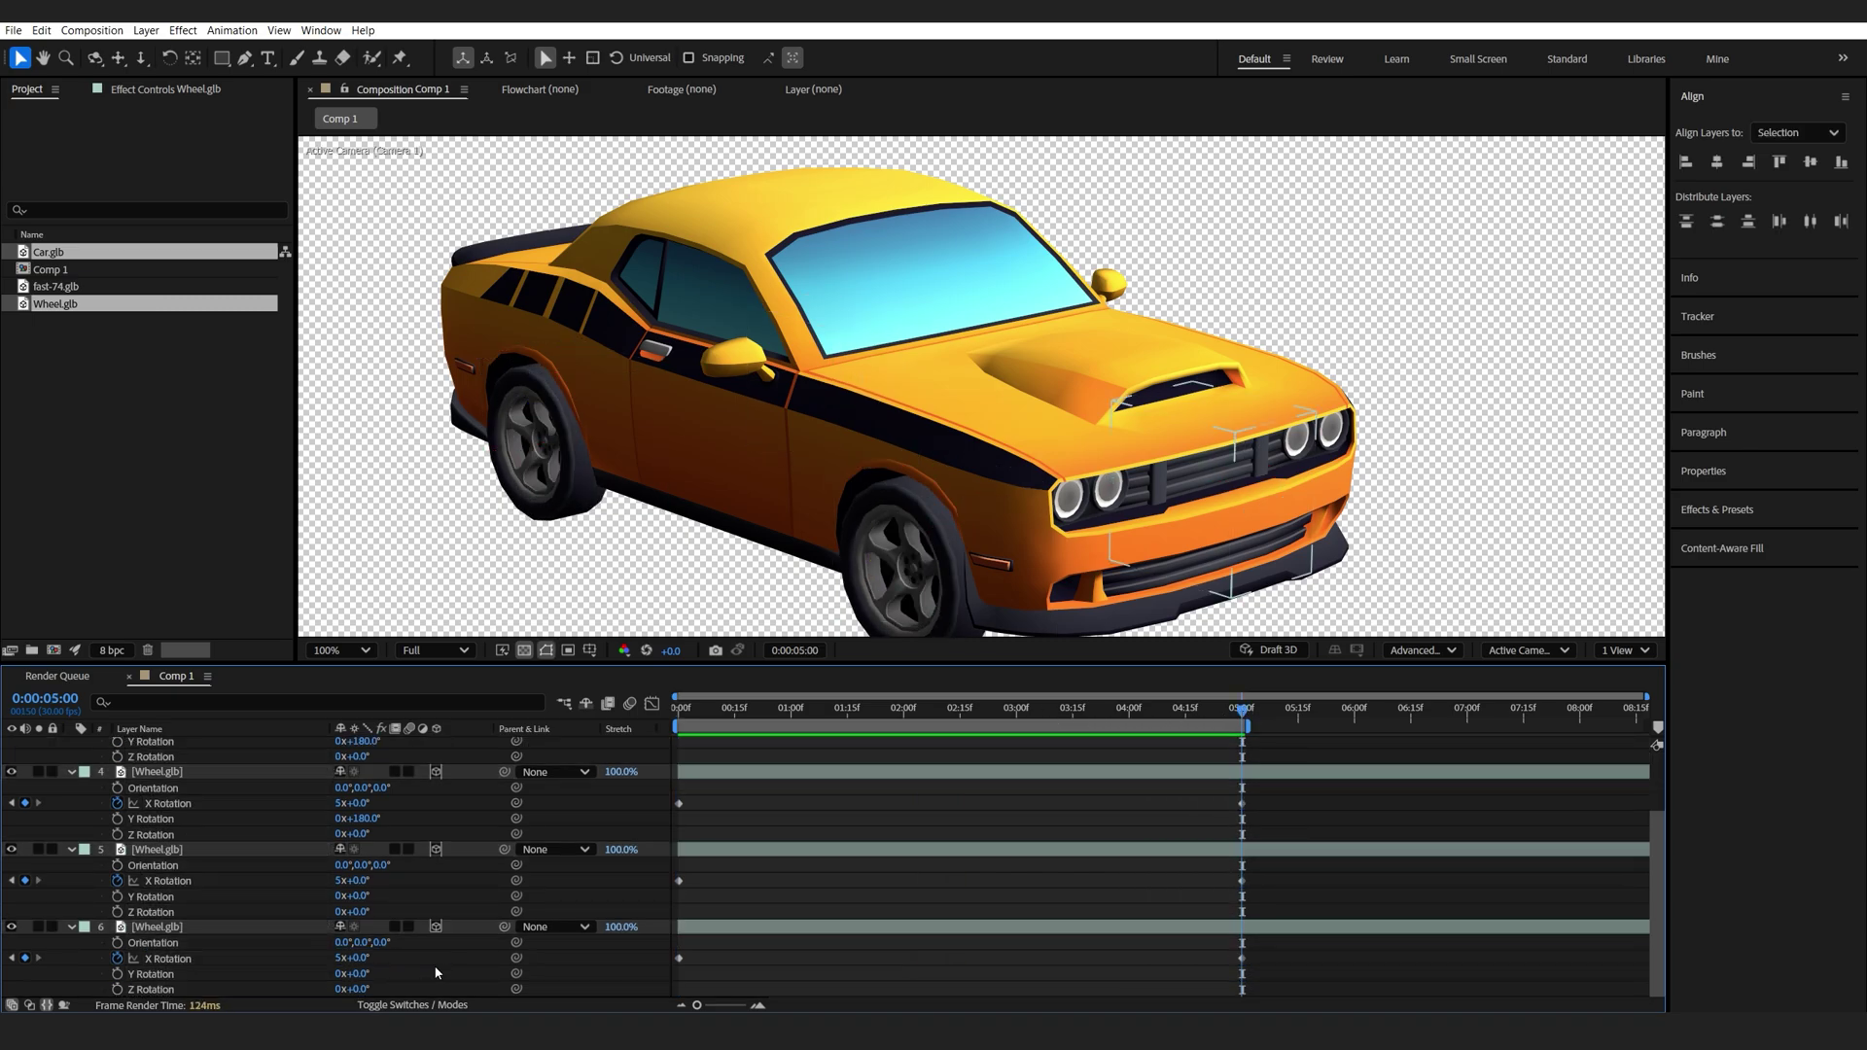
key("F2")
key("Home")
key("space")
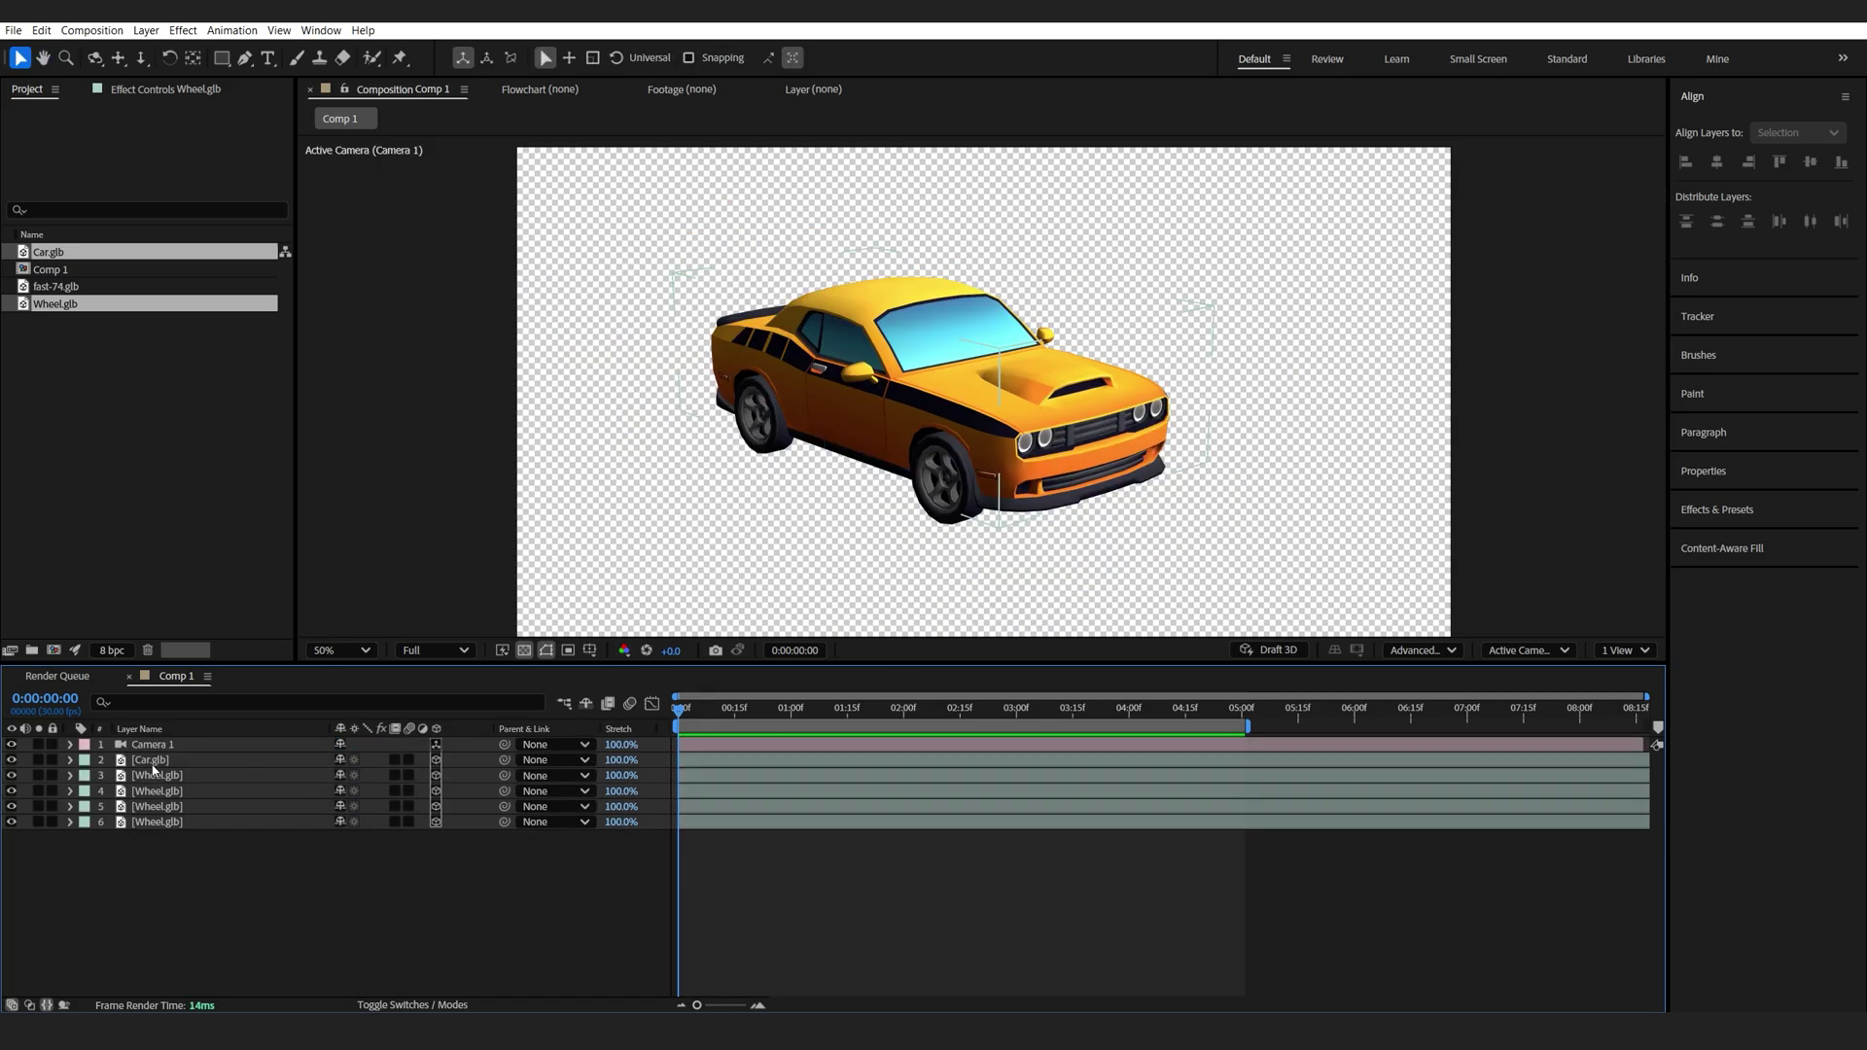
Try moving the car body on its own in the composition view, and undo the move.
left_click(739, 438)
mouse_move(988, 378)
left_mouse_down()
mouse_move(1139, 416)
mouse_move(1010, 384)
left_mouse_up()
key("ctrl+z")
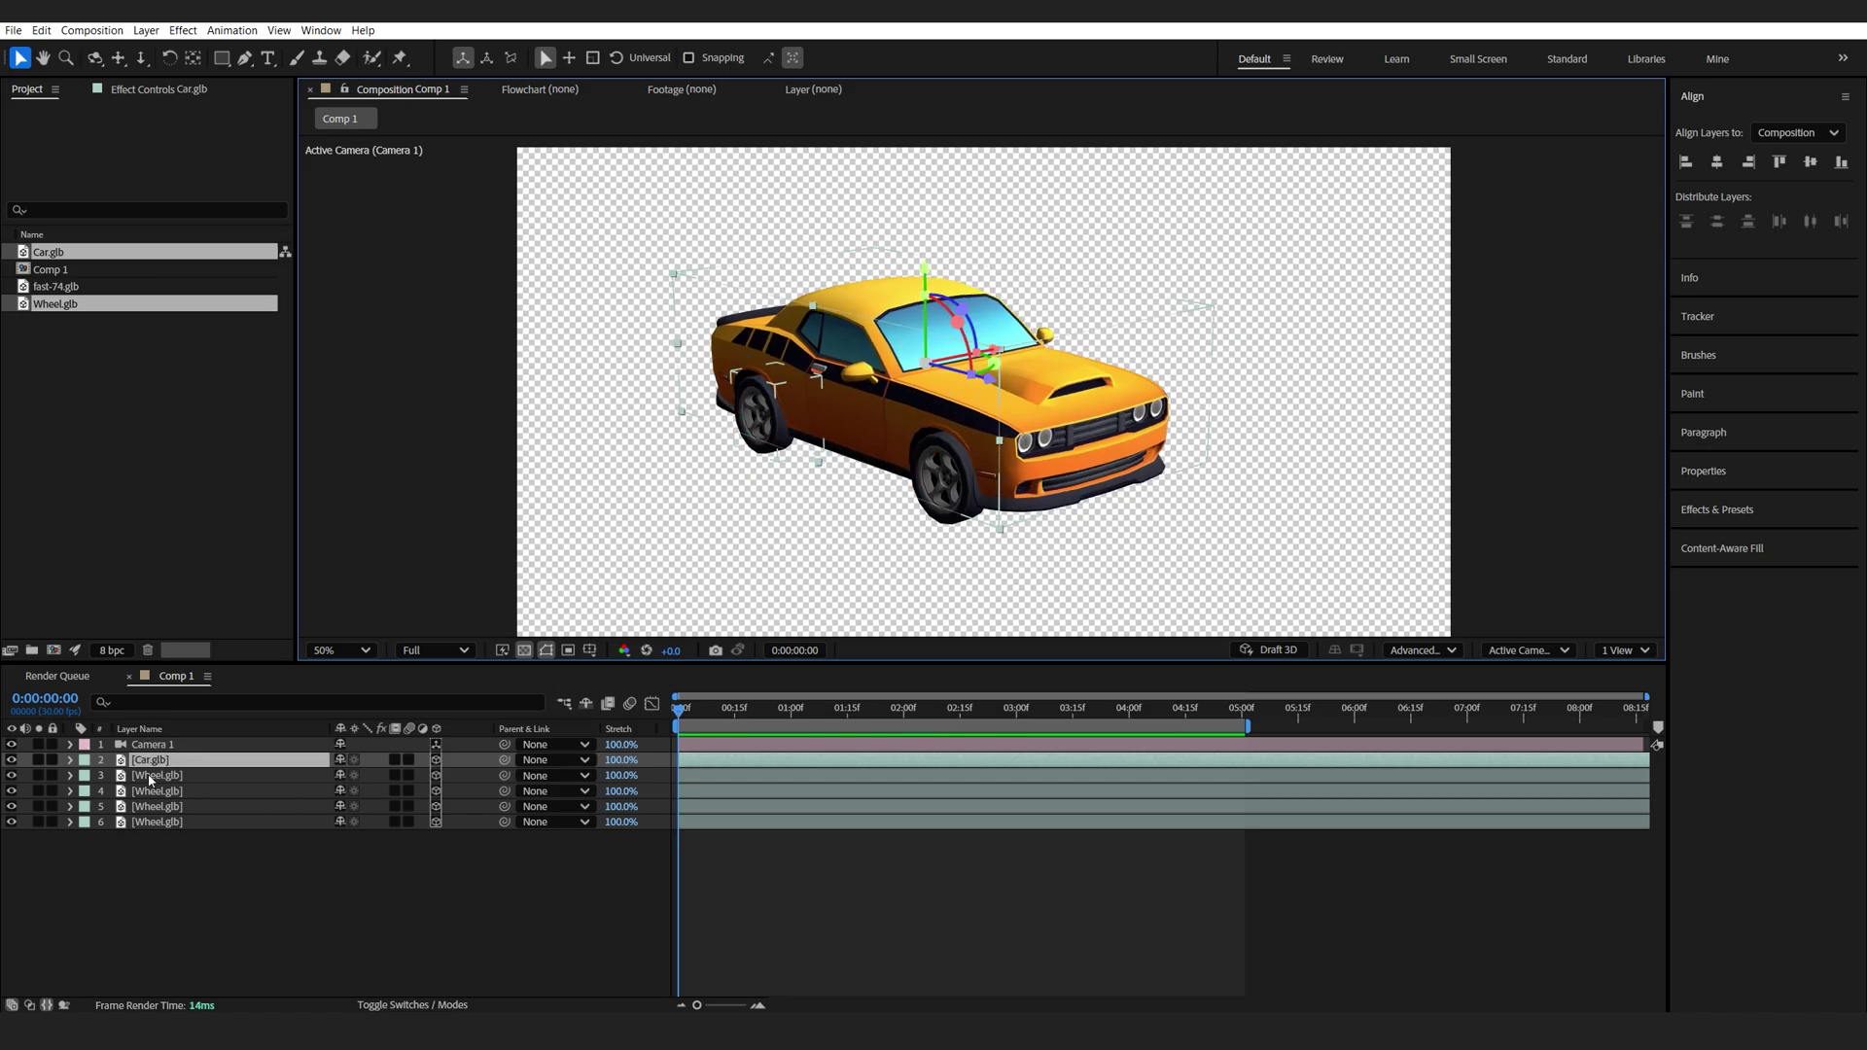
Parent all four wheel layers to the Car.glb layer.
left_click(151, 775)
left_click(156, 821, "shift")
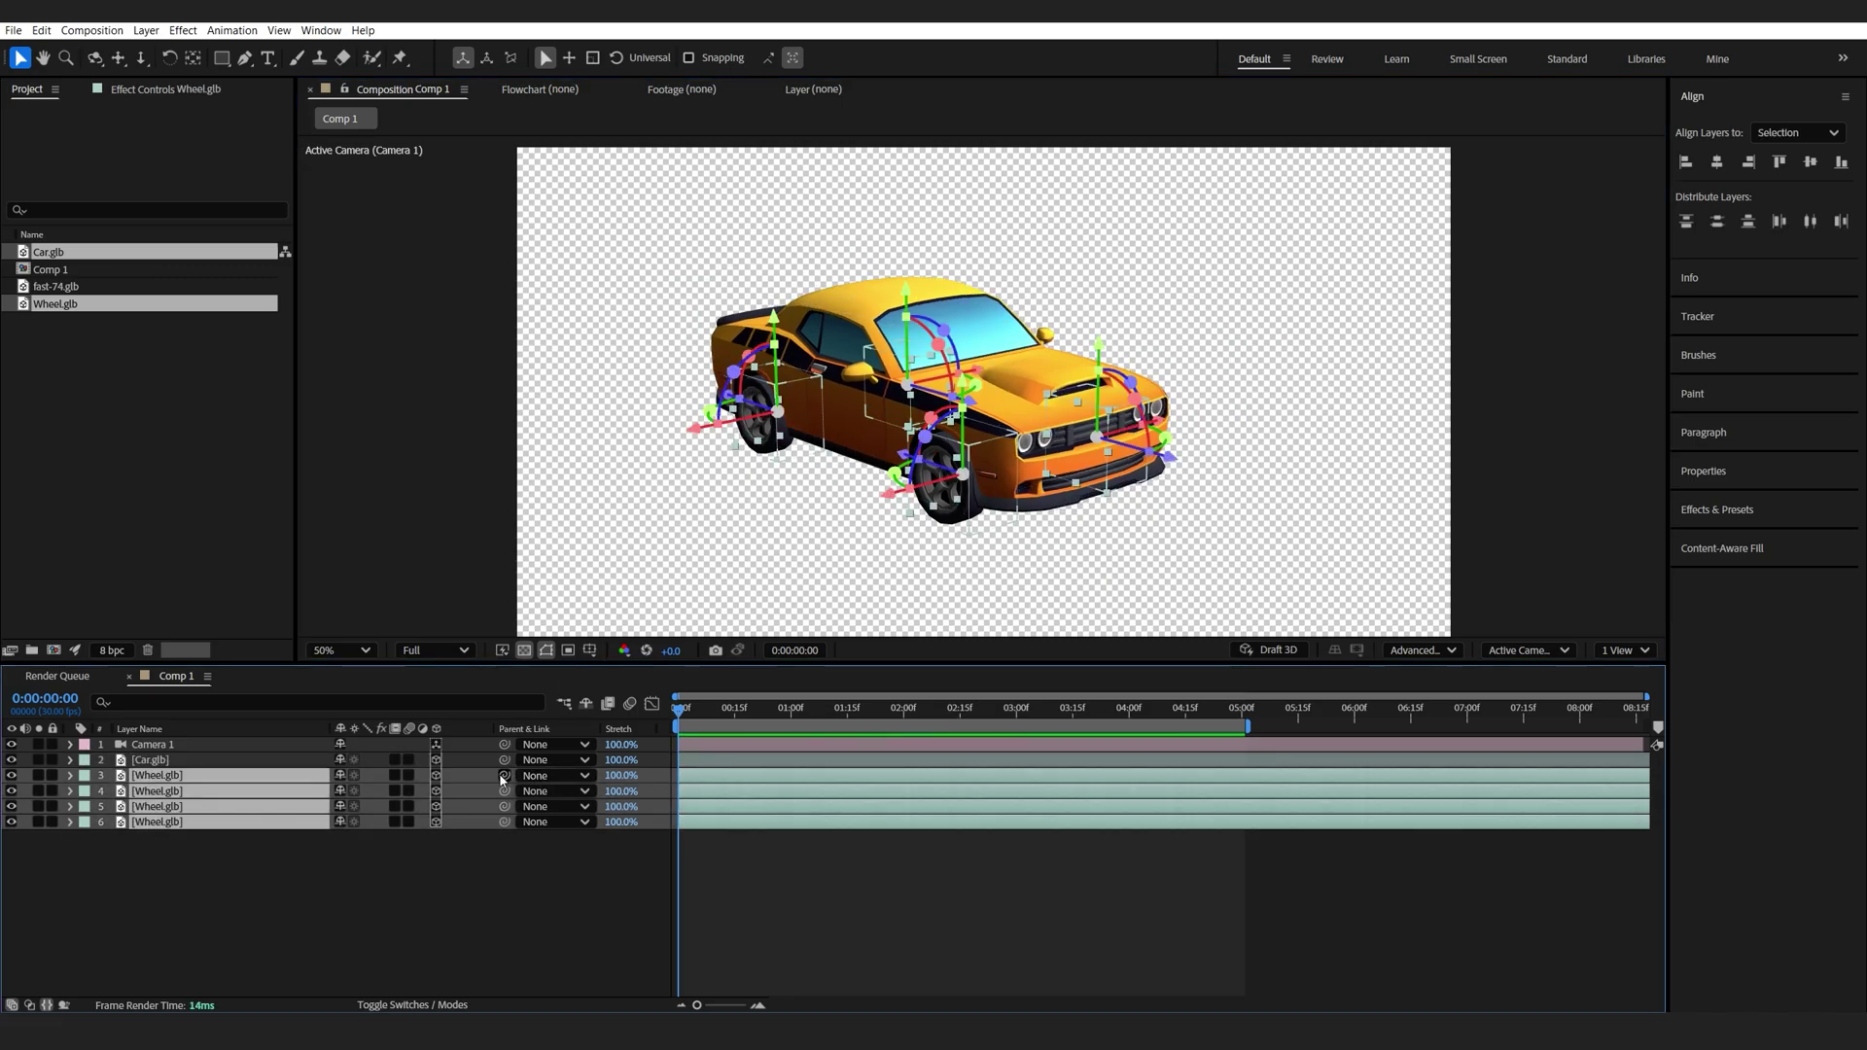
left_click_drag(504, 775, 151, 759)
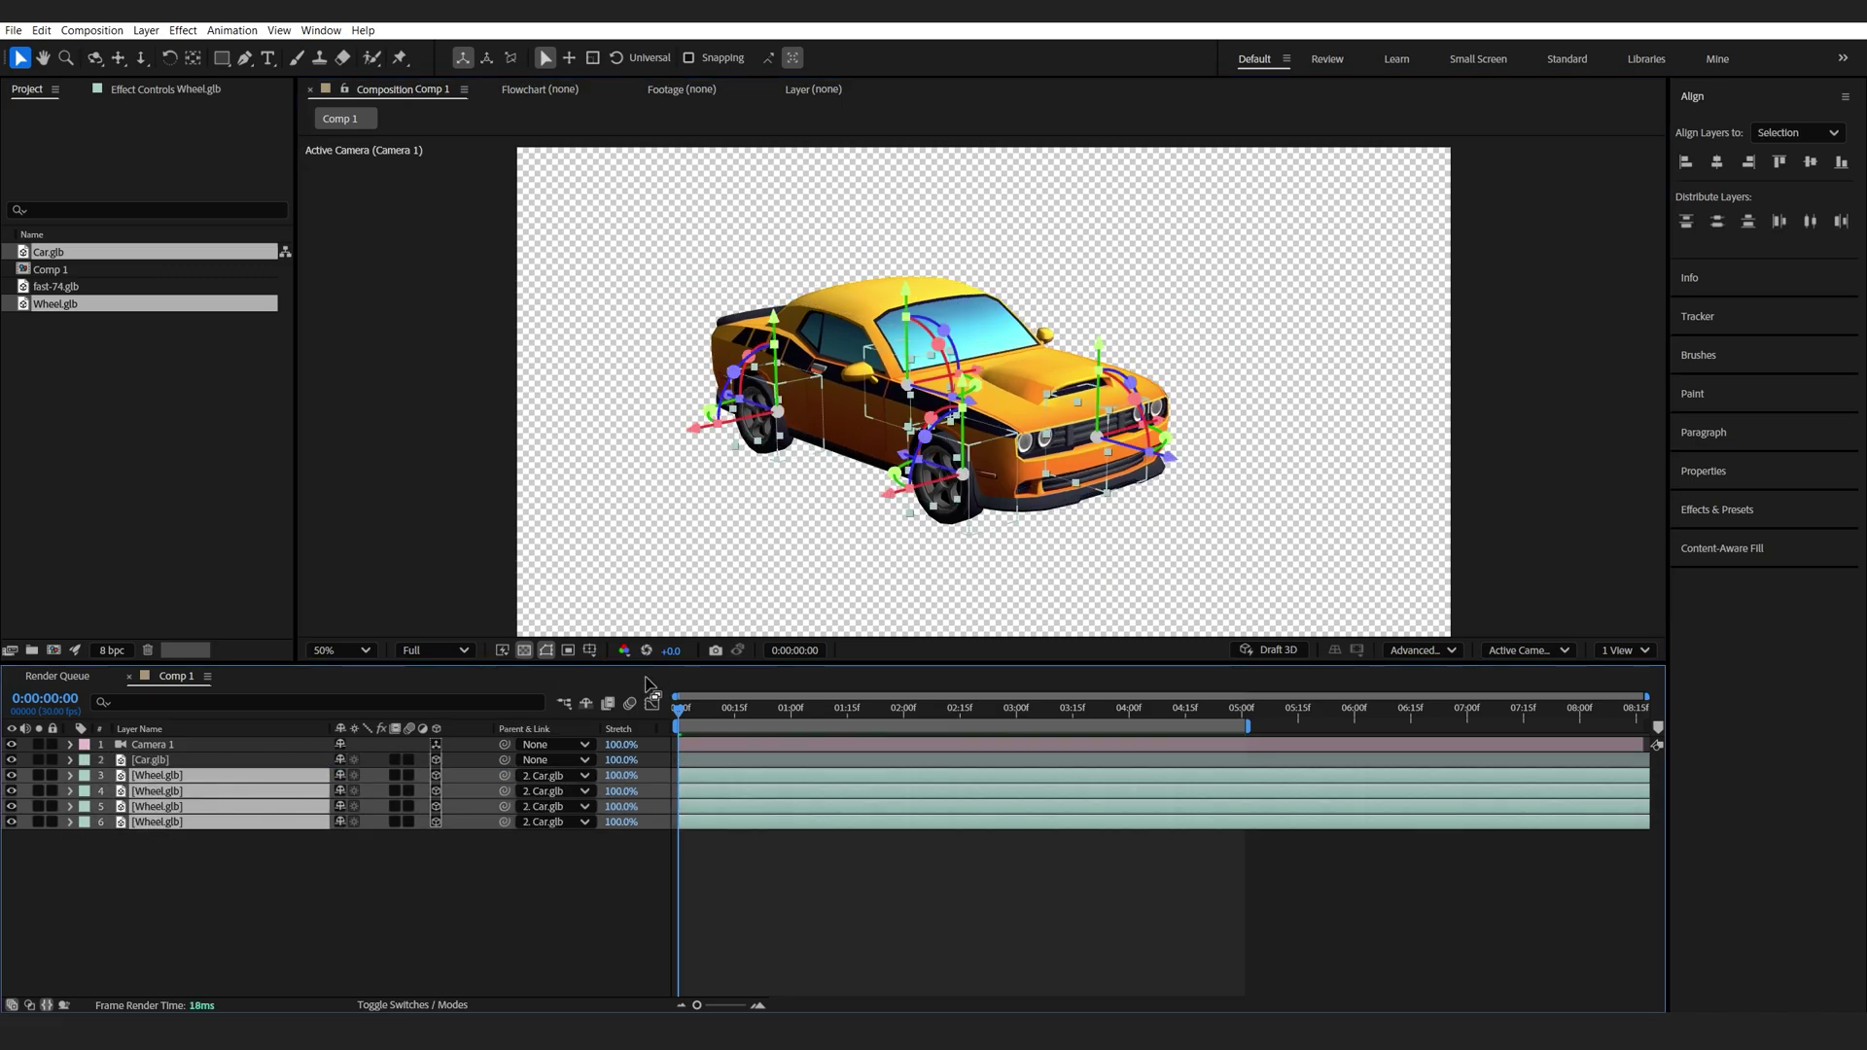
left_click(427, 938)
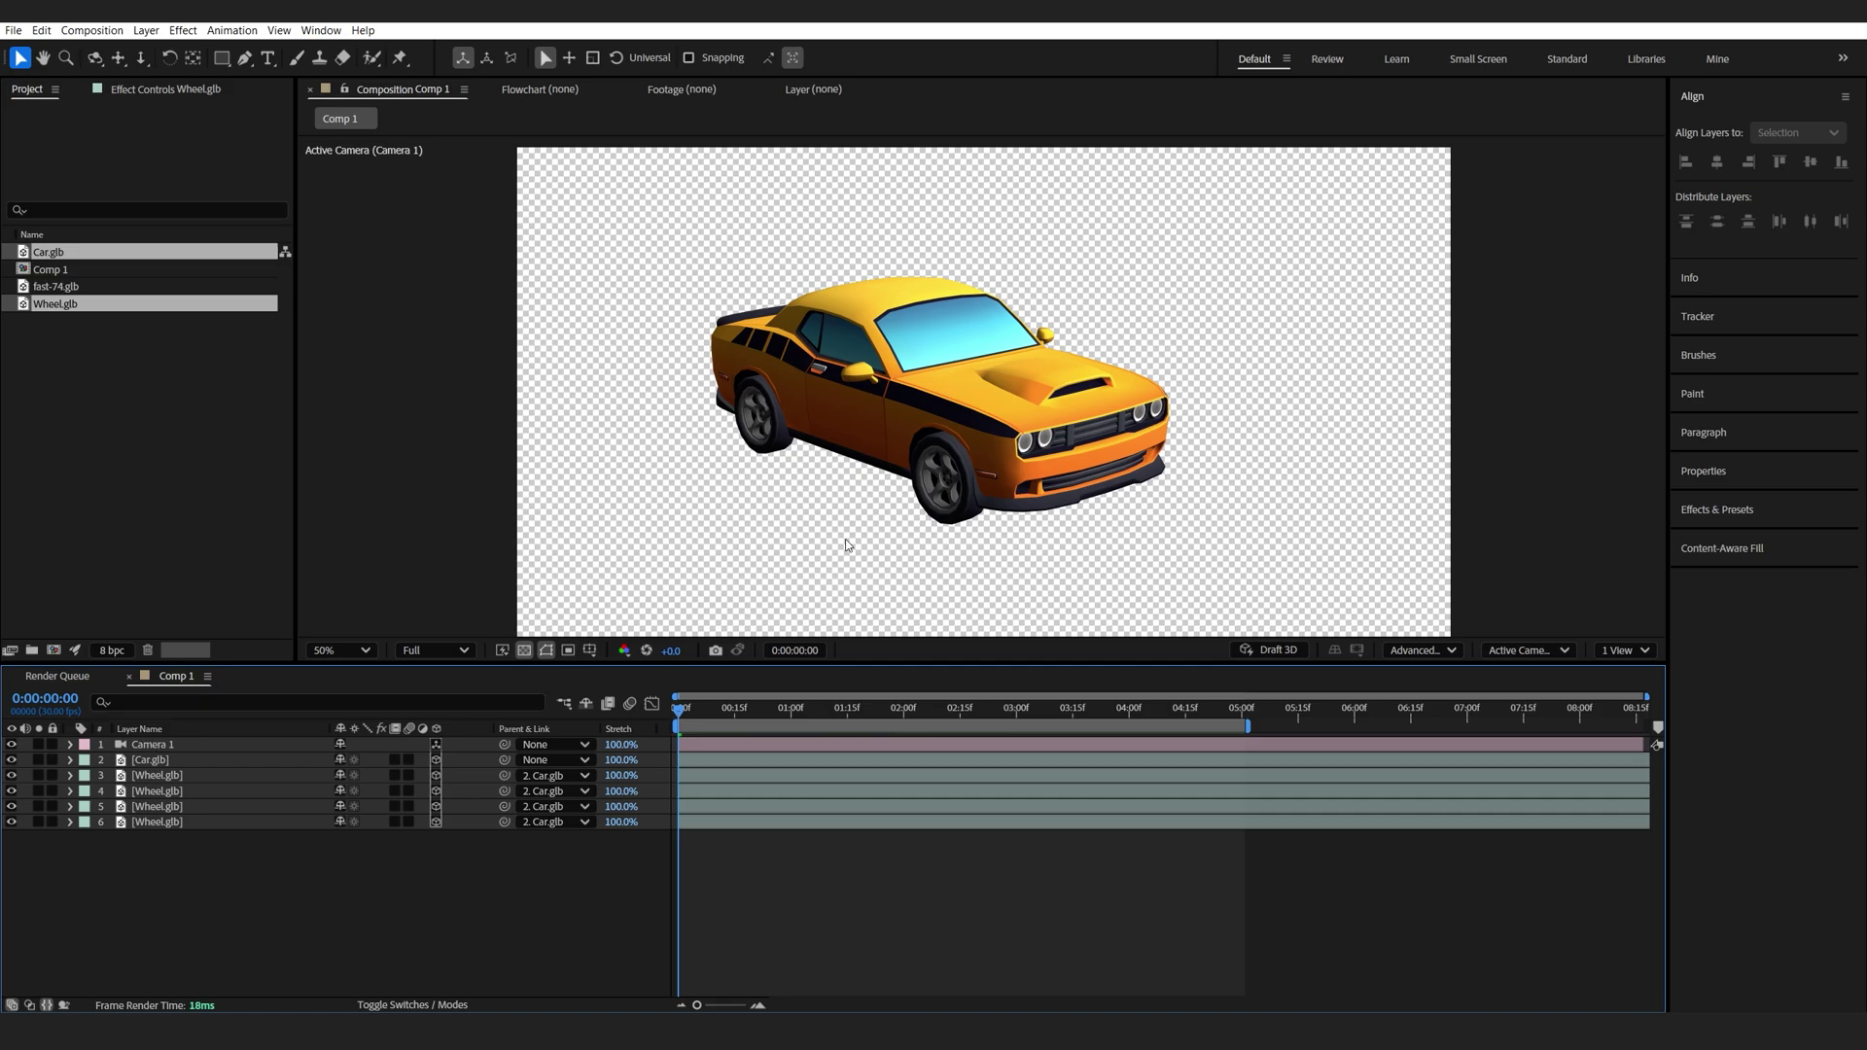
Animate the car's Position from 0 seconds to a Z value of -489.1 at 5 seconds, and preview the movement.
left_click(170, 762)
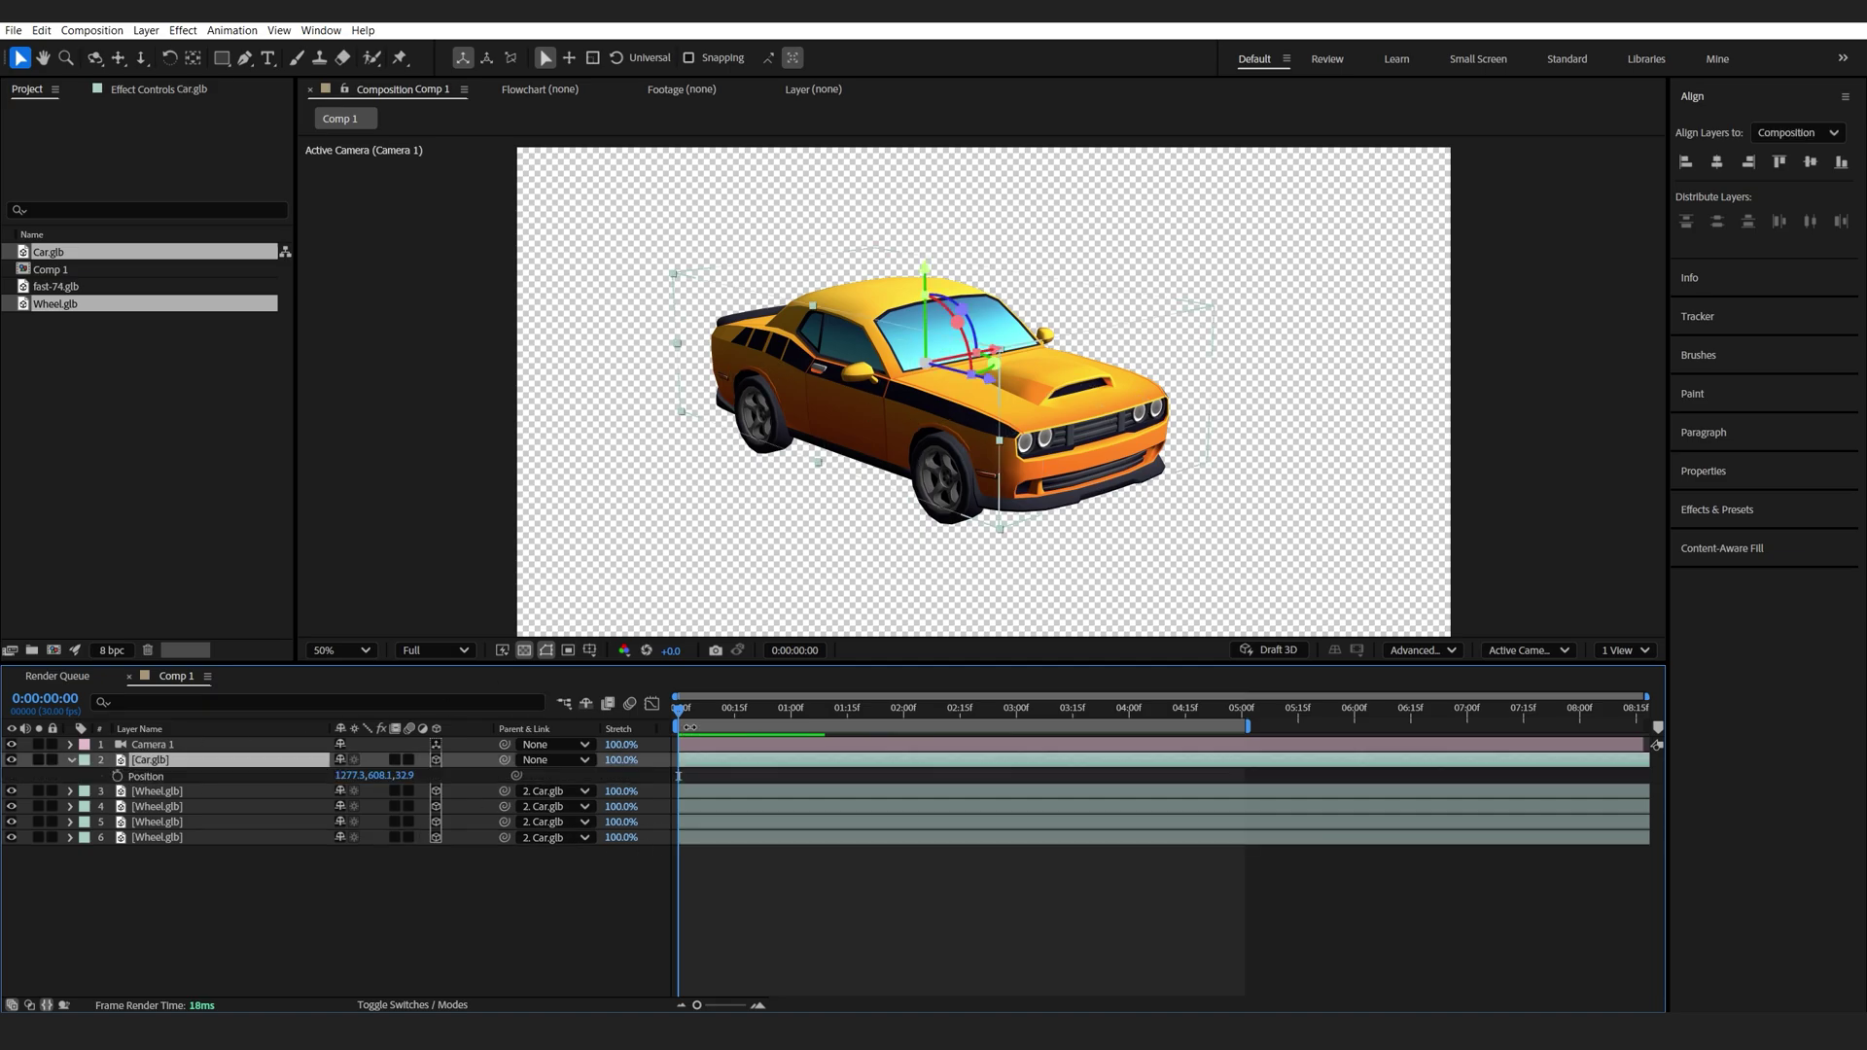
key("p")
left_click_drag(1172, 713, 1245, 713)
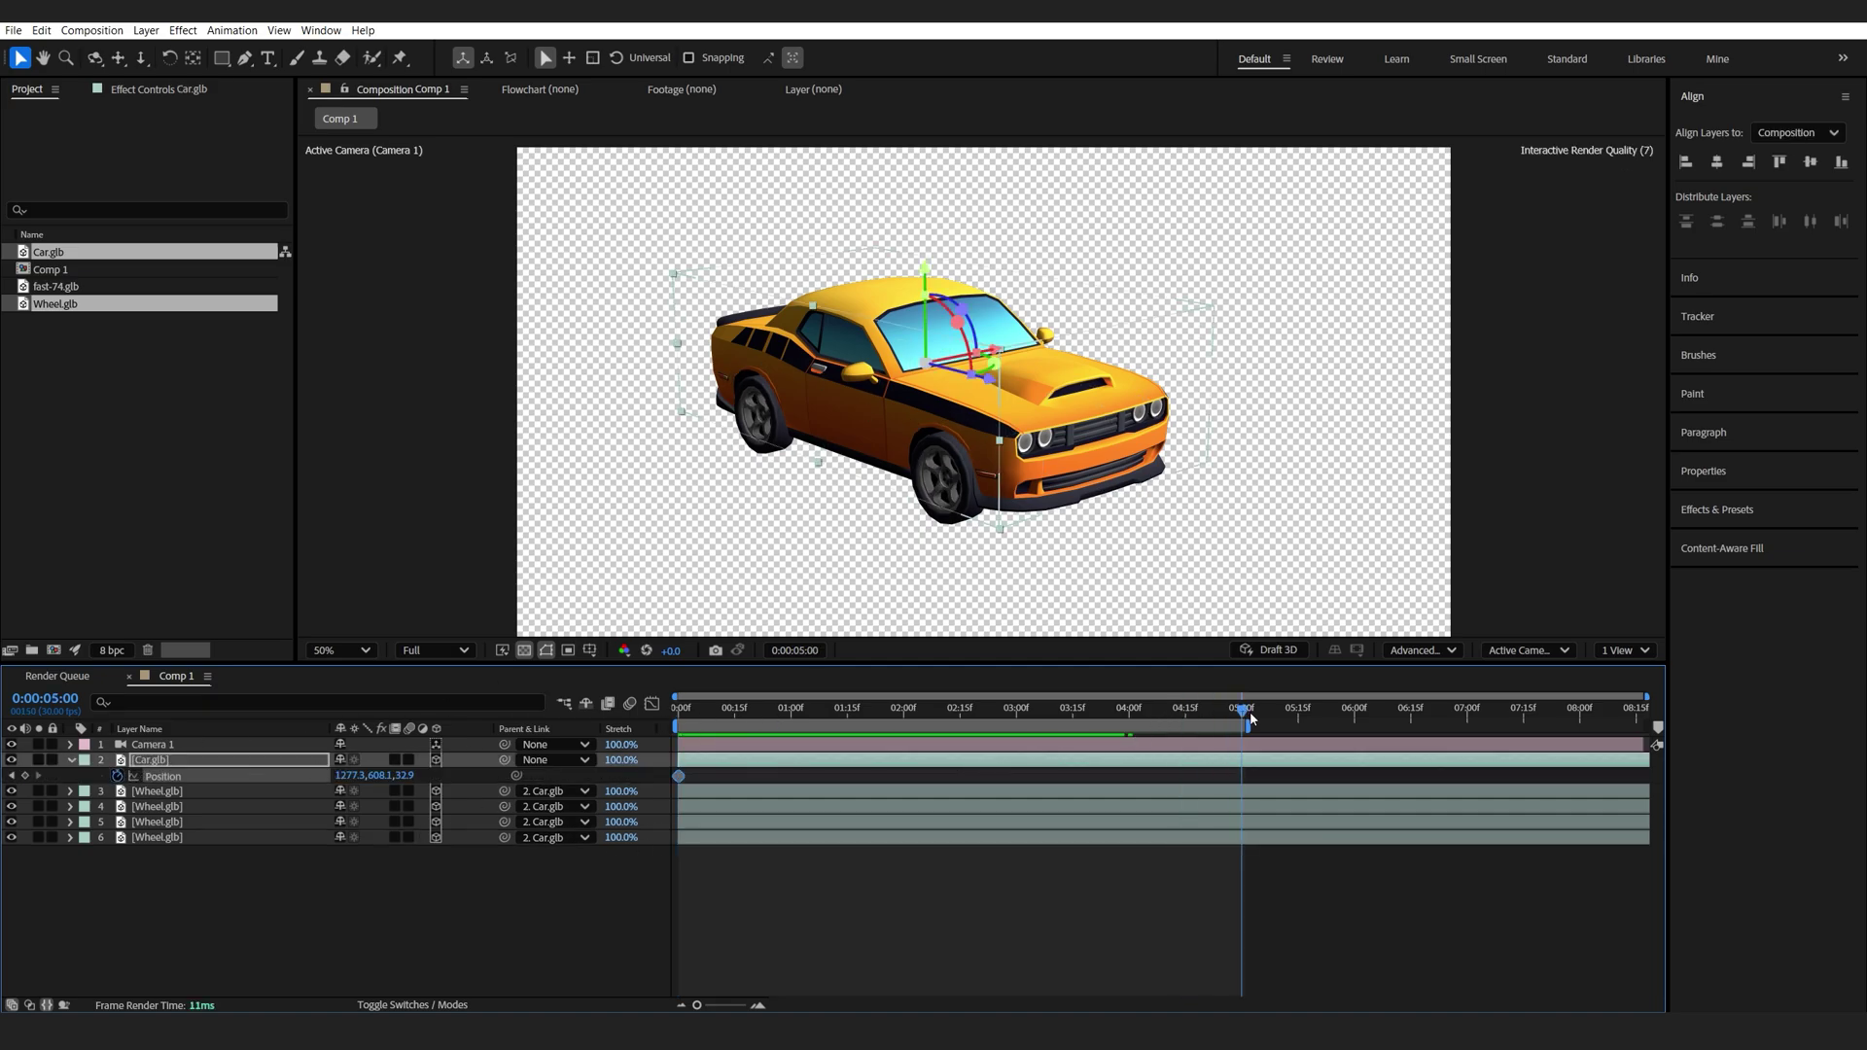
left_click_drag(405, 776, 5, 776)
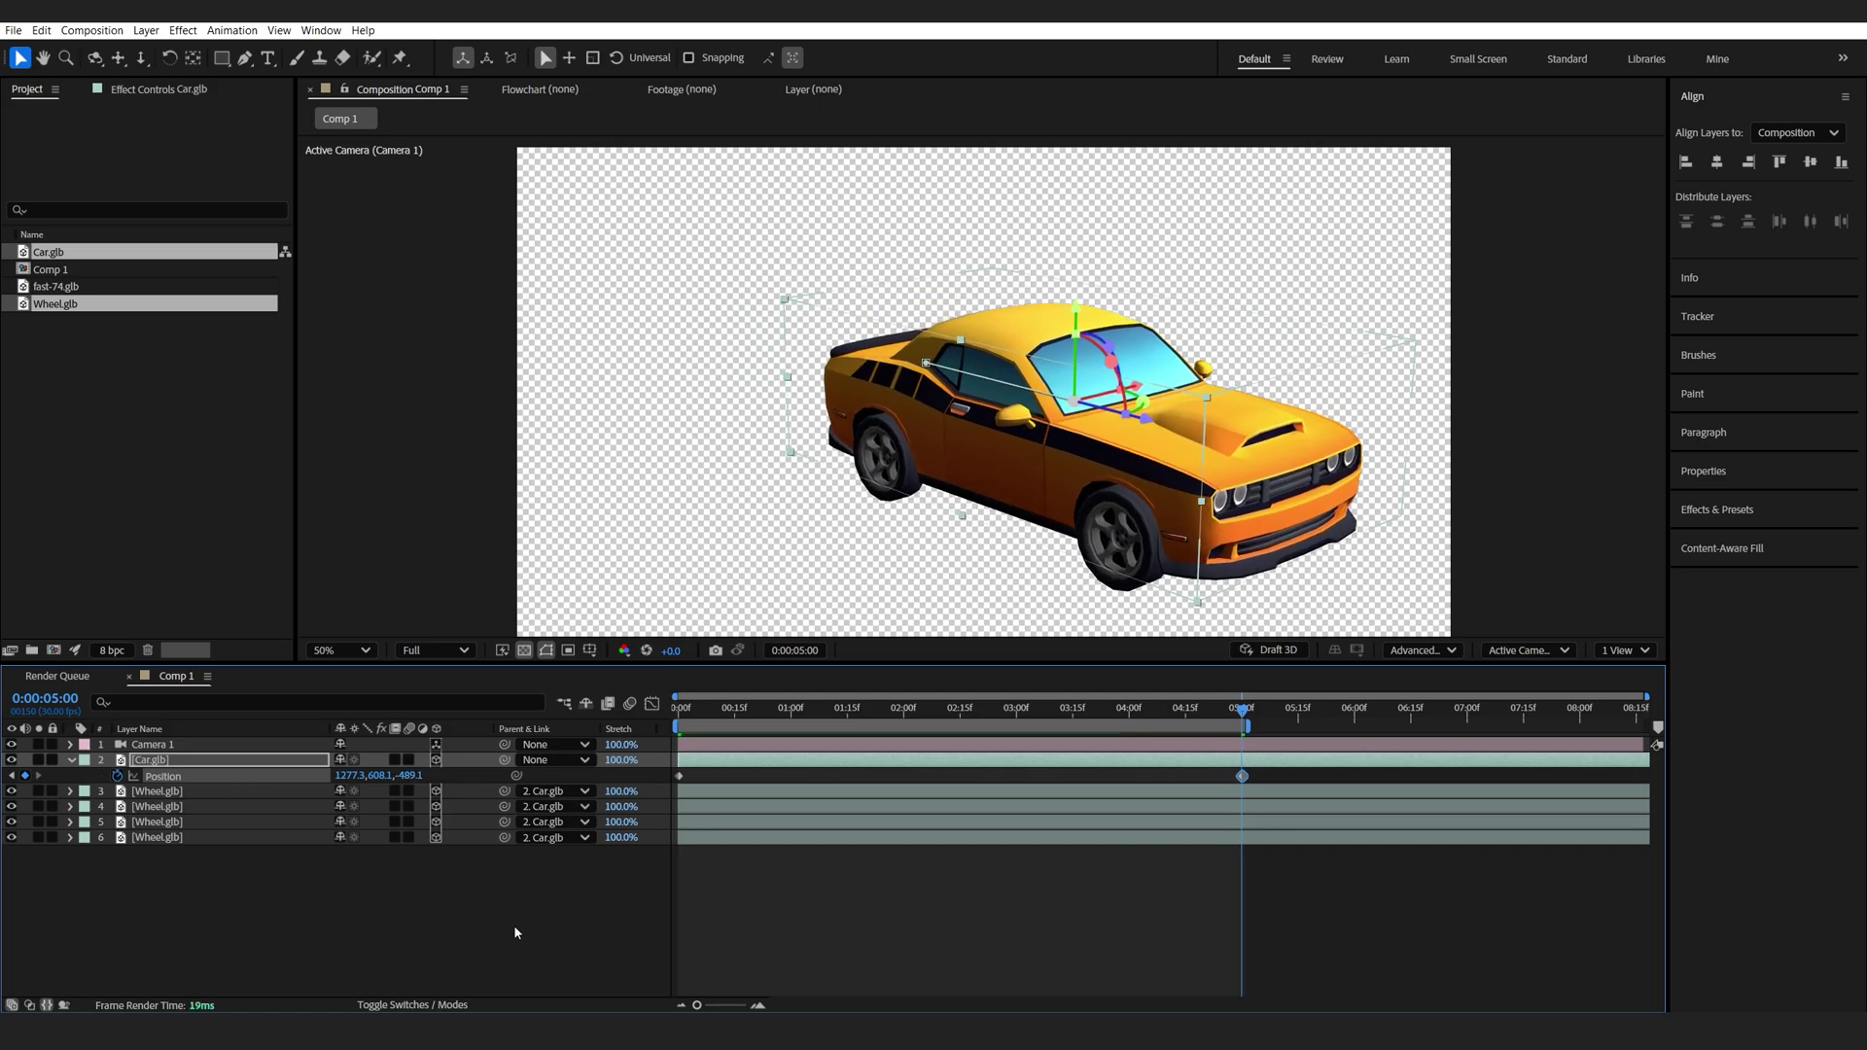
left_click(513, 925)
key("space")
left_click_drag(739, 715, 548, 731)
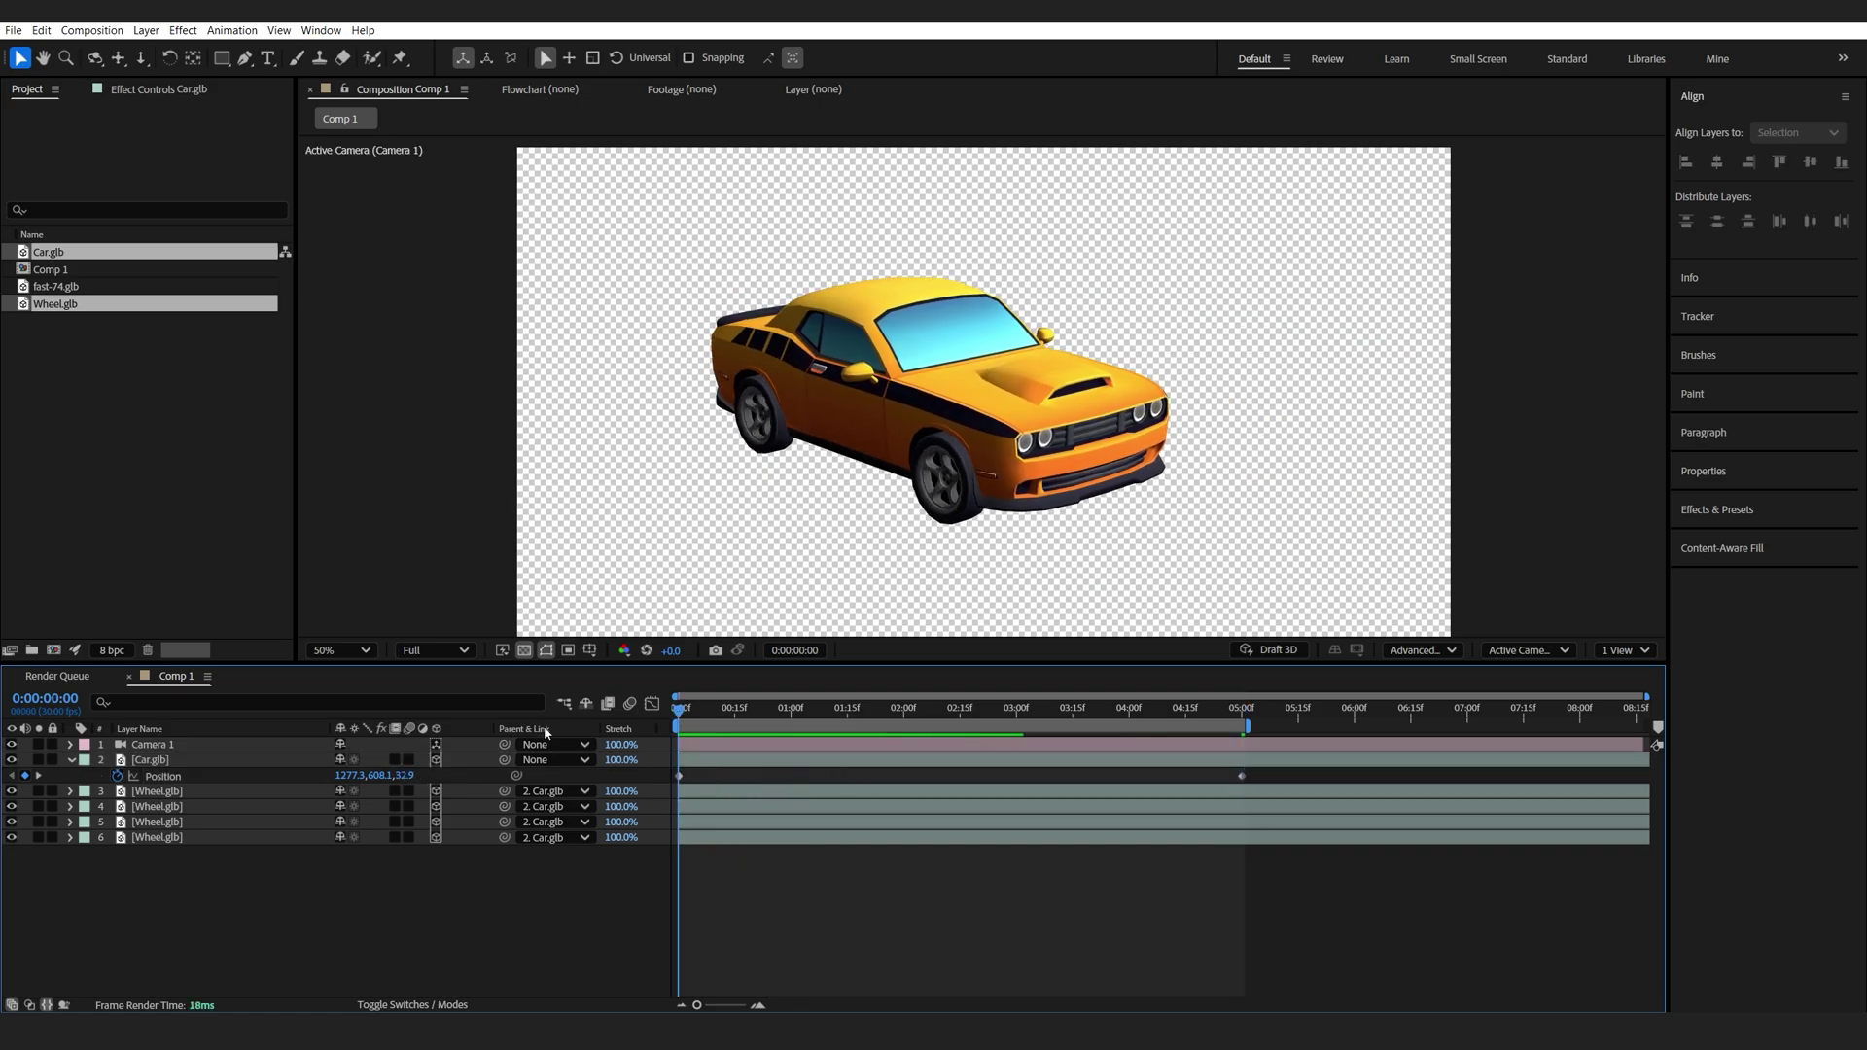
Undo the car's Position animation and the parenting of the wheels to the car.
key("ctrl+z")
key("ctrl+z")
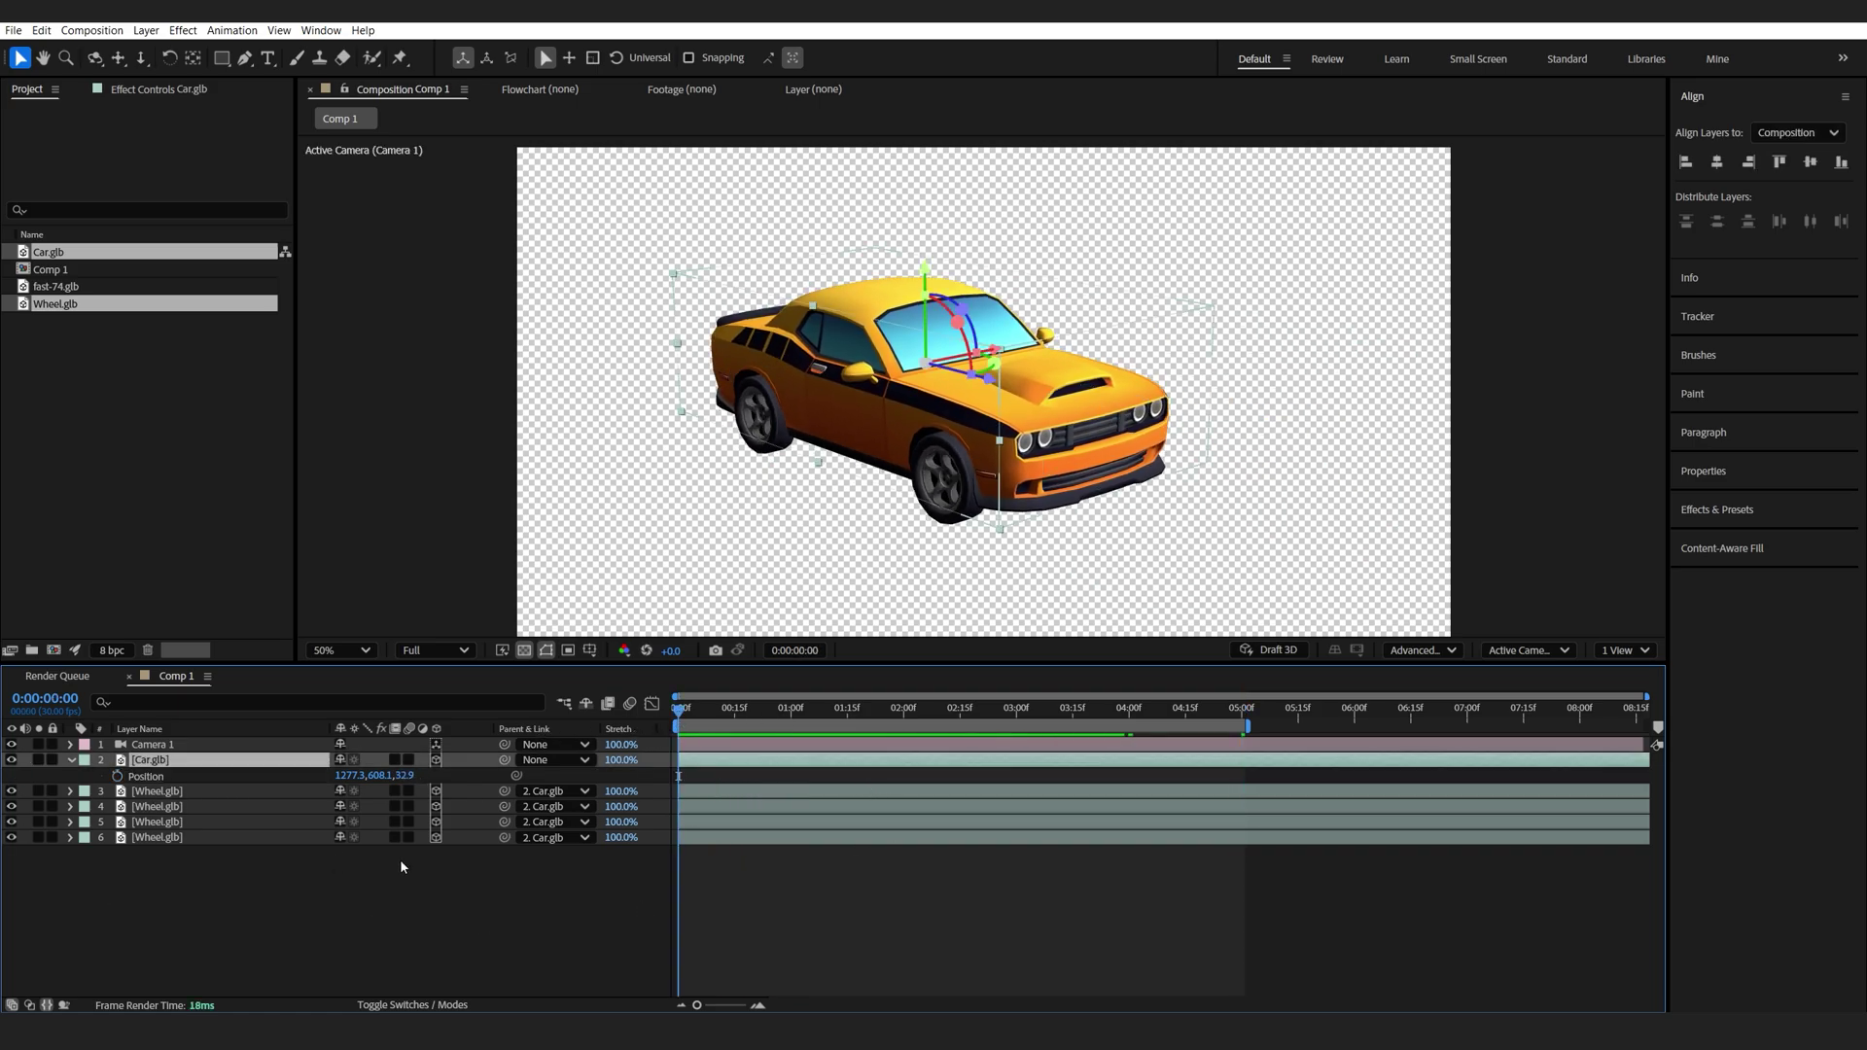
key("ctrl+z")
left_click(179, 852)
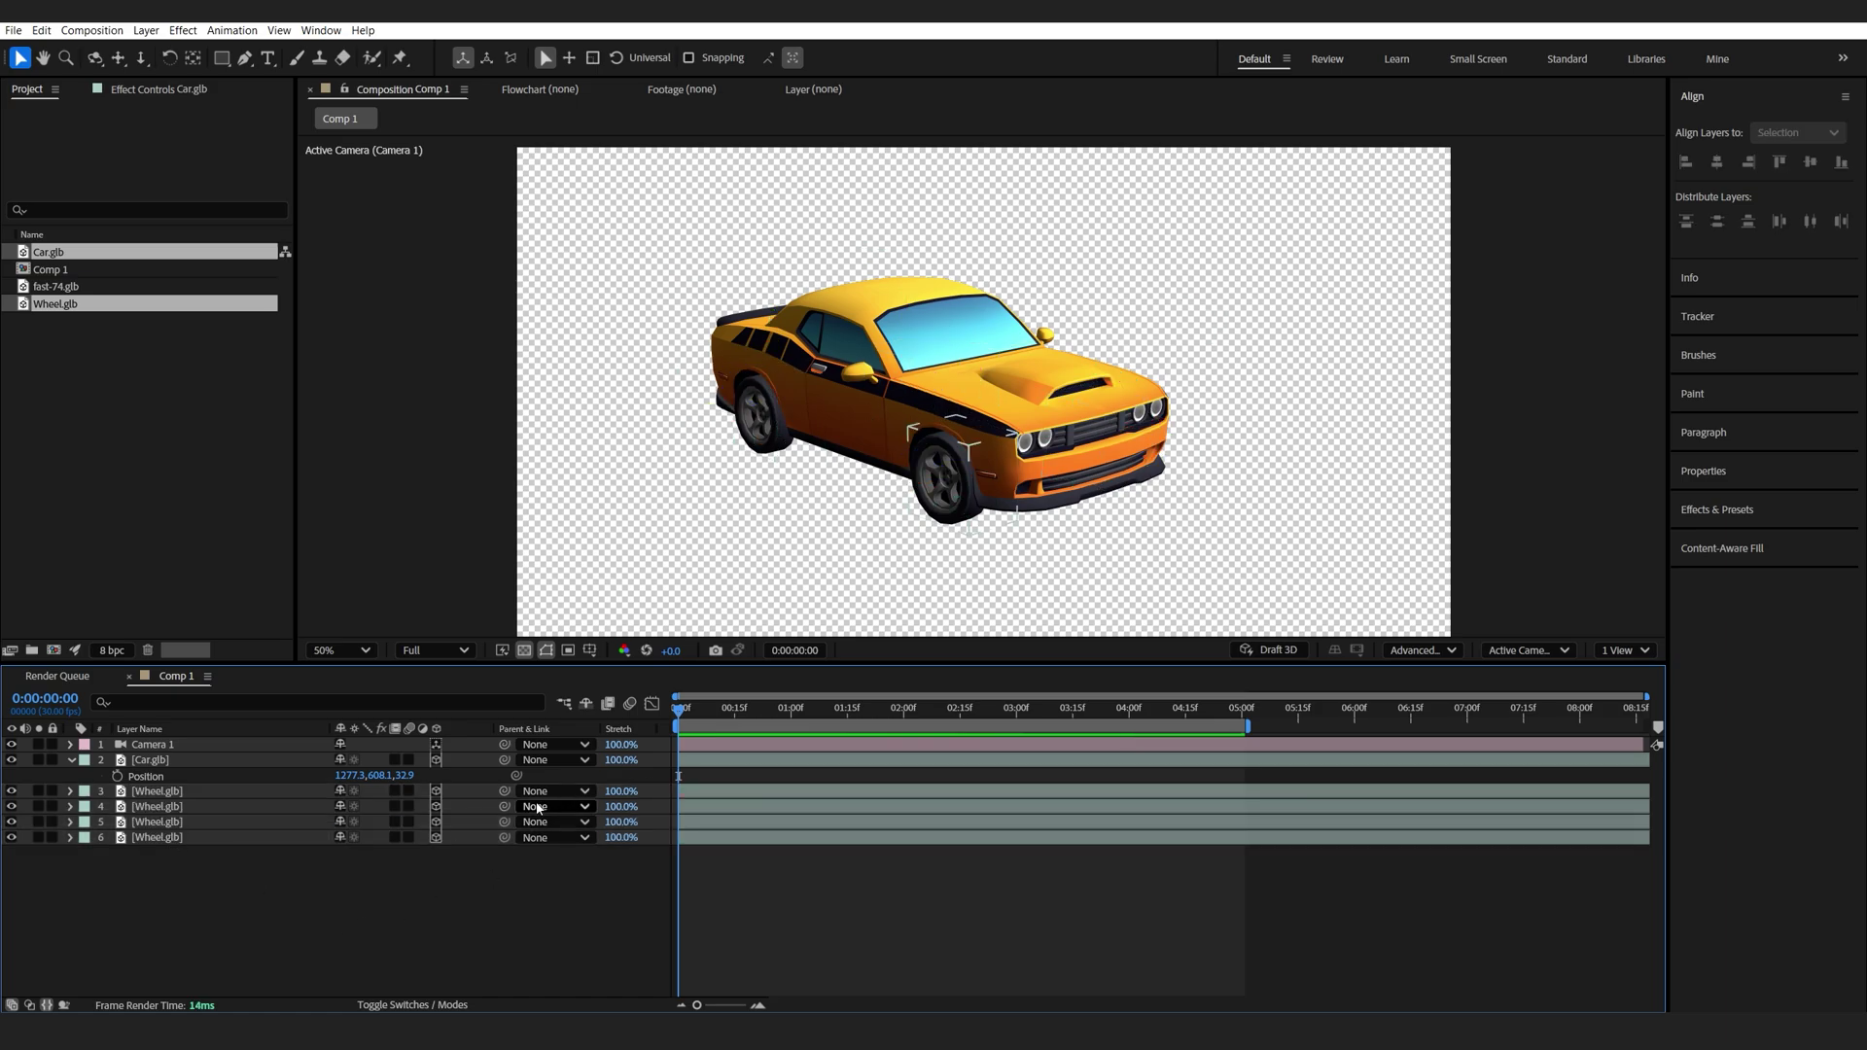
Add the expression wiggle(3,0.2) to the X Rotation of the Car.glb layer.
left_click(150, 764)
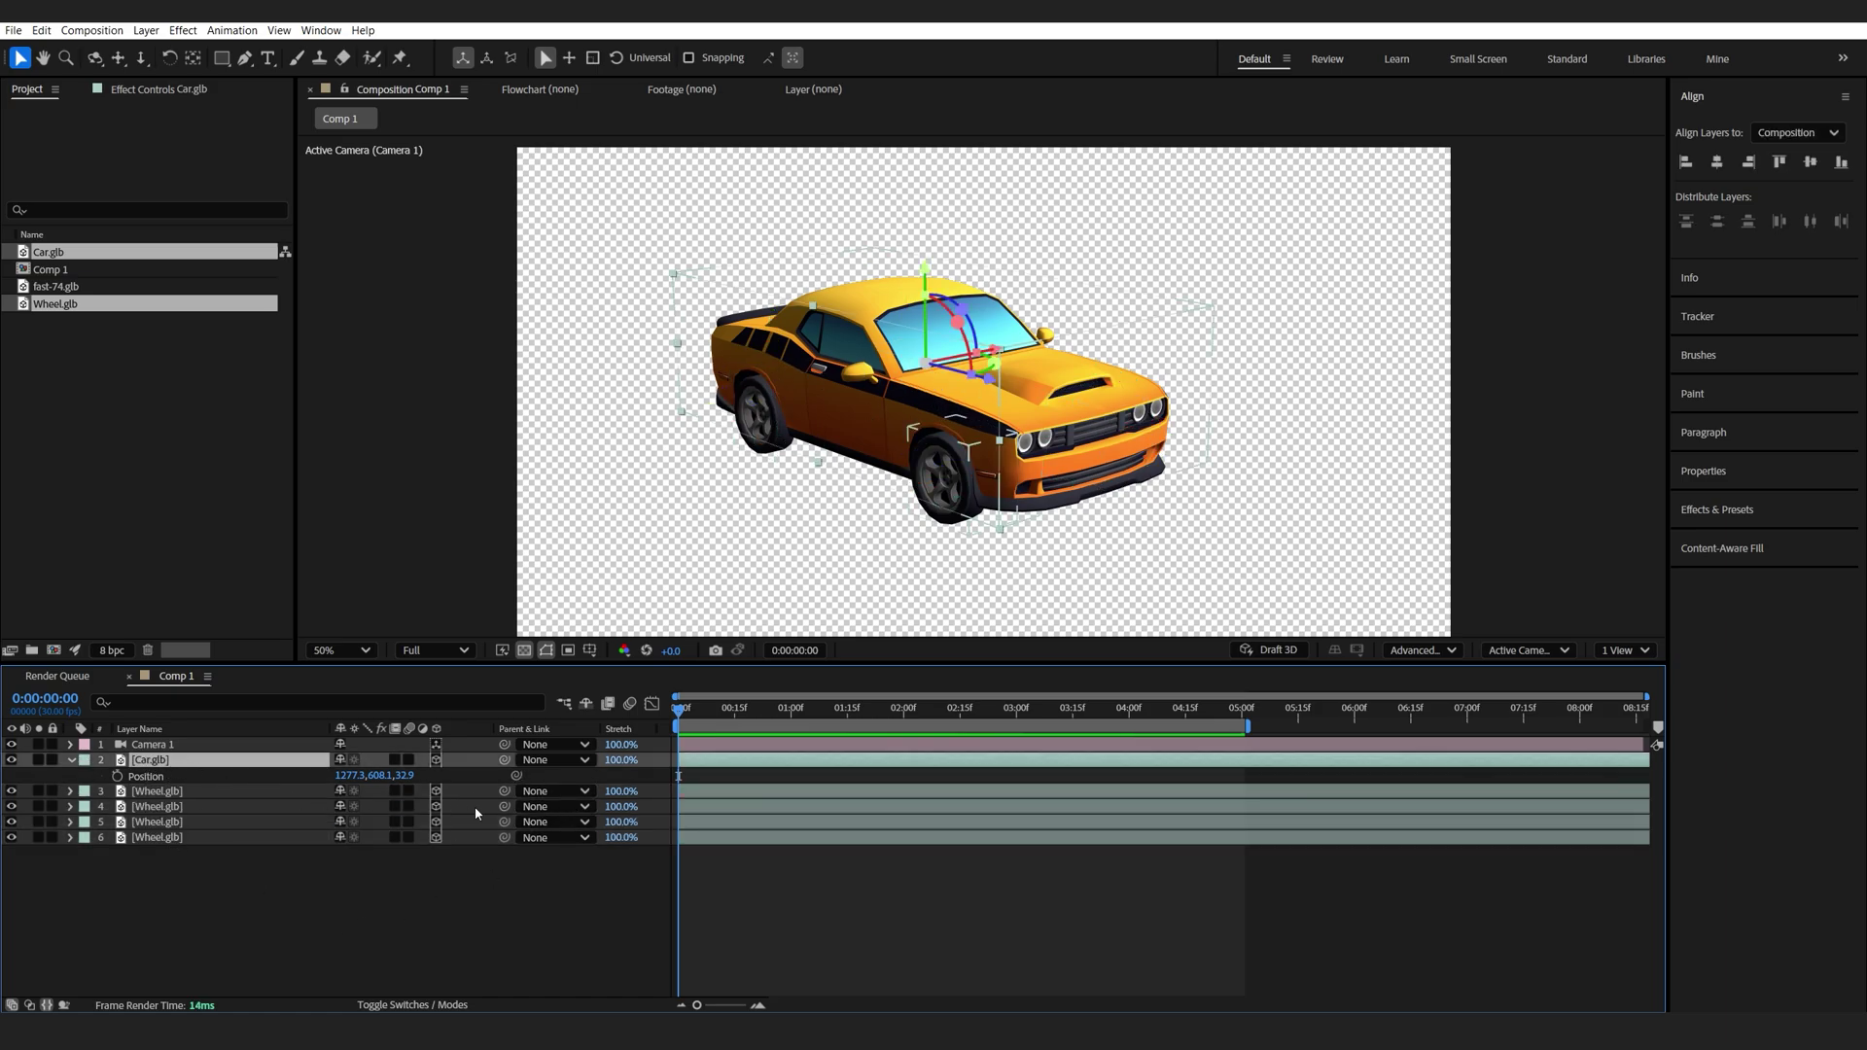
key("r")
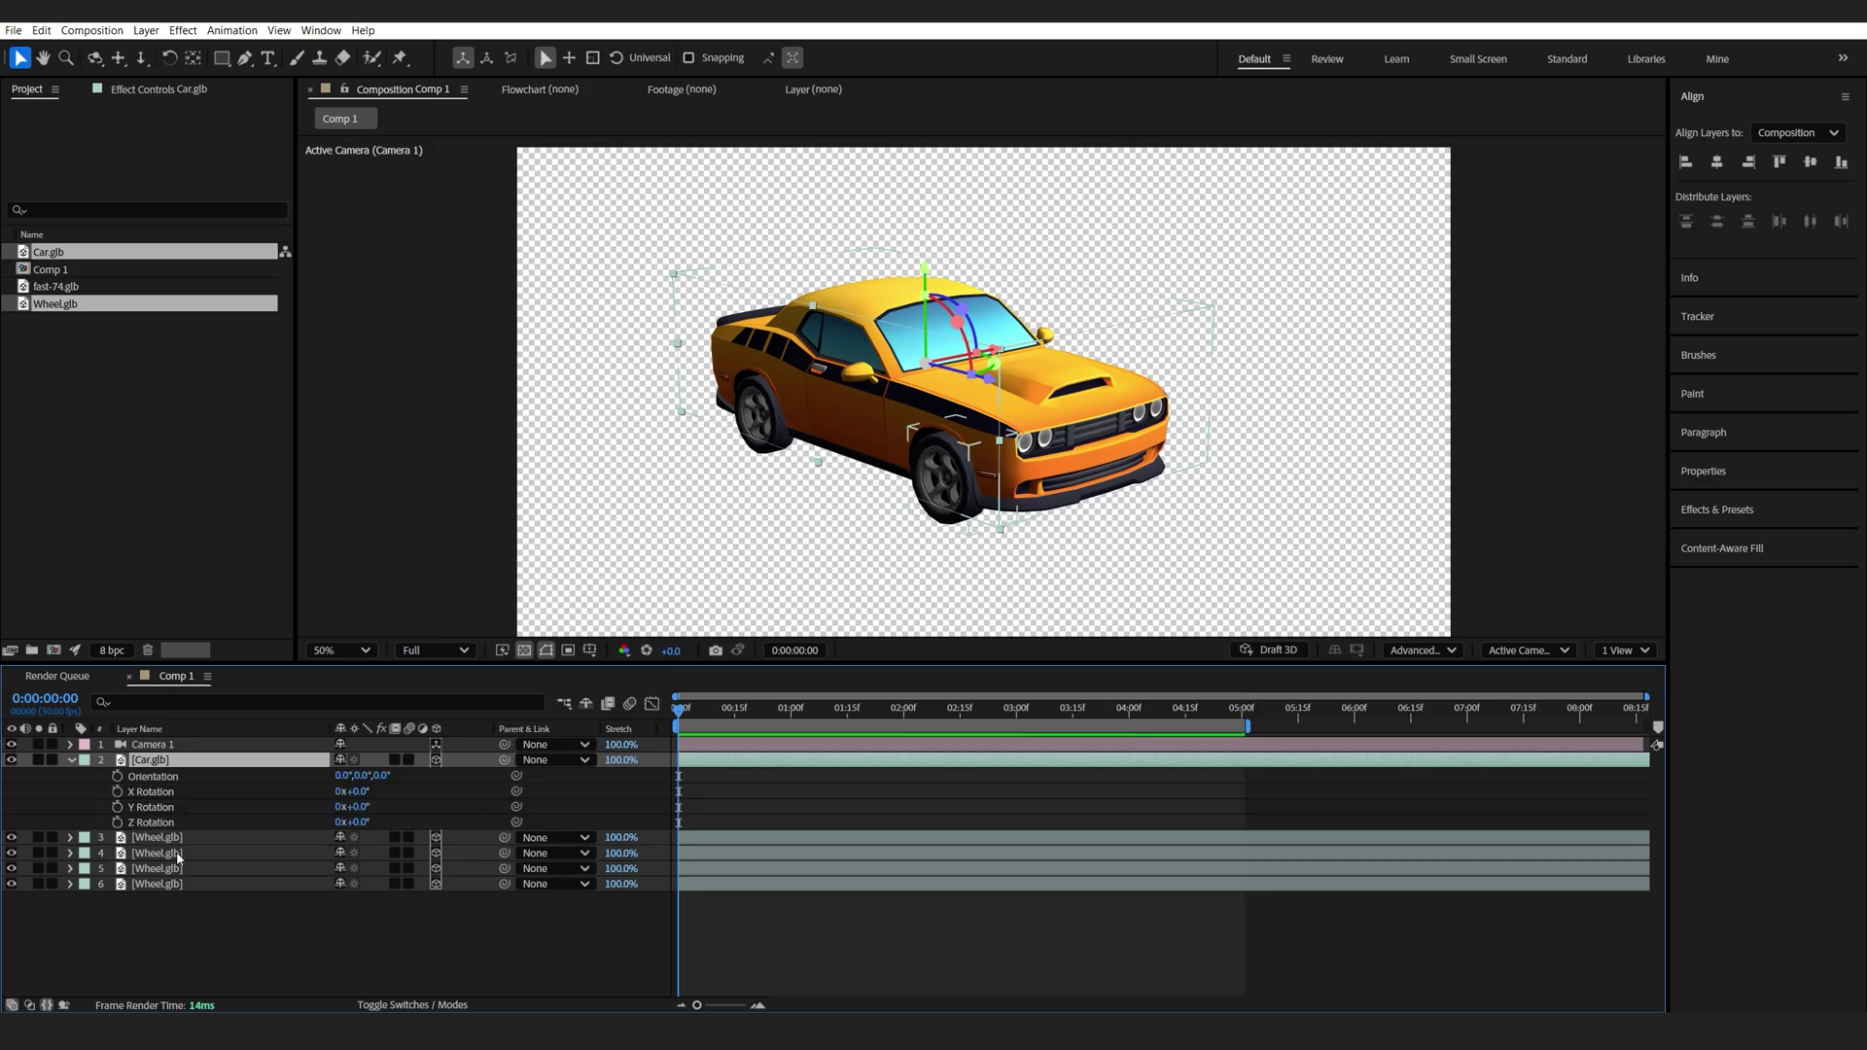
left_click(117, 790, "alt")
type("wiggle(")
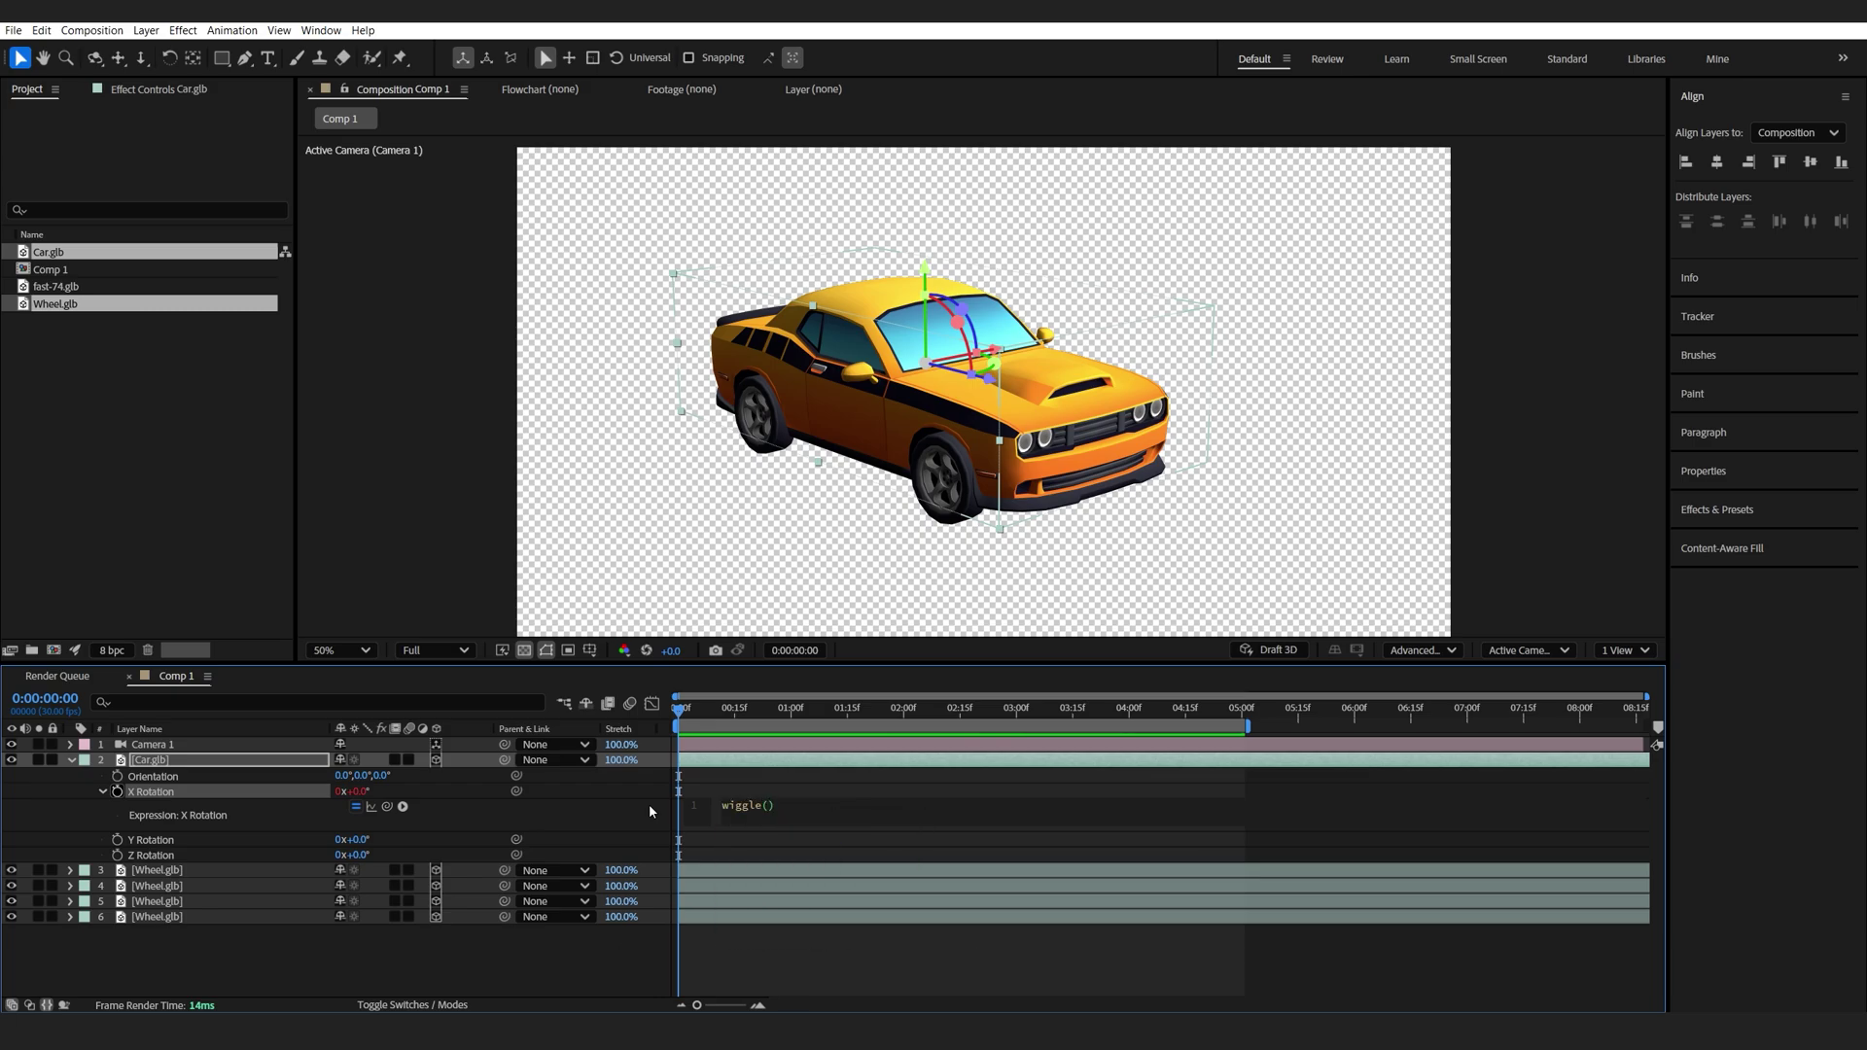
type("3,0.2")
triple_click(786, 804)
left_click(791, 778)
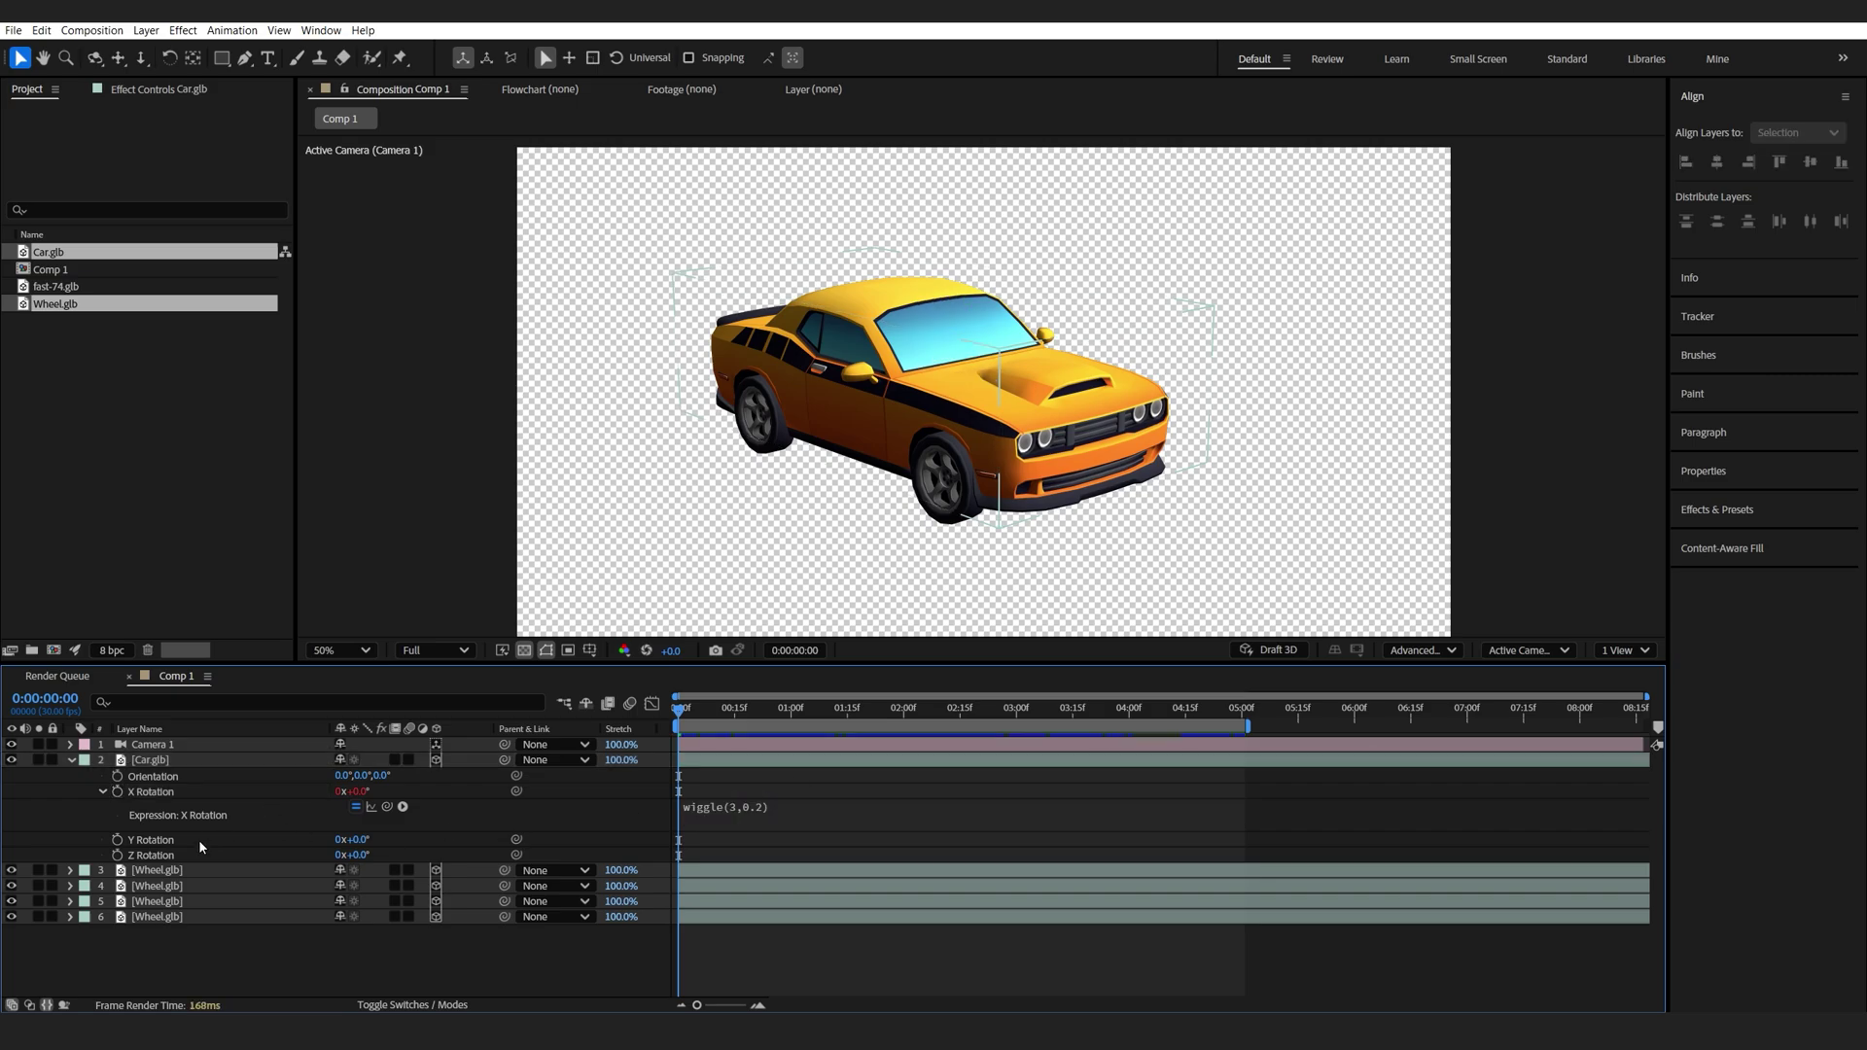
Add the expression wiggle(3,0.2) to the car's Z Rotation, and preview the shaking body with the spinning wheels.
left_click(118, 855, "alt")
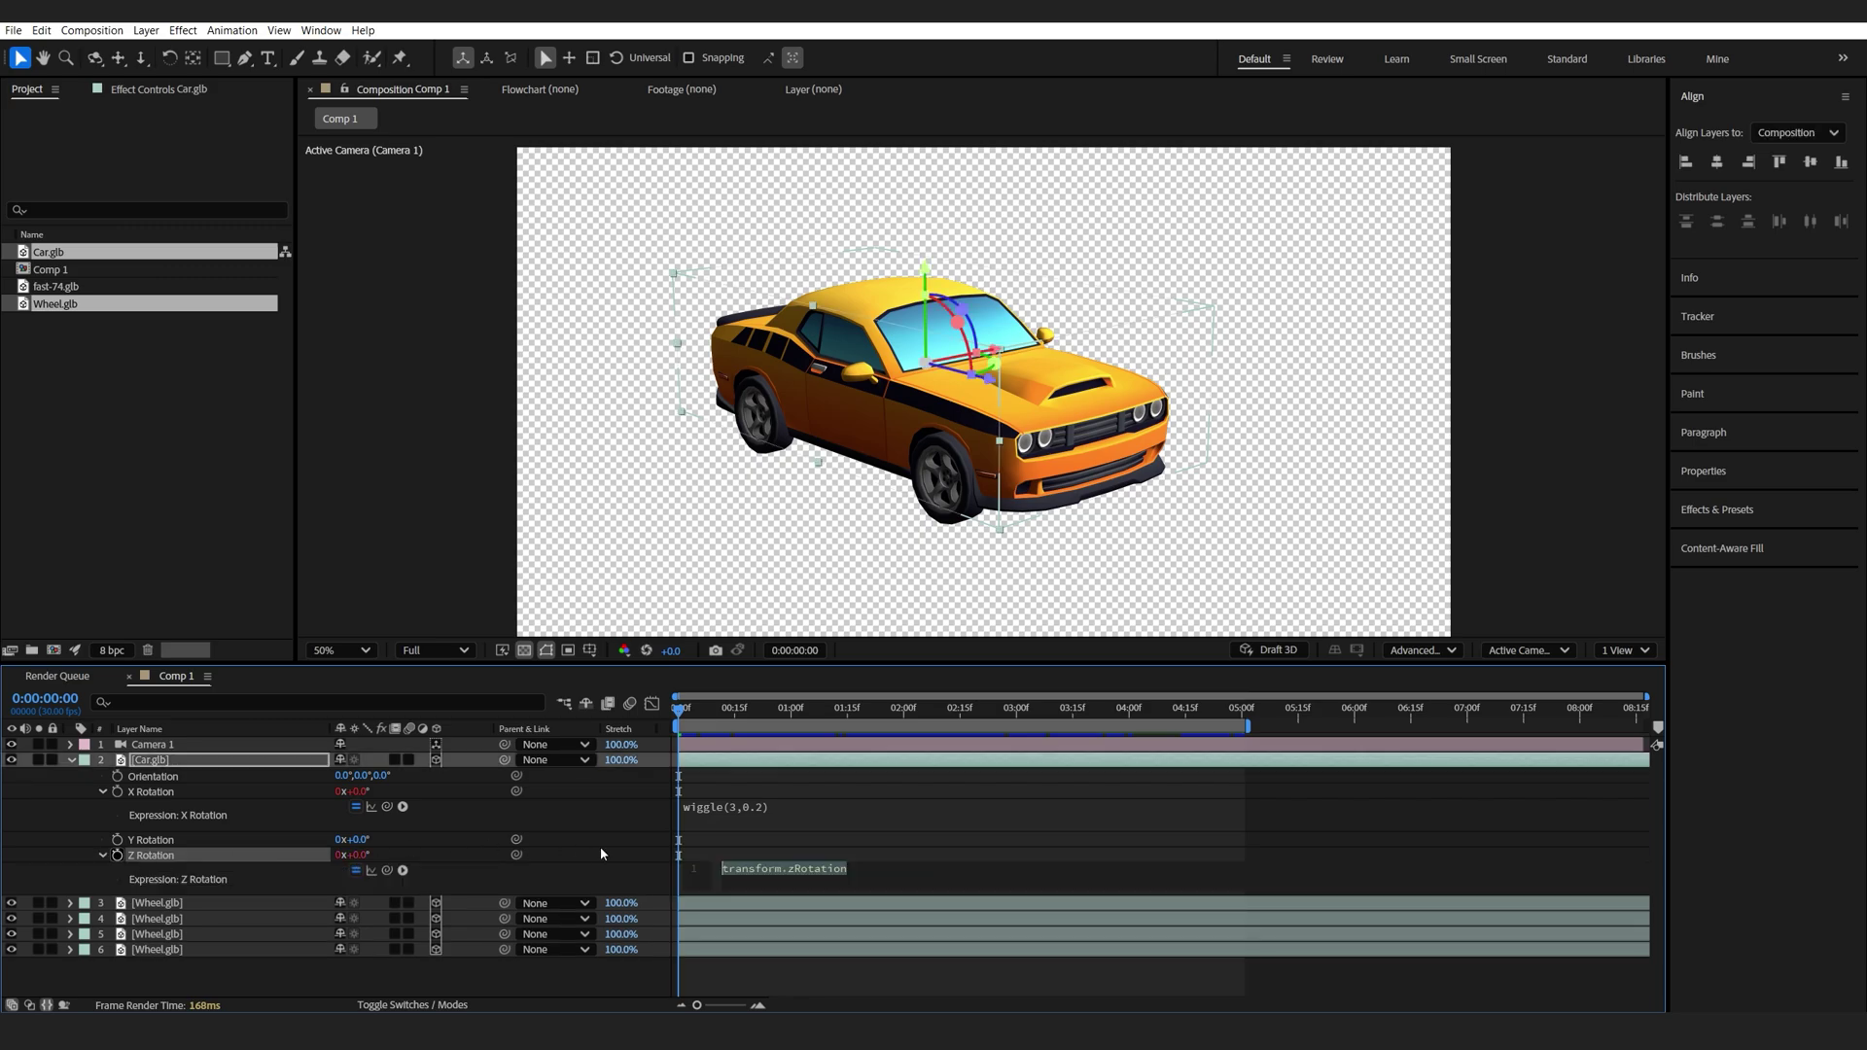
left_click(803, 825)
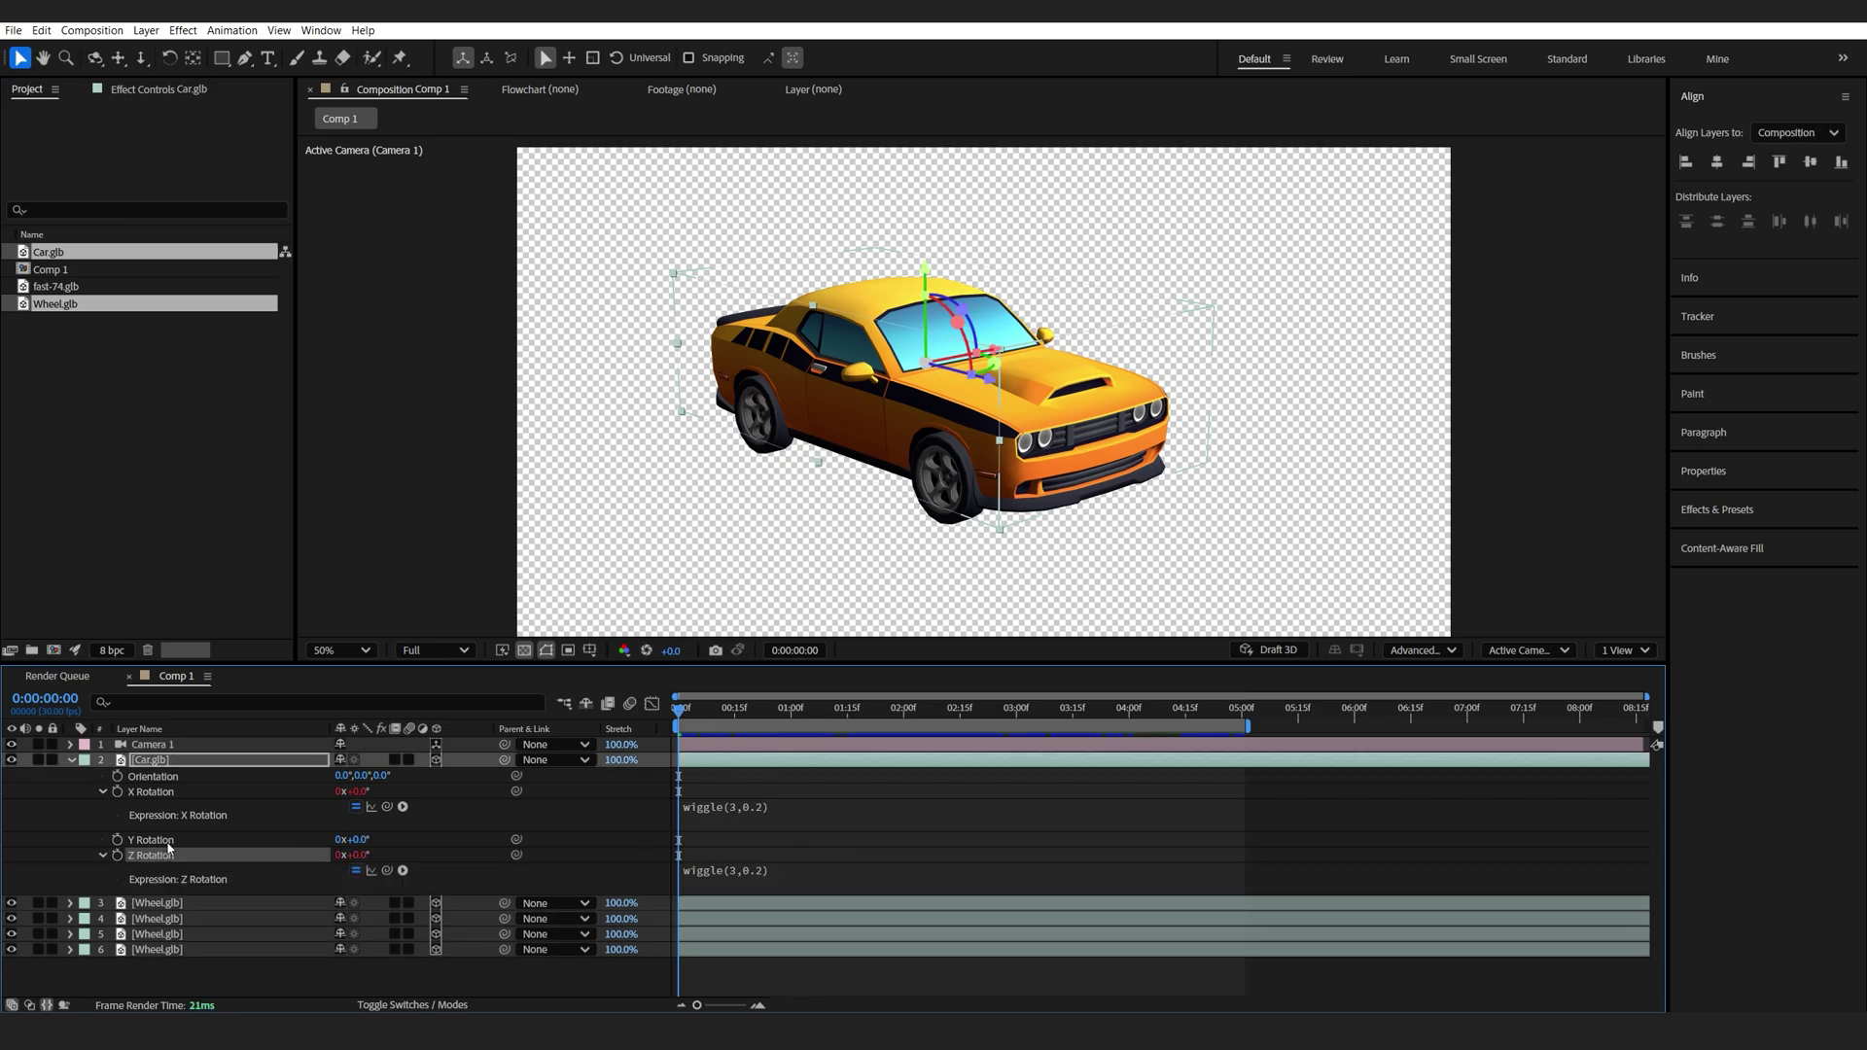
scroll(739, 593, "up", 1)
mouse_move(698, 716)
left_mouse_down()
mouse_move(1032, 729)
mouse_move(678, 722)
left_mouse_up()
key("space")
scroll(723, 591, "down", 1)
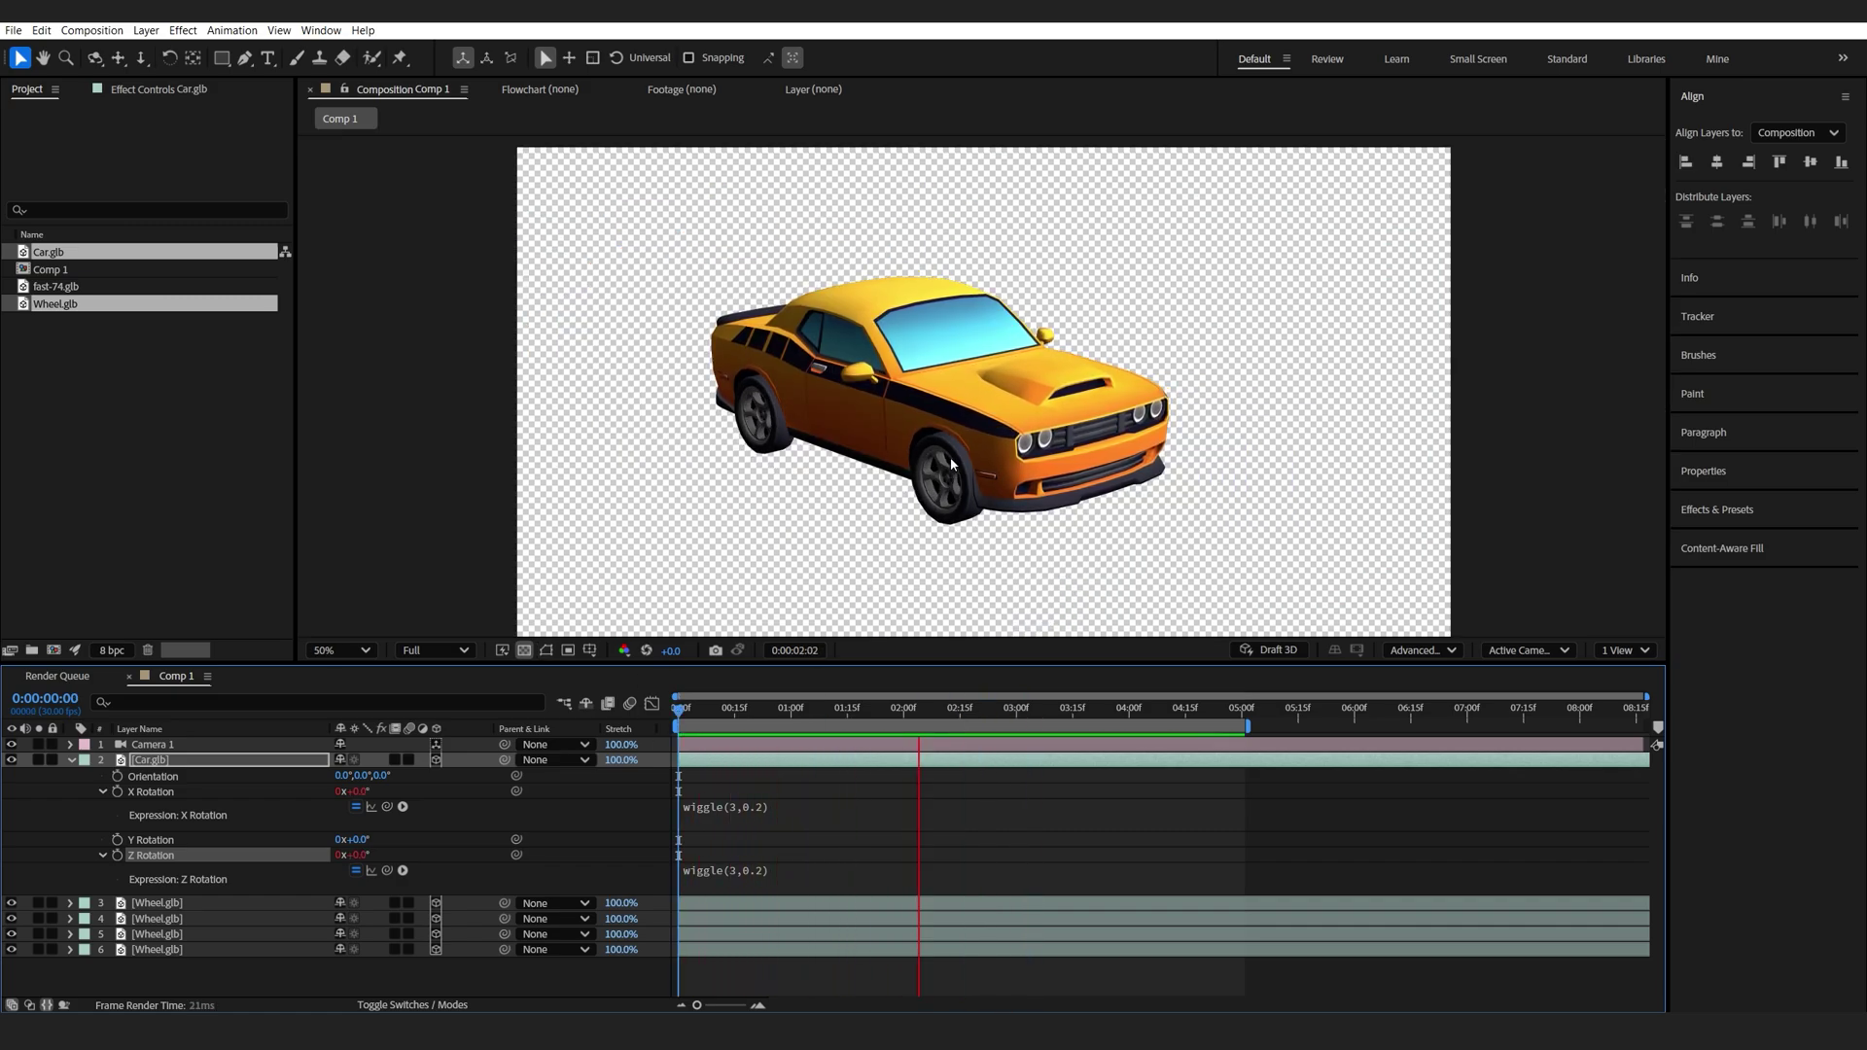
scroll(883, 467, "up", 1)
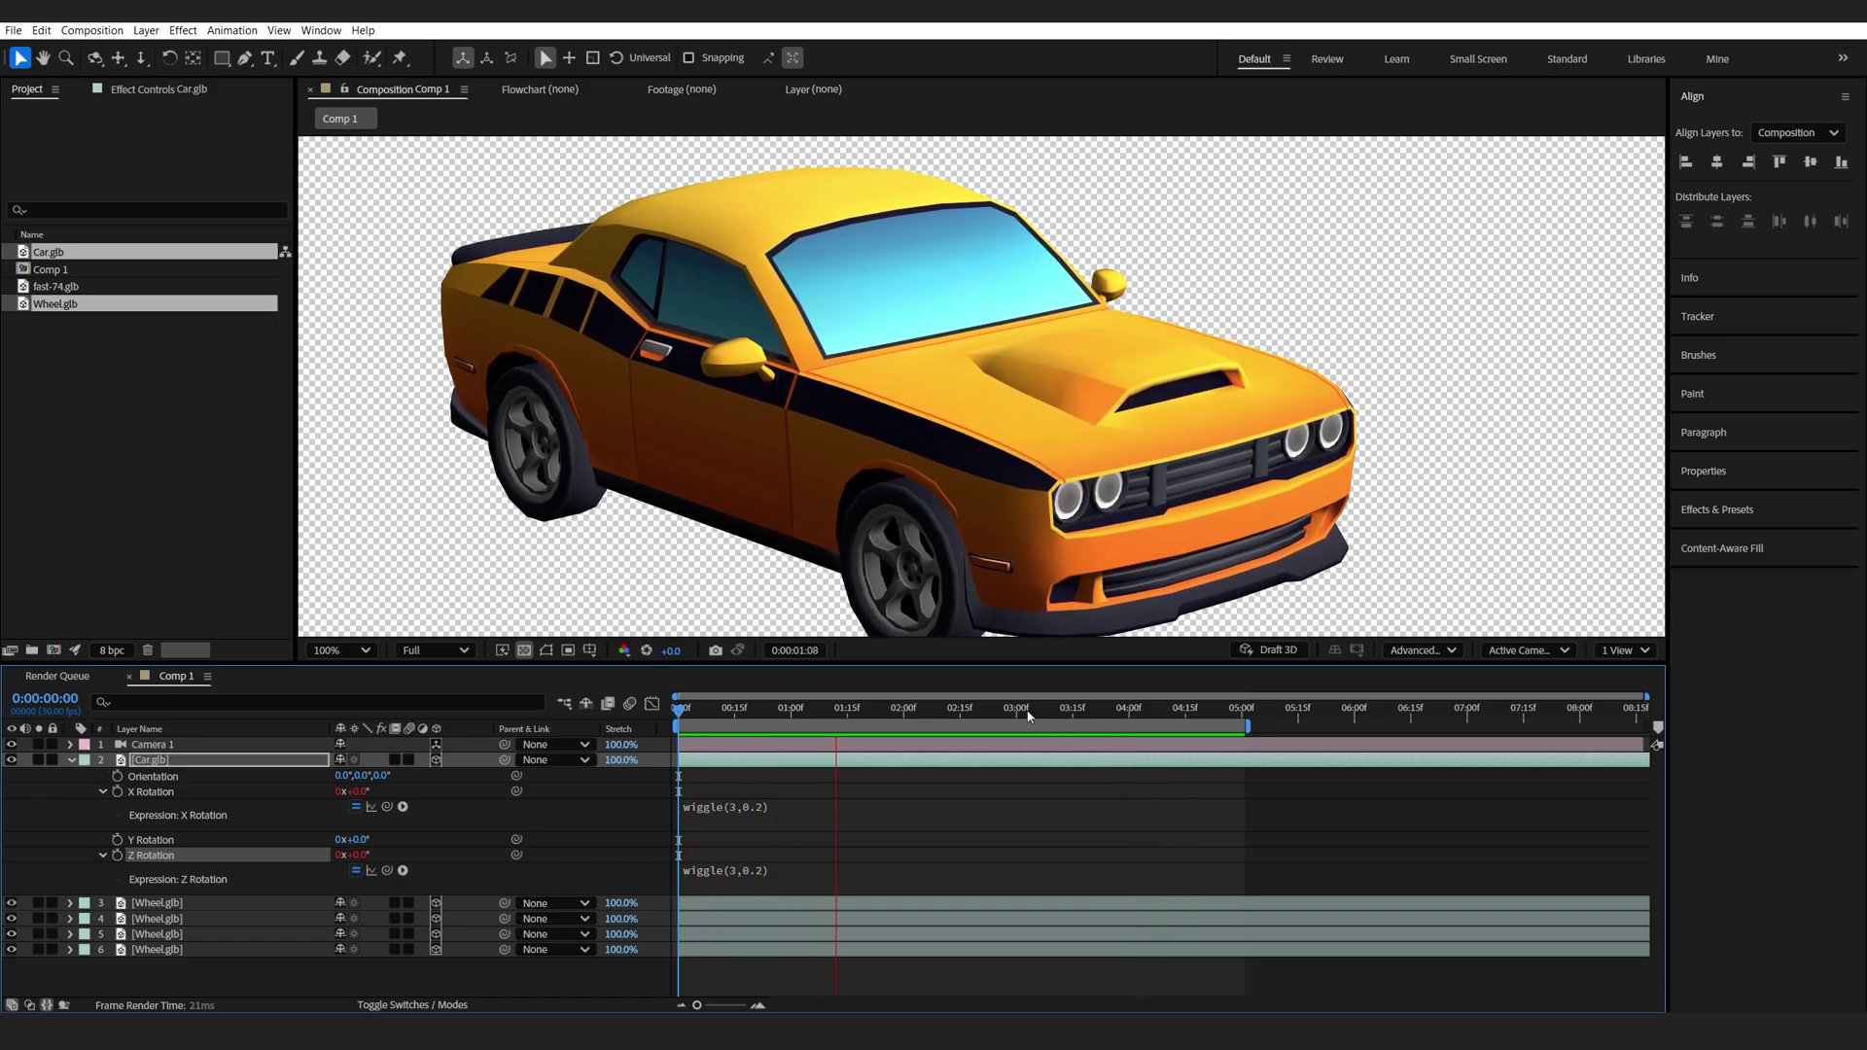
key("space")
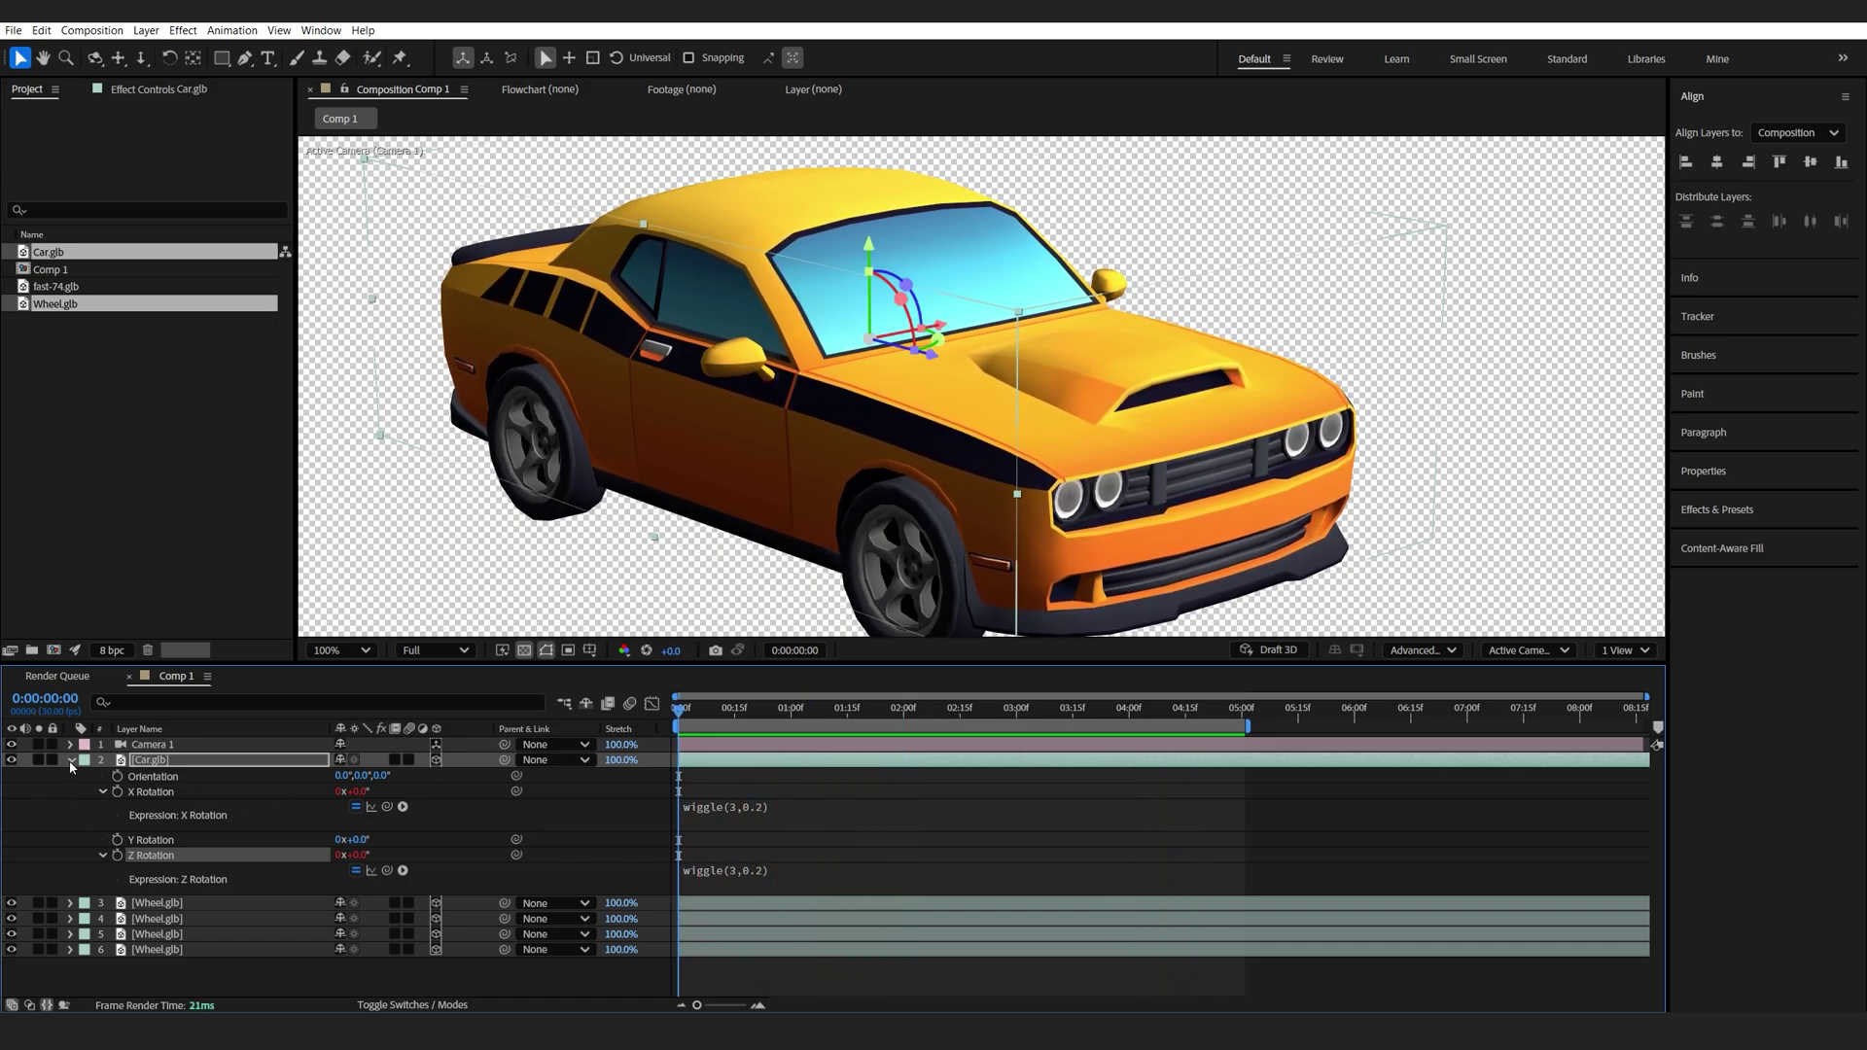
Collapse the car layer's properties, add a new null object, and rename it Front.
left_click(70, 762)
left_click(393, 893)
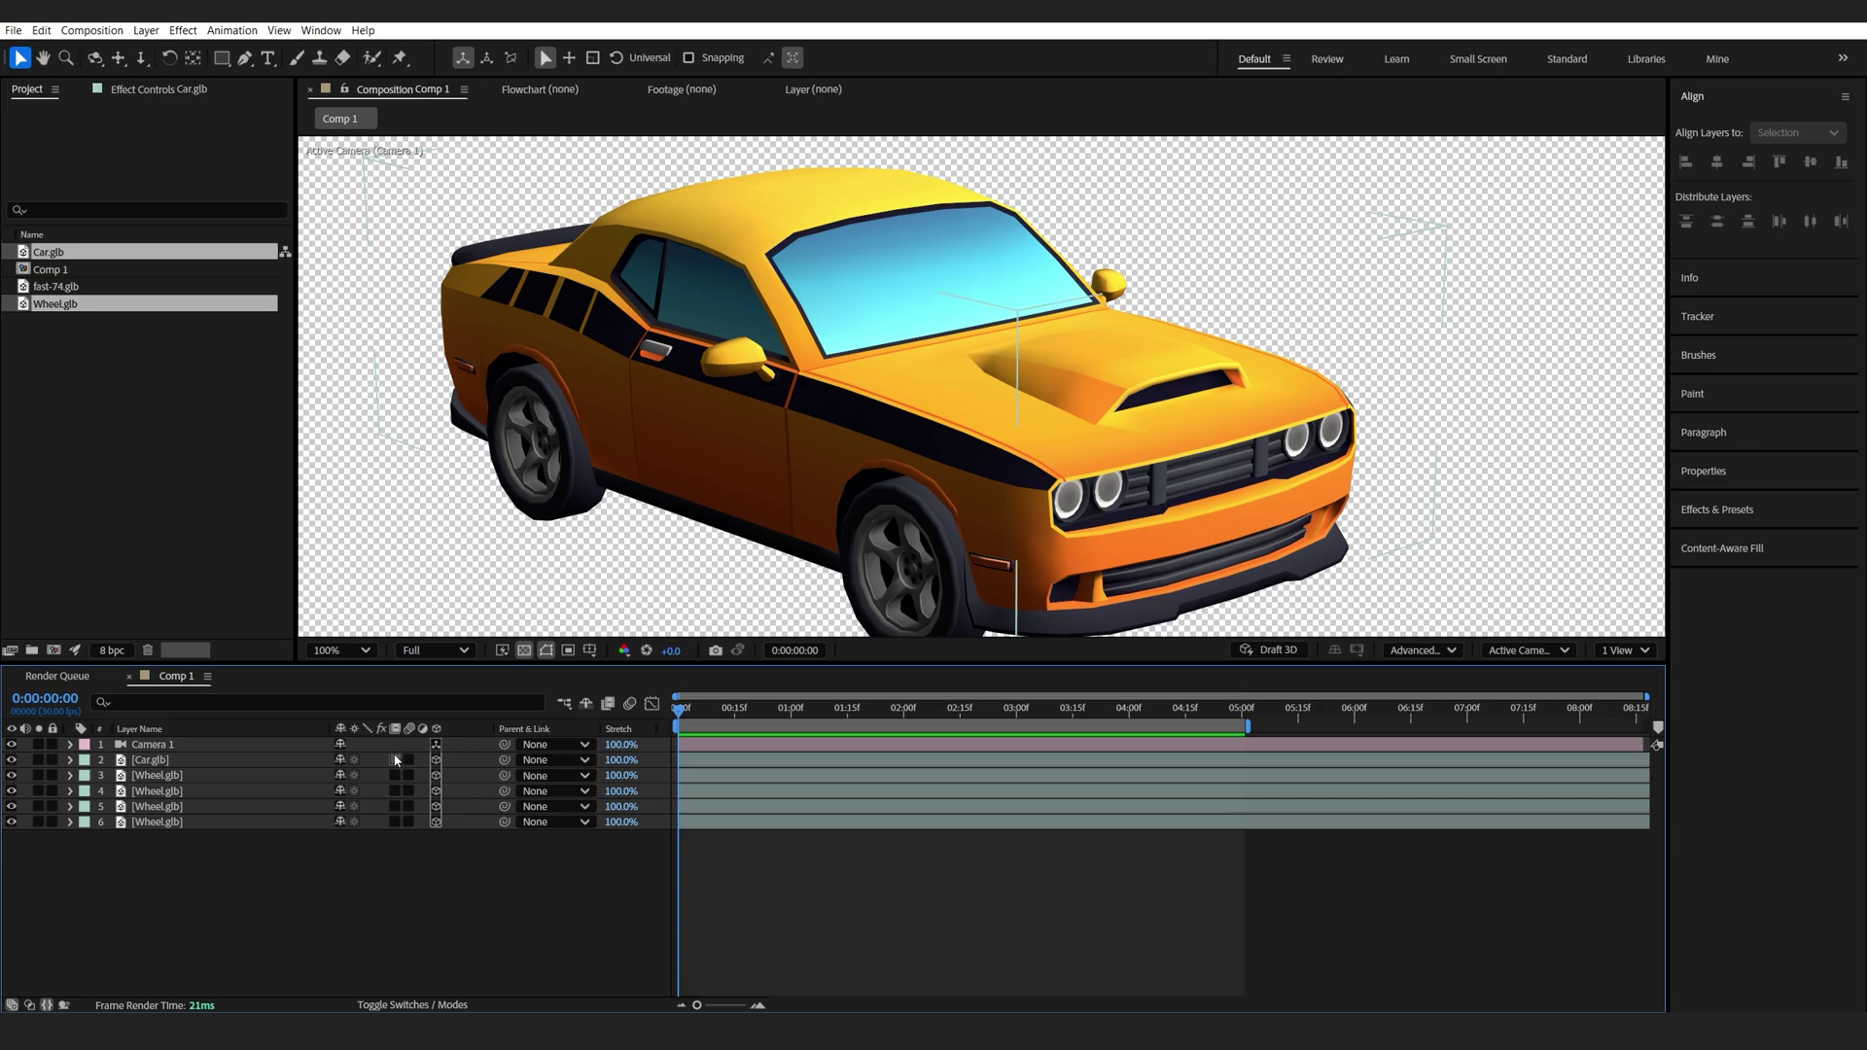
right_click(528, 883)
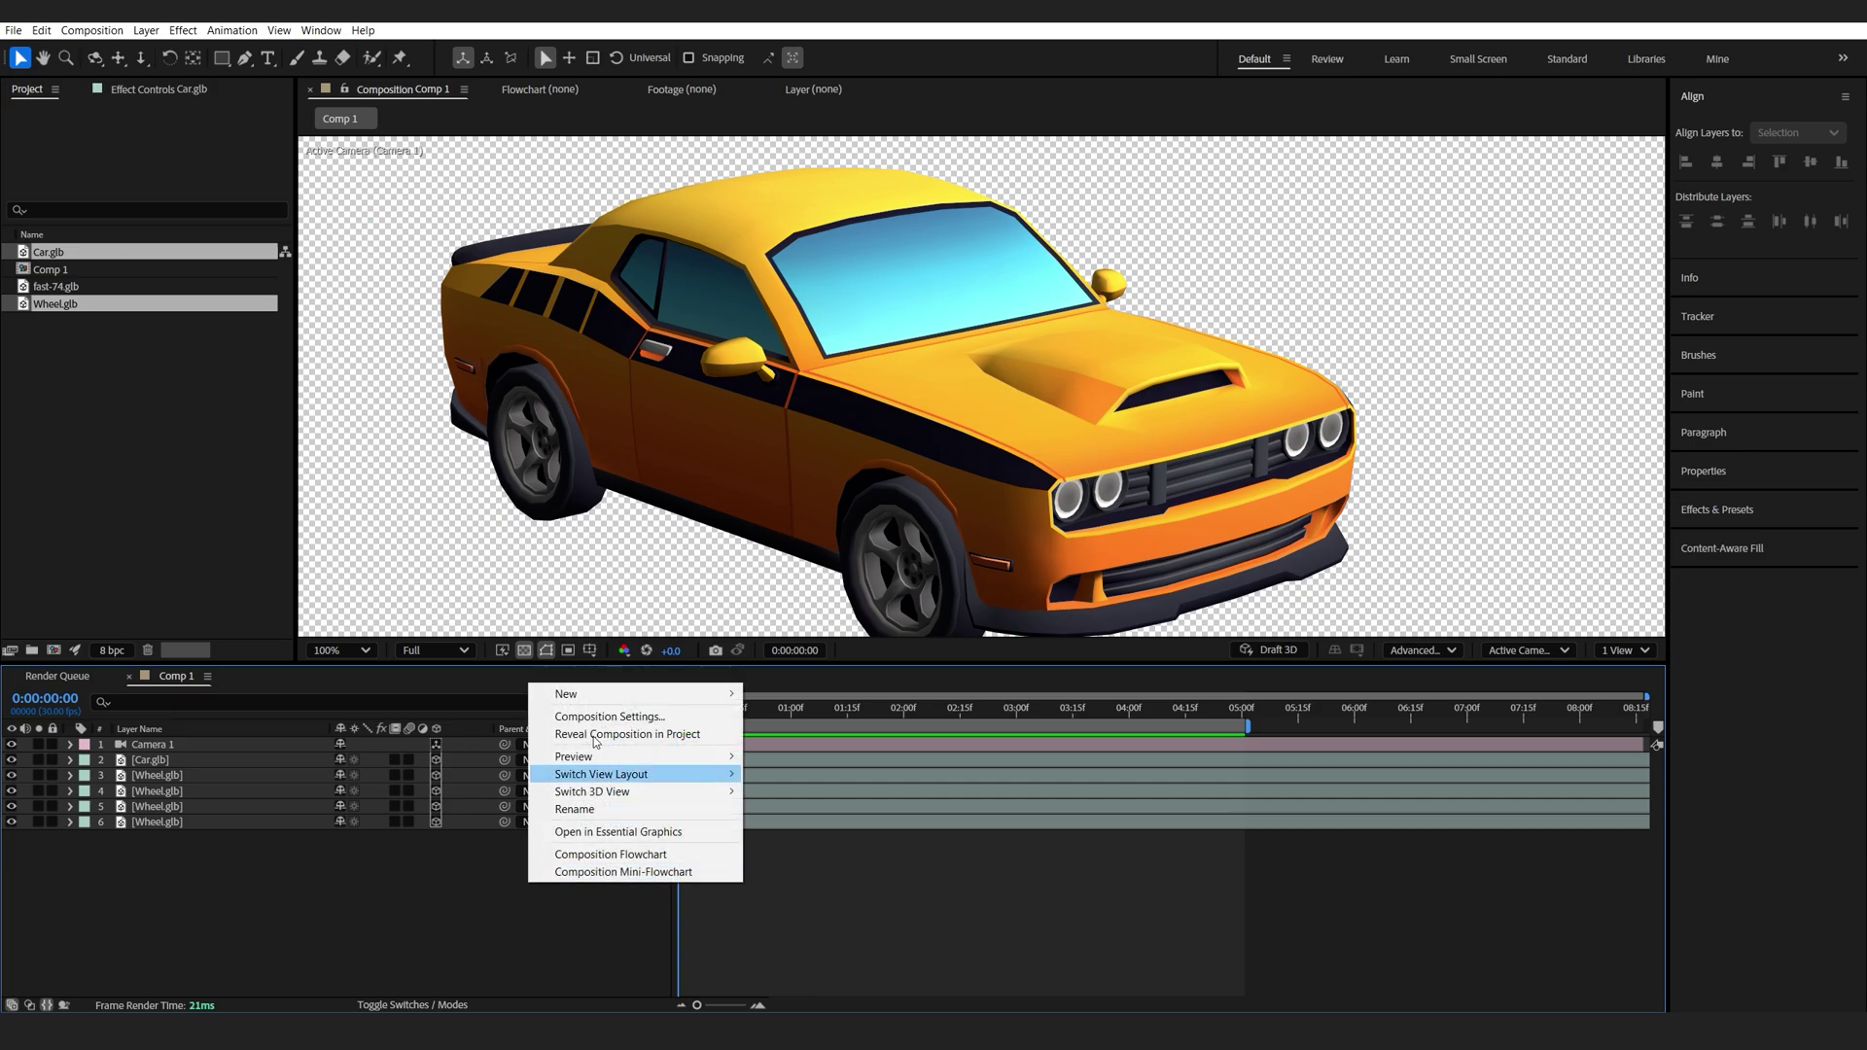
mouse_move(607, 695)
left_click(822, 787)
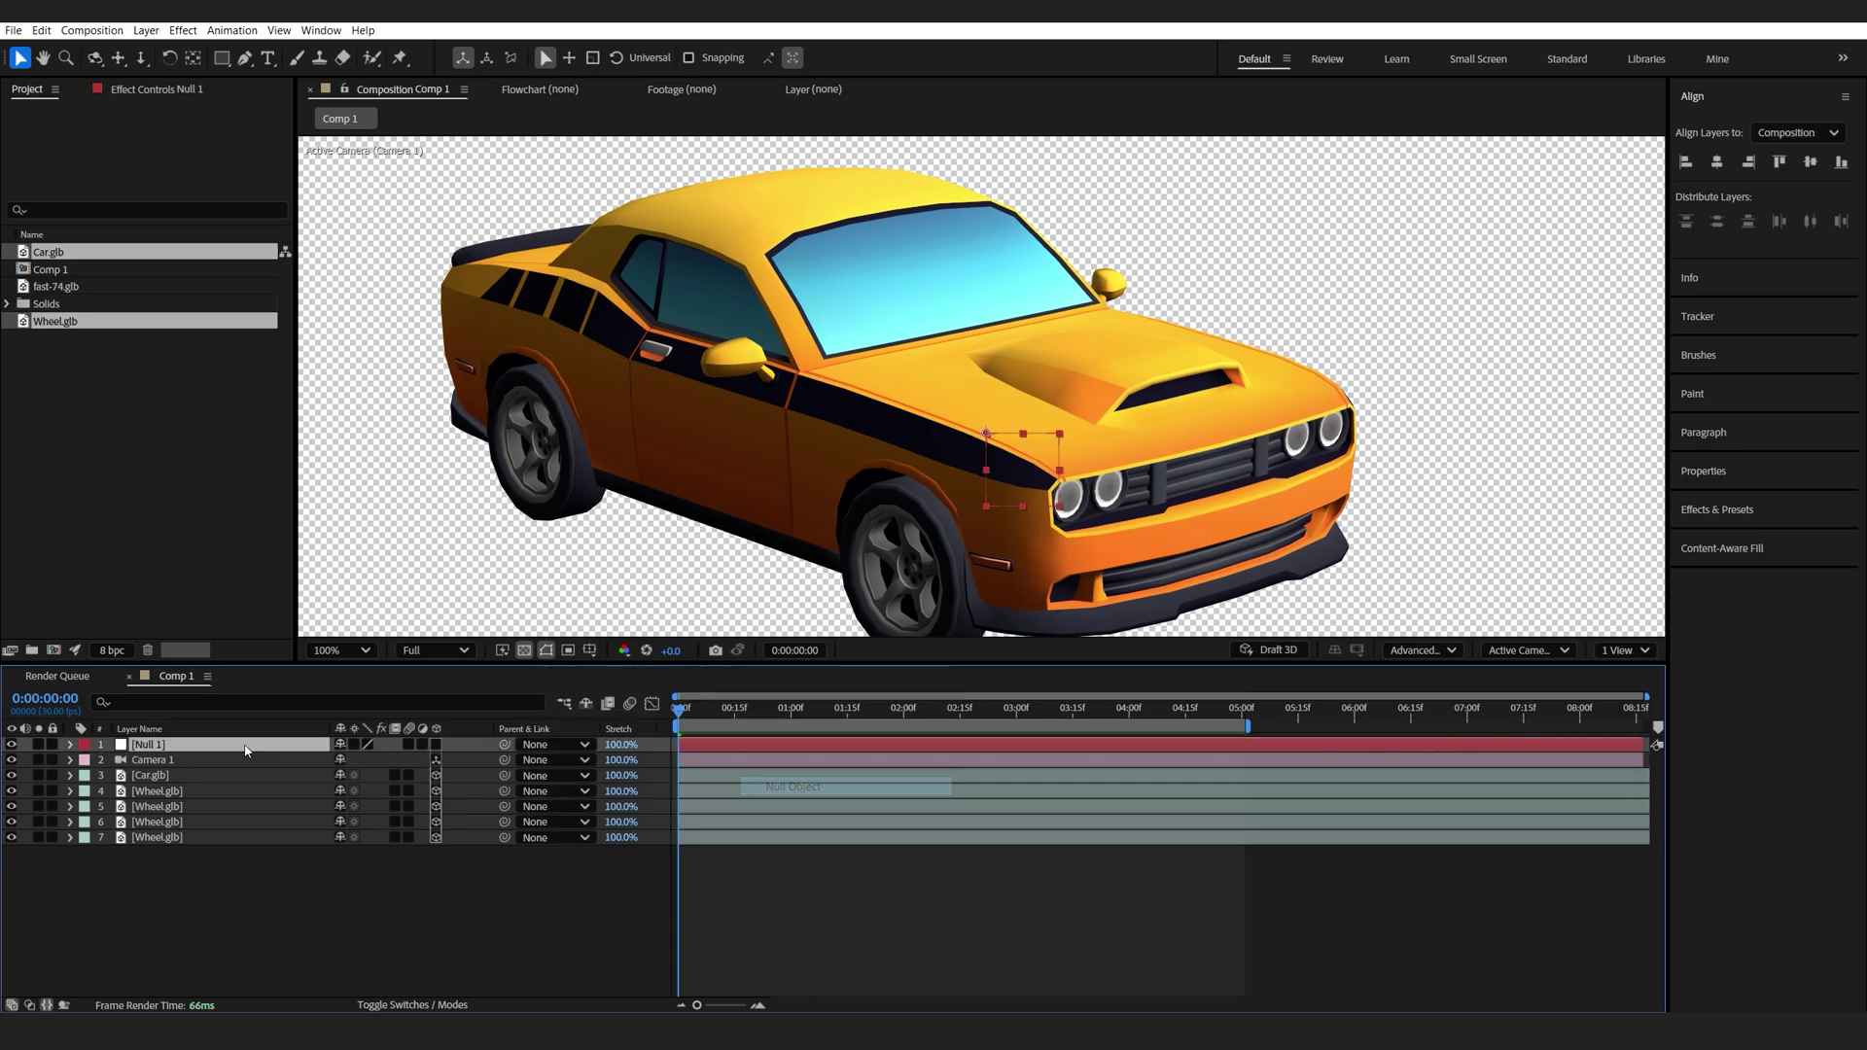
key("Return")
type("F")
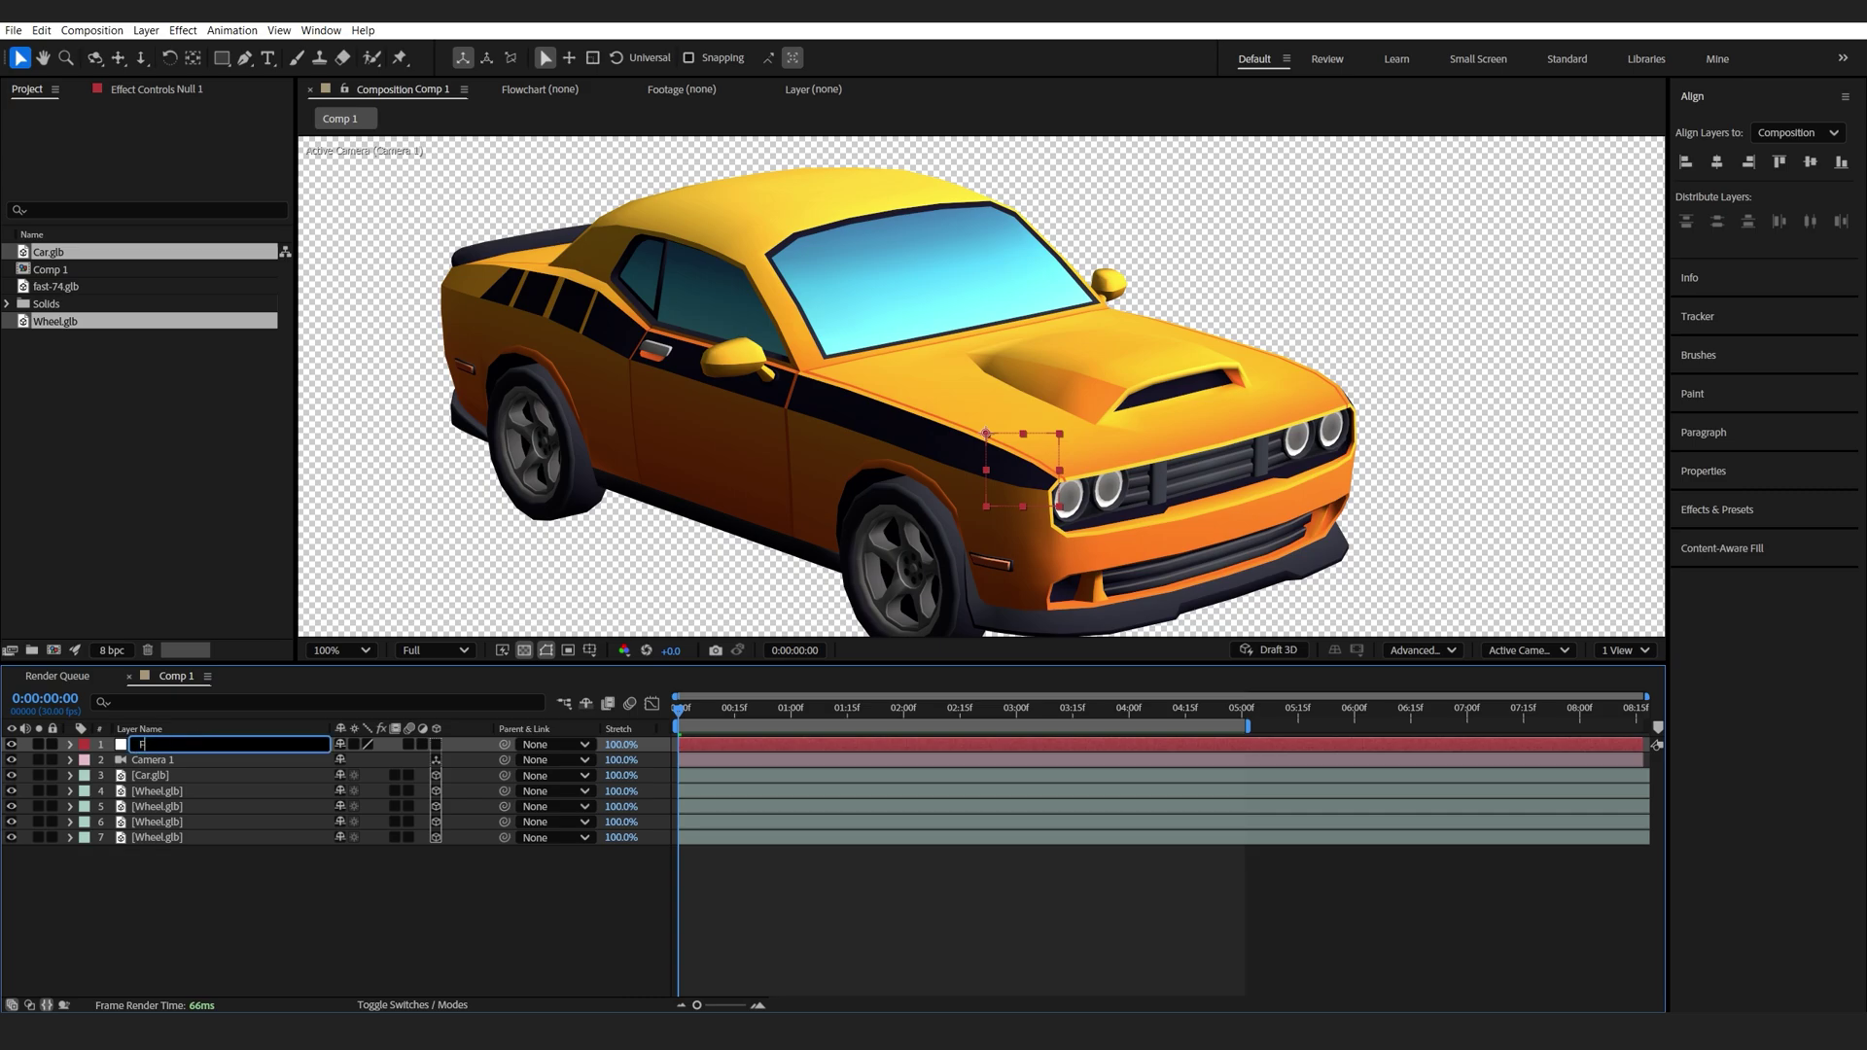
type("ront")
key("Return")
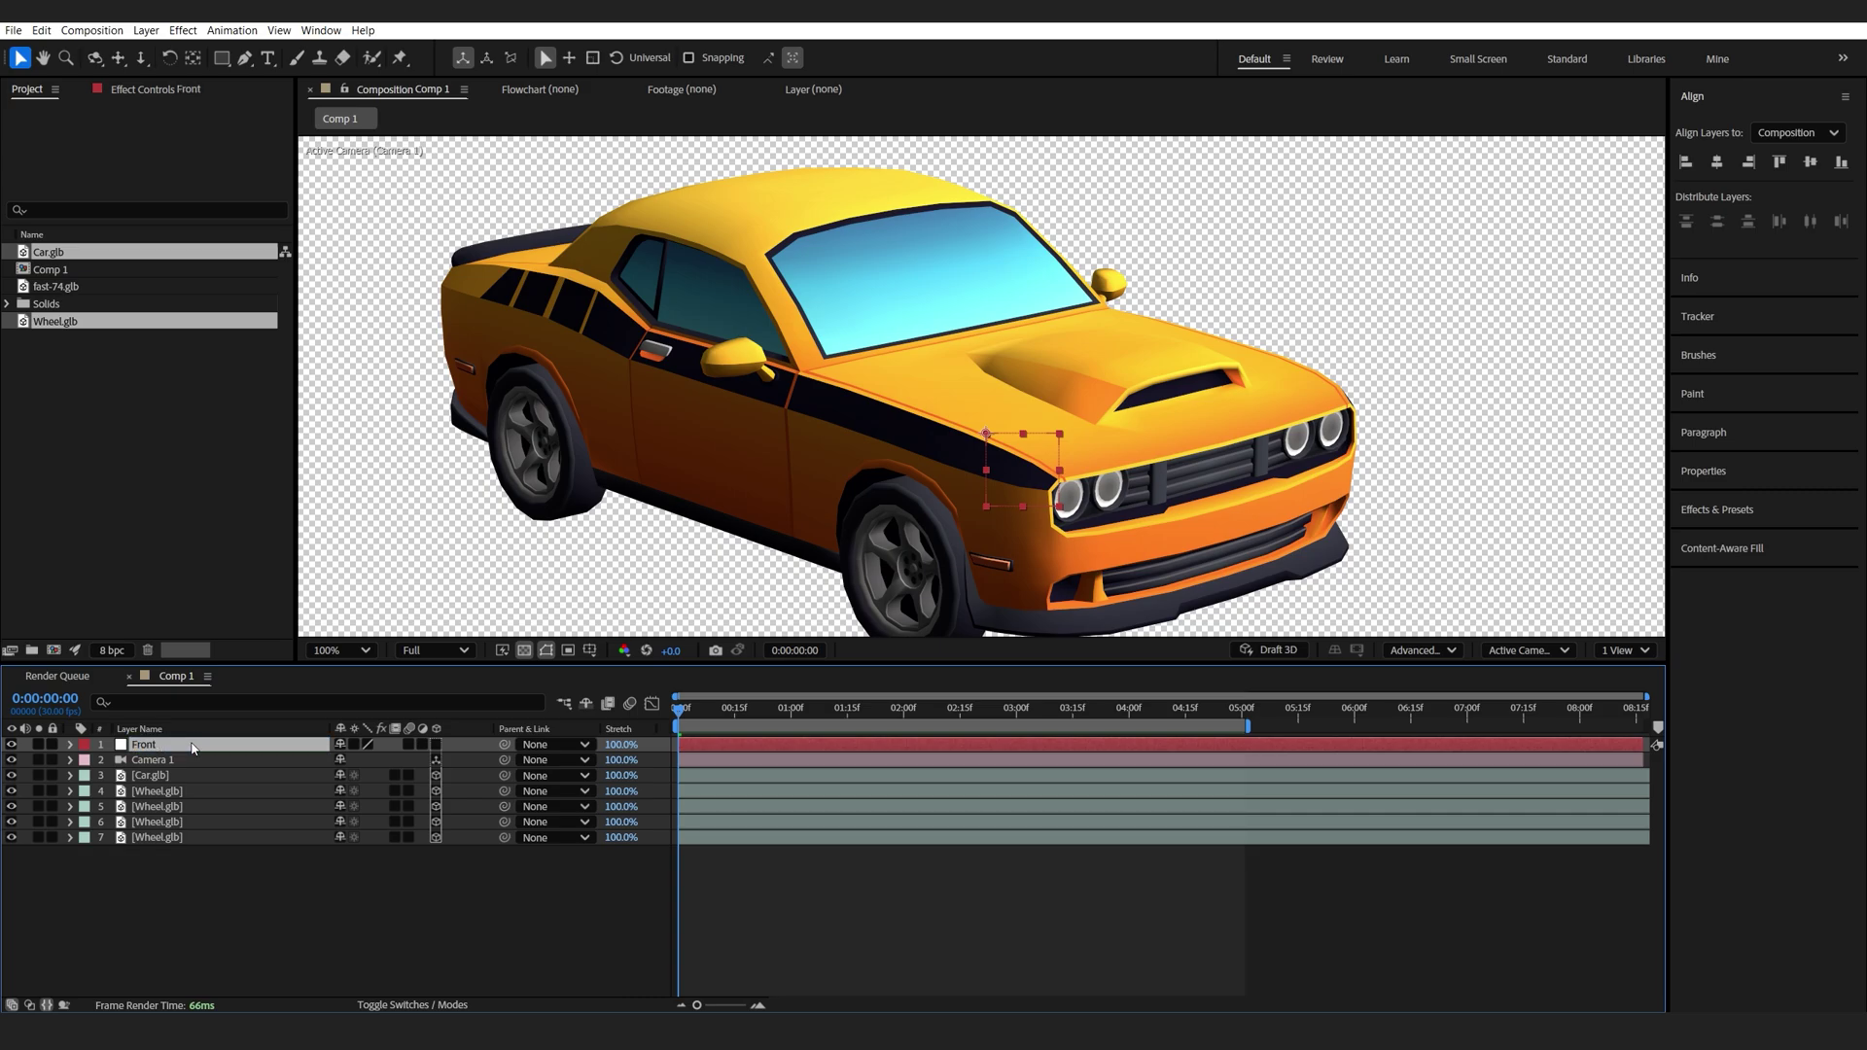
Rename the four wheel layers RR, FR, RL and FL, and rename the Front null Front L.
left_click(170, 792)
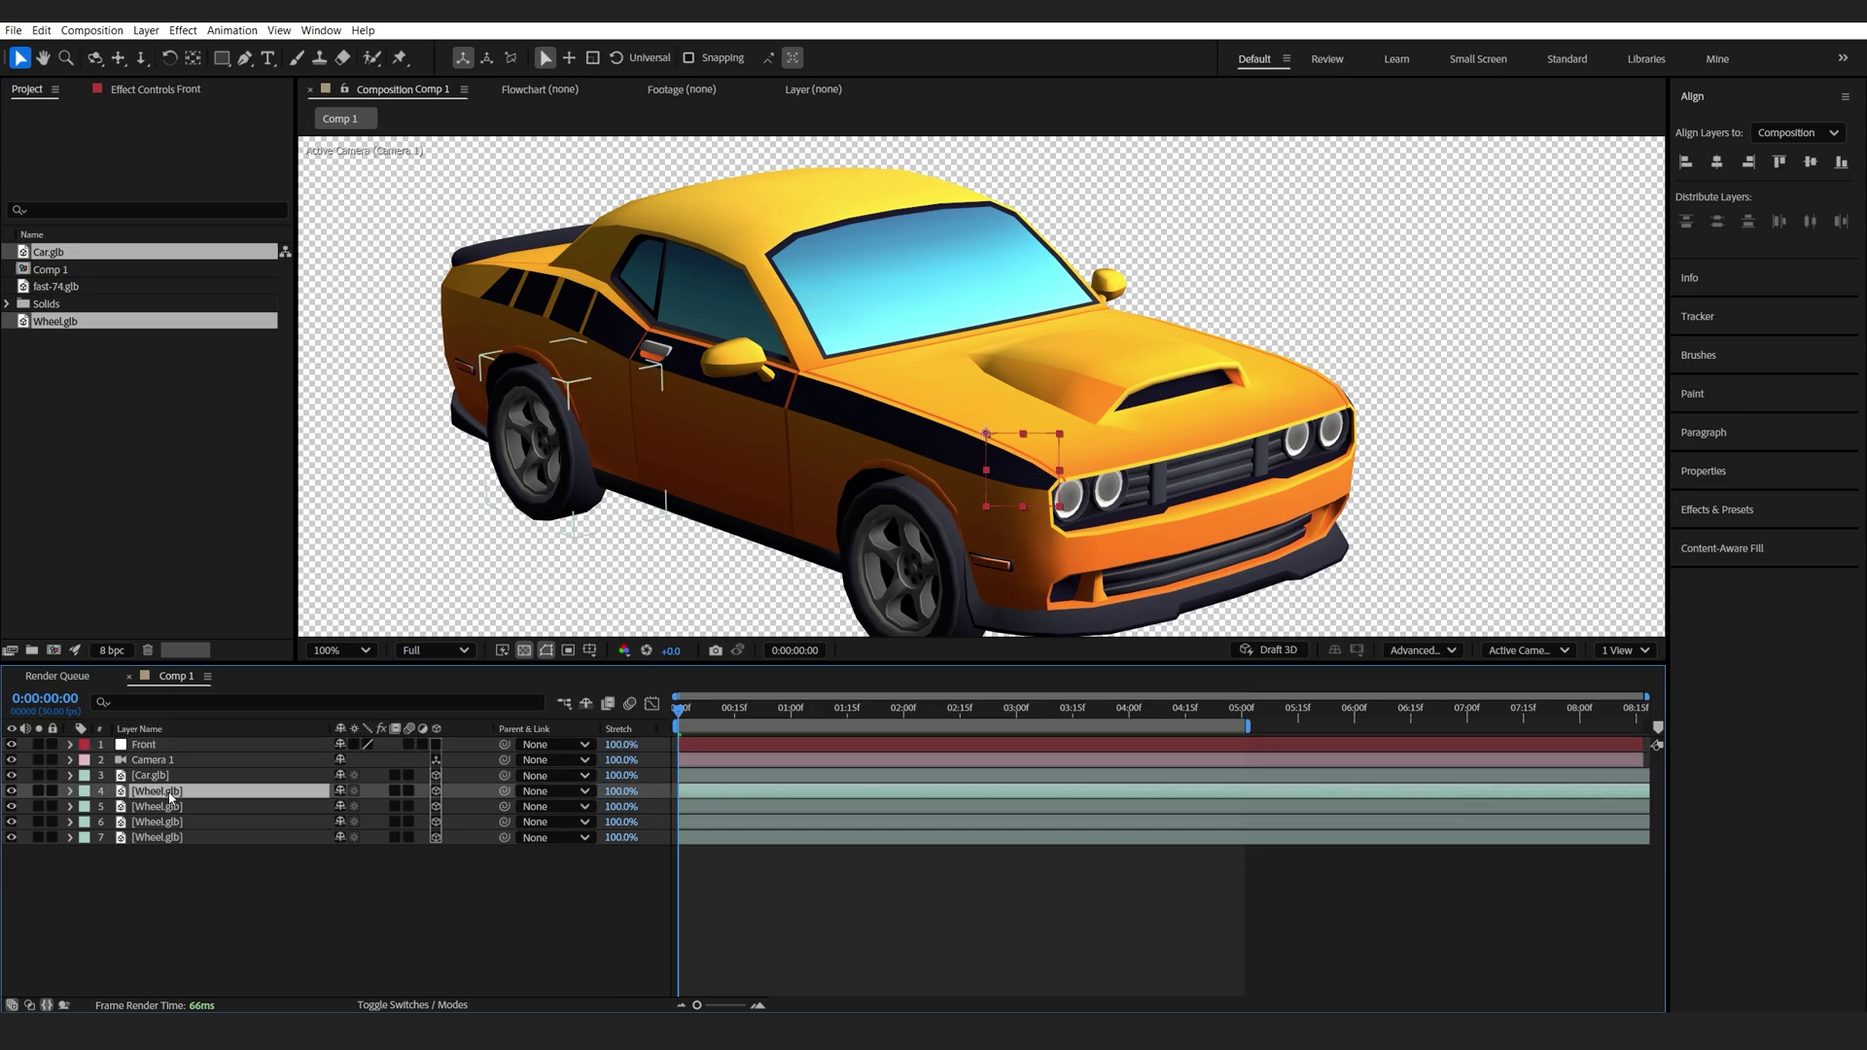
key("Return")
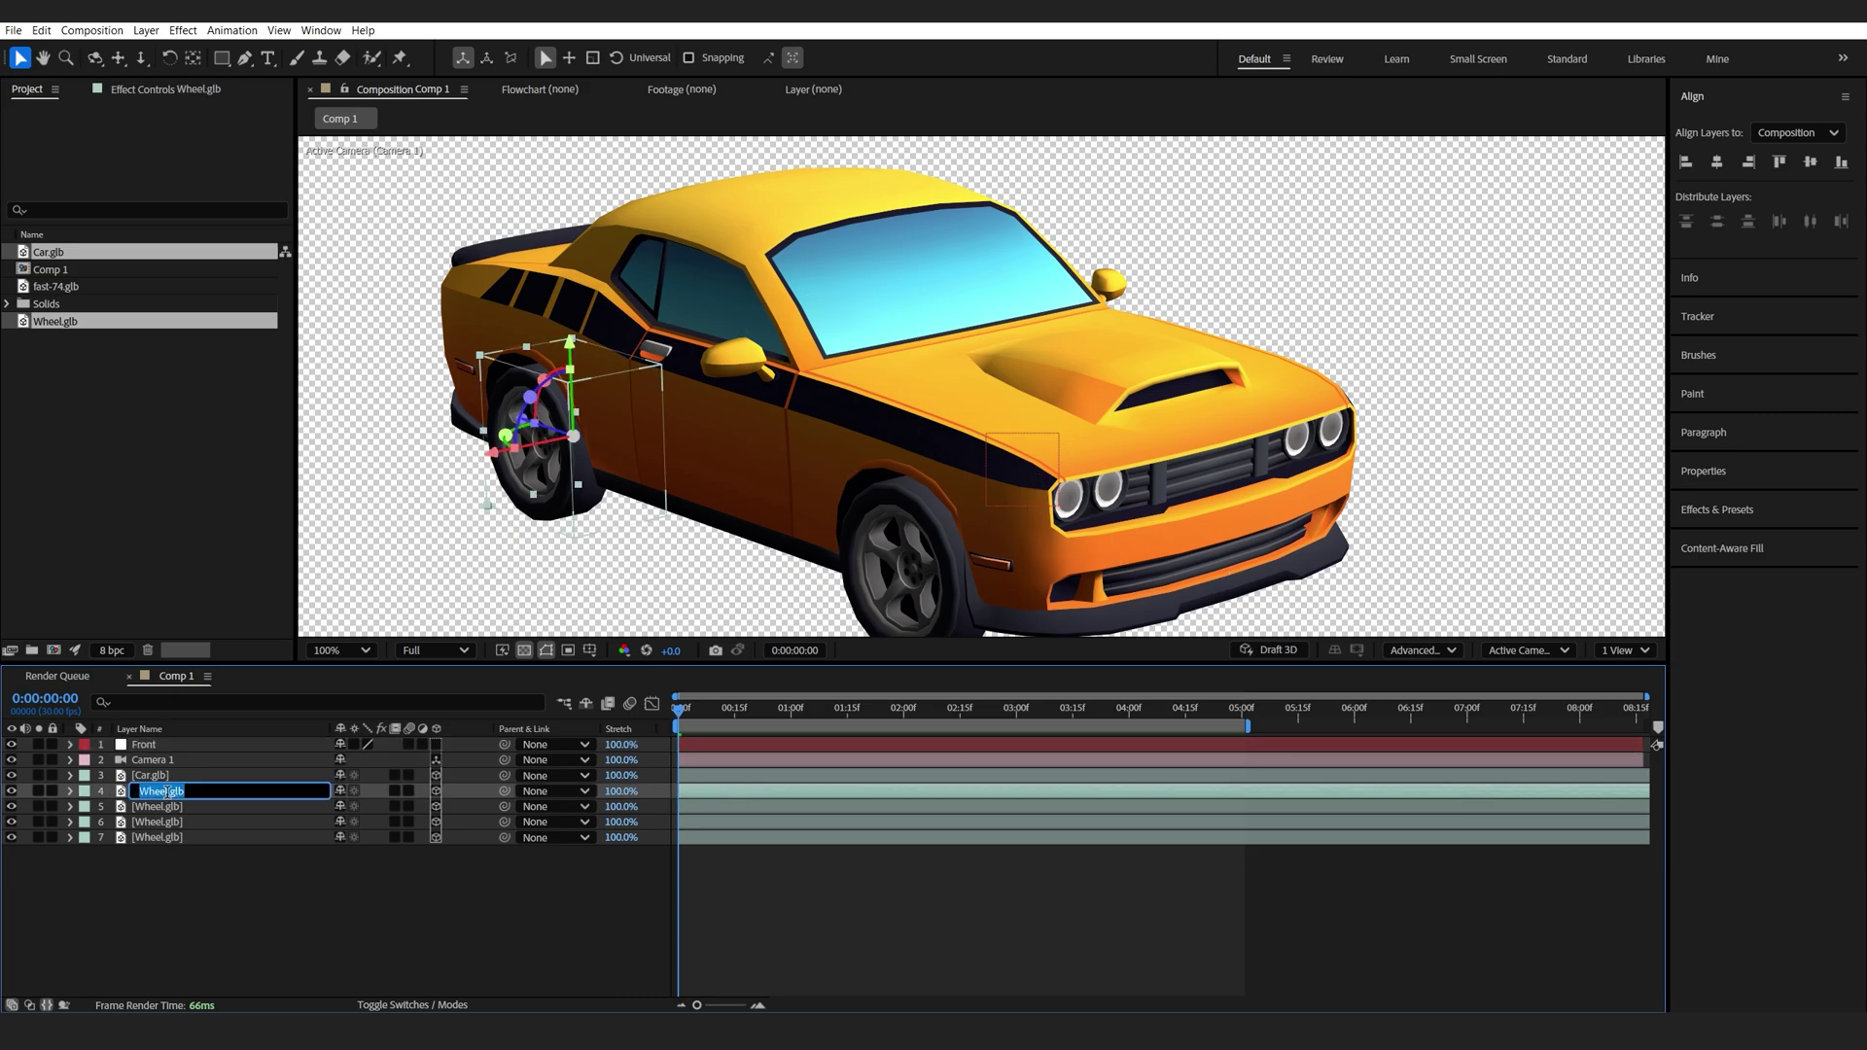
left_click(156, 744)
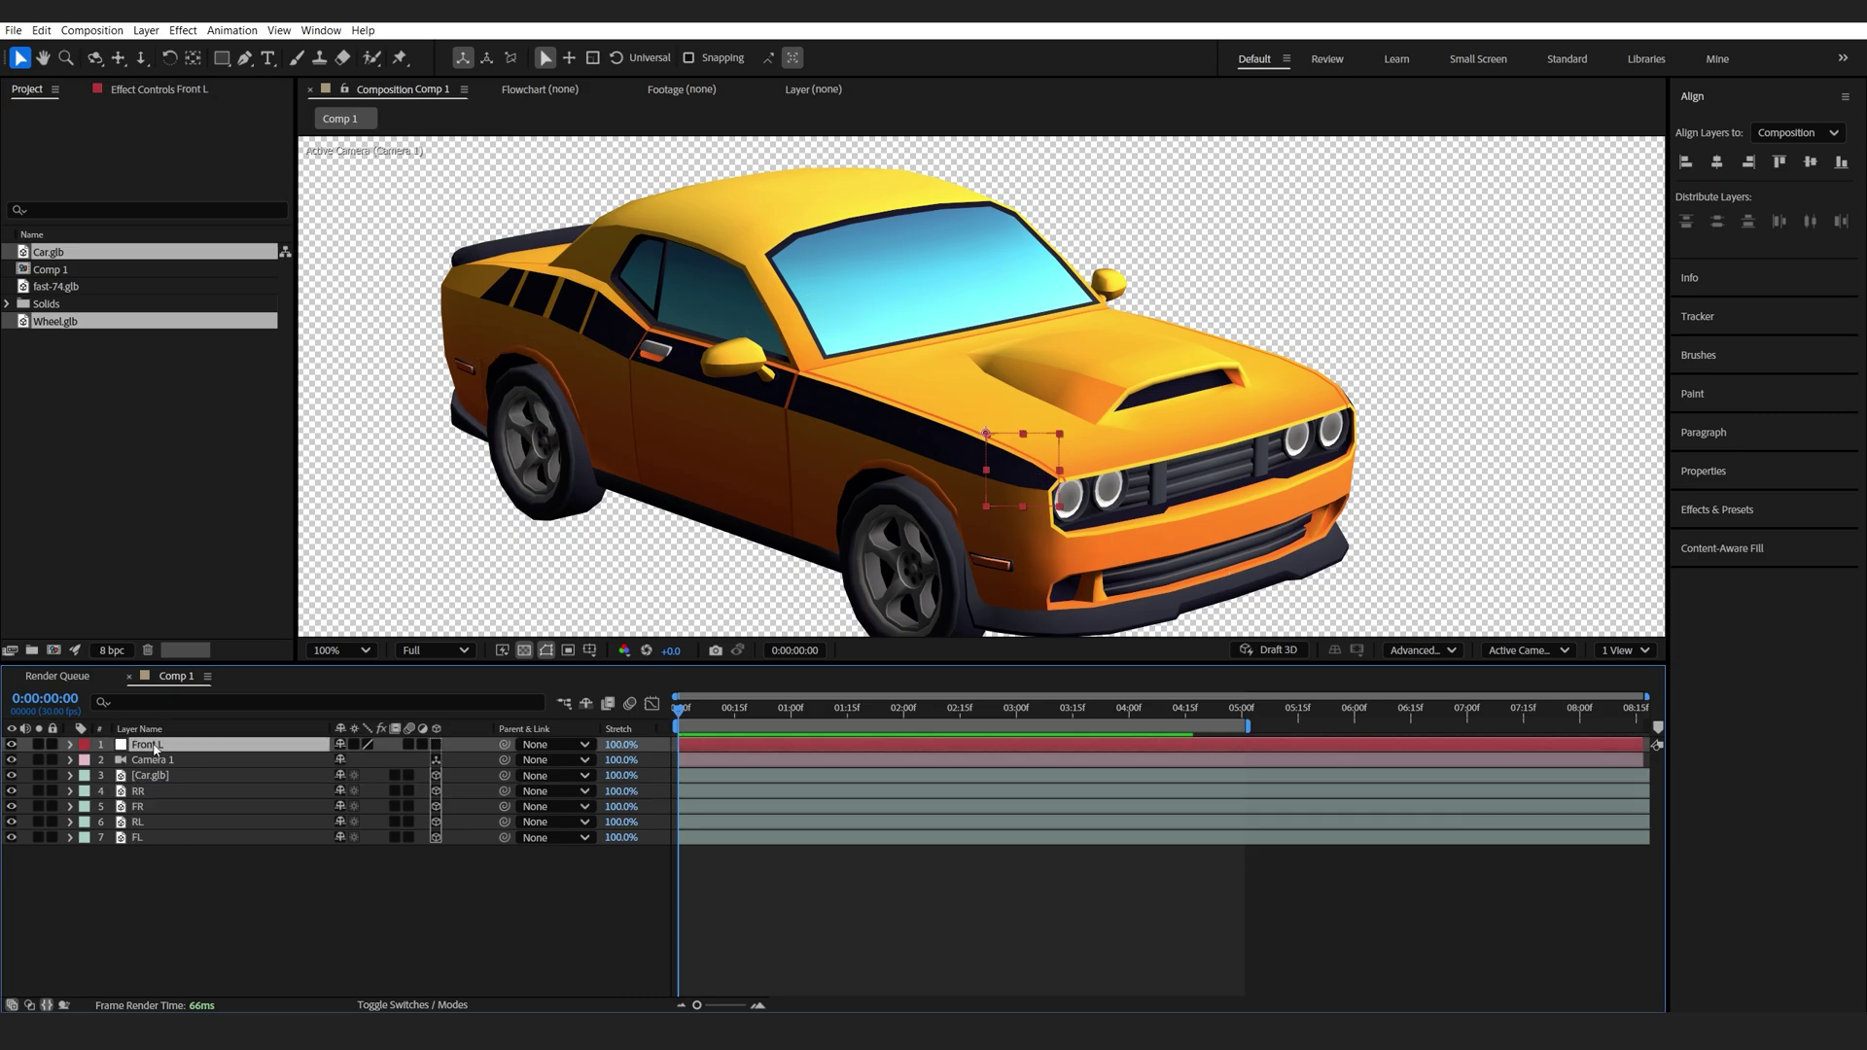
Make the Front L null a 3D layer and set its Y Rotation to 90° in the Bottom view.
left_click(436, 746)
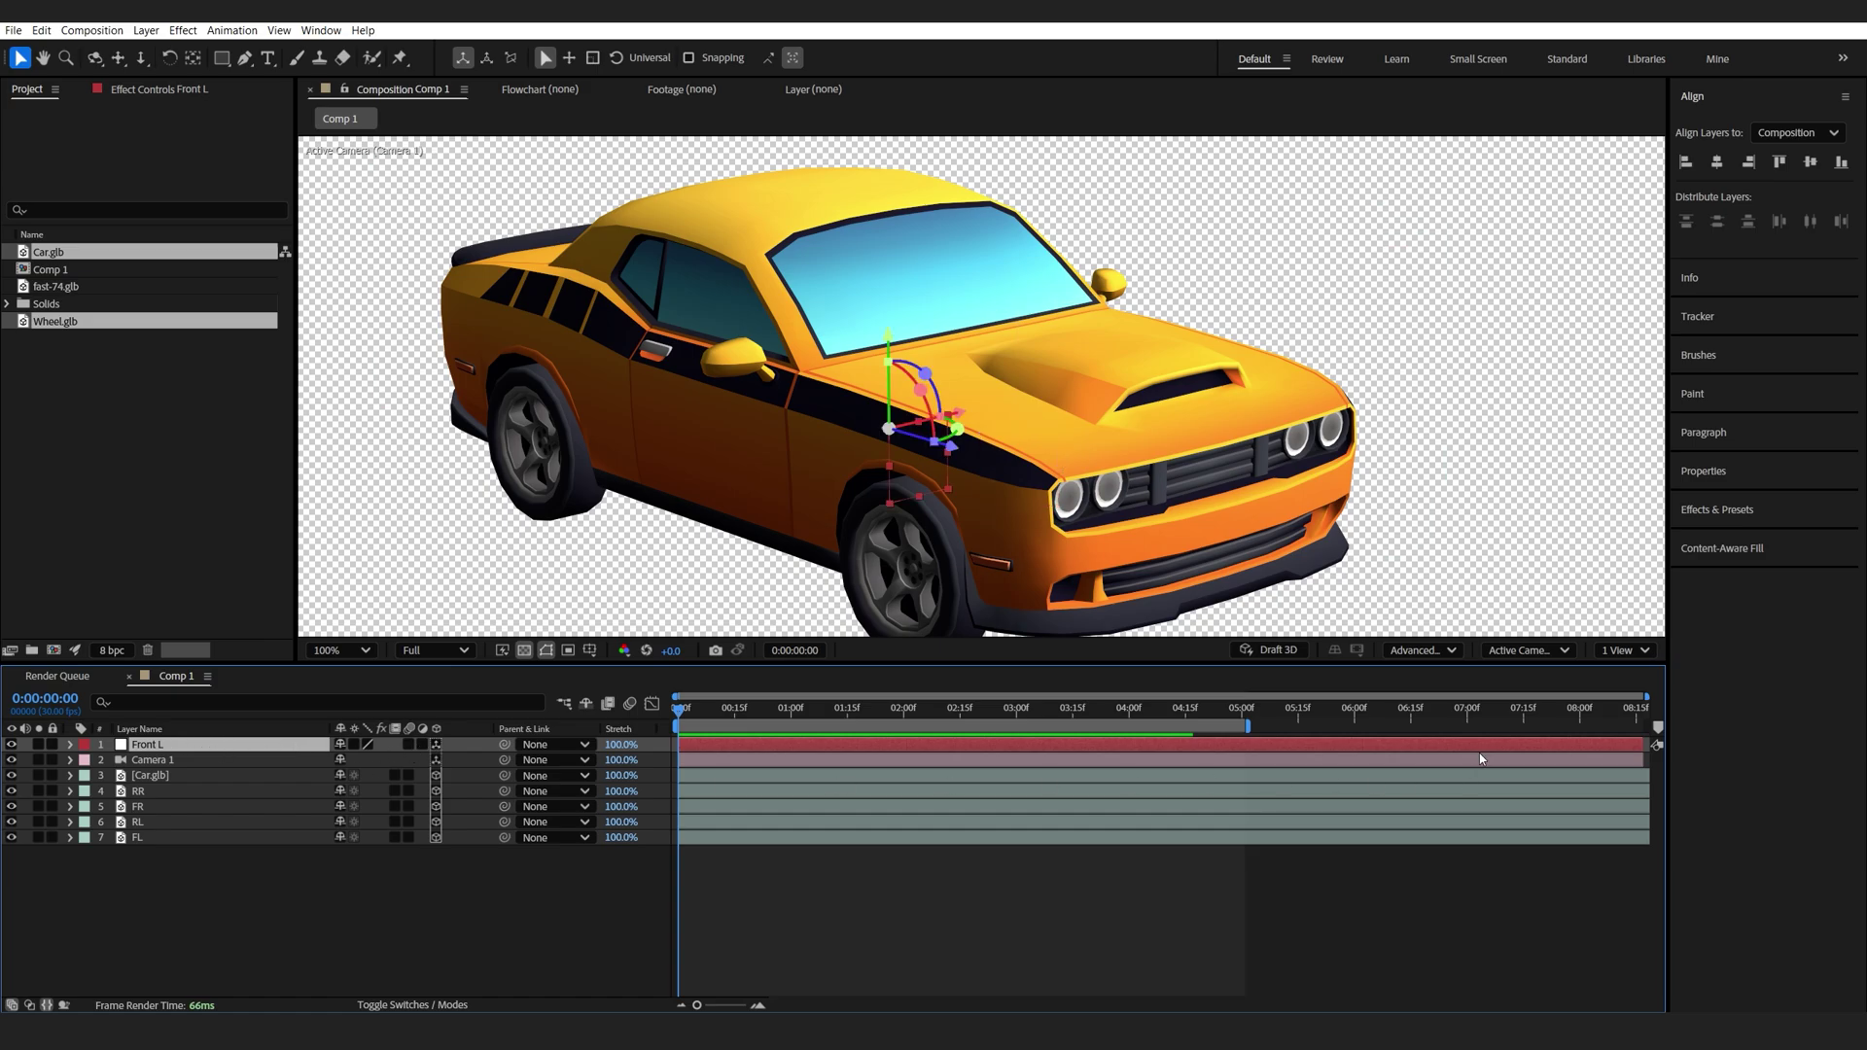
left_click(1526, 652)
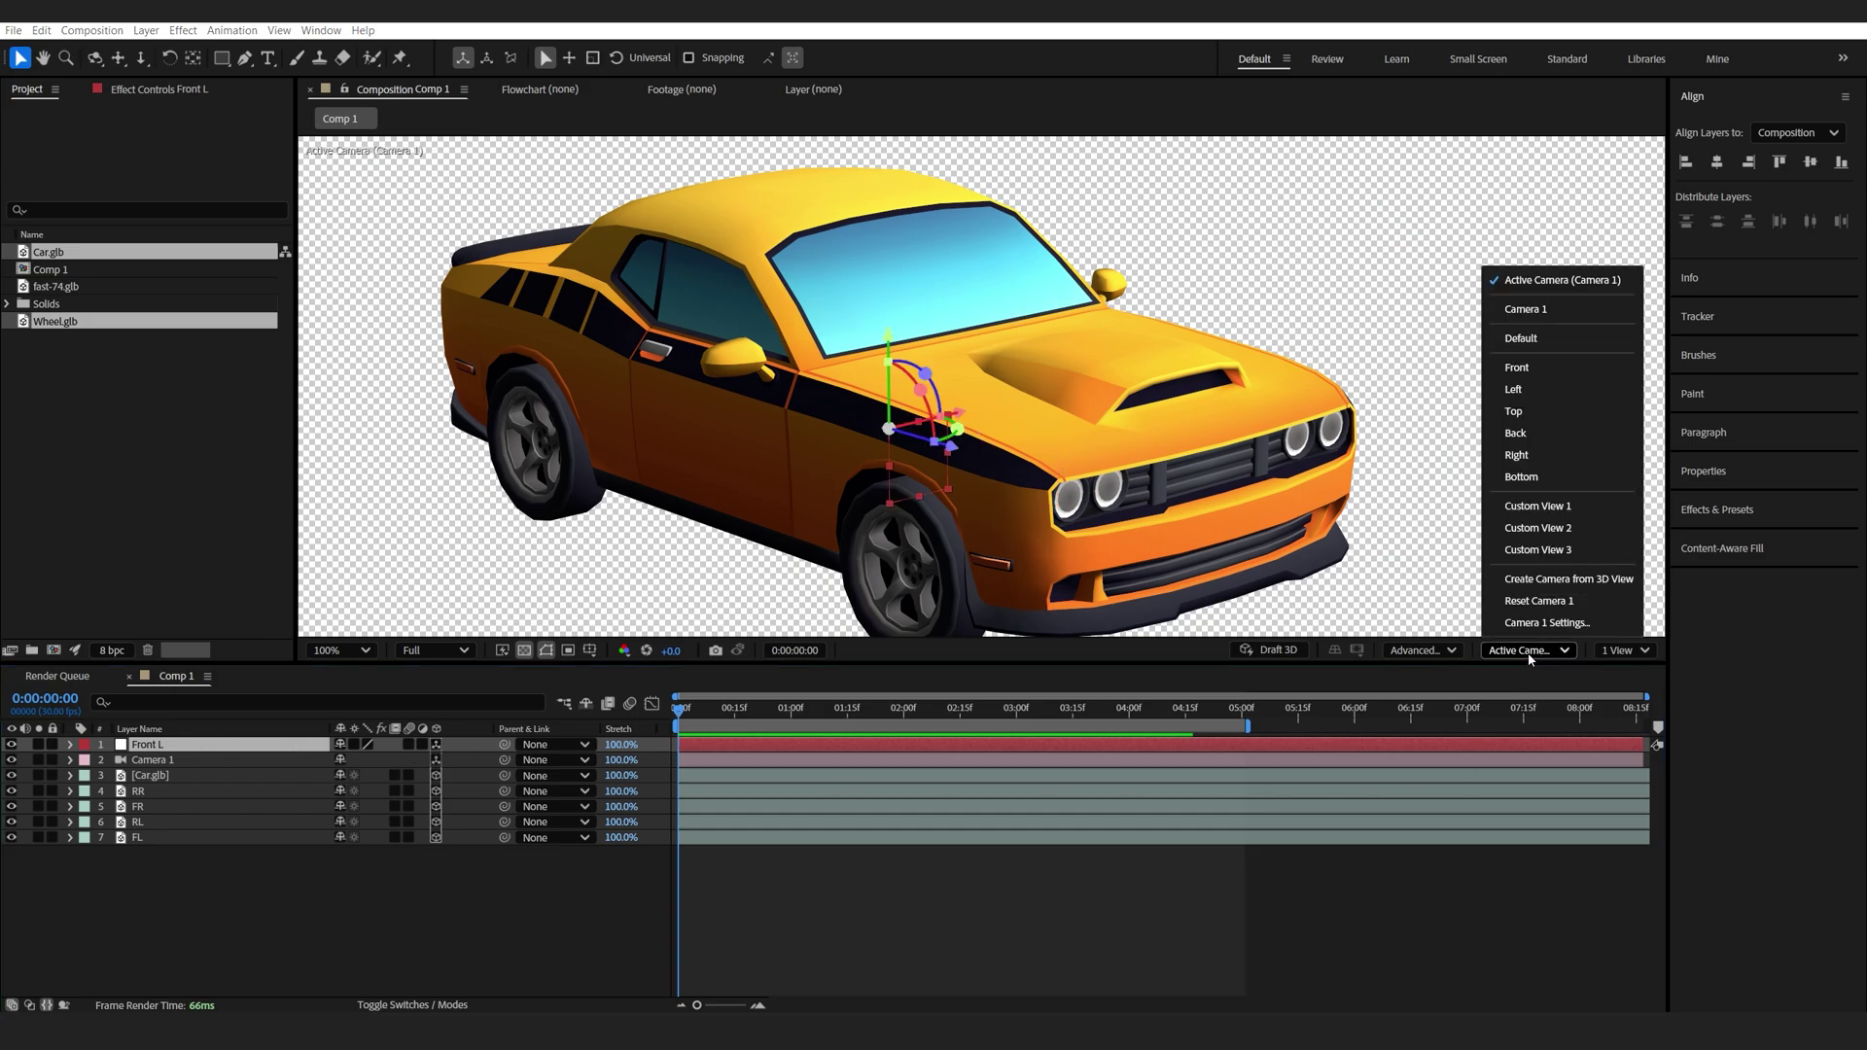
left_click(1535, 476)
key("r")
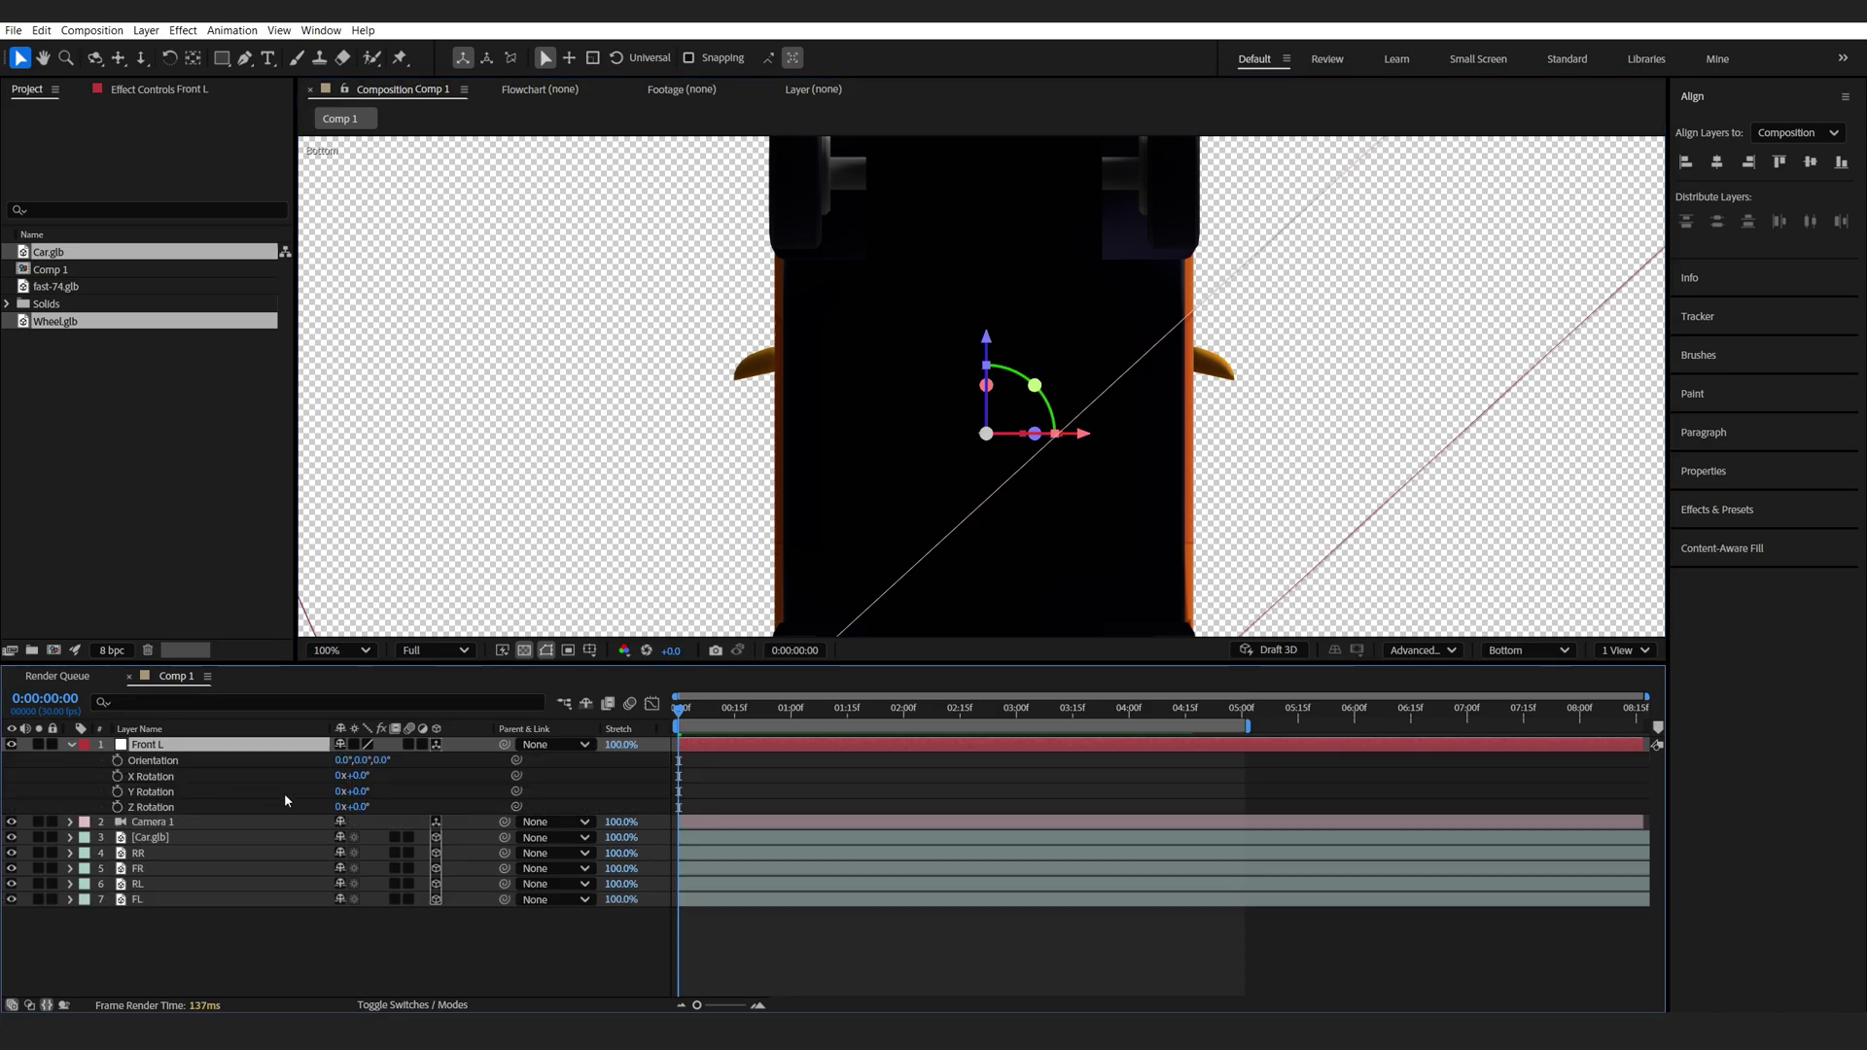
left_click(358, 791)
key("Return")
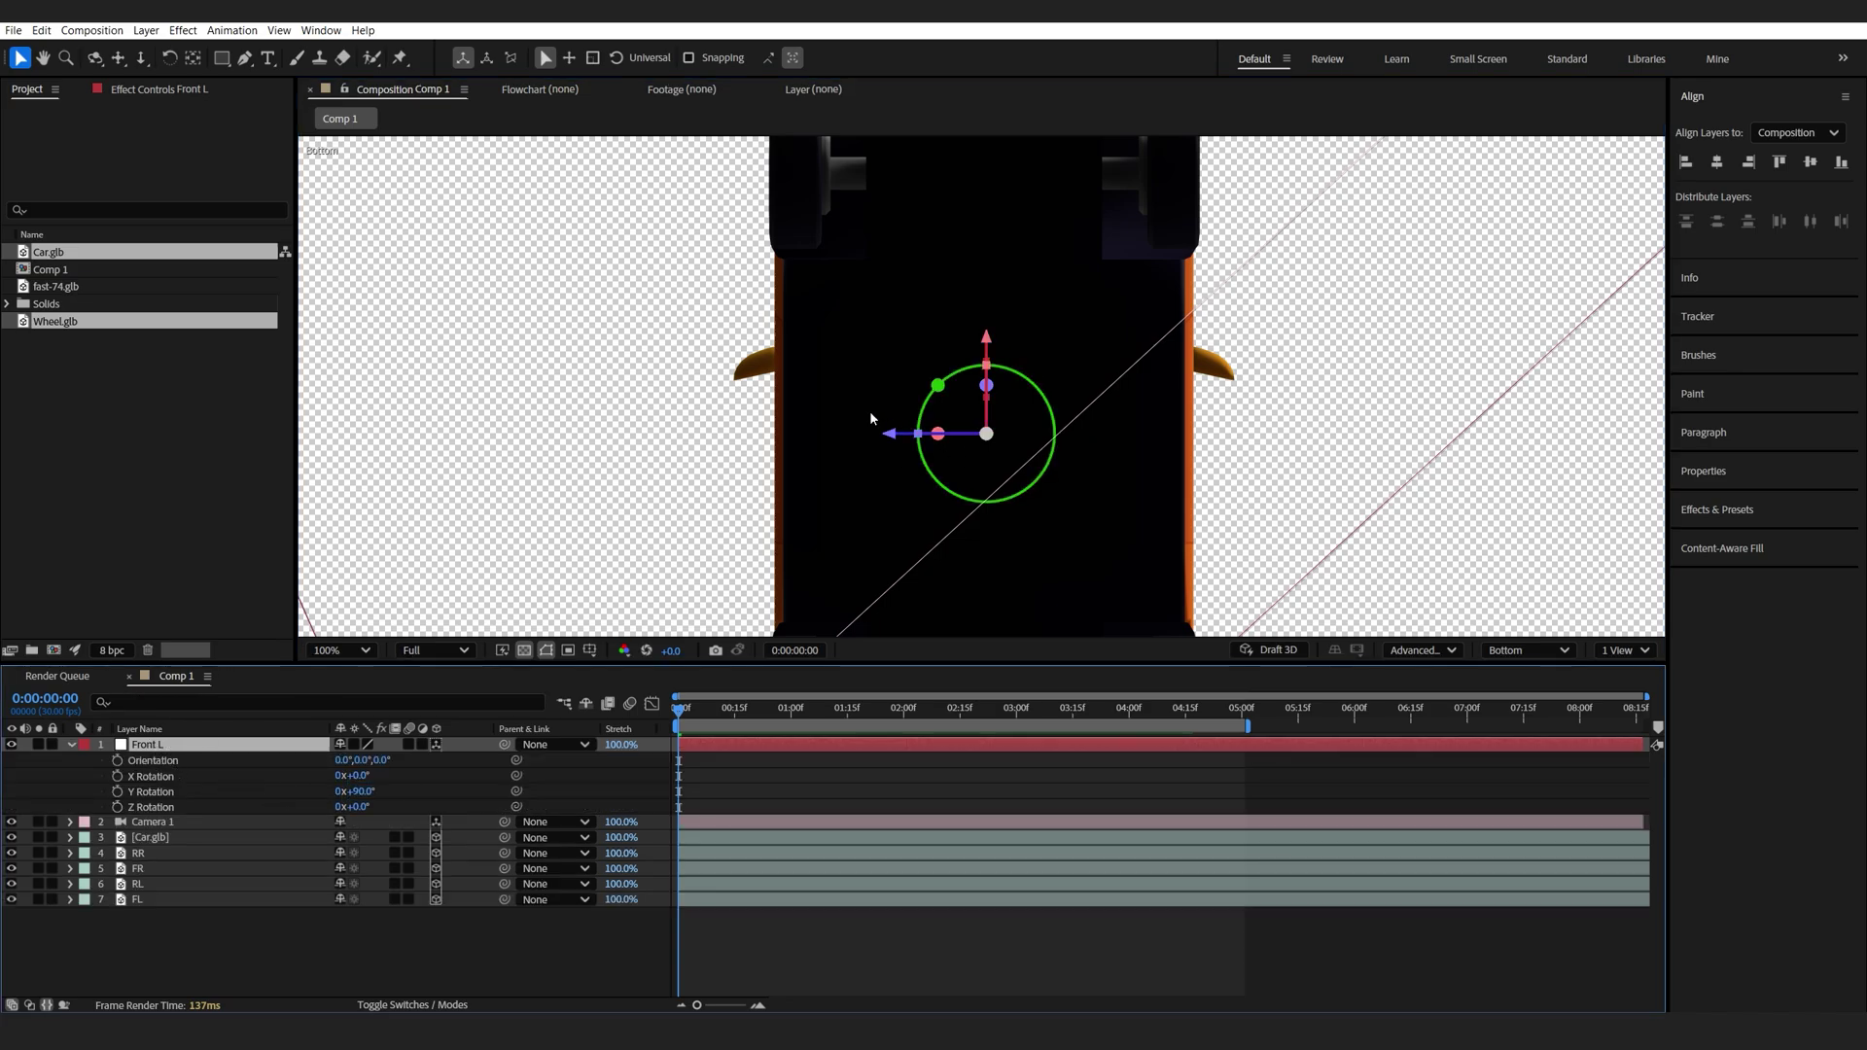
Move the Front L null onto the hub of the left-hand front wheel as seen from below, and center its anchor point.
left_click_drag(869, 411, 832, 474)
key("v")
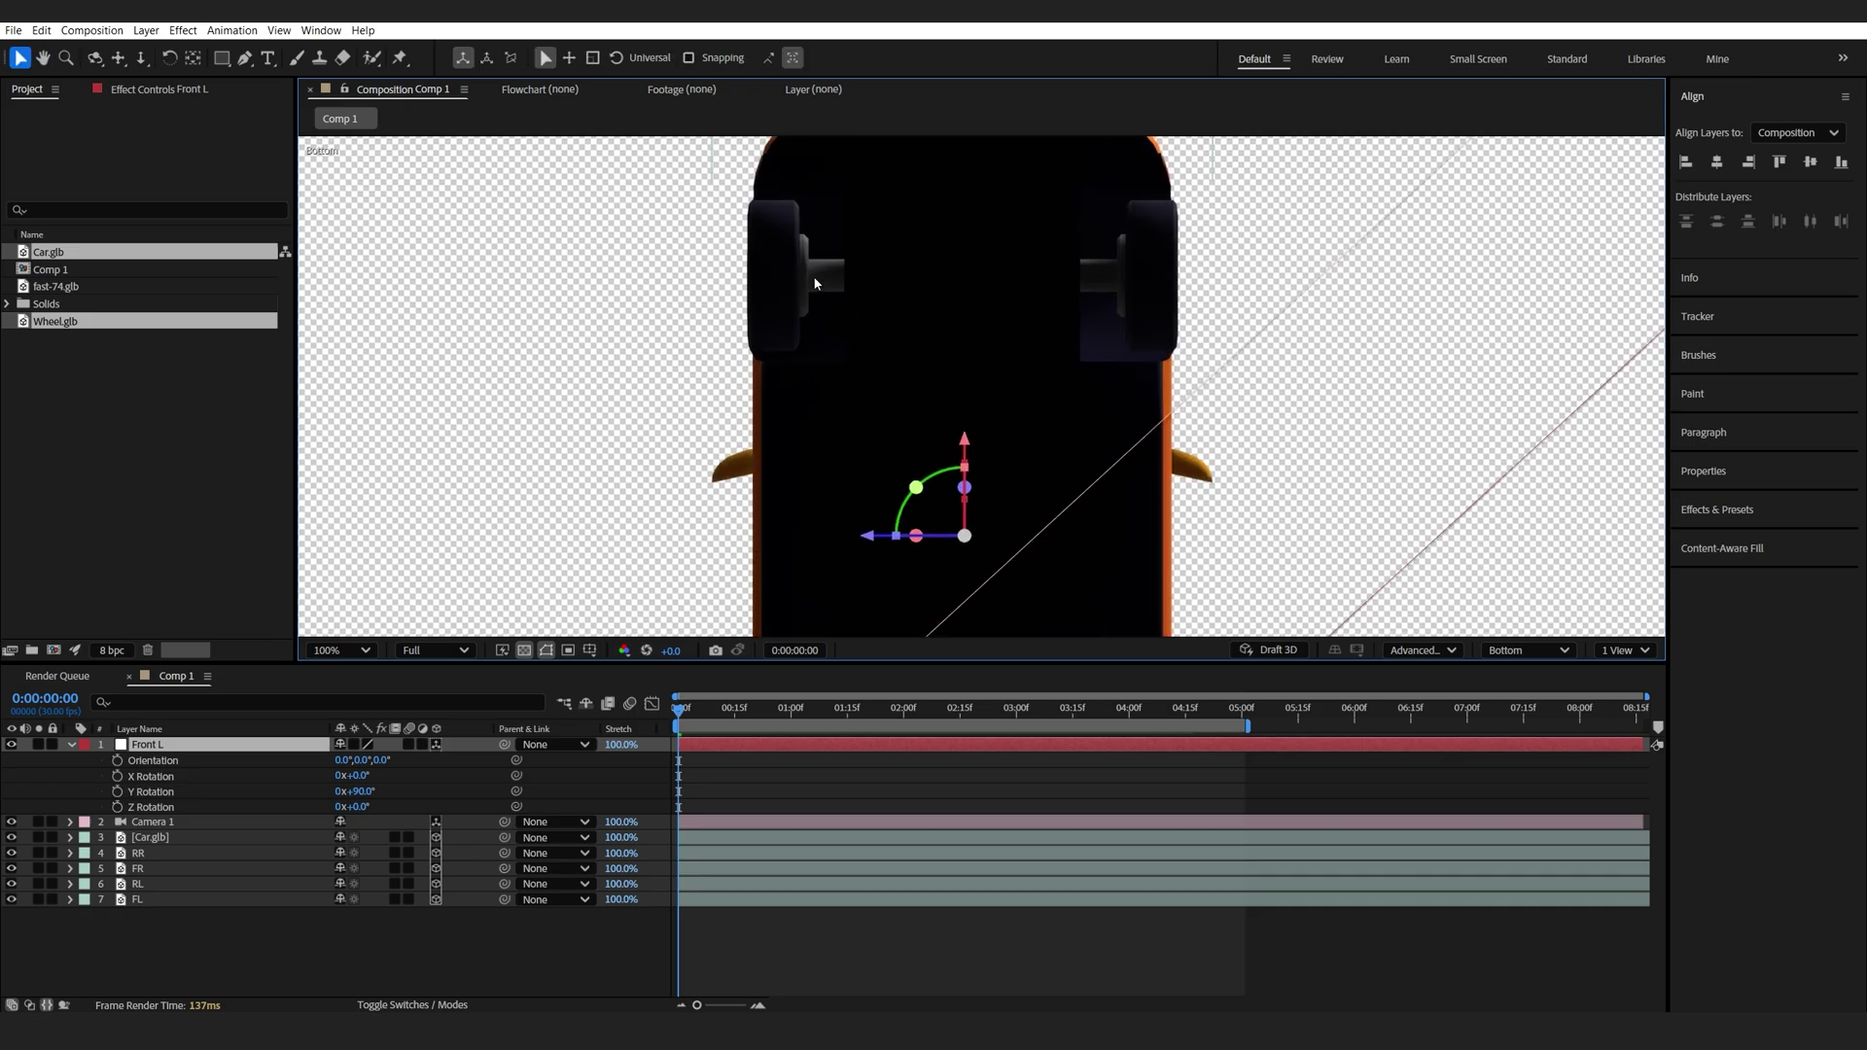
left_click_drag(961, 450, 964, 193)
key("period")
scroll(931, 235, "up", 1)
left_click_drag(923, 313, 1063, 609)
scroll(1000, 400, "down", 1)
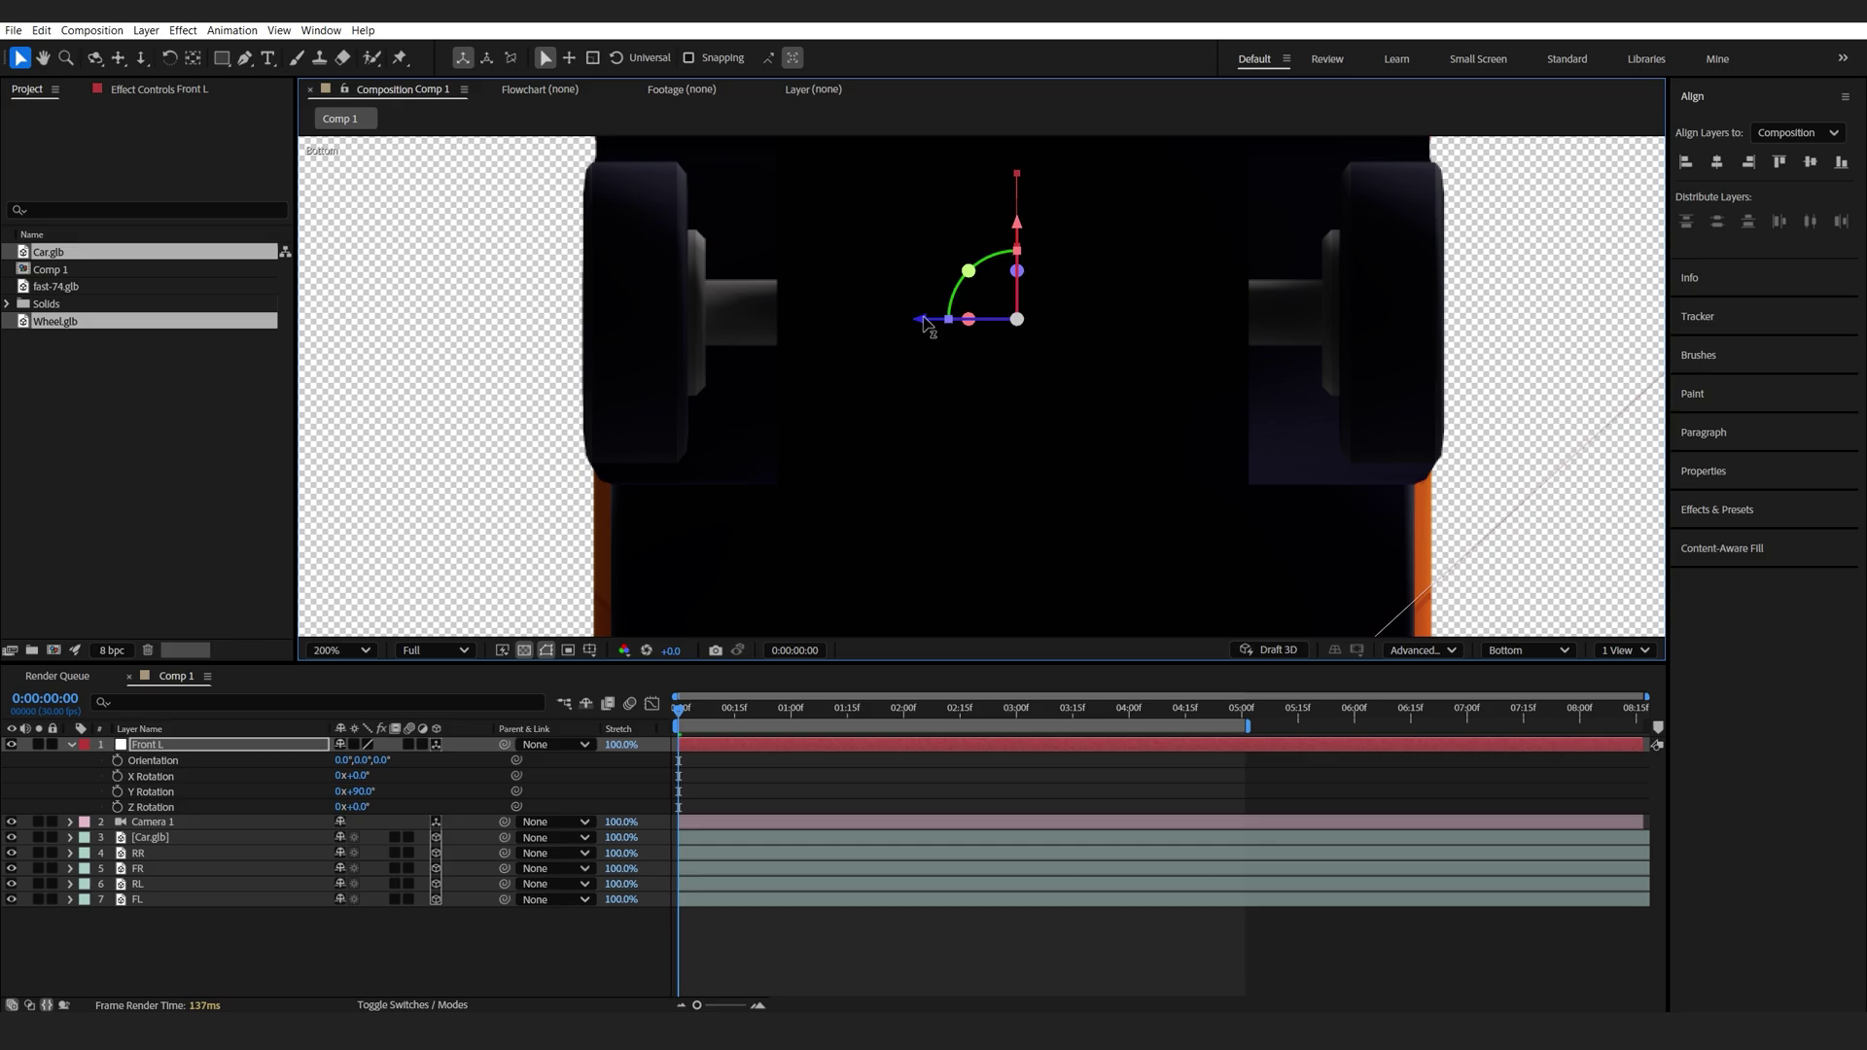
left_click_drag(924, 324, 612, 334)
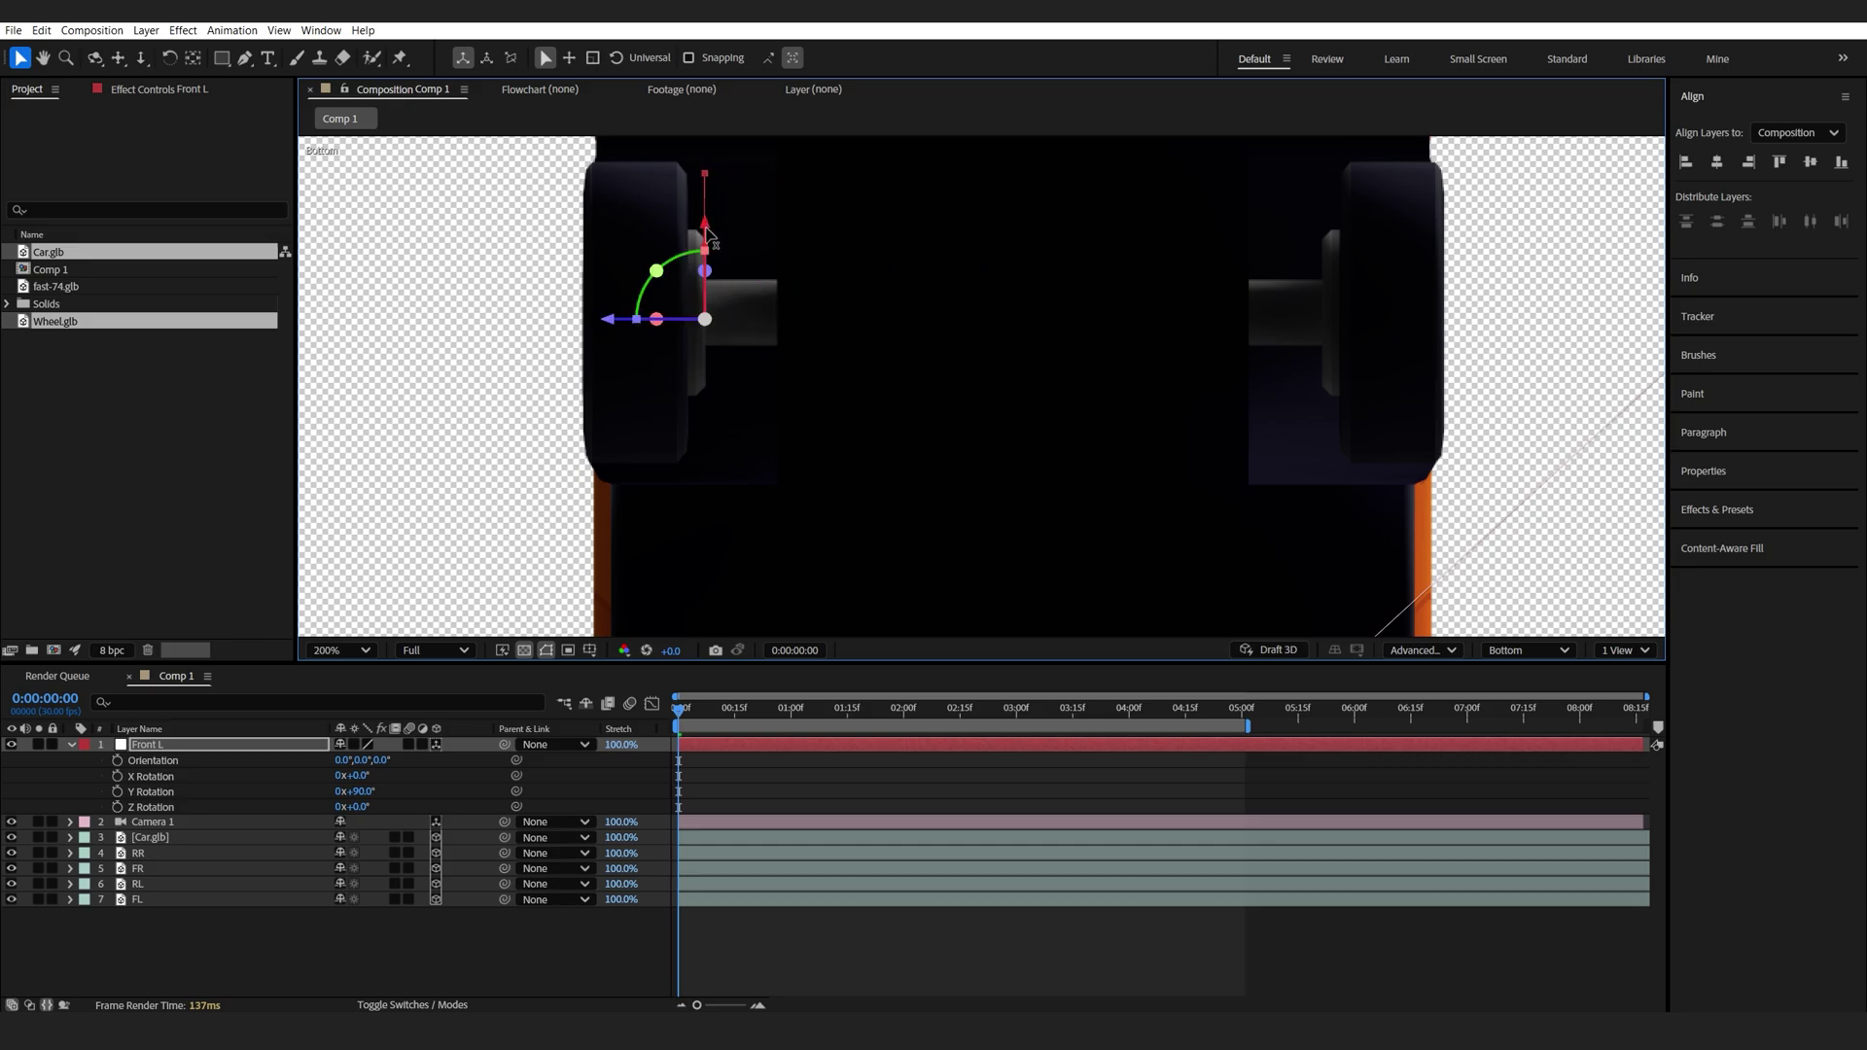
left_click_drag(707, 229, 708, 290)
left_click(136, 747)
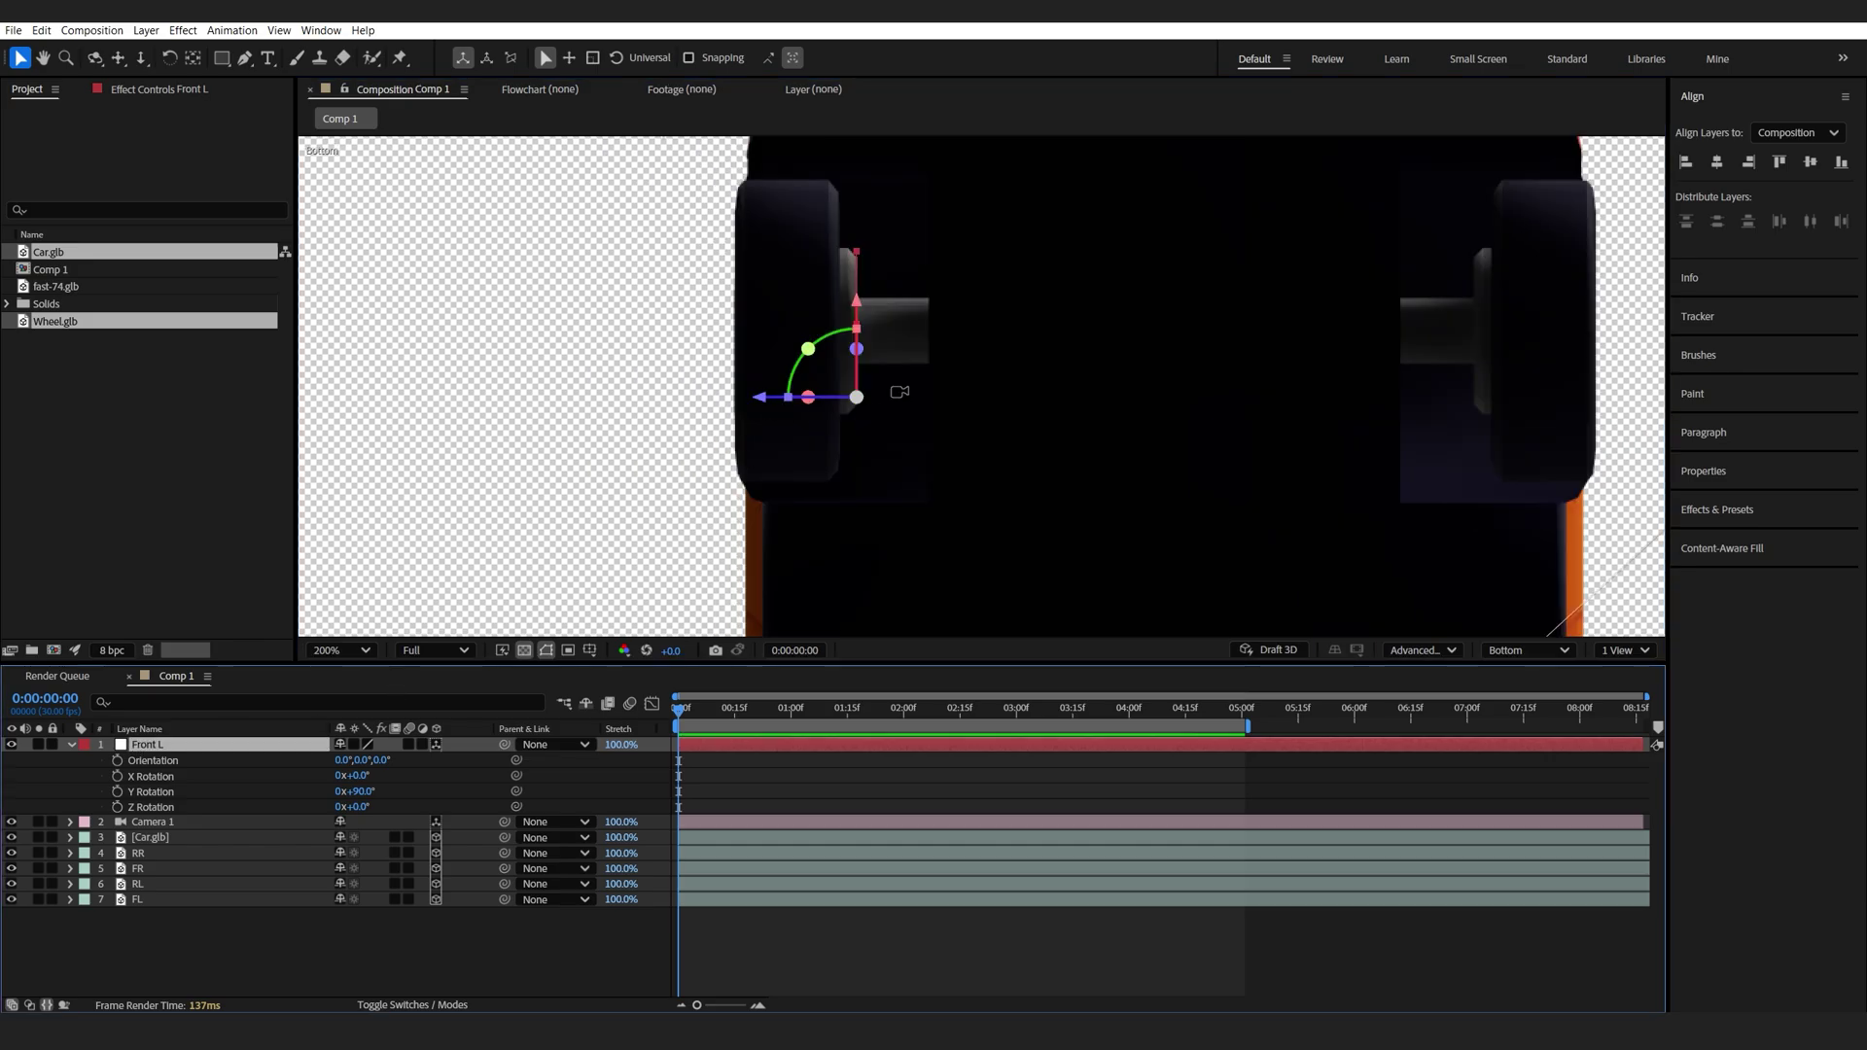
key("ctrl+alt+Home")
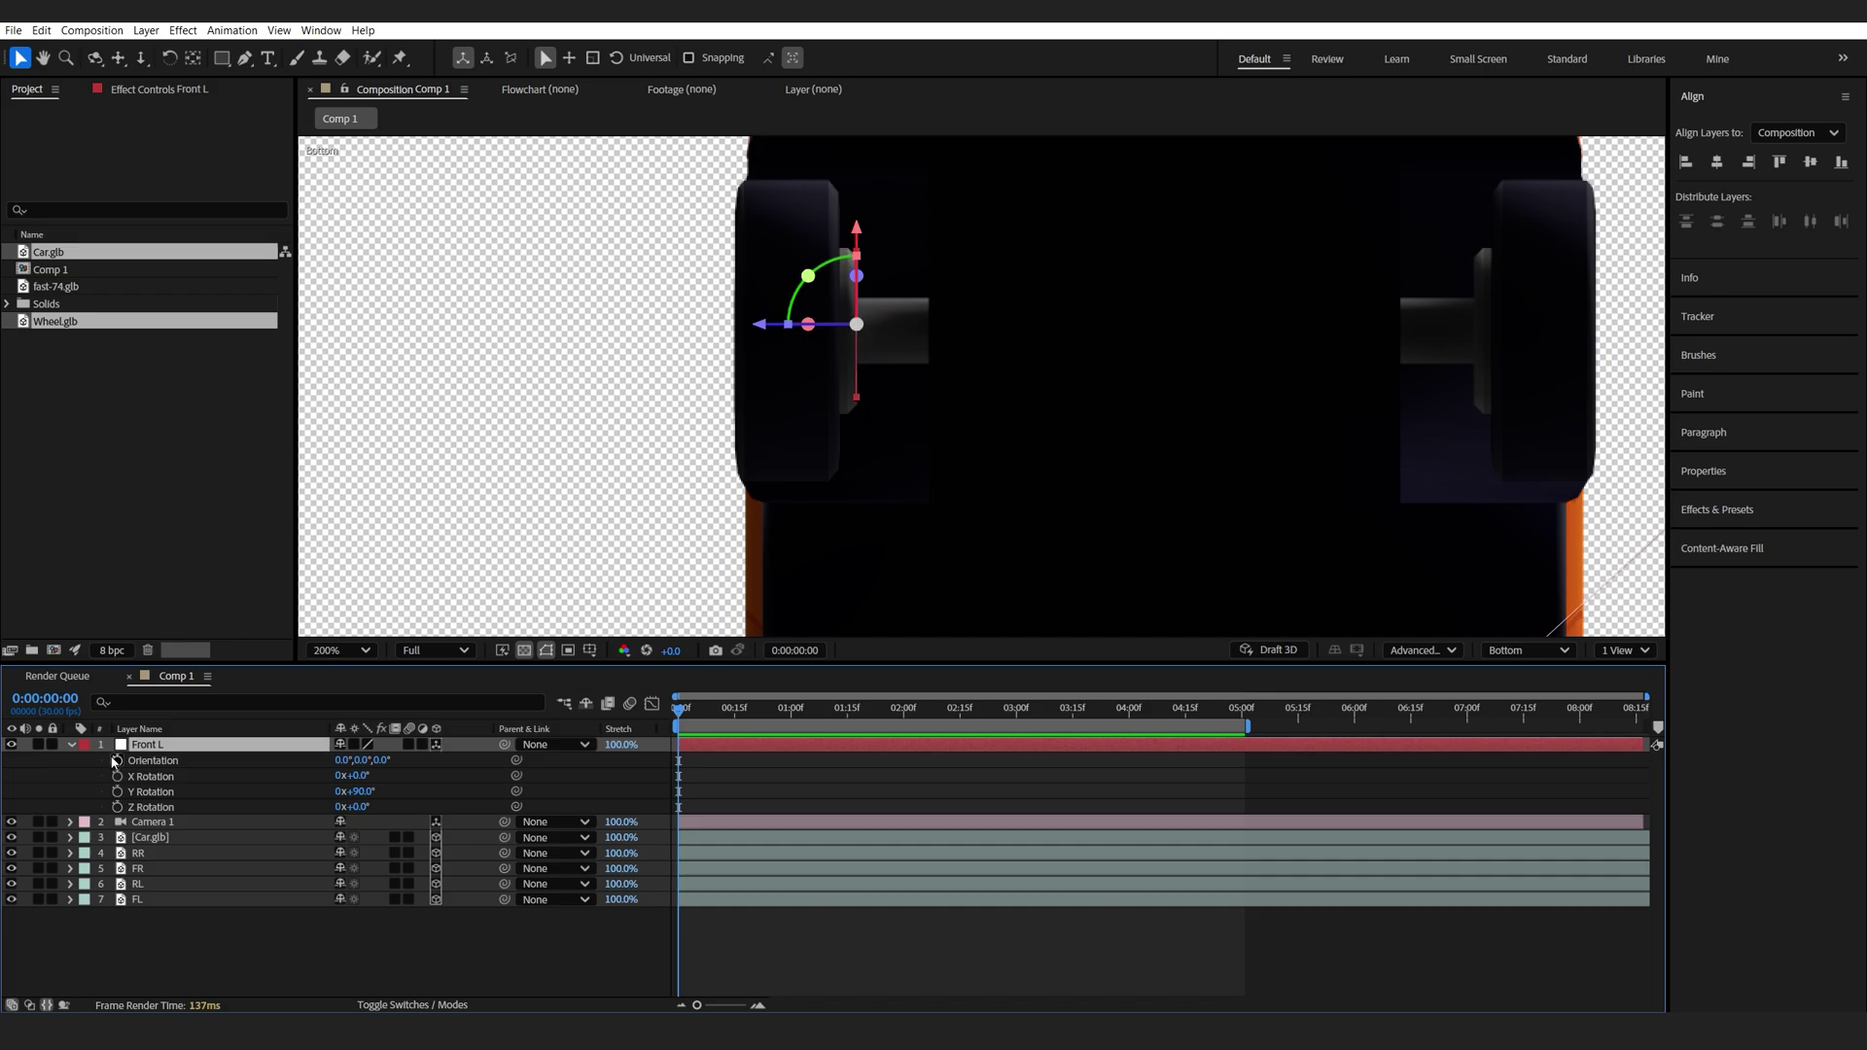
Duplicate the Front L null, move the copy onto the opposite front wheel's hub, and rename it Front R.
key("ctrl+d")
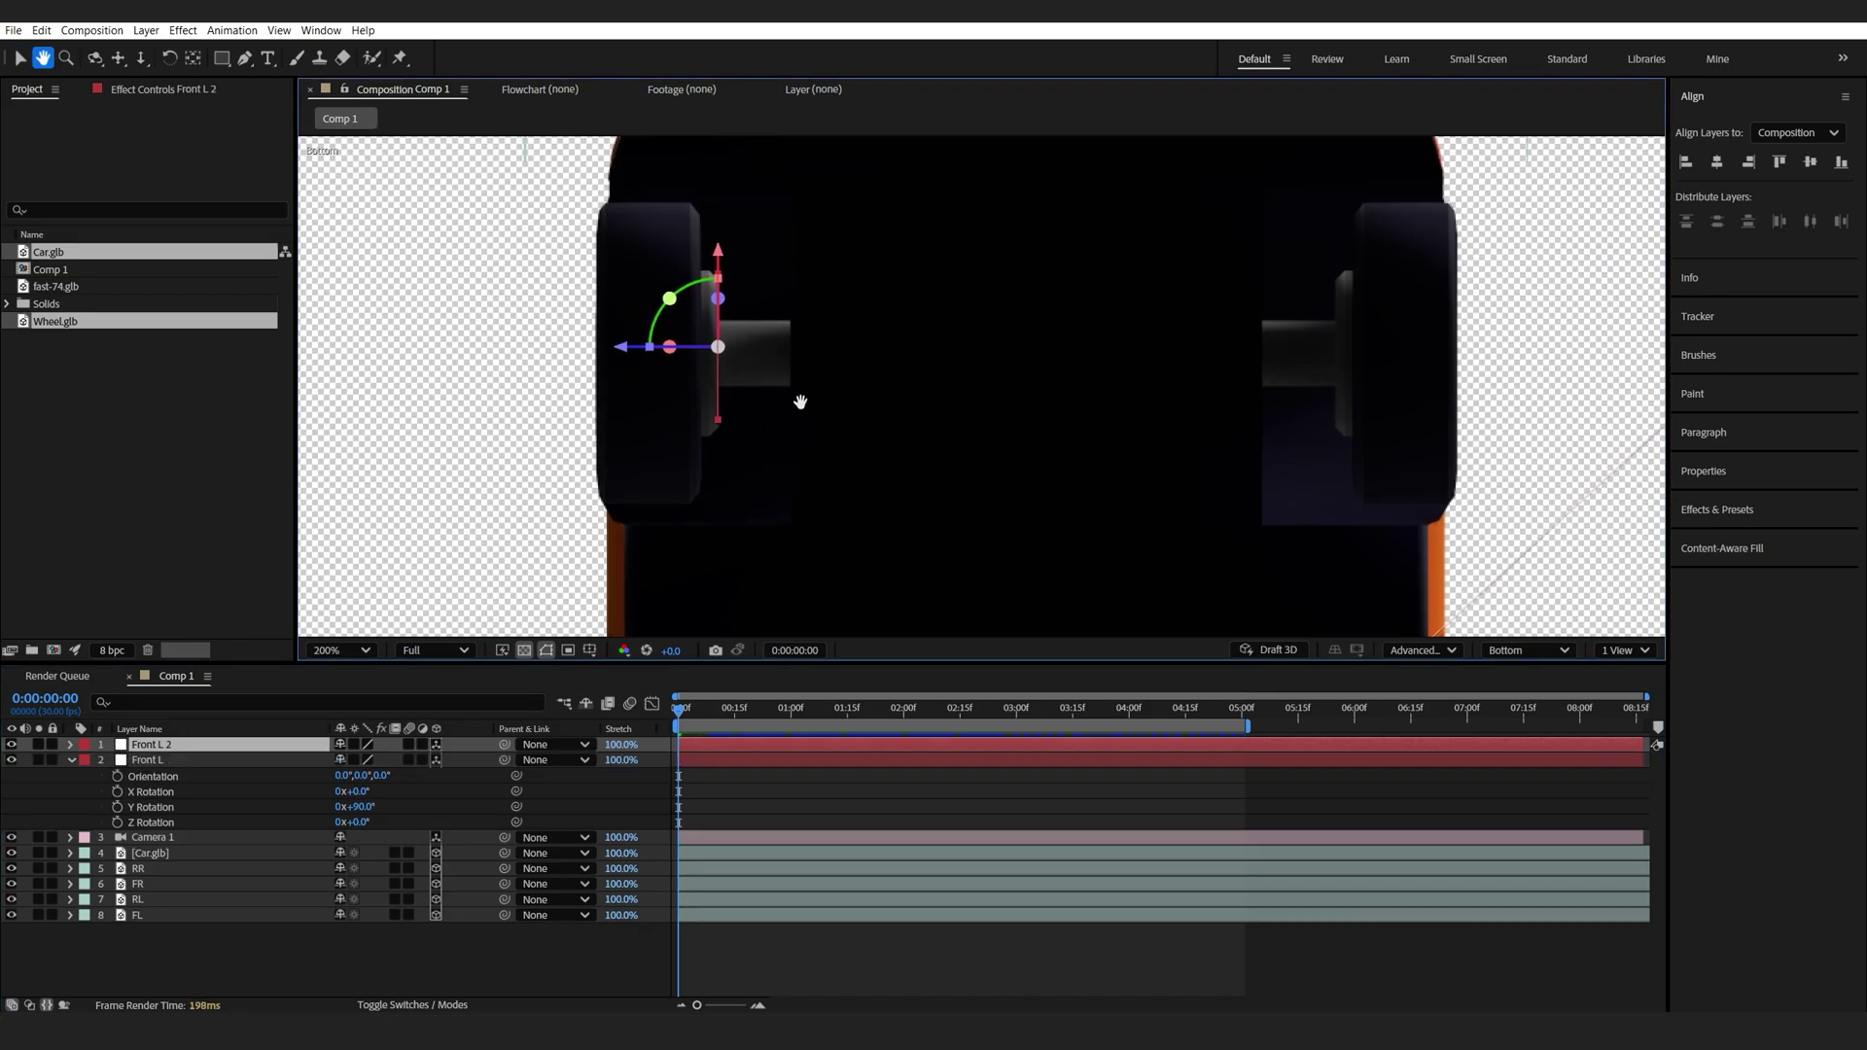
left_click_drag(613, 347, 1238, 420)
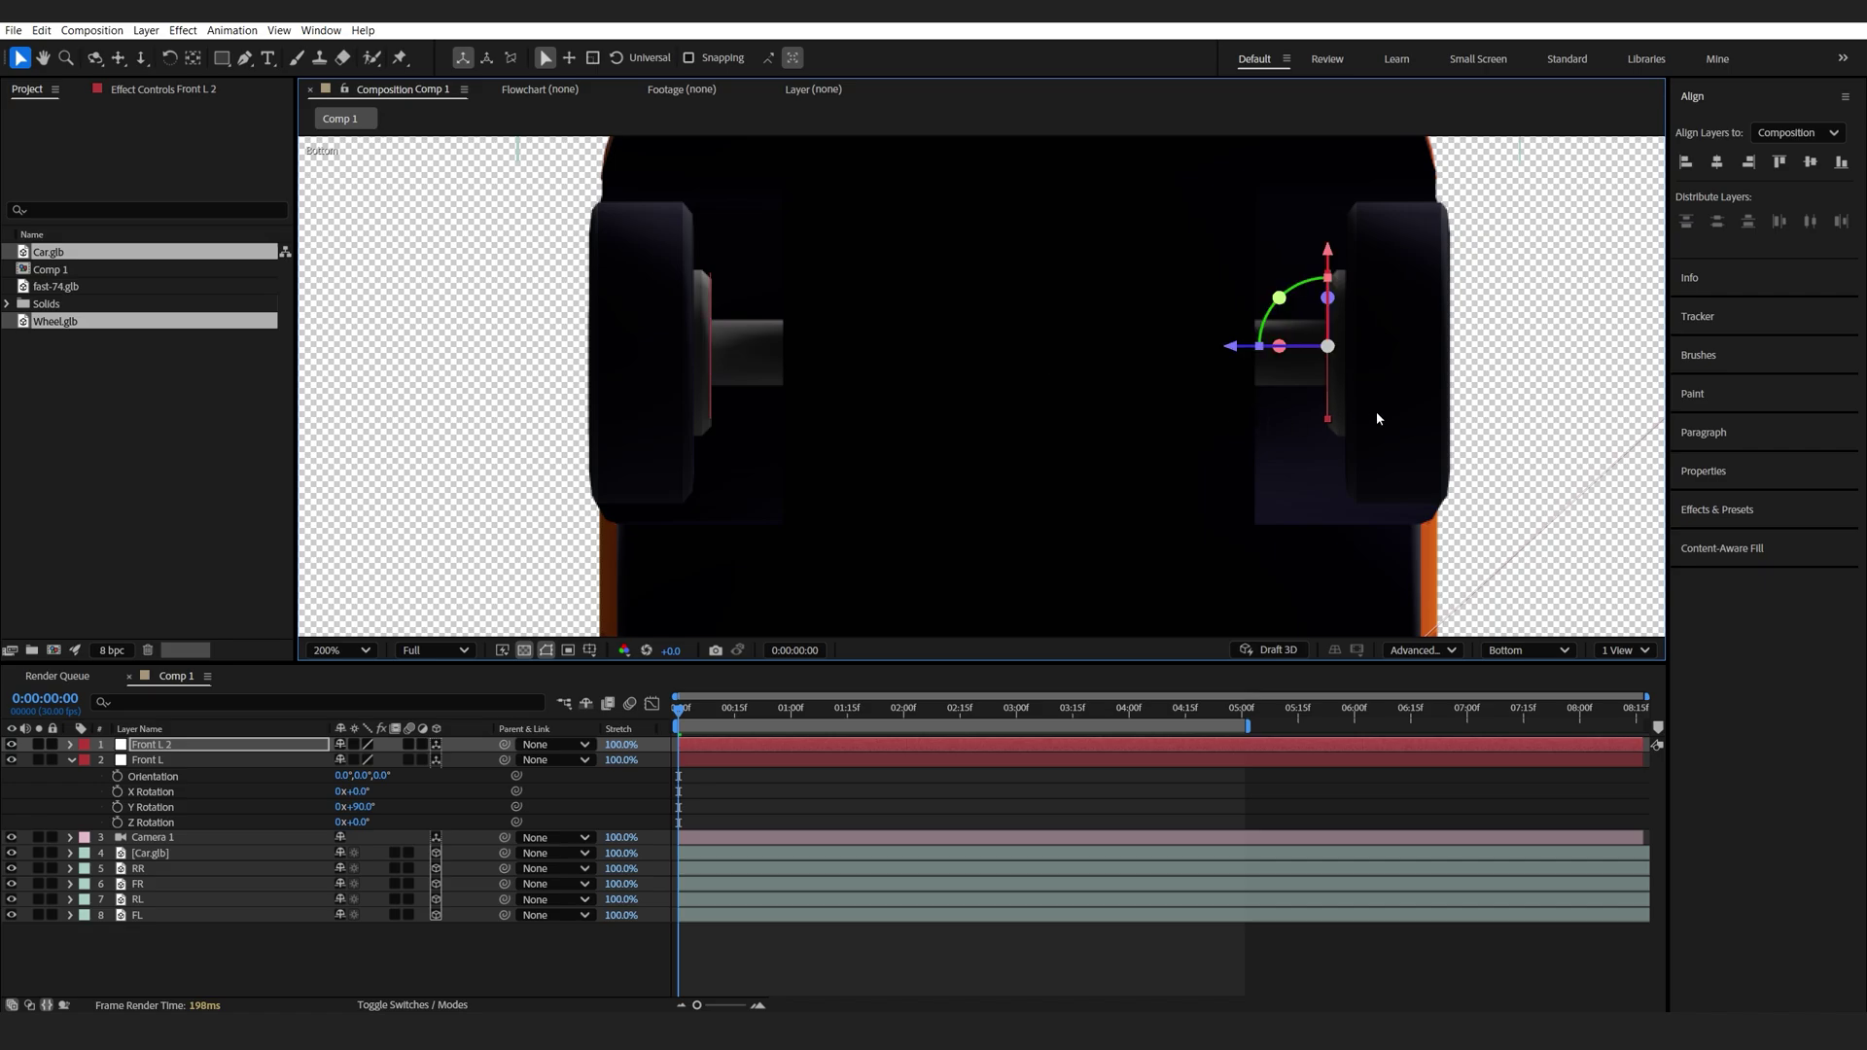
left_click(182, 750)
key("Return")
left_click_drag(188, 746, 172, 746)
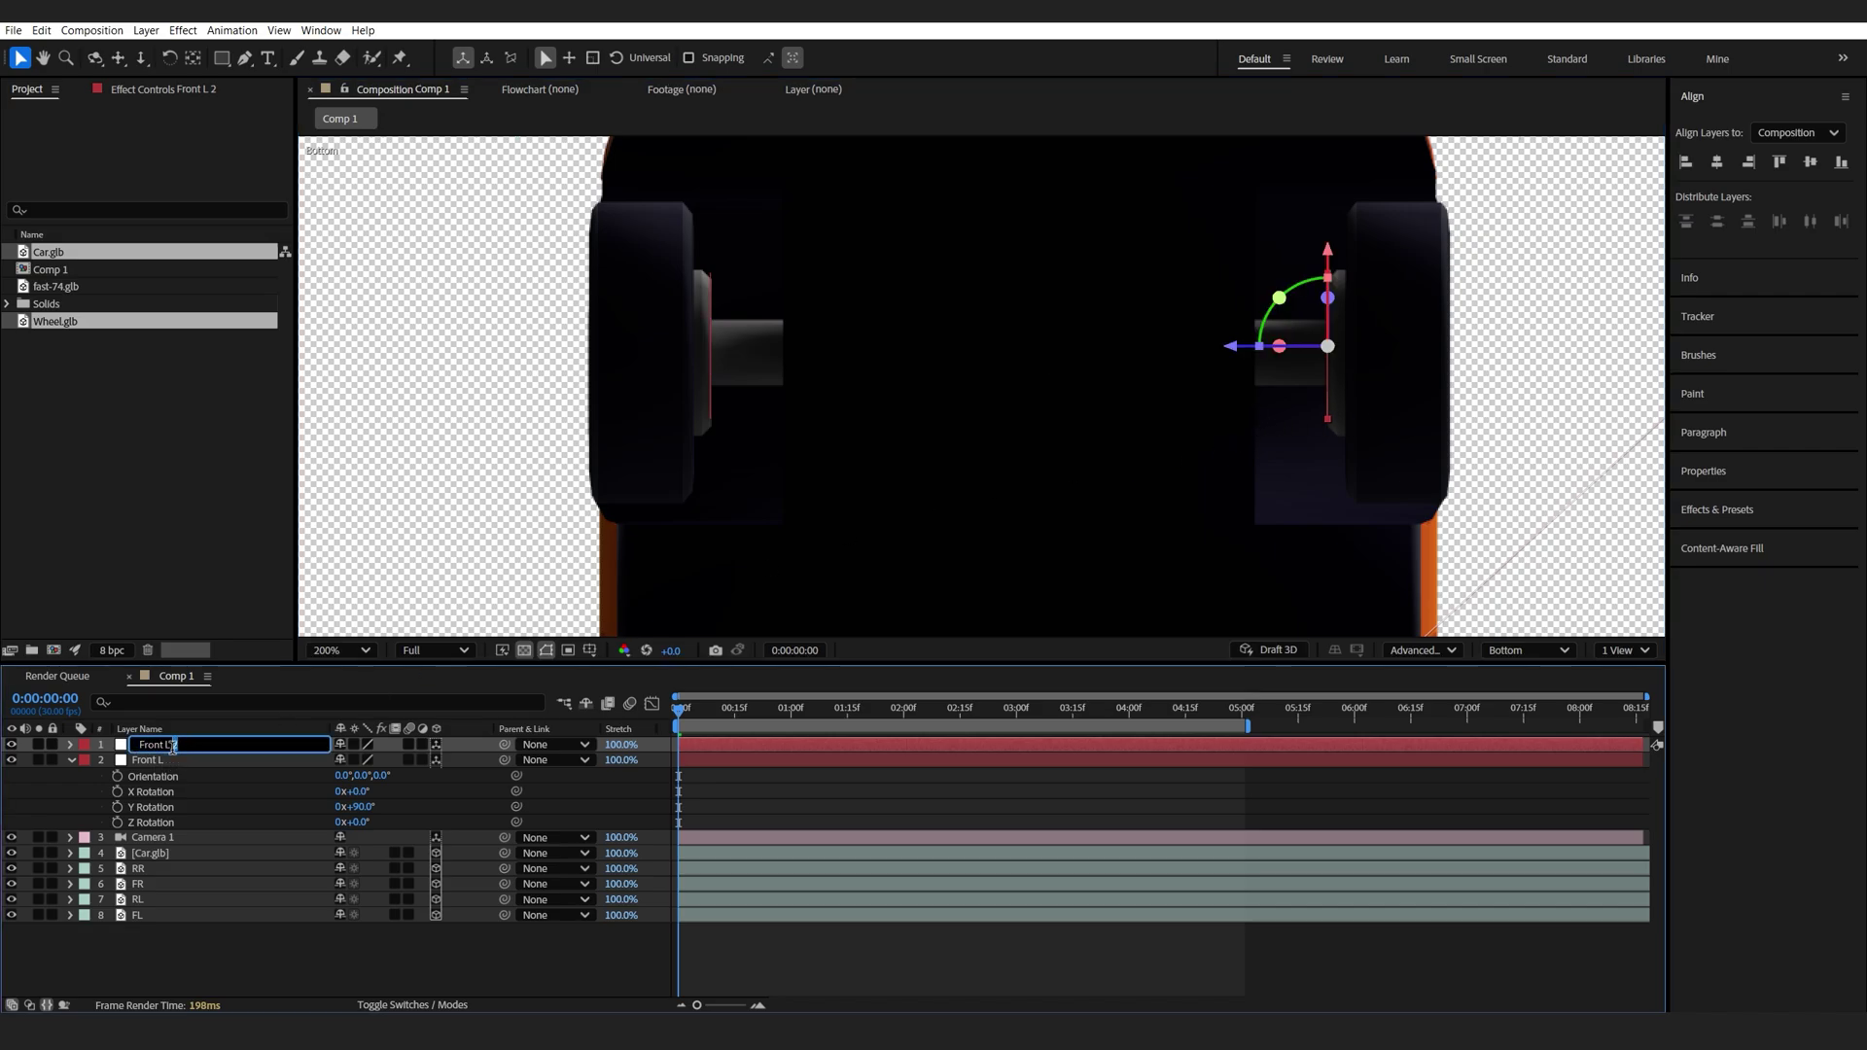
type("R")
left_click(172, 759)
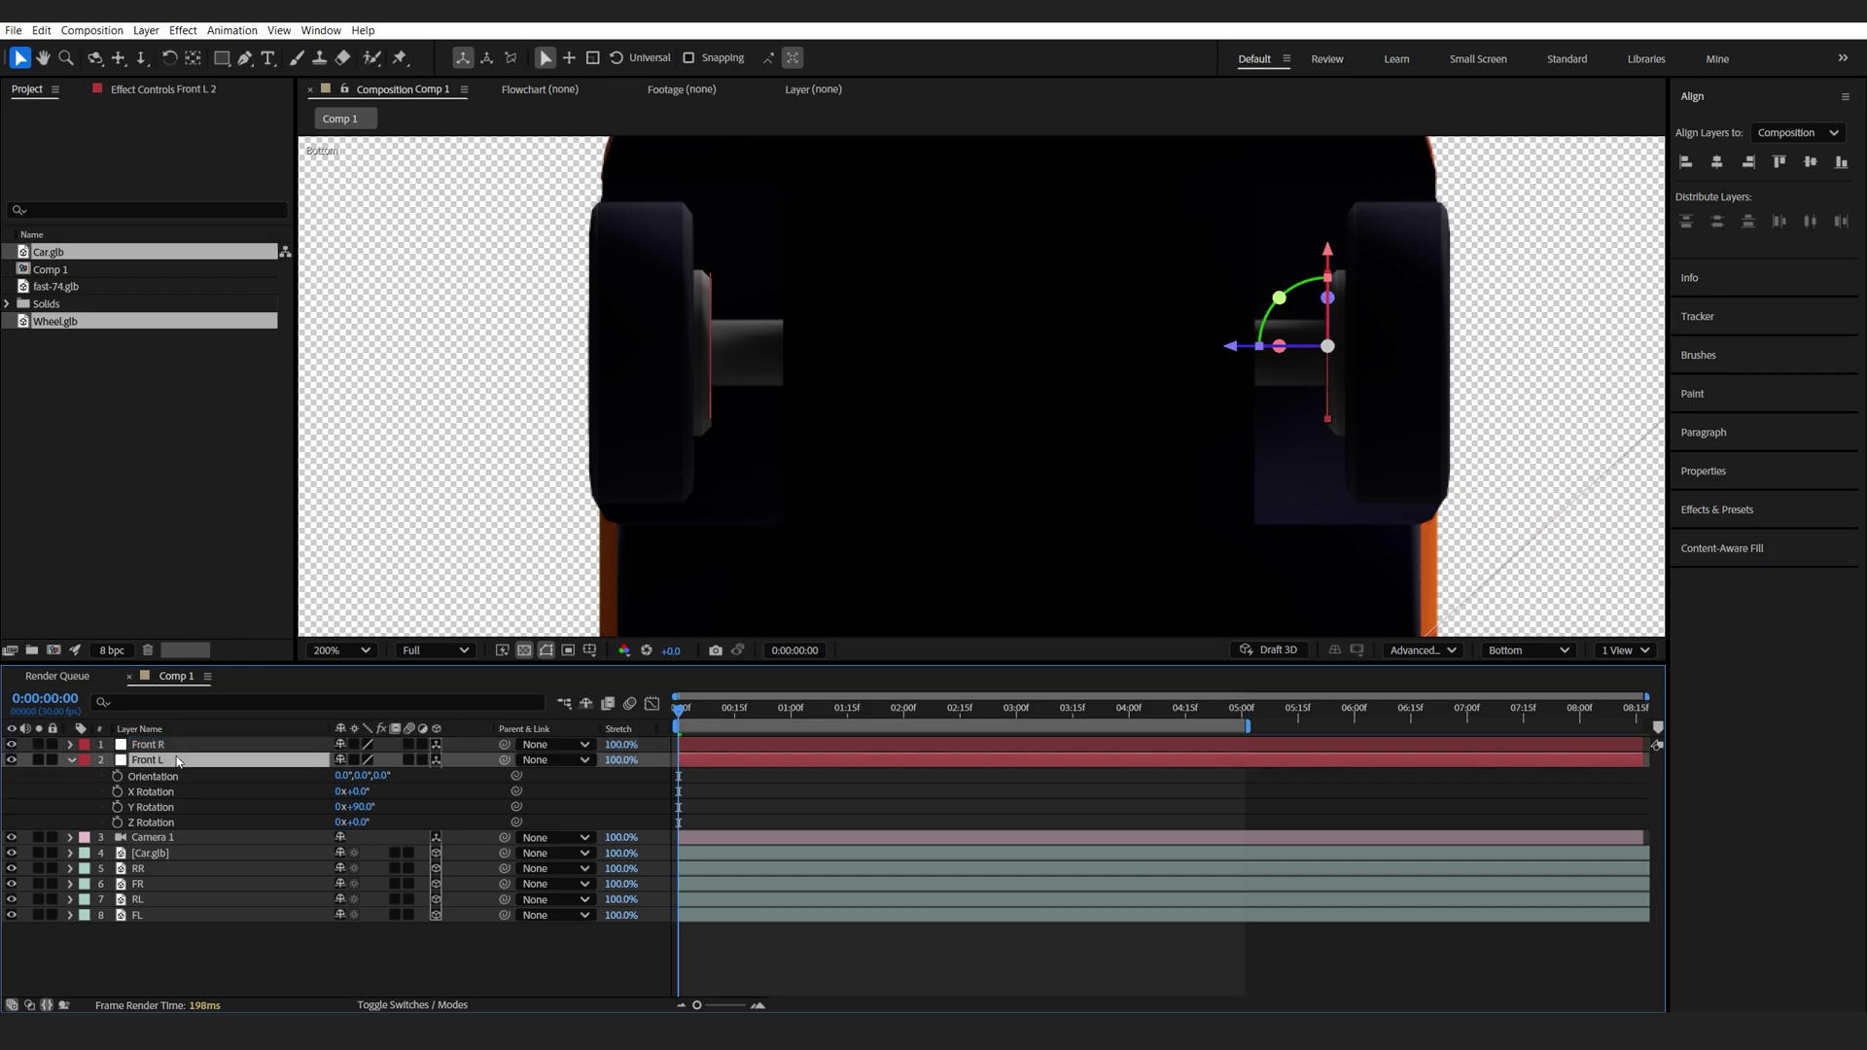
Parent the FL wheel to Front L and the FR wheel to Front R, and return to the Active Camera view.
left_click(150, 916)
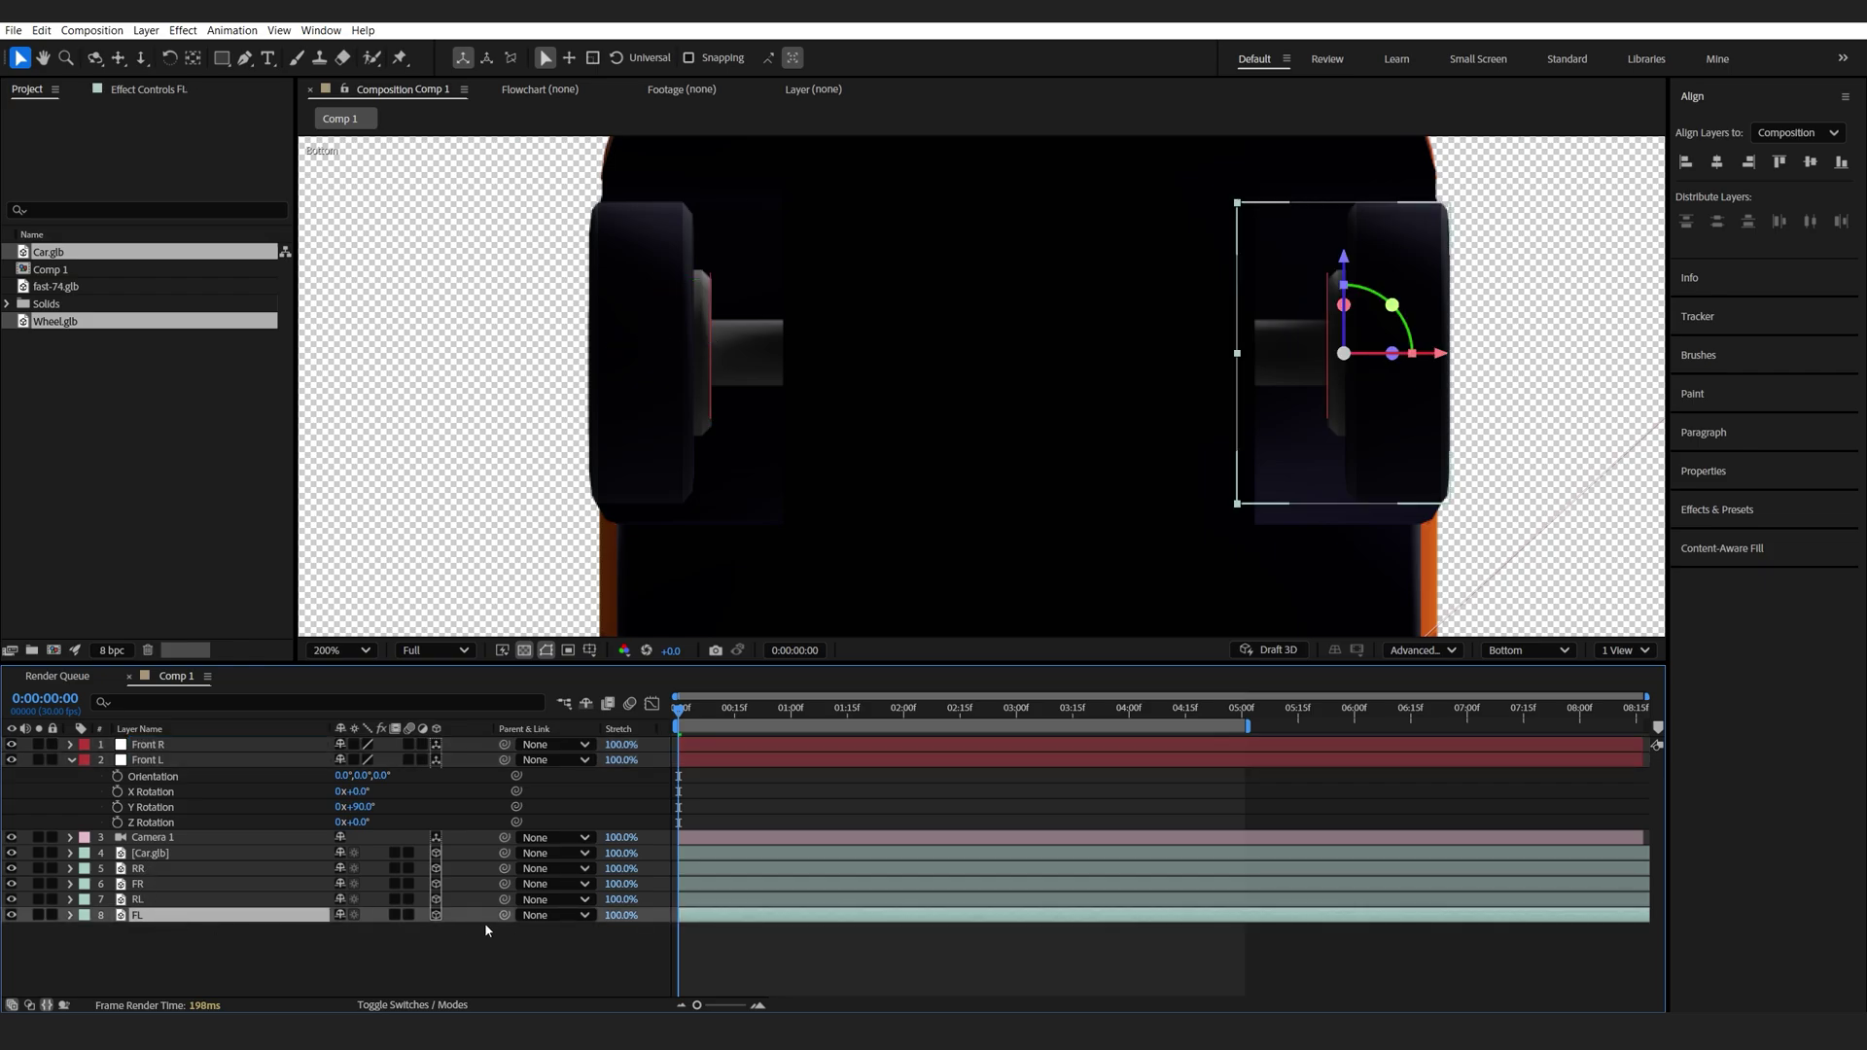
left_click_drag(505, 915, 146, 760)
left_click(139, 900)
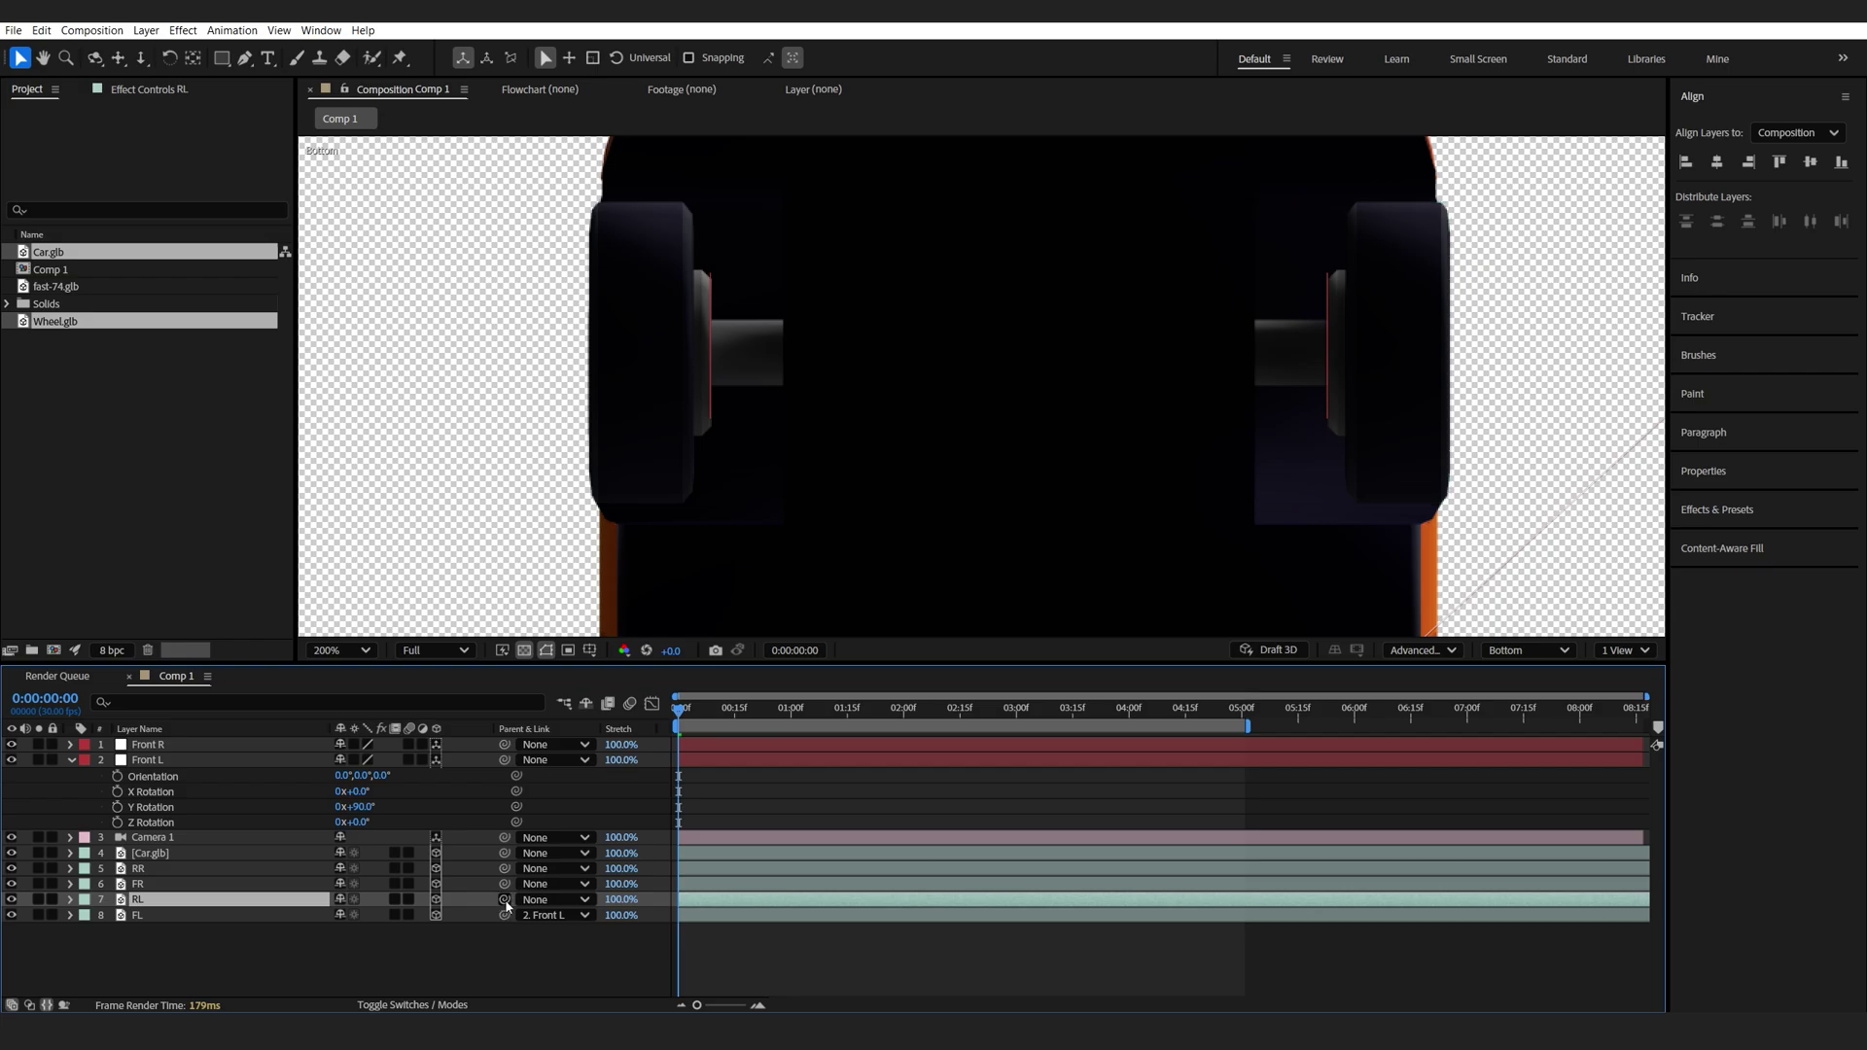
left_click(146, 884)
left_click_drag(505, 884, 163, 750)
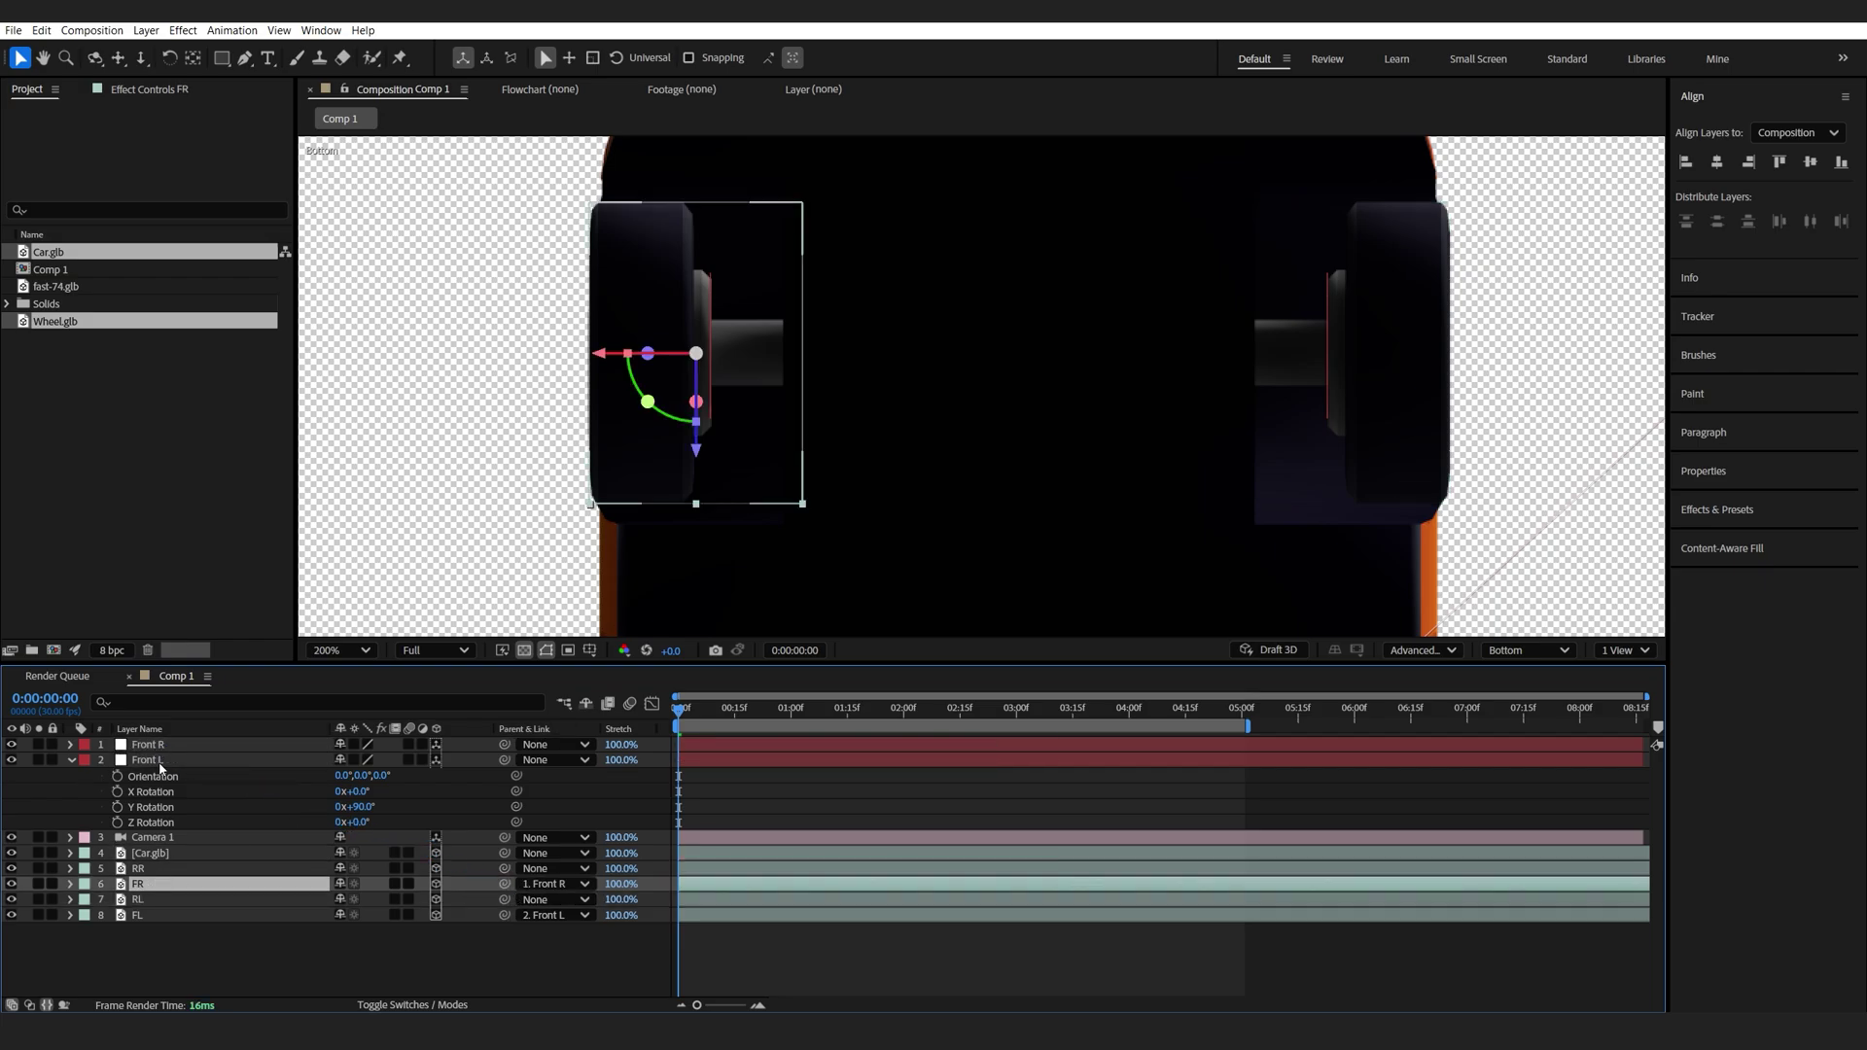
left_click(71, 763)
left_click(1525, 651)
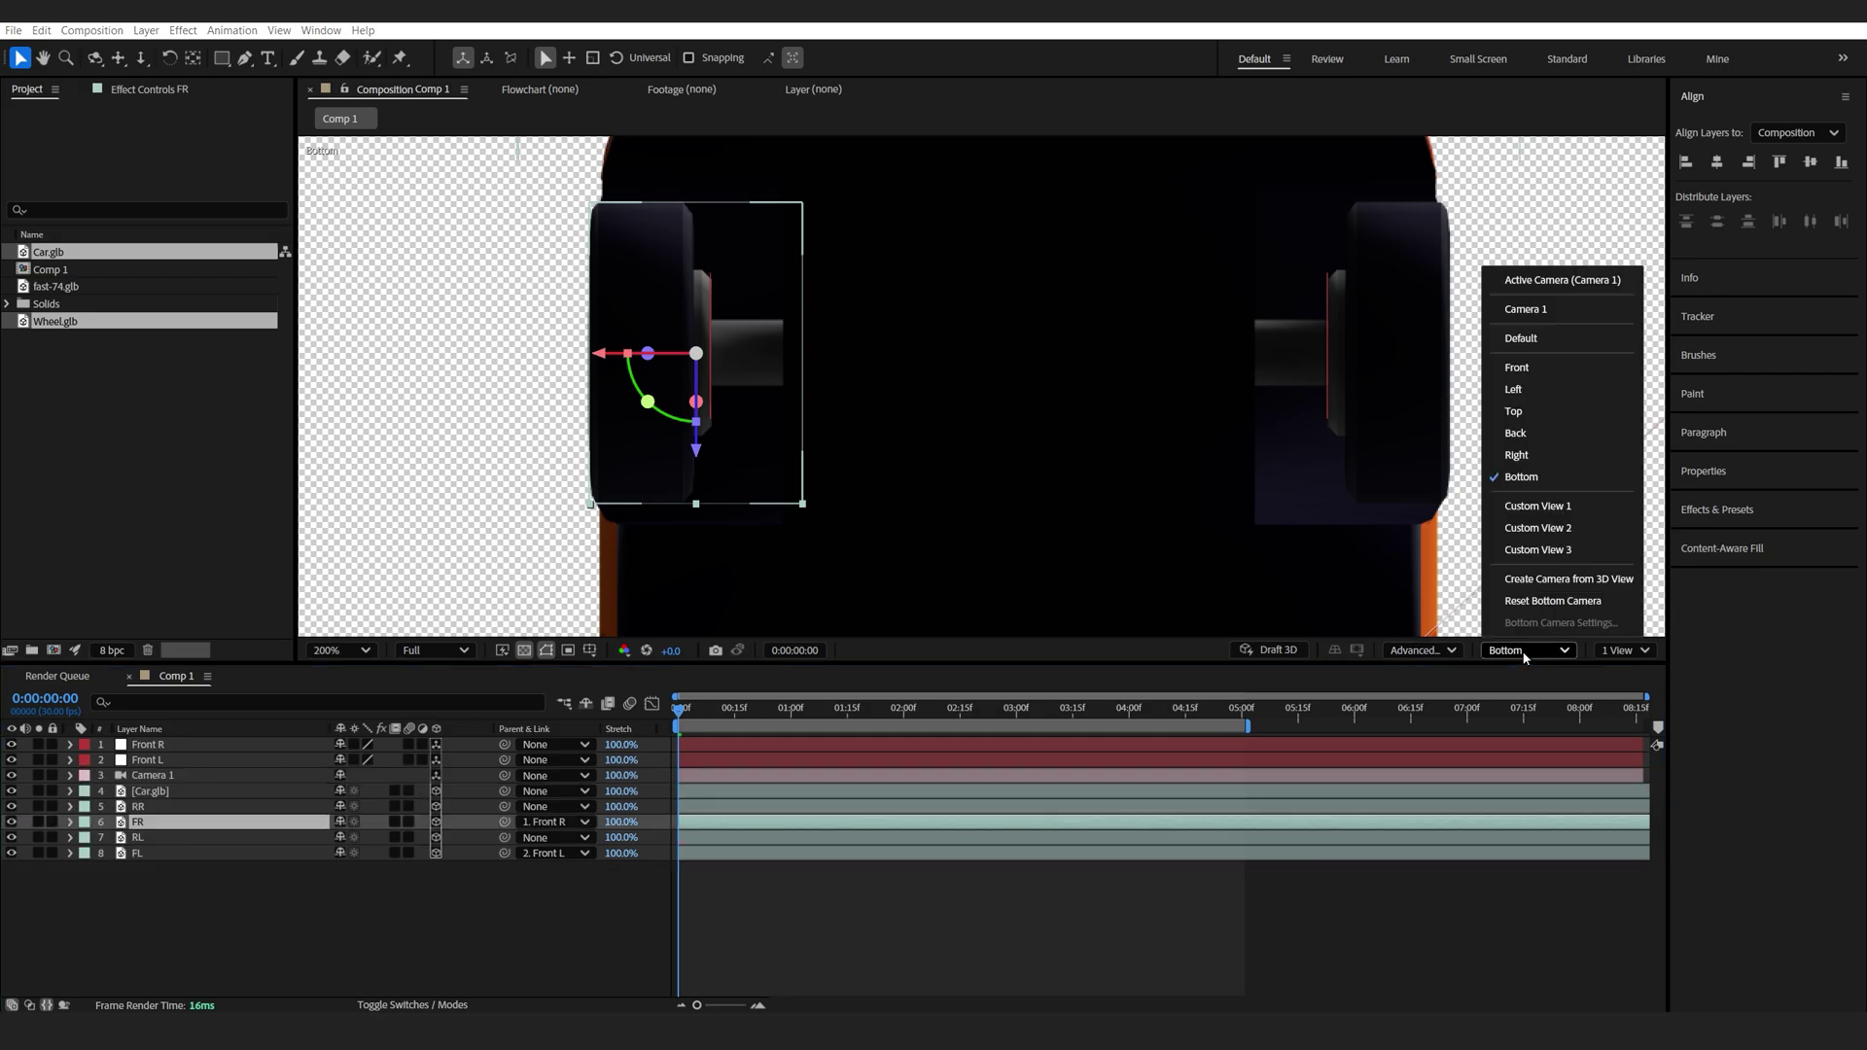
left_click(1560, 282)
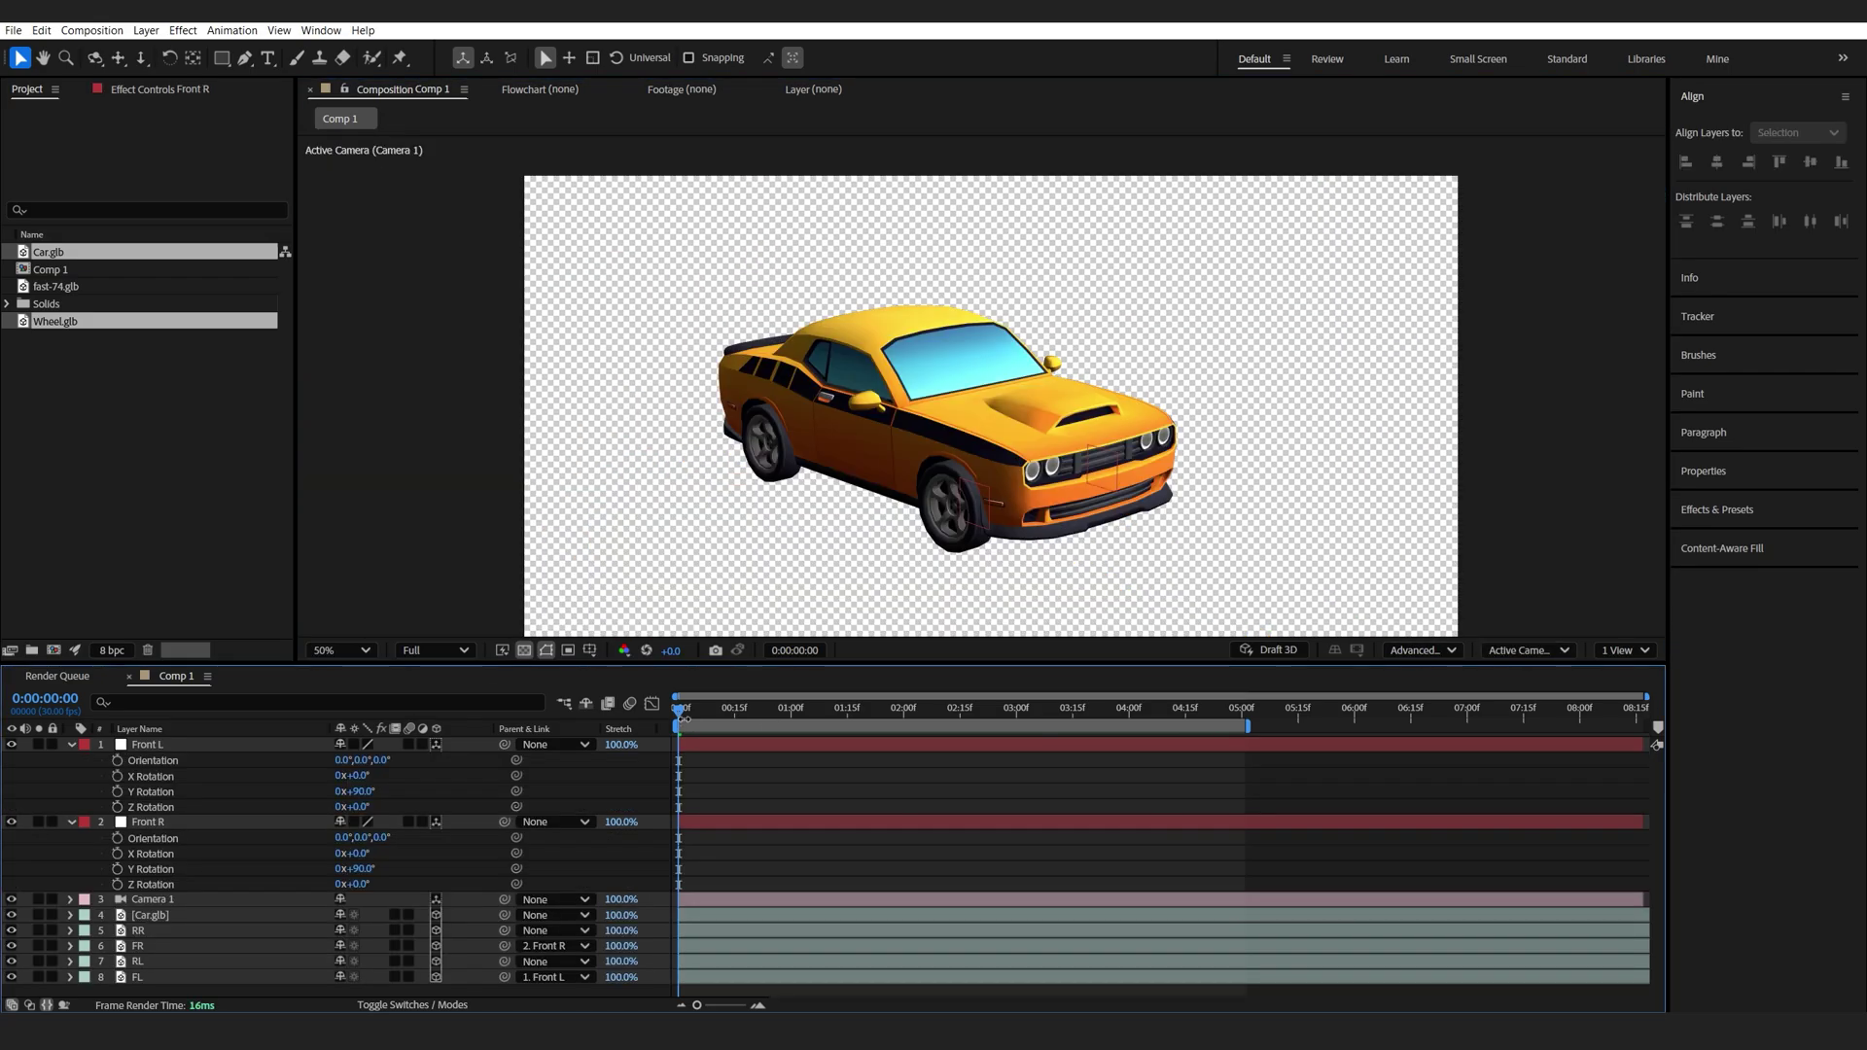
Try steering the front wheels by setting both nulls' Y Rotation to 114°, undo it, and collapse their properties.
left_click_drag(766, 722, 896, 749)
left_click(146, 745)
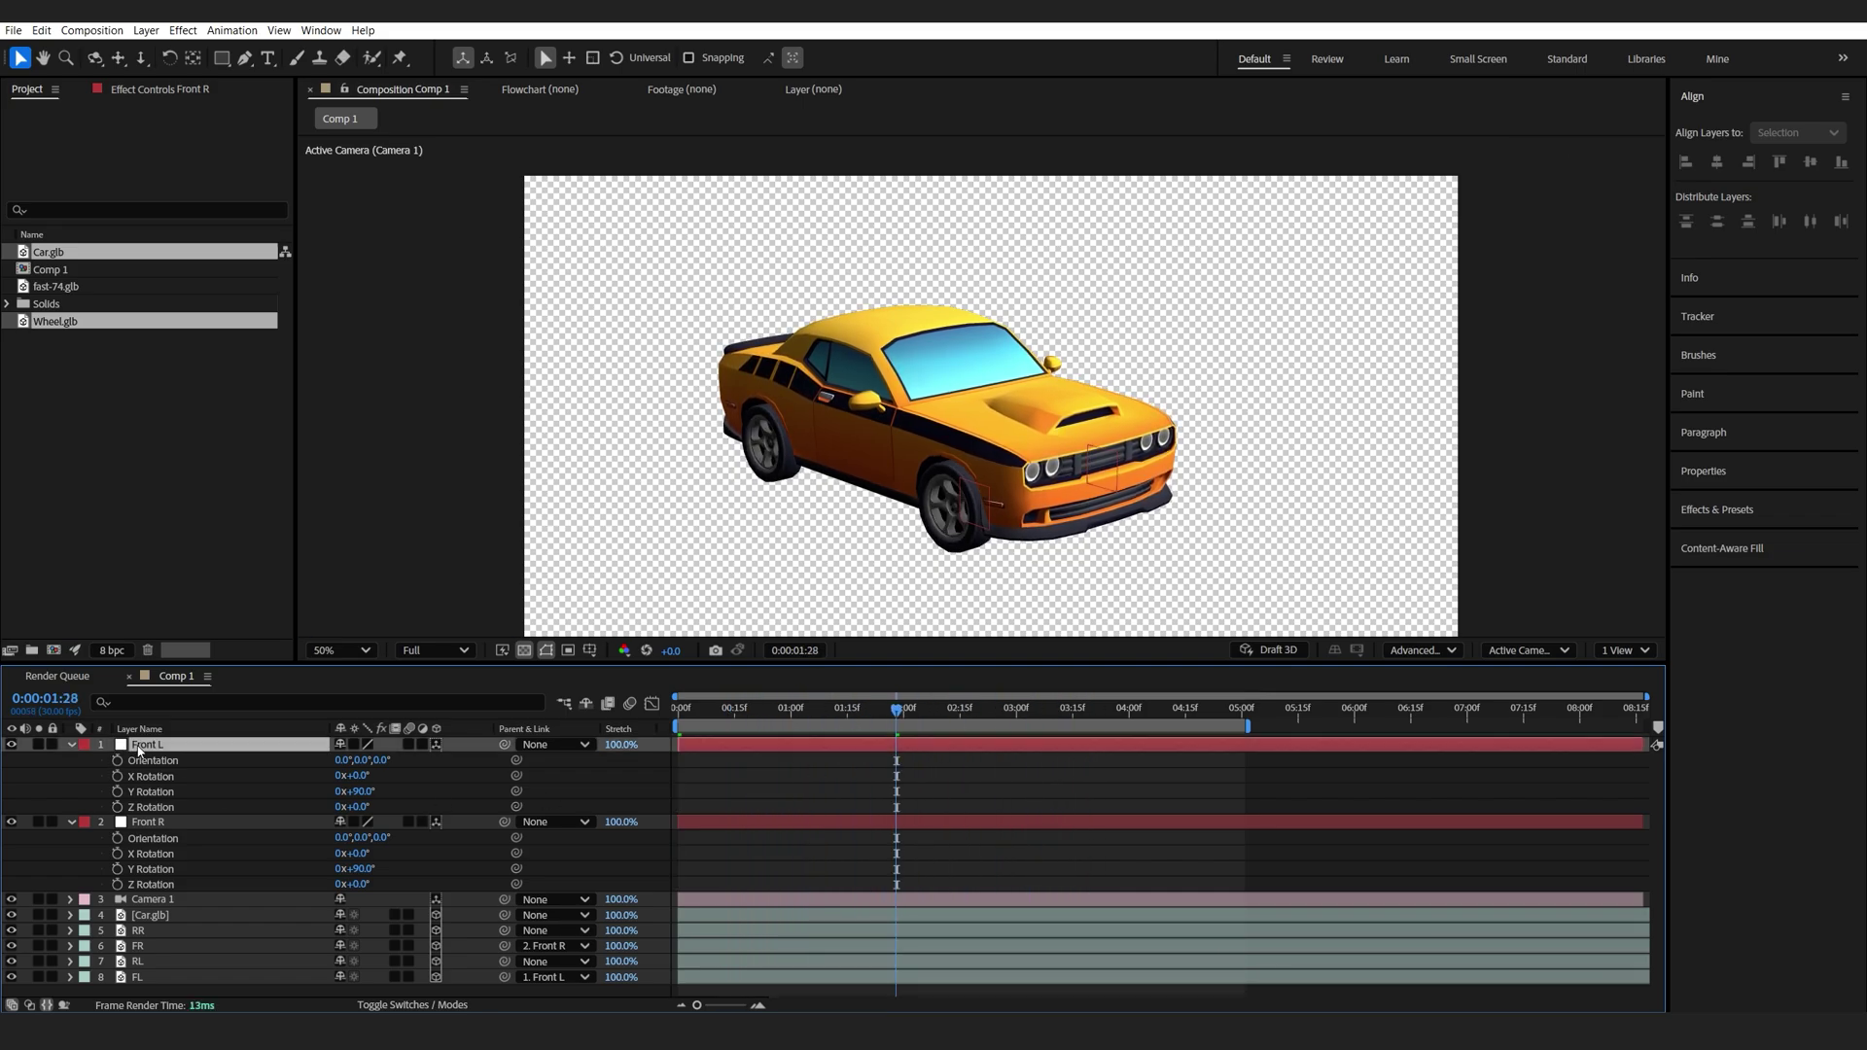
left_click(156, 823, "shift")
left_click_drag(360, 872, 383, 873)
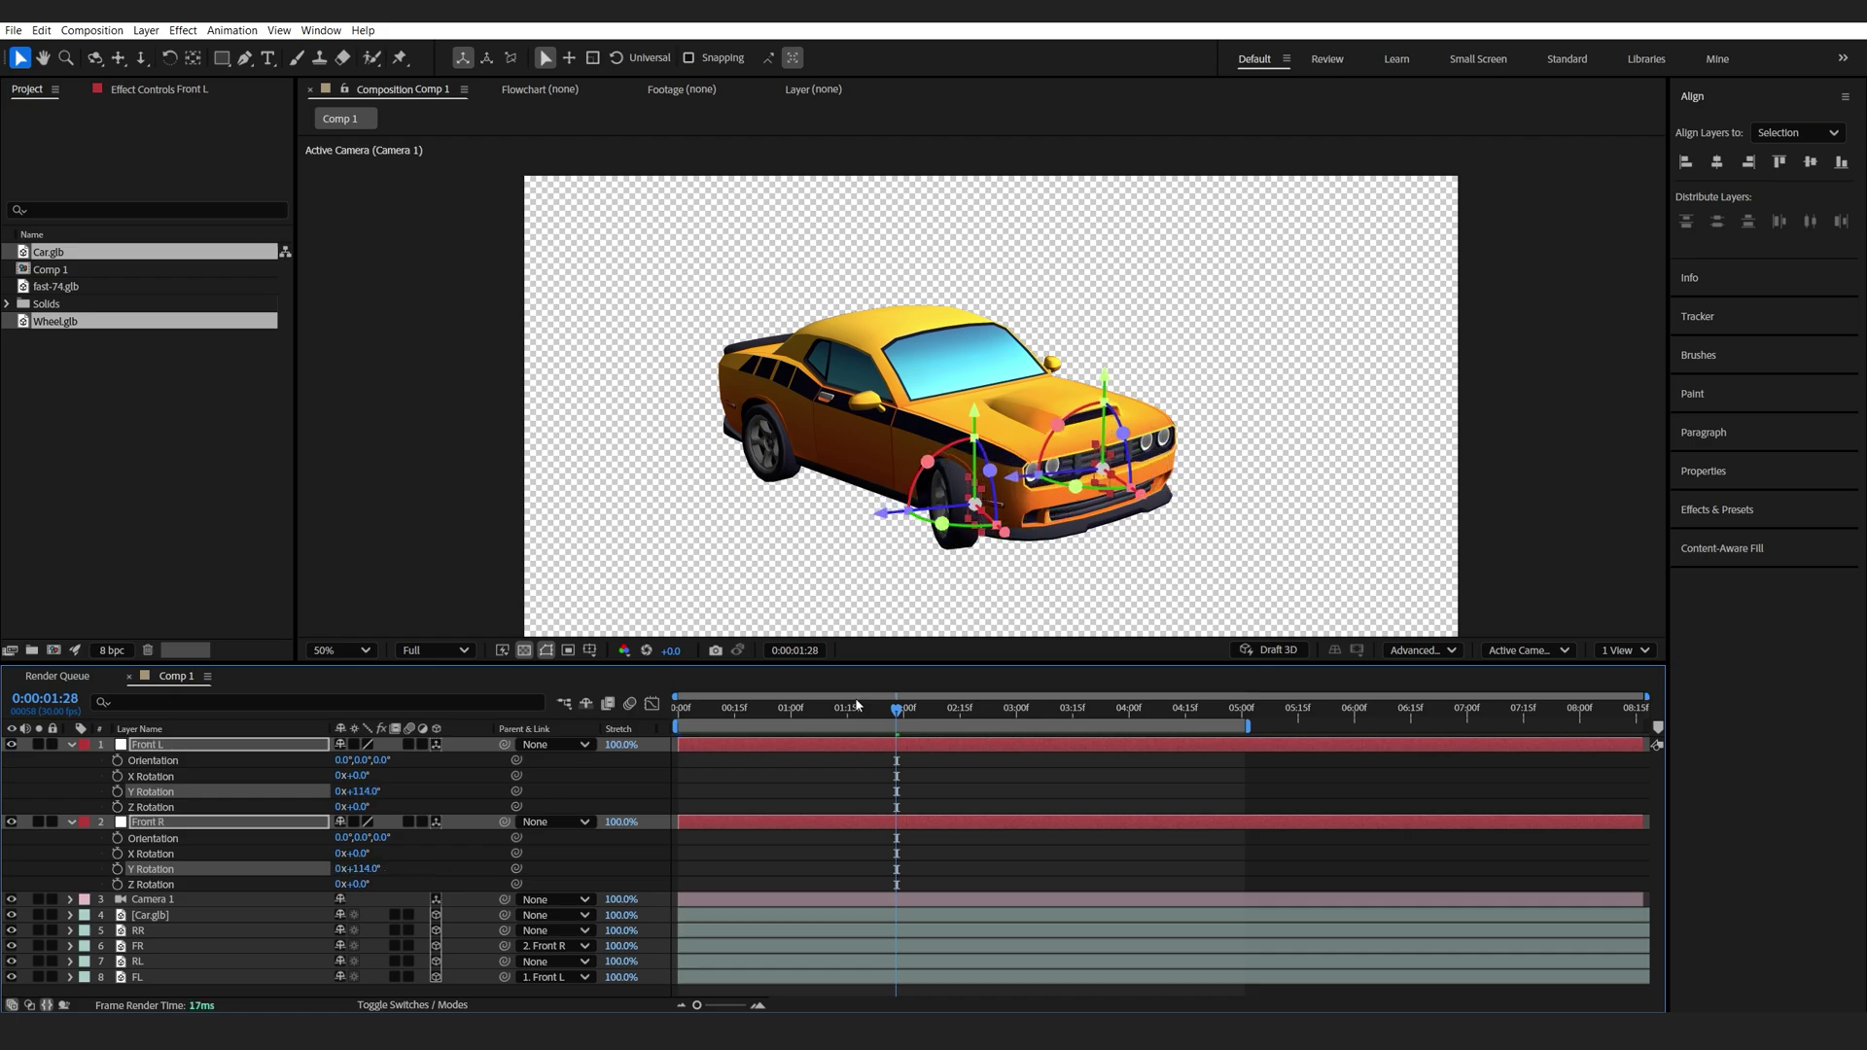
left_click_drag(873, 714, 911, 754)
key("ctrl+z")
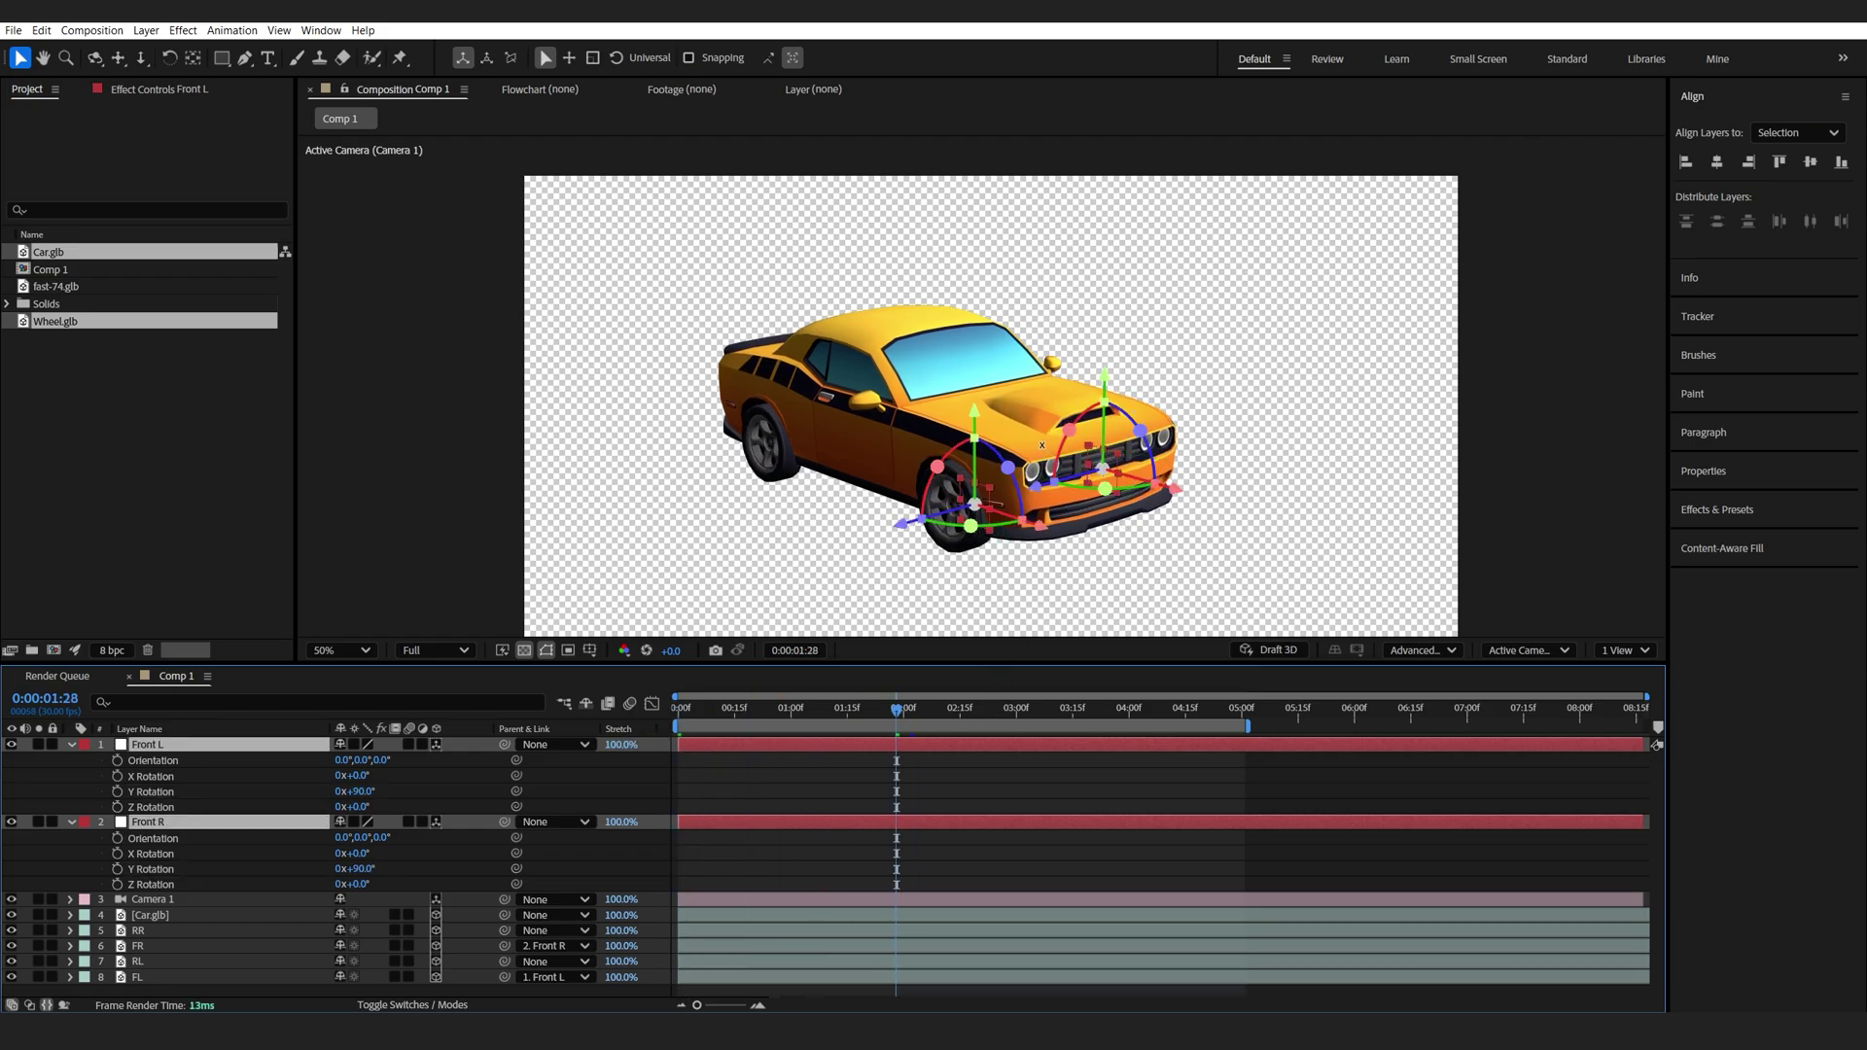
left_click(72, 827)
left_click(267, 895)
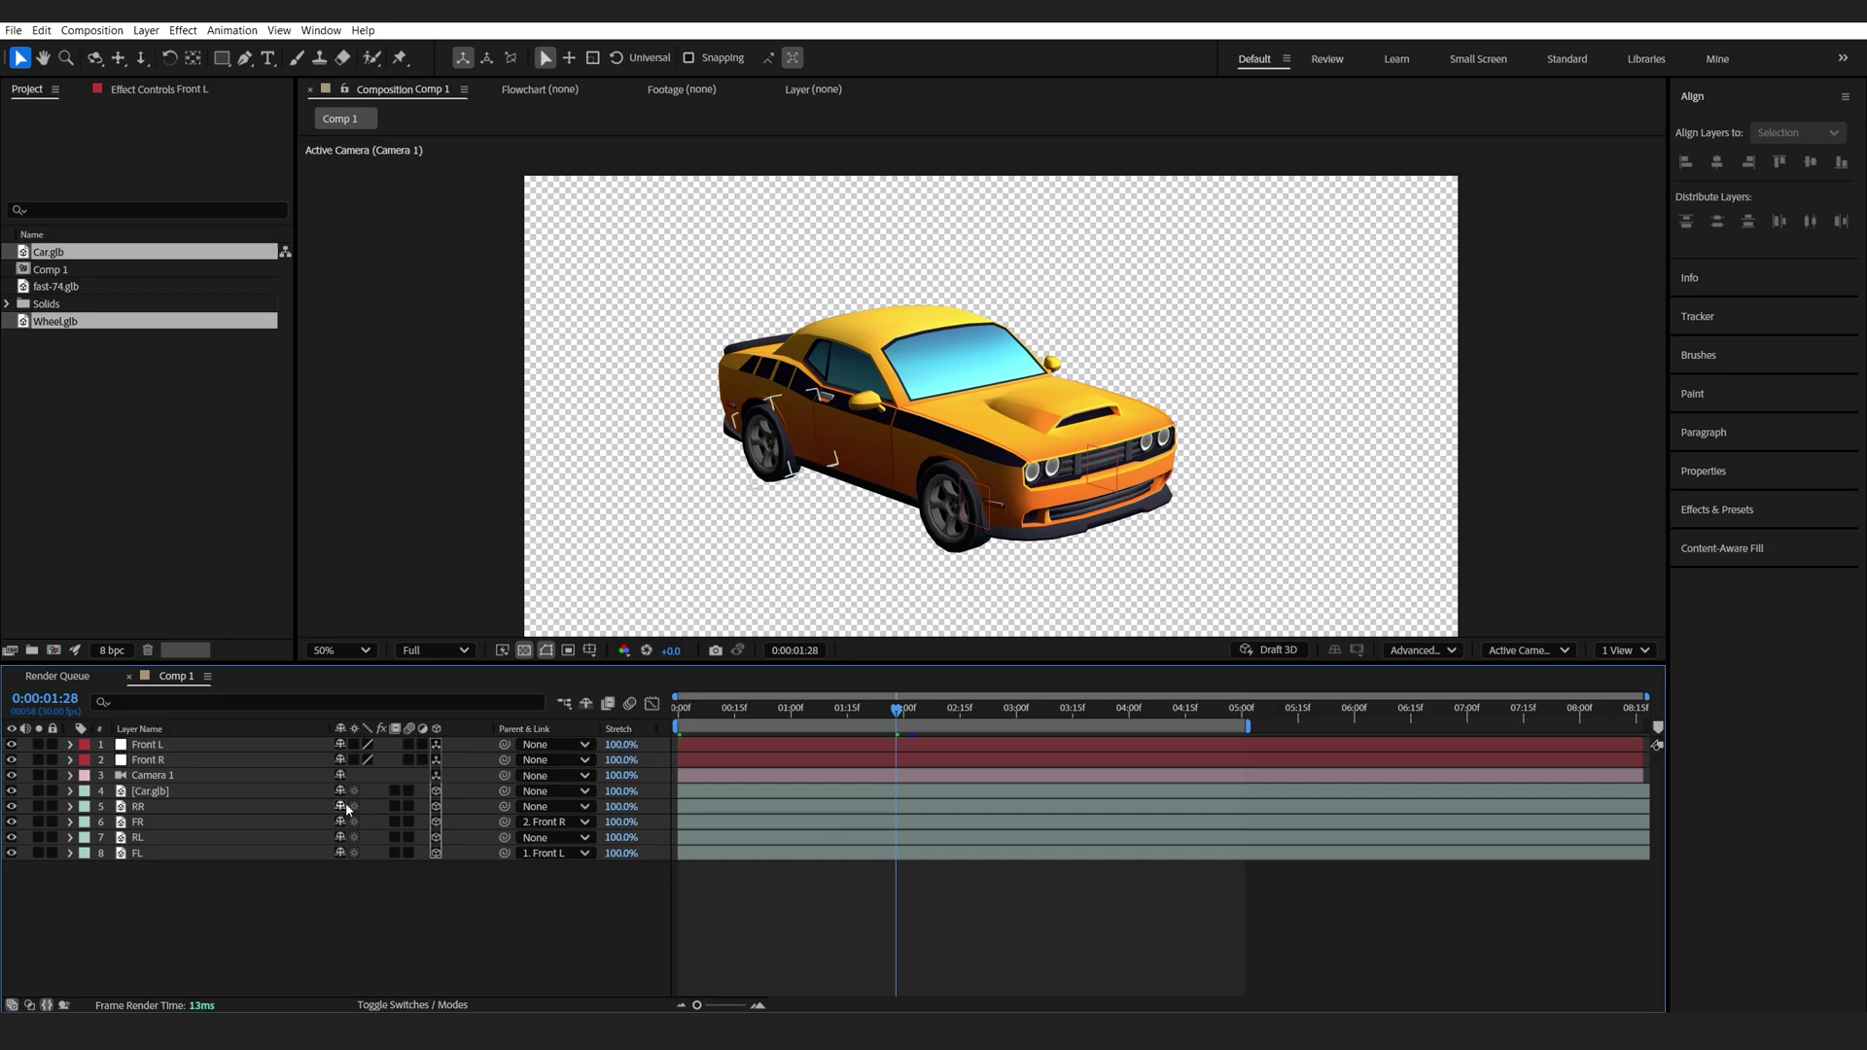
Parent the Front L and Front R nulls and the RR and RL wheels to the Car.glb layer.
left_click(177, 763)
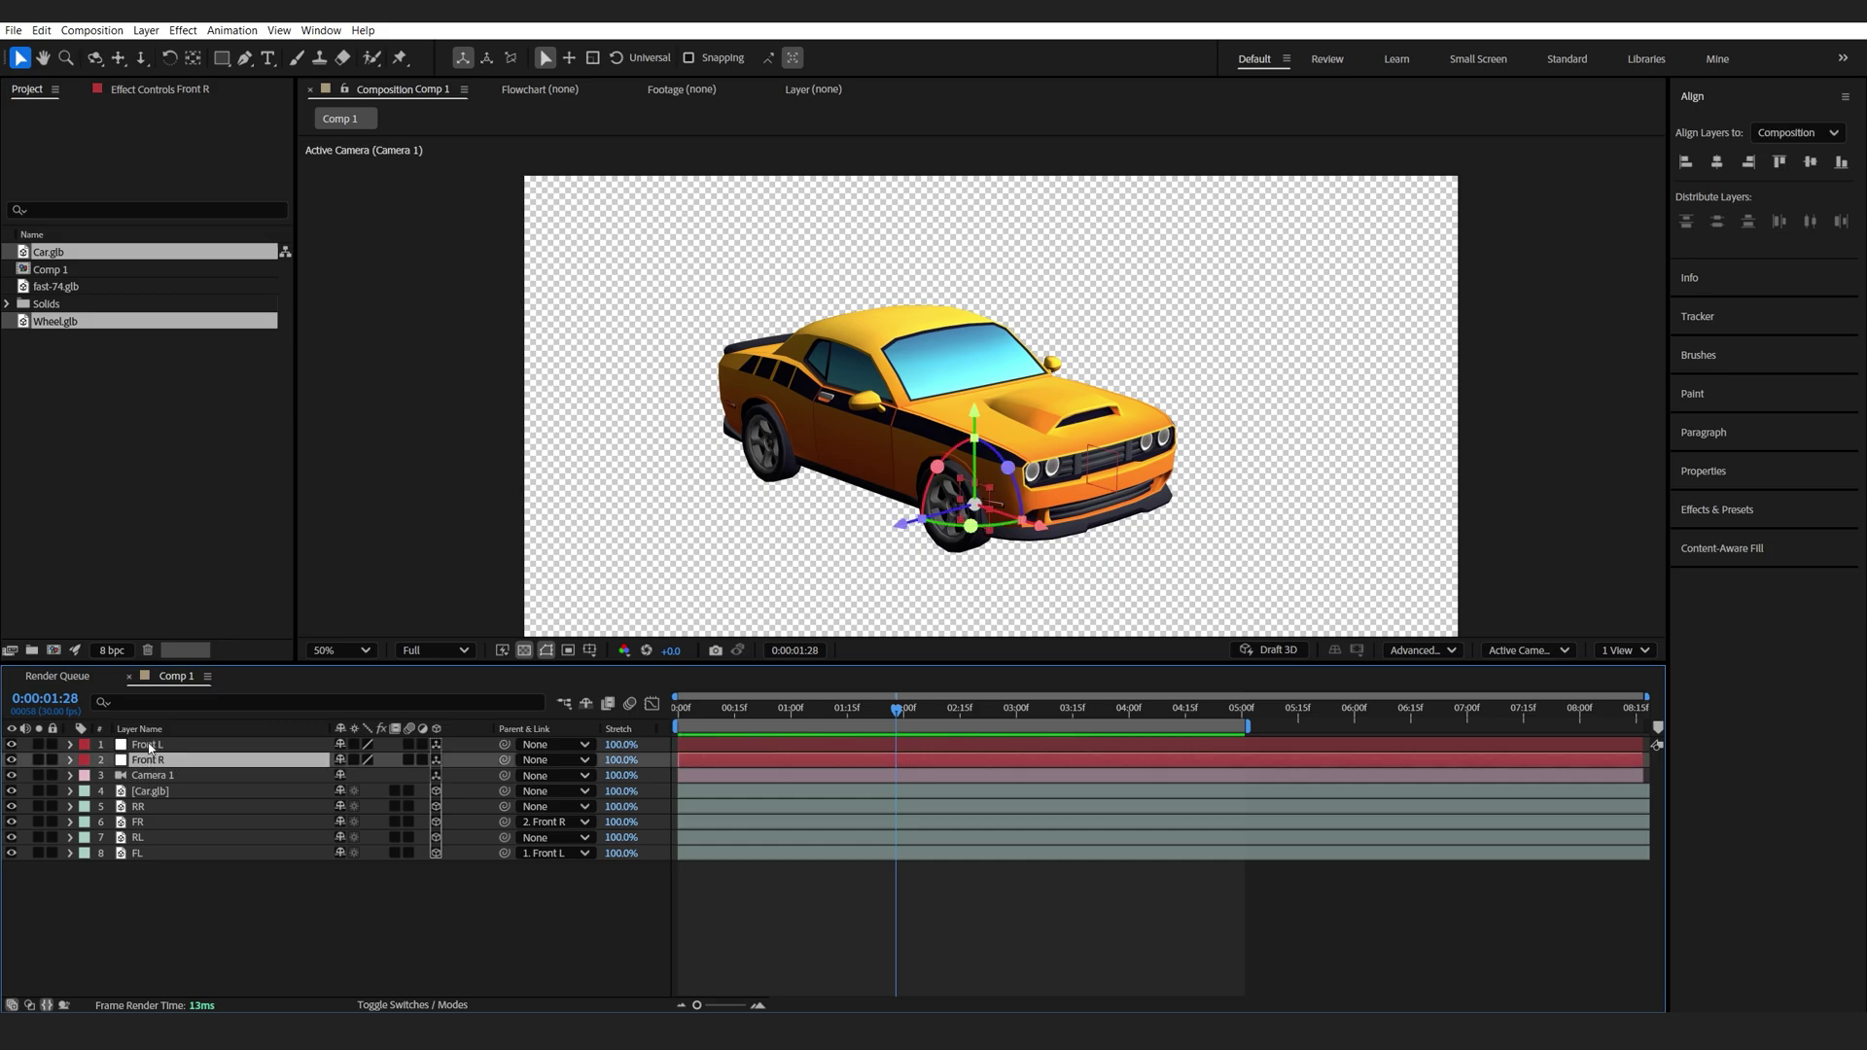
left_click(158, 746, "ctrl")
left_click_drag(503, 759, 166, 795)
left_click(146, 806)
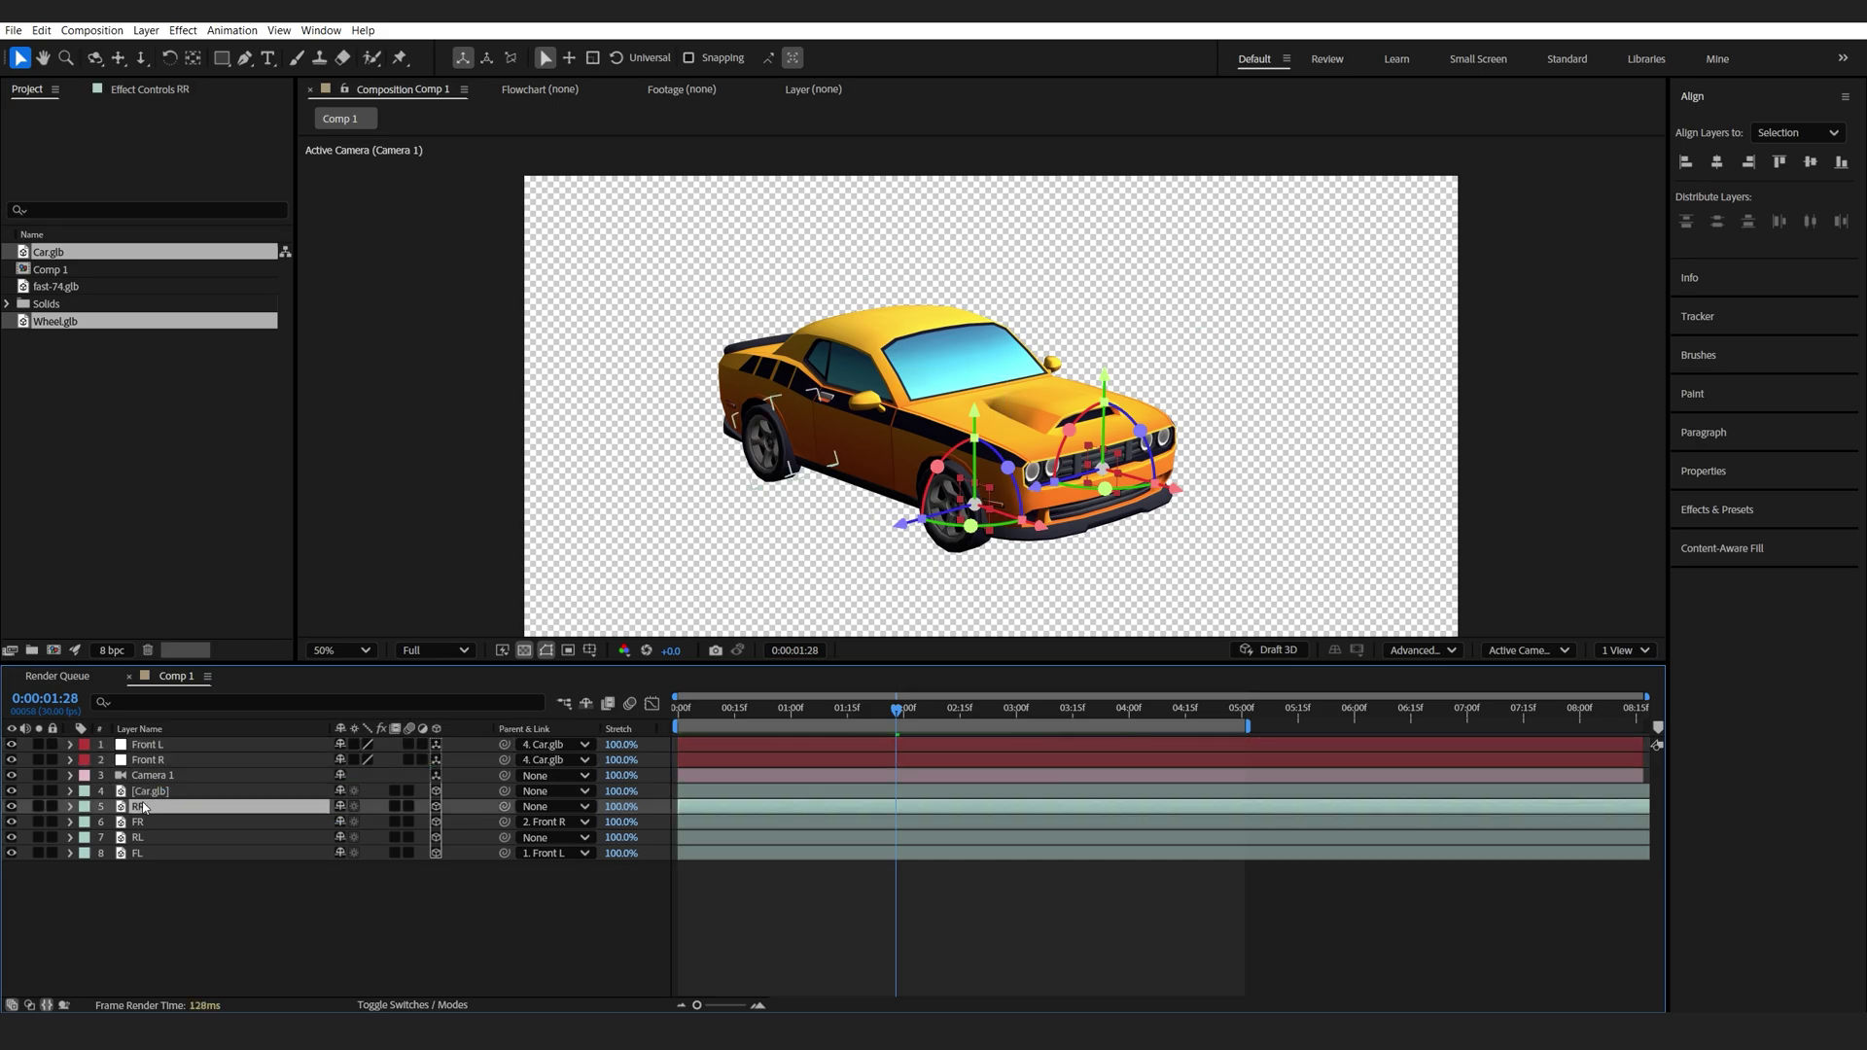
left_click(151, 838, "ctrl")
left_click_drag(503, 806, 158, 792)
key("Home")
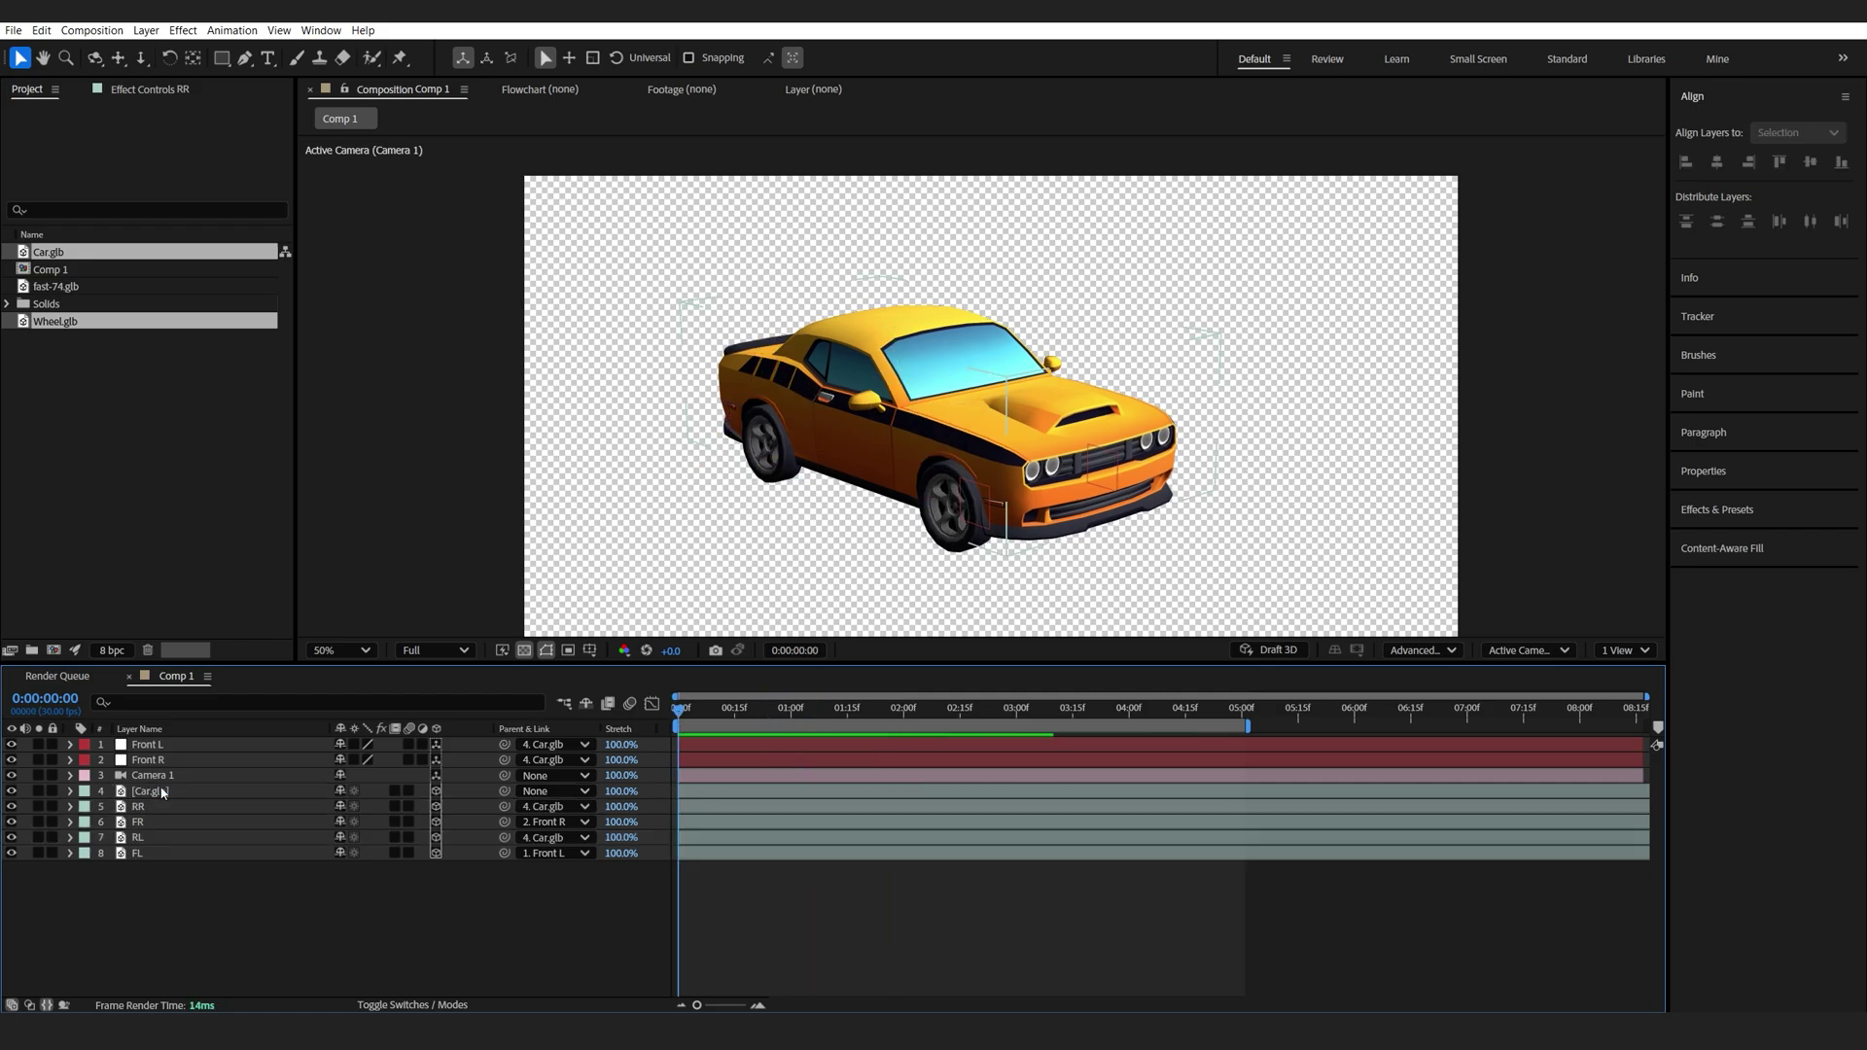
Test the rig by keyframing the car's Position from the start to a Z value of -423.1 at 0:00:02:14.
left_click(151, 791)
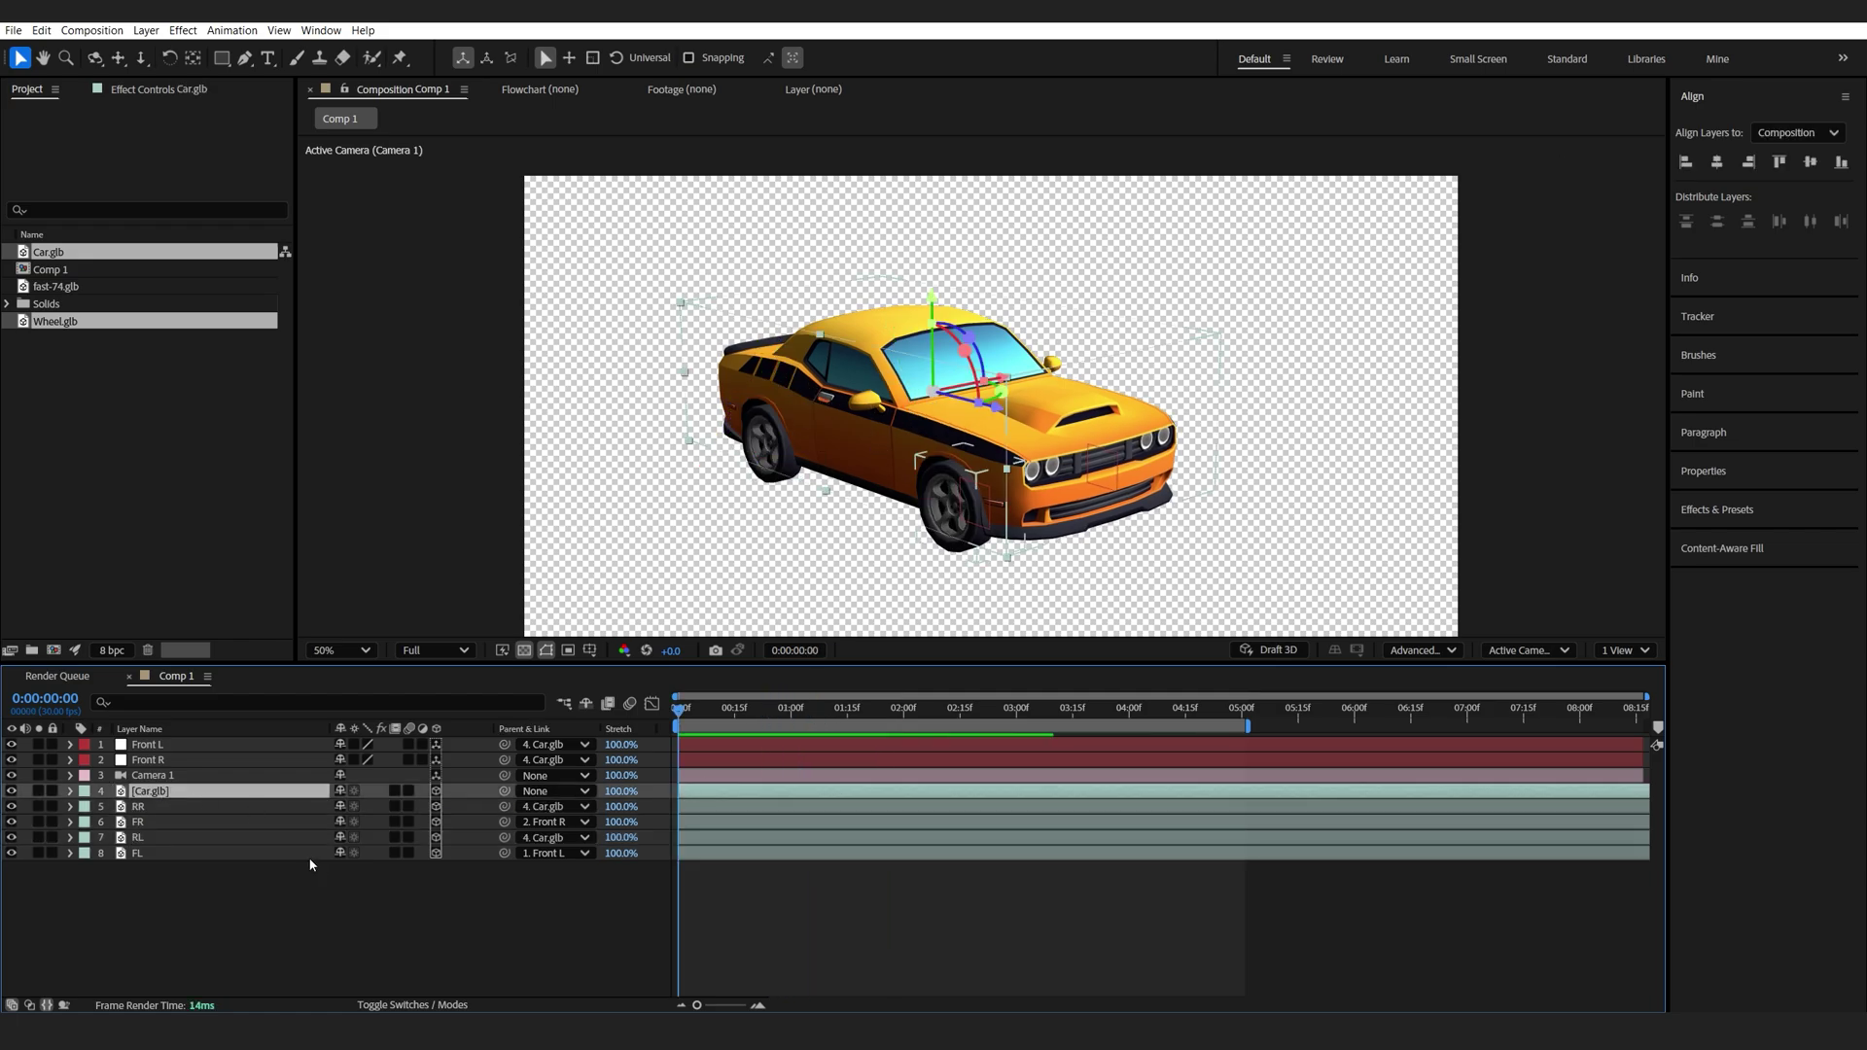
key("p")
left_click(117, 807)
left_click_drag(778, 708, 957, 708)
left_click_drag(404, 806, 695, 764)
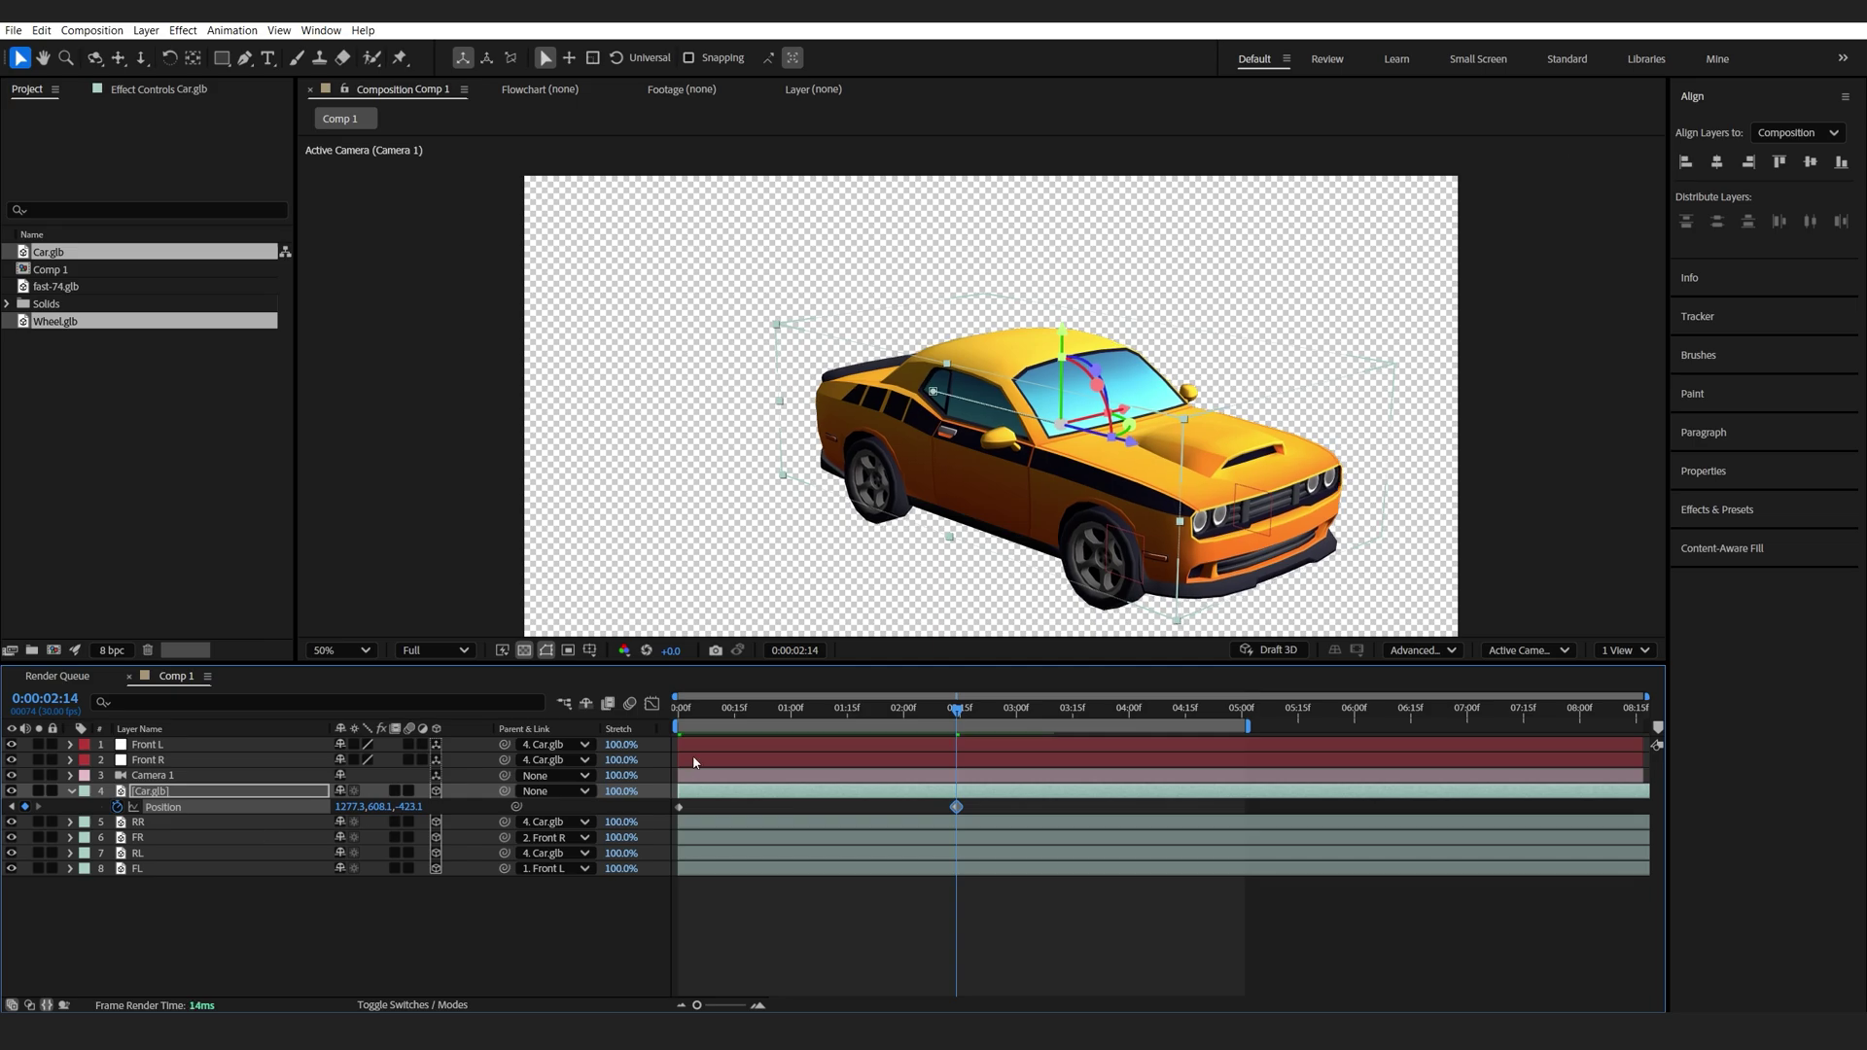
Try changing both front nulls' Y Rotation, undo the rotation and the car's Position animation, and collapse the layers' properties.
left_click(146, 760)
left_click(146, 744, "ctrl")
key("r")
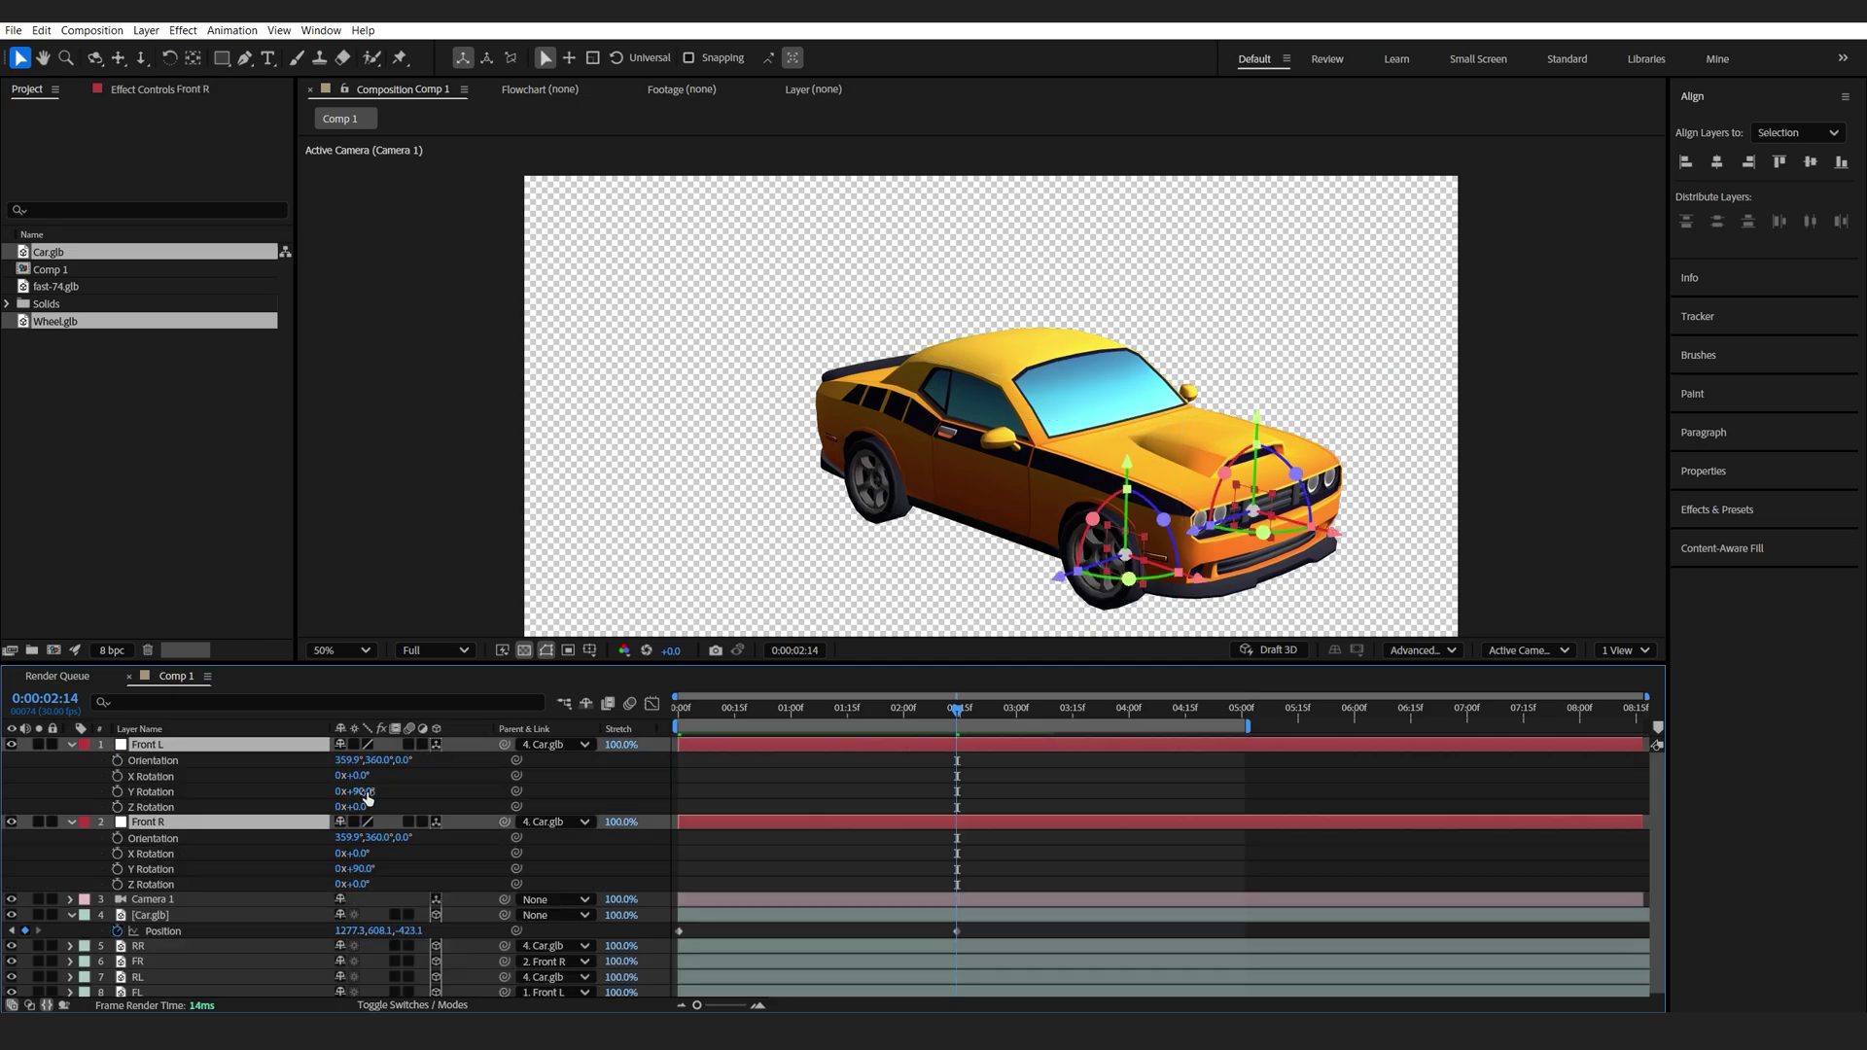
left_click(349, 791)
mouse_move(348, 791)
left_mouse_down()
mouse_move(331, 792)
mouse_move(374, 791)
left_mouse_up()
key("ctrl+z")
key("ctrl+z")
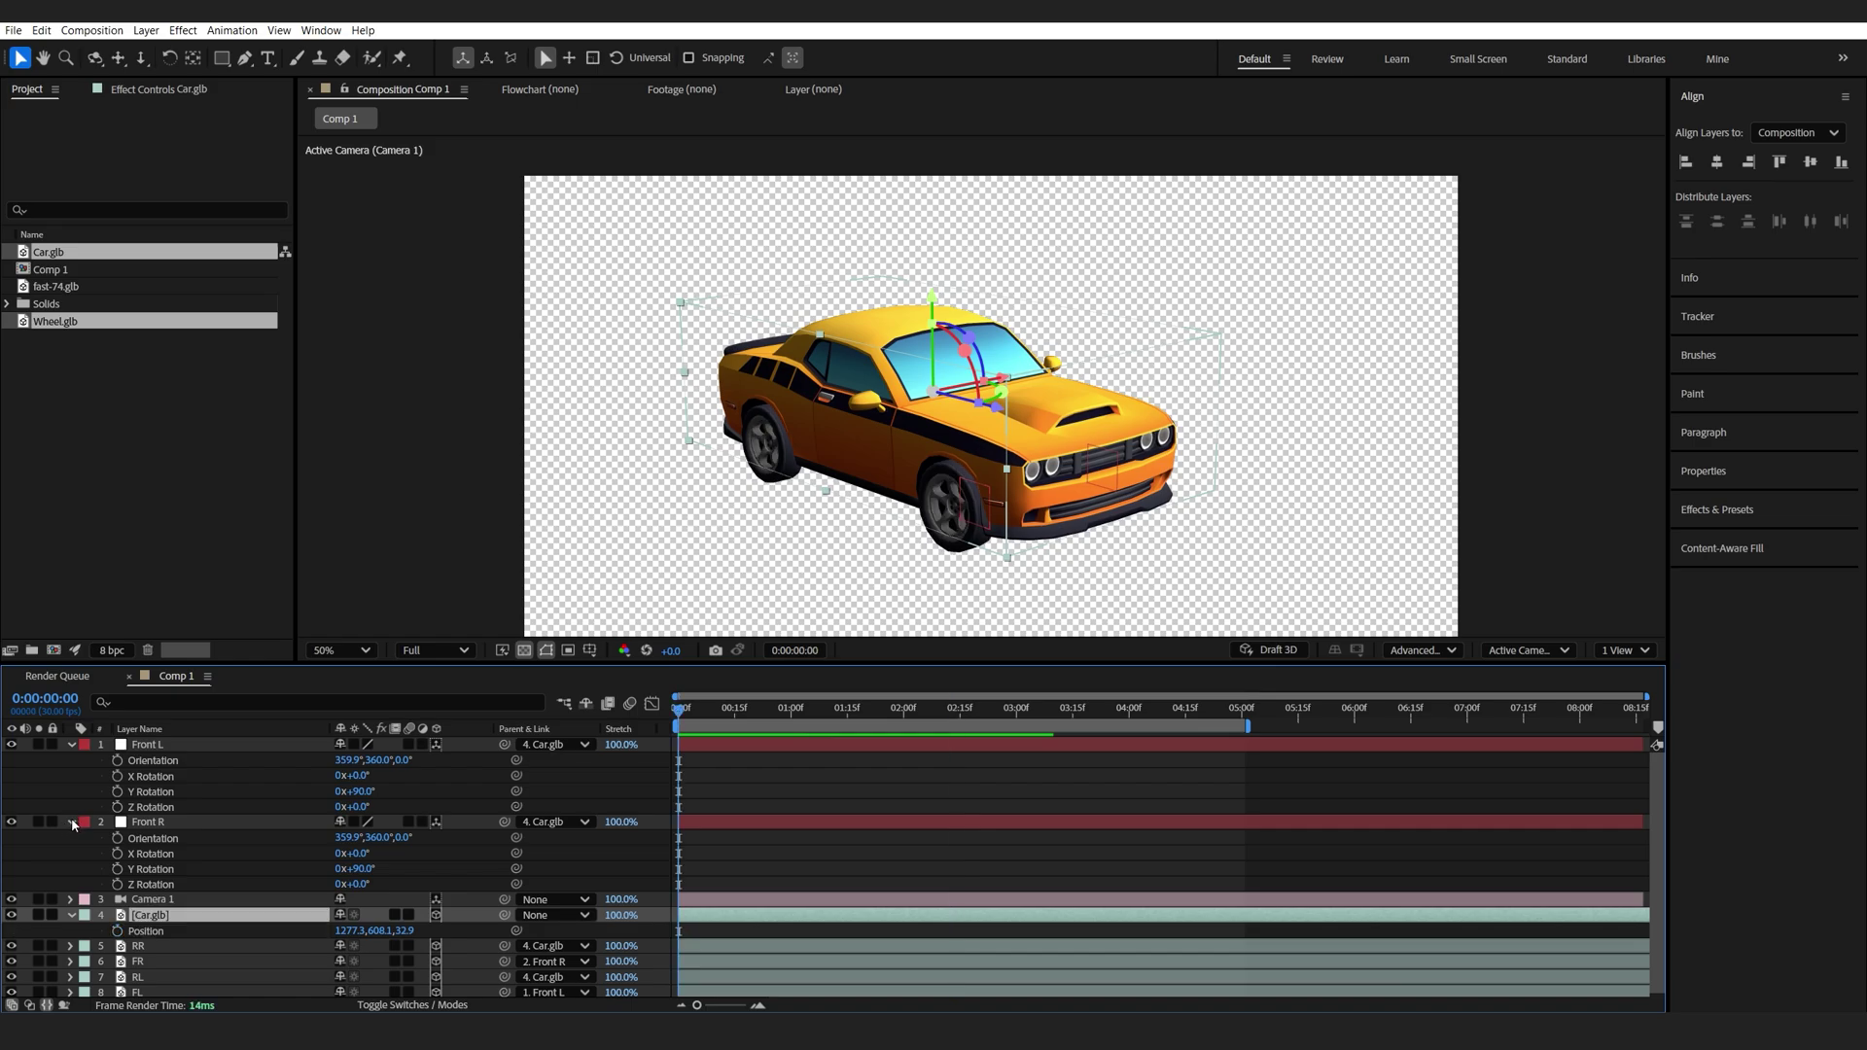
left_click(70, 821)
key("Home")
left_click(72, 745)
left_click(270, 902)
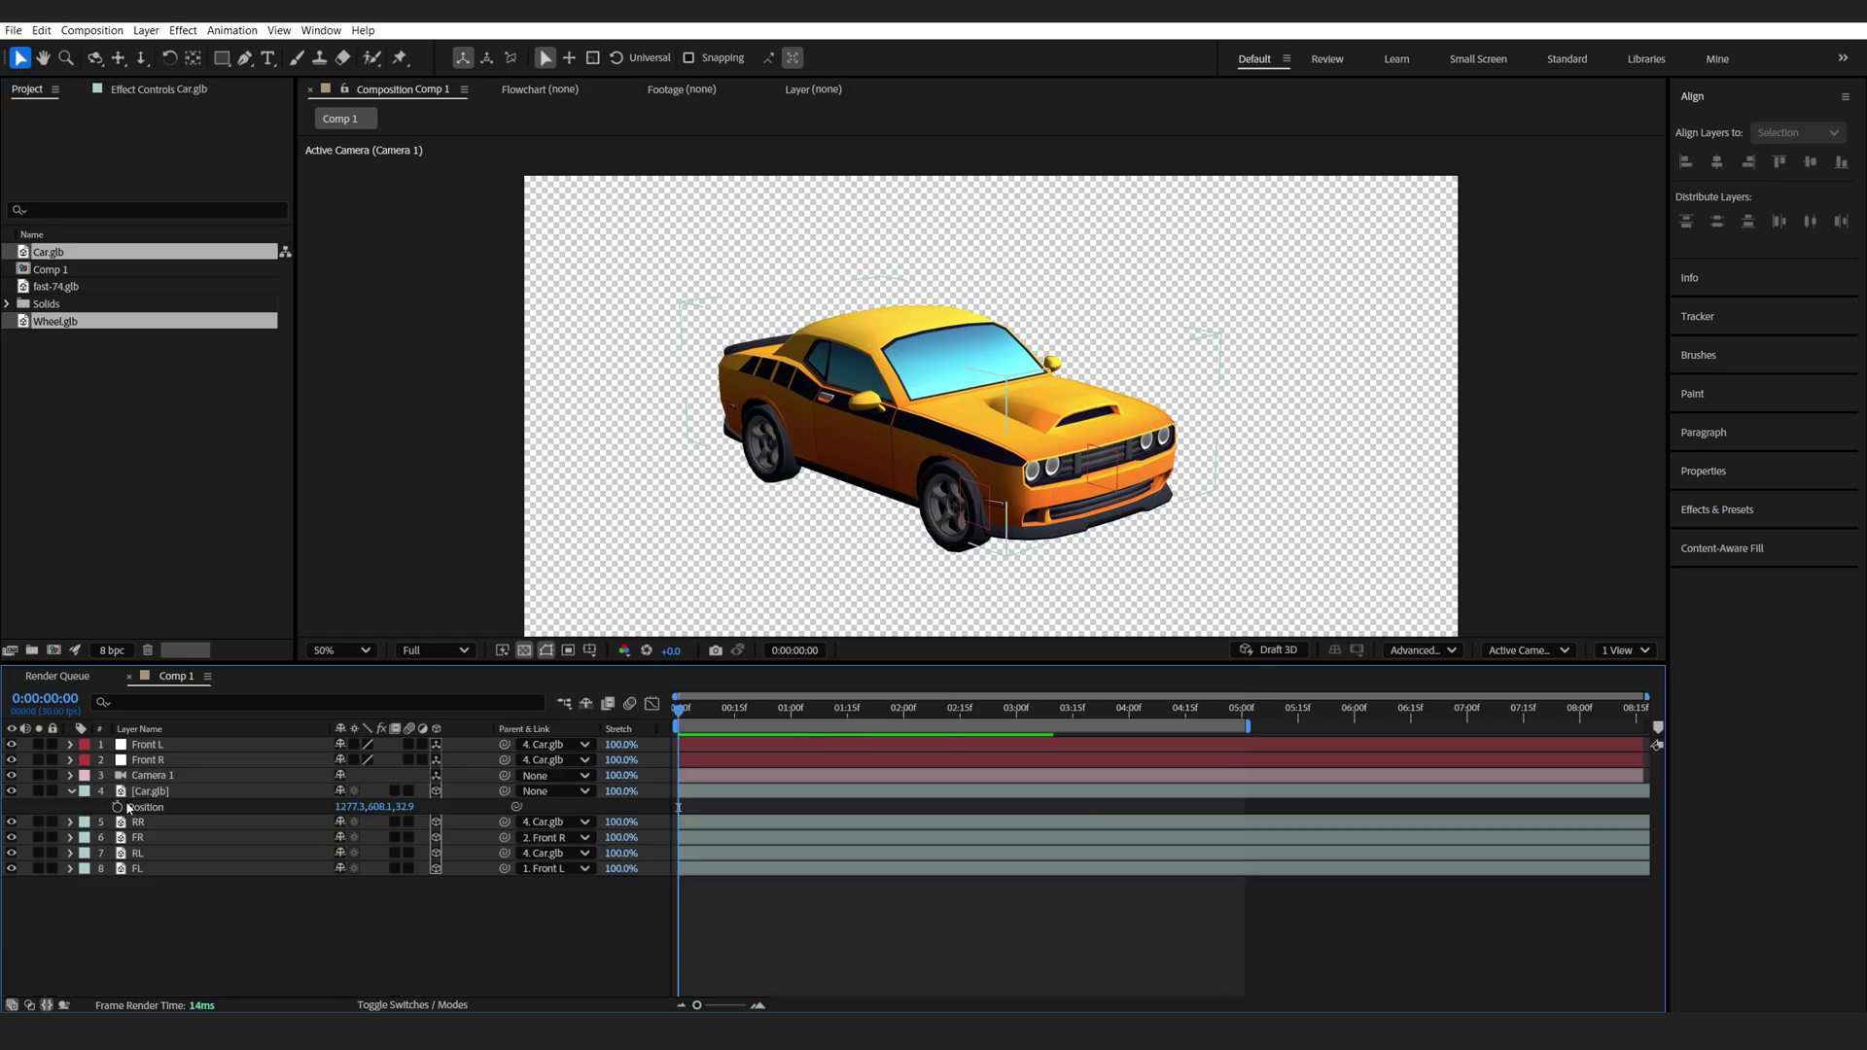
left_click(70, 791)
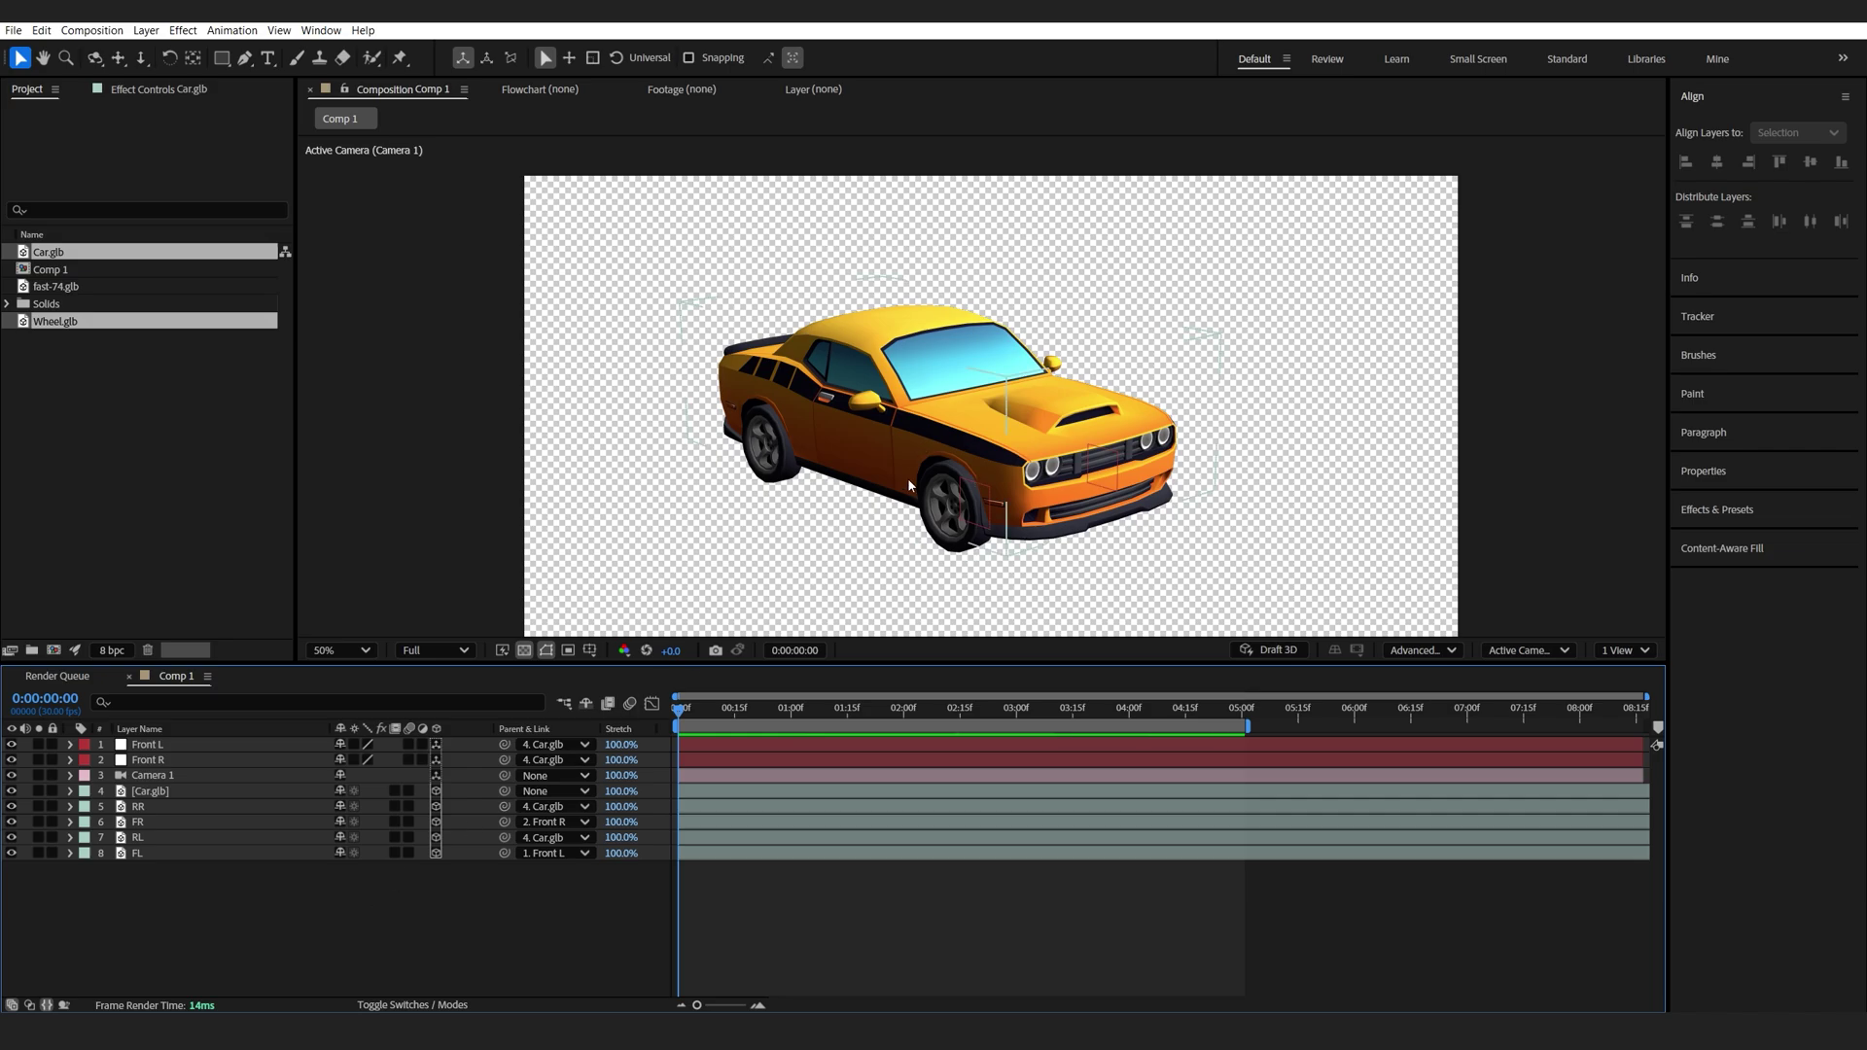
left_click_drag(907, 476, 917, 484)
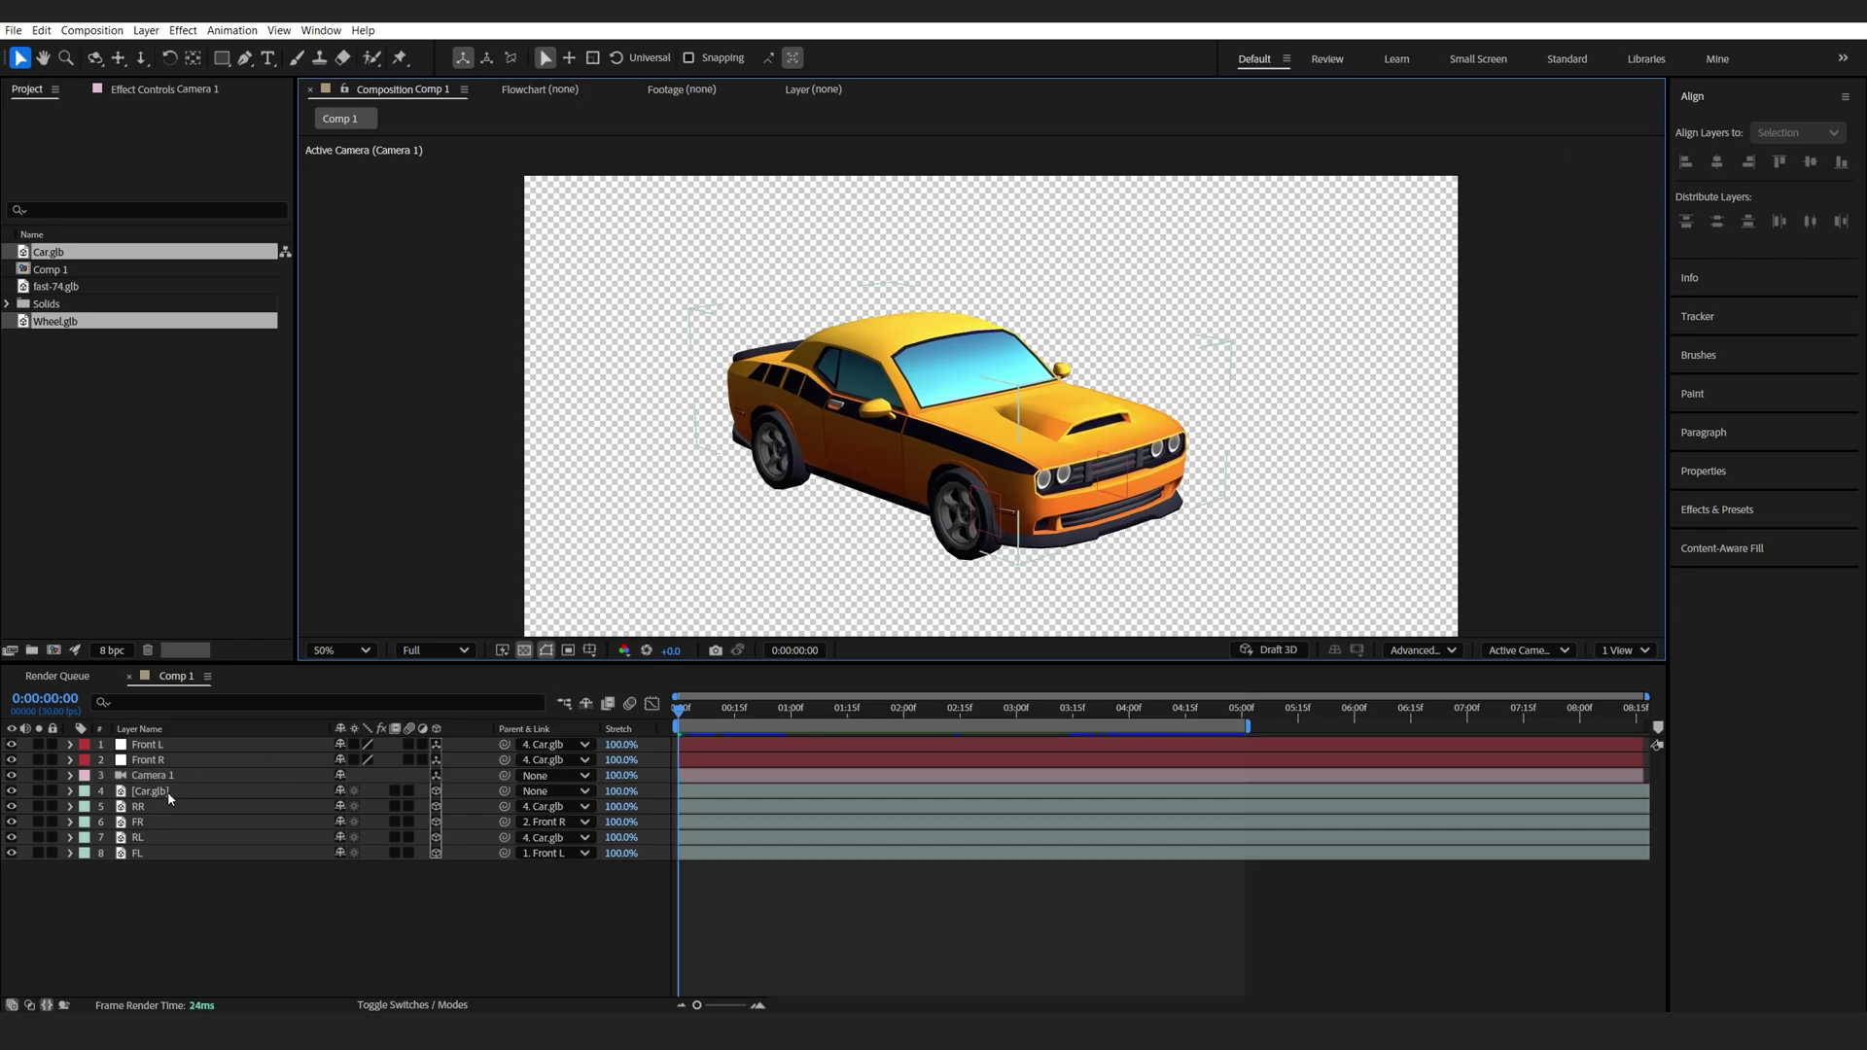
Check the Car.glb layer's Position property and preview the composition's playback.
left_click(168, 792)
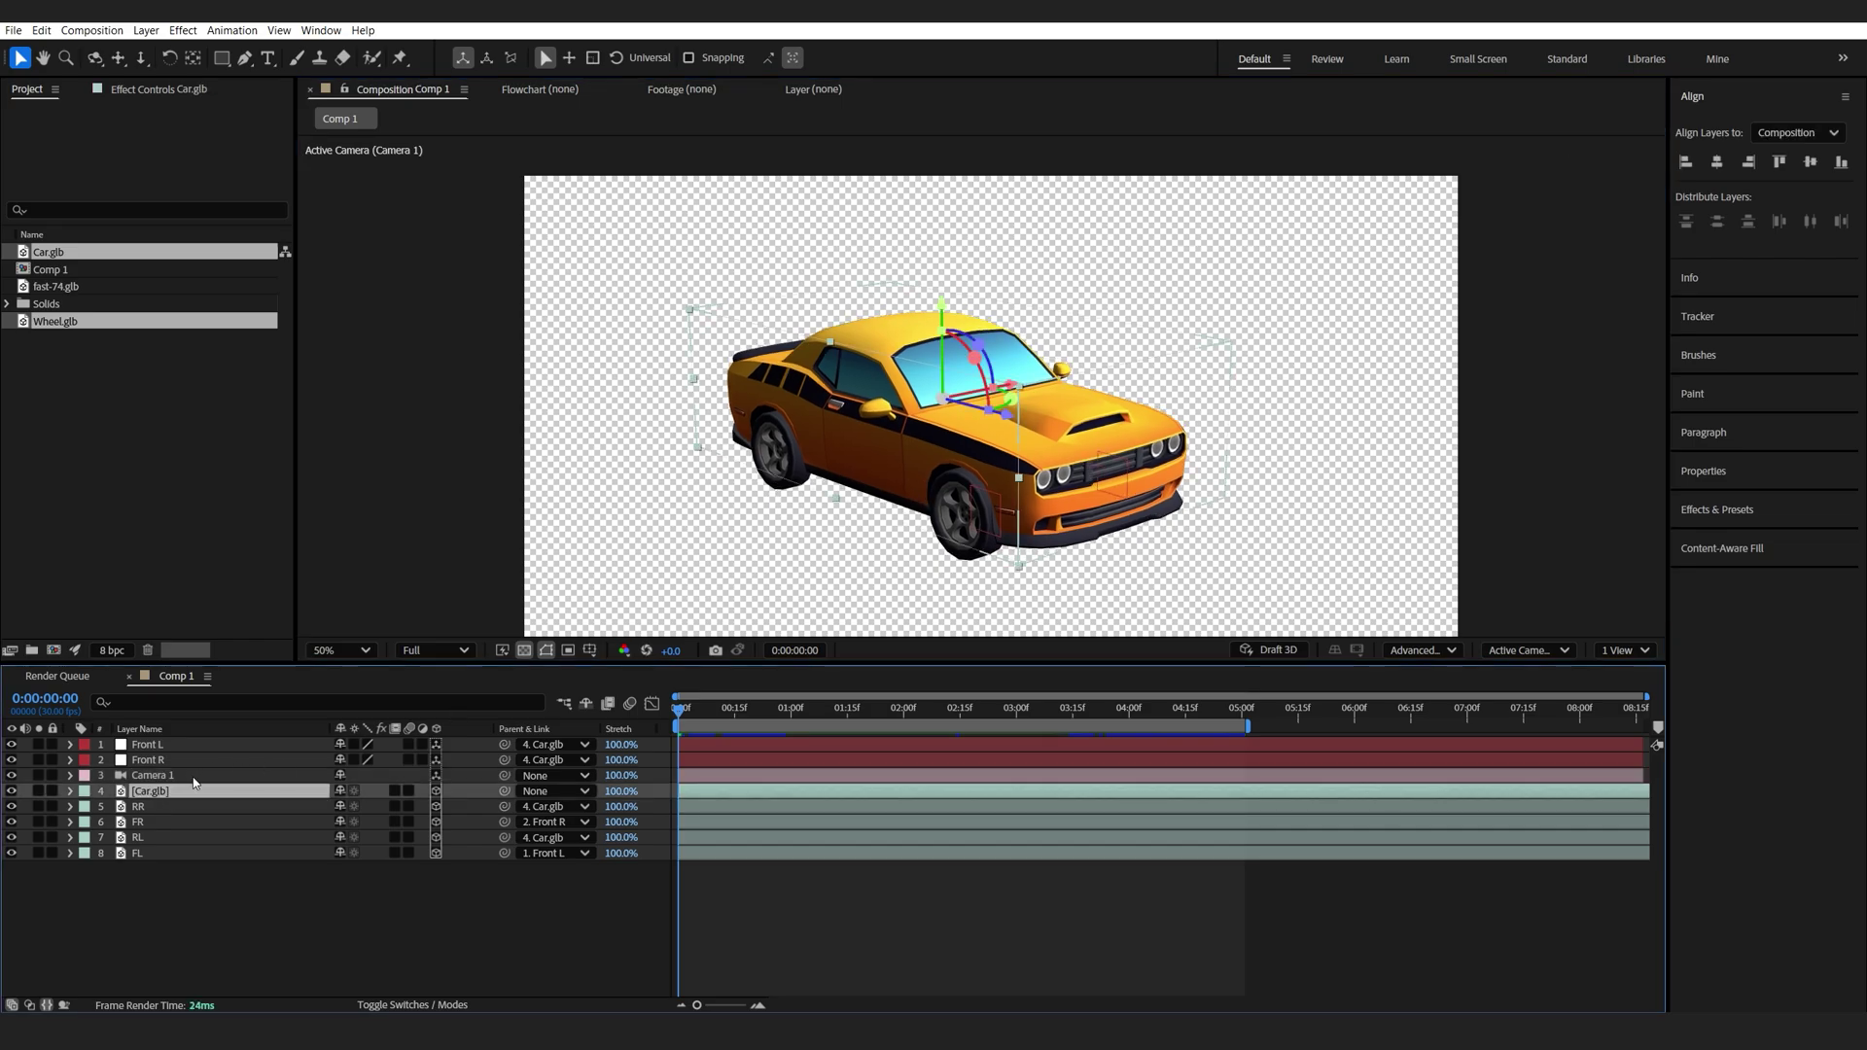
key("p")
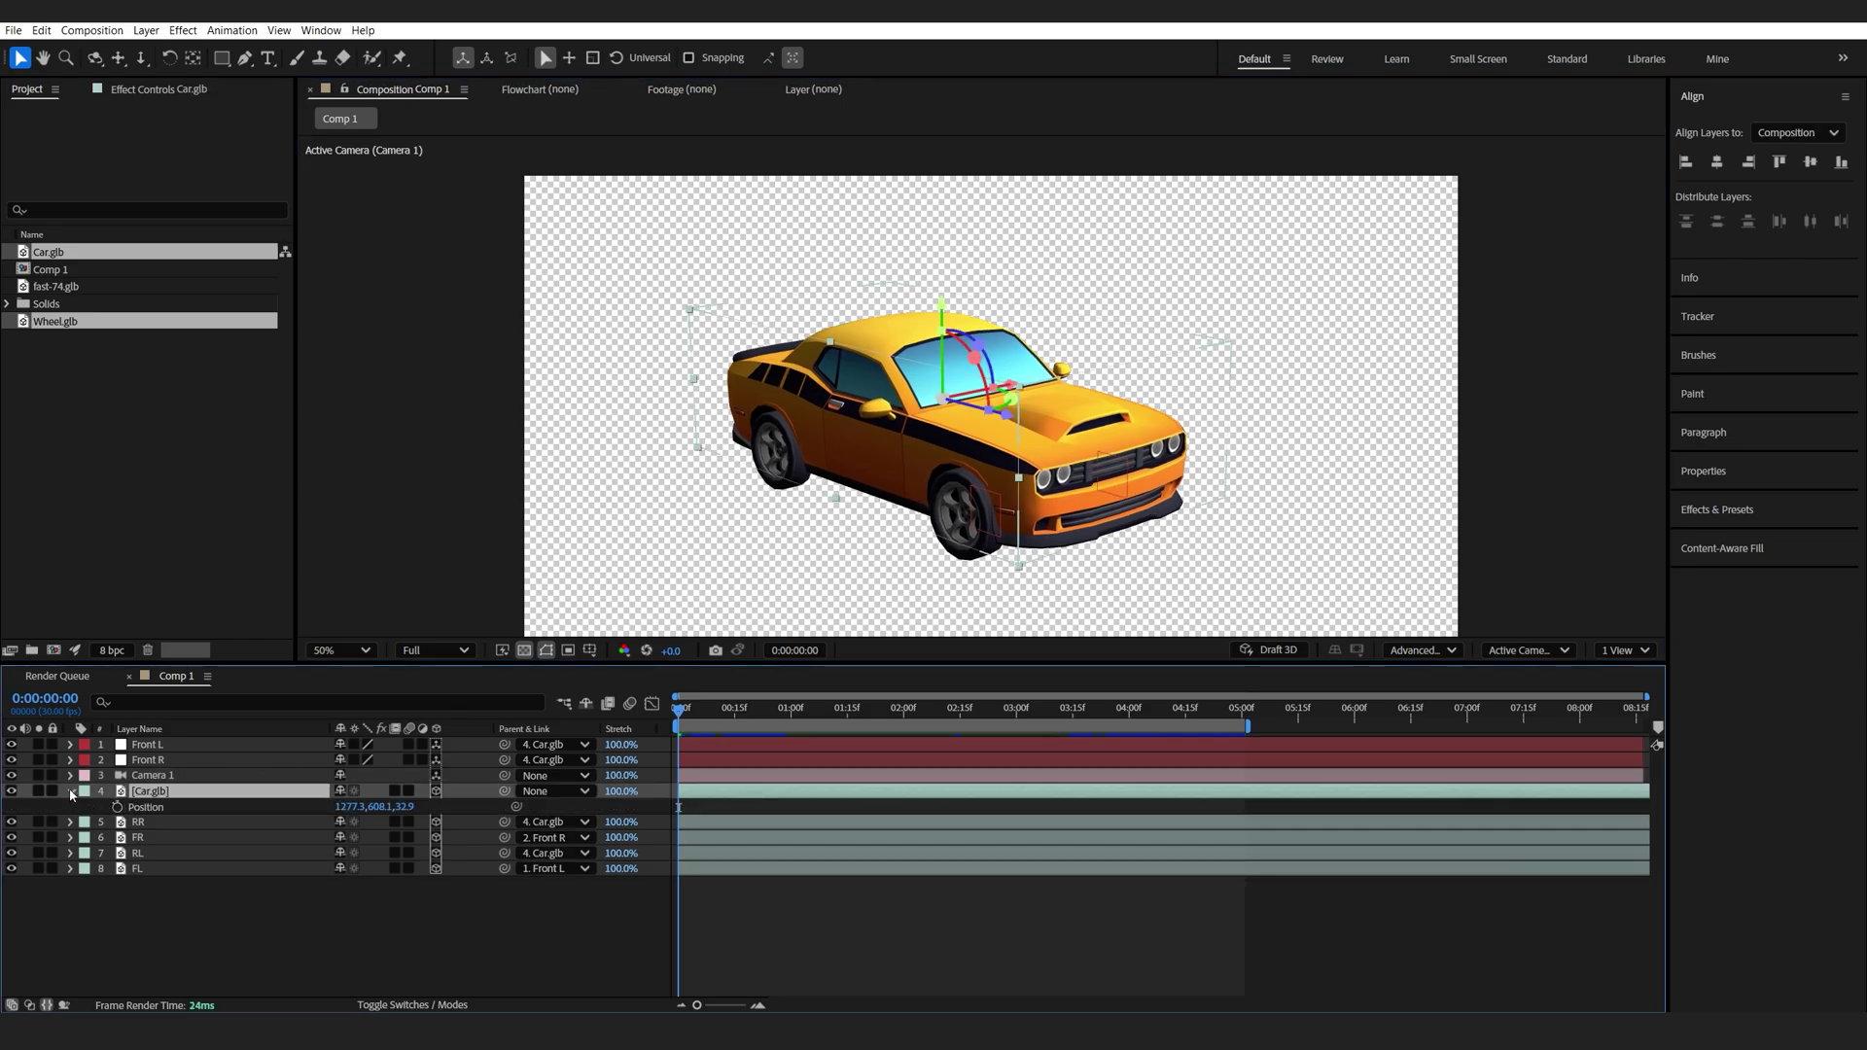
left_click(70, 791)
key("space")
left_click(556, 931)
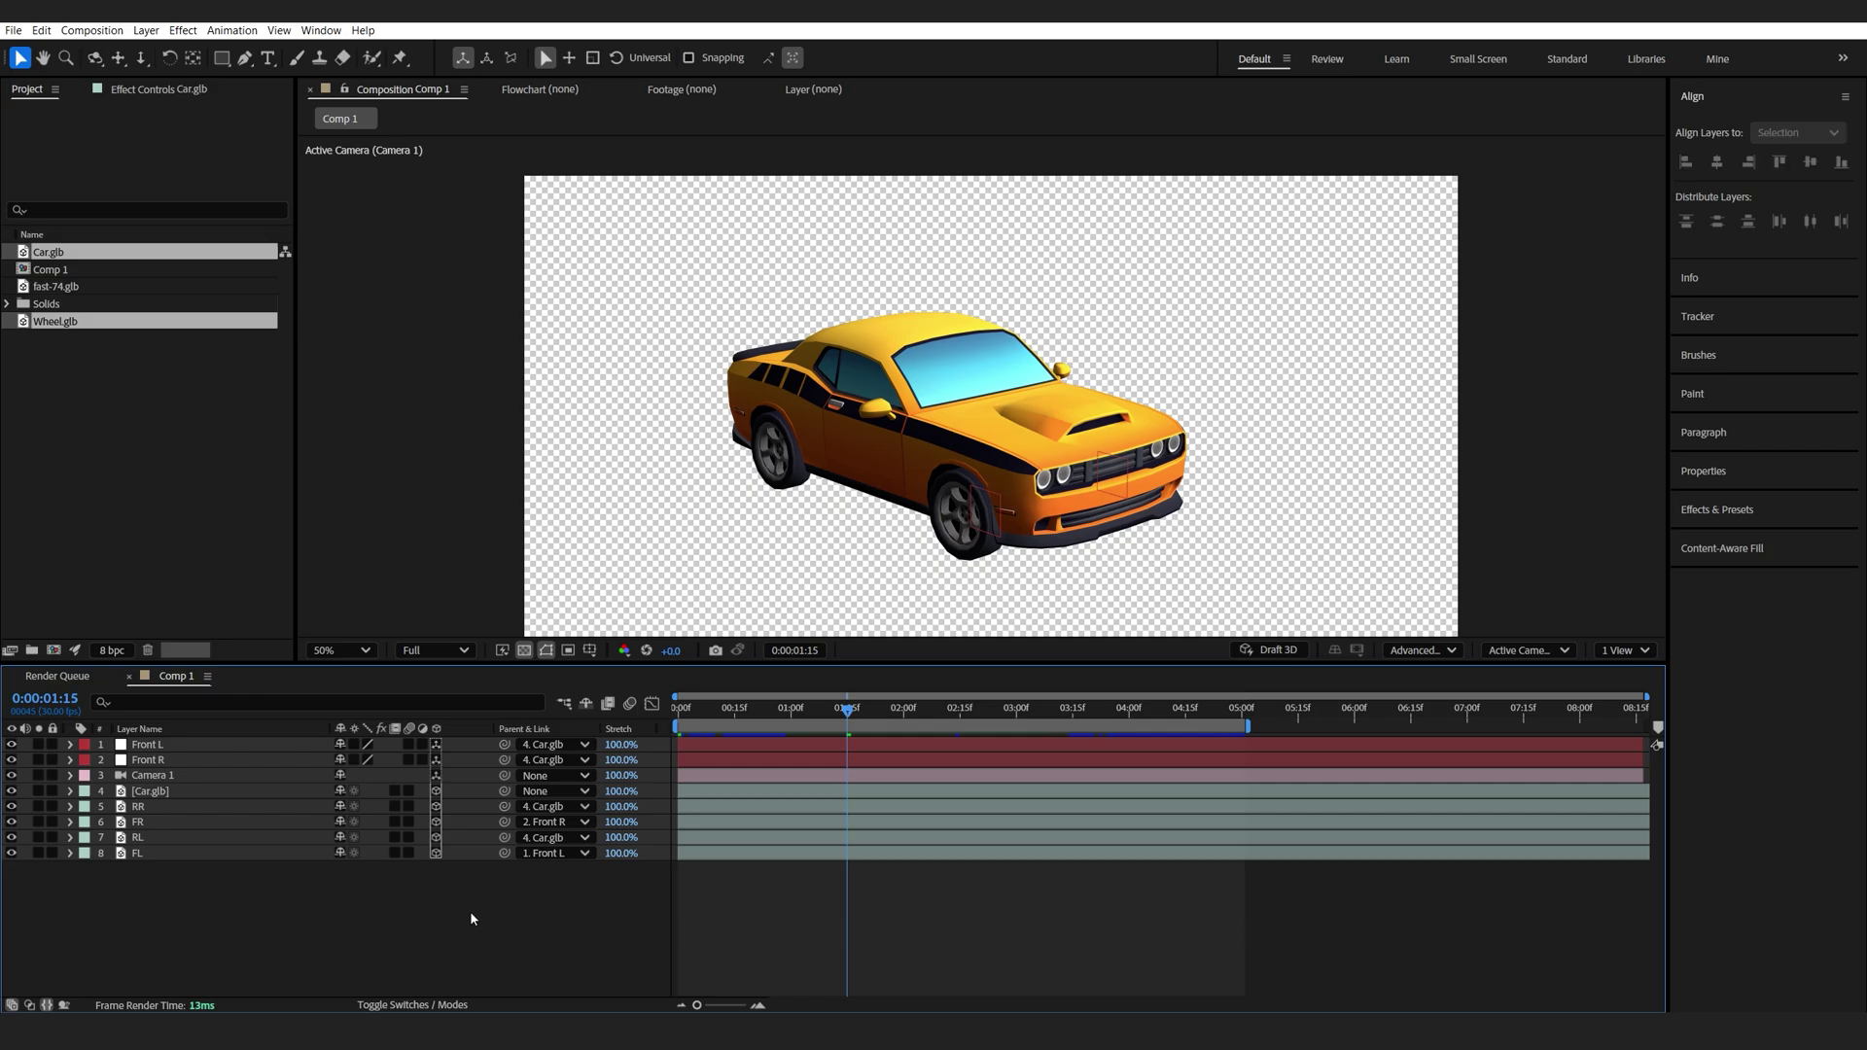
Create a full-frame orange solid and place it beneath all other layers as the background.
right_click(496, 919)
mouse_move(567, 738)
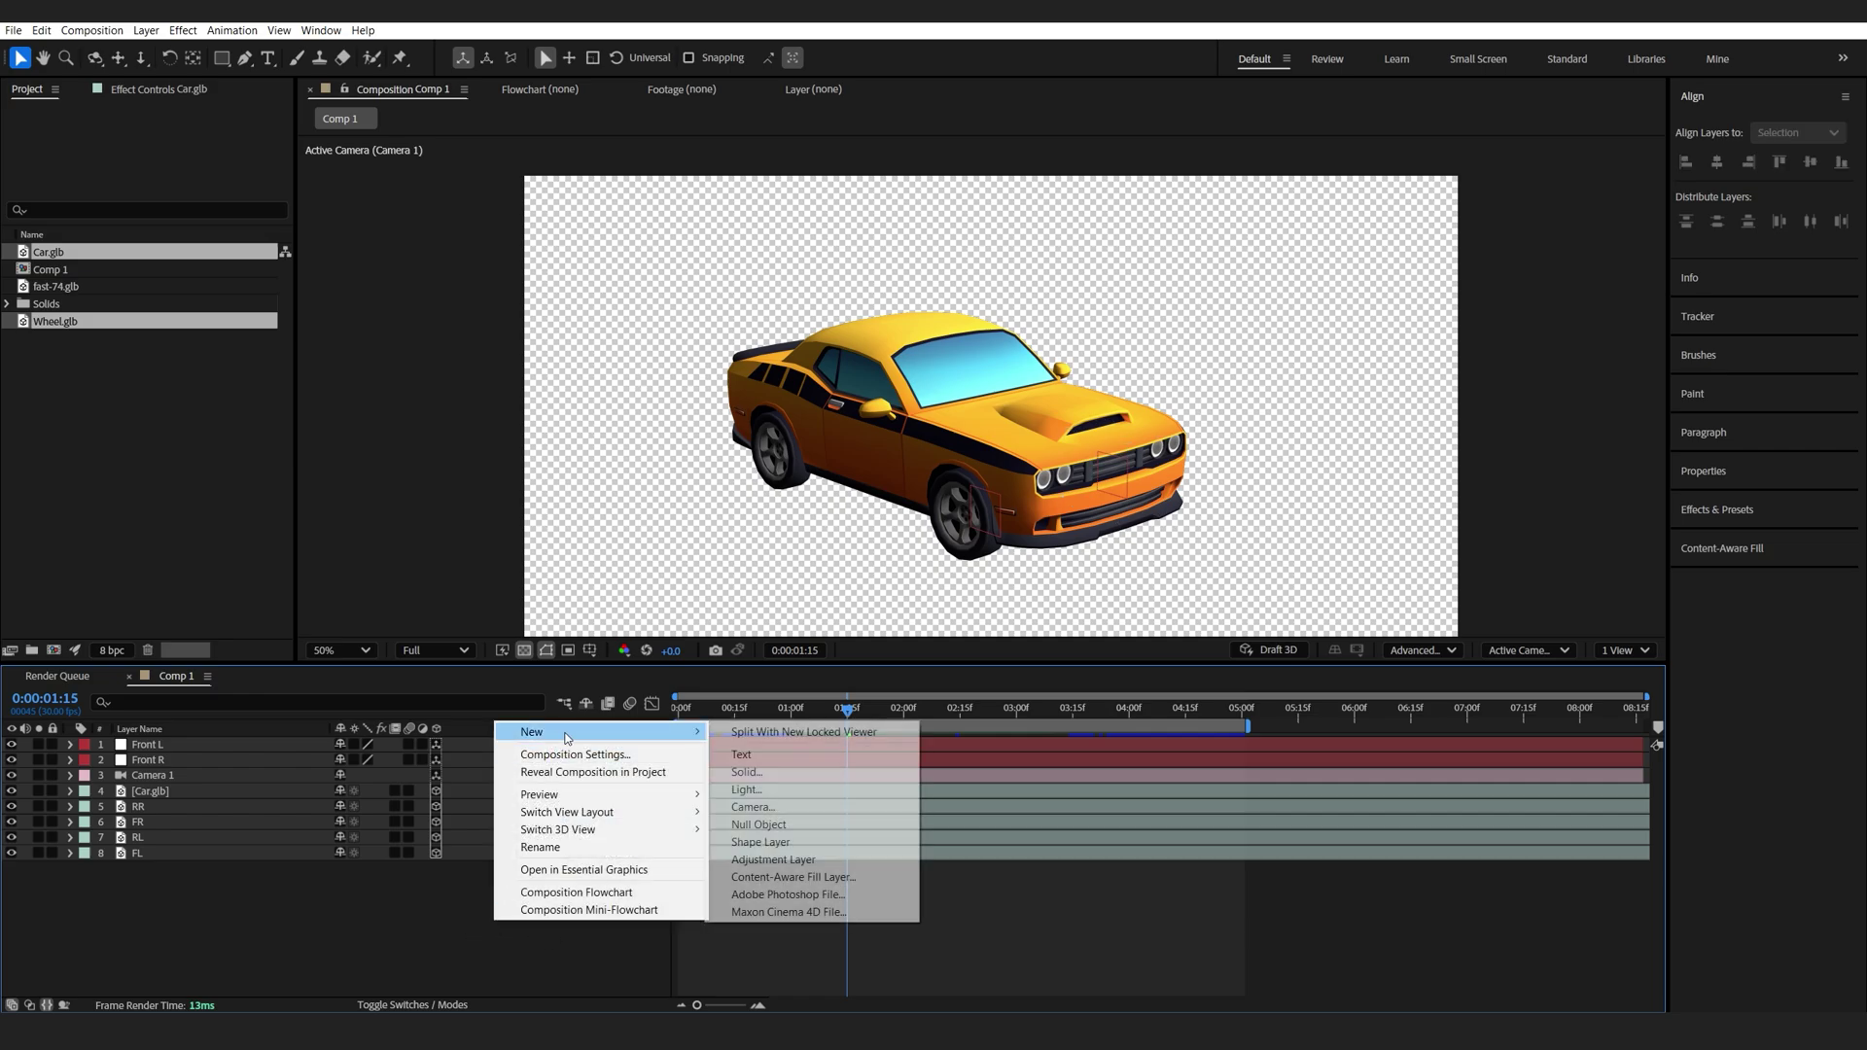
left_click(747, 772)
left_click(916, 647)
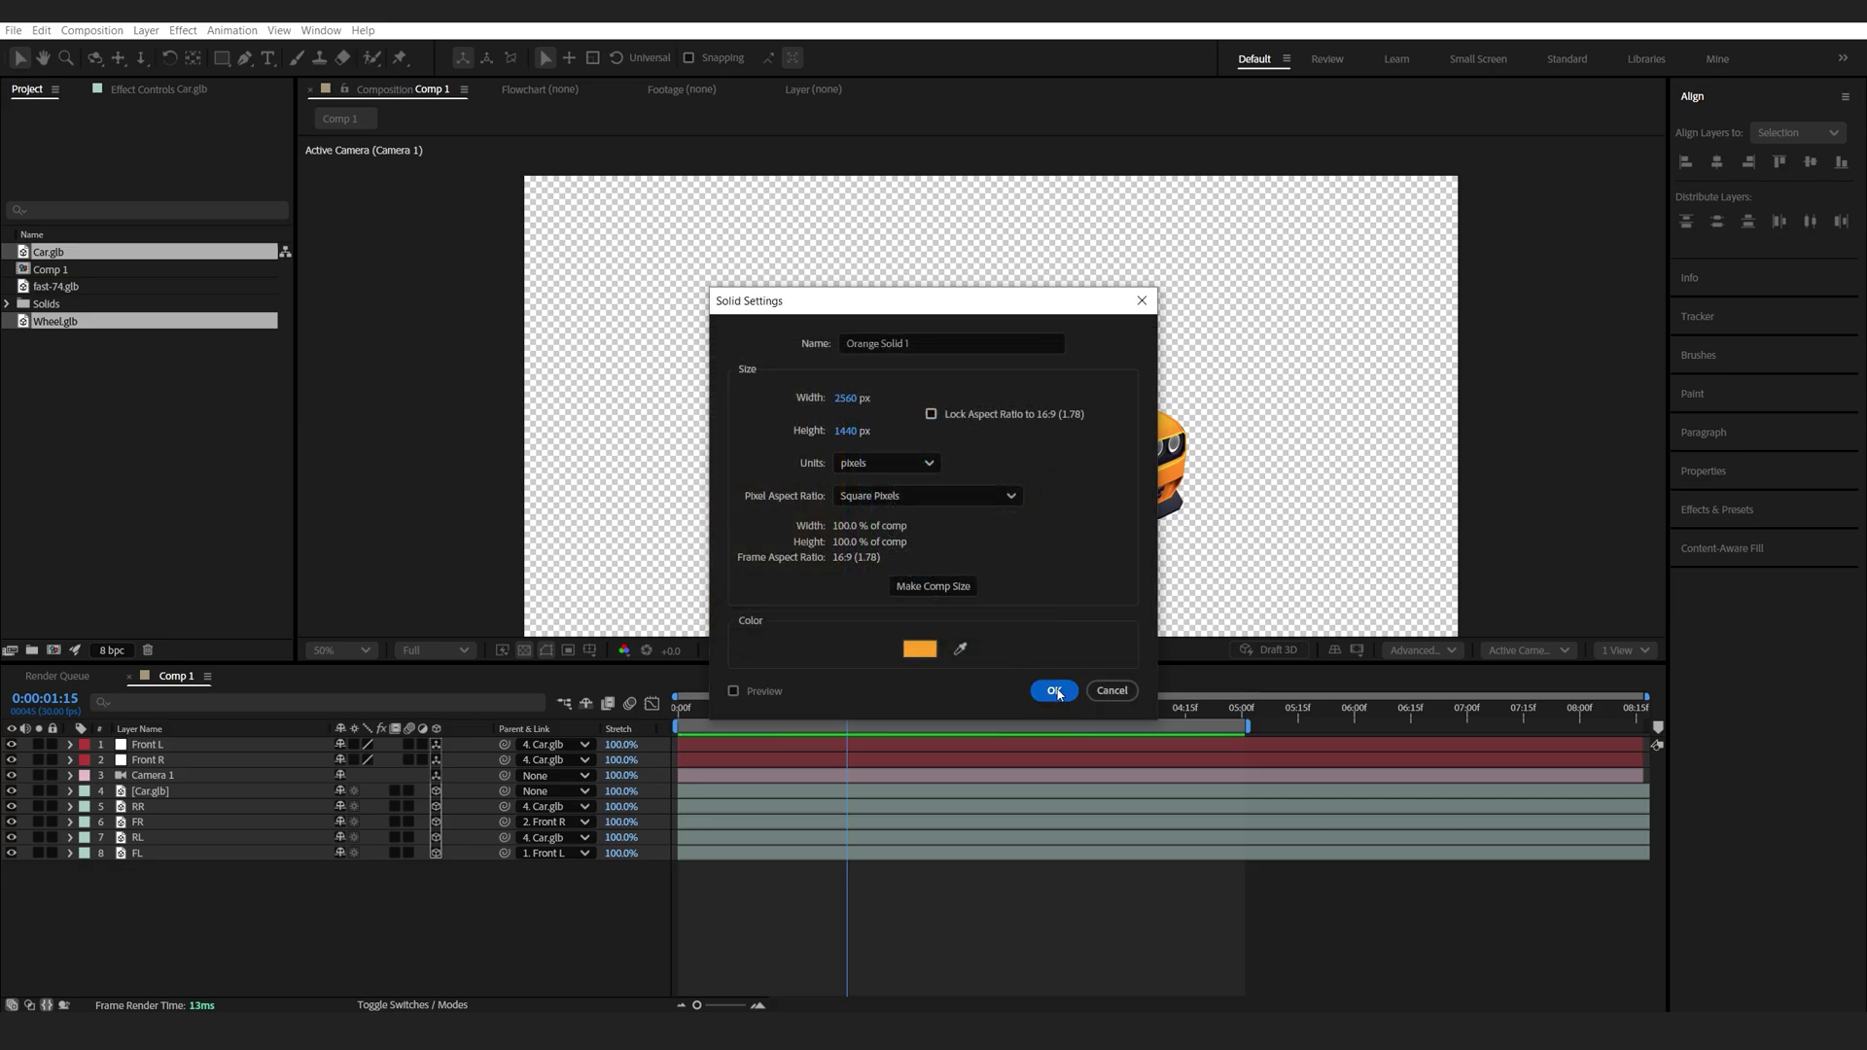
left_click(1054, 690)
left_click_drag(190, 749, 181, 941)
left_click(290, 920)
Create a full-frame solid in black (000000) and rename the layer Floor.
right_click(236, 907)
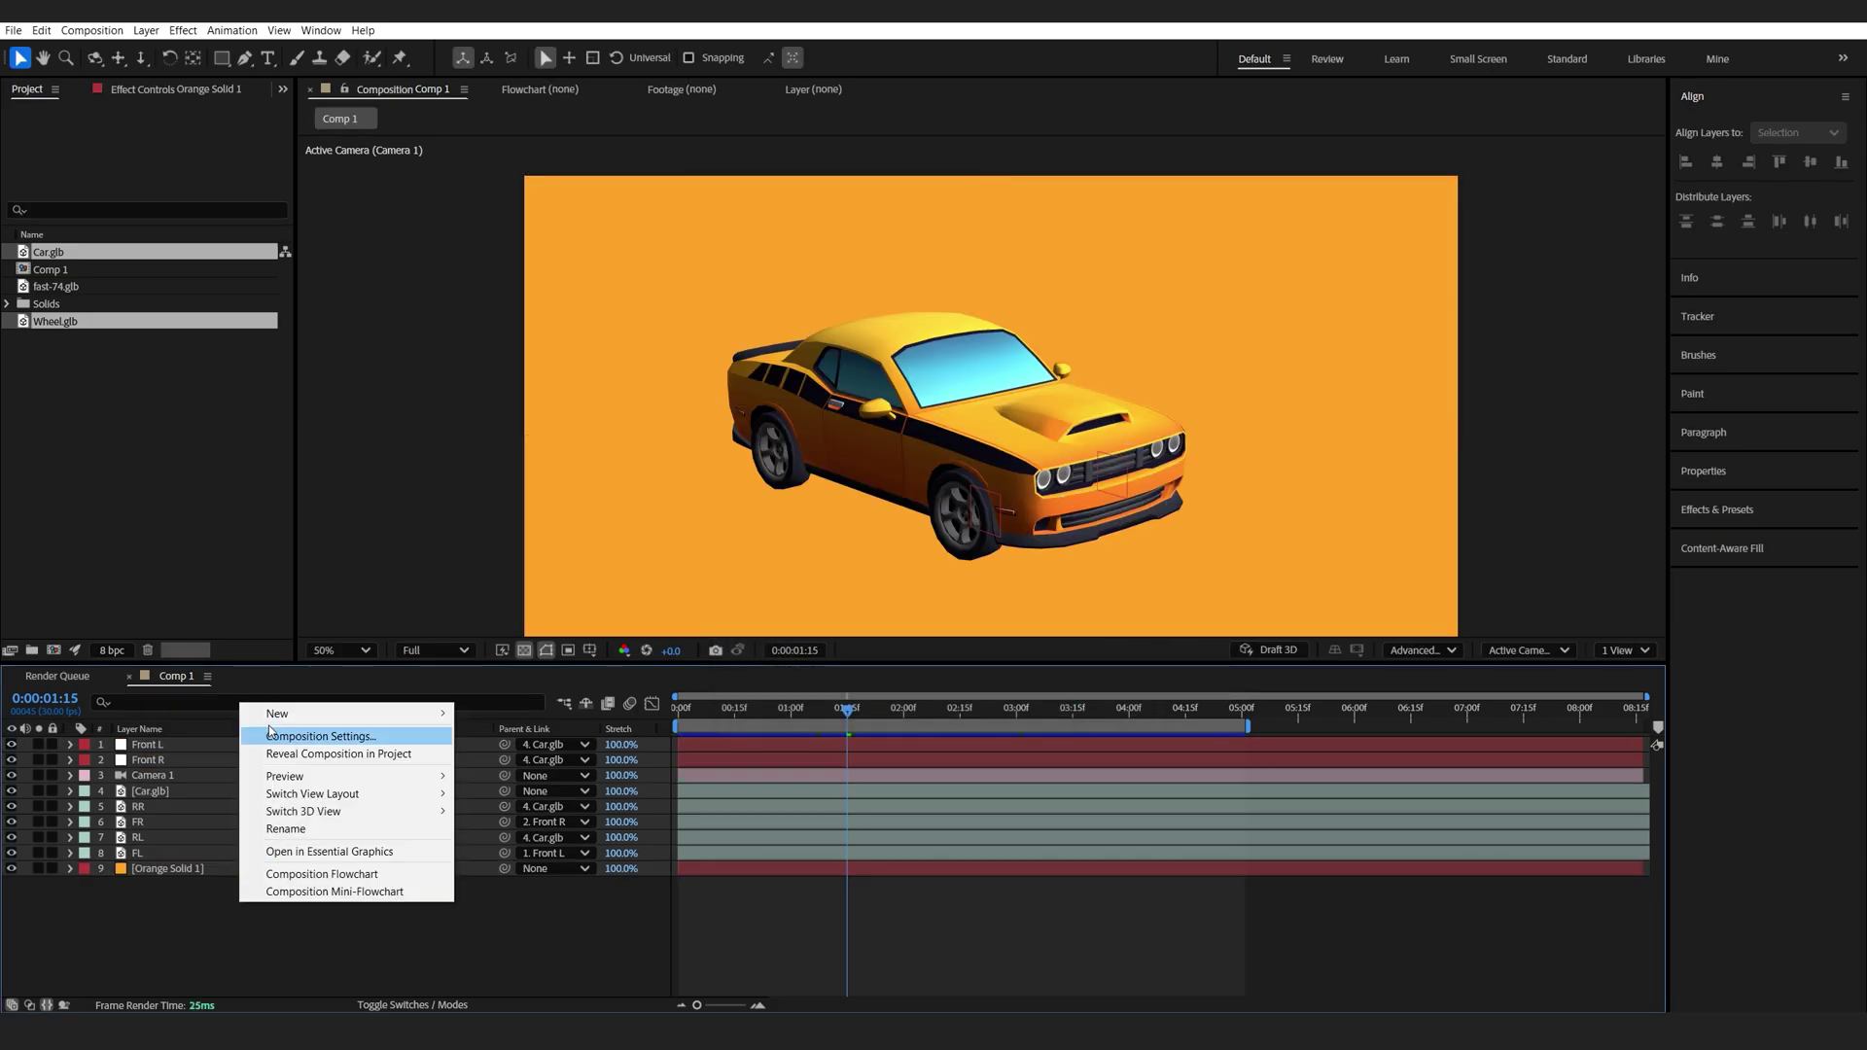
mouse_move(321, 711)
left_click(505, 754)
left_click(918, 648)
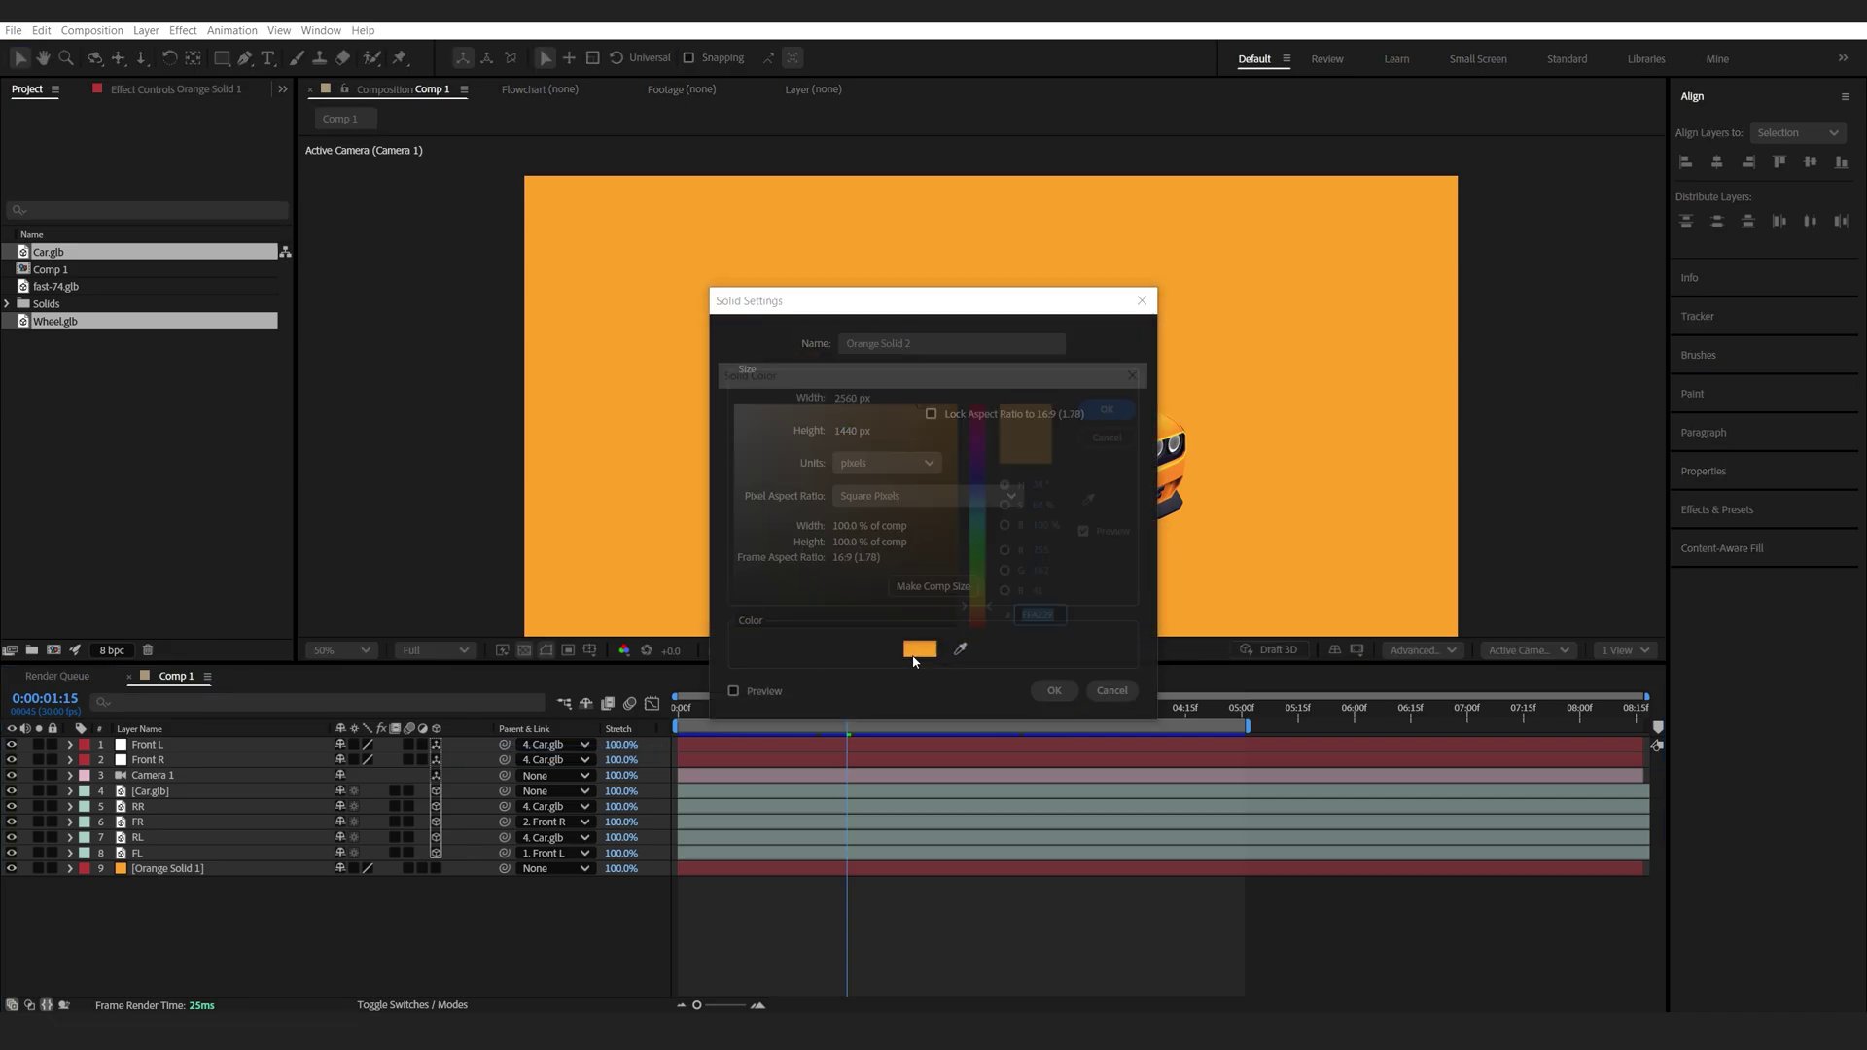
type("000000")
key("Return")
left_click(1050, 691)
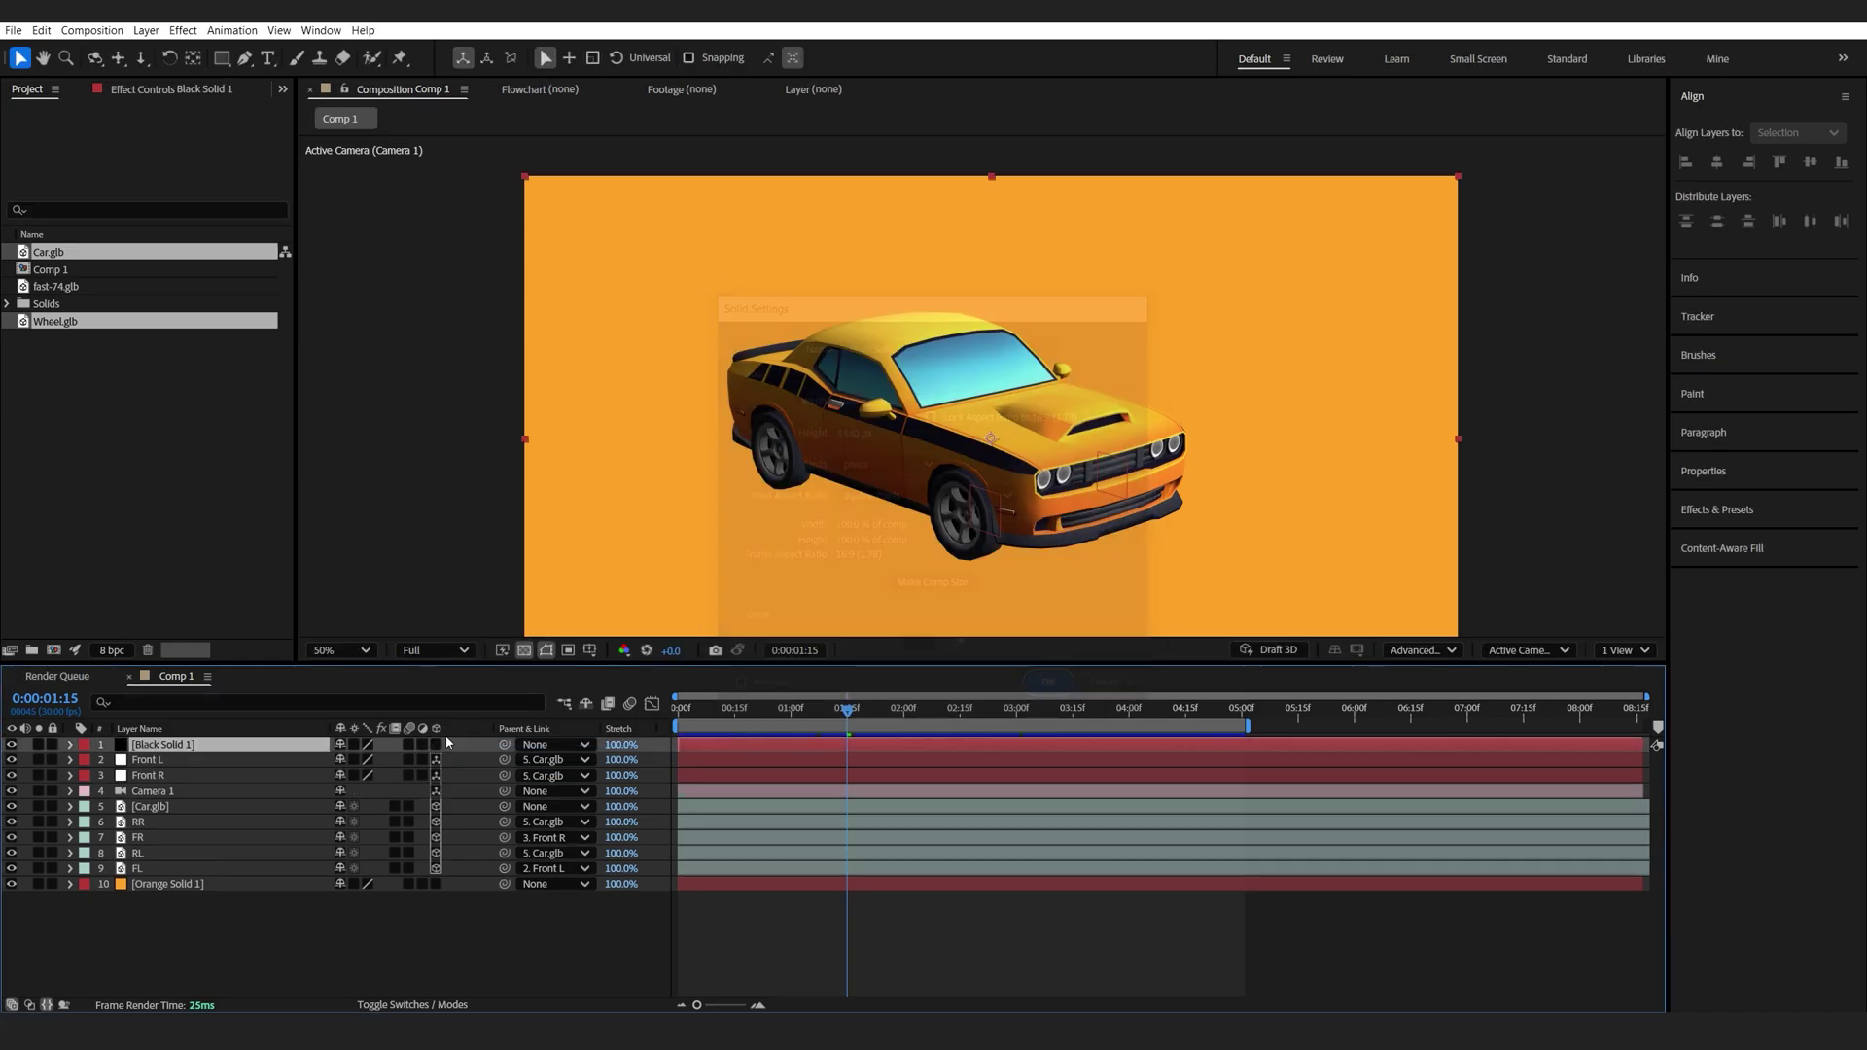
key("Return")
type("Floor")
key("Return")
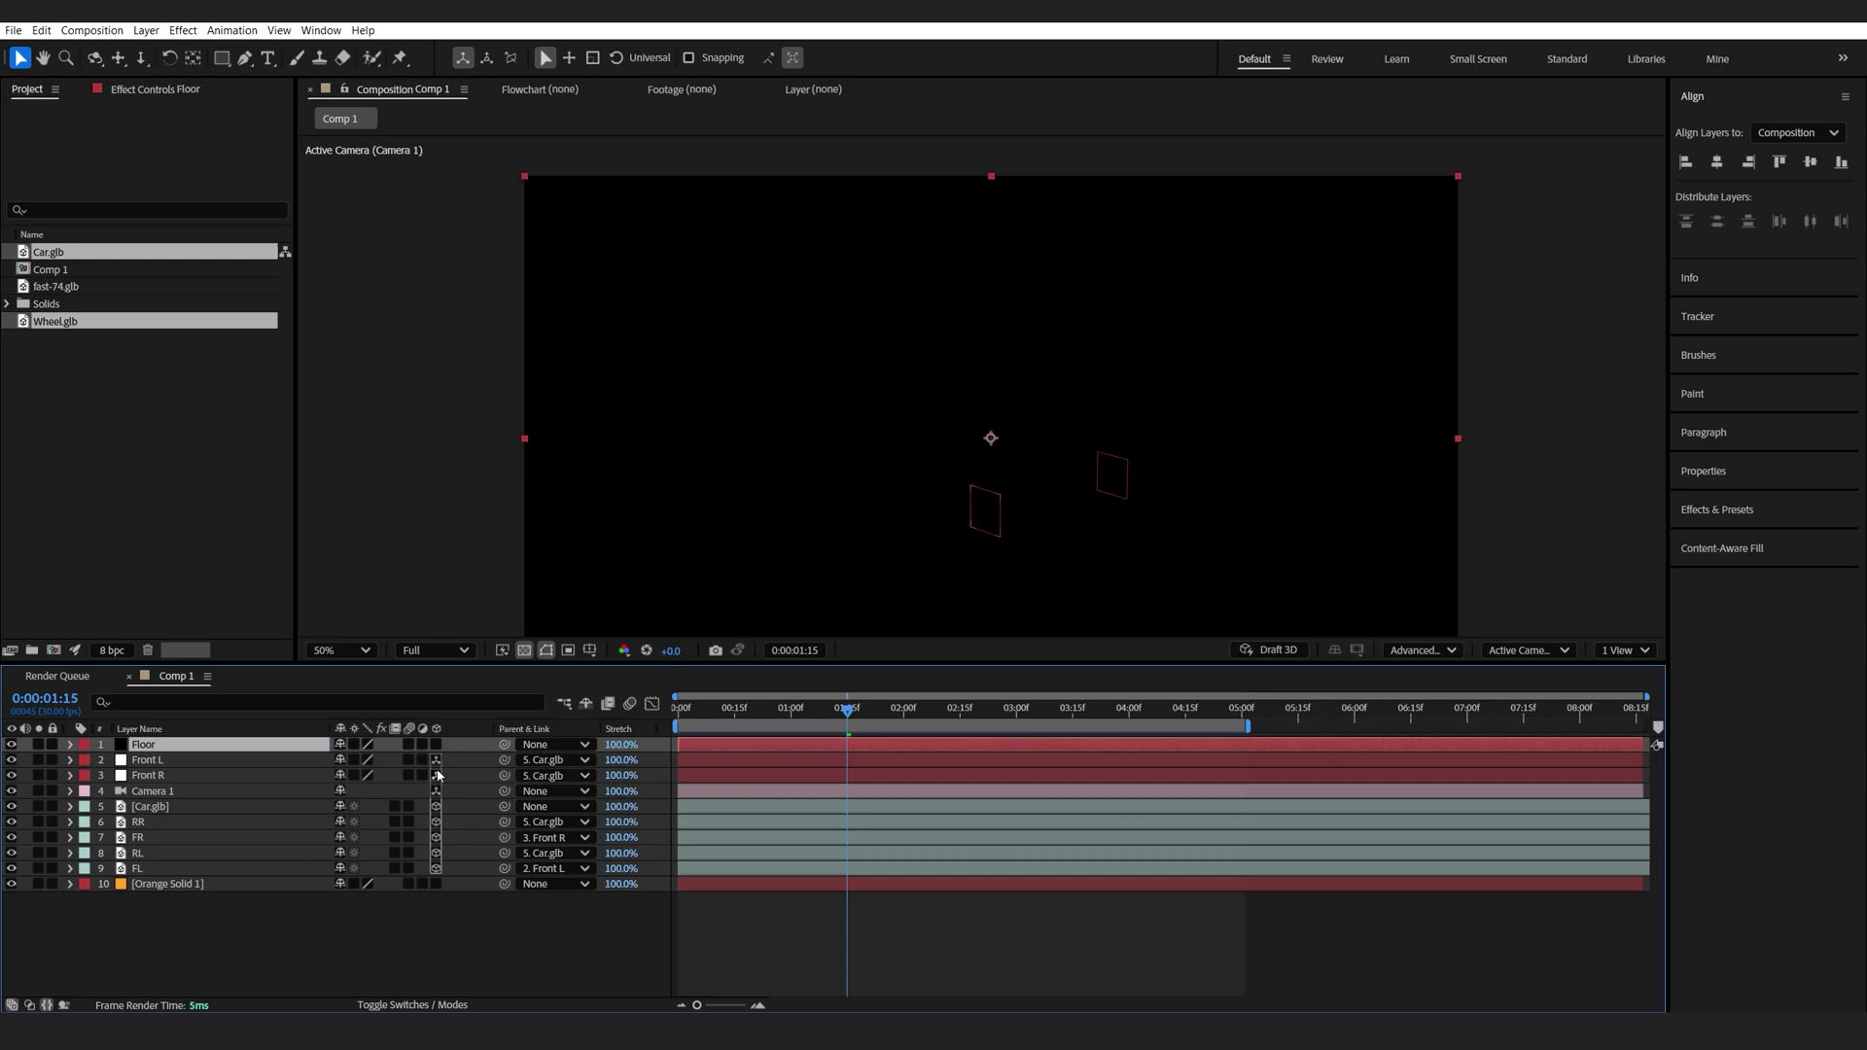
Make the Floor layer 3D, rotate it 90° on X, and scale it uniformly to 429%.
left_click(436, 744)
key("r")
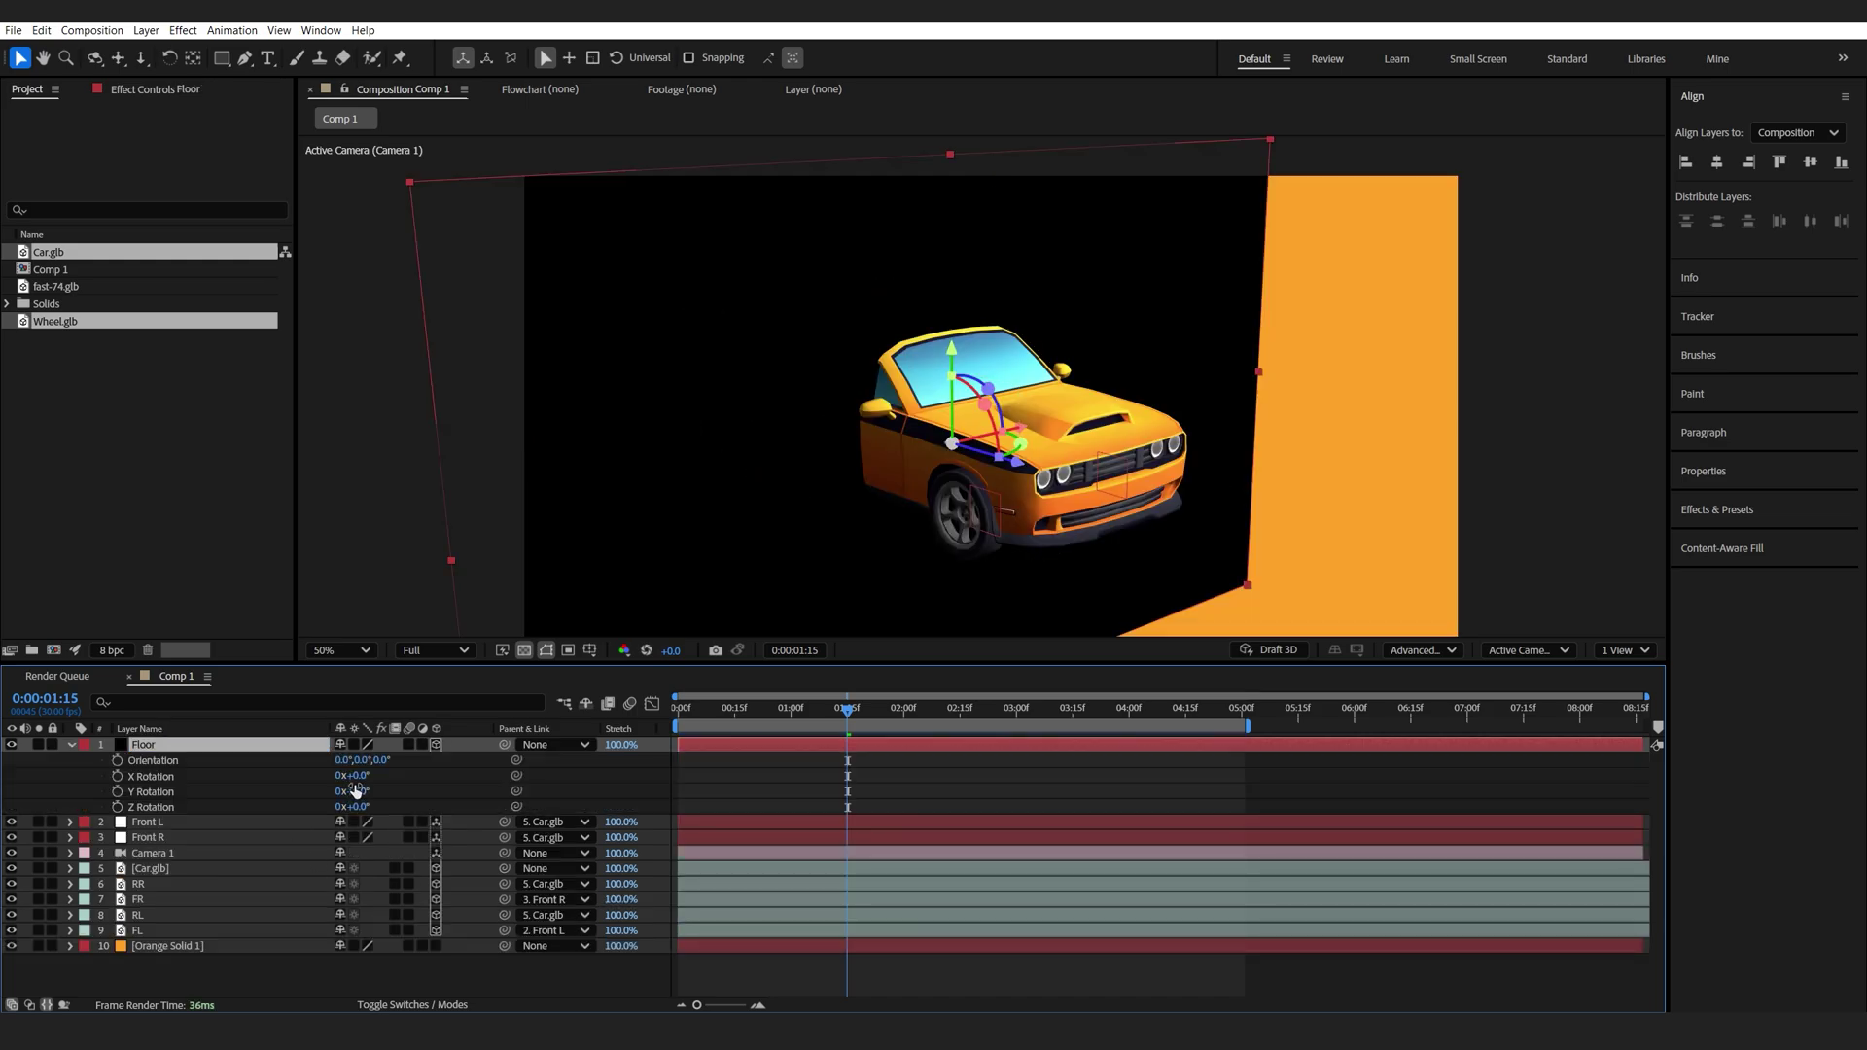
left_click(359, 775)
type("90")
key("Return")
key("s")
left_click_drag(355, 766, 544, 765)
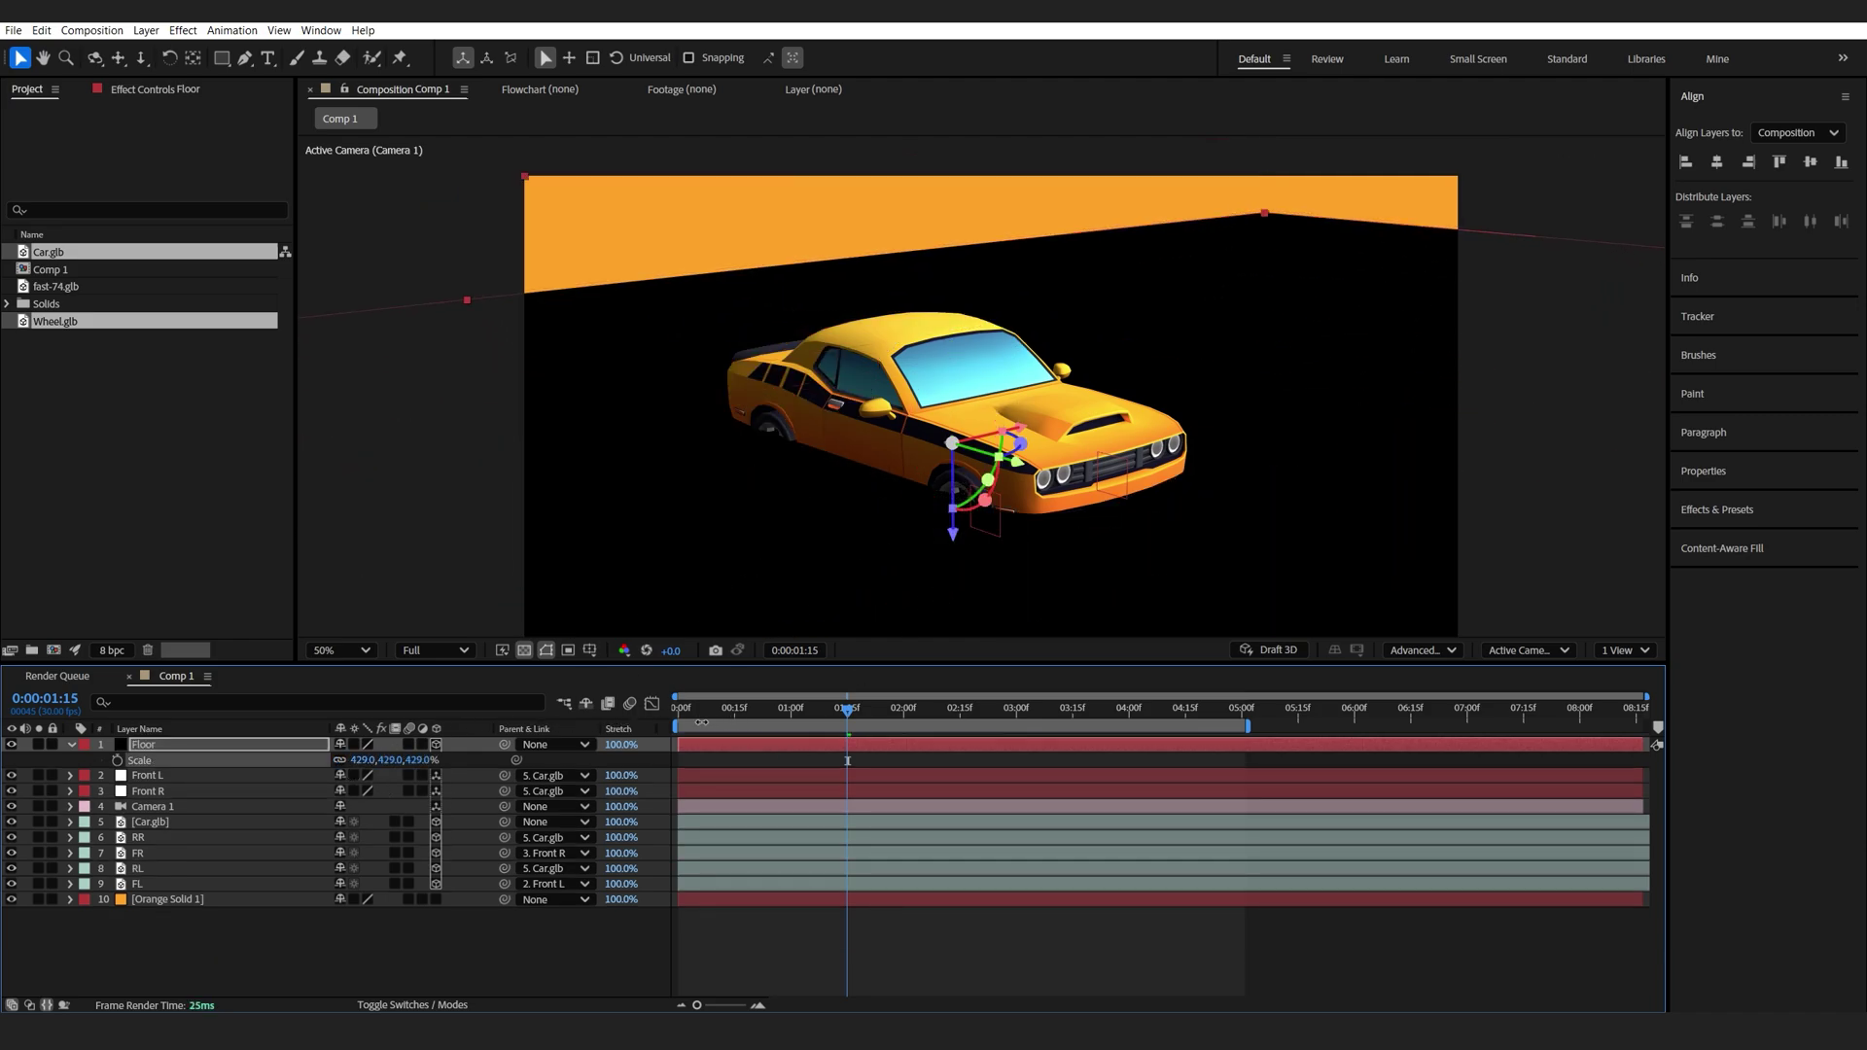
Return to the first frame and lower the Floor layer until it meets the bottoms of the car's wheels.
left_click_drag(695, 708, 638, 704)
left_click_drag(855, 563, 897, 438)
scroll(896, 437, "up", 1)
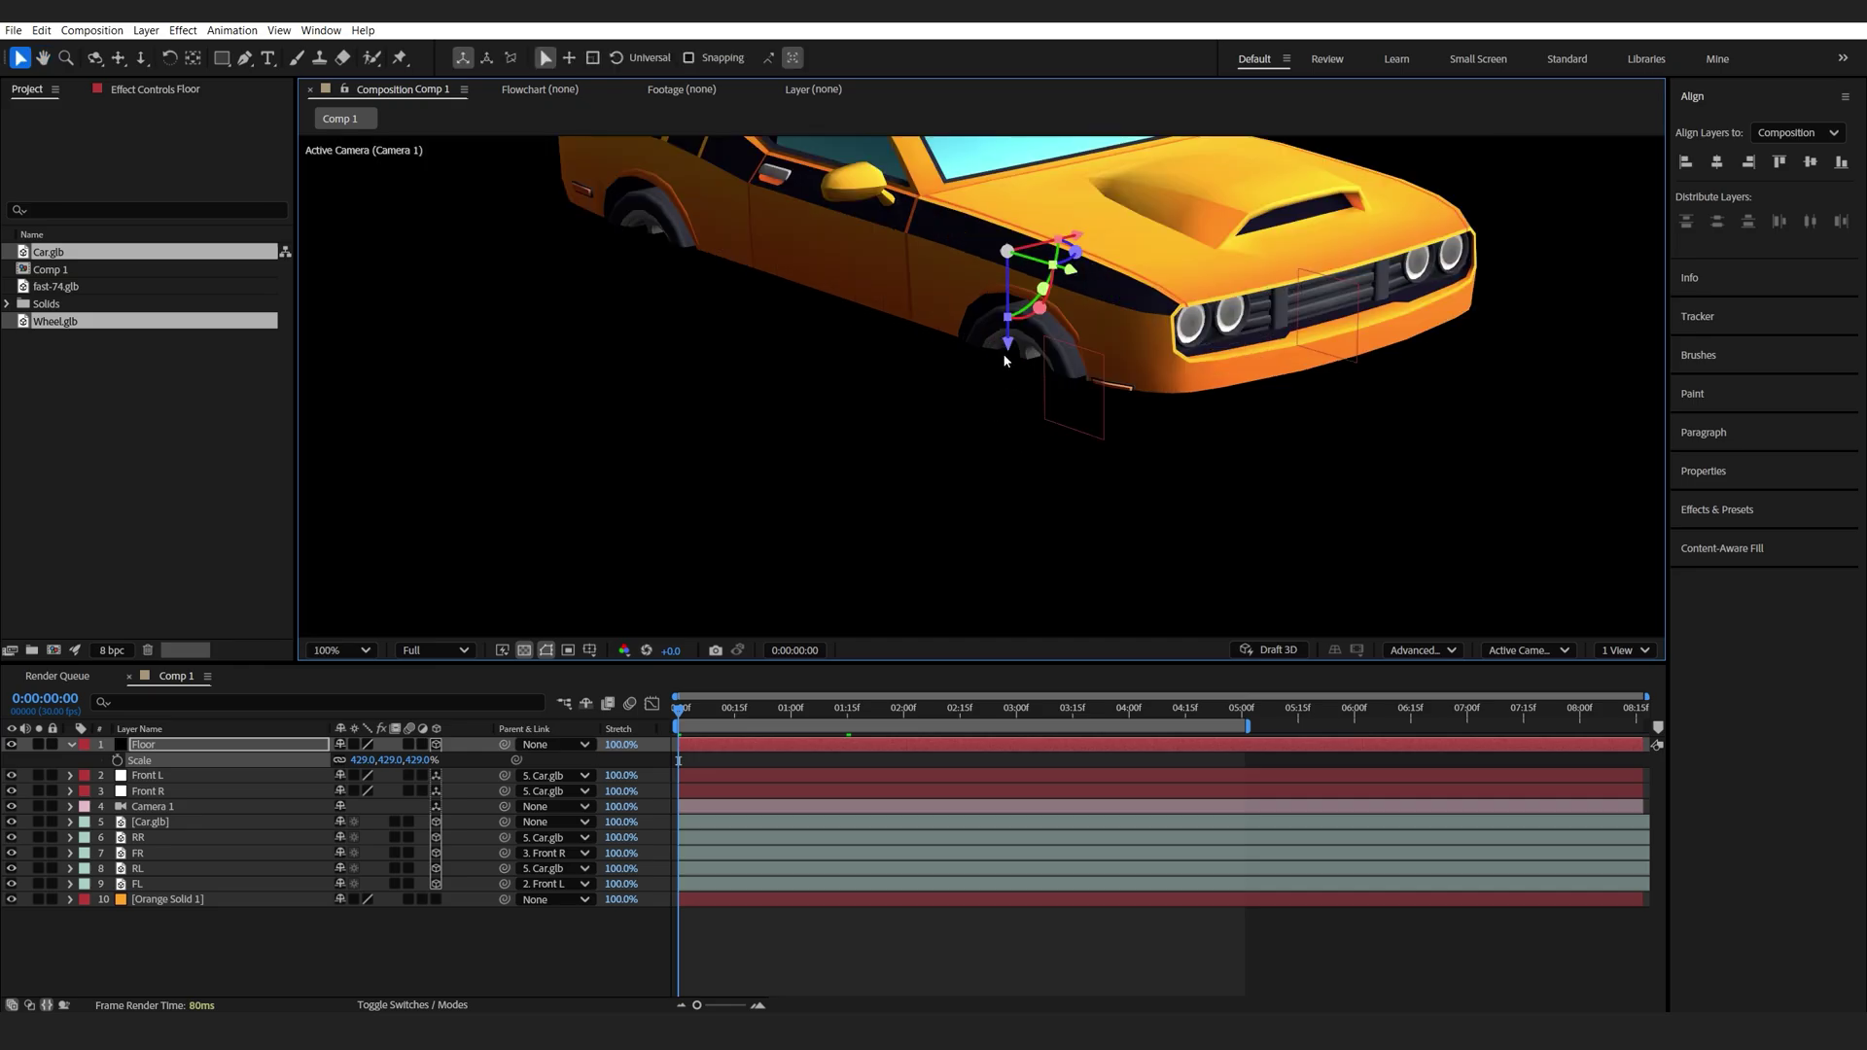
left_click_drag(1012, 340, 1011, 445)
Add an environment light at 80% intensity that casts shadows with 50% shadow darkness.
right_click(285, 739)
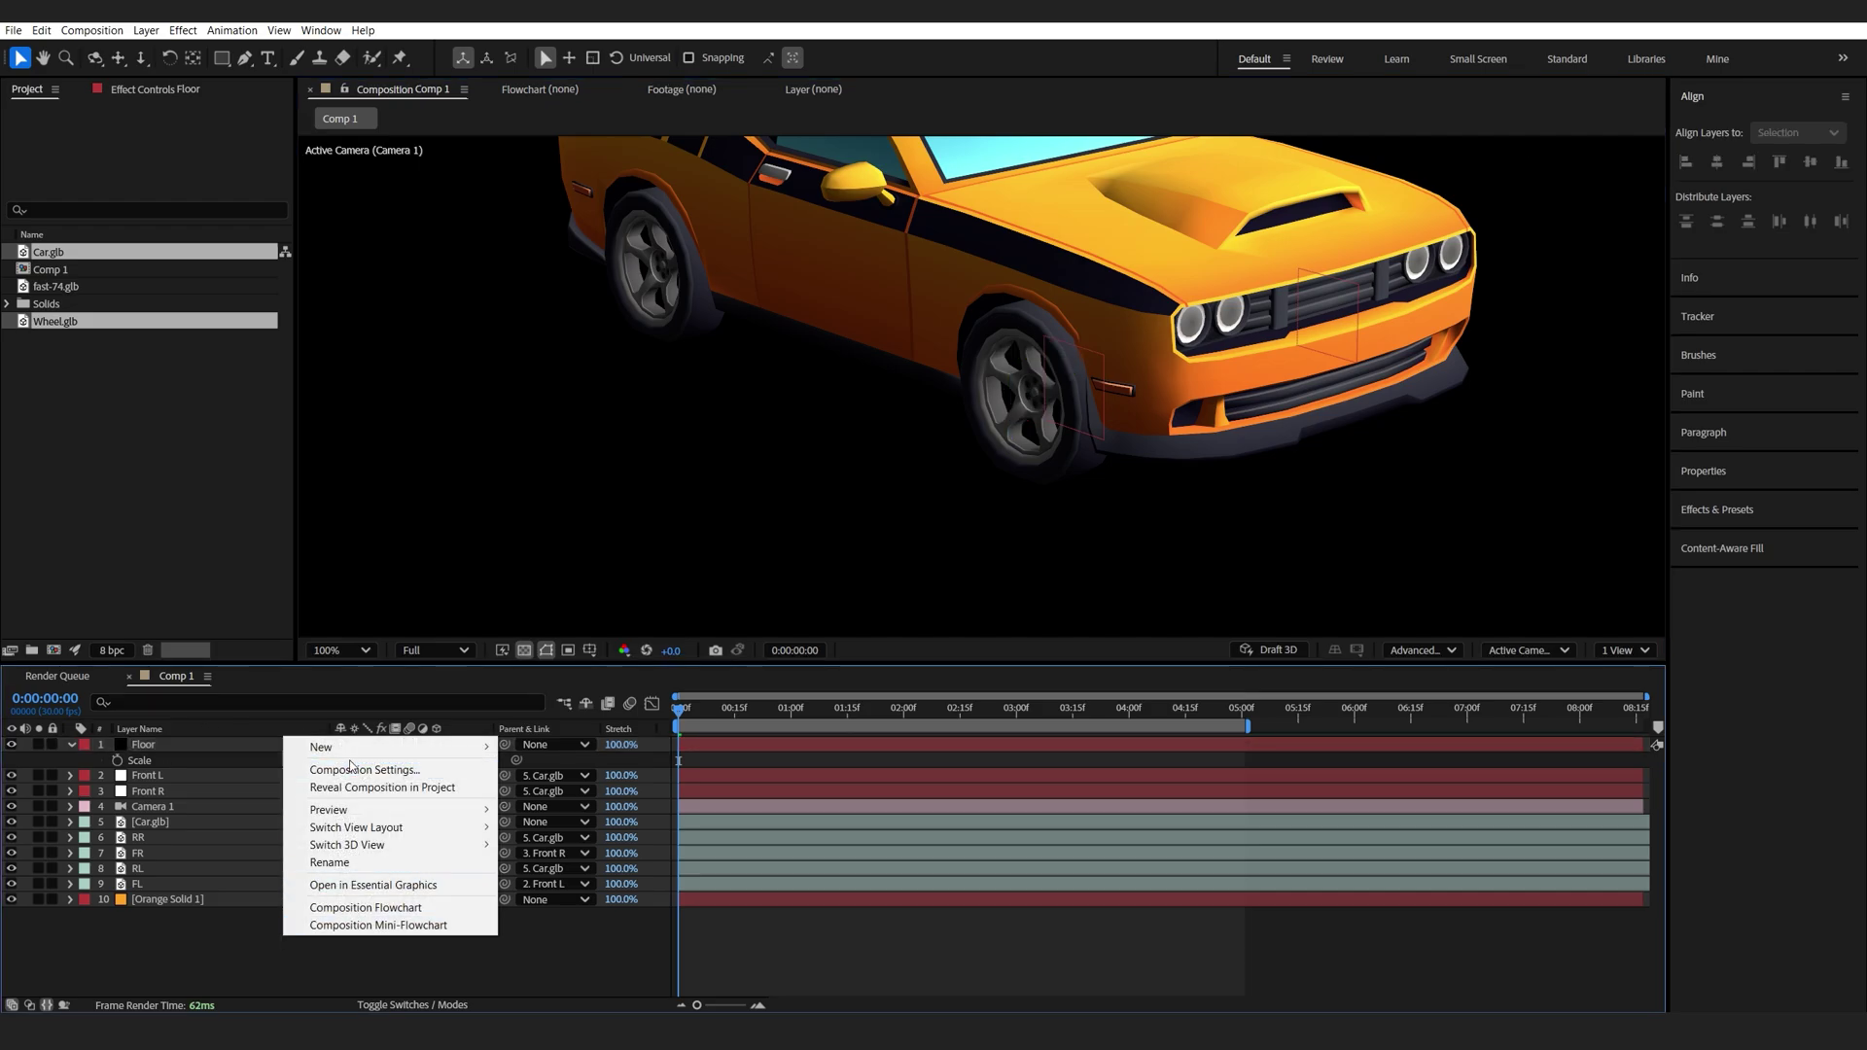
mouse_move(335, 747)
left_click(571, 807)
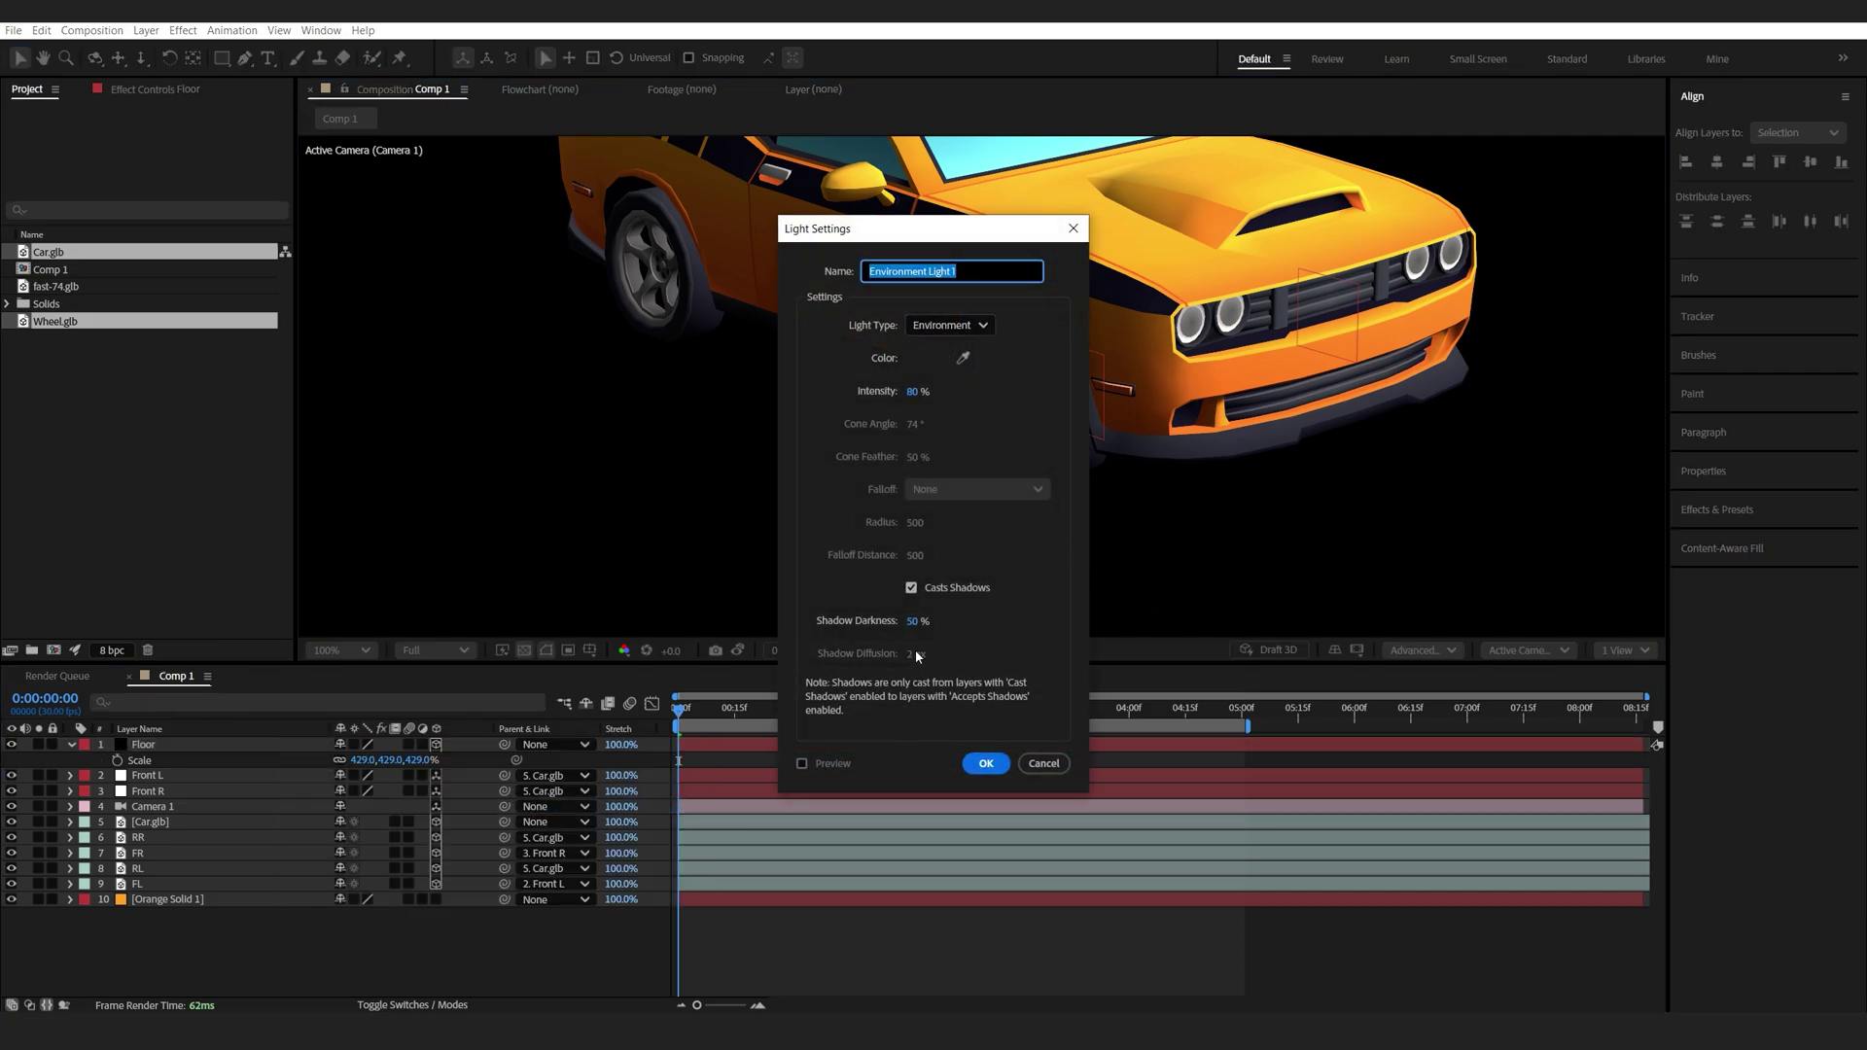
left_click(985, 764)
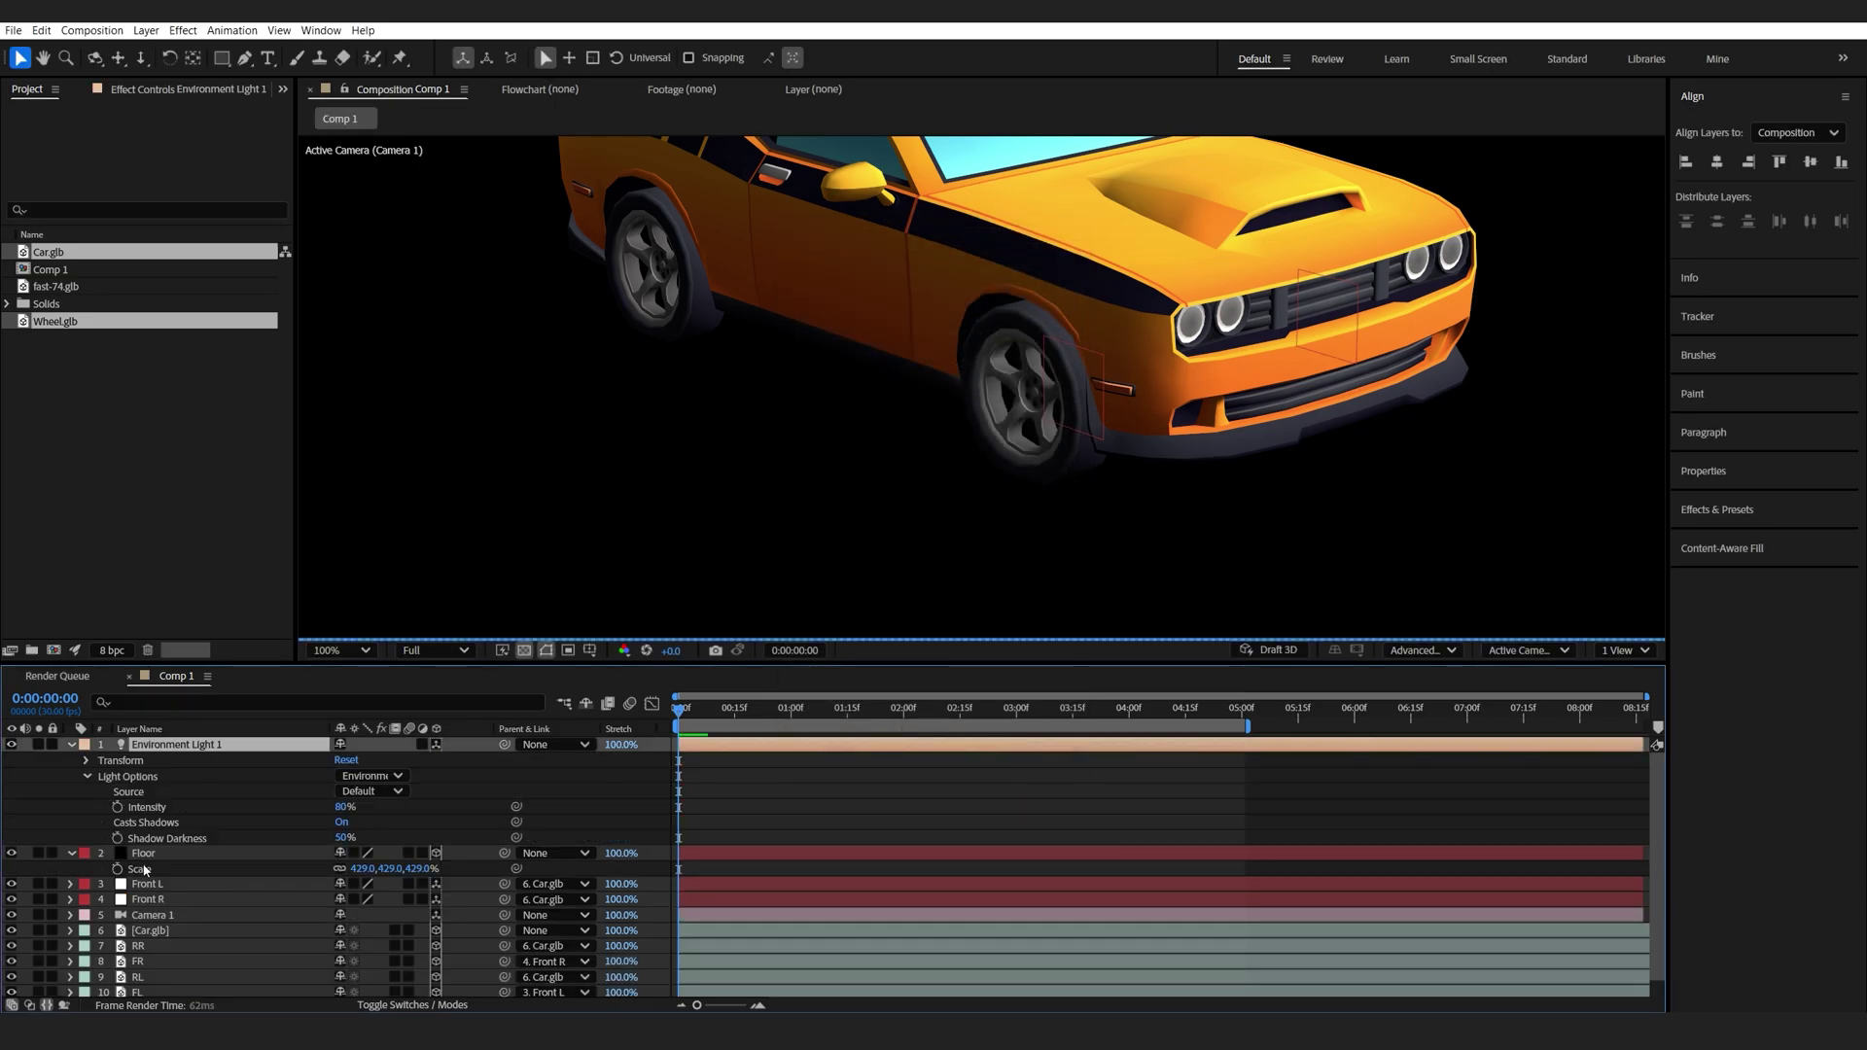
Set the Floor layer's Casts Shadows to Off and Accepts Shadows to Only, and collapse its properties.
left_click(163, 855)
key("a")
key("a")
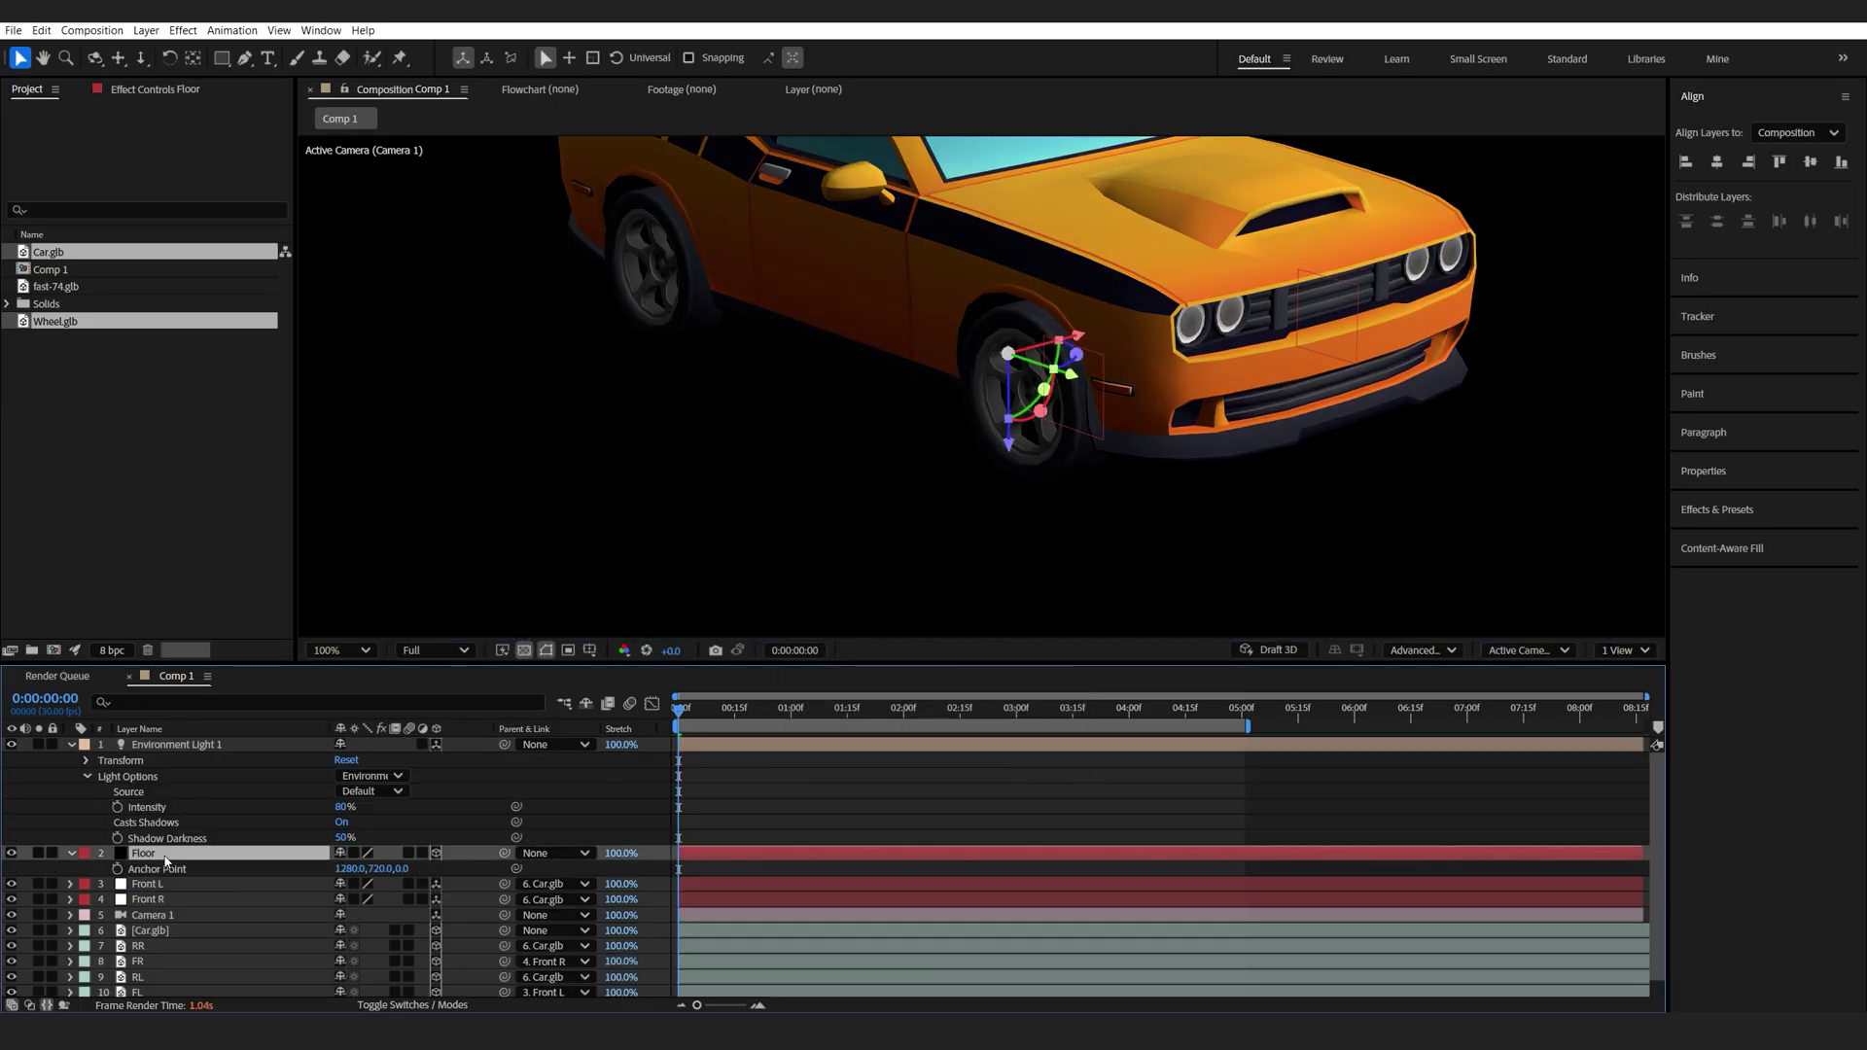
scroll(212, 880, "down", 1)
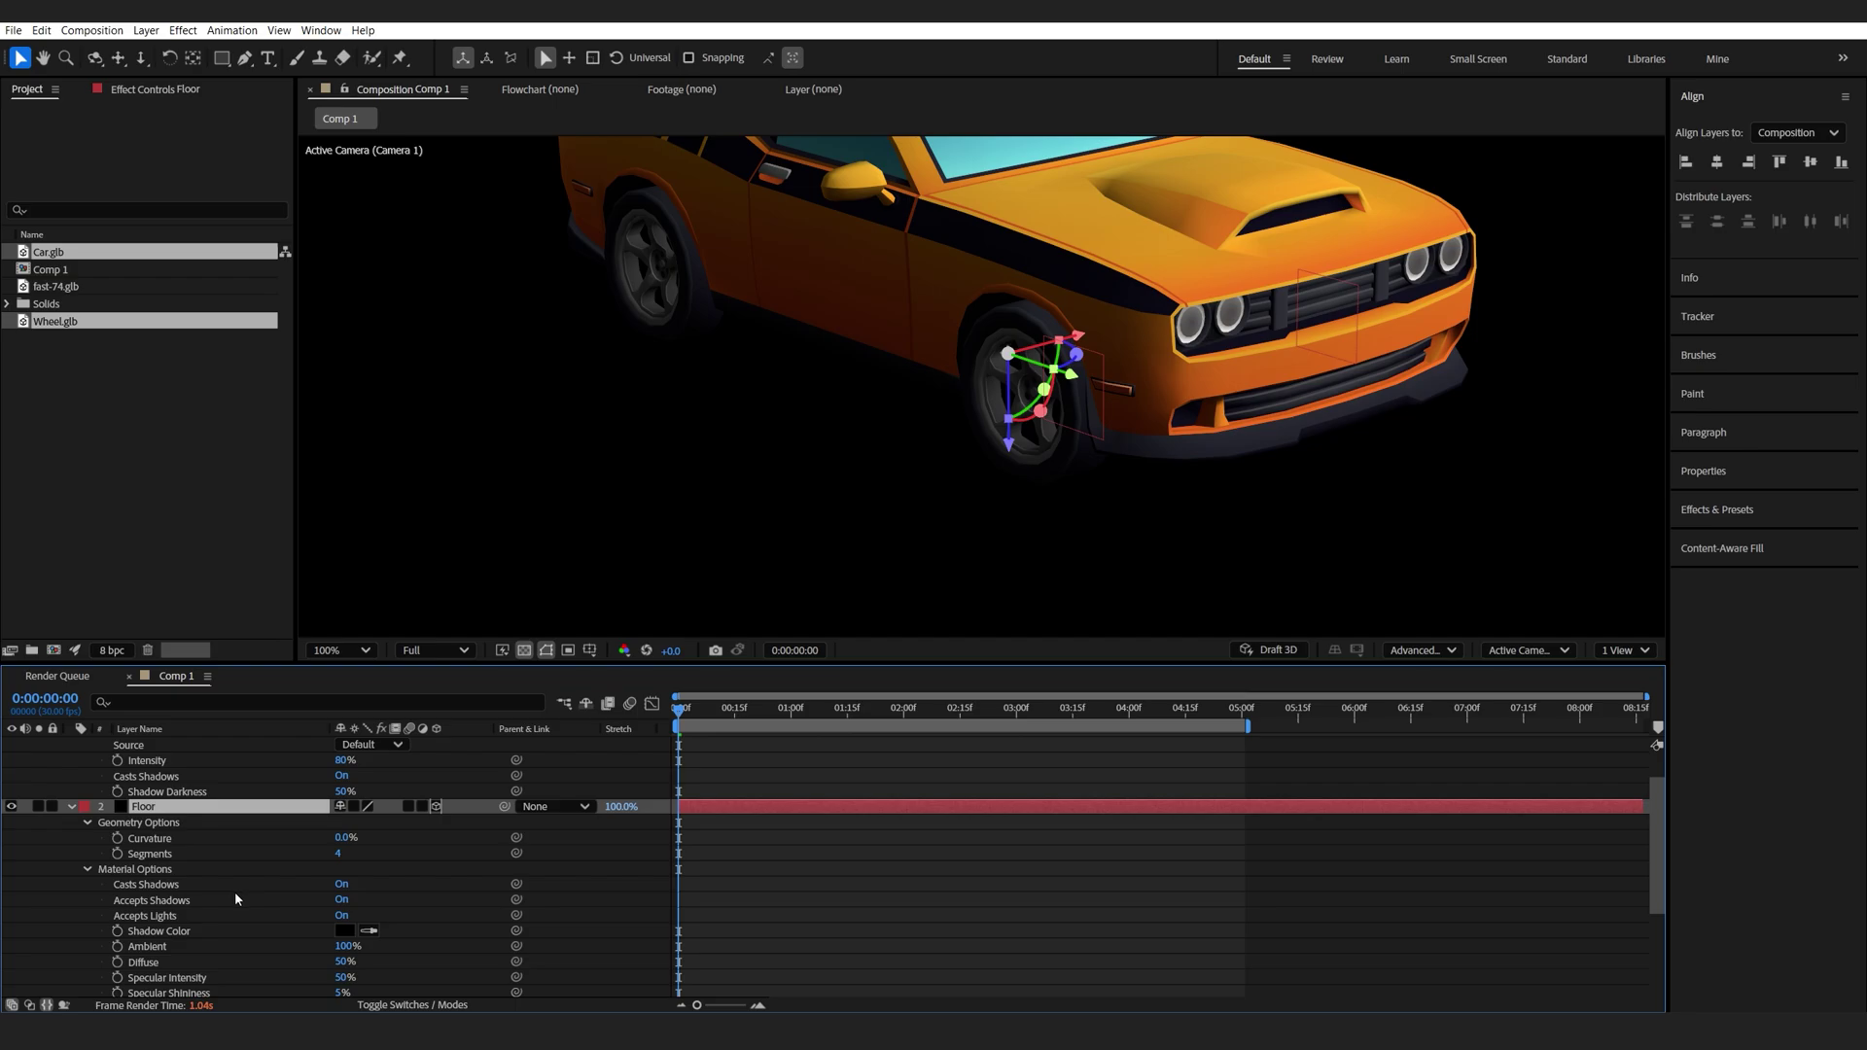
left_click(340, 884)
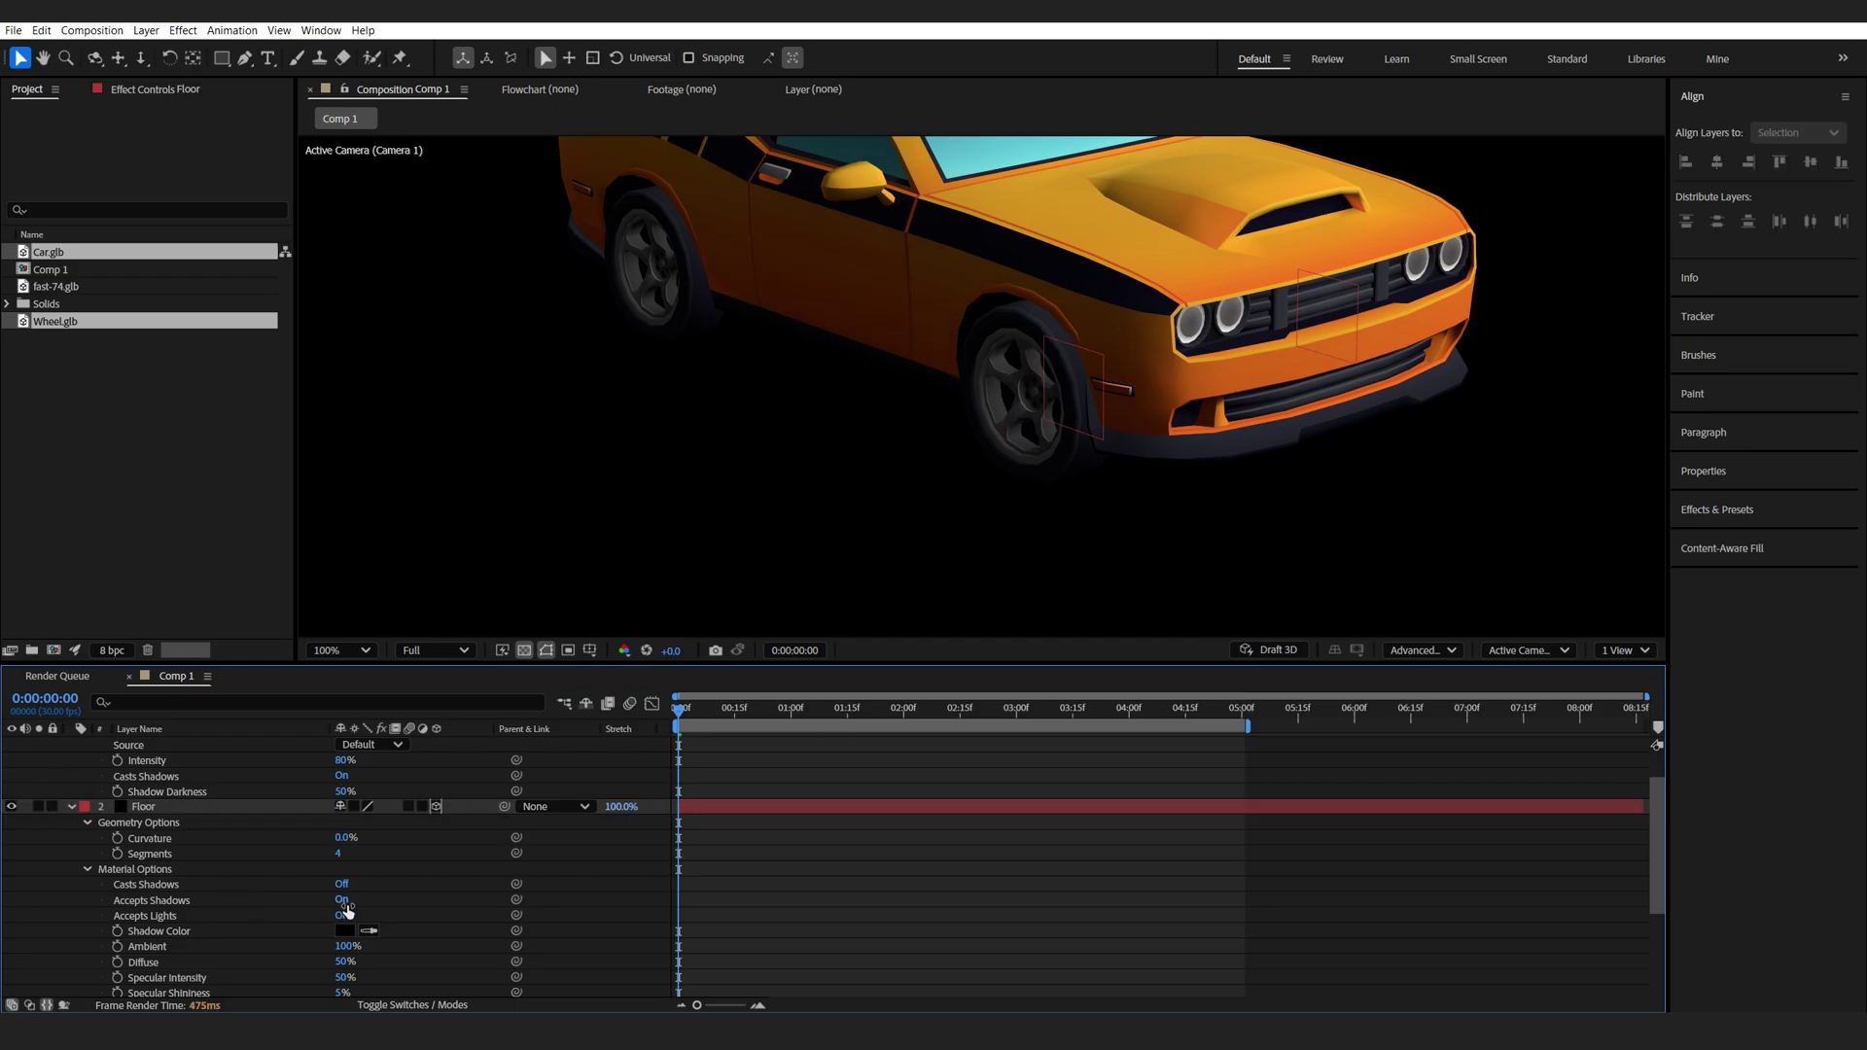
left_click(343, 899)
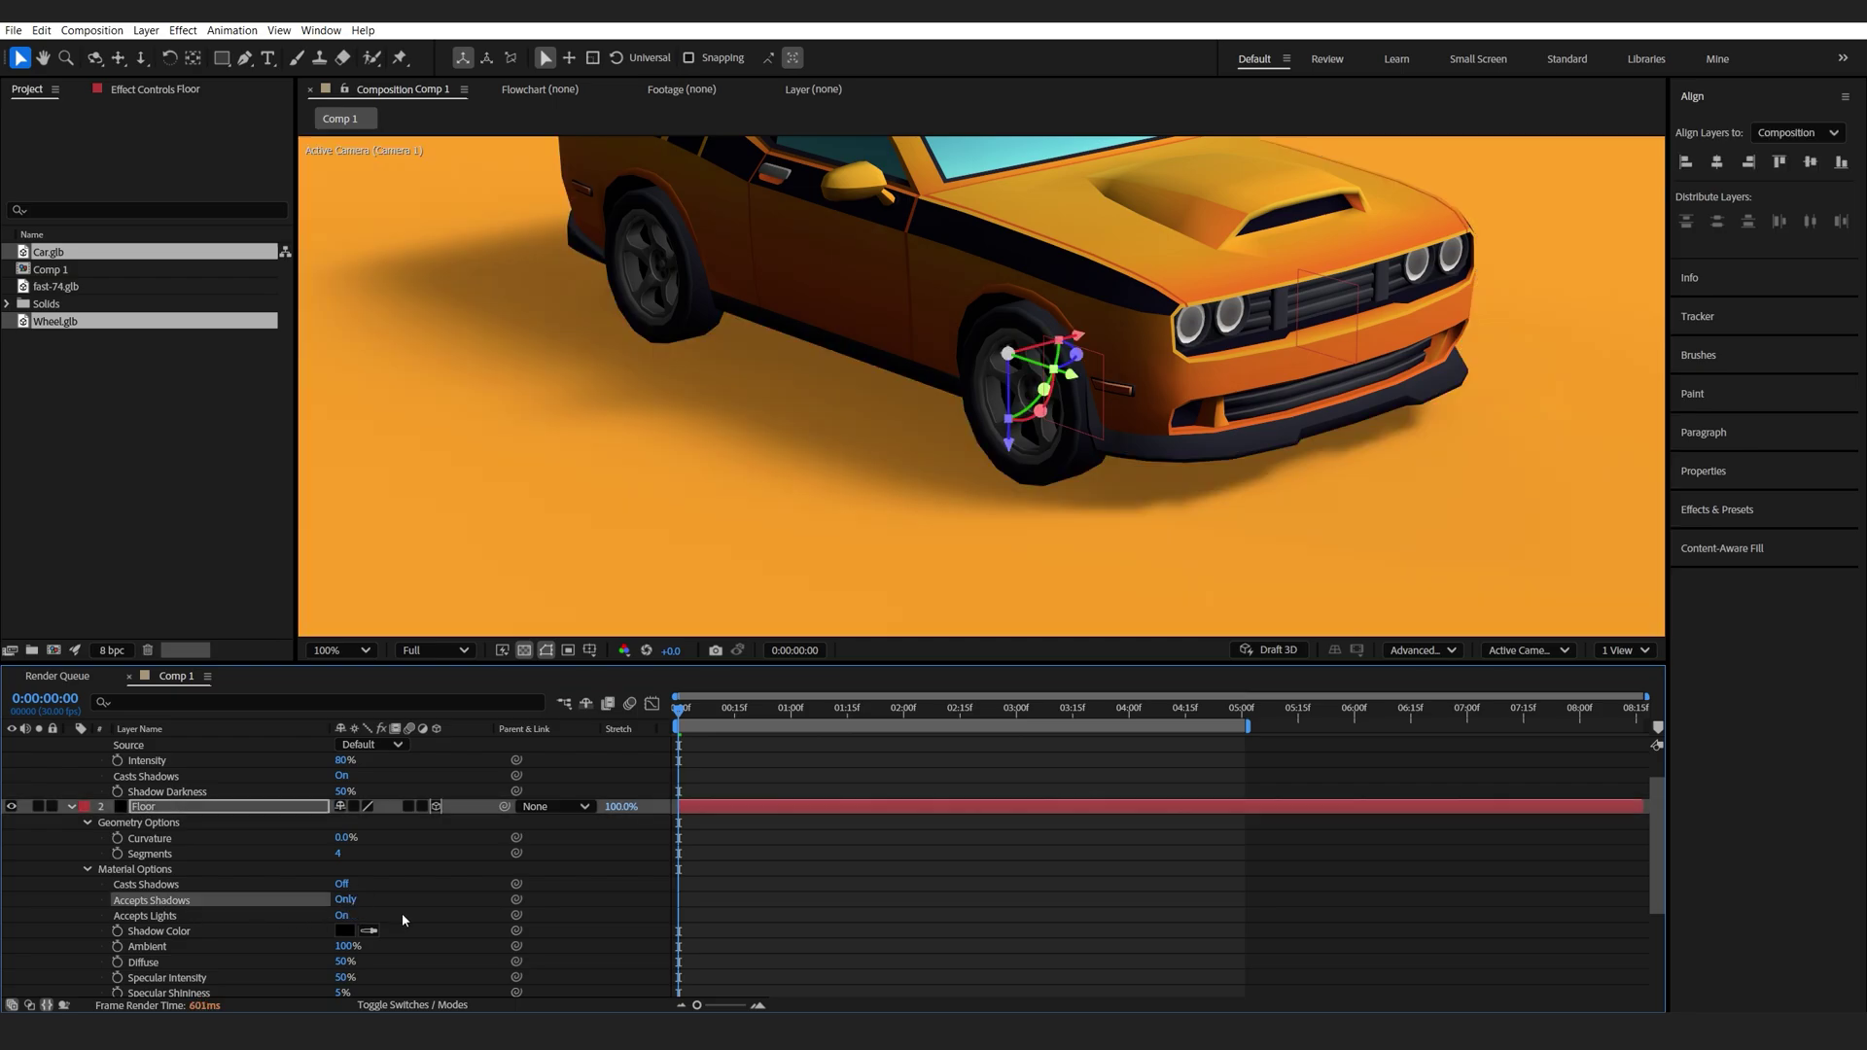
left_click(71, 808)
Rotate the environment light so the car's shadow falls on the floor directly beneath and just in front of it.
scroll(550, 489, "down", 2)
left_click_drag(508, 499, 500, 564)
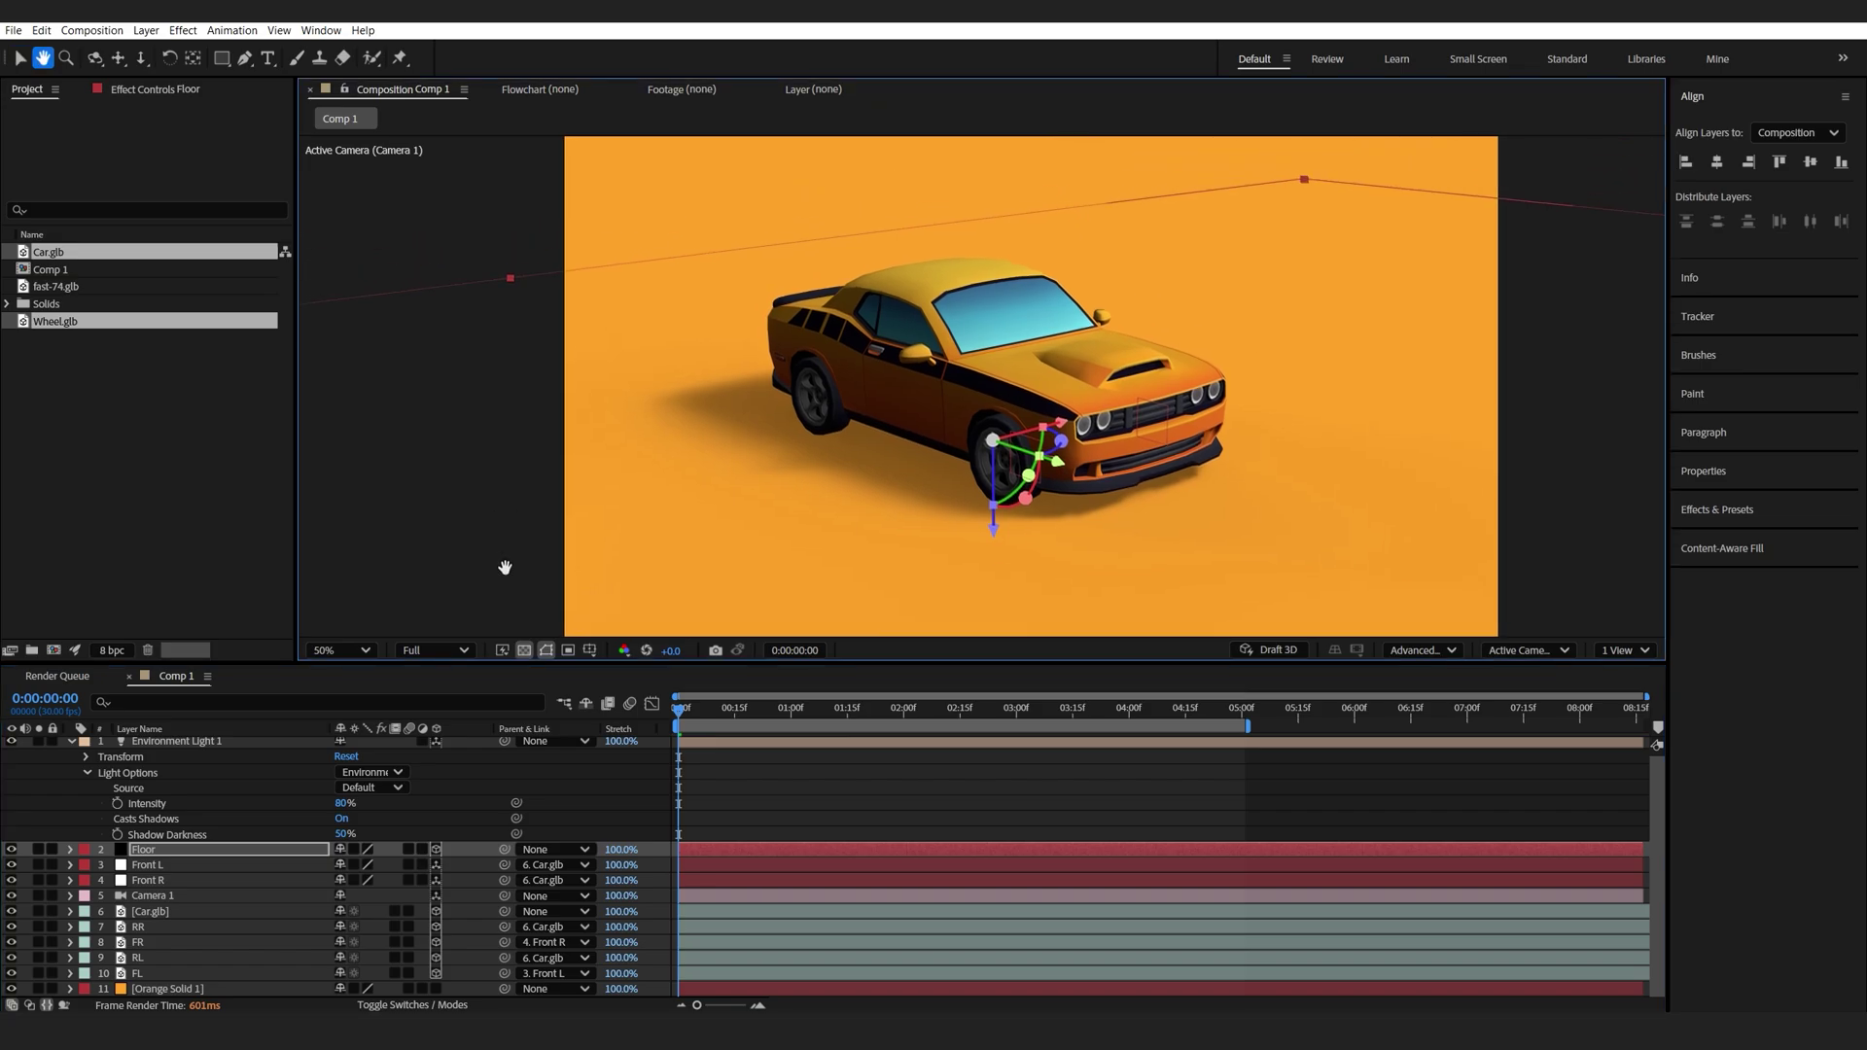
scroll(83, 768, "up", 1)
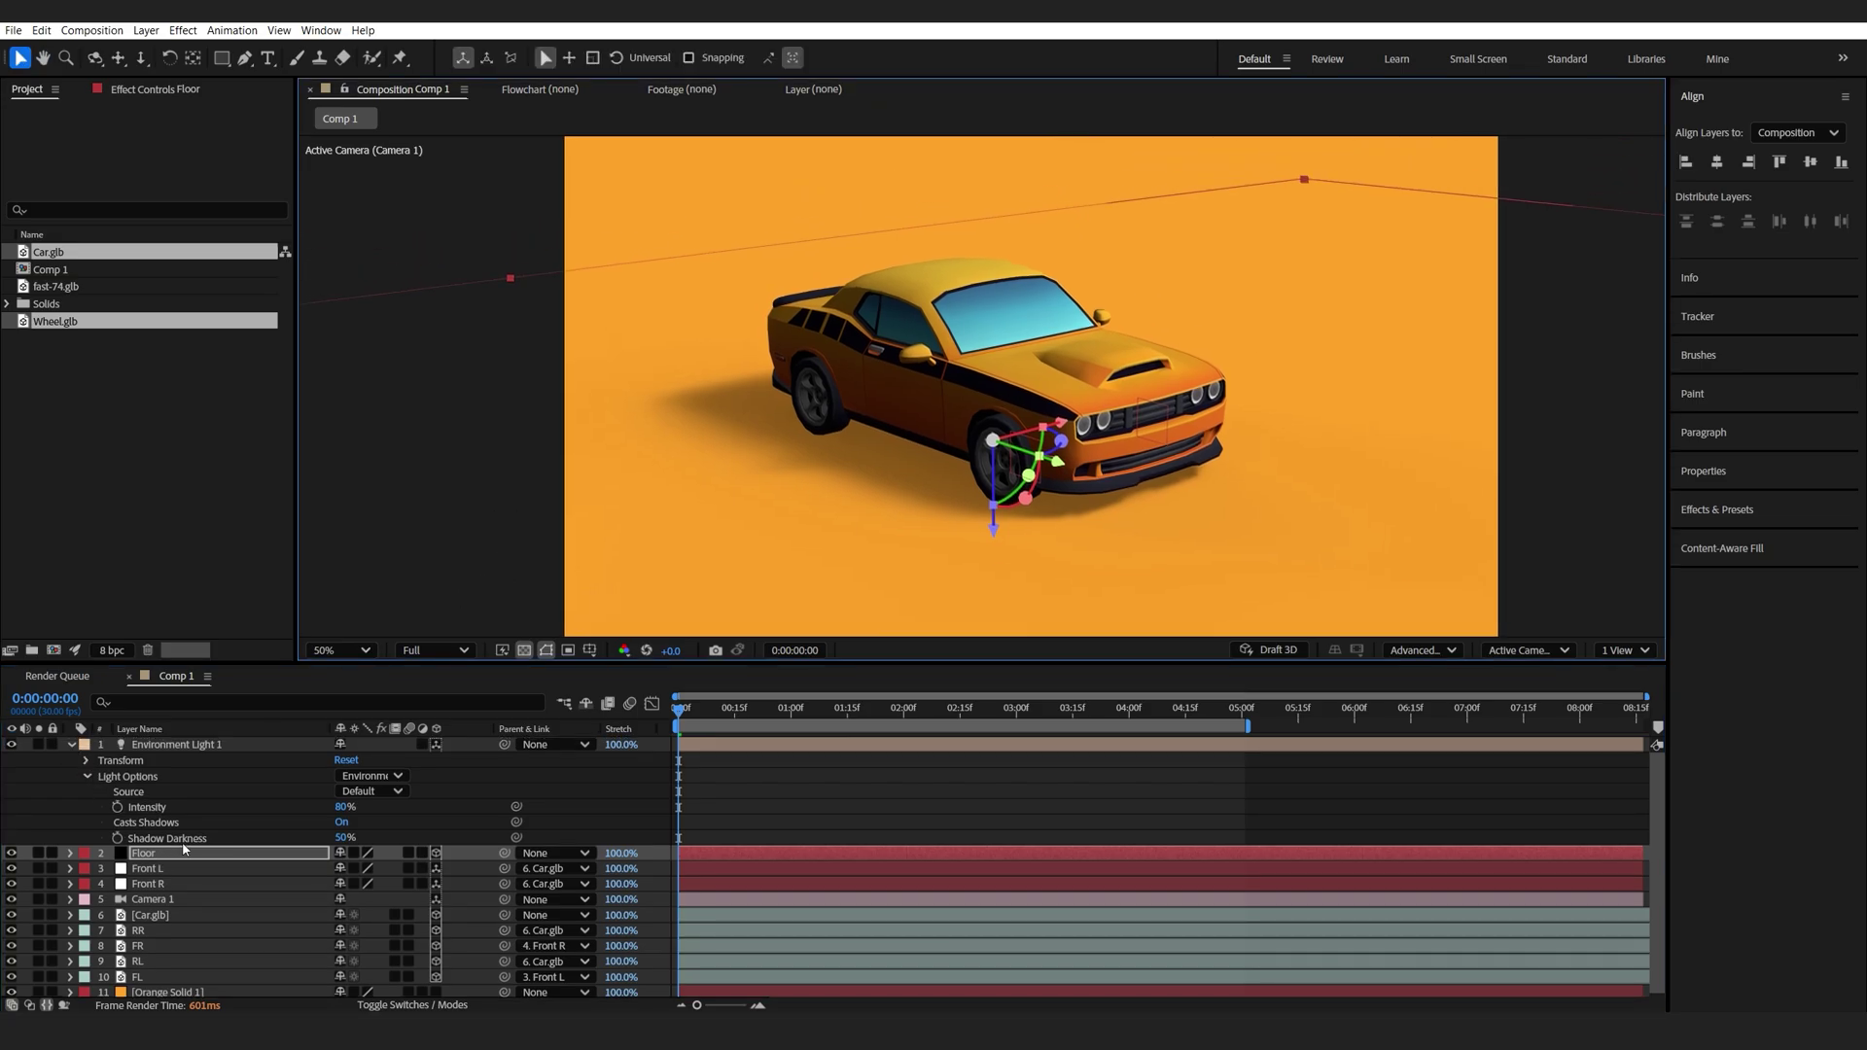
left_click(177, 745)
key("r")
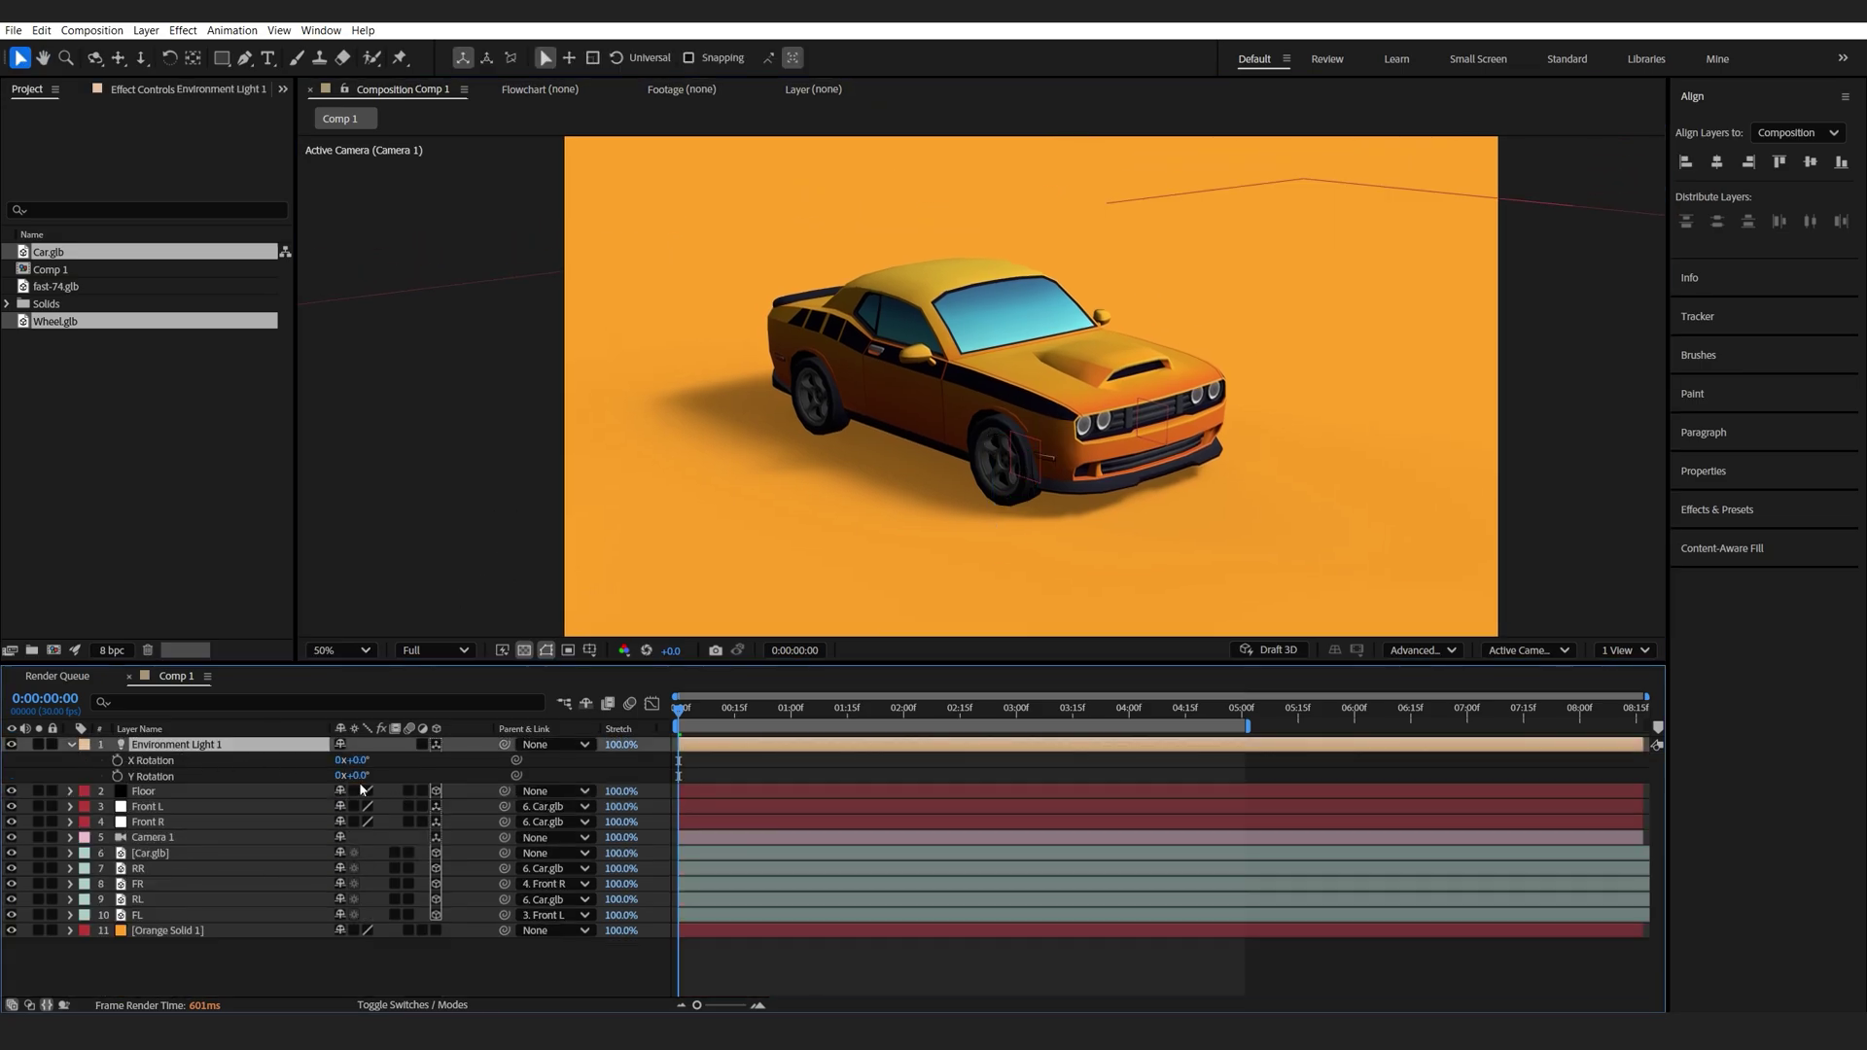
left_click_drag(365, 761, 416, 779)
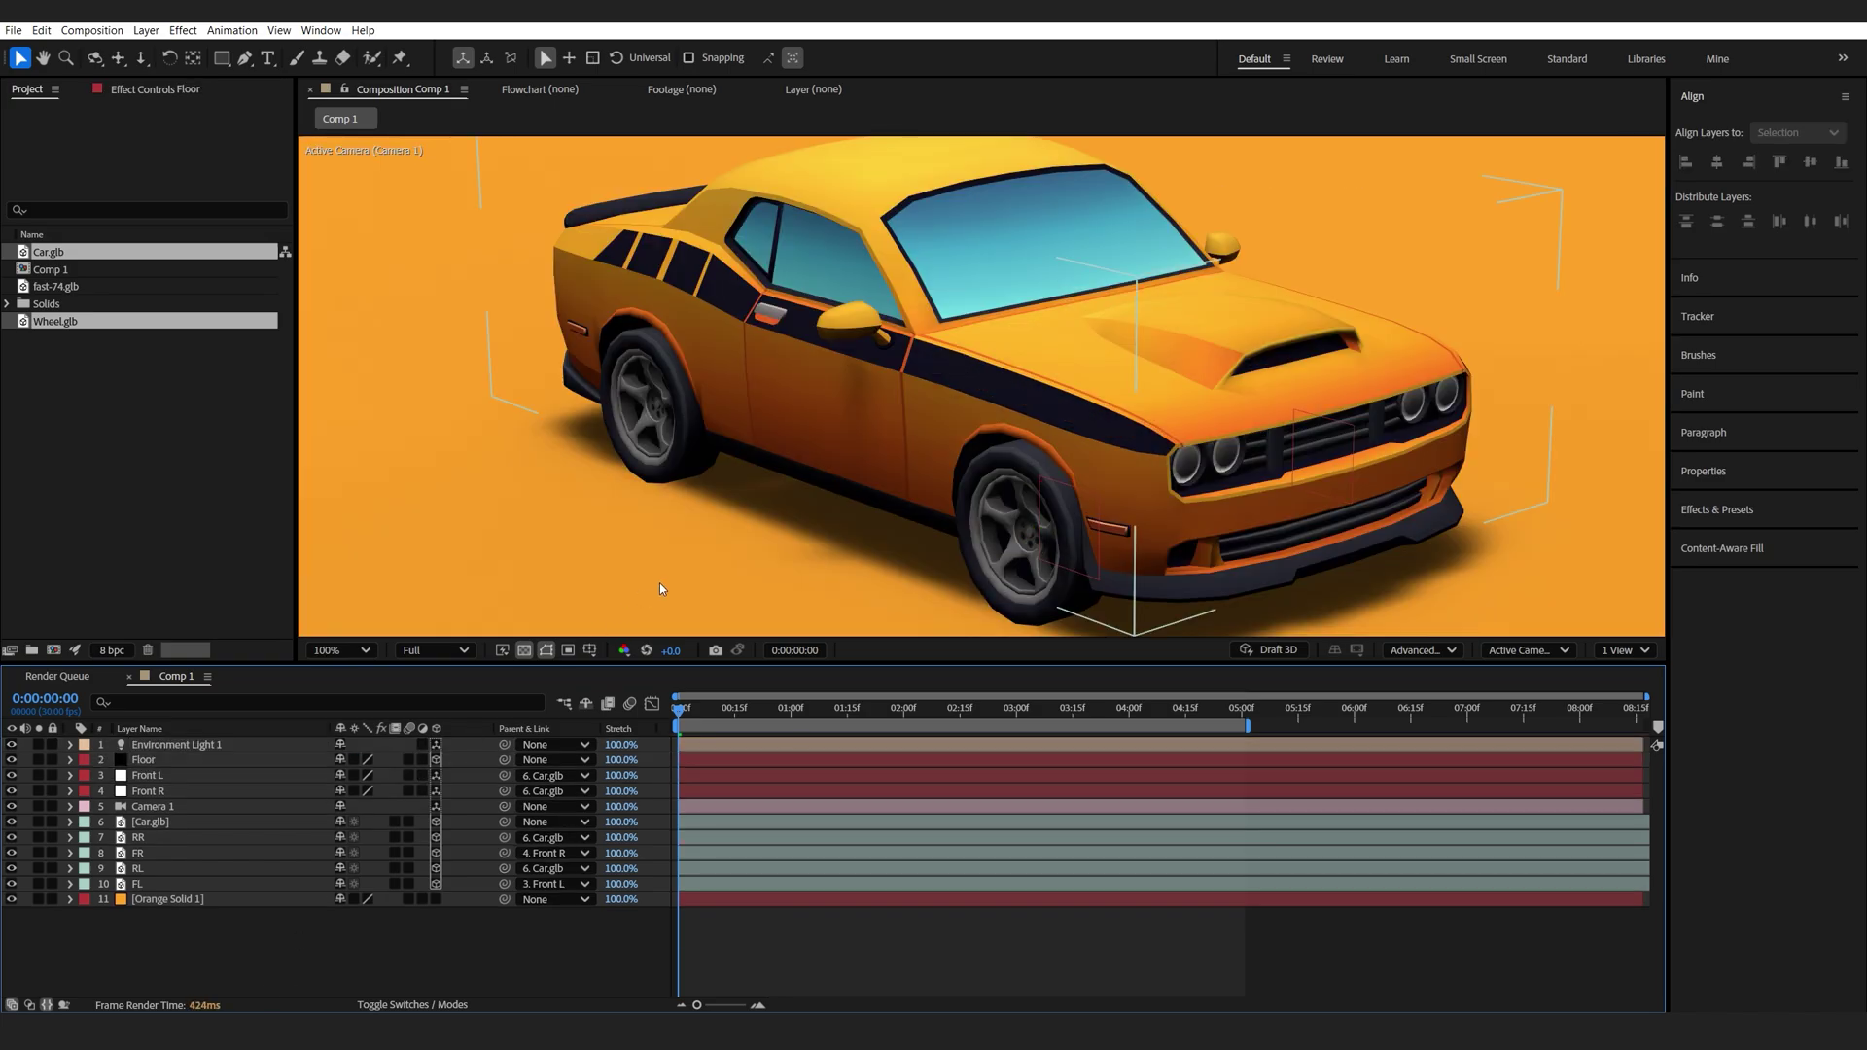
scroll(660, 582, "down", 1)
left_click_drag(679, 577, 600, 570)
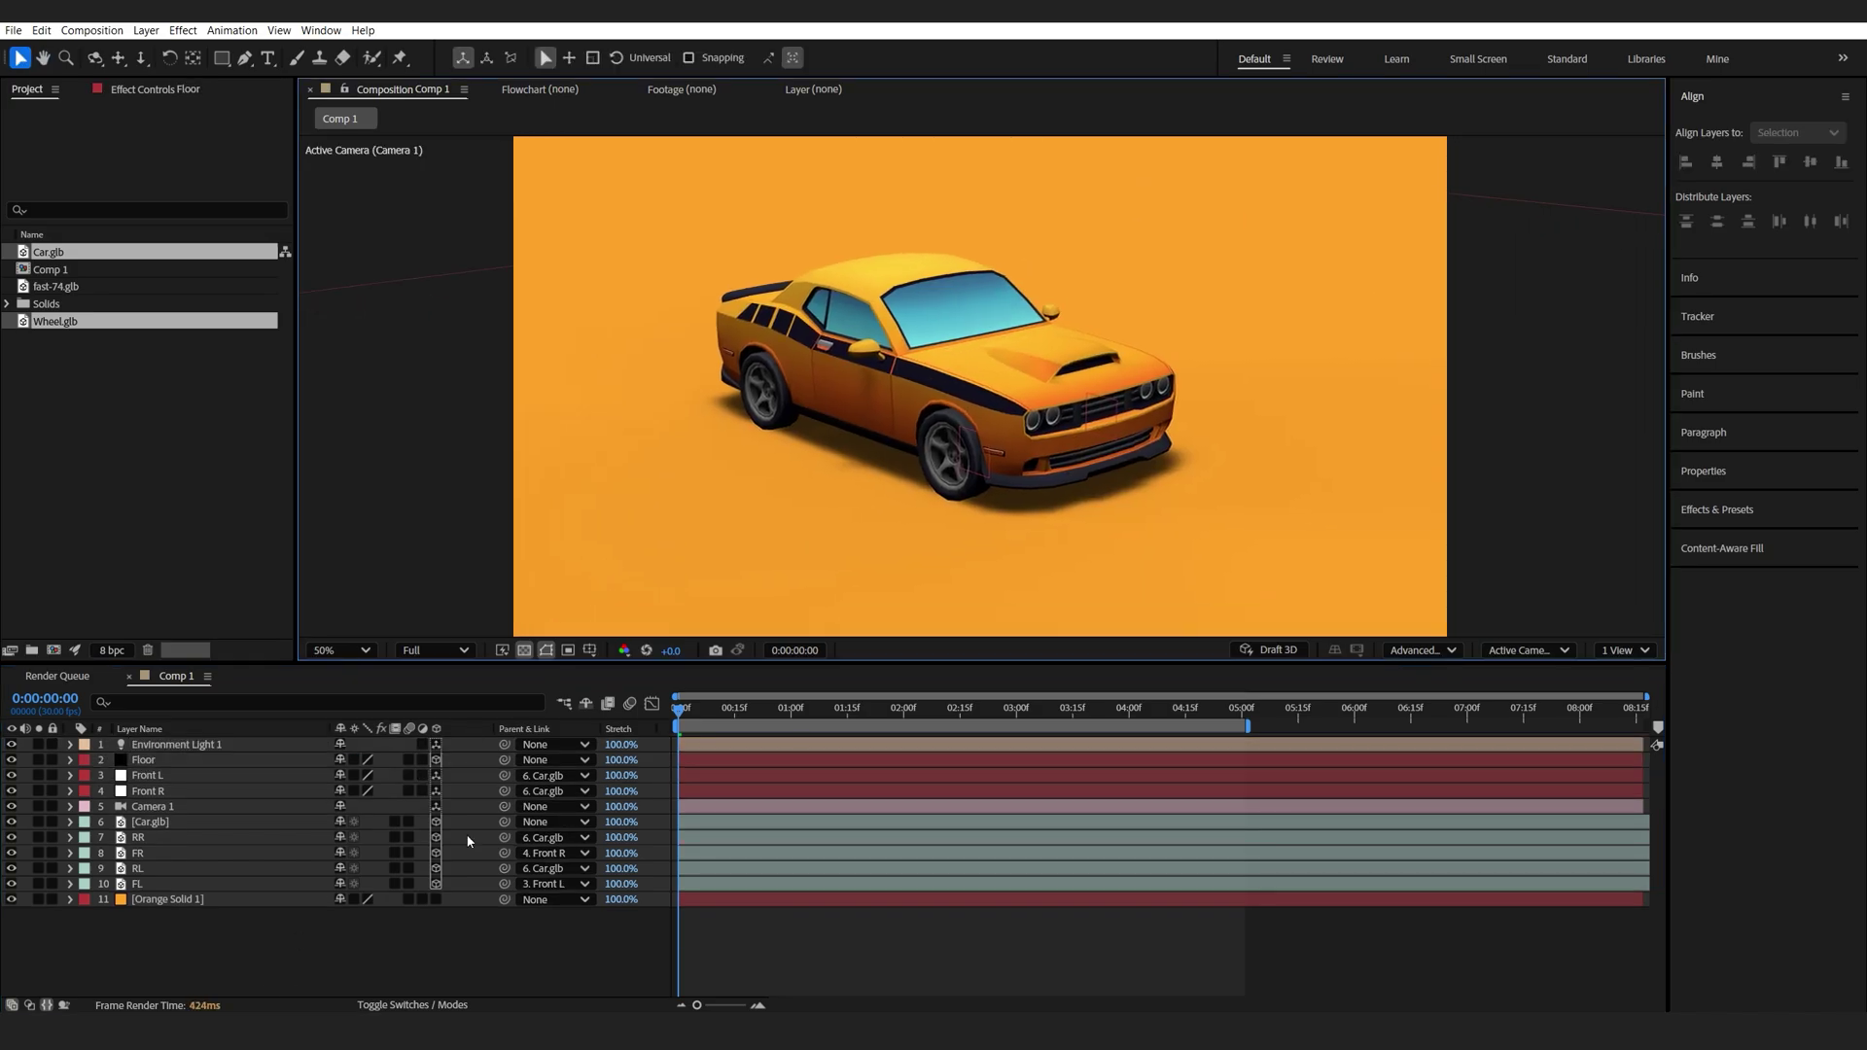
Create a full-frame black solid named Particles.
left_click(450, 944)
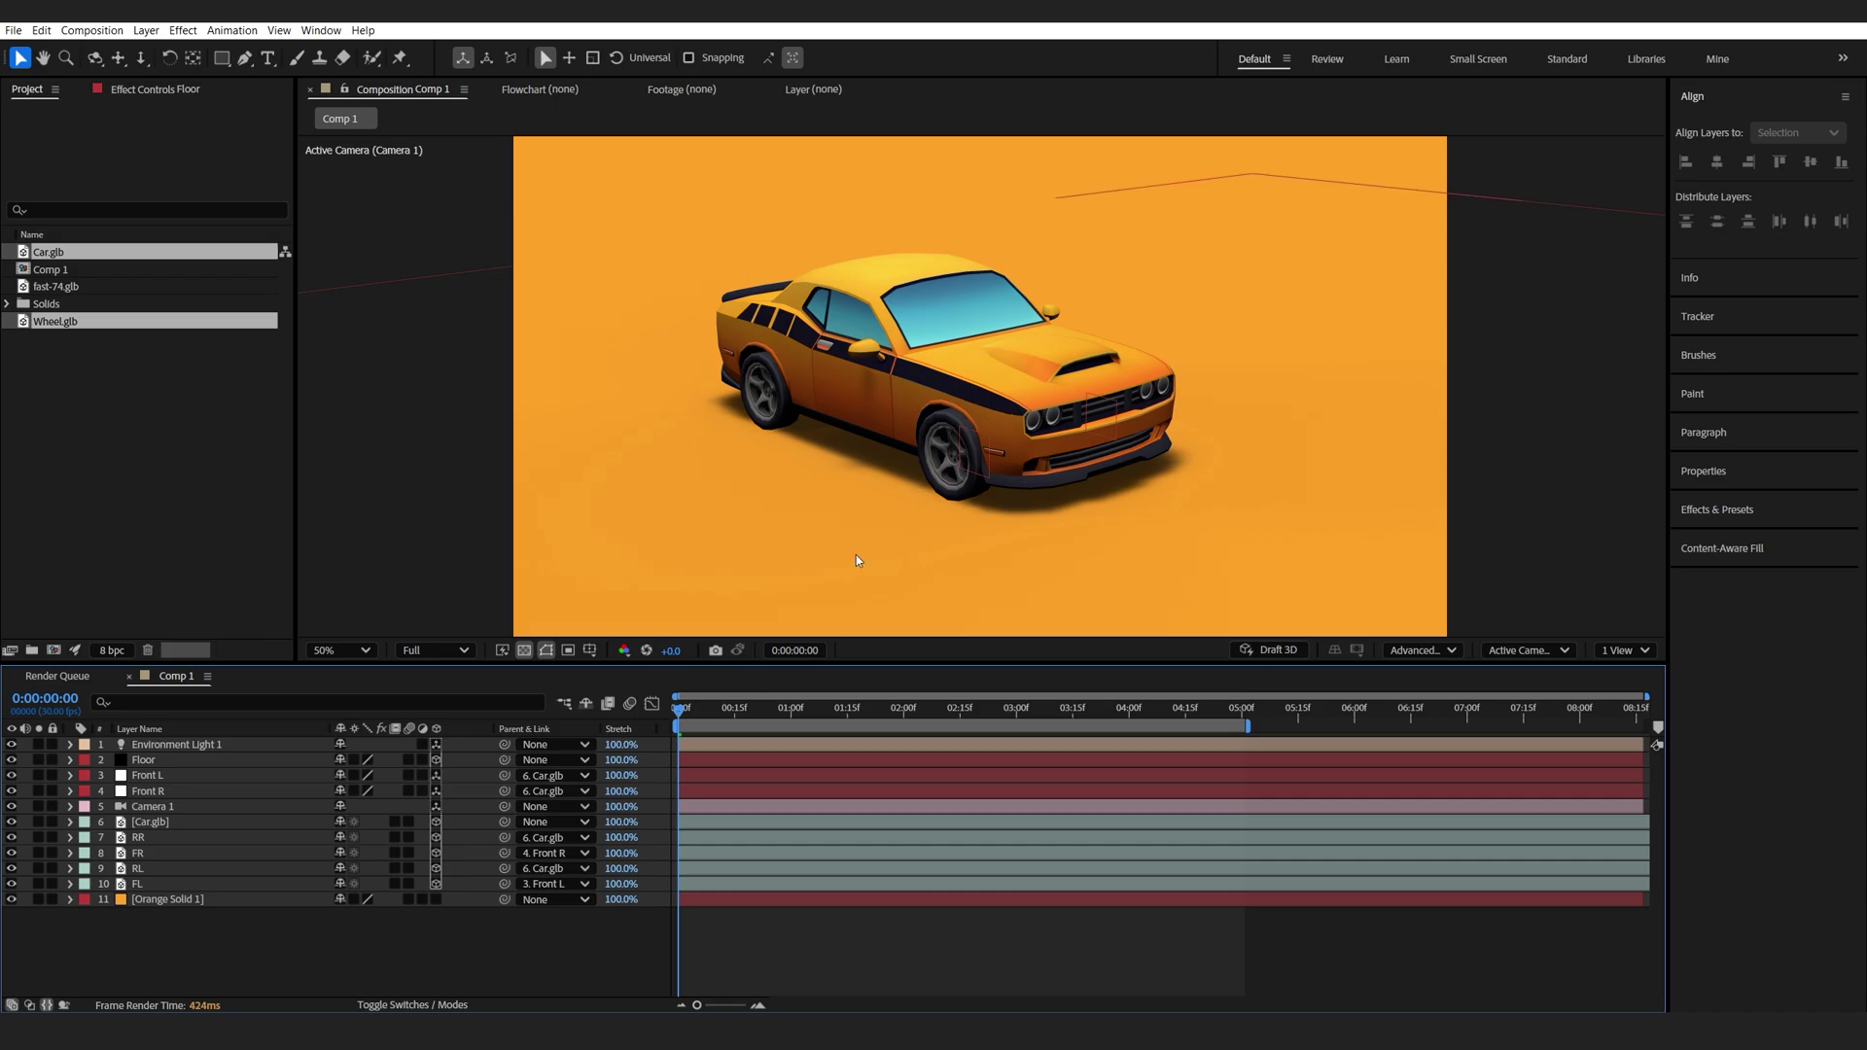
right_click(464, 935)
mouse_move(540, 749)
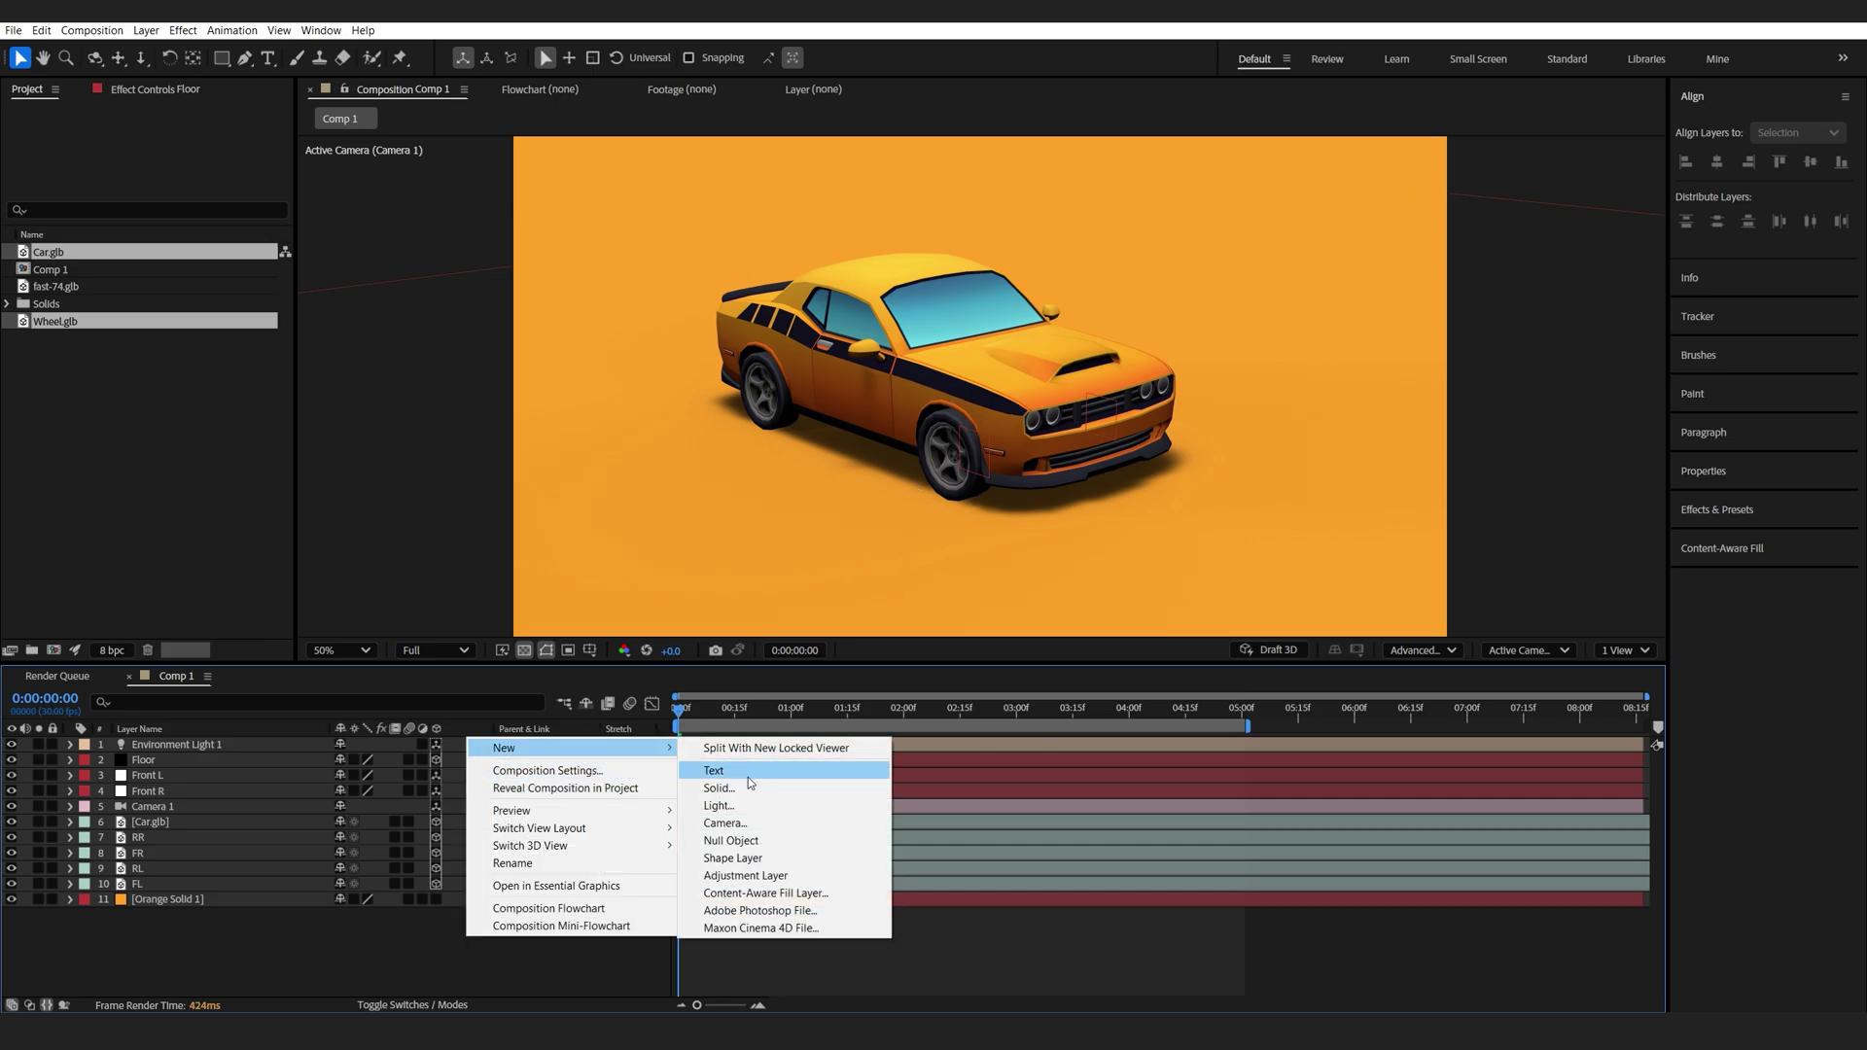
left_click(747, 788)
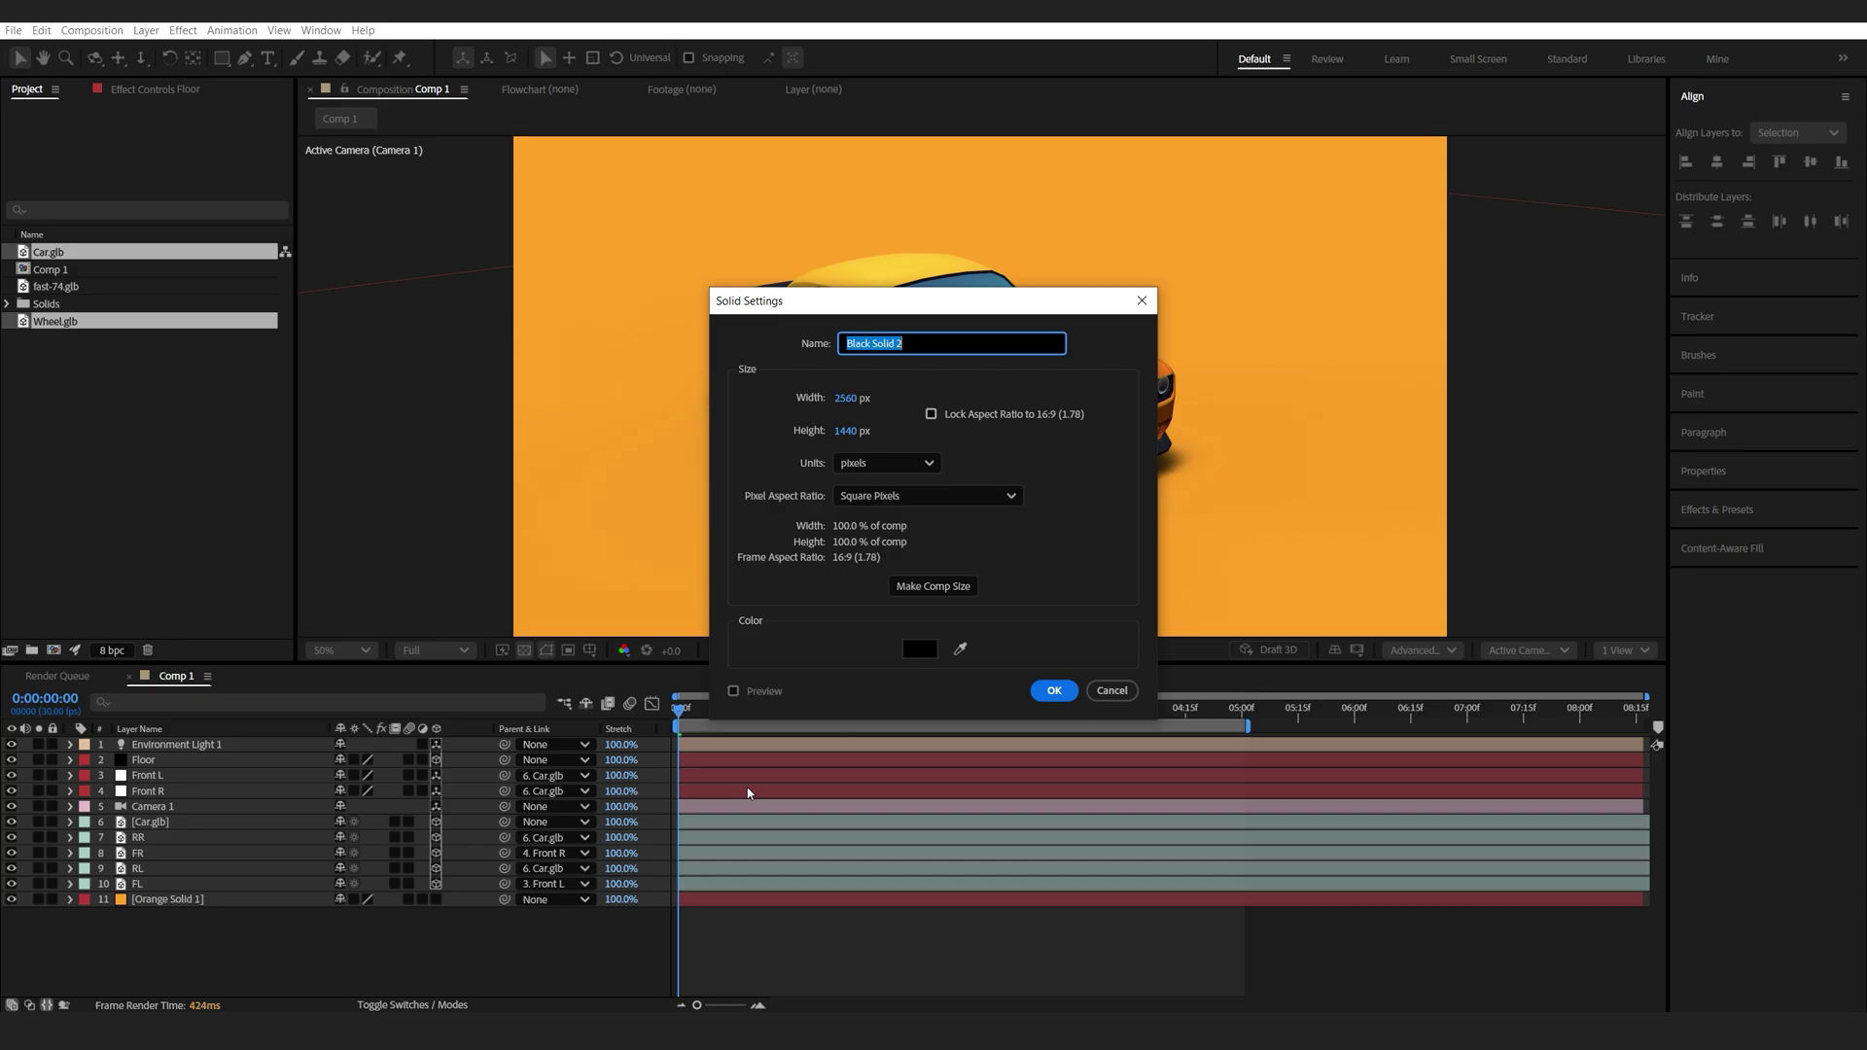
type("Particles")
key("Return")
Apply the CC Particle World effect to the Particles layer and solo the layer with the transparency grid turned off.
key("ctrl+space")
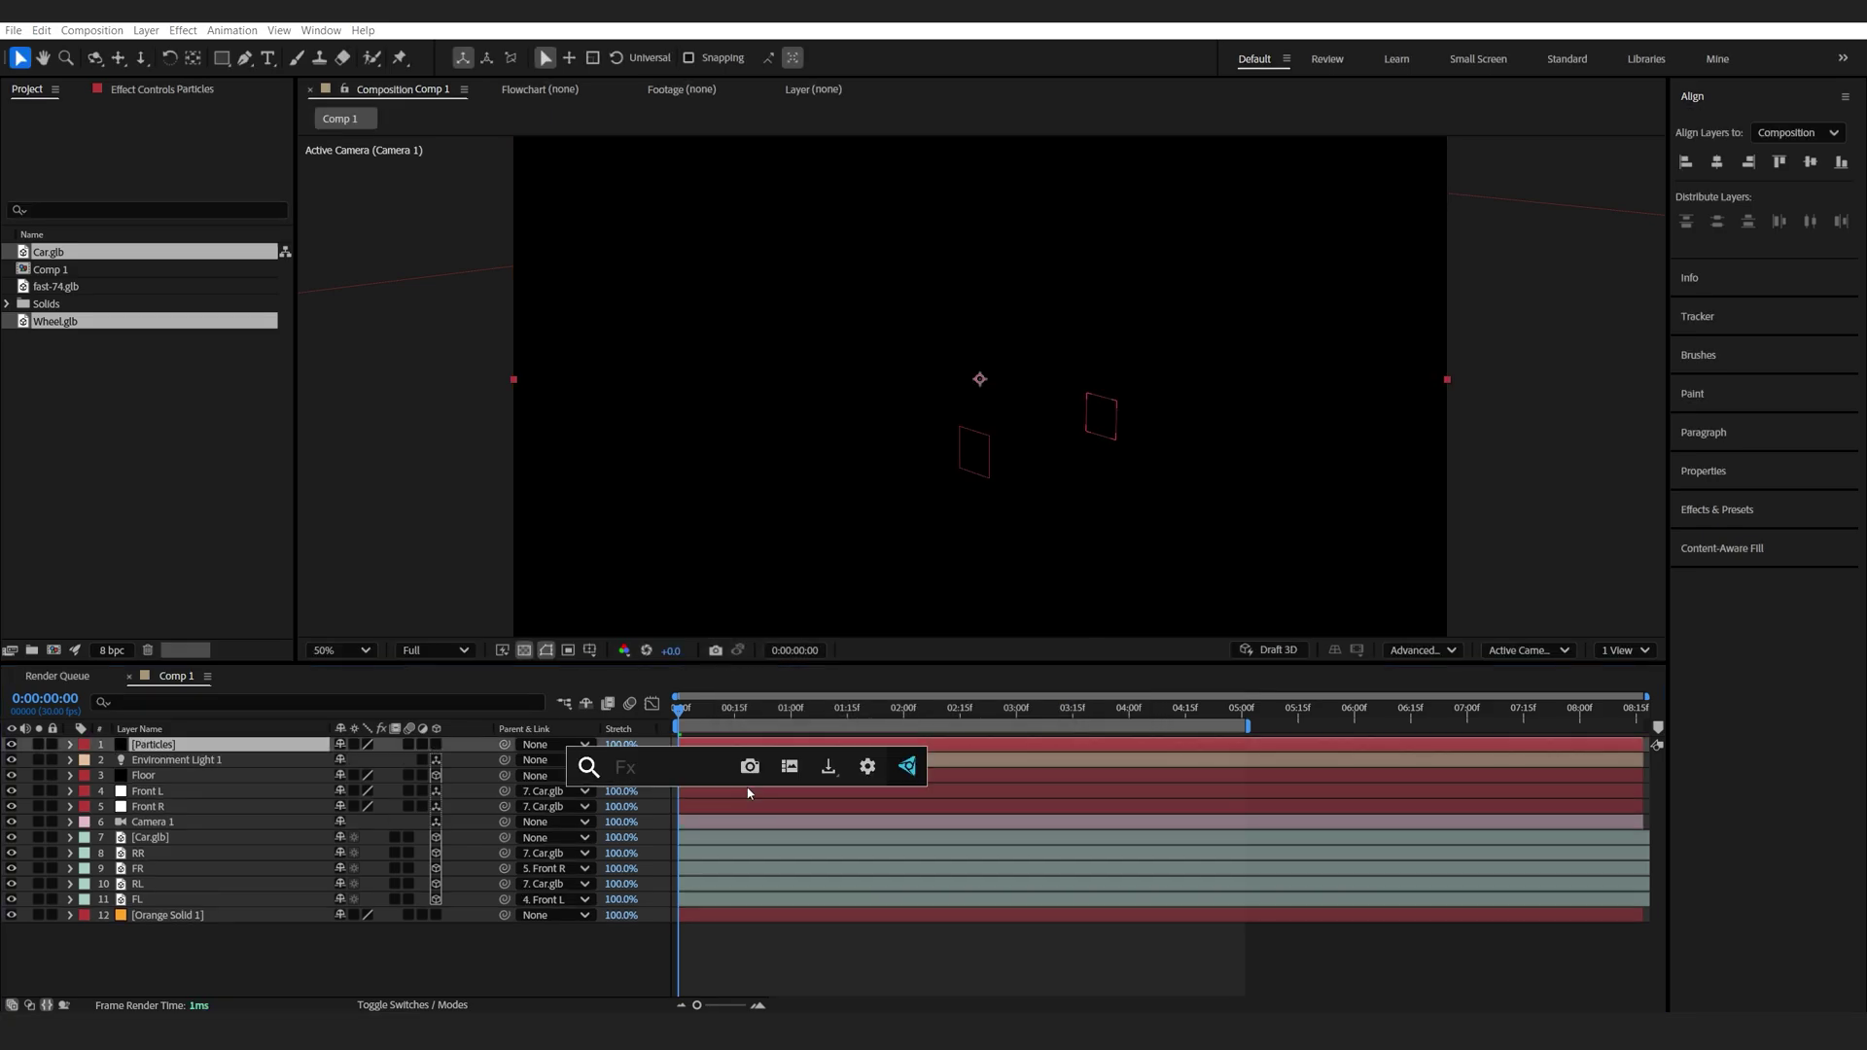
type("par")
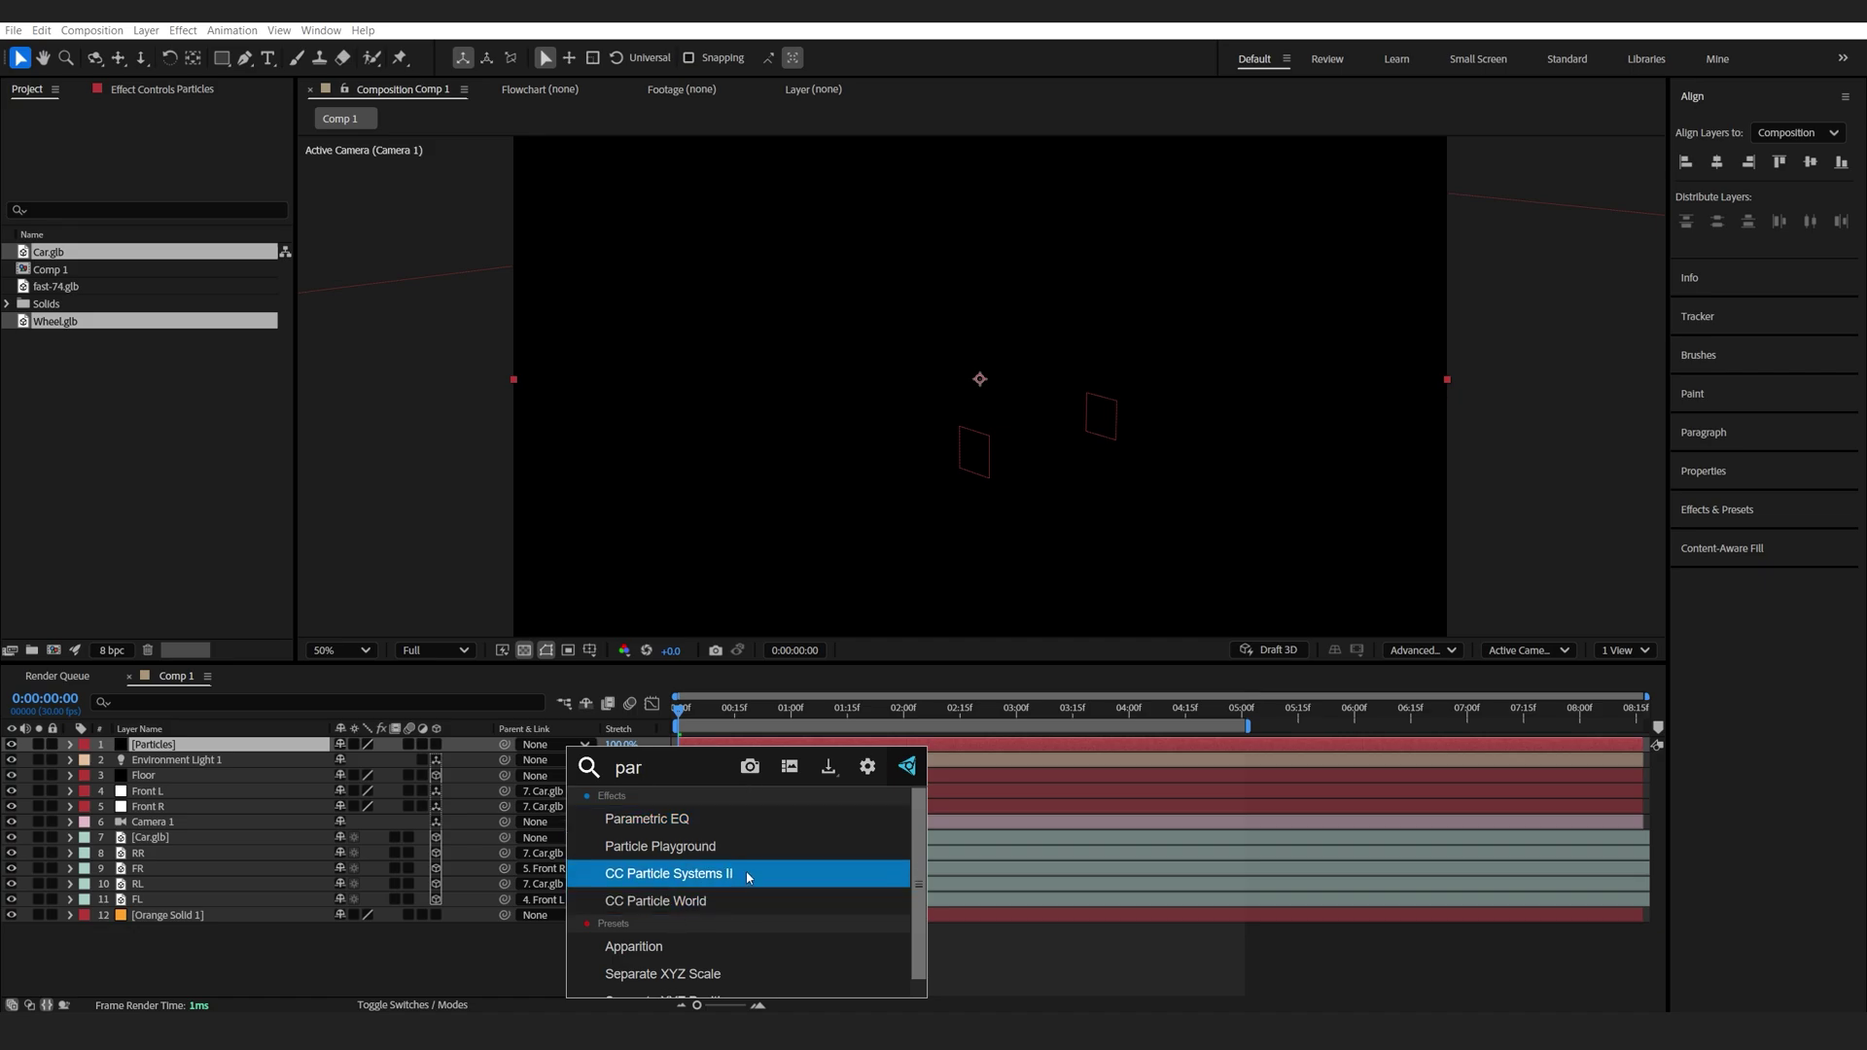
left_click(680, 900)
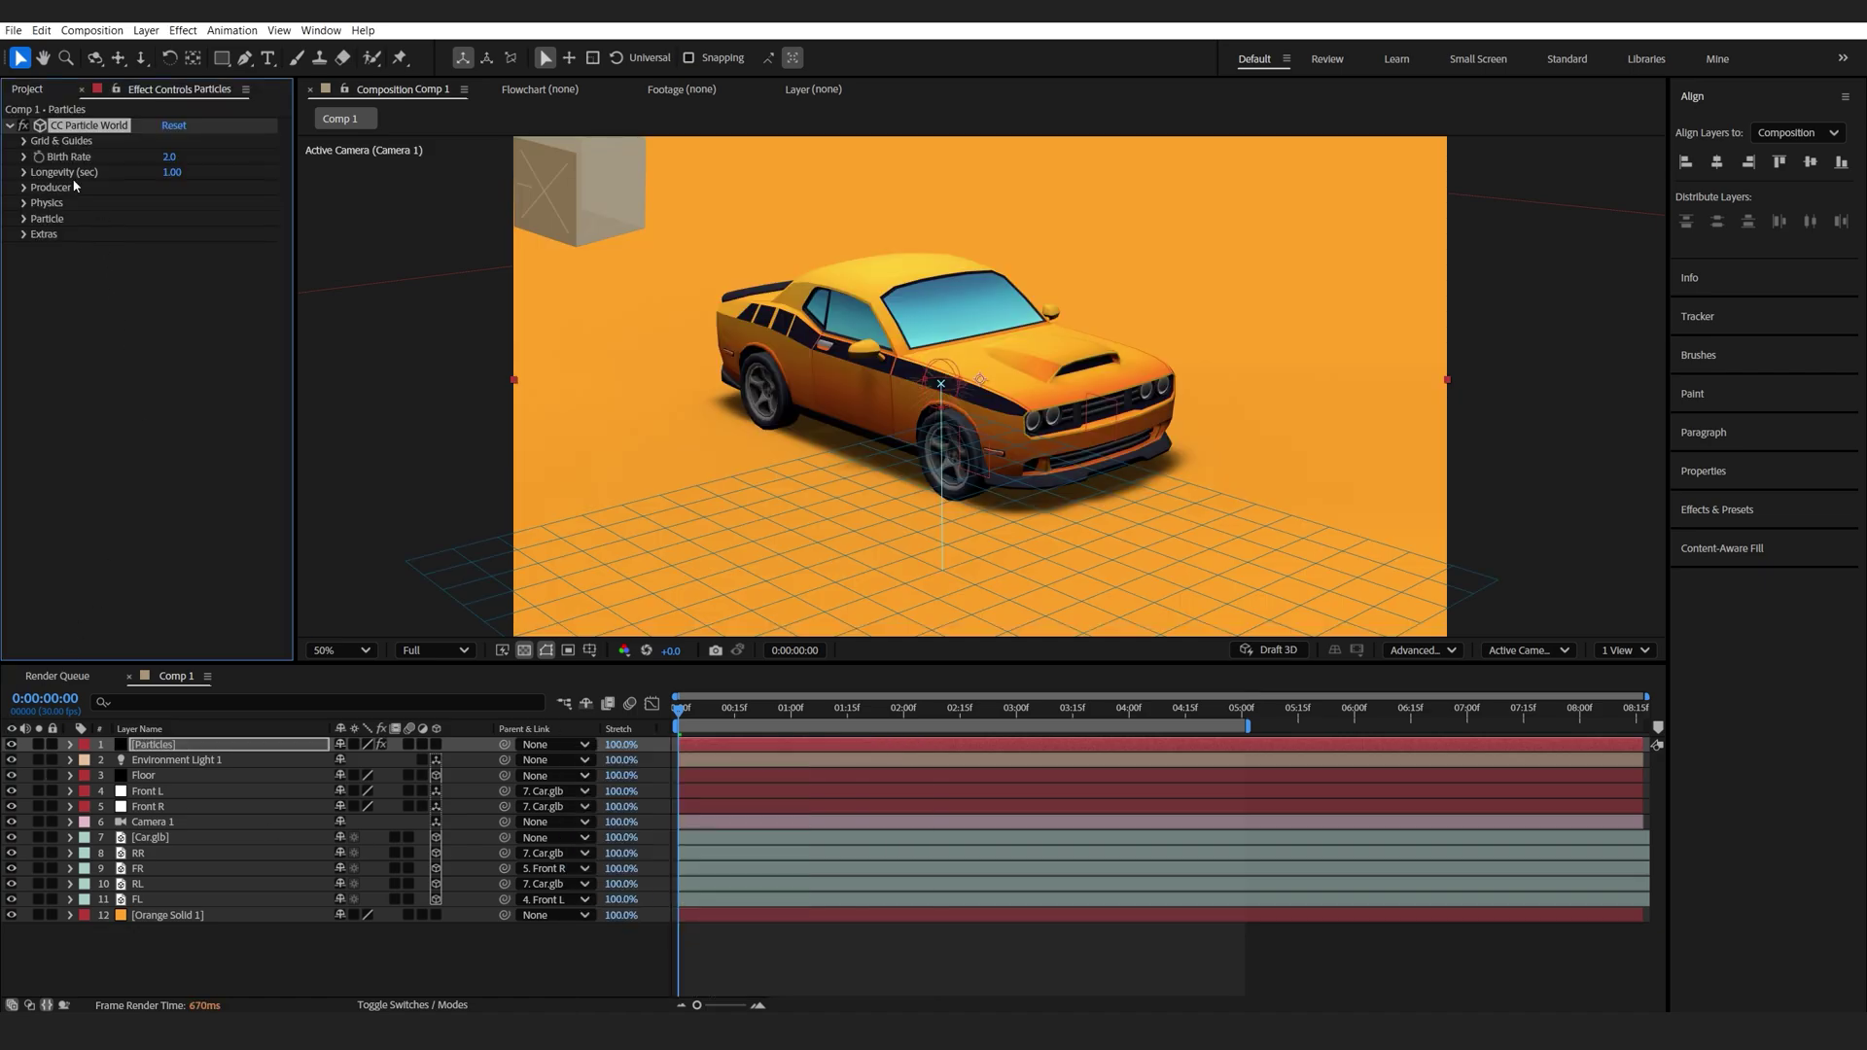
left_click(38, 744)
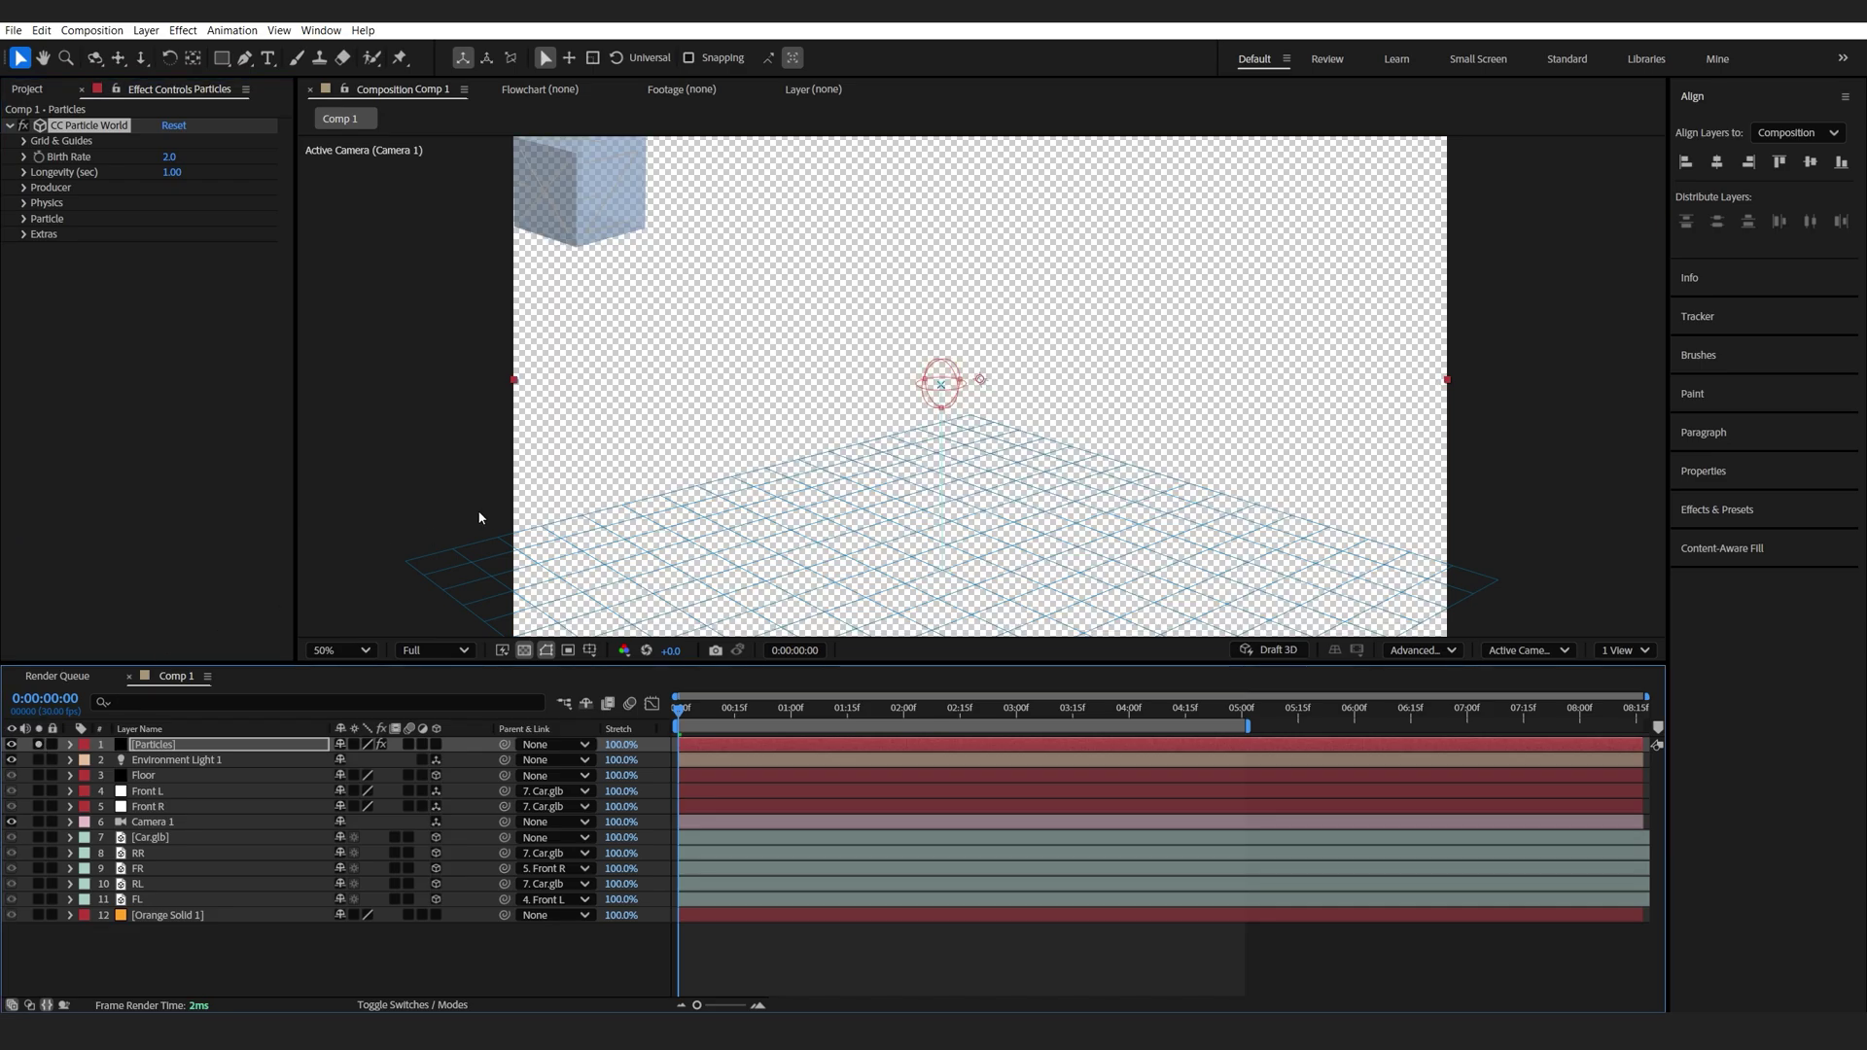
left_click(524, 650)
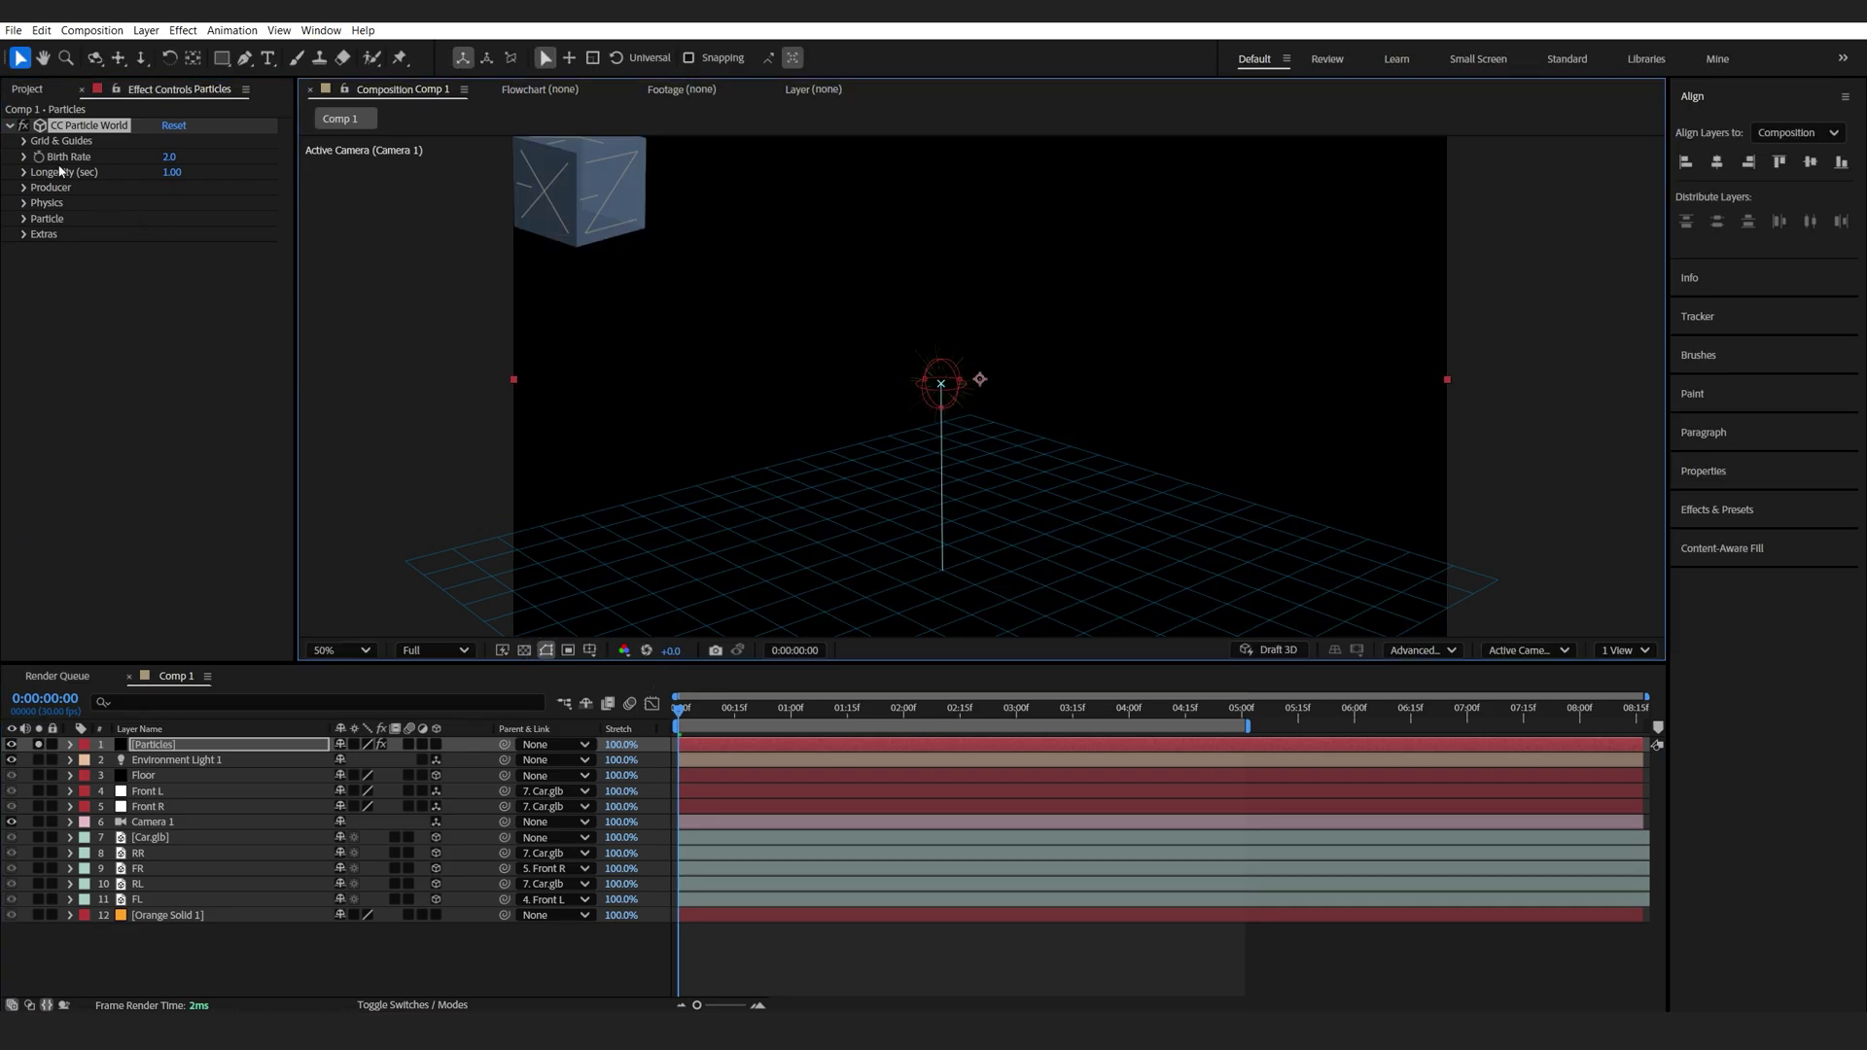
Disable CC Particle World's Position, Radius, Motion Path, Grid, Horizon and Axis Box guides.
left_click(25, 141)
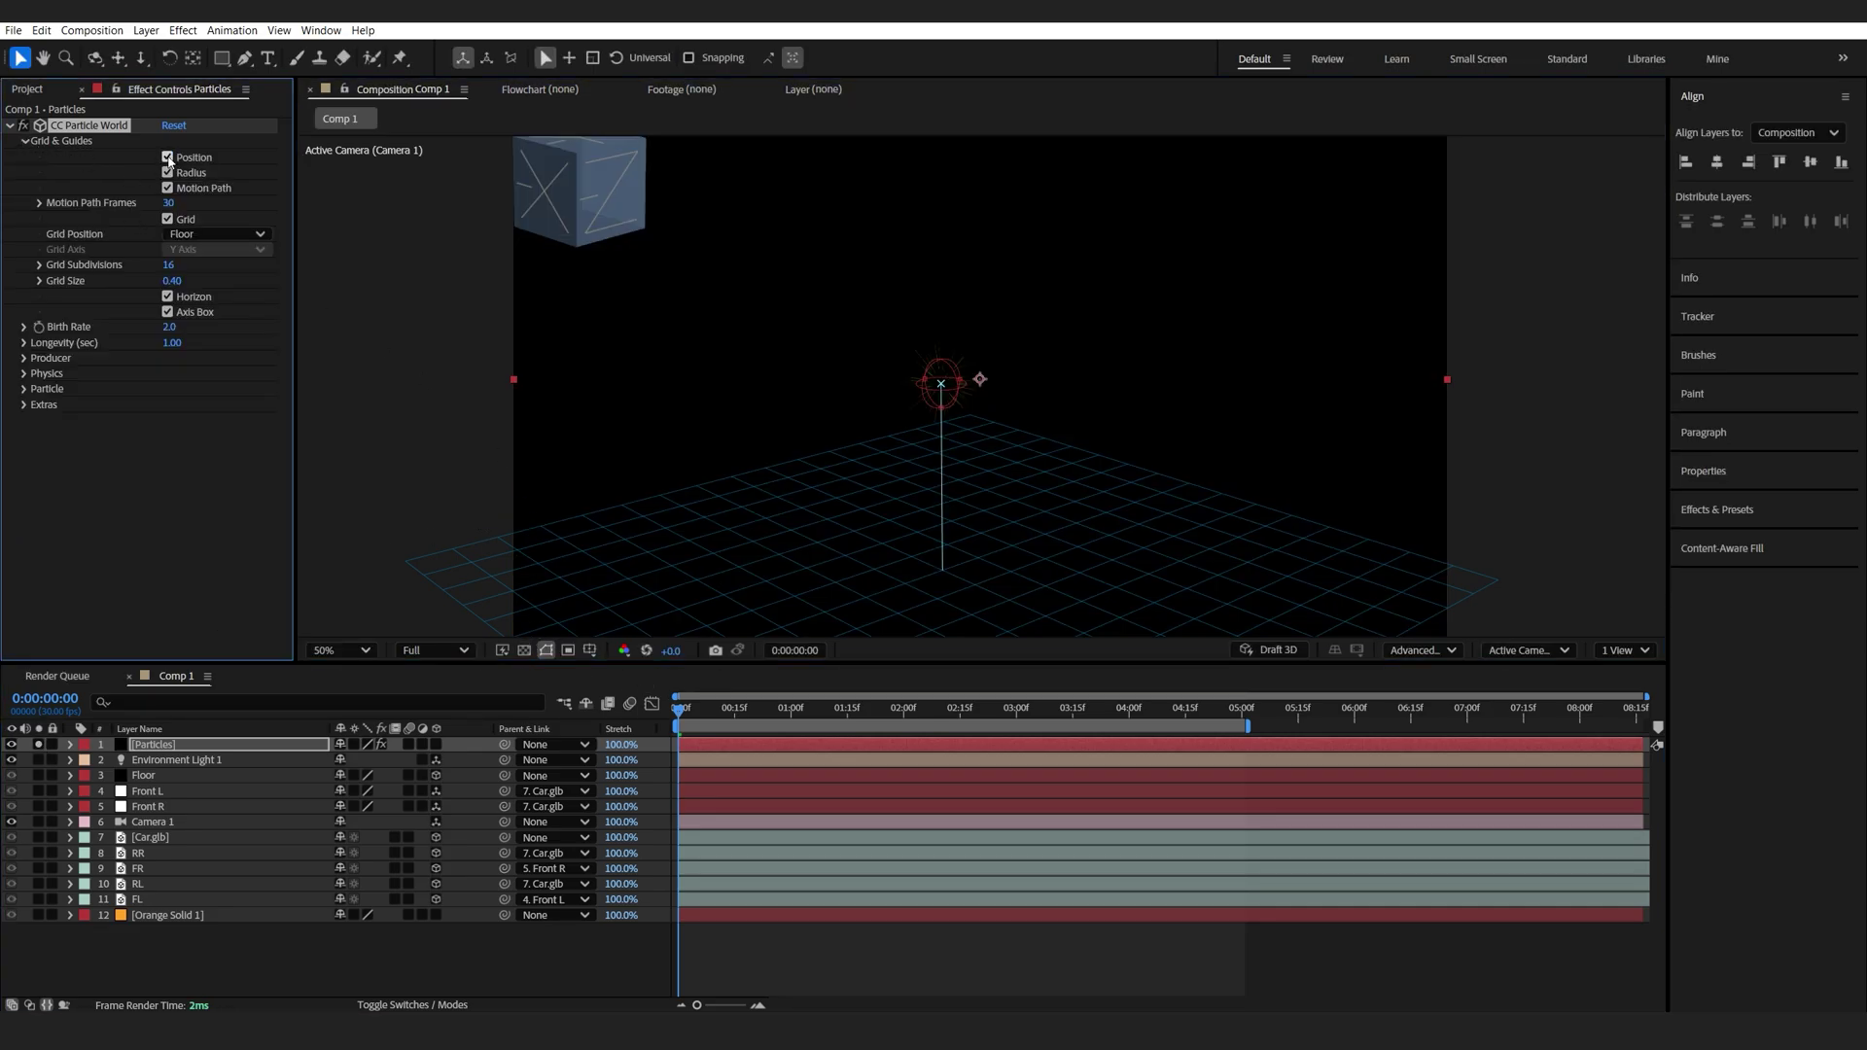
left_click(167, 157)
left_click(167, 172)
left_click(167, 188)
left_click(167, 219)
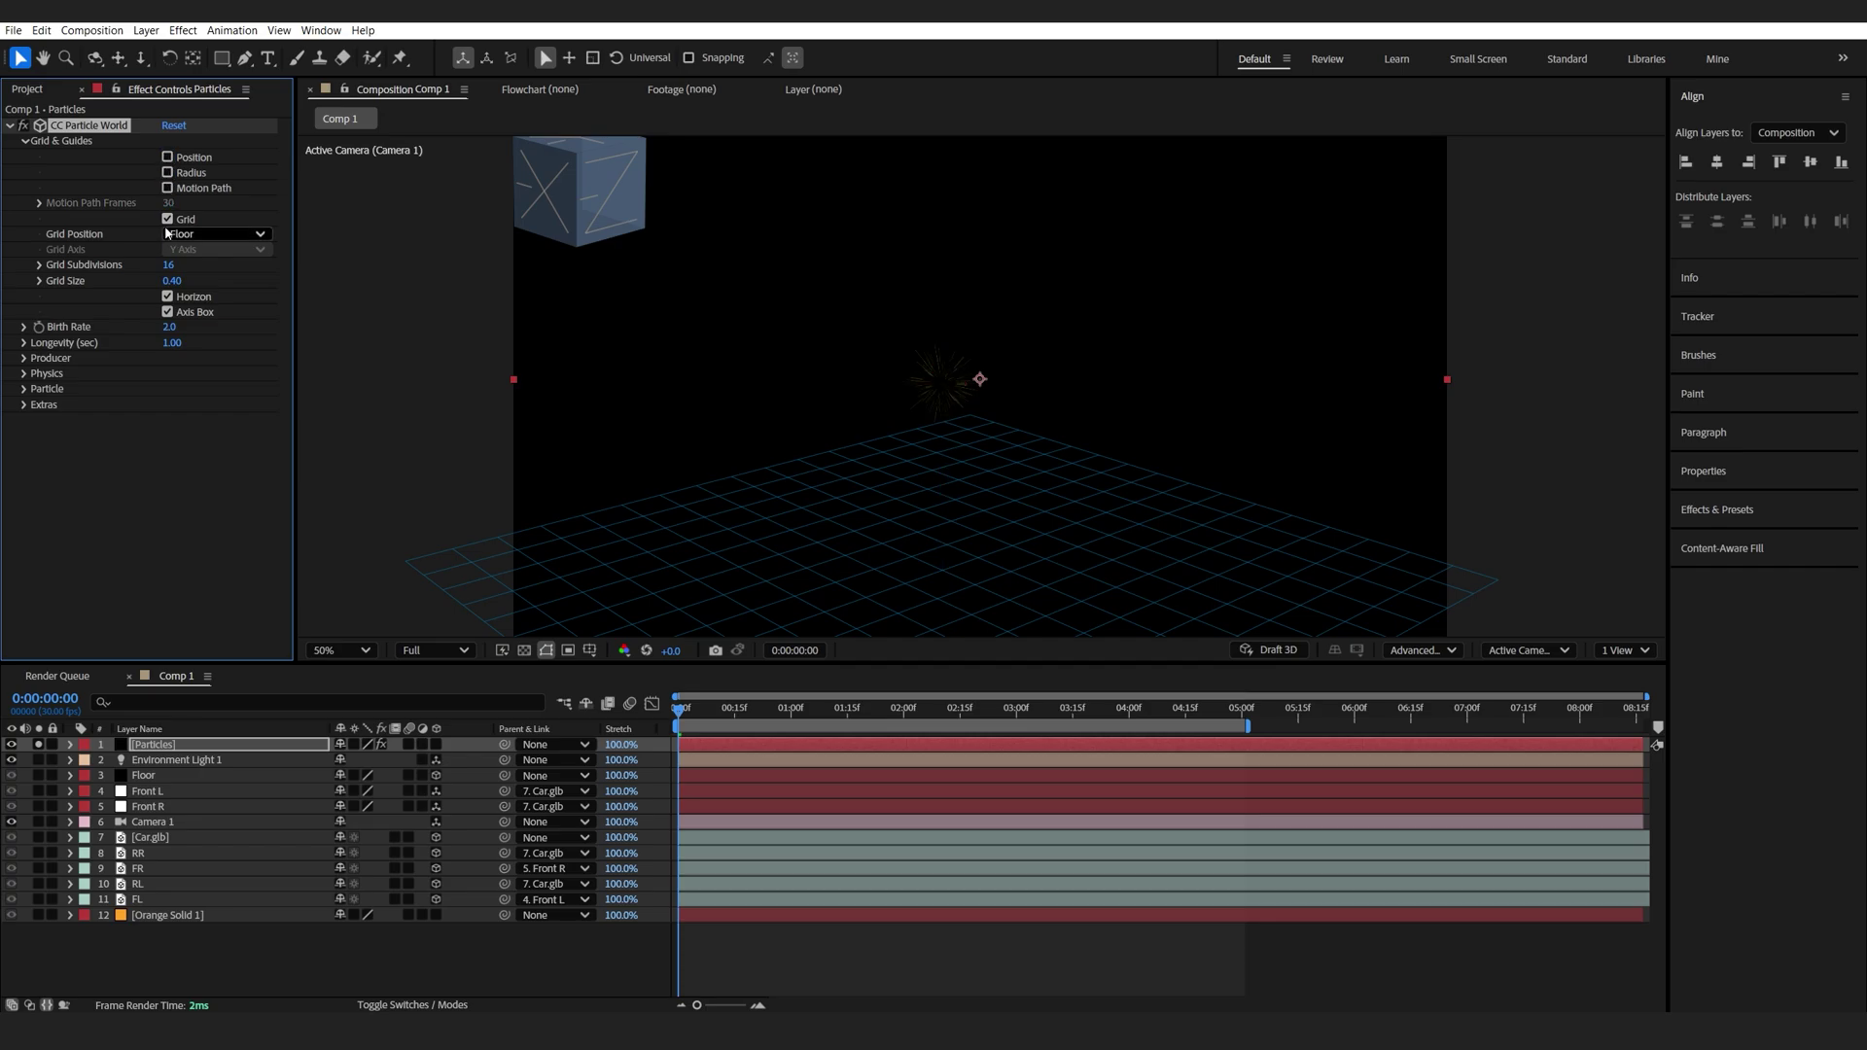
left_click(167, 297)
left_click(167, 312)
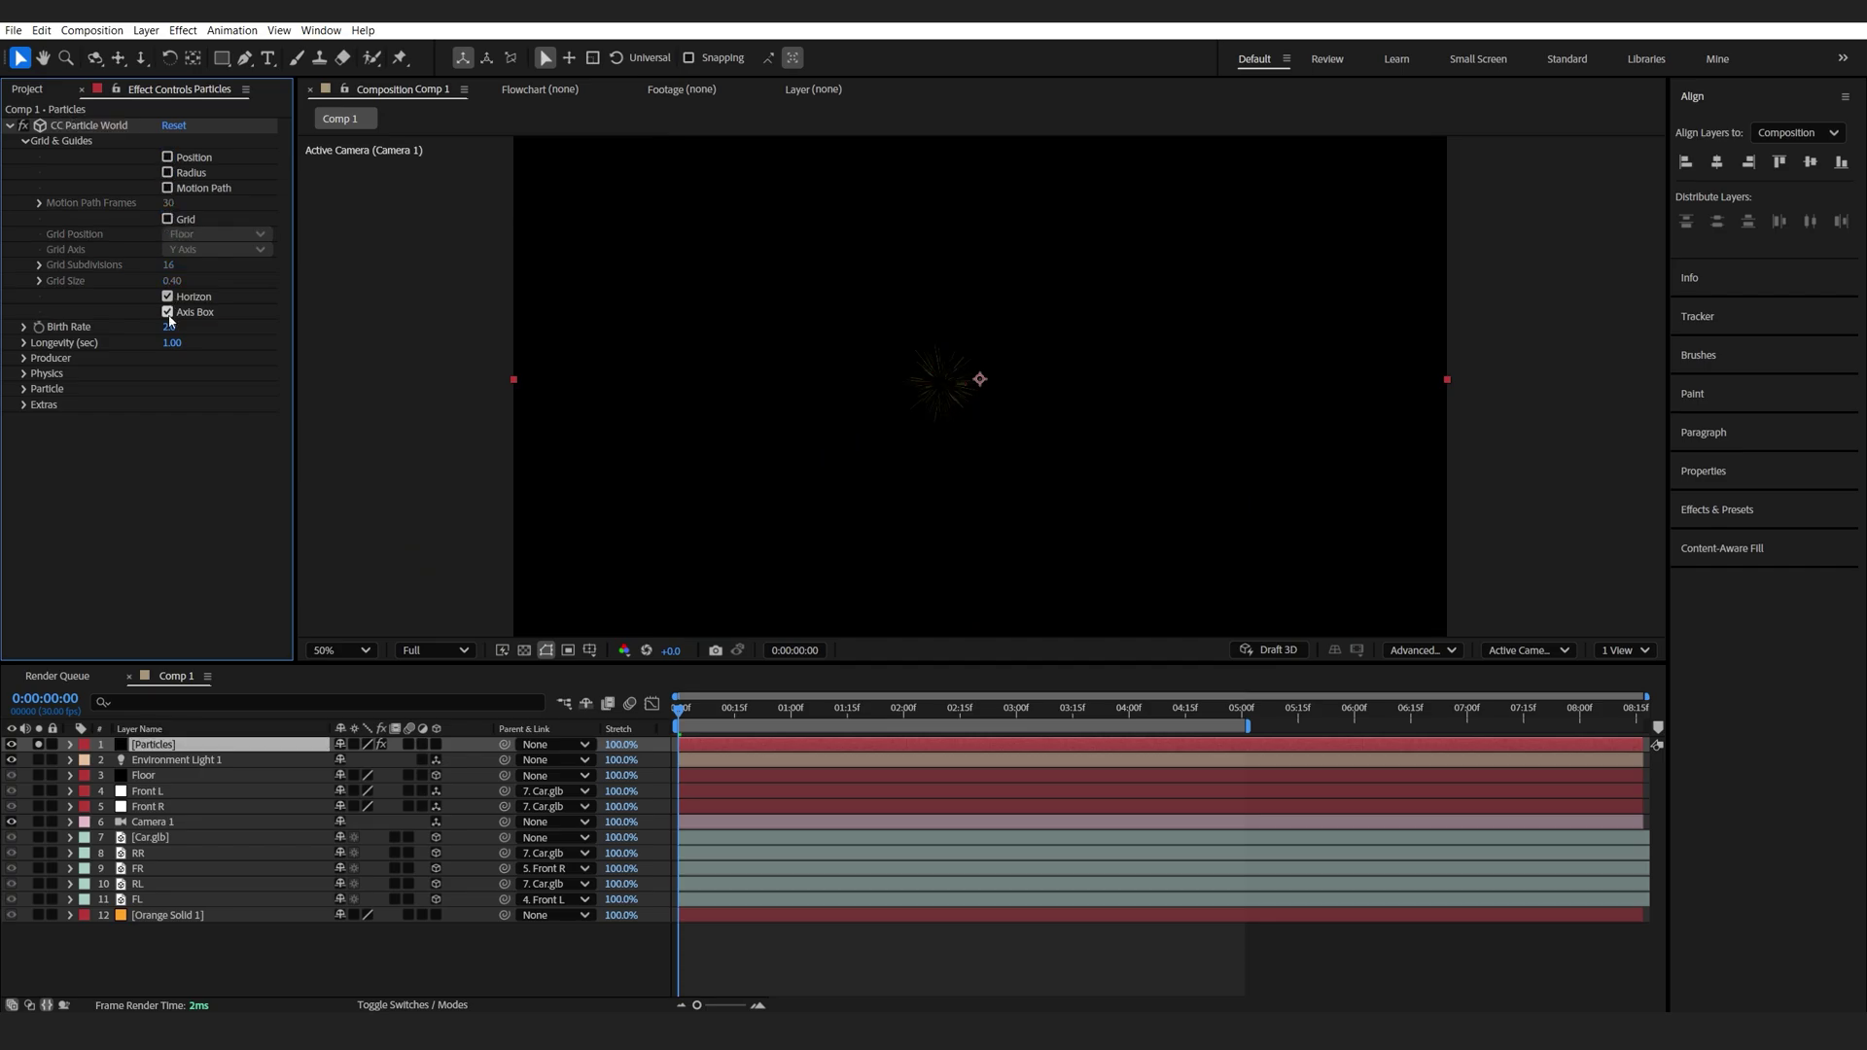
Set the CC Particle World physics animation to Direction Axis and check the particle stream at about 0:00:01:10.
left_click(23, 375)
left_click(231, 389)
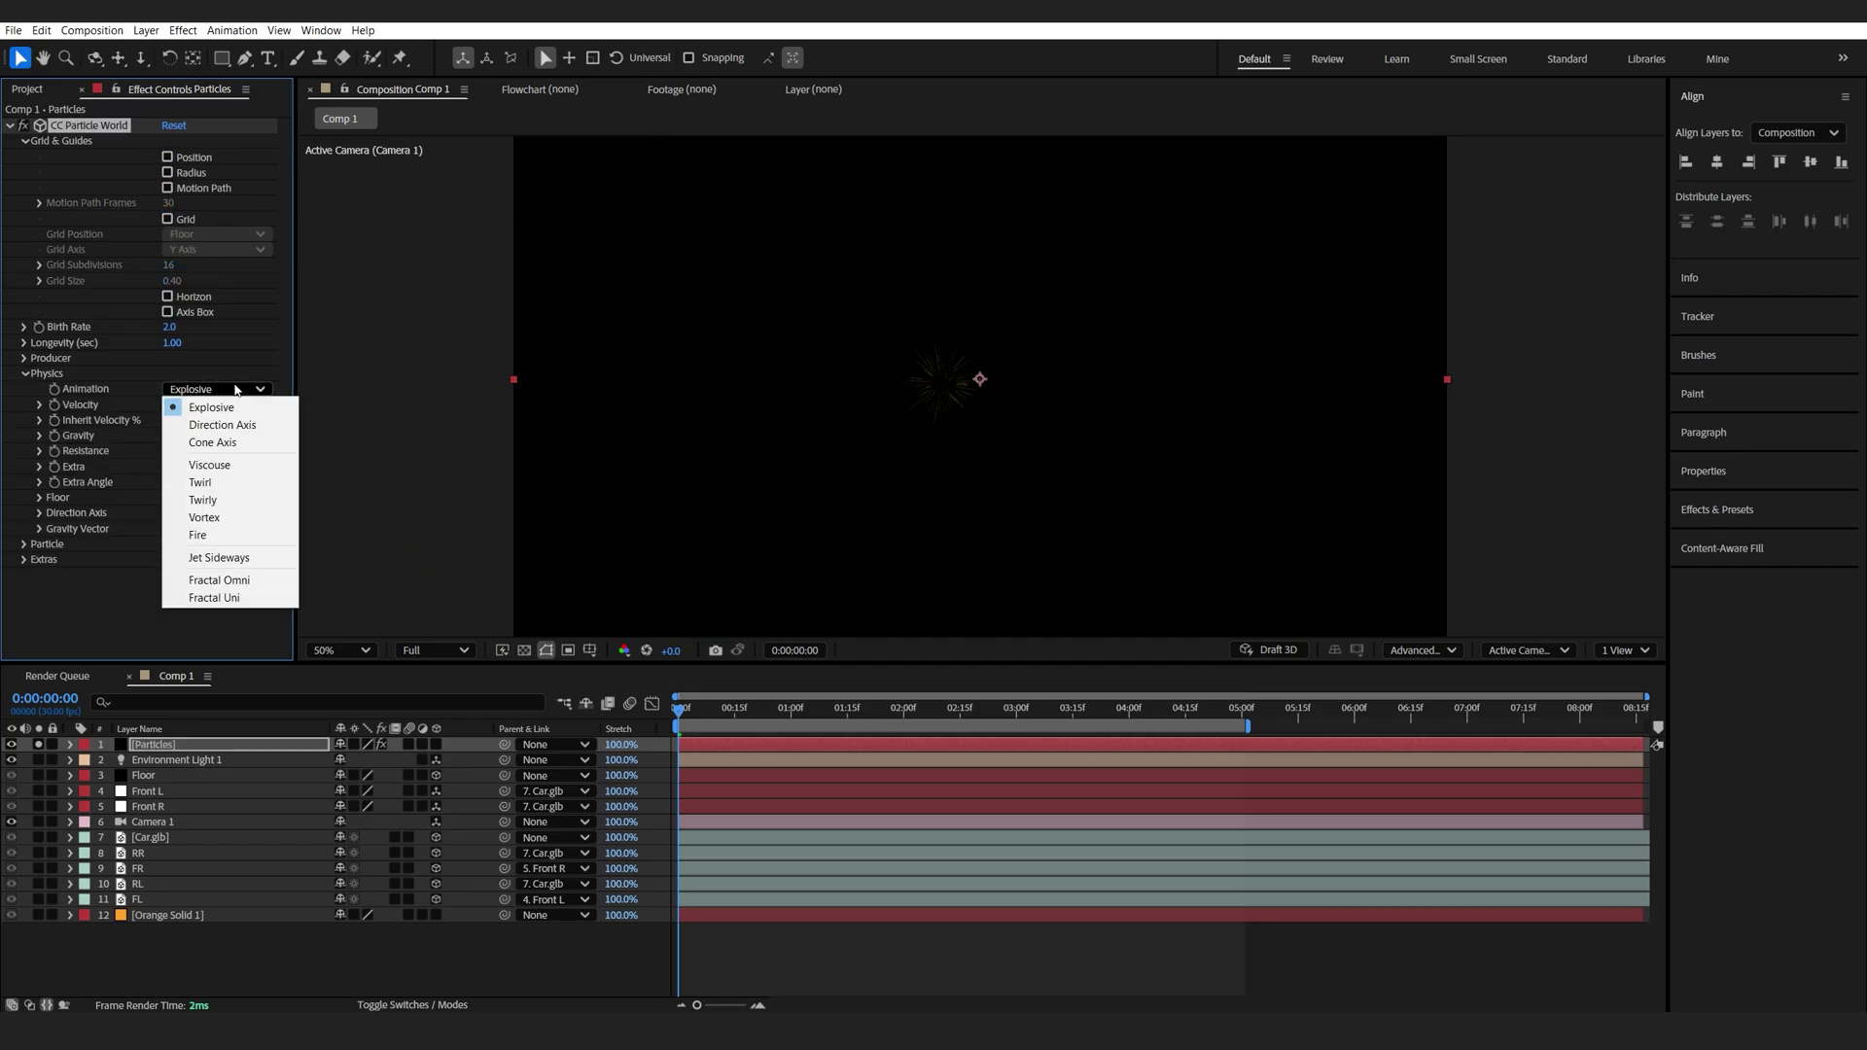
left_click(243, 434)
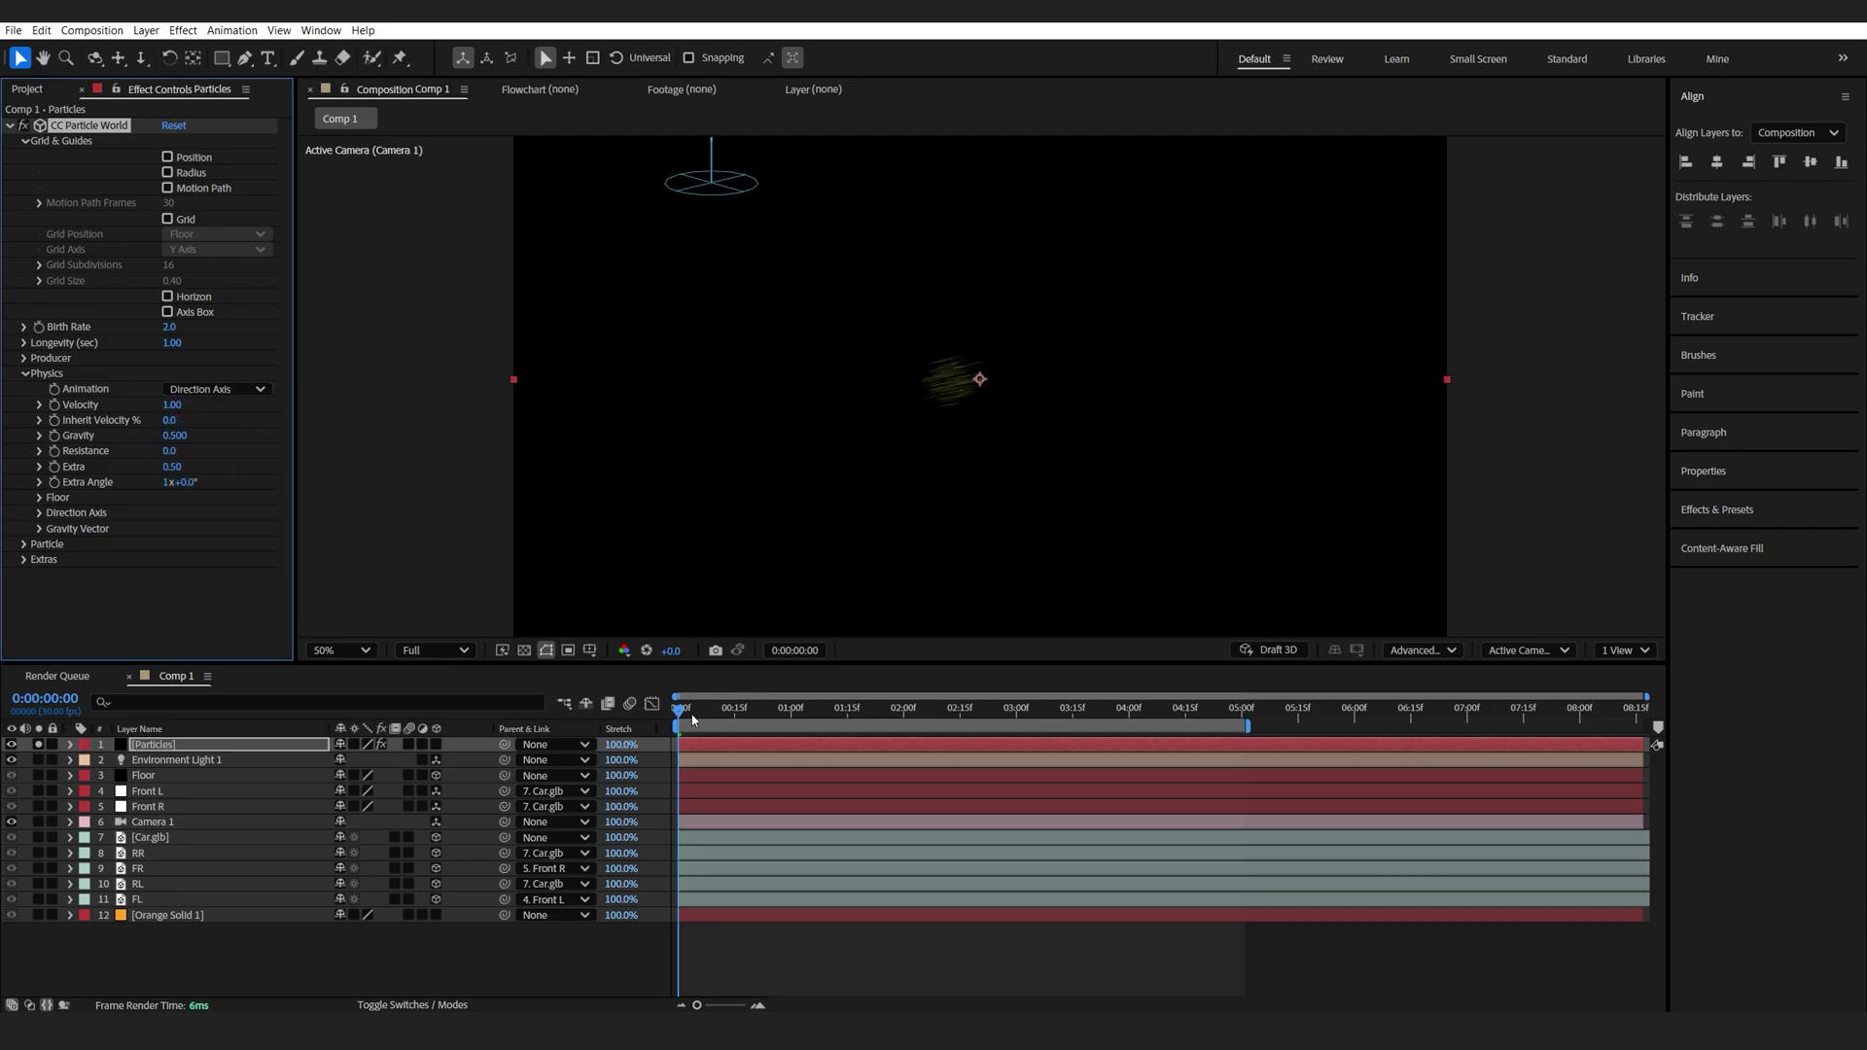
left_click_drag(686, 720, 828, 717)
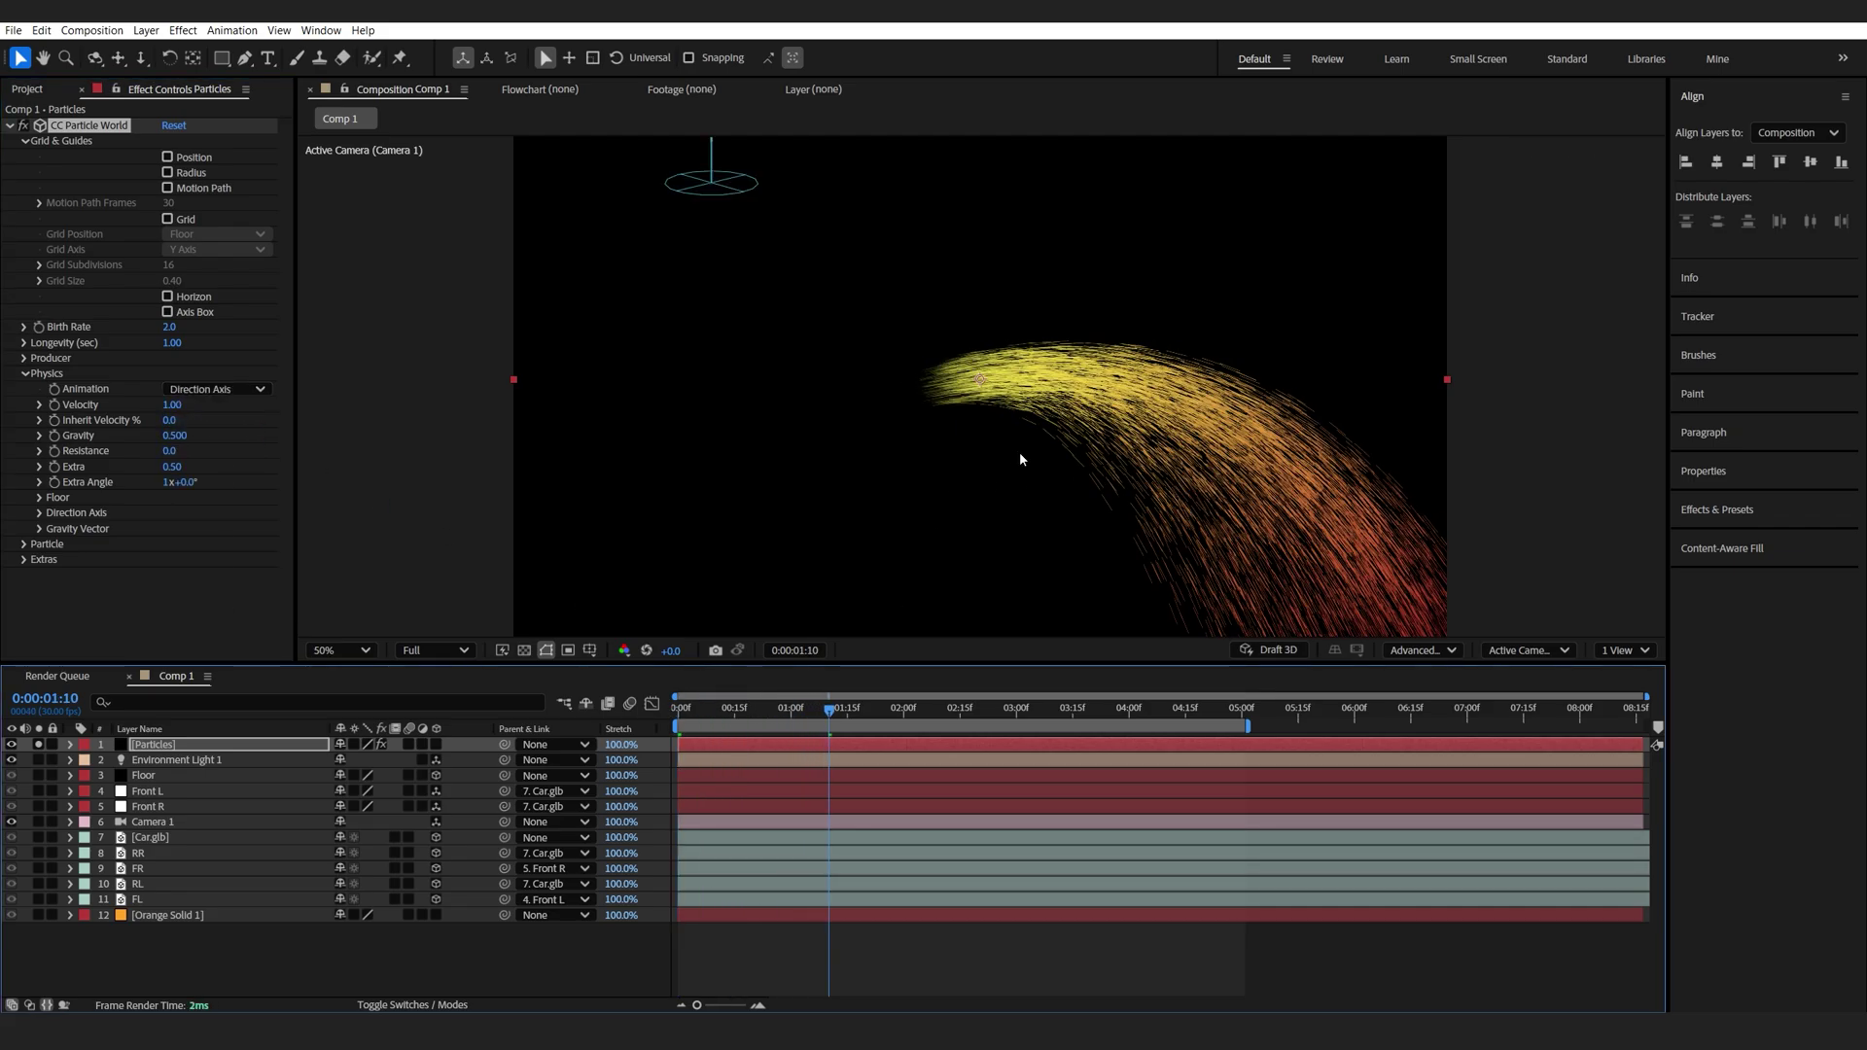
Set the particles' physics Gravity to 0 and raise their Velocity to 3.36.
left_click(175, 435)
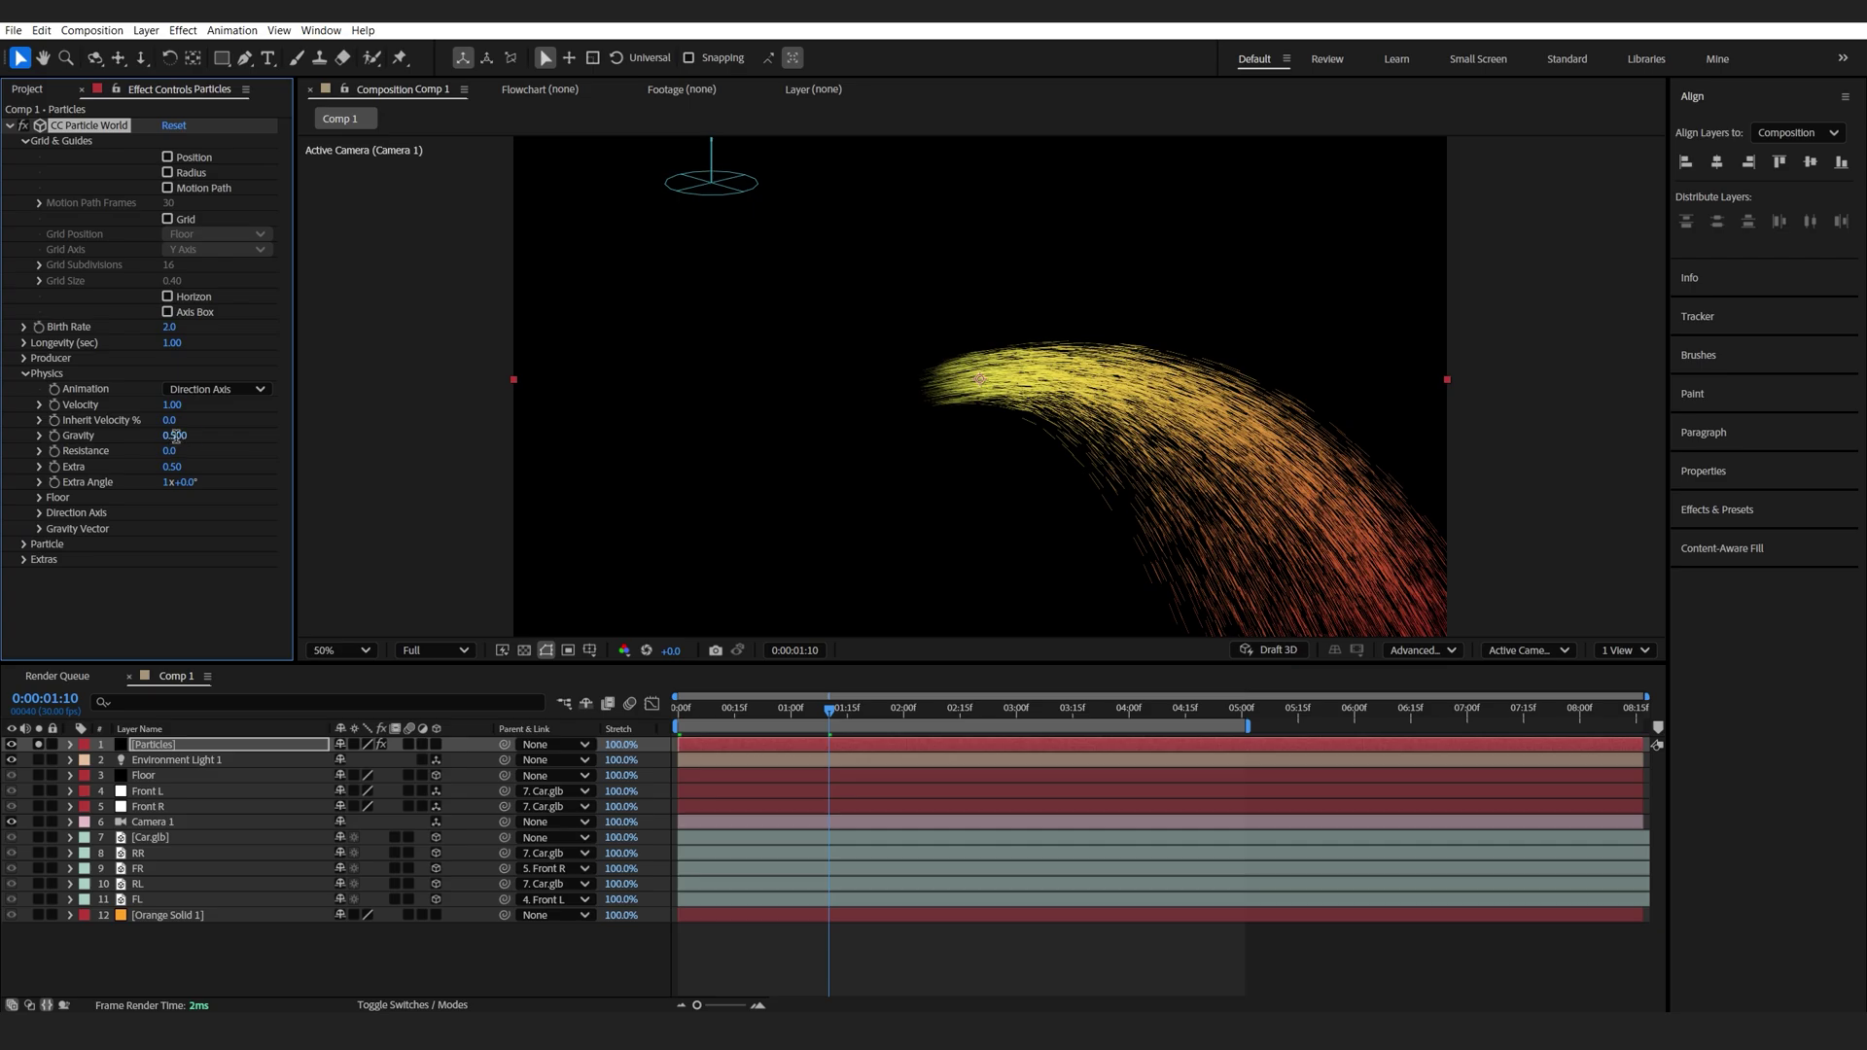
type("0")
key("Return")
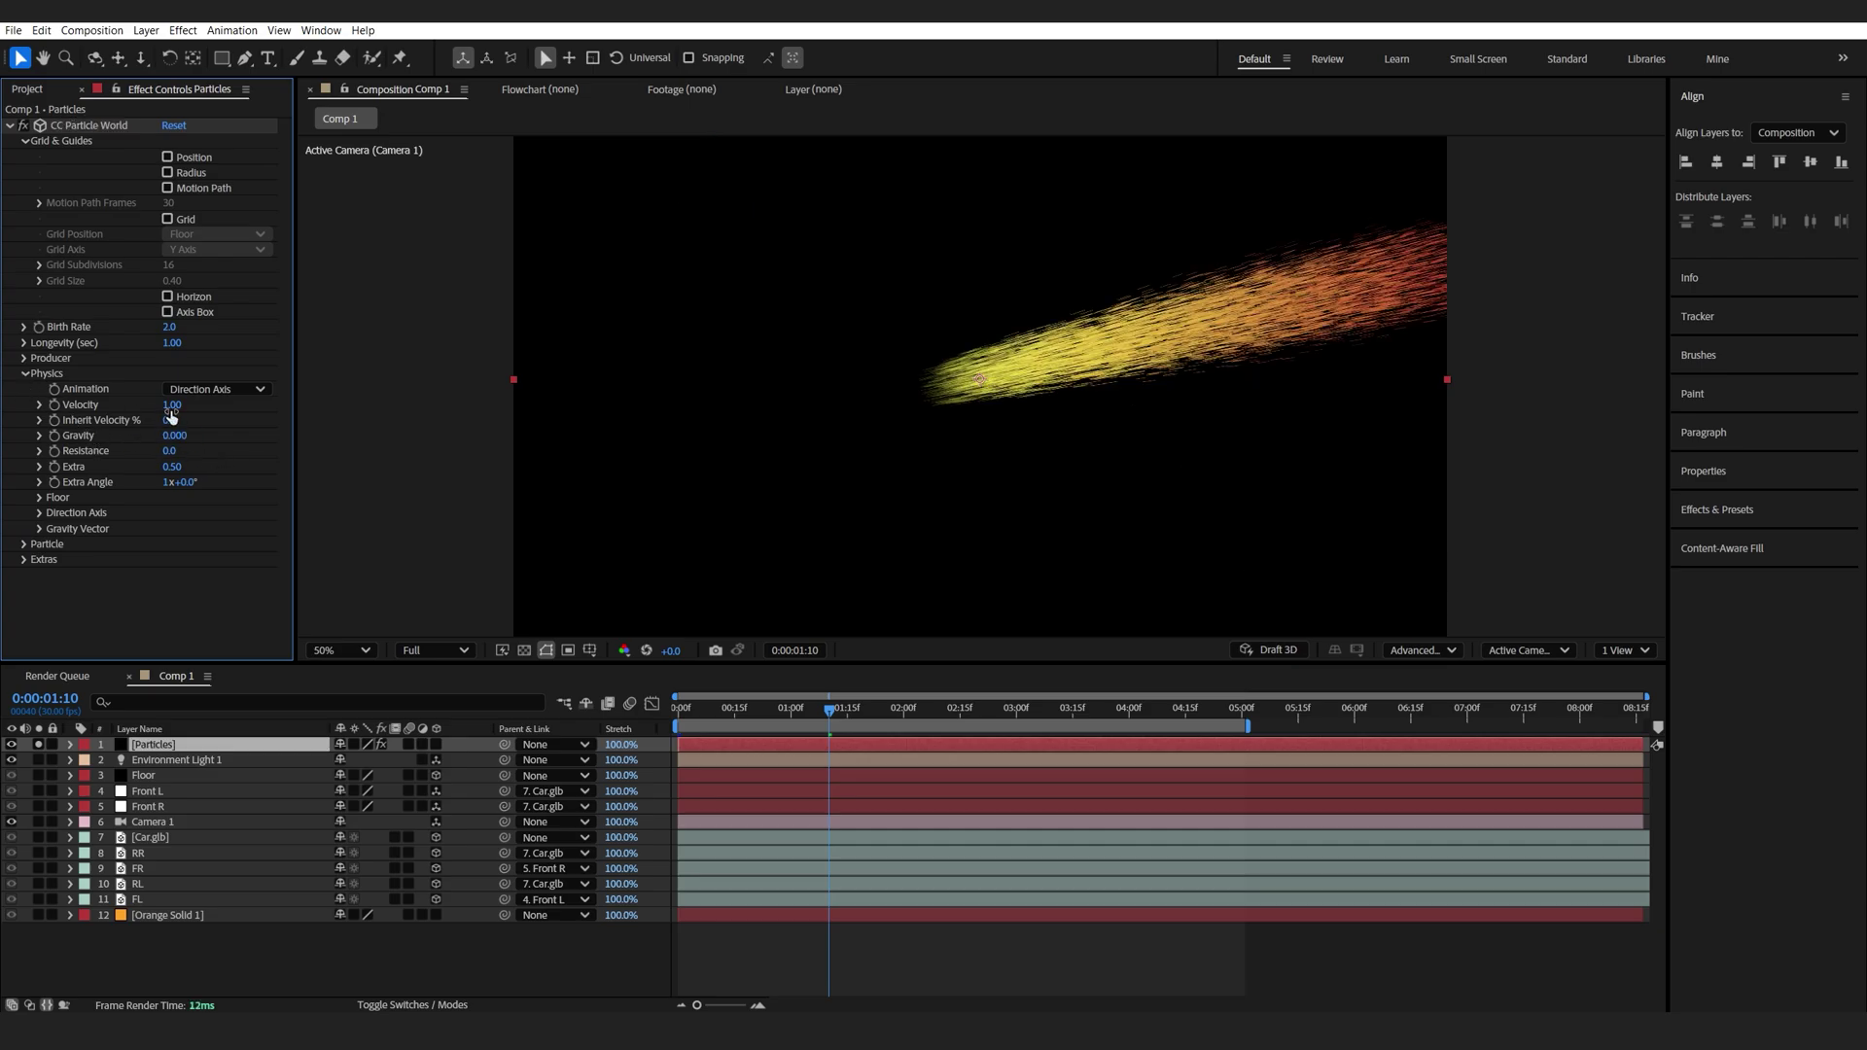
left_click_drag(171, 406, 388, 408)
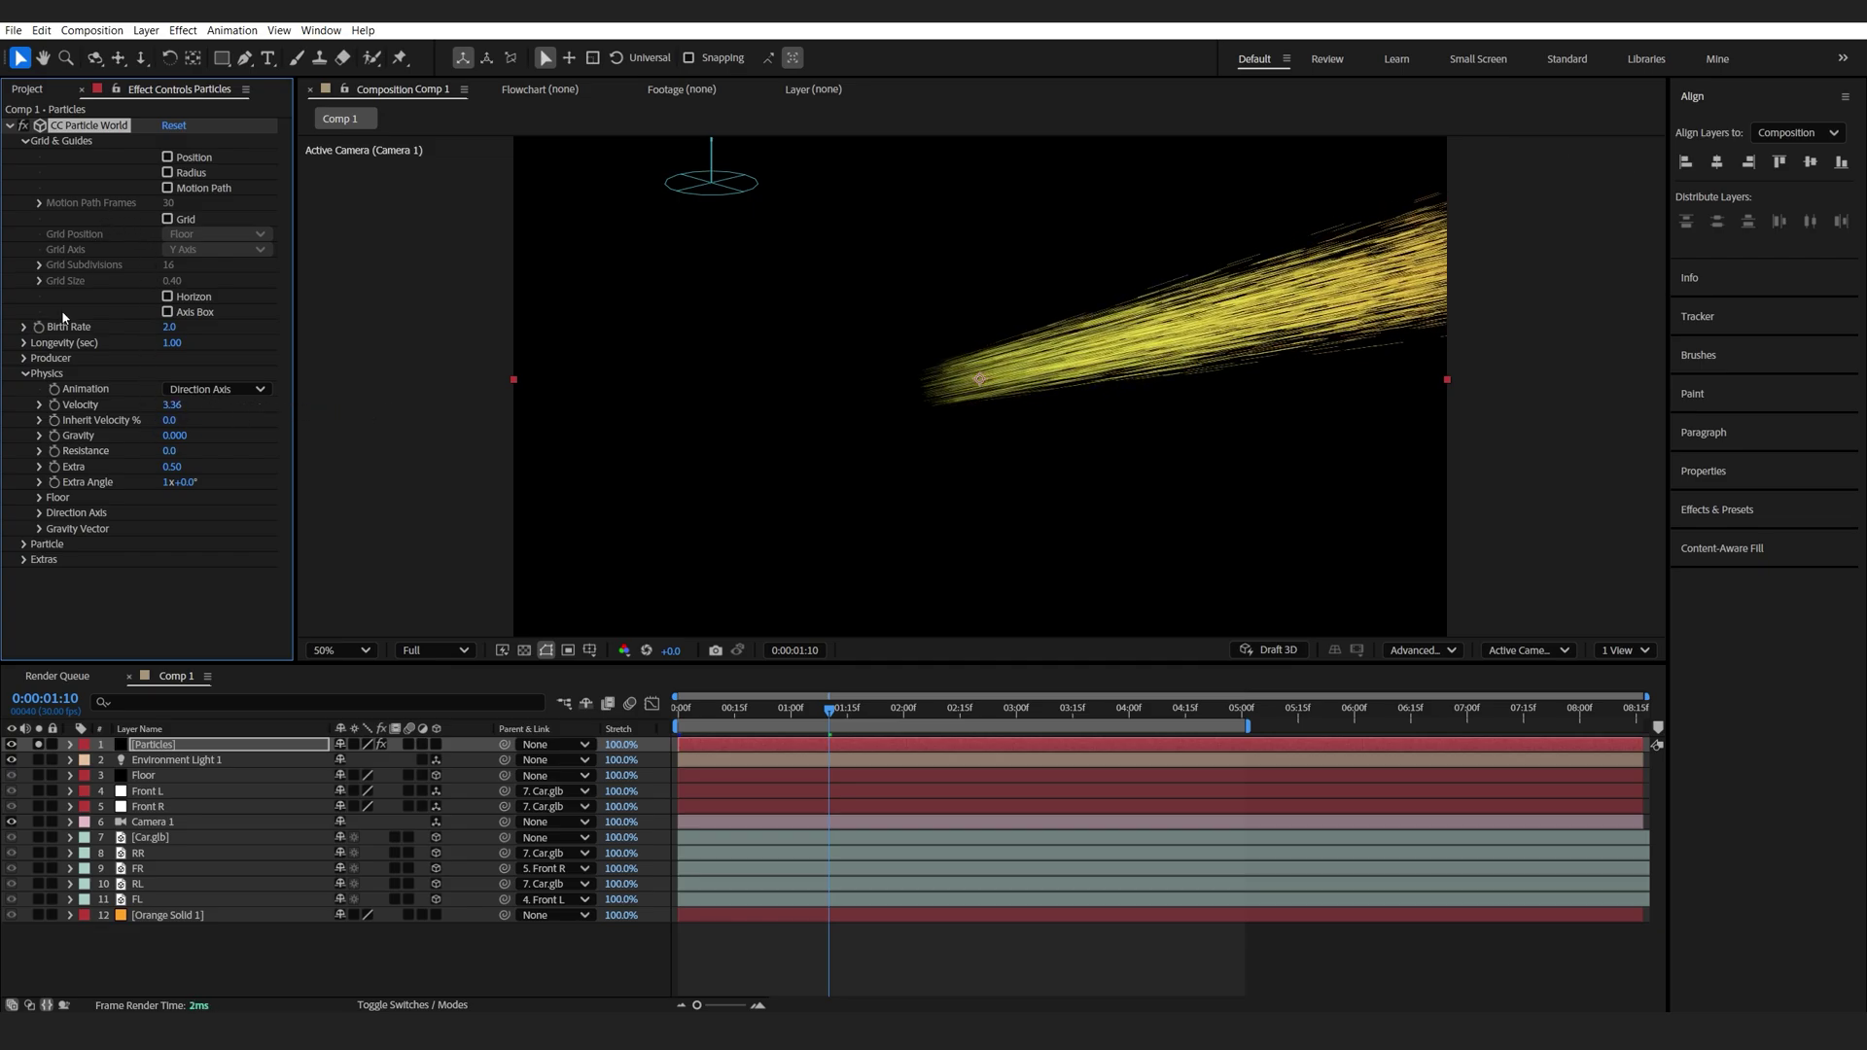
Set the particles' Longevity to 0.20 seconds and Birth Rate to 0.1, and preview the sparser stream.
left_click(172, 345)
key("Return")
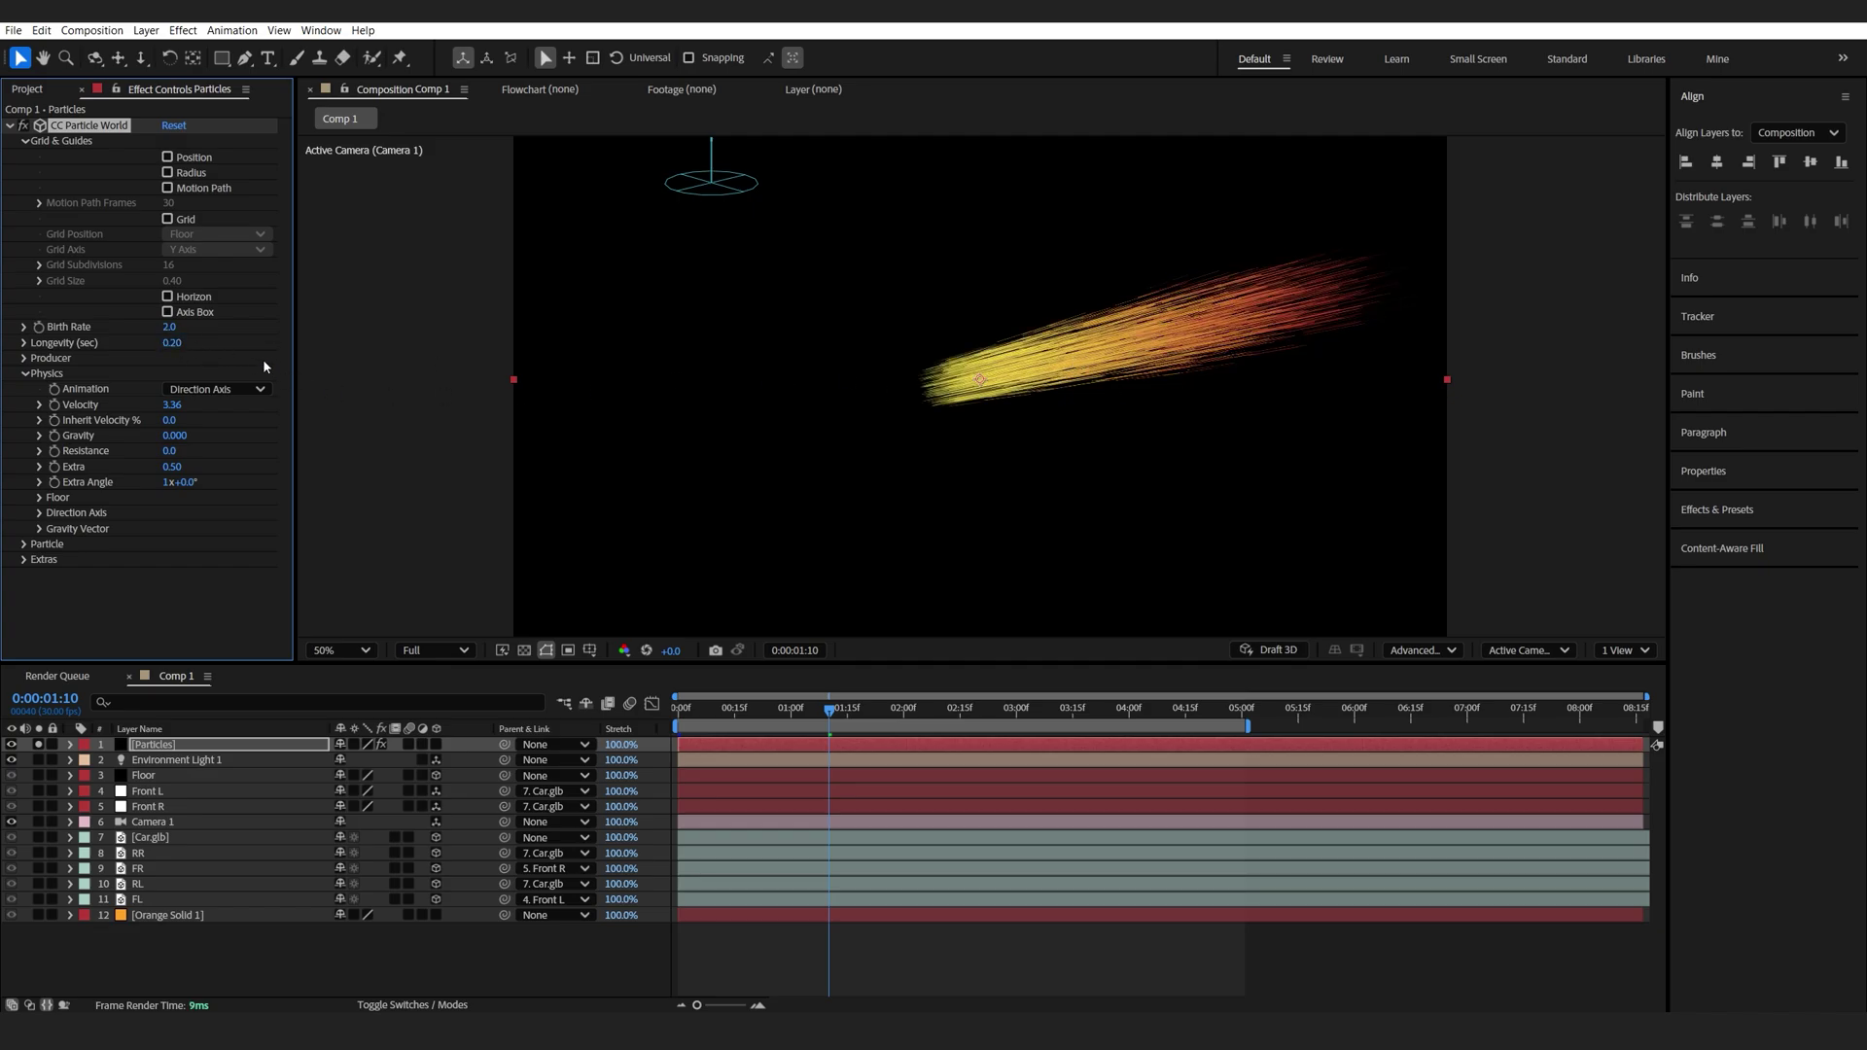
left_click(172, 328)
type("0.05")
key("Return")
key("space")
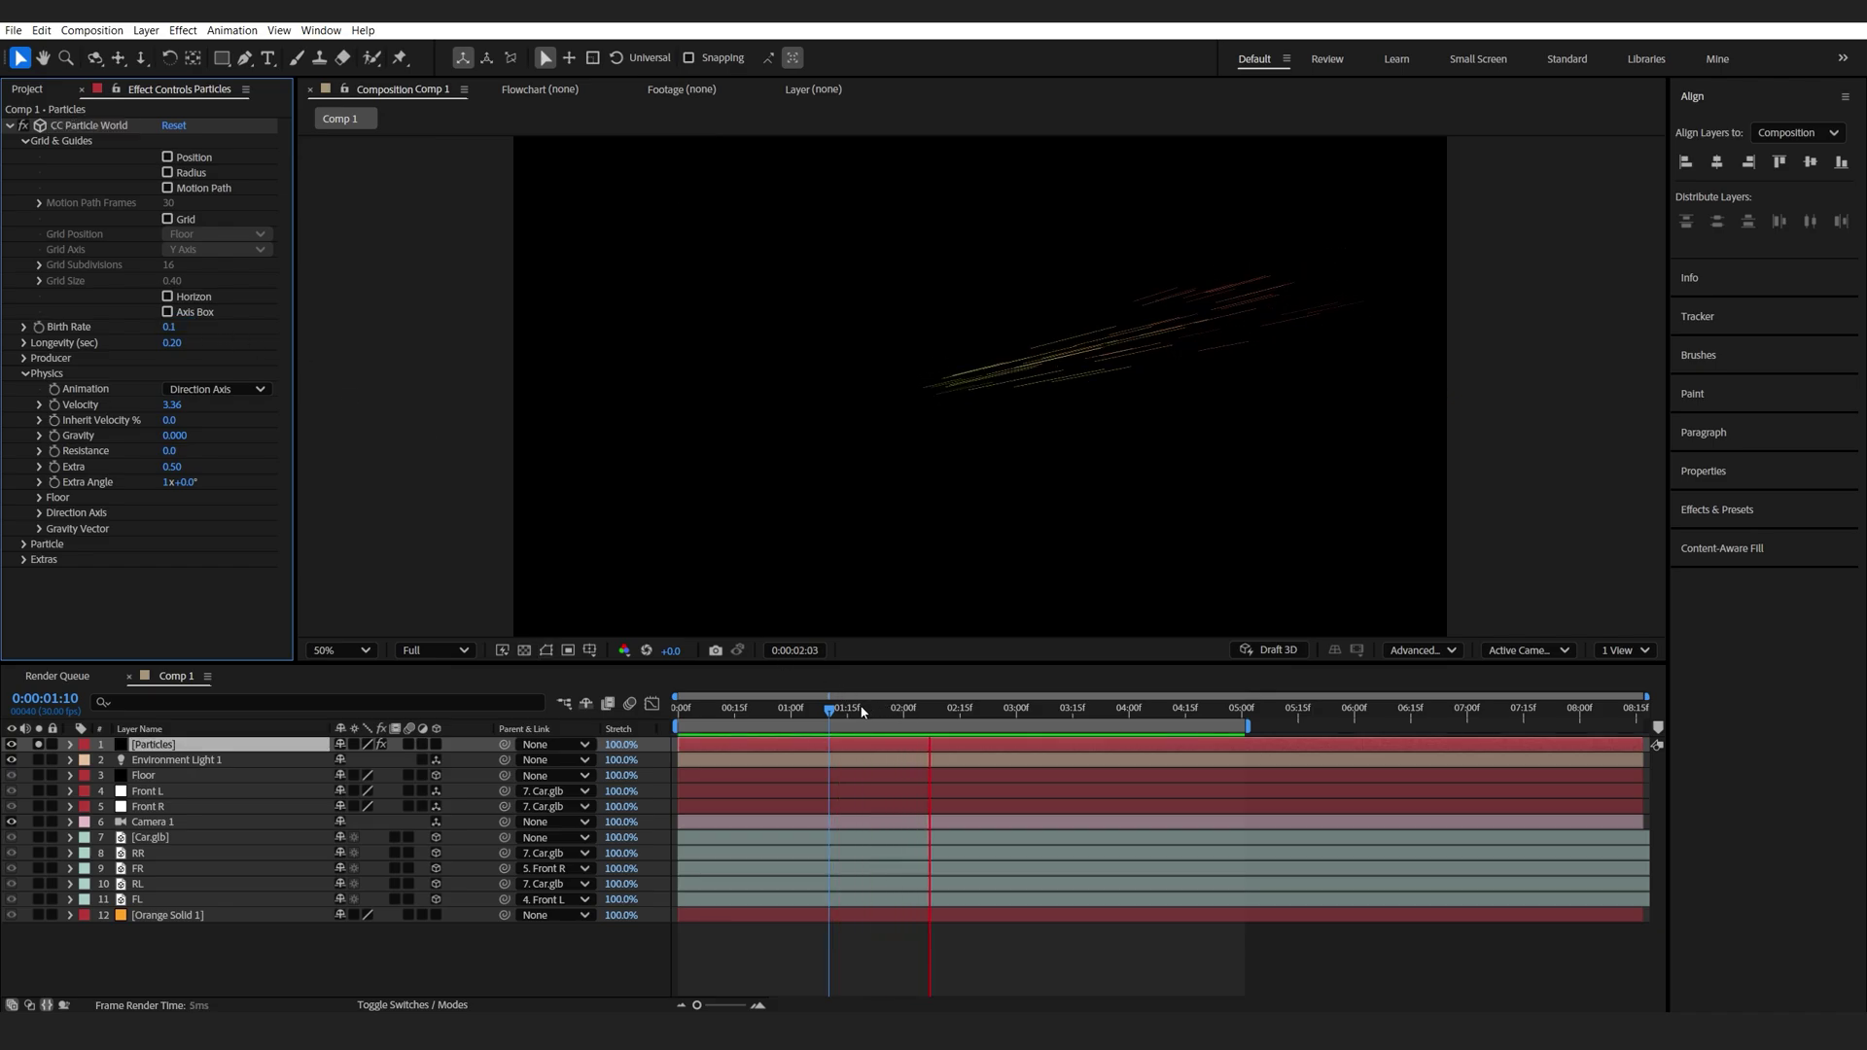
left_click(863, 710)
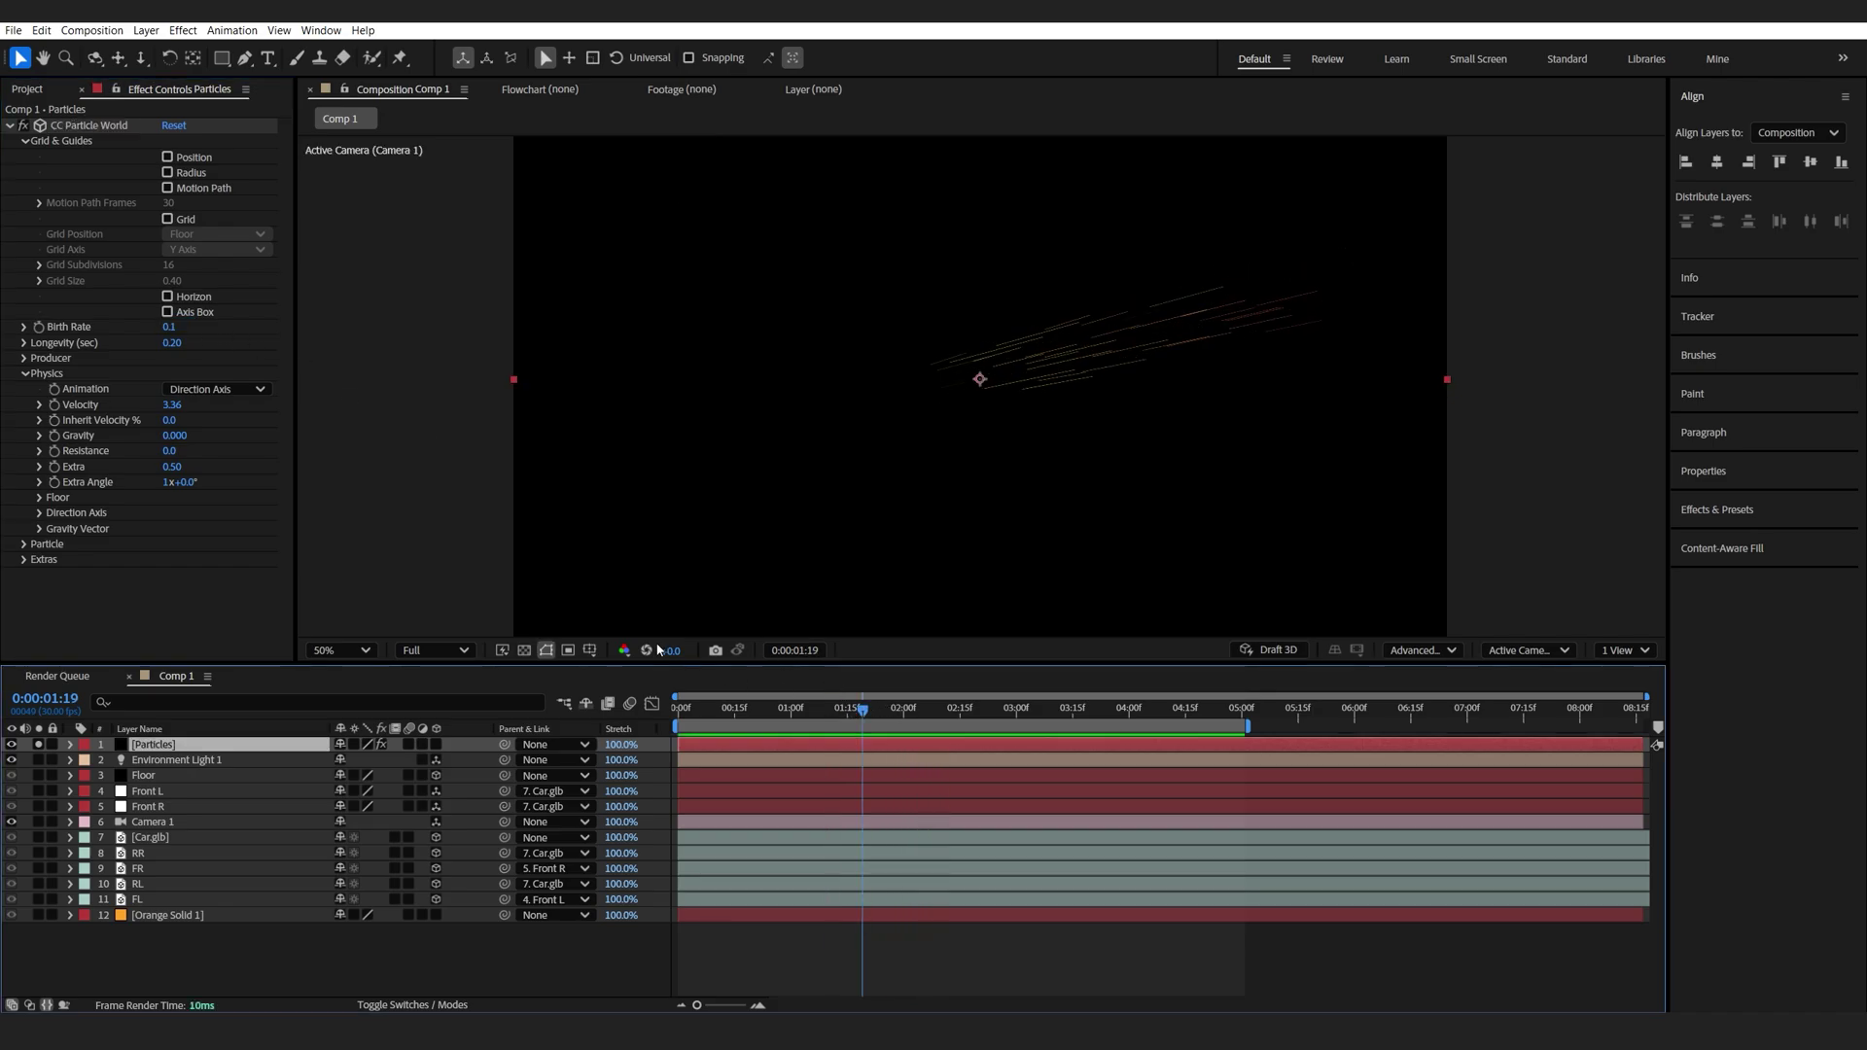
Spread the particle producer to Radius X 1.555, Radius Y 0.235 and Radius Z 1.105.
left_click(26, 359)
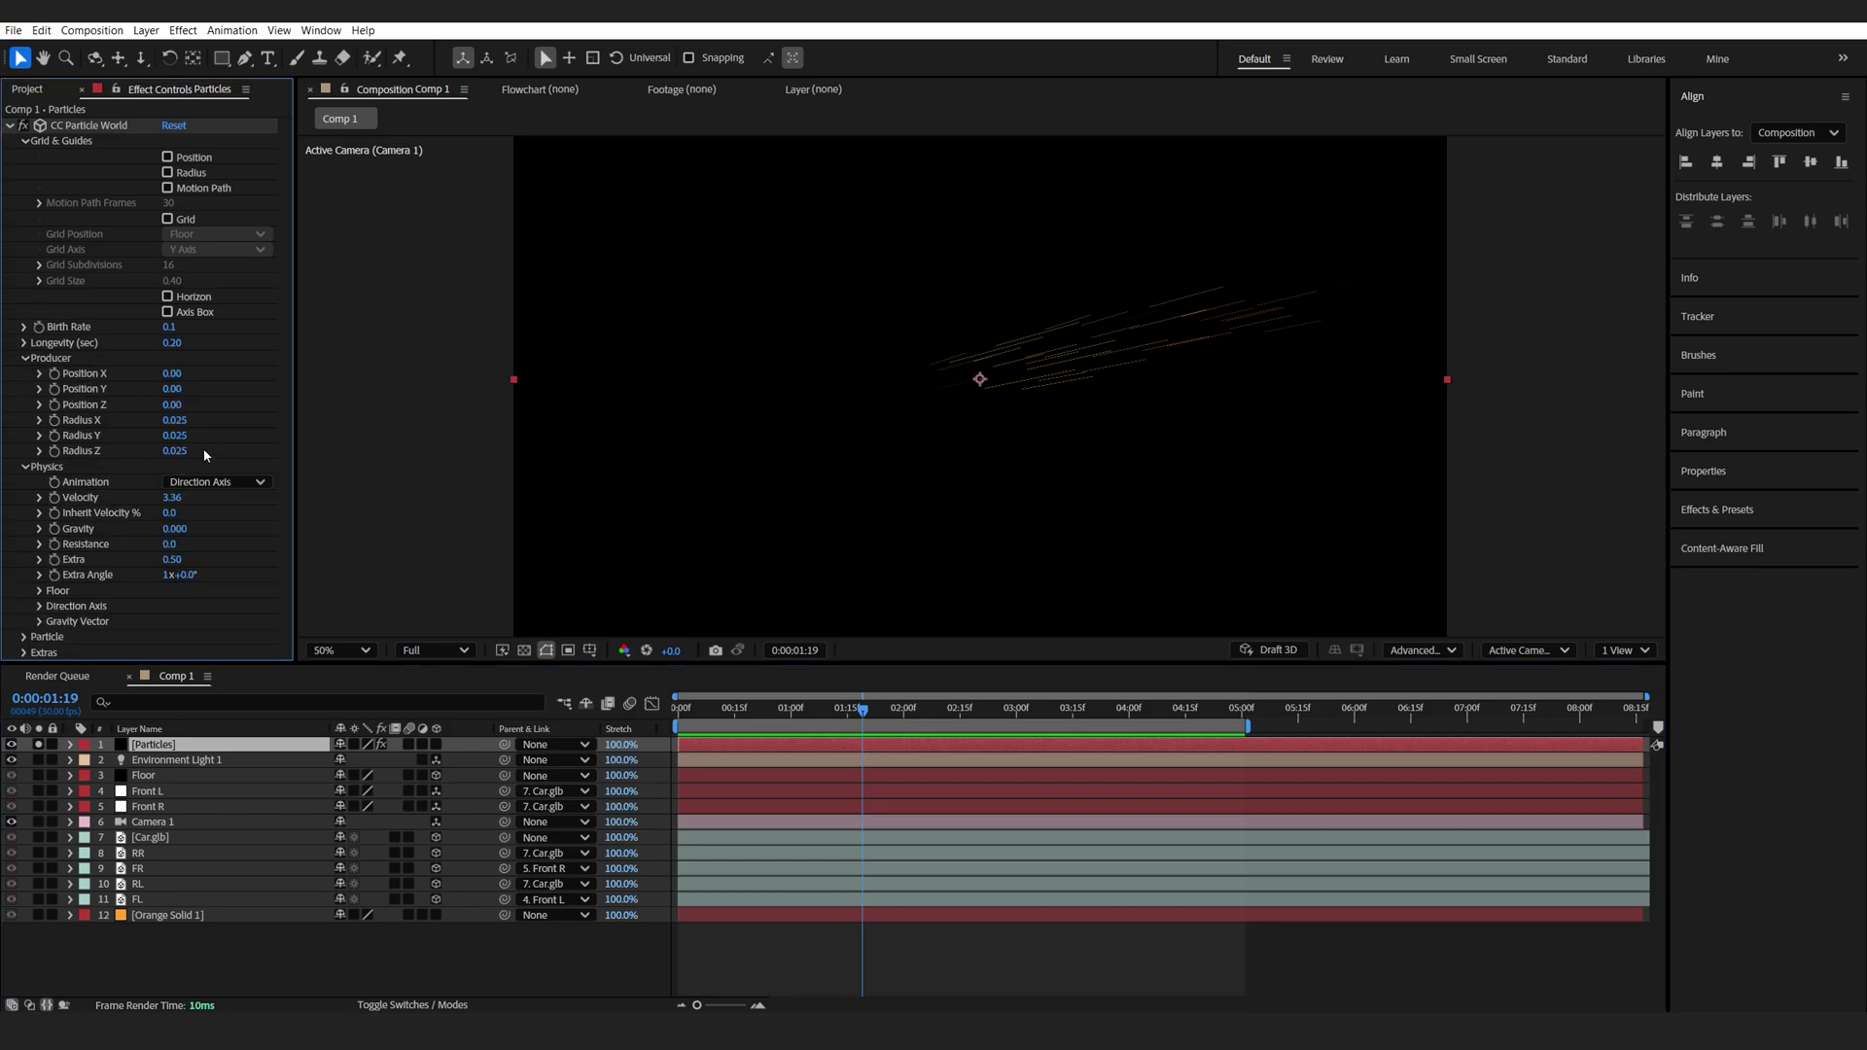
left_click_drag(174, 420, 272, 455)
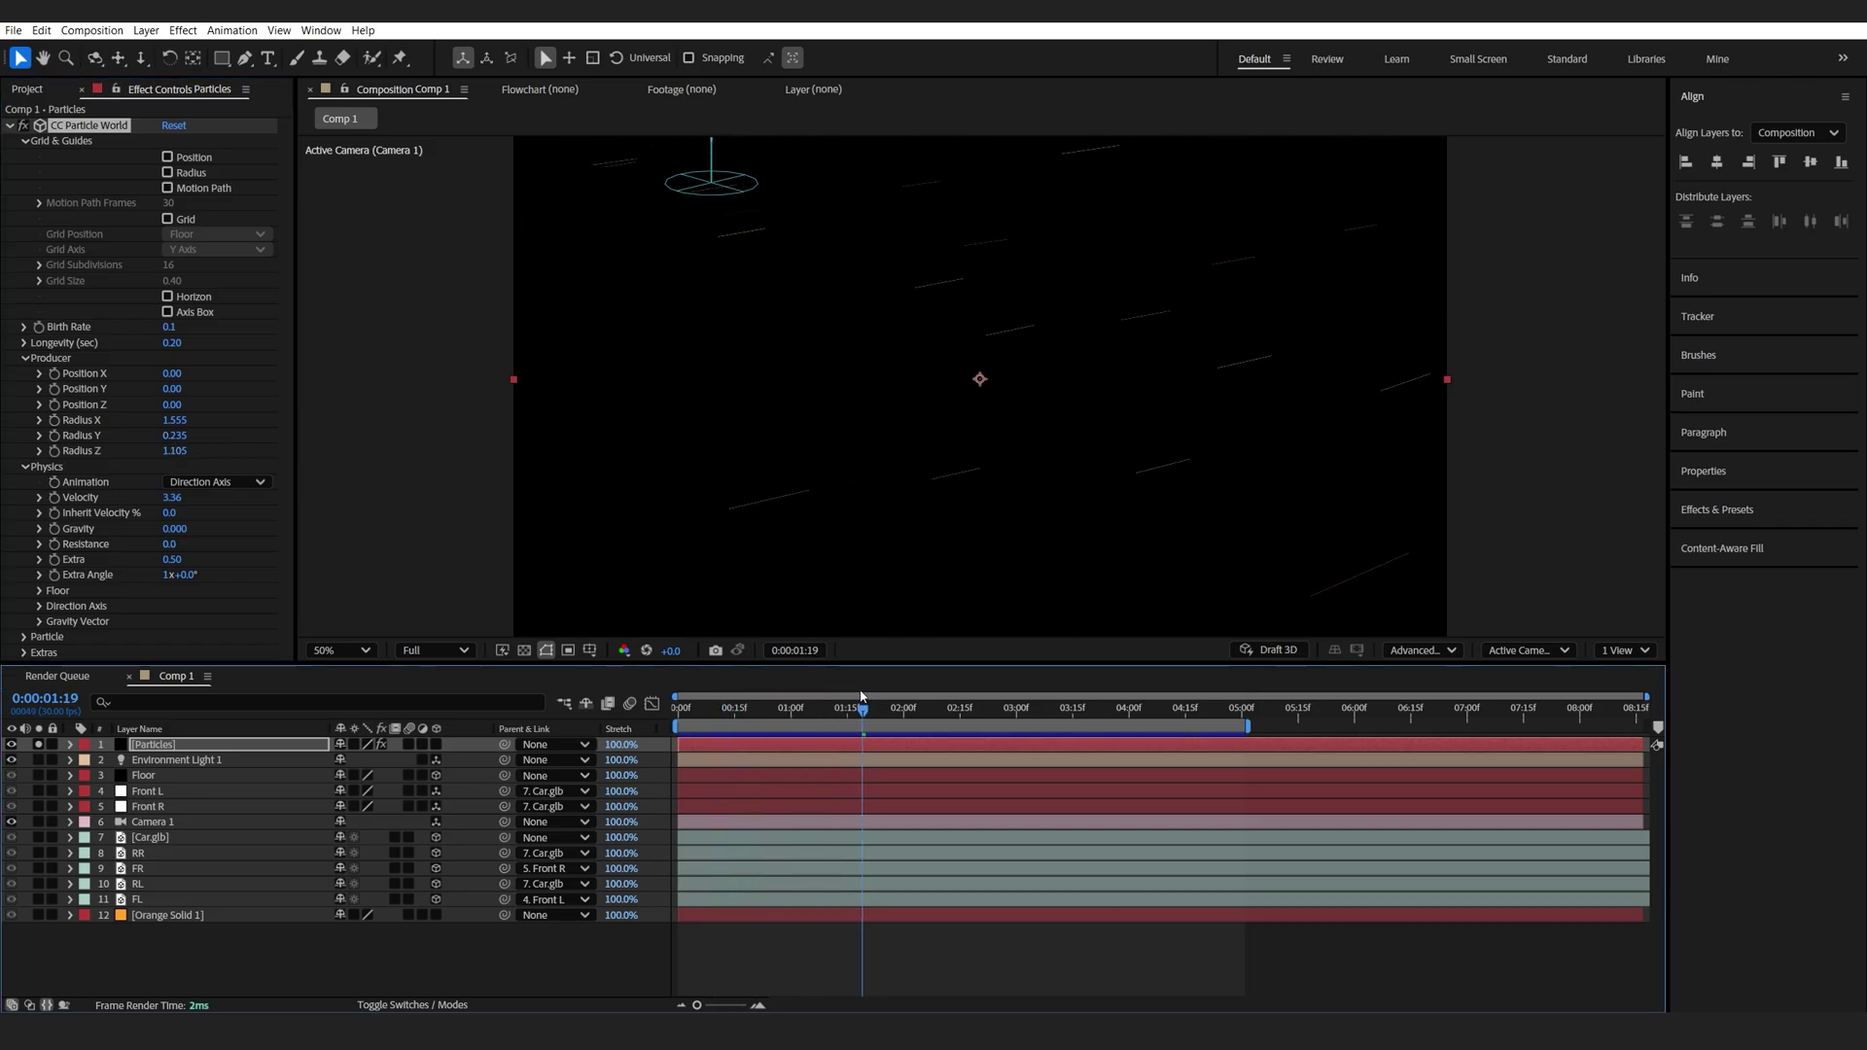
Shift the Particles layer about one second earlier so particles are already flowing at the first frame, and preview it.
left_click_drag(862, 697, 958, 704)
left_click_drag(751, 748, 637, 710)
key("space")
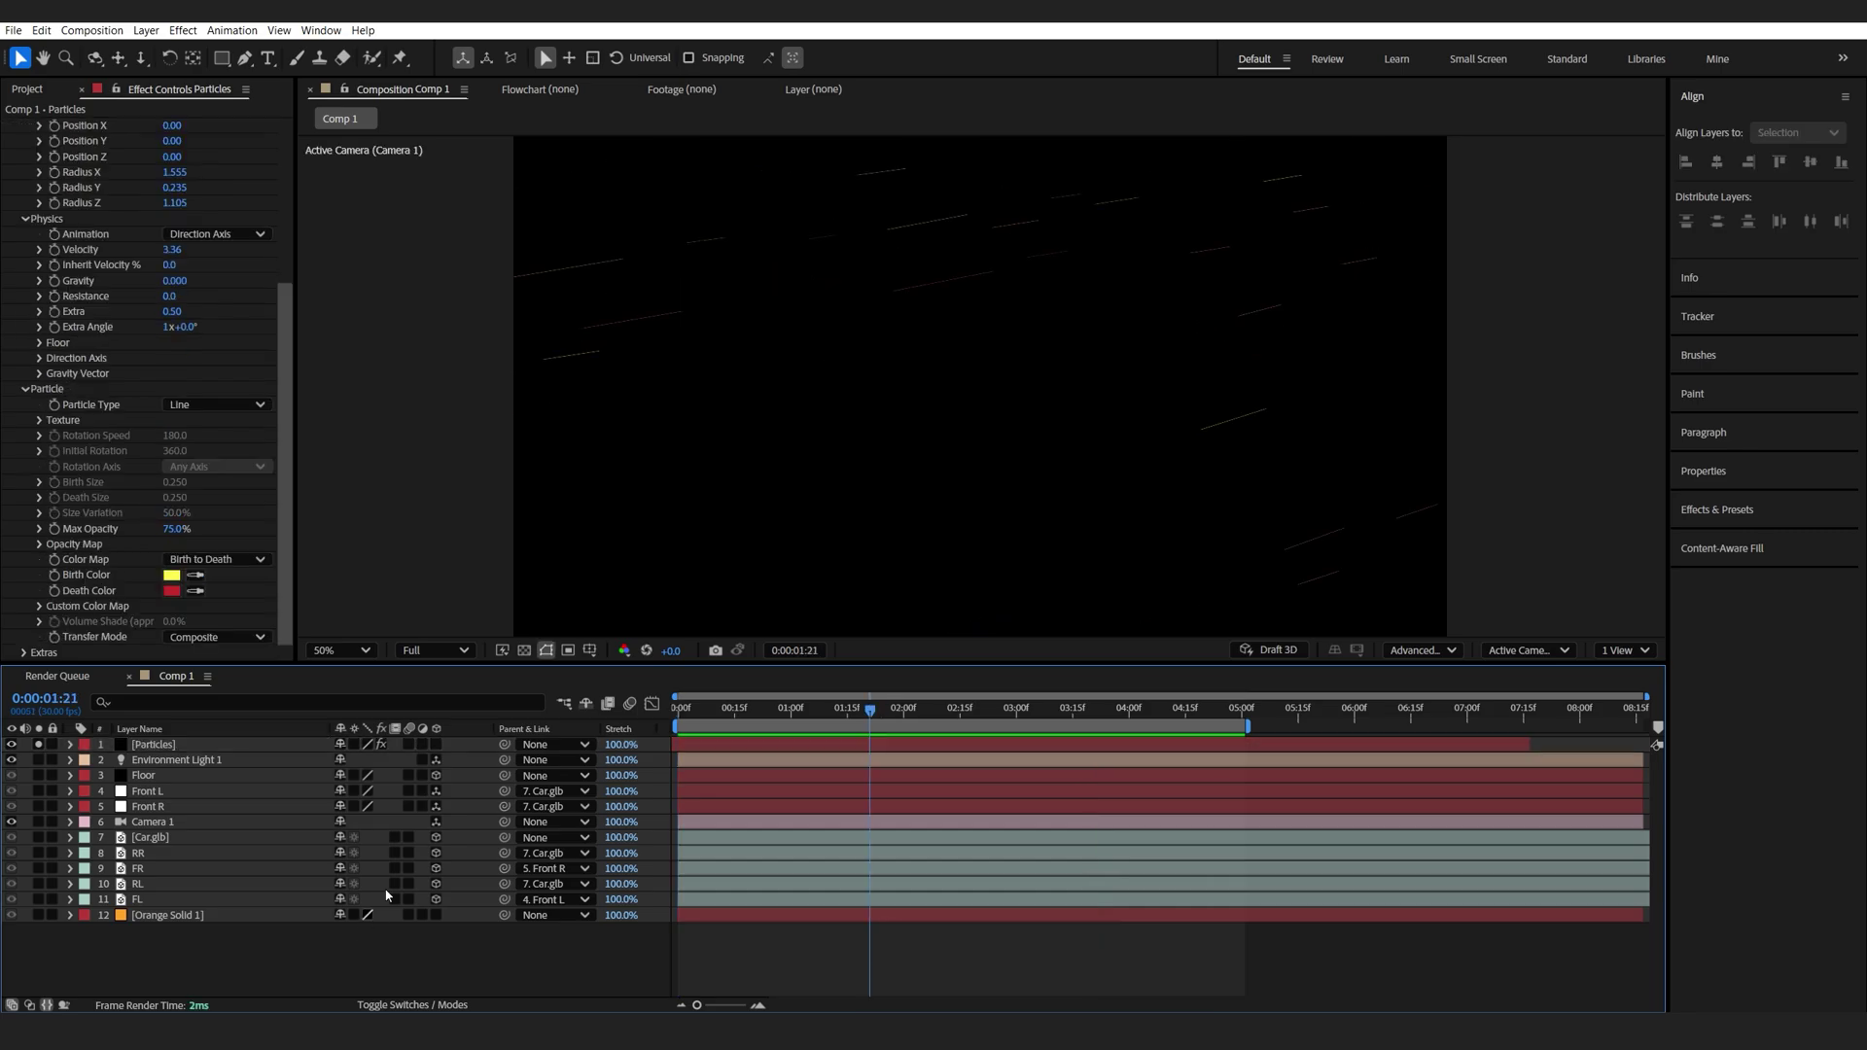
Apply the Fill effect to the Particles layer and set its colour to near-white FFF7F7.
left_click(190, 745)
key("ctrl+space")
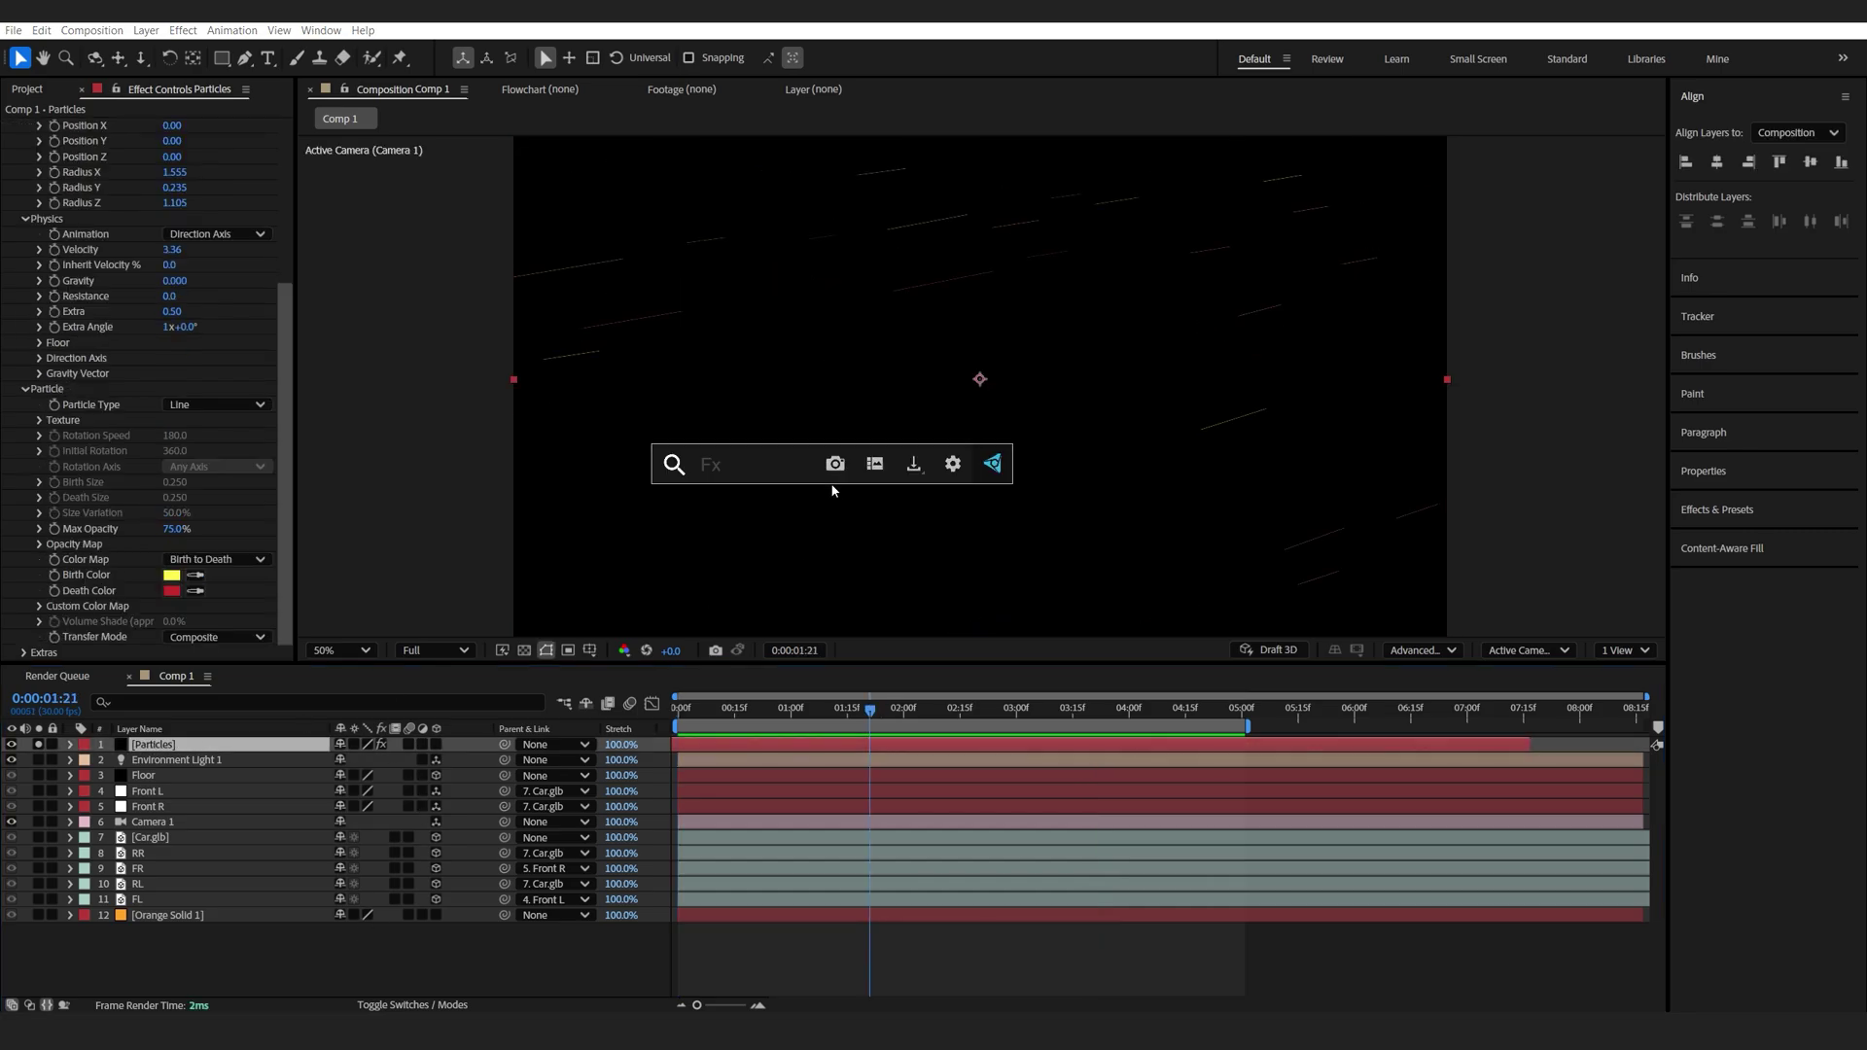
type("fill")
left_click(748, 507)
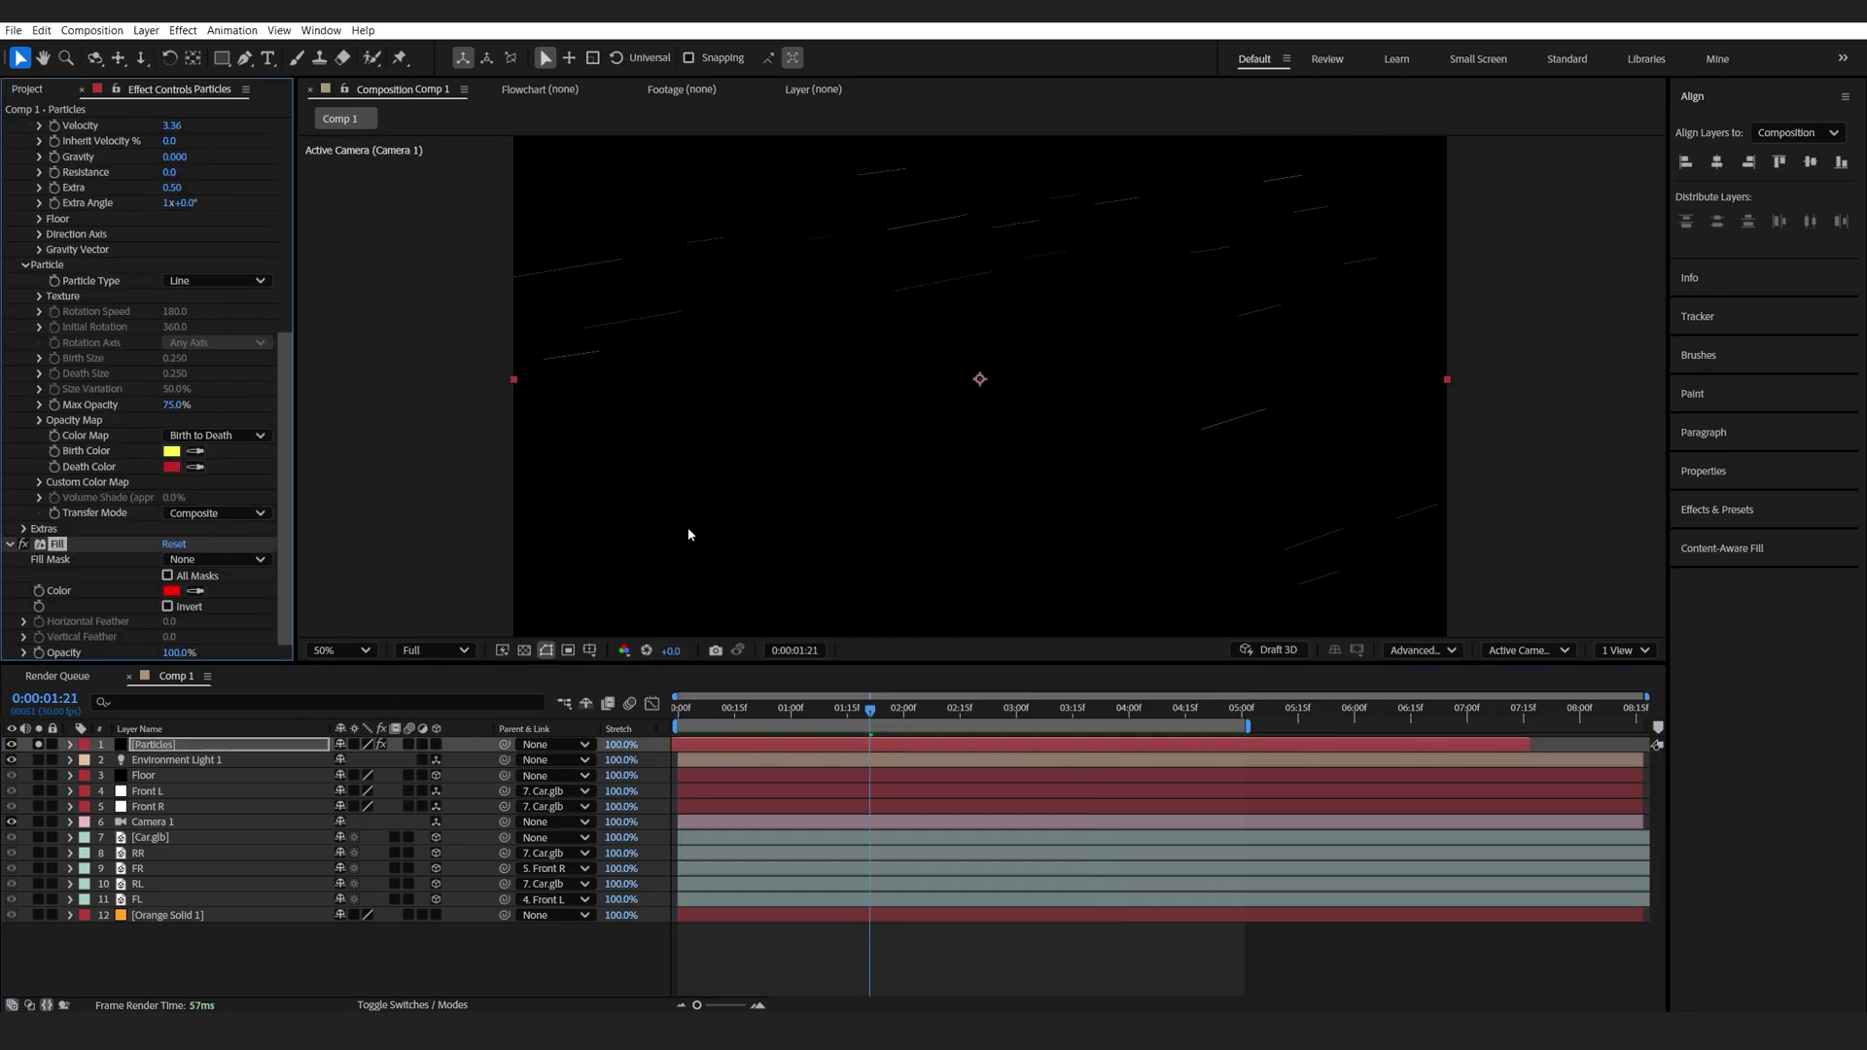
left_click(172, 590)
left_click_drag(747, 439, 726, 401)
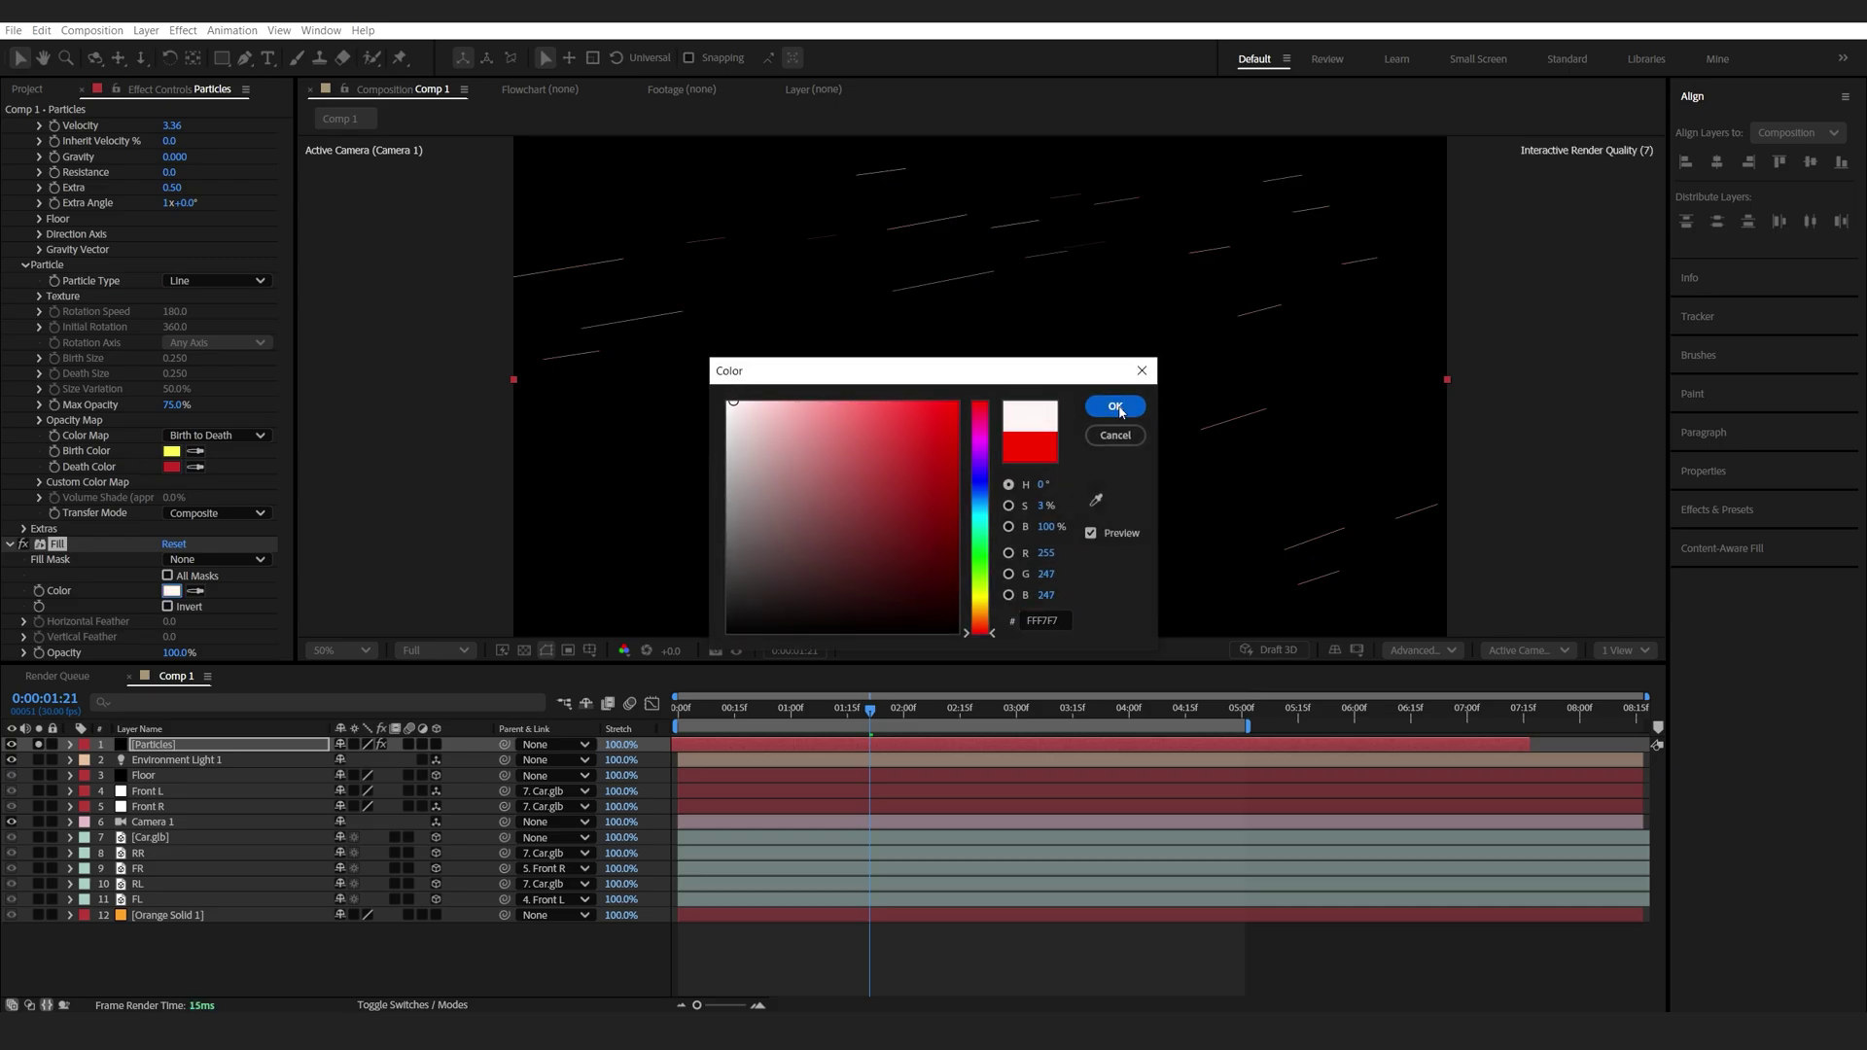
left_click(1115, 407)
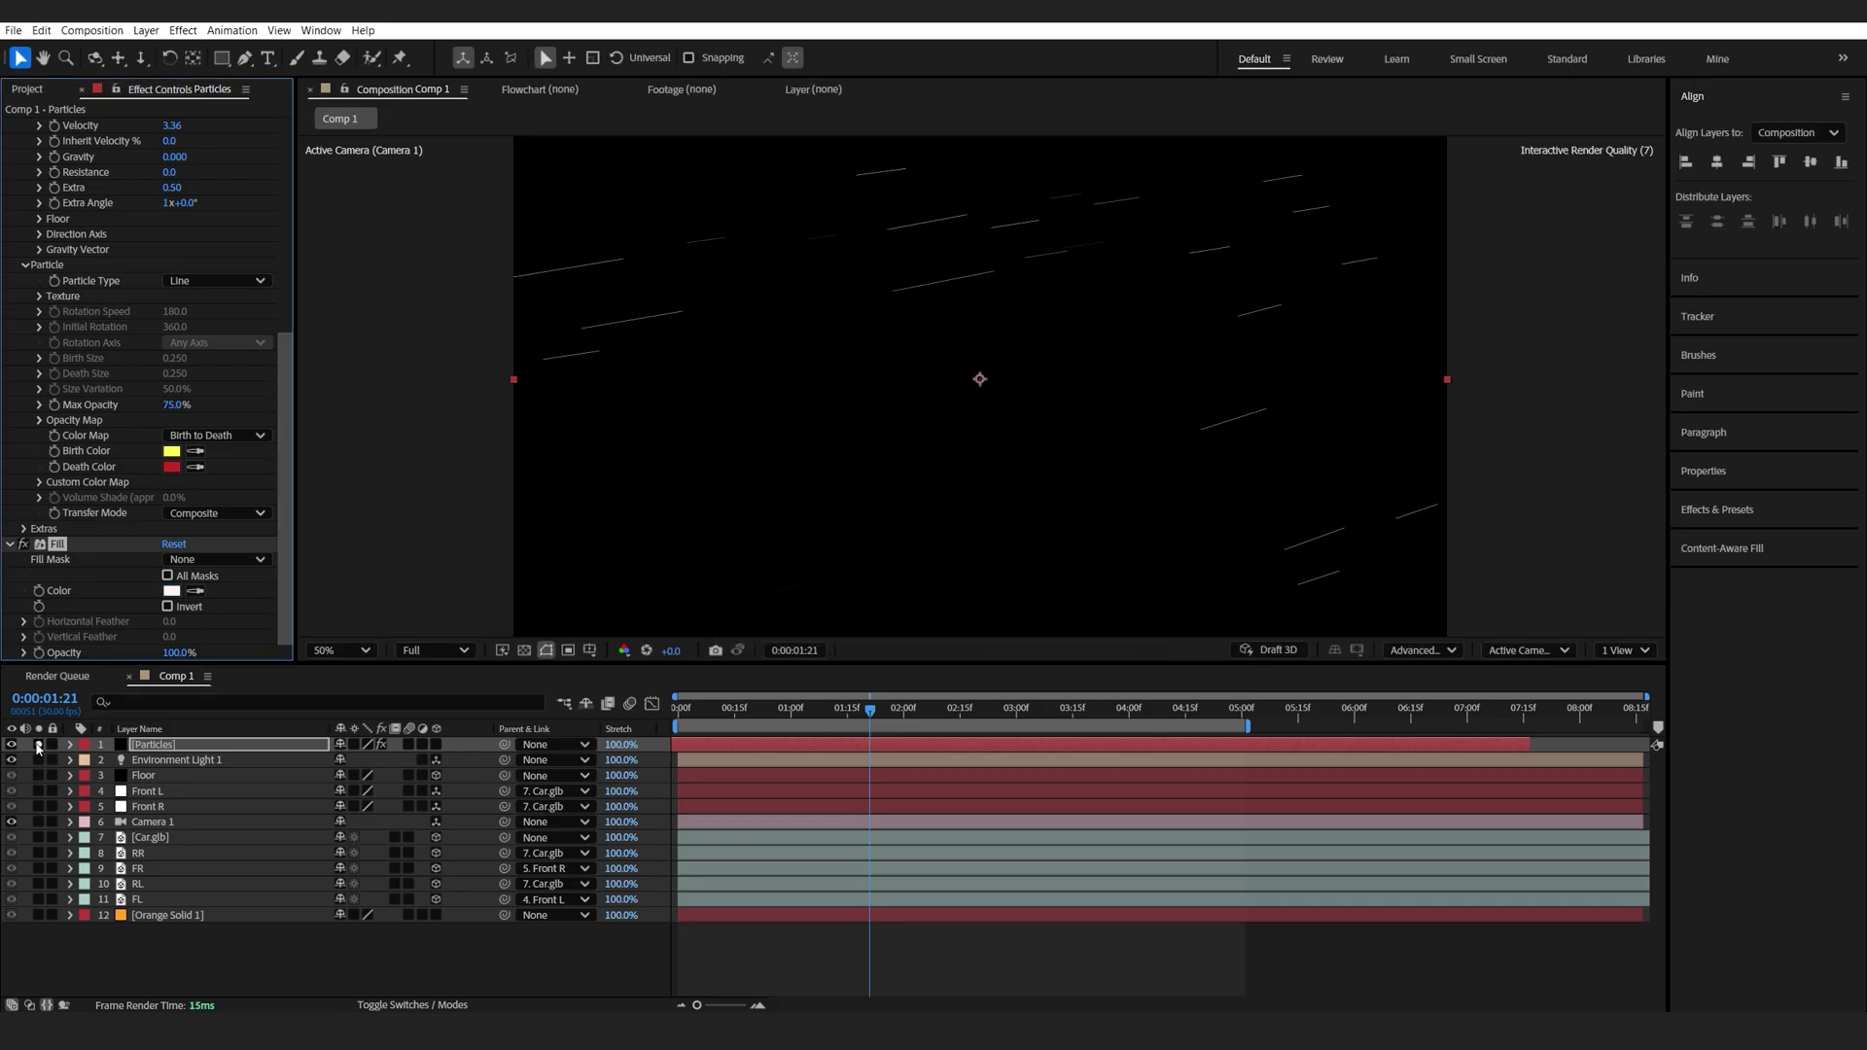
Unsolo the Particles layer to show the whole scene and set its Fill colour to black, 000000.
left_click(38, 743)
left_click(172, 590)
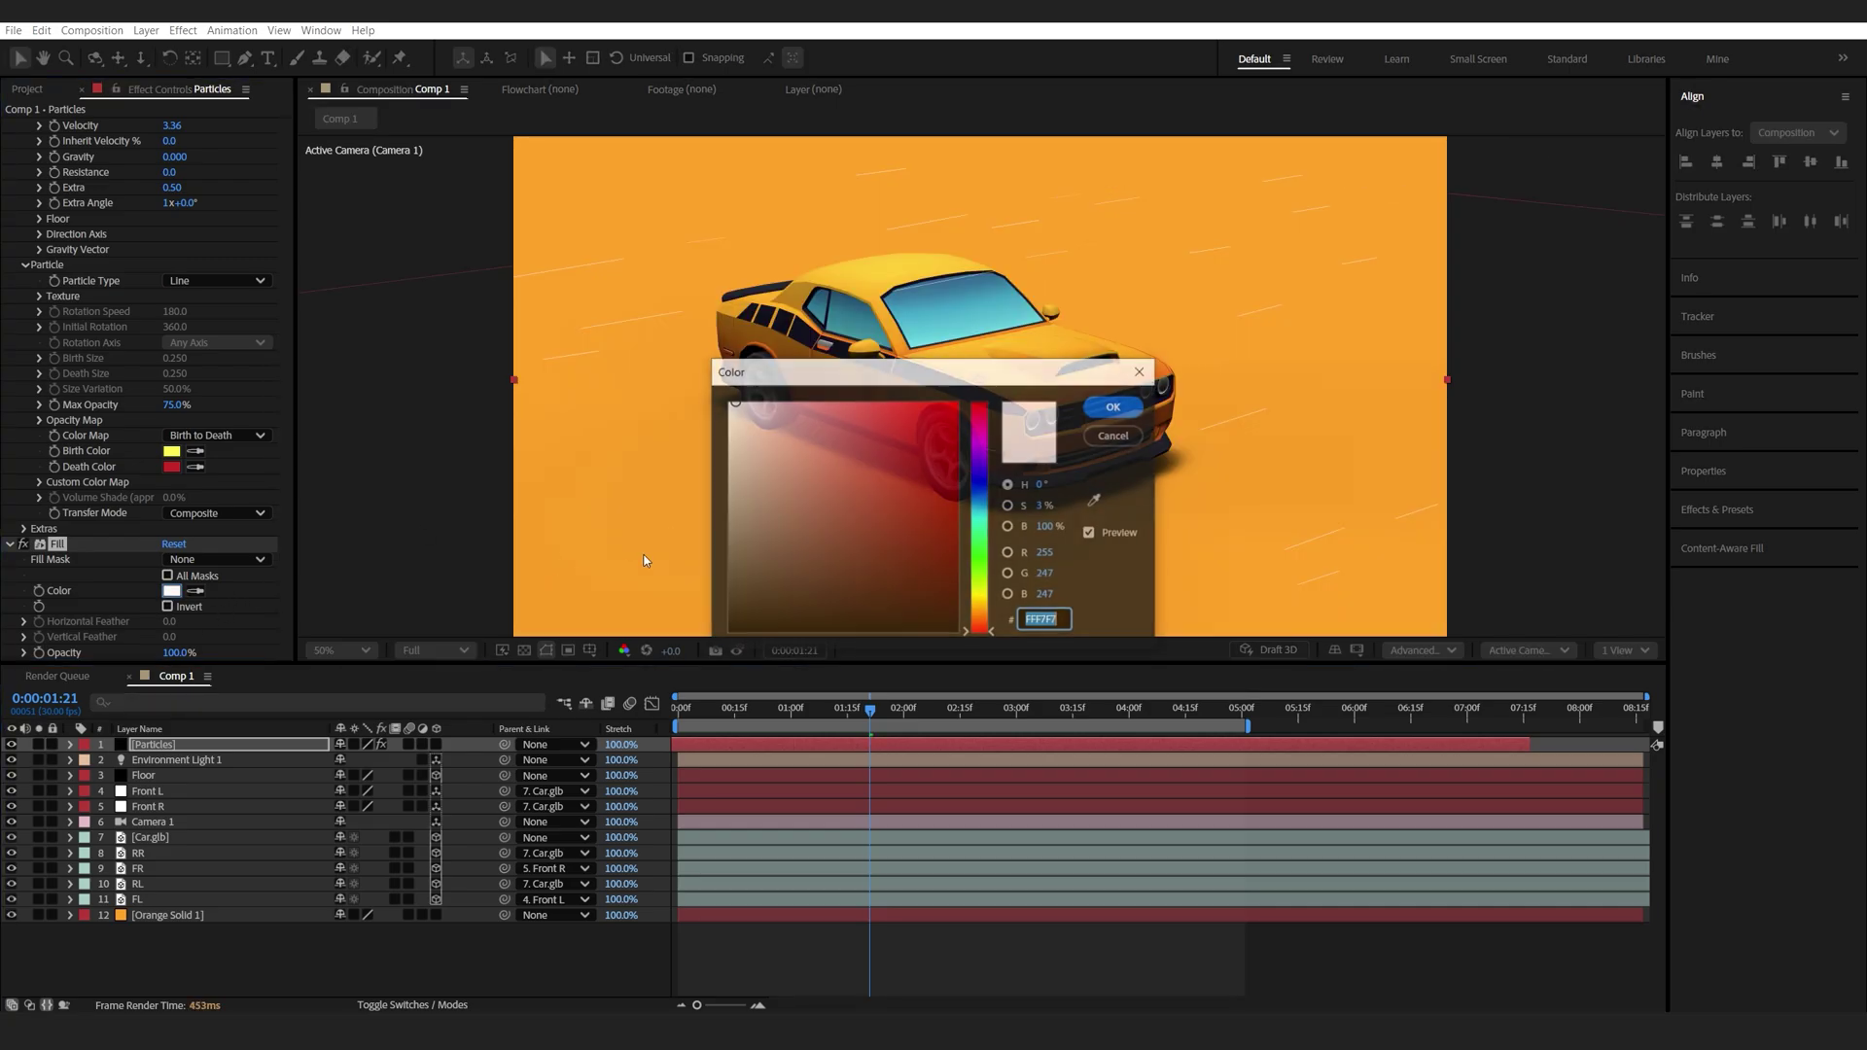
type("000000")
left_click(1114, 407)
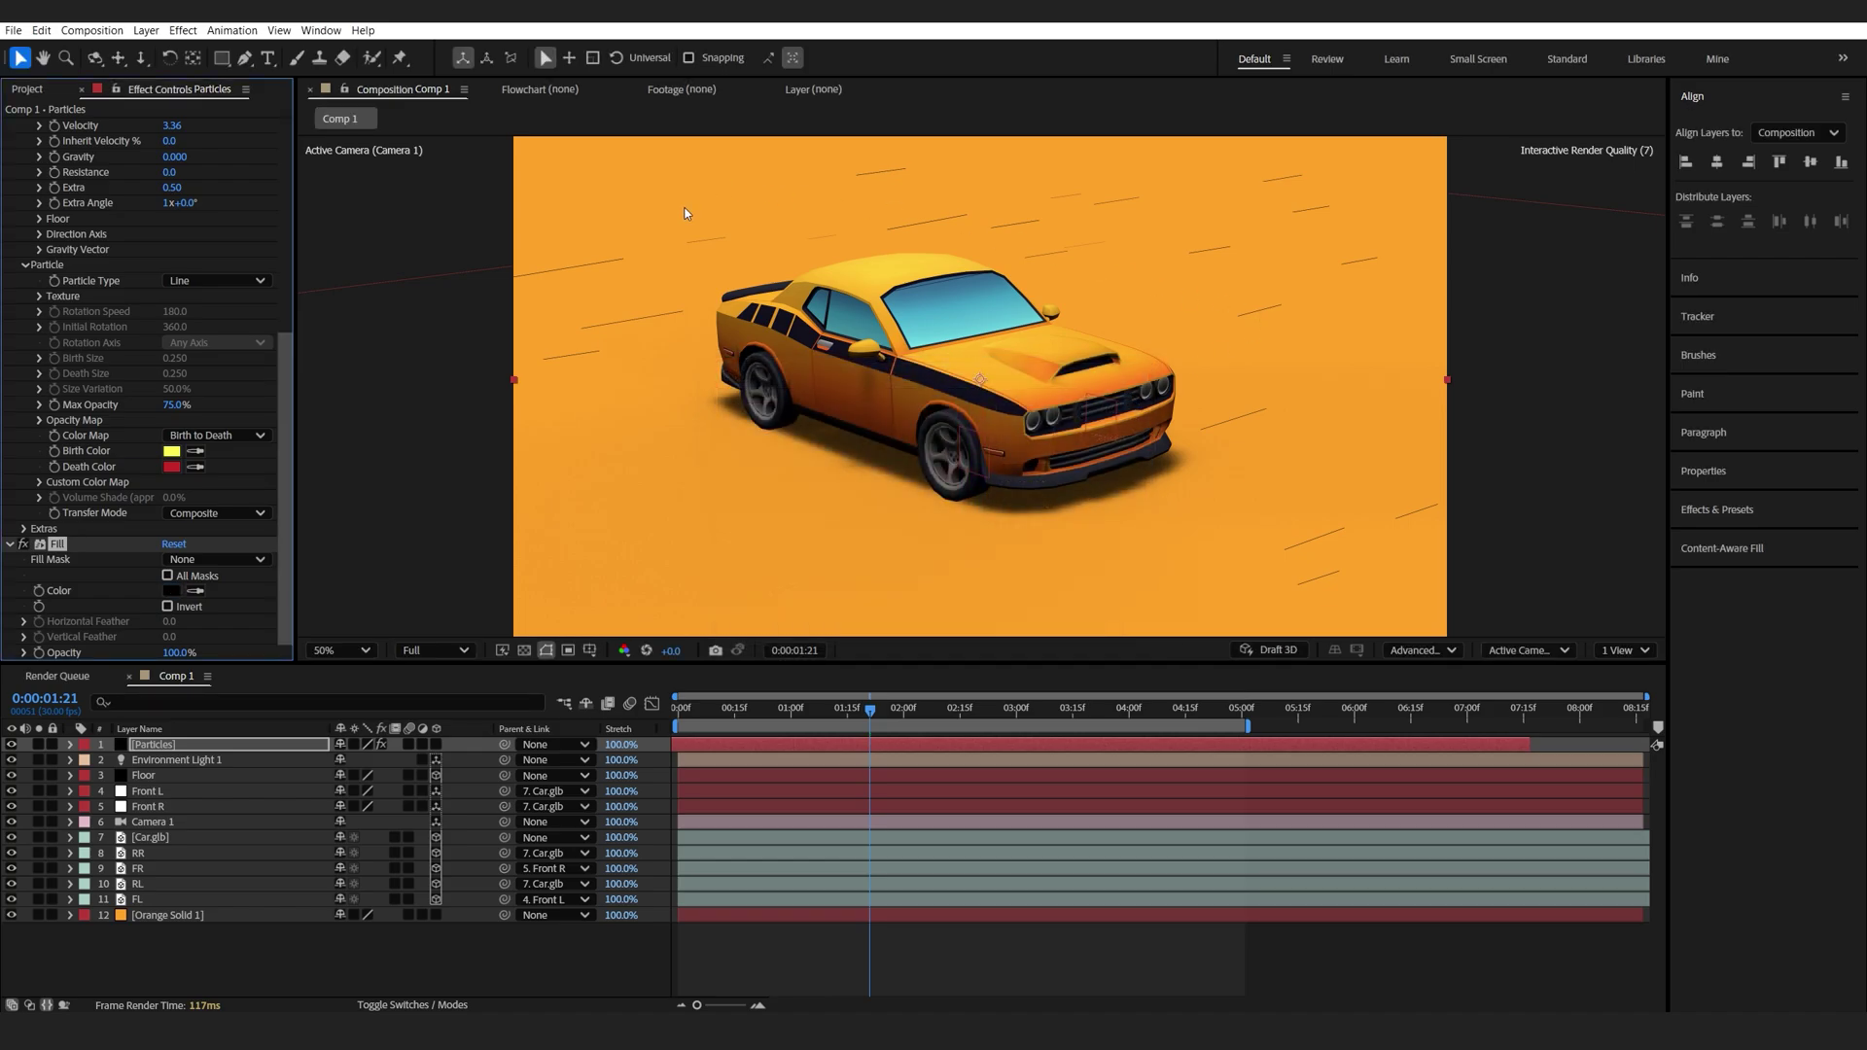
Set Axis Y of the particles' Direction Axis to -0.240 so the streaks run along the car's direction.
scroll(143, 352, "up", 5)
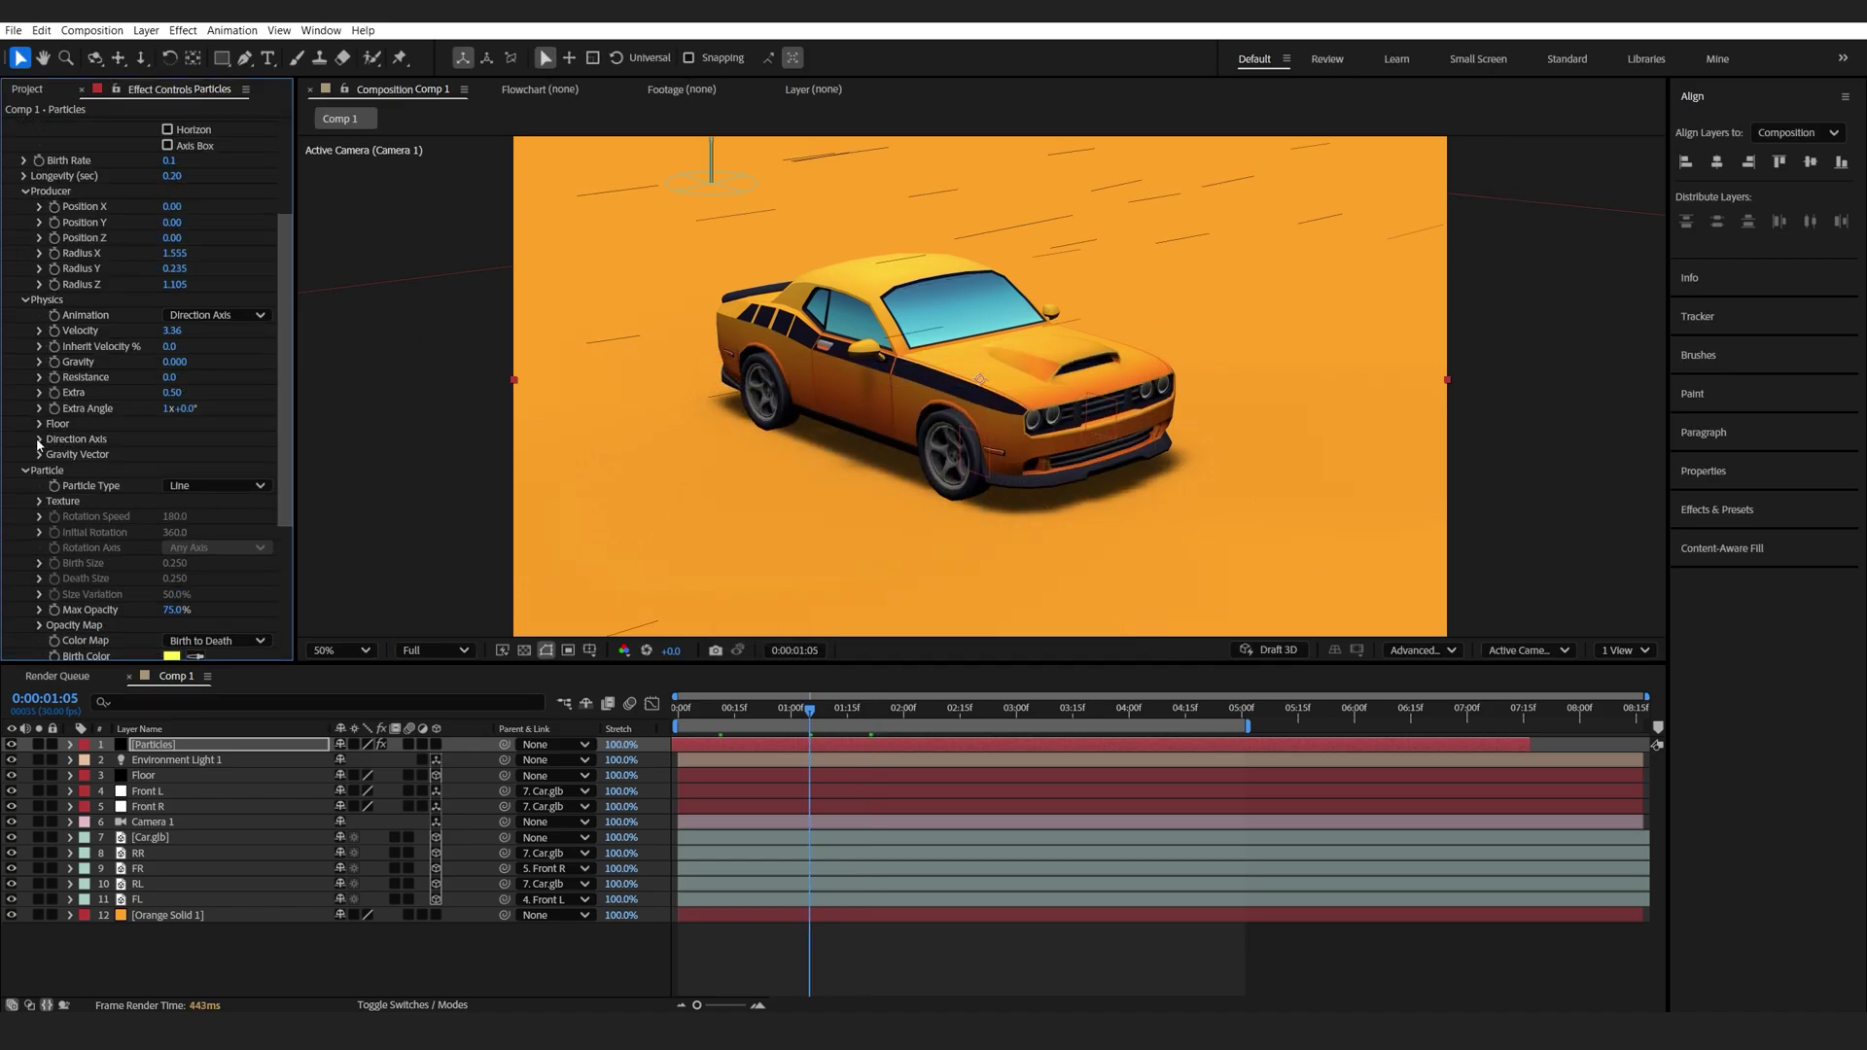
left_click(39, 440)
left_click_drag(806, 721, 900, 714)
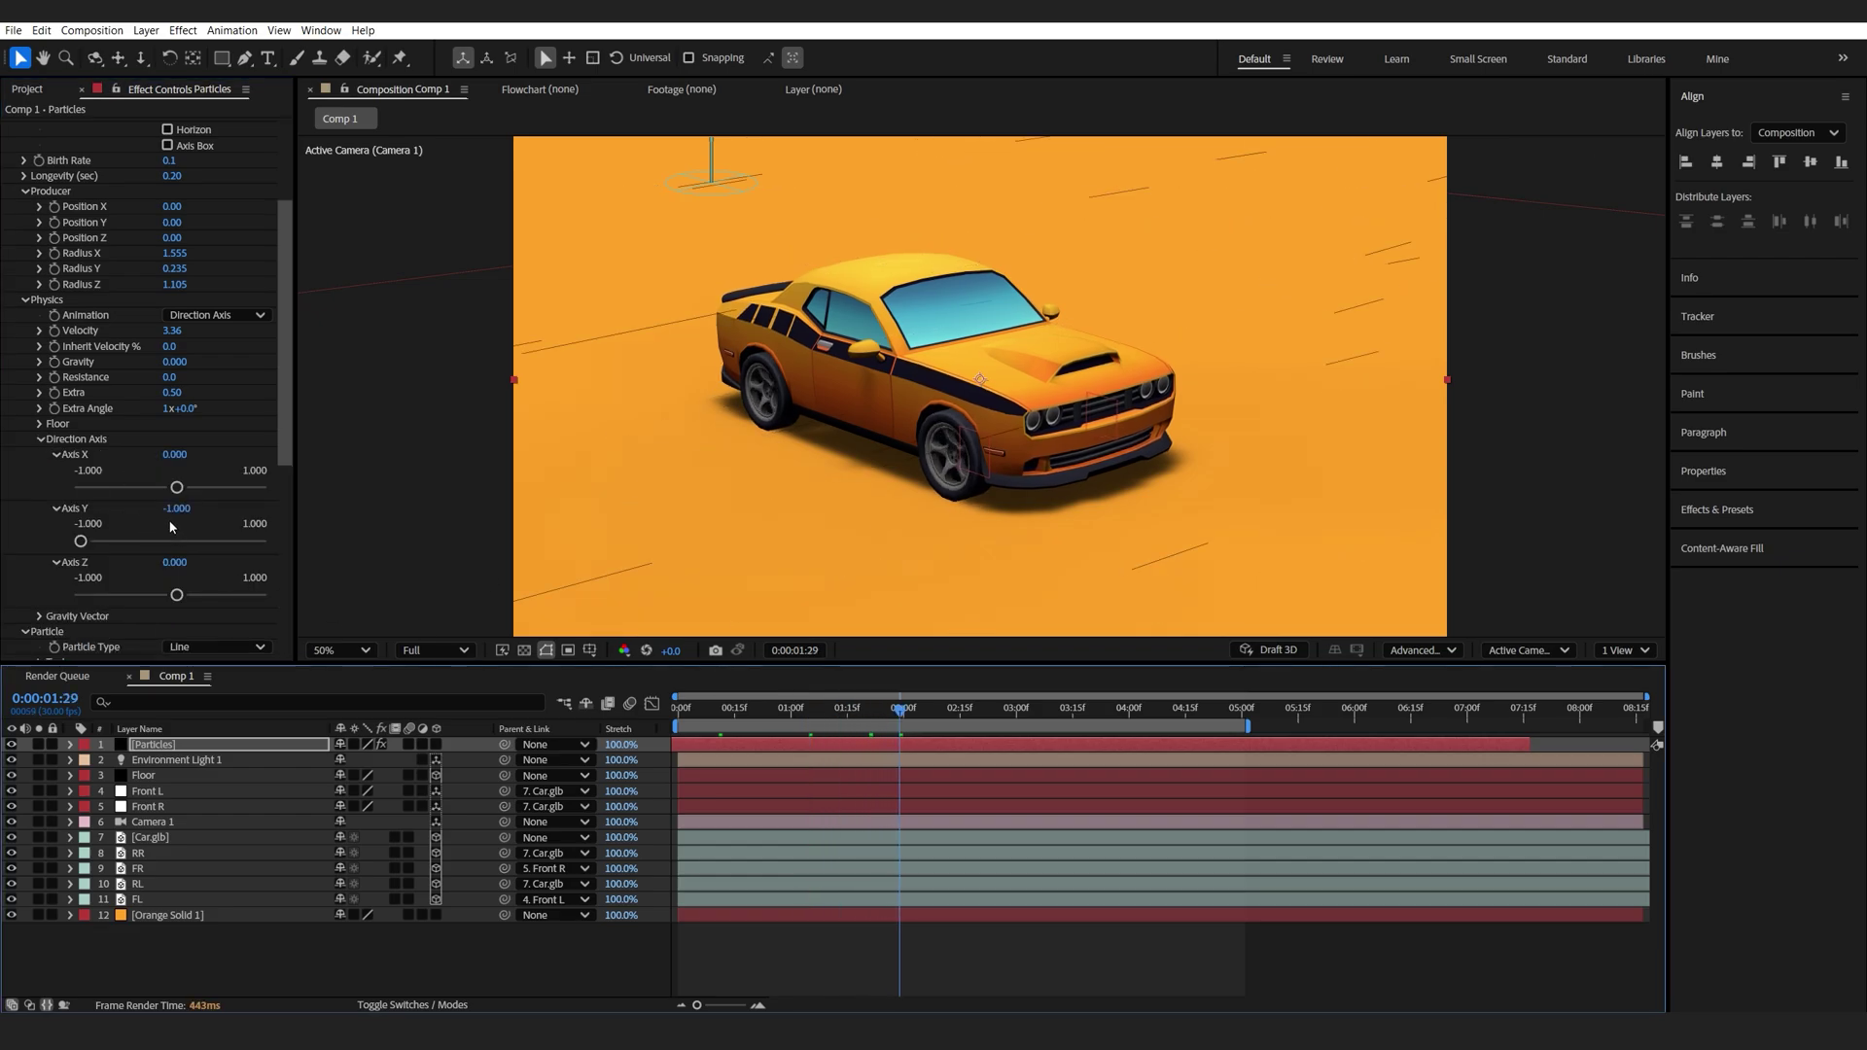
mouse_move(176, 516)
left_mouse_down()
mouse_move(159, 514)
mouse_move(226, 515)
left_mouse_up()
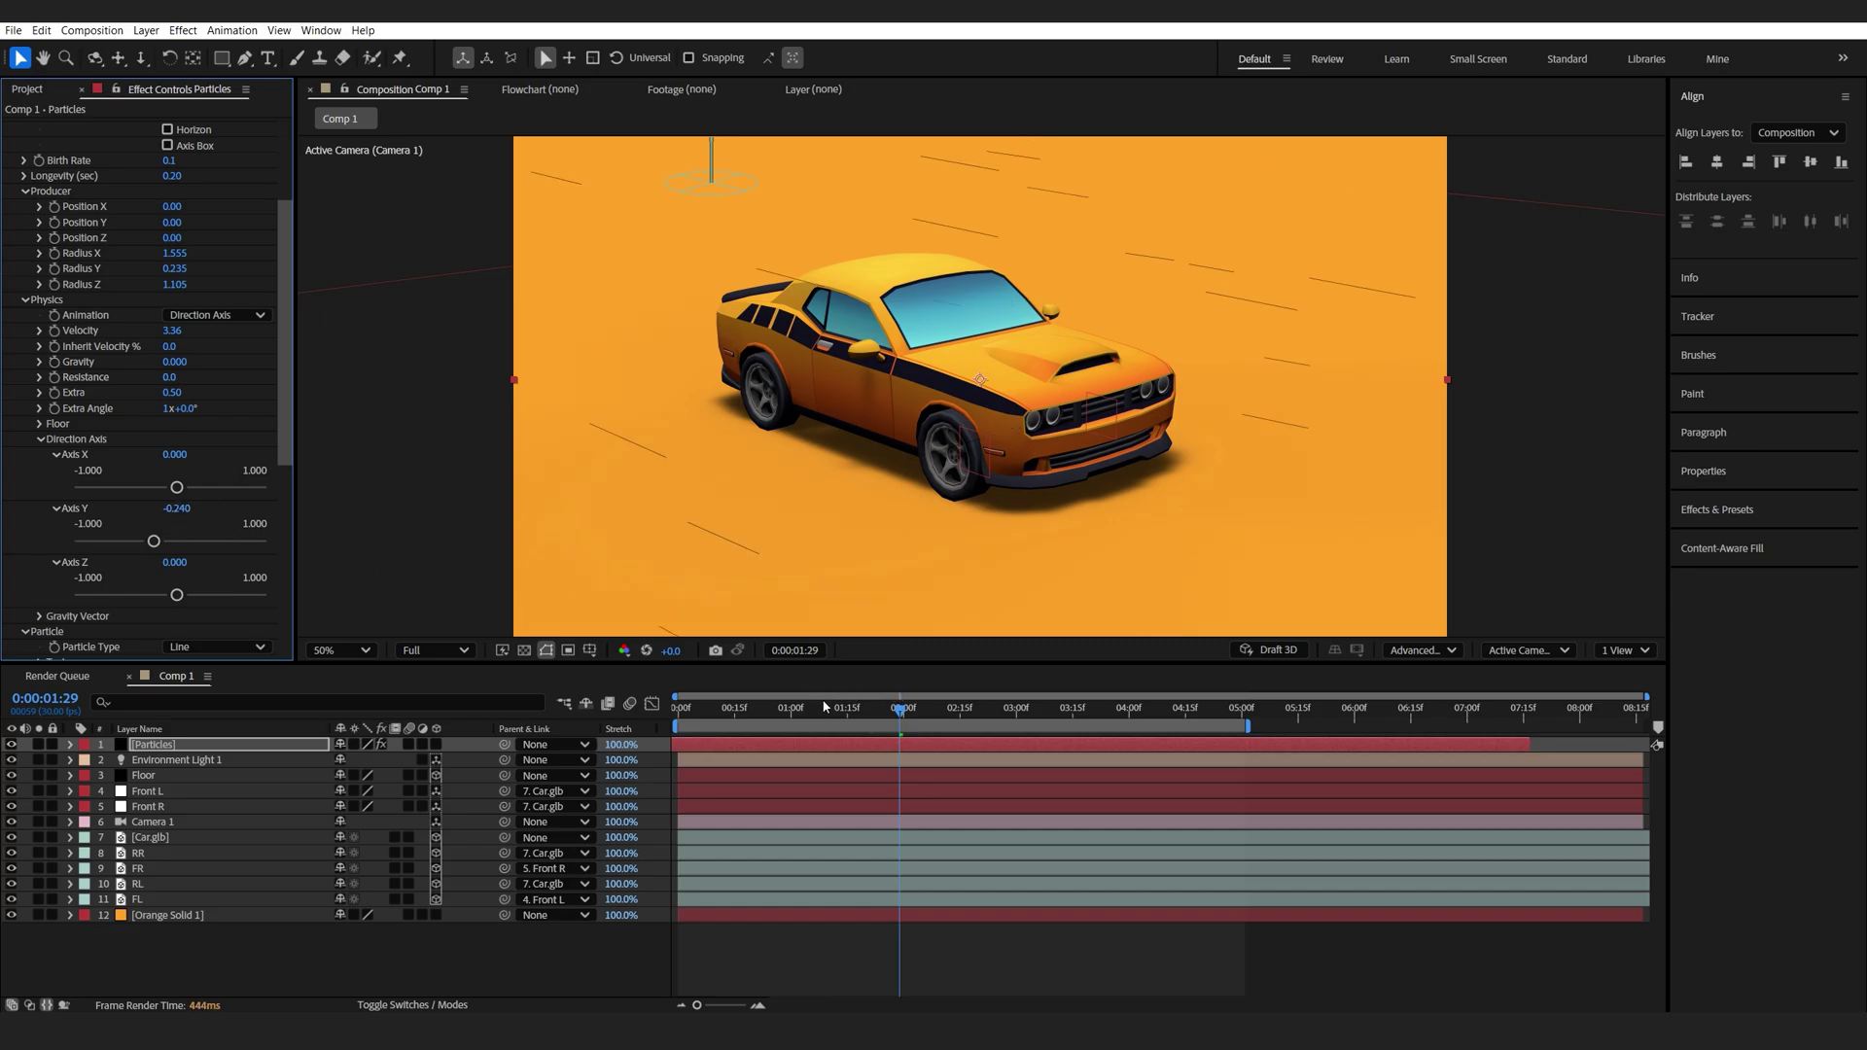
Set the Fill colour of the Particles layer to a neutral near-white.
scroll(56, 582, "down", 5)
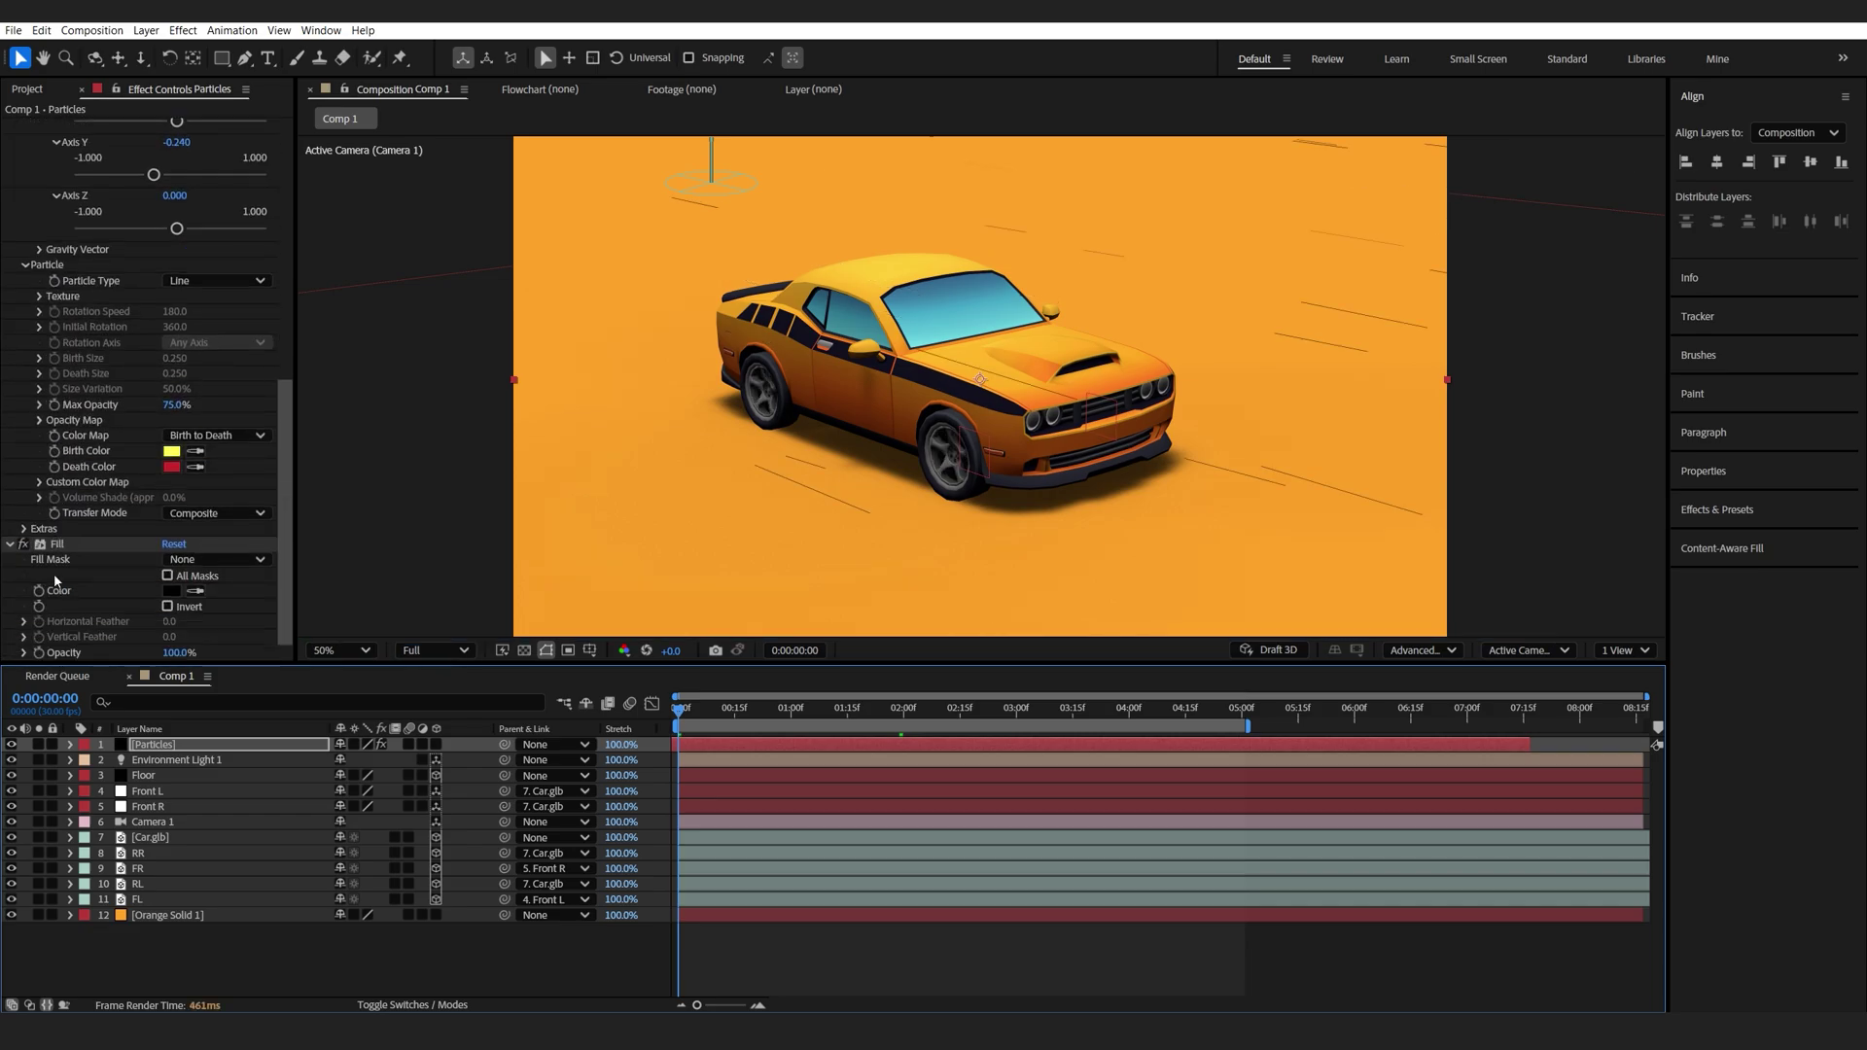
left_click(173, 591)
left_click_drag(756, 434, 671, 383)
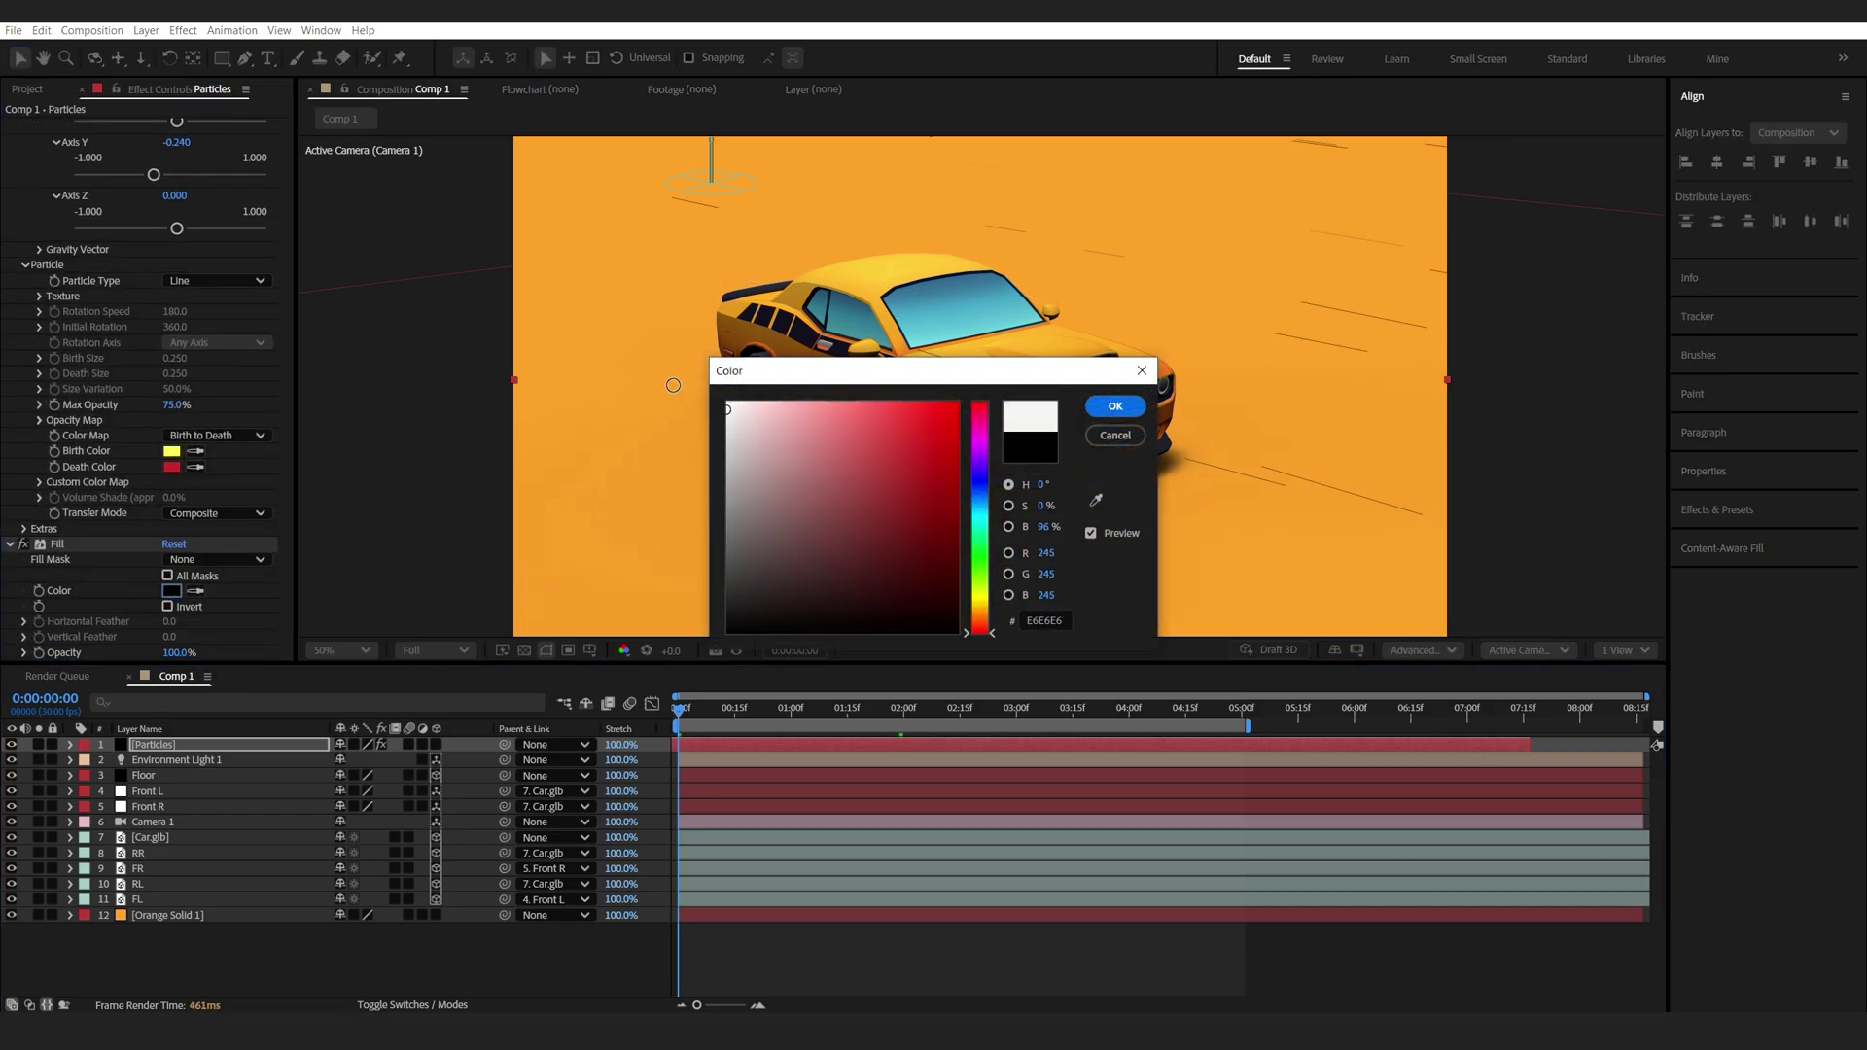
left_click(1110, 406)
Set the Particles layer's opacity to 50%.
key("t")
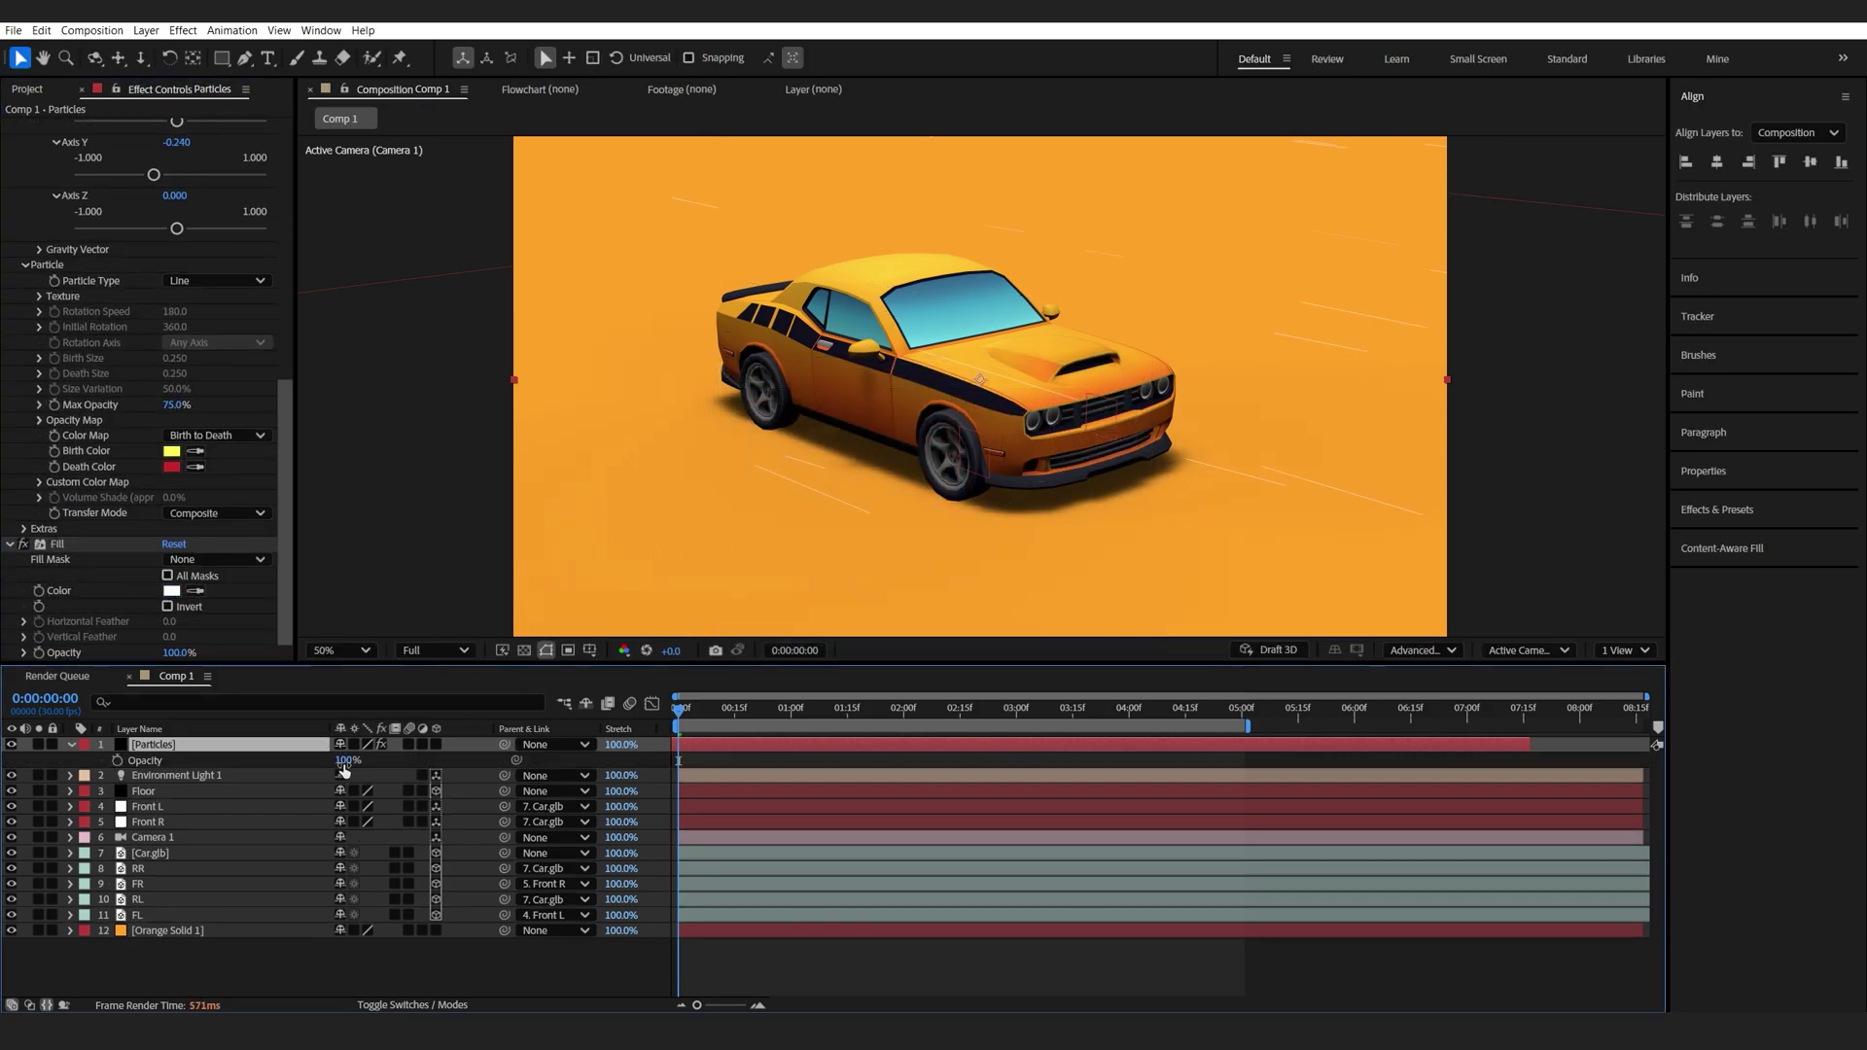
type("50")
left_click(406, 766)
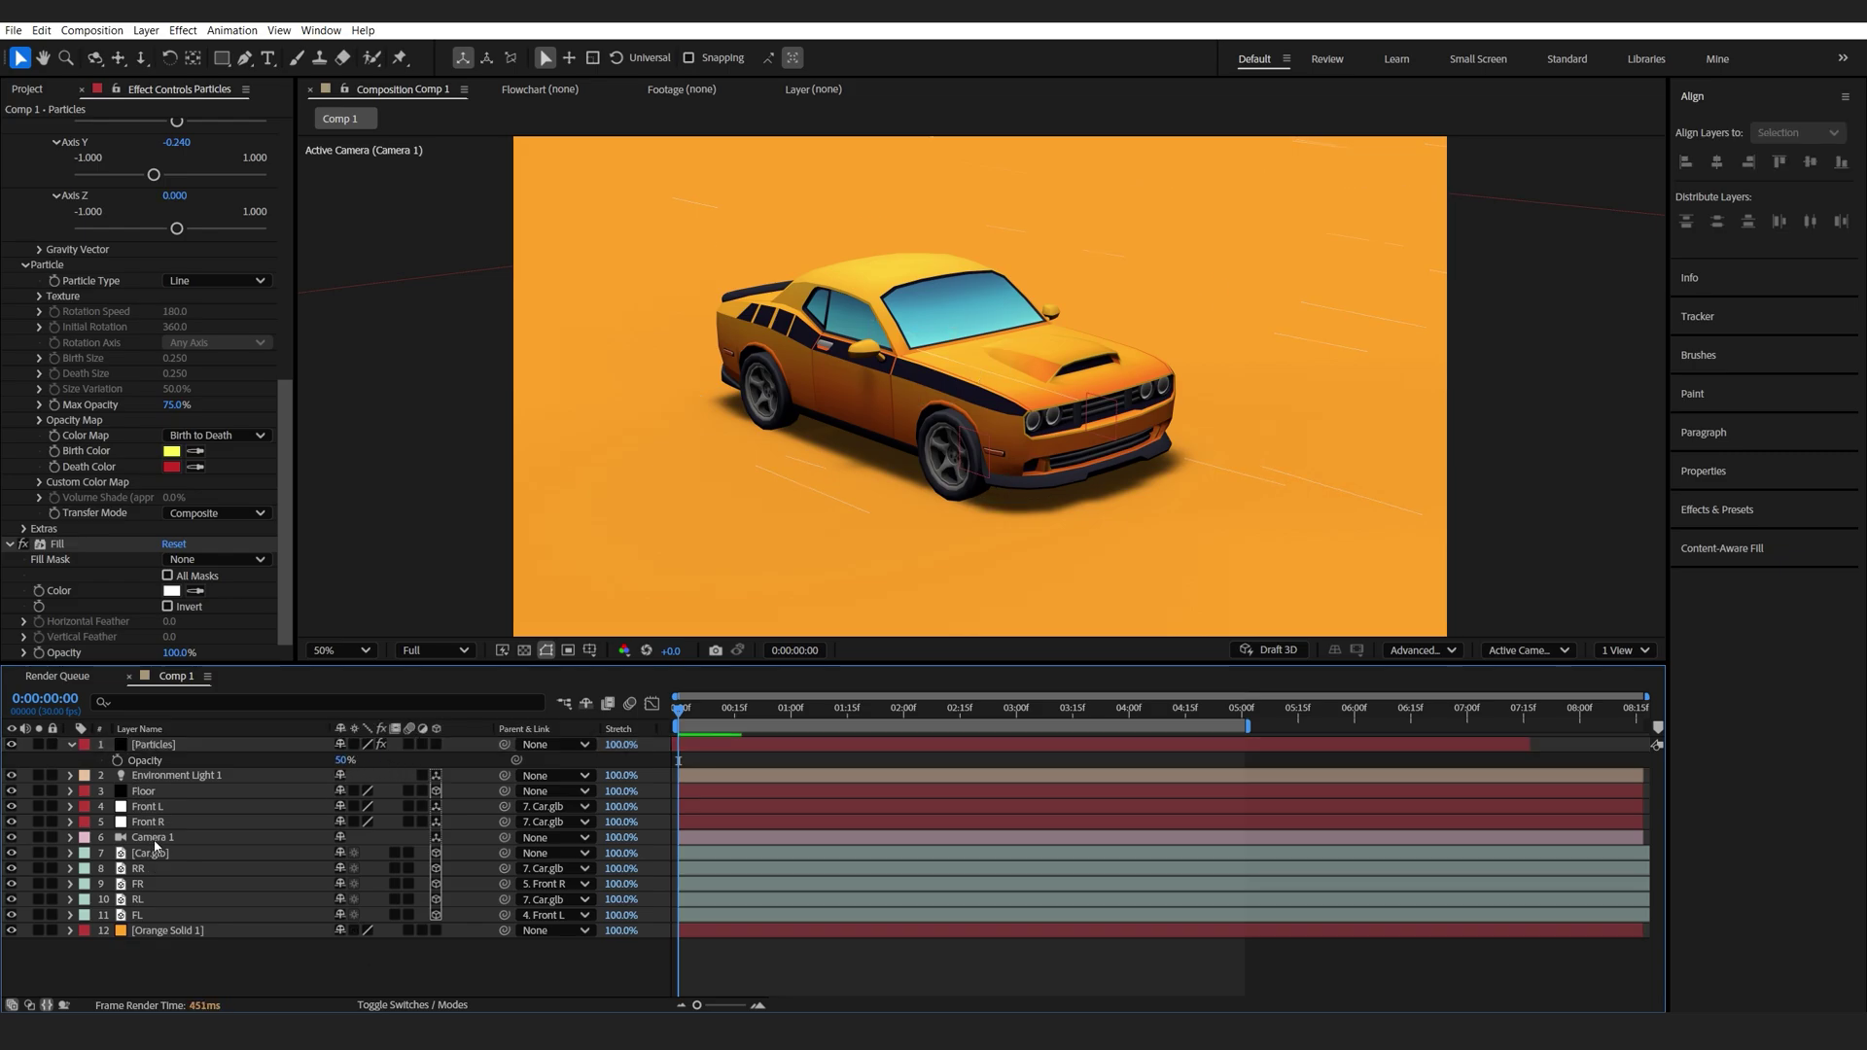
Keyframe Camera 1's Point of Interest and Position at 0:00:00:00, and orbit the camera at 0:00:05:00 for a second pair of keyframes.
left_click(156, 838)
key("p")
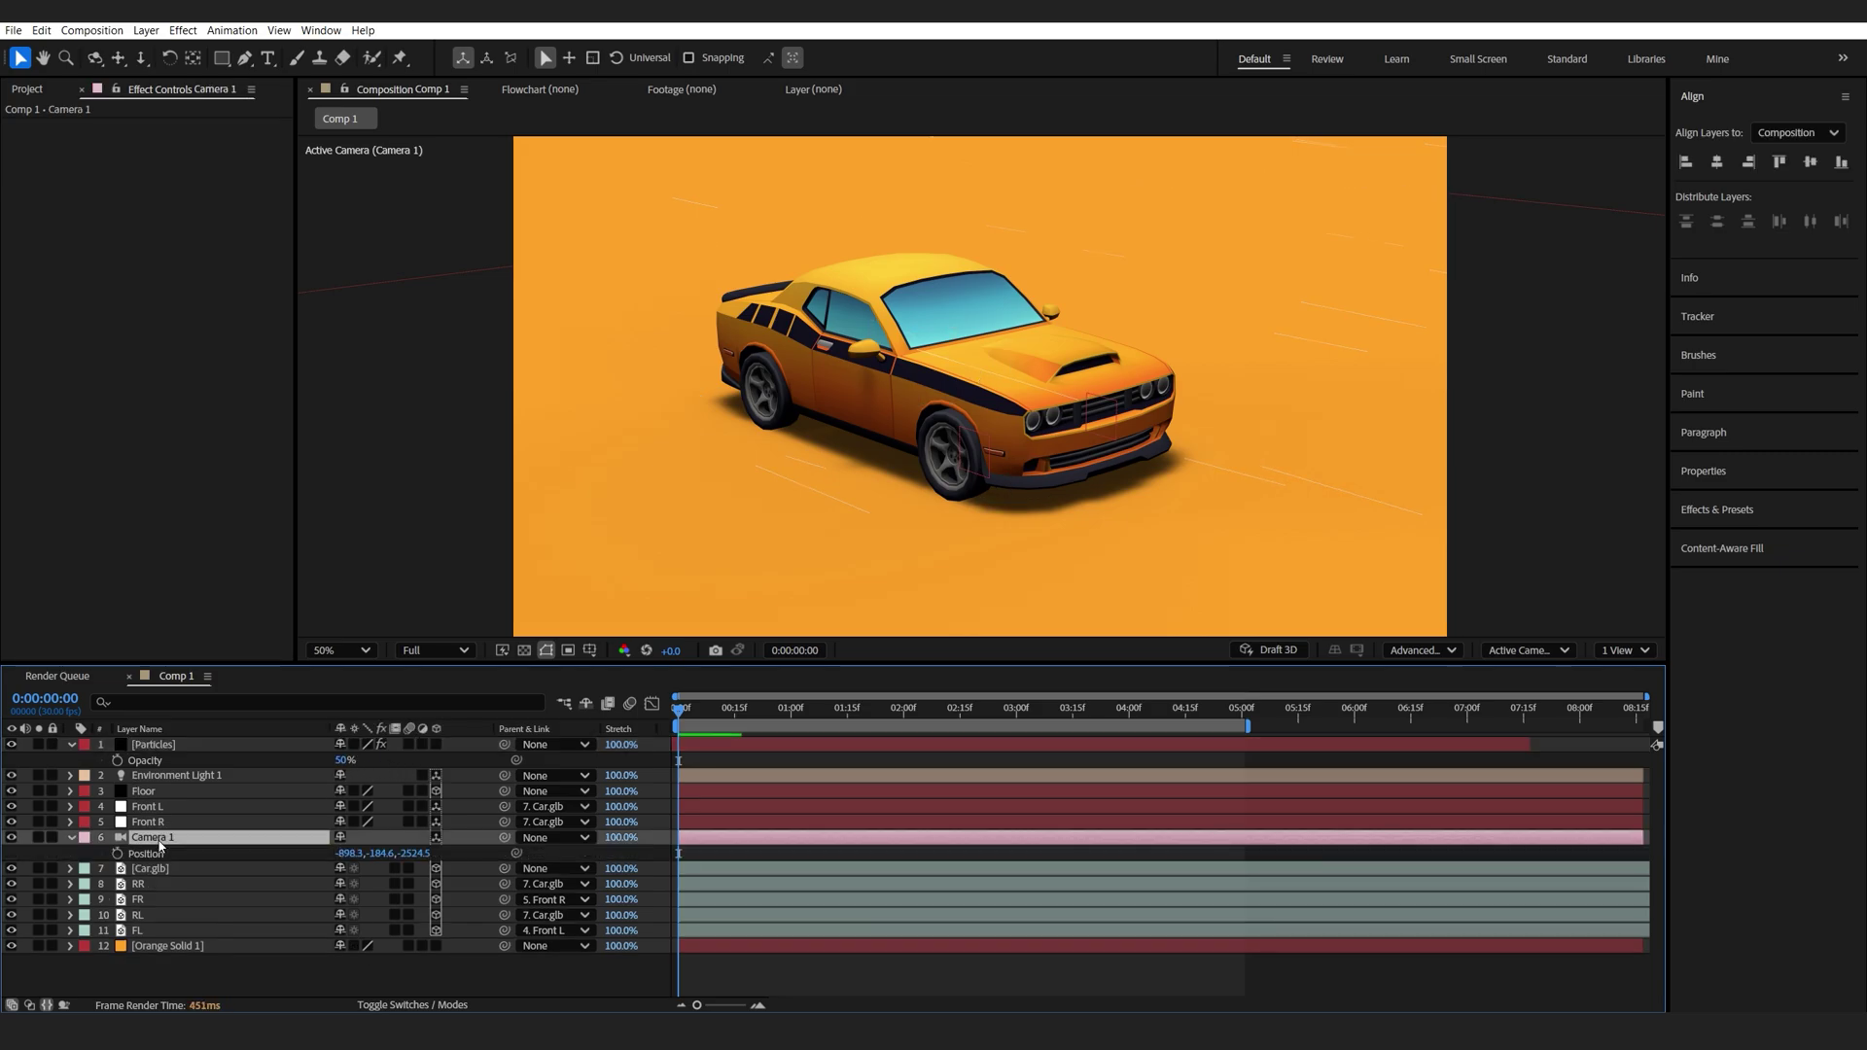
key("shift+a")
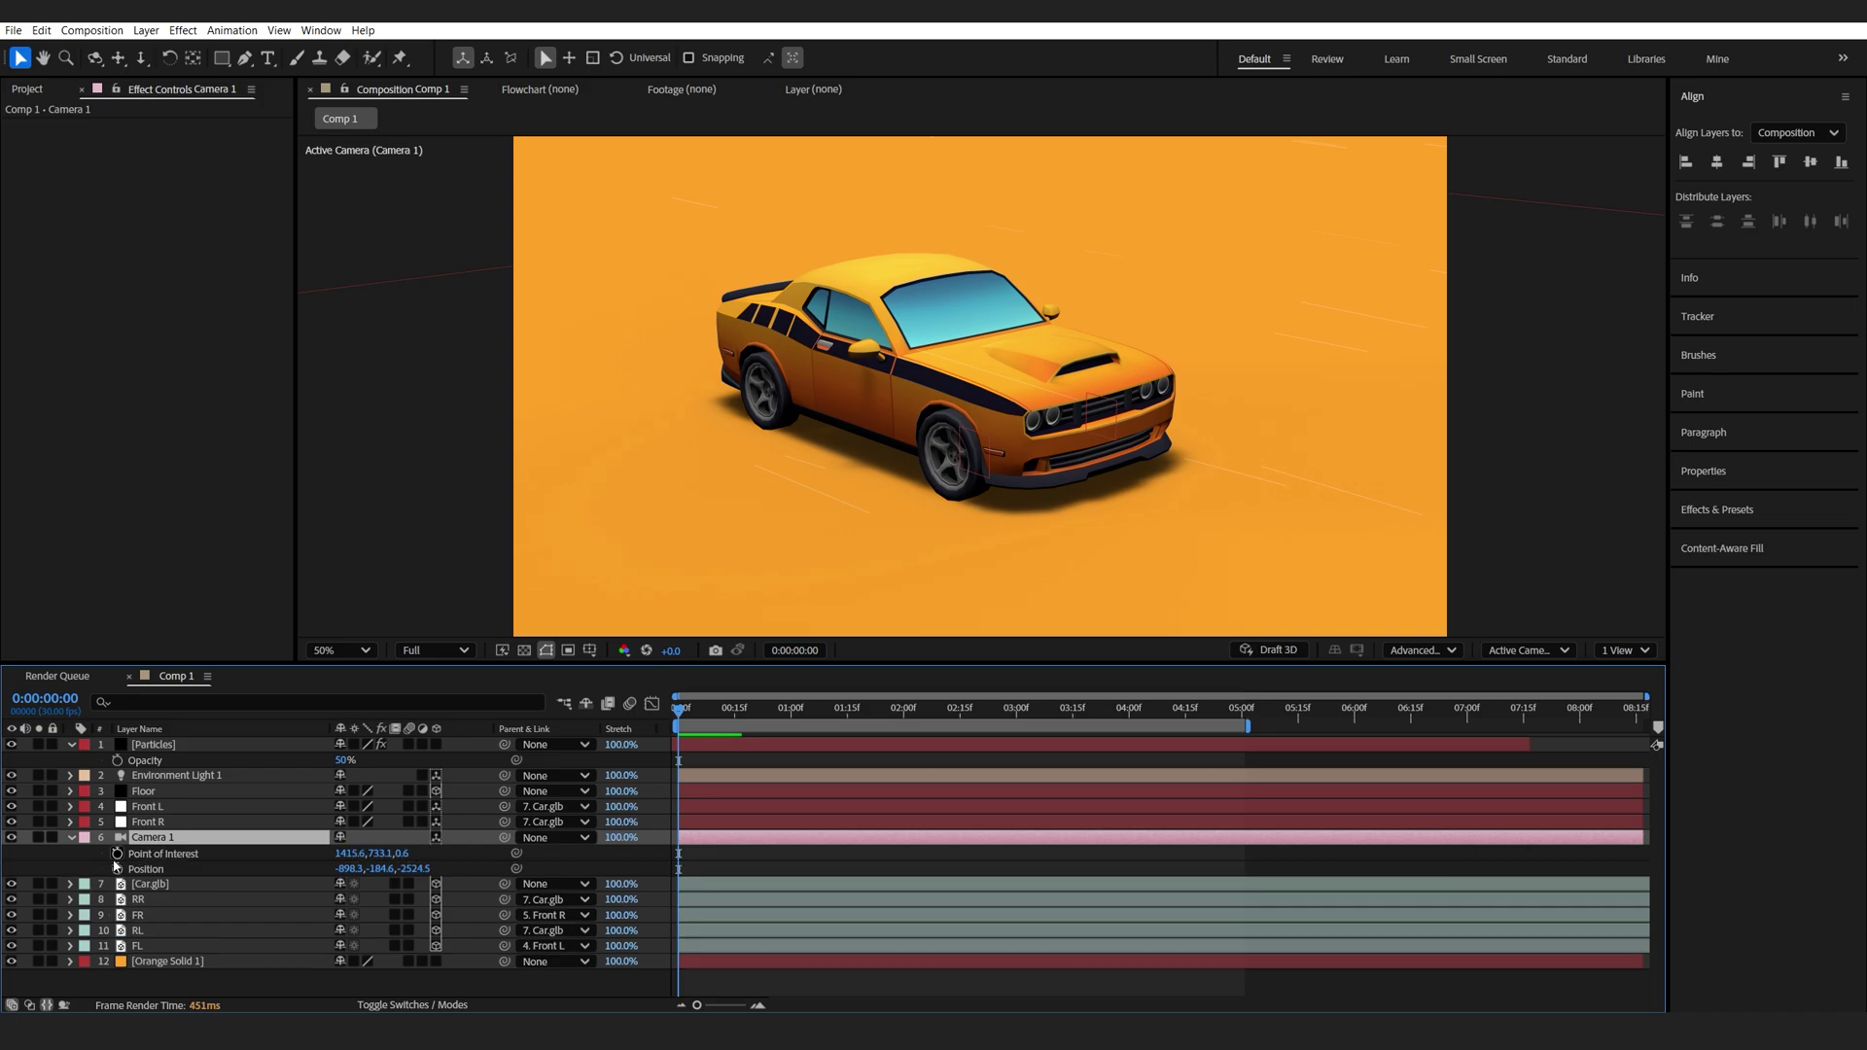
left_click(1243, 717)
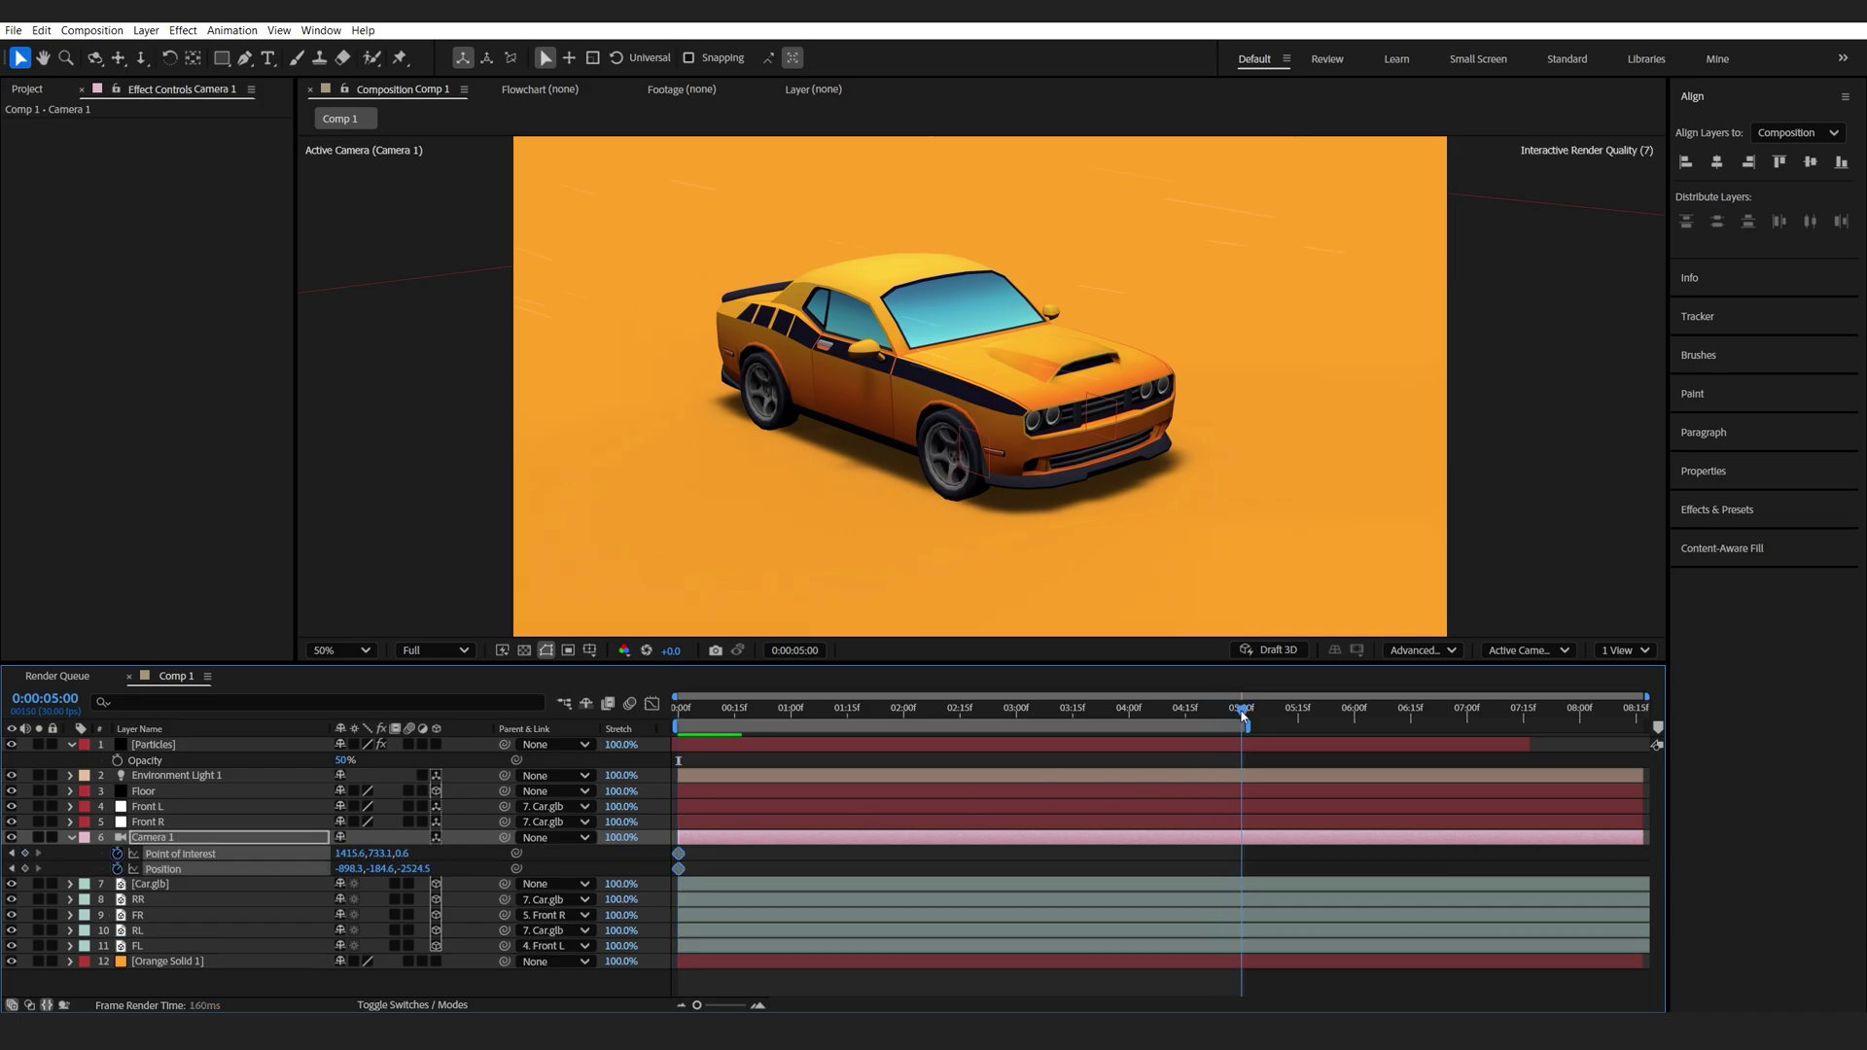
left_click_drag(1021, 457, 957, 394, "alt")
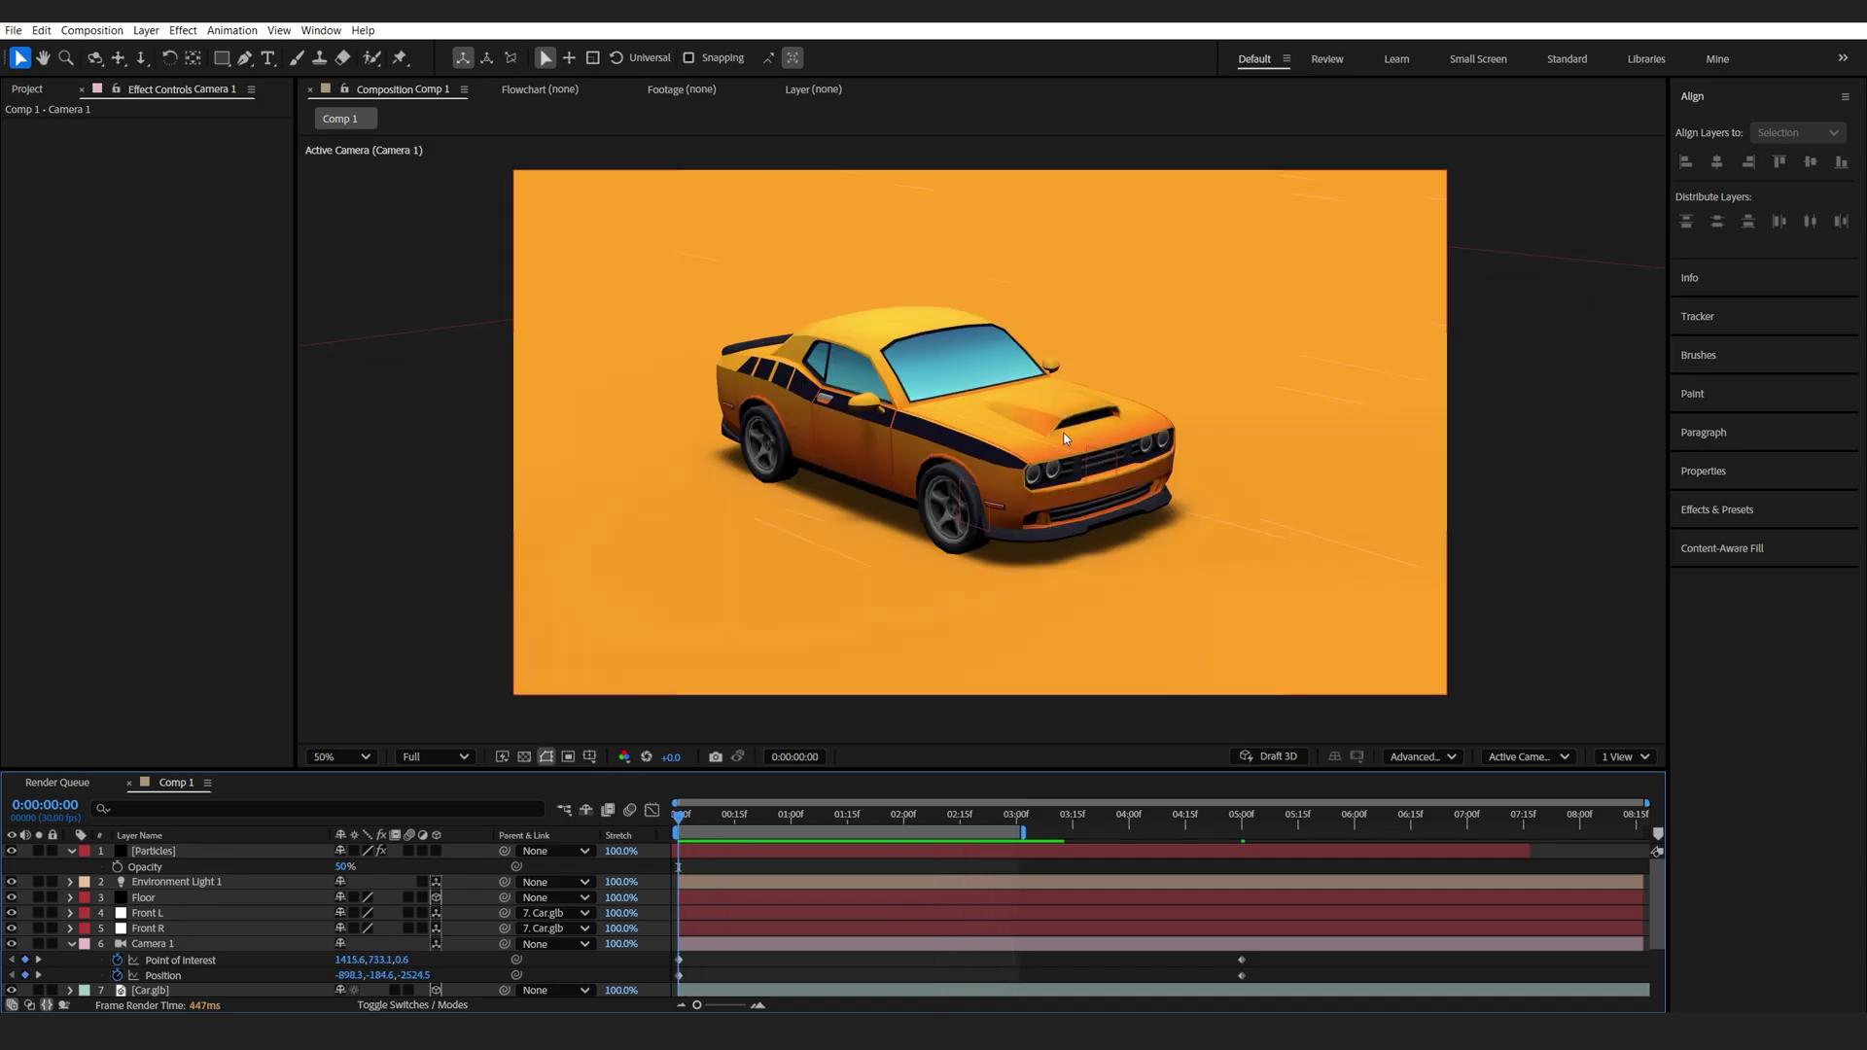
Try orbiting the camera at the first keyframe to a closer view of the car's opposite front side.
left_click_drag(1112, 459, 1017, 469)
key("2")
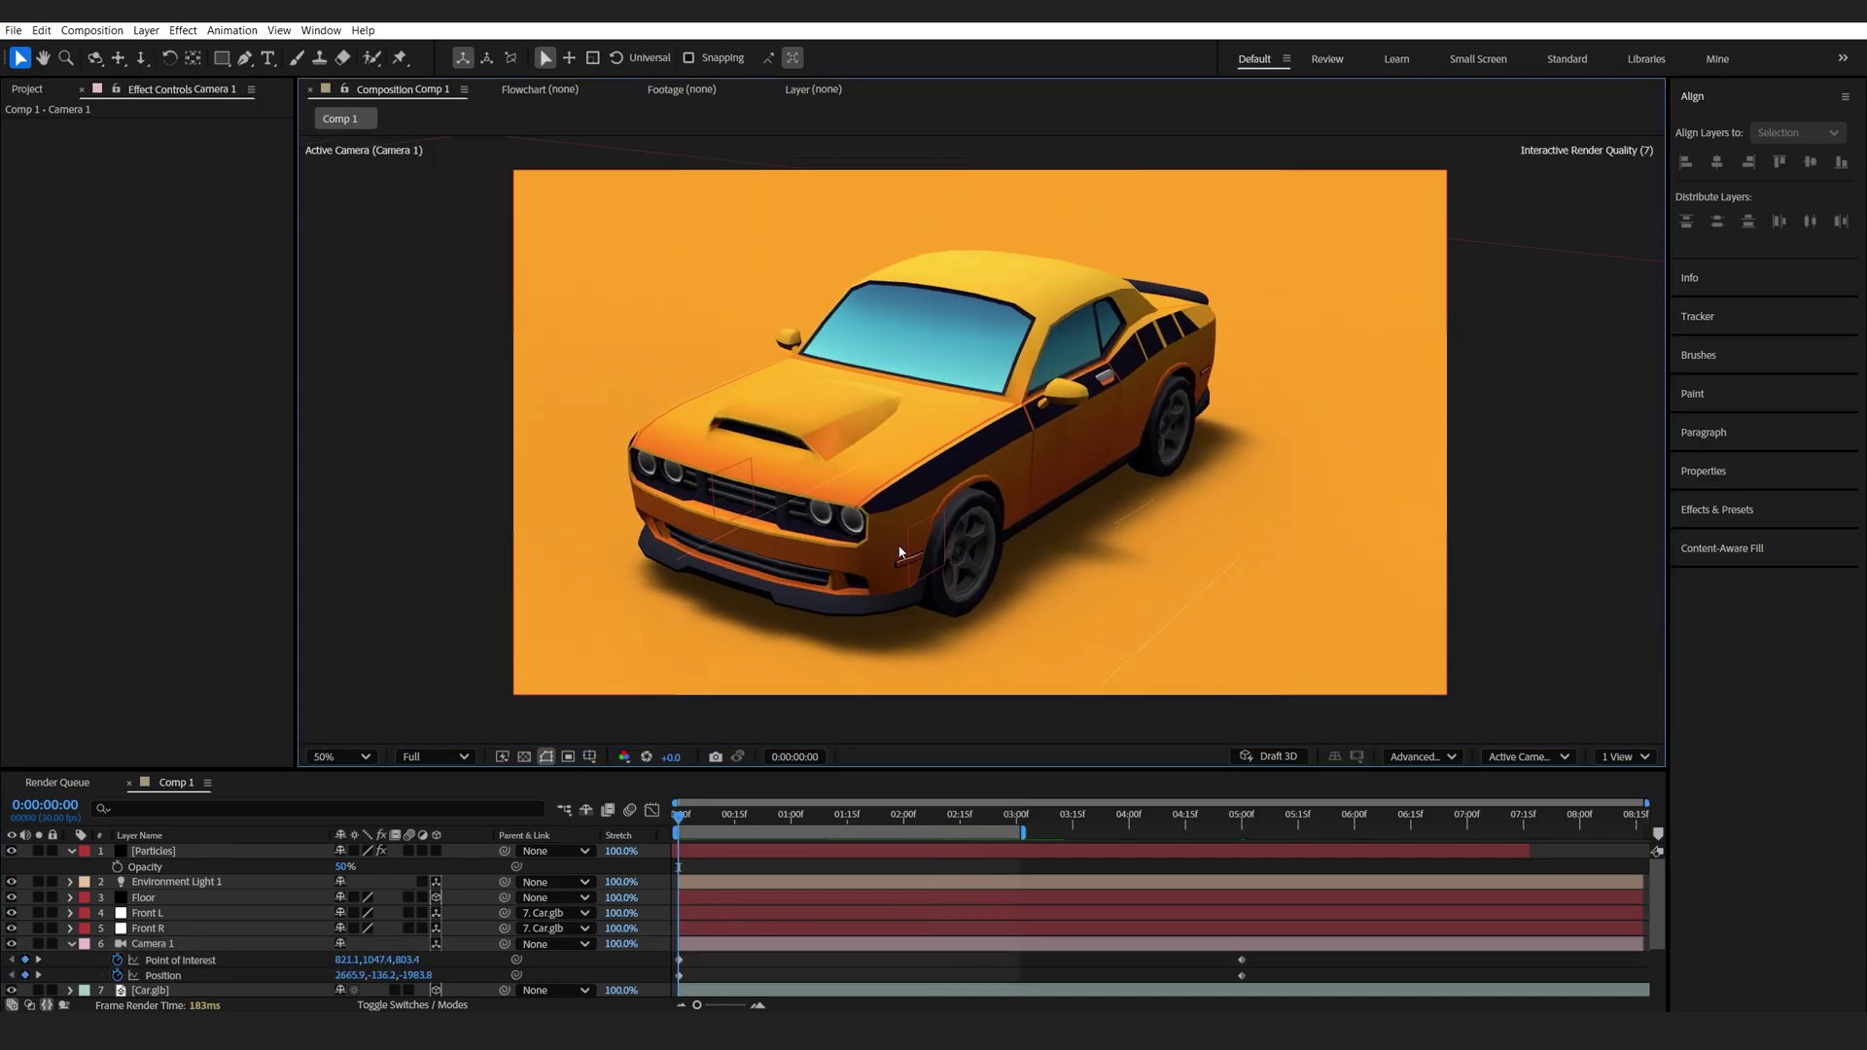
key("ctrl+z")
key("ctrl+z")
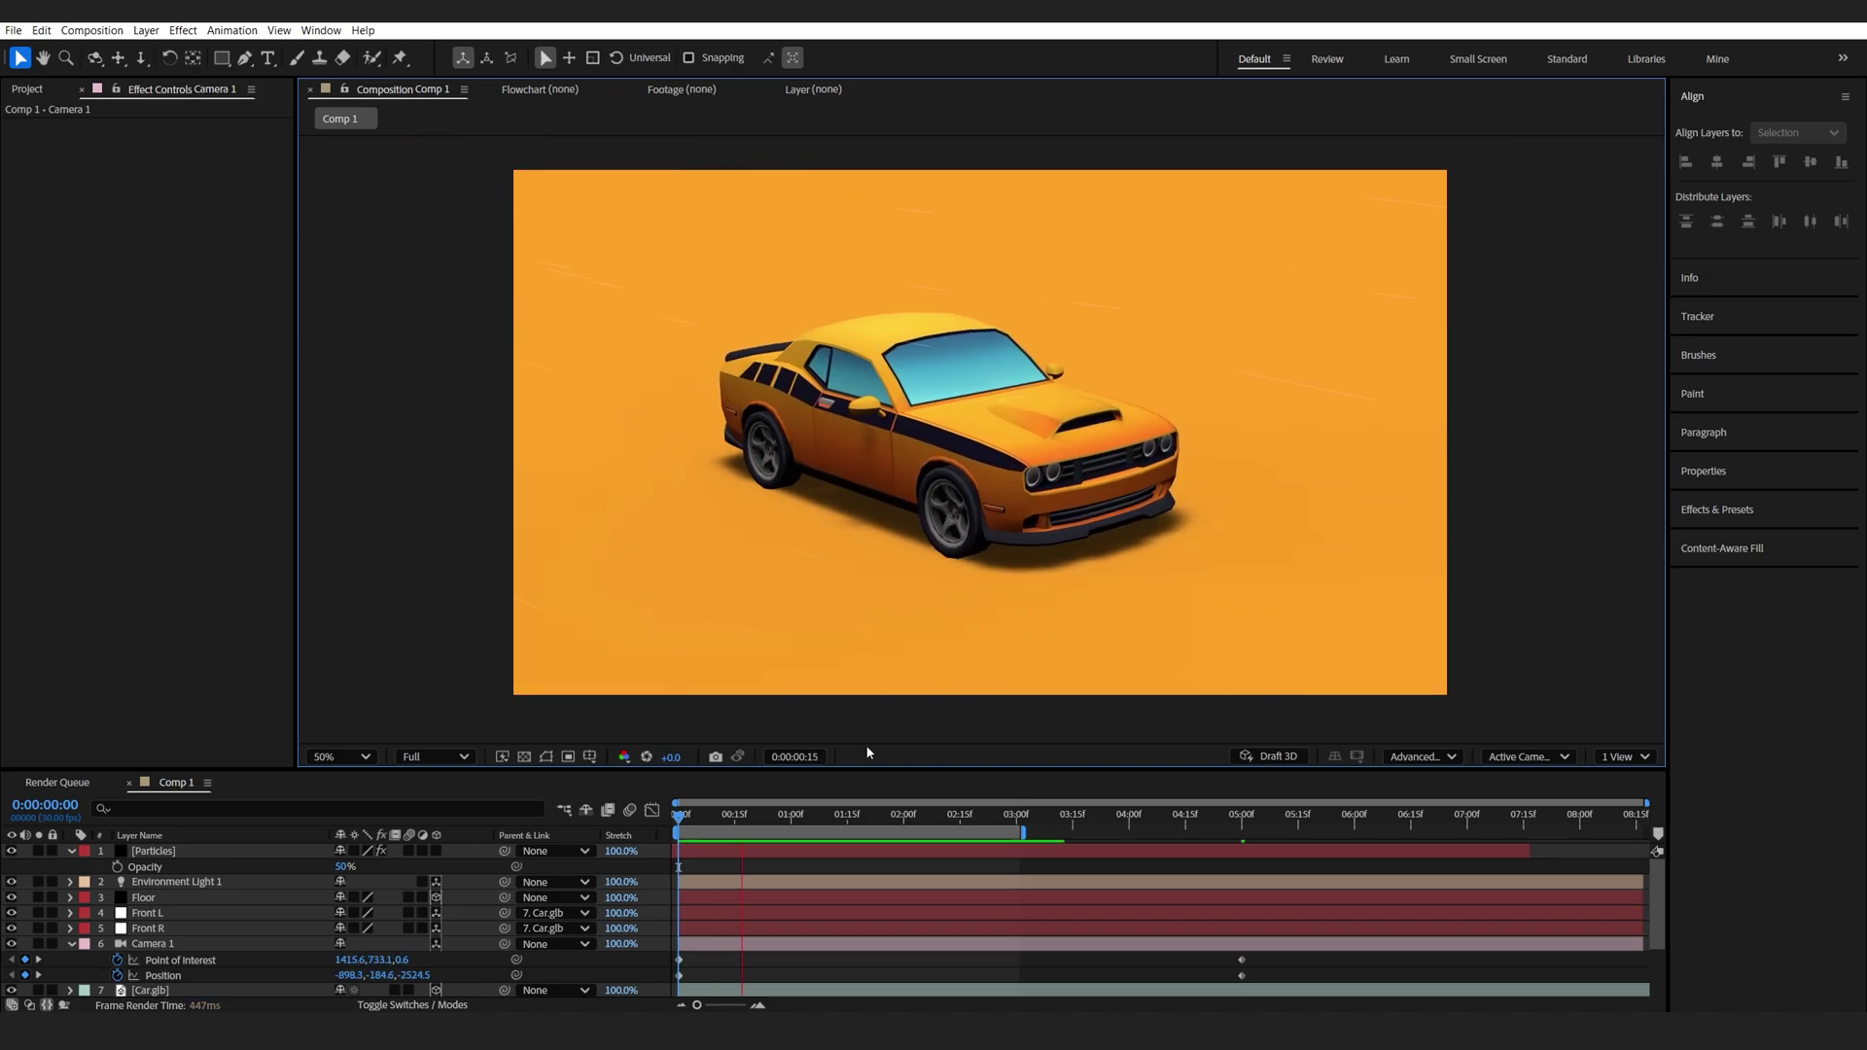